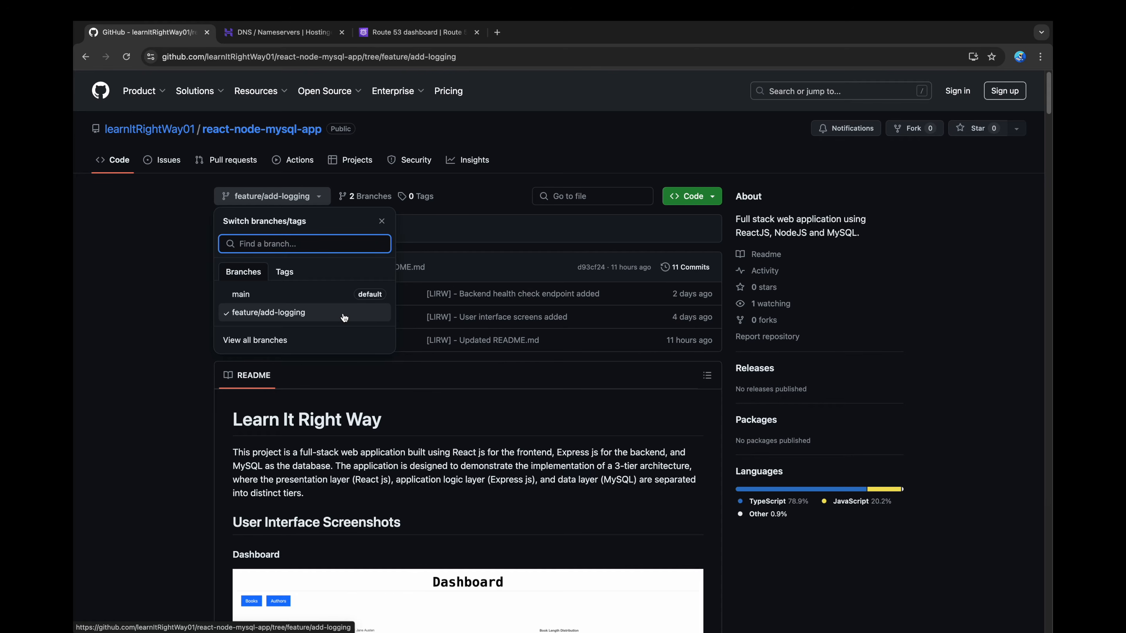
# Step: Review the feature/add-logging branch's README, including the commands for connecting to a private EC2 instance through a bastion host
pyautogui.click(188, 320)
pyautogui.scroll(-7, 578, 383)
pyautogui.scroll(-15, 625, 384)
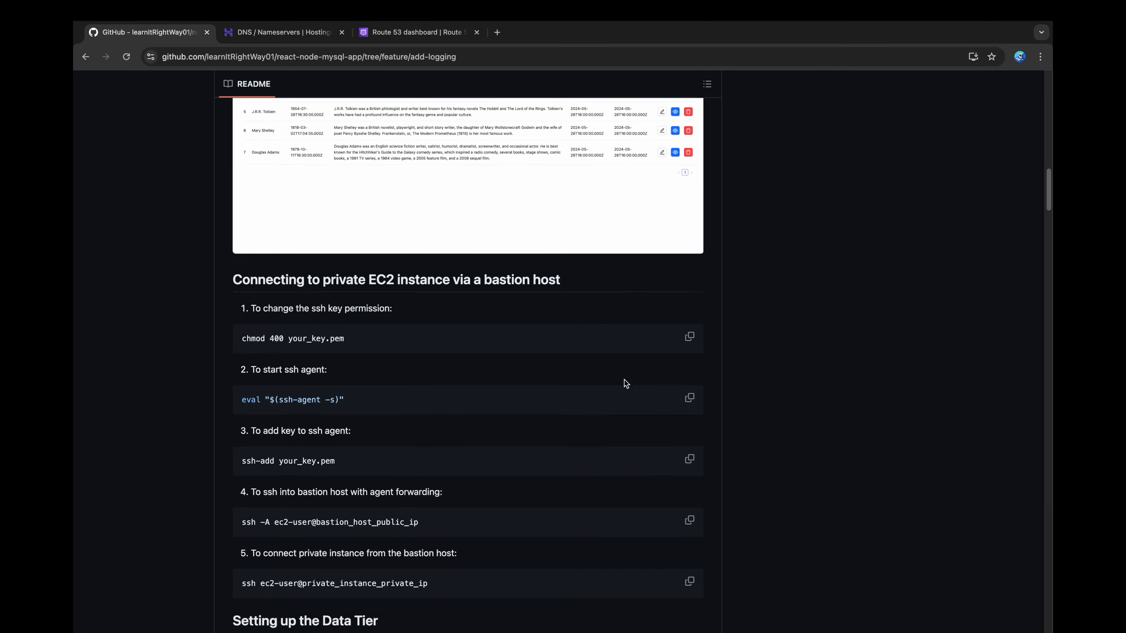
pyautogui.scroll(-5, 625, 384)
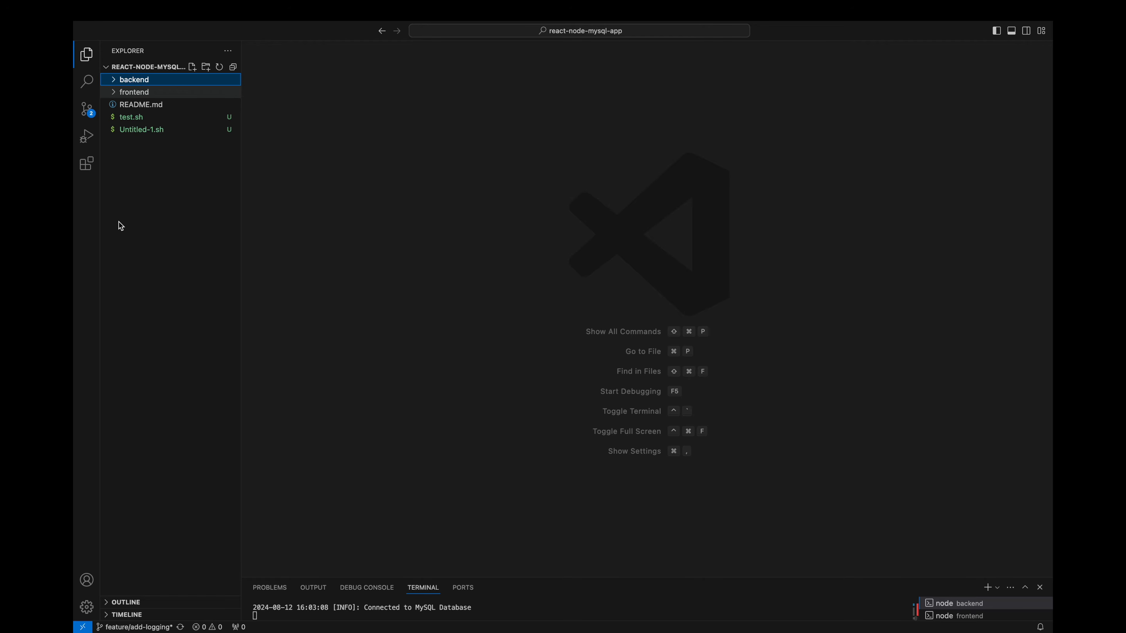
# Step: Switch to VS Code, open the backend's app.js and examine the health check endpoint code
pyautogui.click(123, 82)
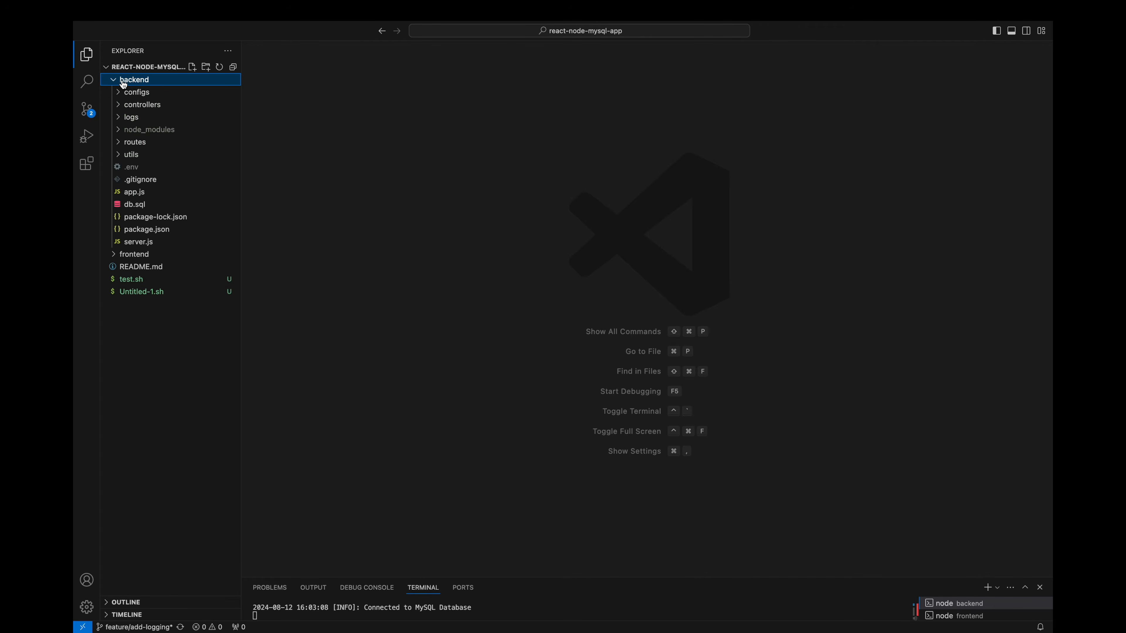
pyautogui.click(127, 192)
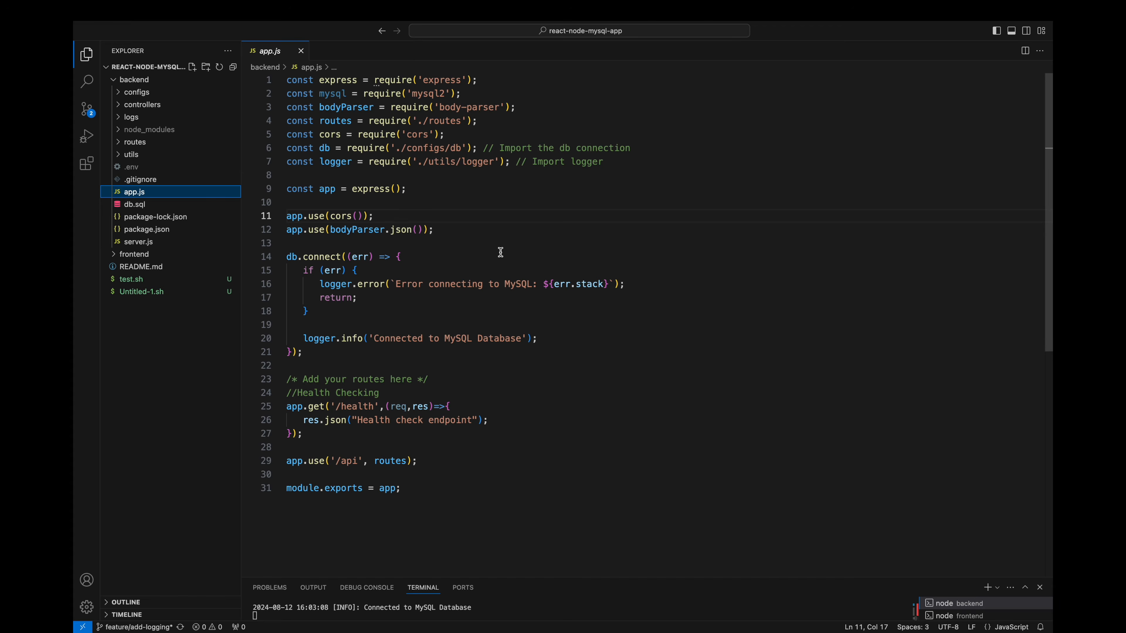
pyautogui.moveTo(324, 432); pyautogui.dragTo(278, 392)
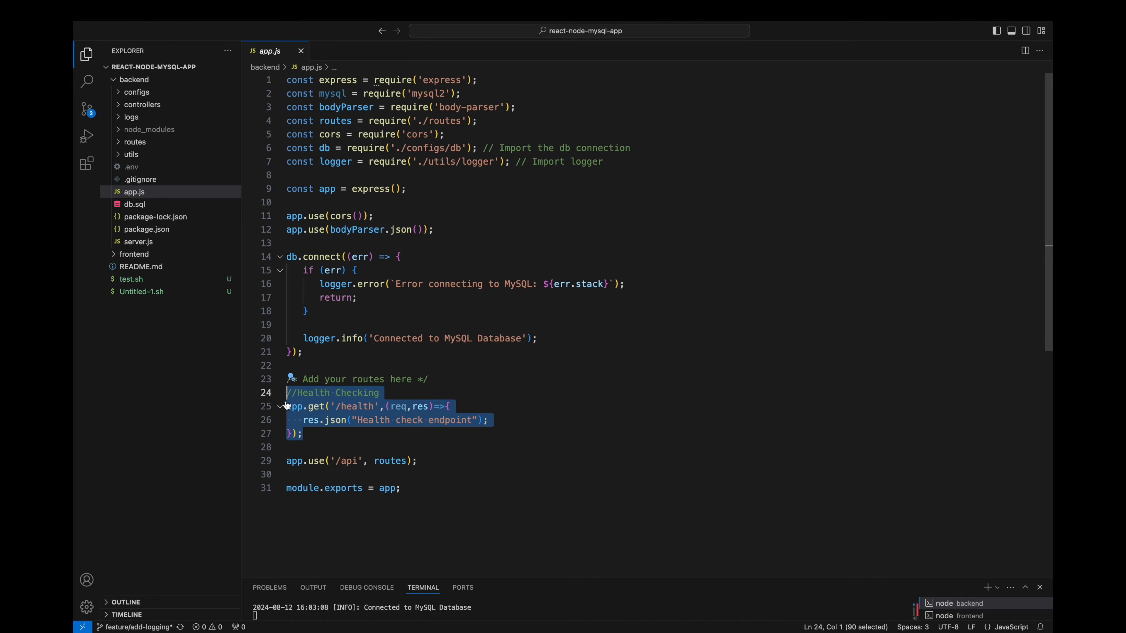
pyautogui.click(323, 446)
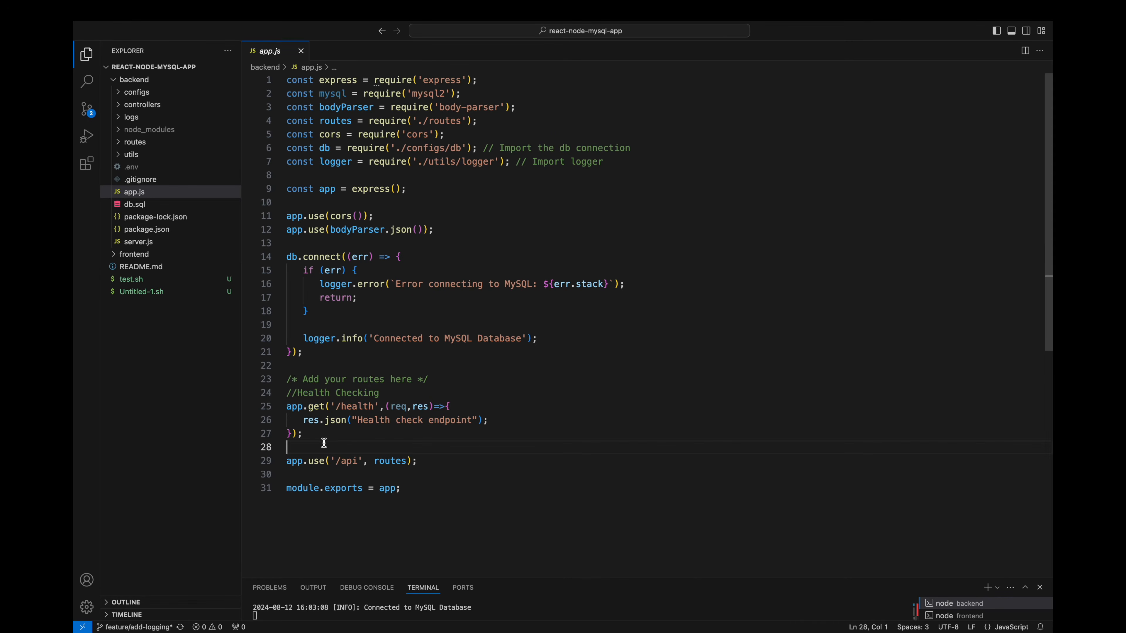
# Step: Open AuthorsController.js in the backend controllers and examine its info and error logging calls and the logger import
pyautogui.click(134, 105)
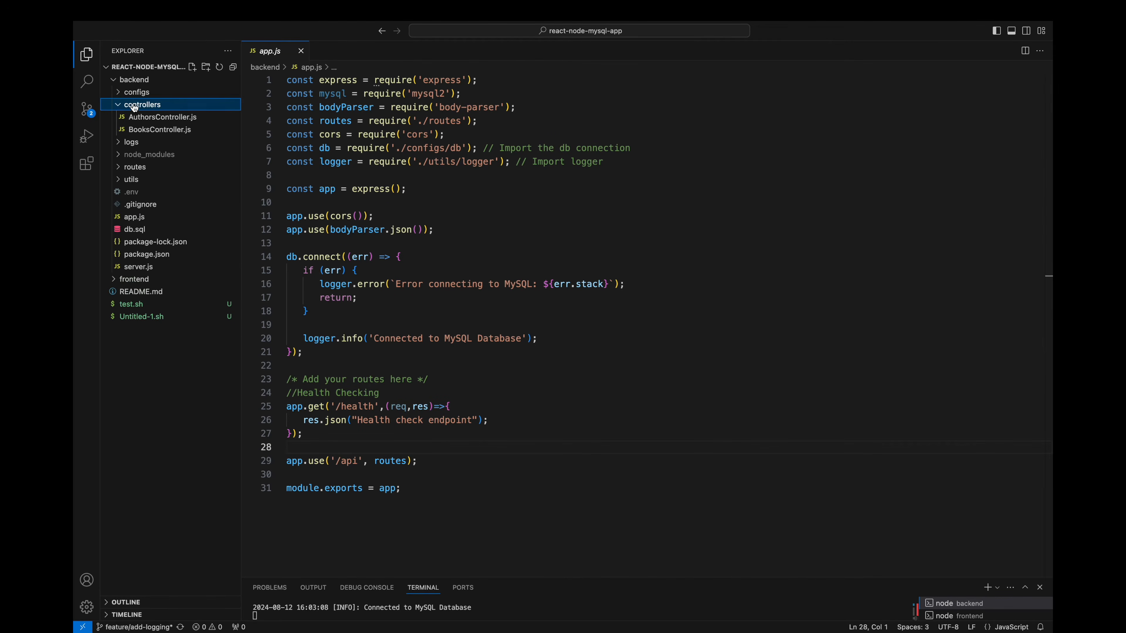
pyautogui.click(155, 117)
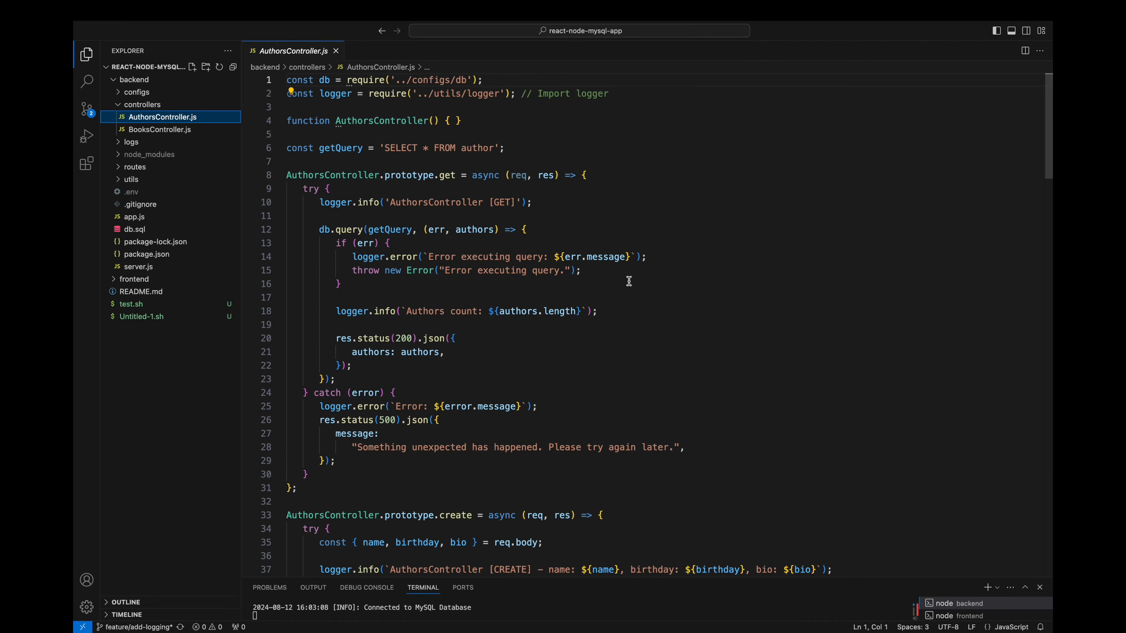
pyautogui.moveTo(321, 202); pyautogui.dragTo(532, 202)
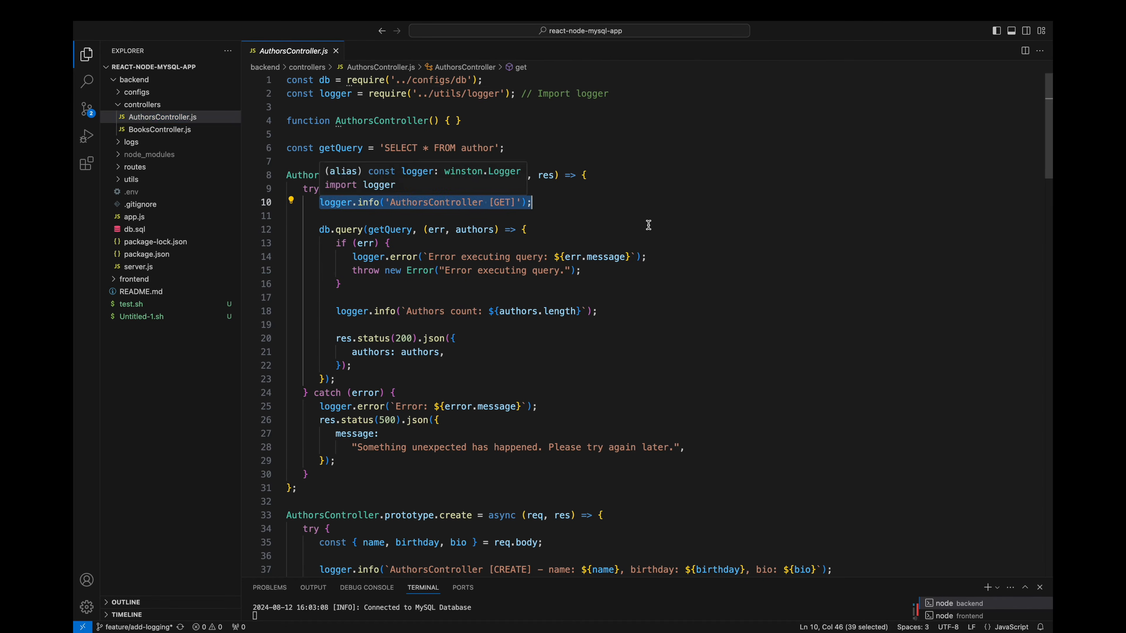
pyautogui.moveTo(318, 406); pyautogui.dragTo(538, 407)
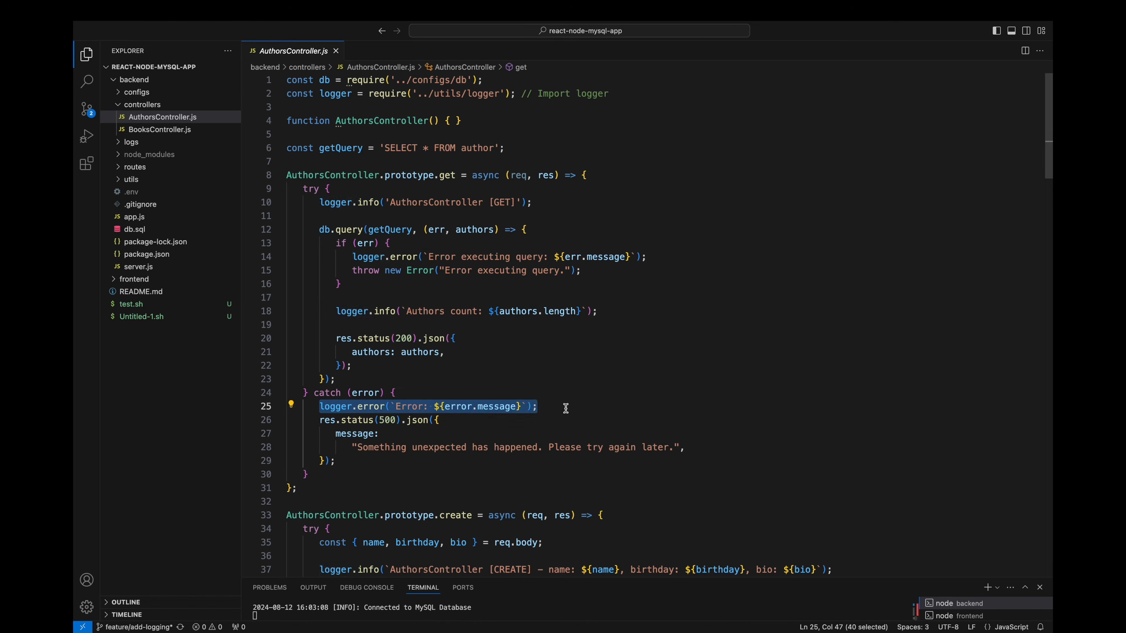
pyautogui.moveTo(516, 93); pyautogui.dragTo(281, 92)
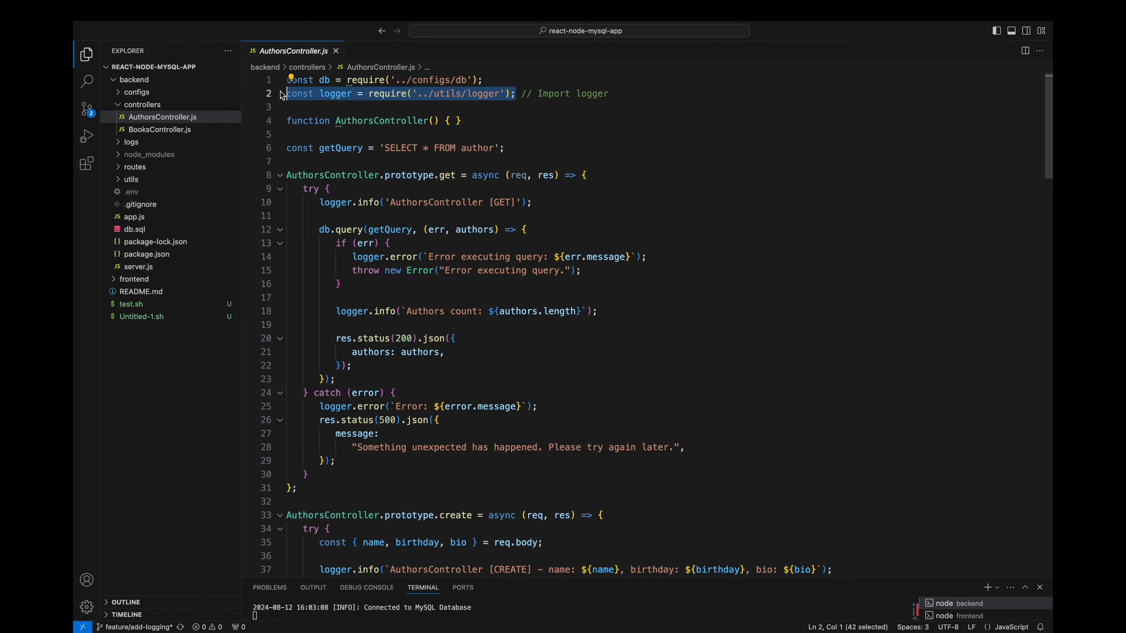
# Step: Open logger.js in the backend utils, examine the winston import and setup, and look into the logs folder
pyautogui.click(142, 104)
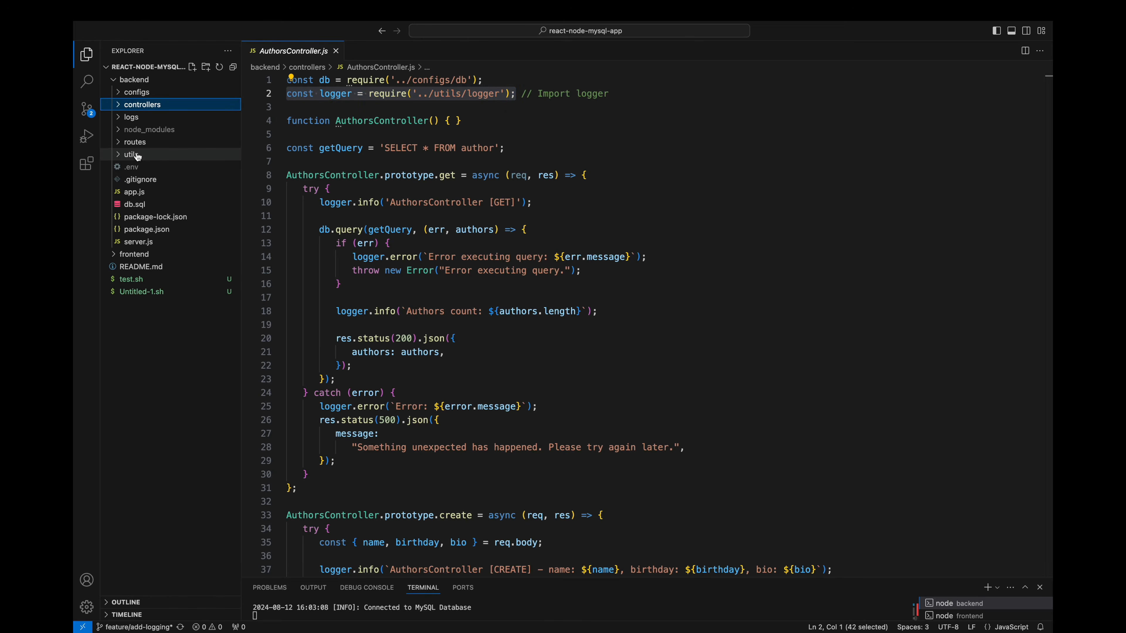
pyautogui.click(137, 155)
pyautogui.click(143, 167)
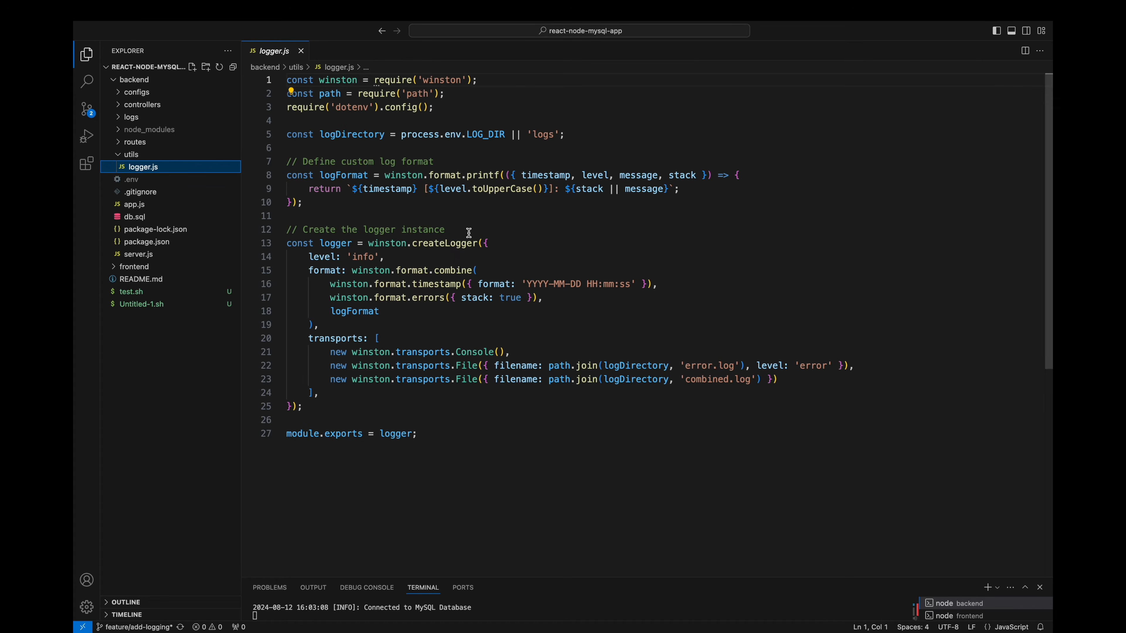
pyautogui.moveTo(479, 81); pyautogui.dragTo(310, 74)
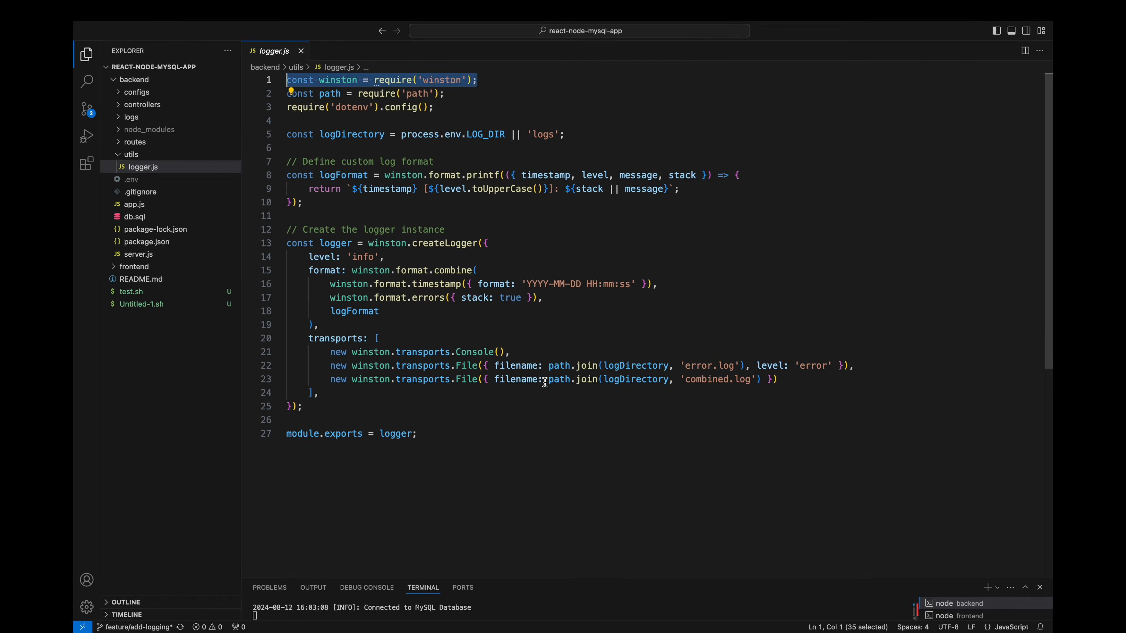
pyautogui.click(131, 117)
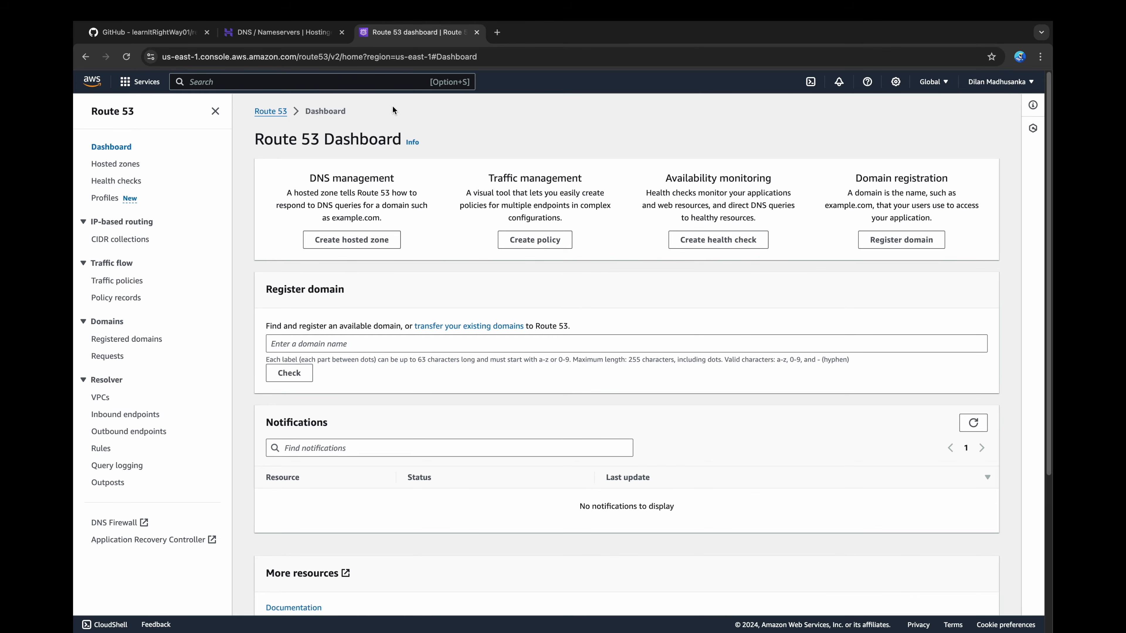
# Step: Create a public hosted zone in Route 53 for the domain learnitrightway.icu
pyautogui.click(380, 246)
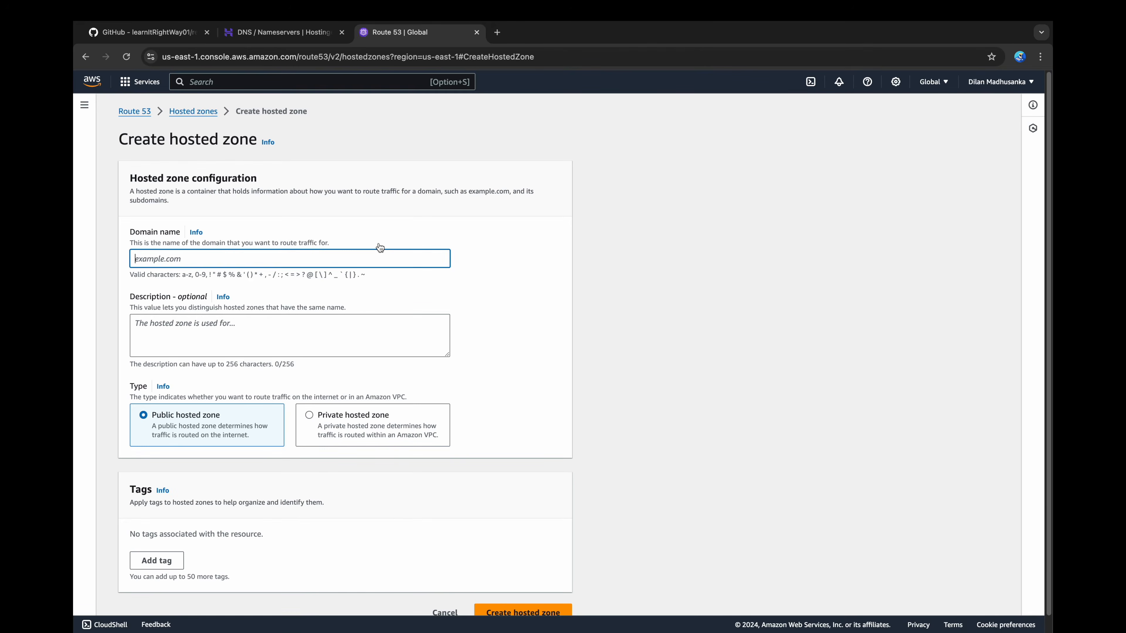
pyautogui.click(182, 258)
pyautogui.write('learnitrightway.icu')
pyautogui.scroll(-1, 503, 341)
pyautogui.click(512, 590)
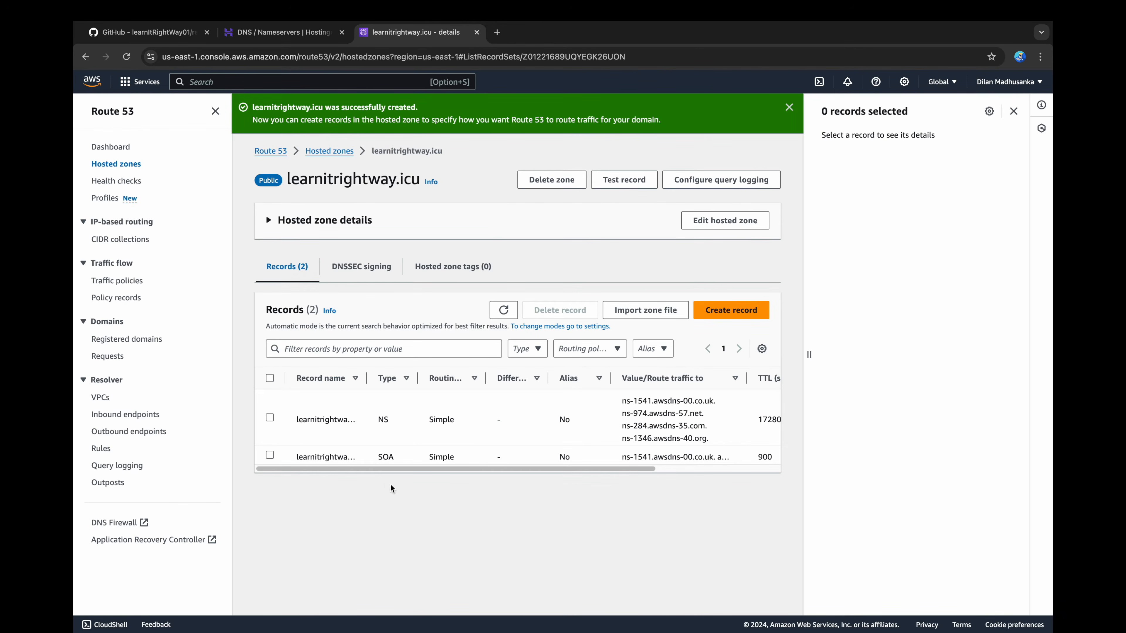
# Step: Copy ns-1541.awsdns-00.co.uk from the hosted zone's NS record and enter it as the first nameserver for the domain in Hostinger
pyautogui.click(269, 418)
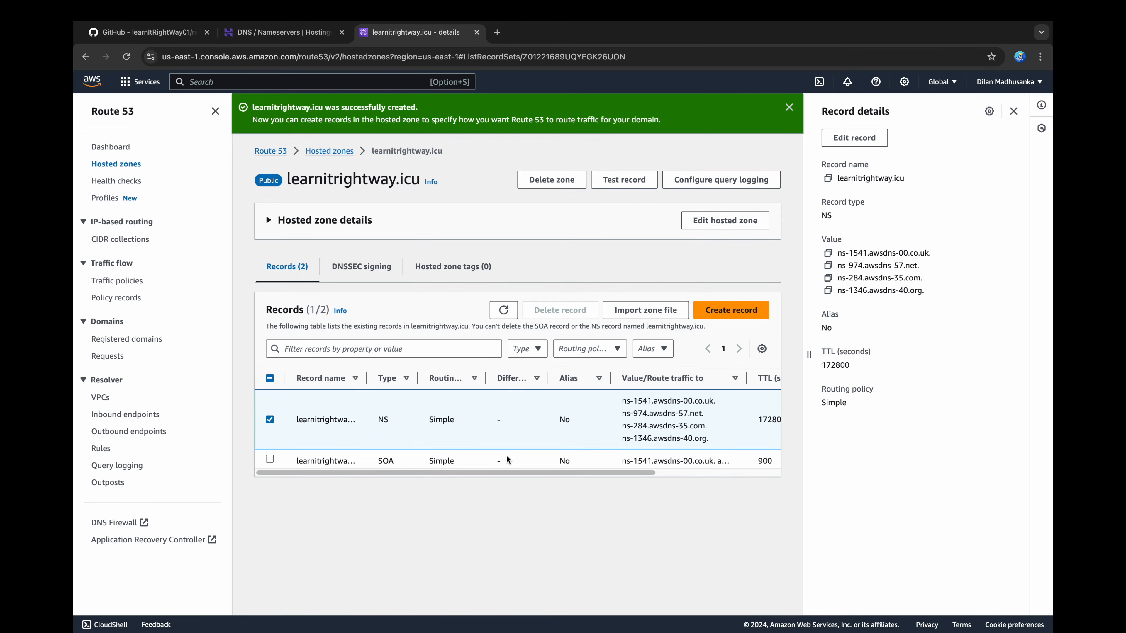
pyautogui.click(828, 253)
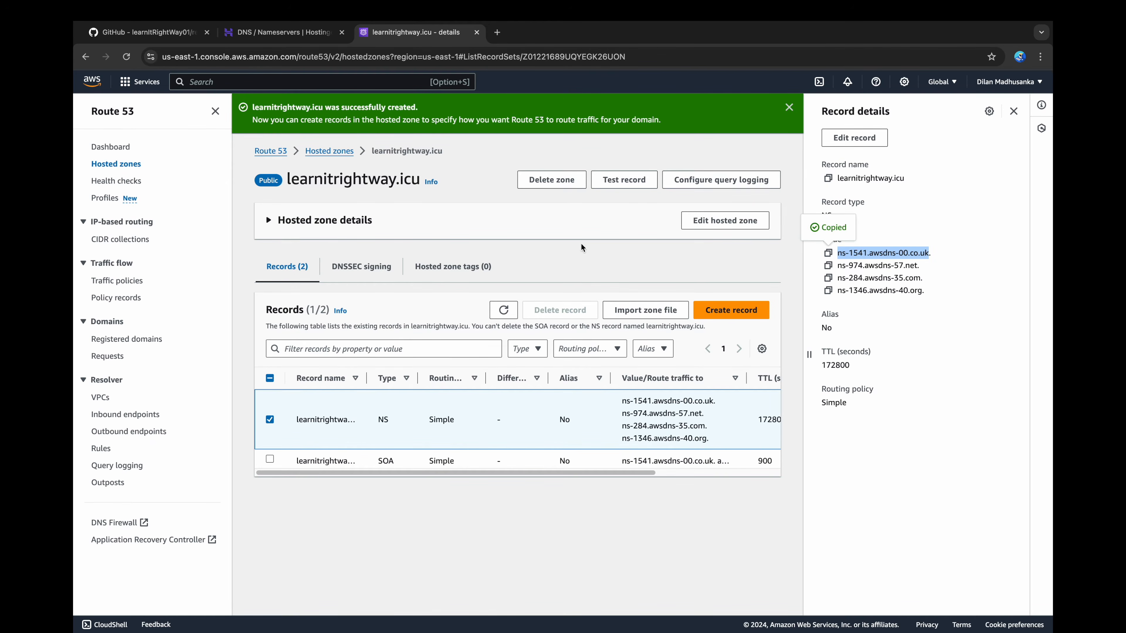
pyautogui.click(288, 43)
pyautogui.click(408, 349)
pyautogui.moveTo(452, 415); pyautogui.dragTo(322, 405)
pyautogui.press('super+v')
pyautogui.click(412, 32)
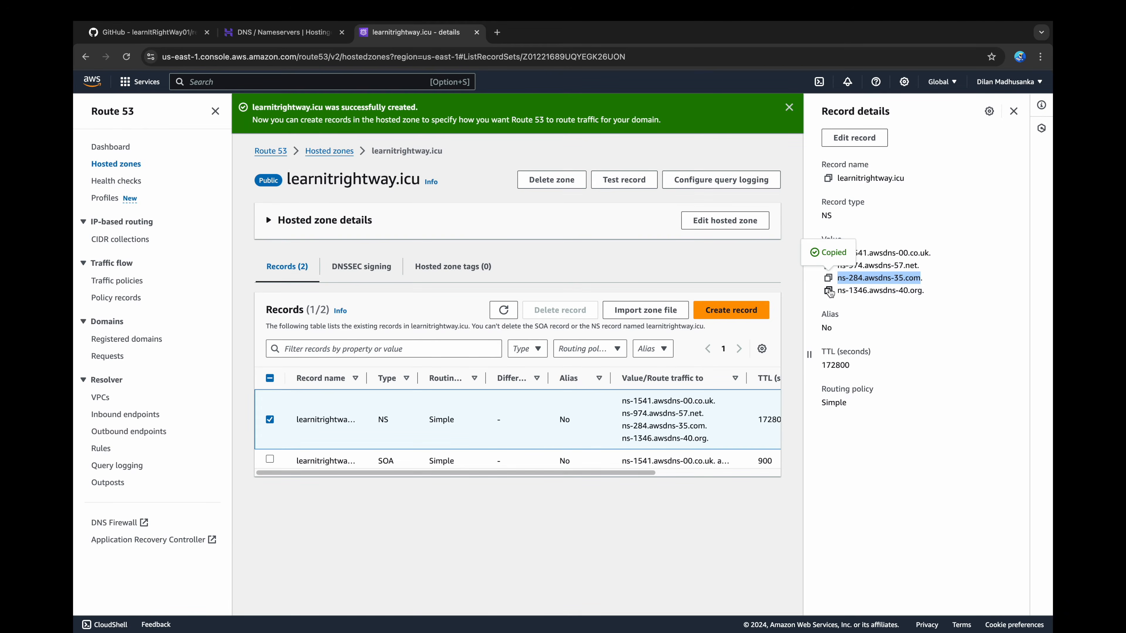
# Step: Enter ns-1346.awsdns-40.org as the fourth nameserver in Hostinger, save the nameservers, and close the NS record's details in Route 53
pyautogui.click(266, 34)
pyautogui.moveTo(427, 513); pyautogui.dragTo(330, 512)
pyautogui.press('super+v')
pyautogui.click(357, 550)
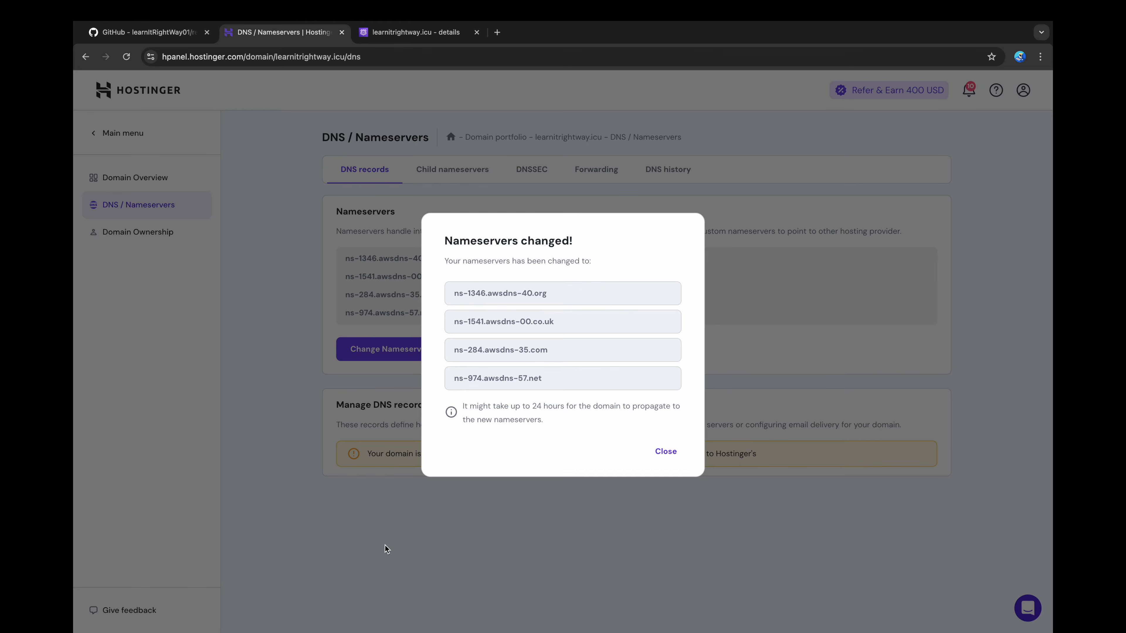
pyautogui.click(666, 451)
pyautogui.click(413, 32)
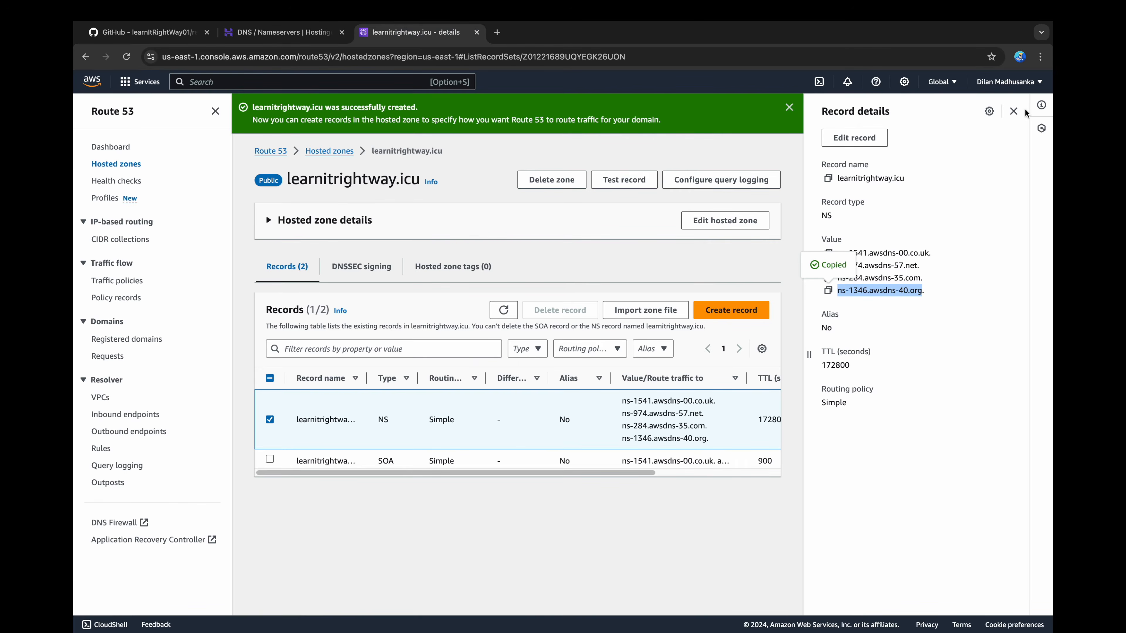
pyautogui.click(1017, 111)
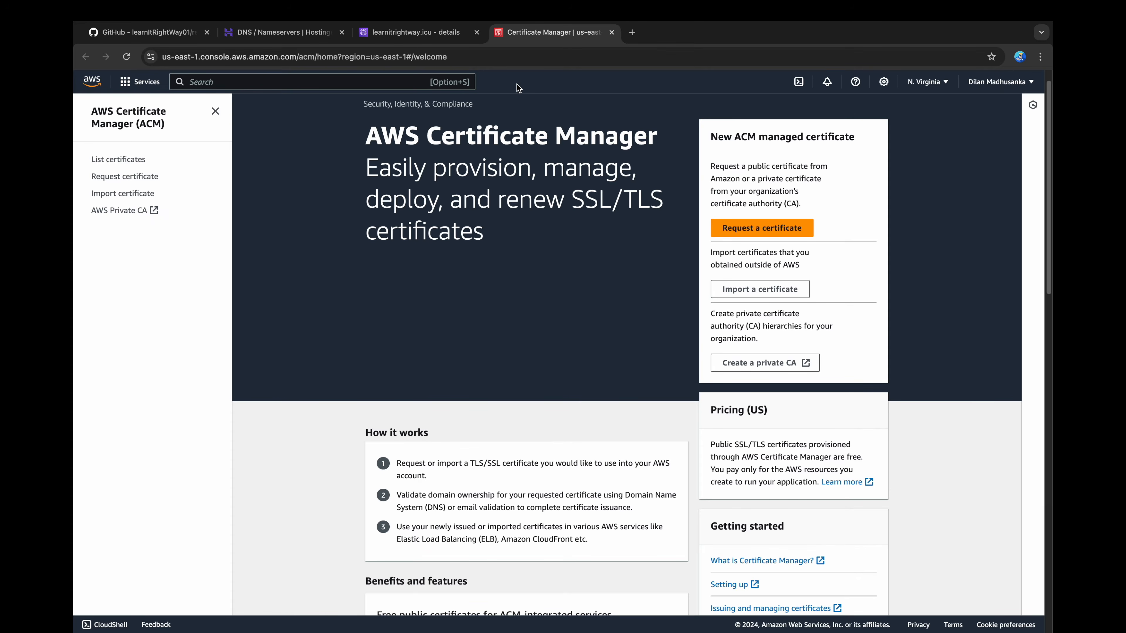
# Step: Start a public certificate request in AWS Certificate Manager with learnitrightway.icu as the fully qualified domain name
pyautogui.click(744, 230)
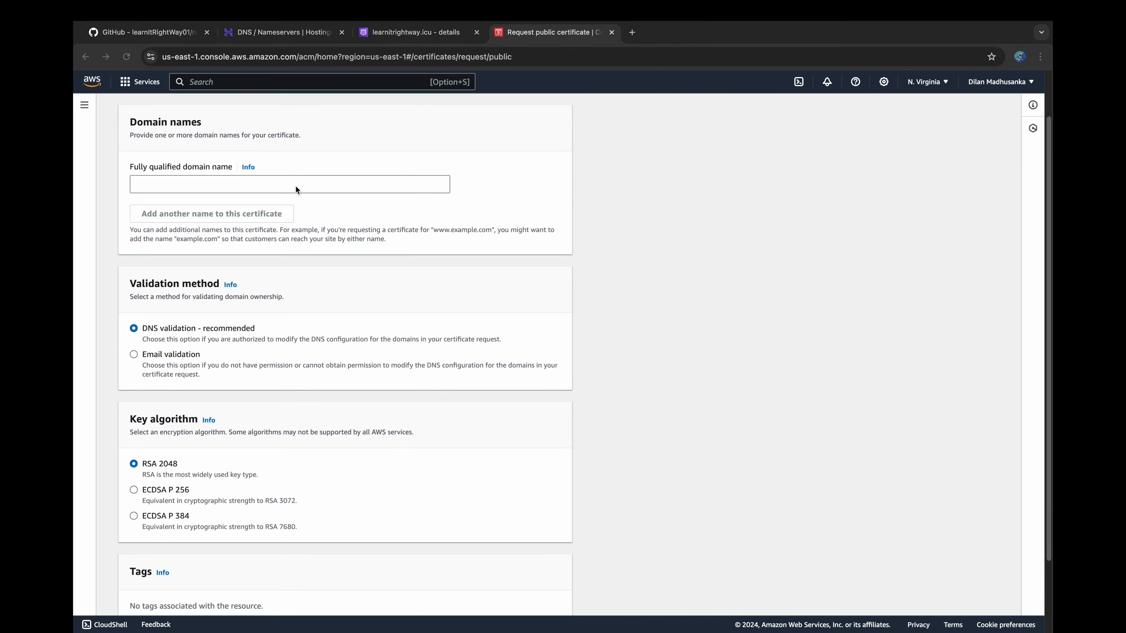
pyautogui.click(293, 184)
pyautogui.write('learnitrightway.icu')
pyautogui.moveTo(204, 186); pyautogui.dragTo(124, 185)
pyautogui.press('super+c')
pyautogui.click(203, 191)
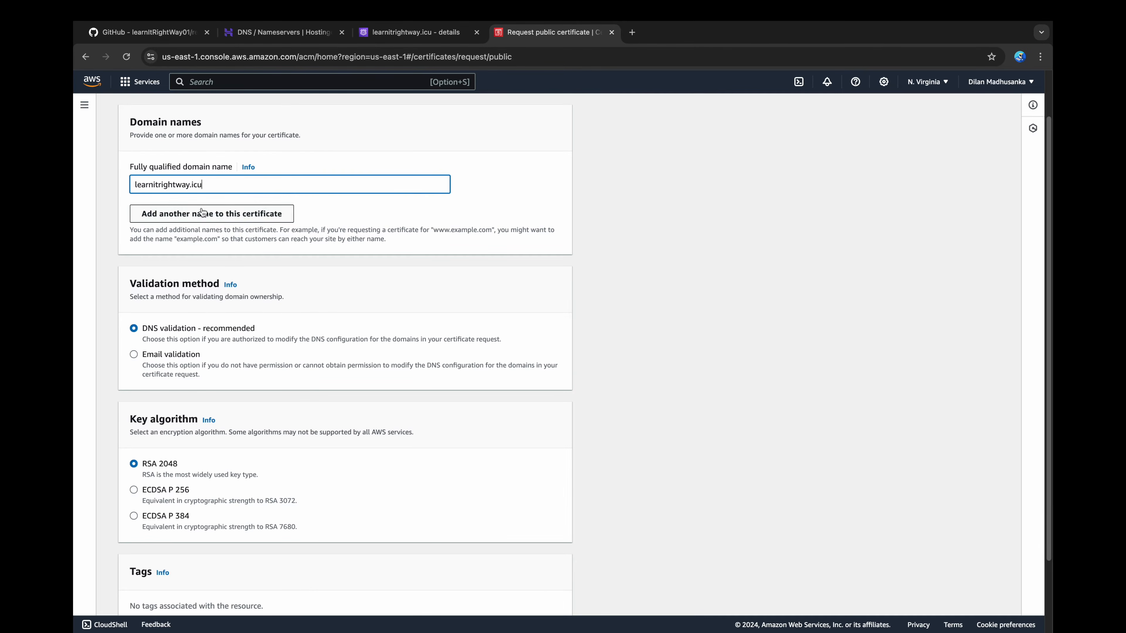
pyautogui.click(200, 212)
pyautogui.write('www.')
pyautogui.press('super+v')
pyautogui.scroll(-3, 366, 387)
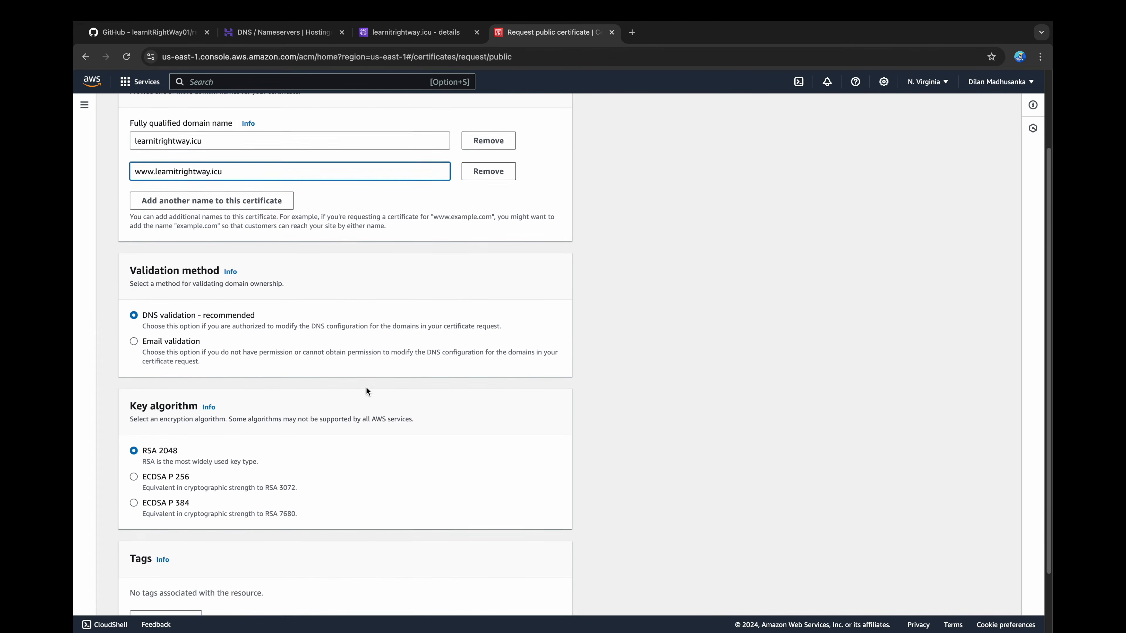
pyautogui.click(544, 596)
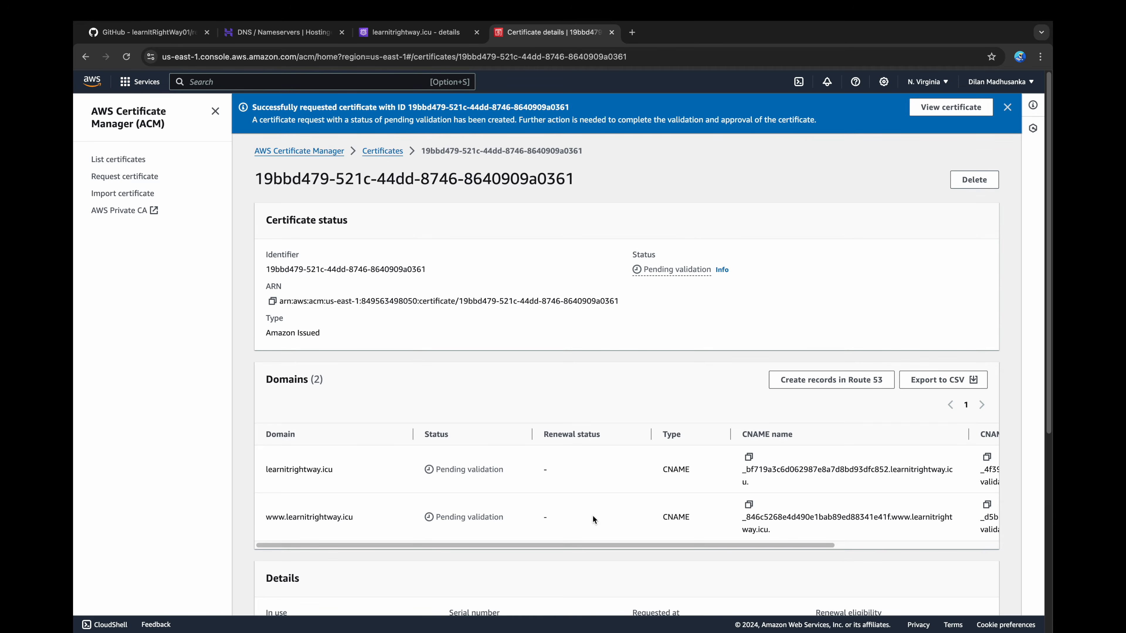
# Step: Create the certificate's validation DNS records in Route 53 and return to the list of certificates
pyautogui.click(863, 380)
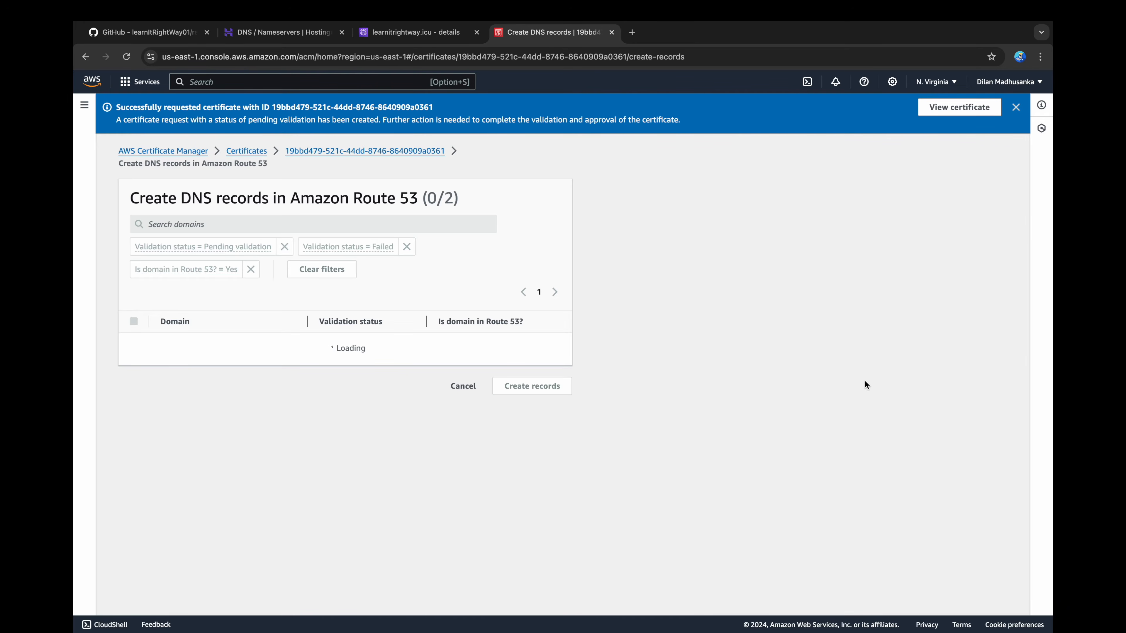
pyautogui.click(536, 401)
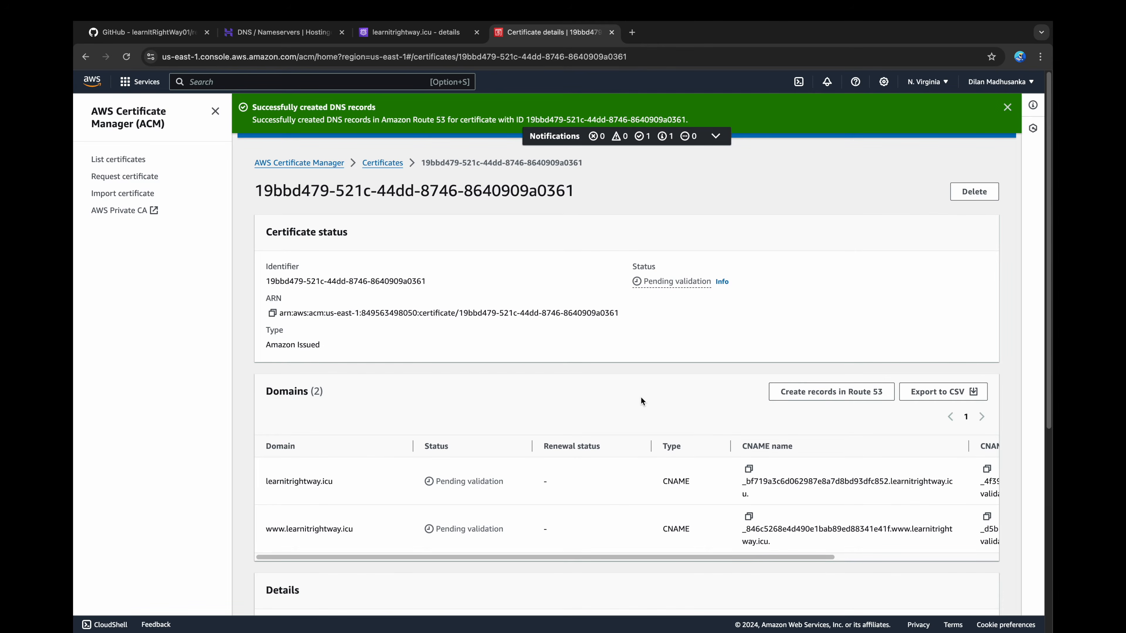
pyautogui.click(144, 160)
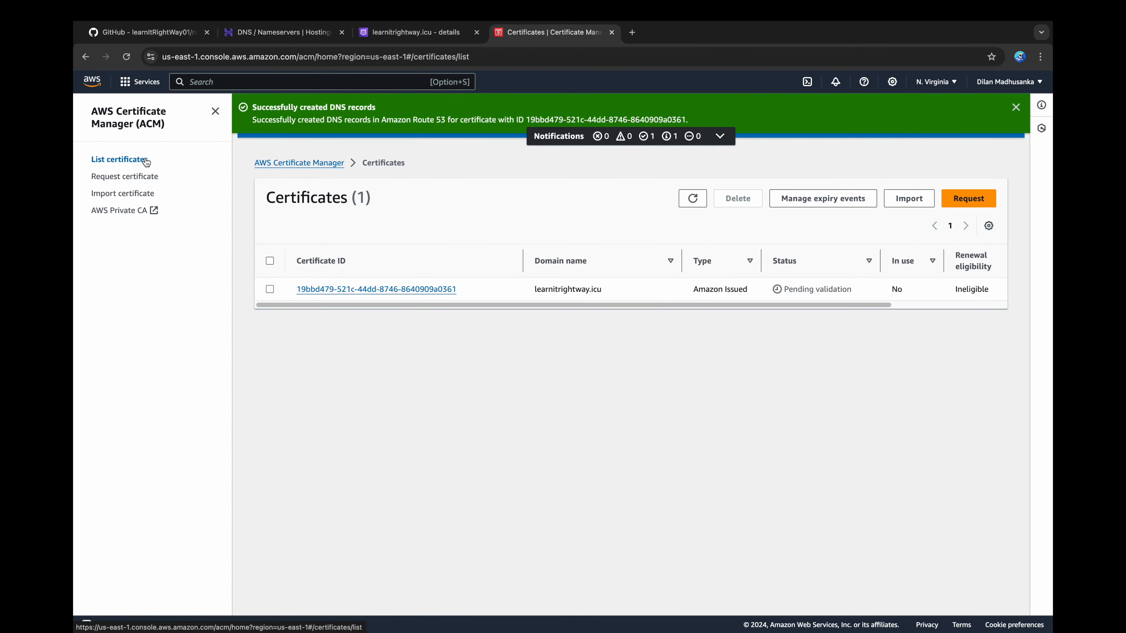
# Step: Refresh the records of the learnitrightway.icu hosted zone and widen the record name column to check them
pyautogui.click(417, 32)
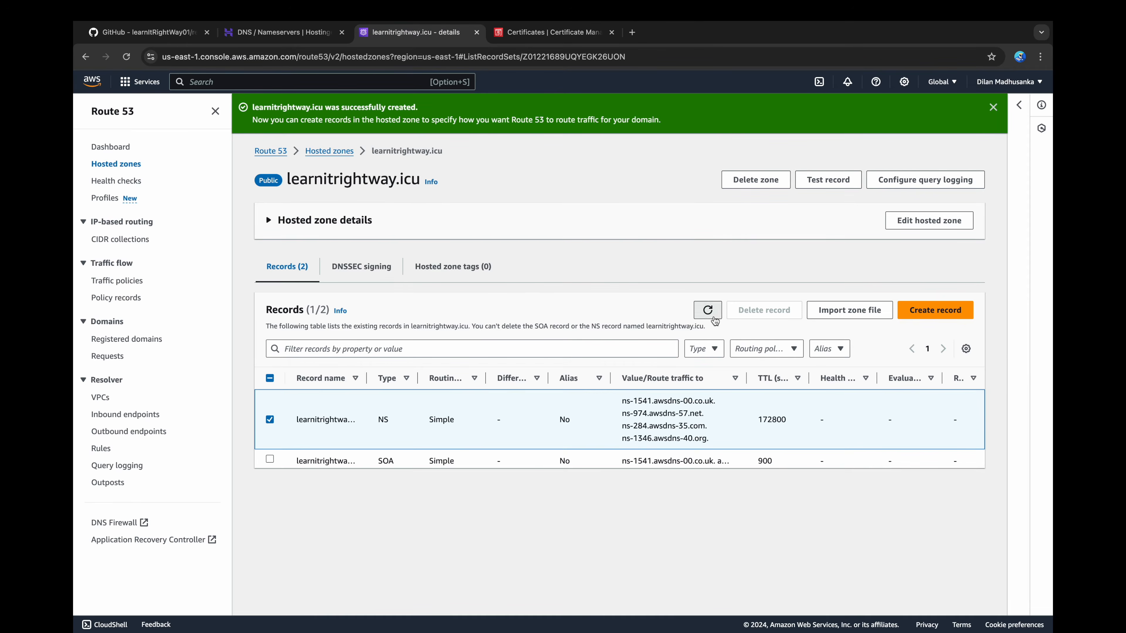
pyautogui.click(713, 315)
pyautogui.moveTo(366, 378); pyautogui.dragTo(442, 376)
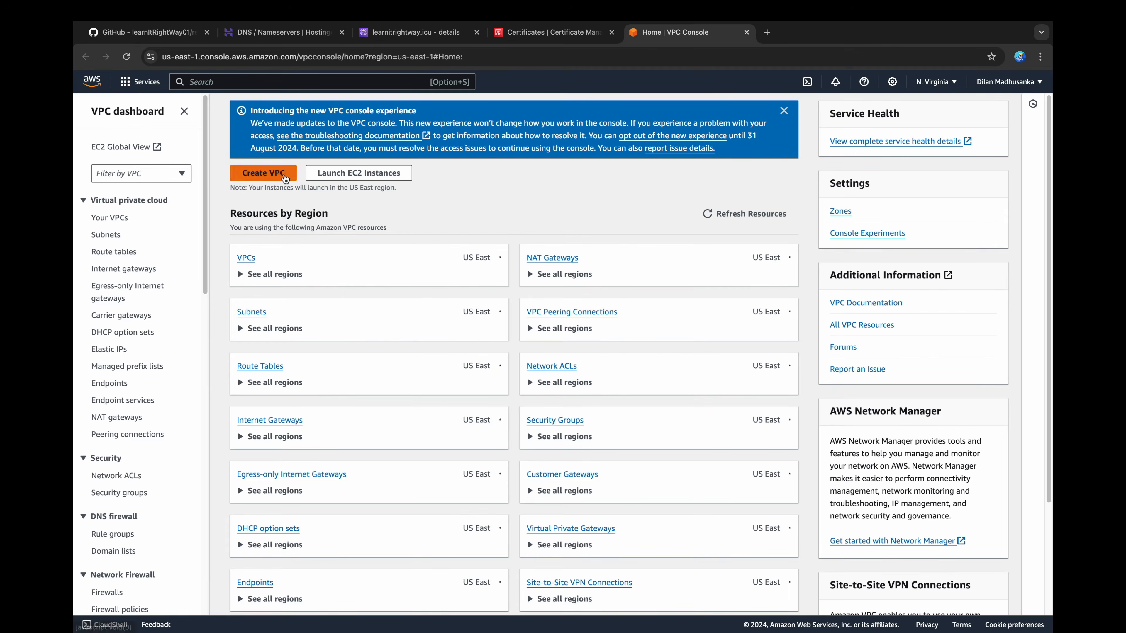
# Step: Start creating a VPC together with its networking resources and set the auto-generated name tag to 3-tier-architecture
pyautogui.click(284, 174)
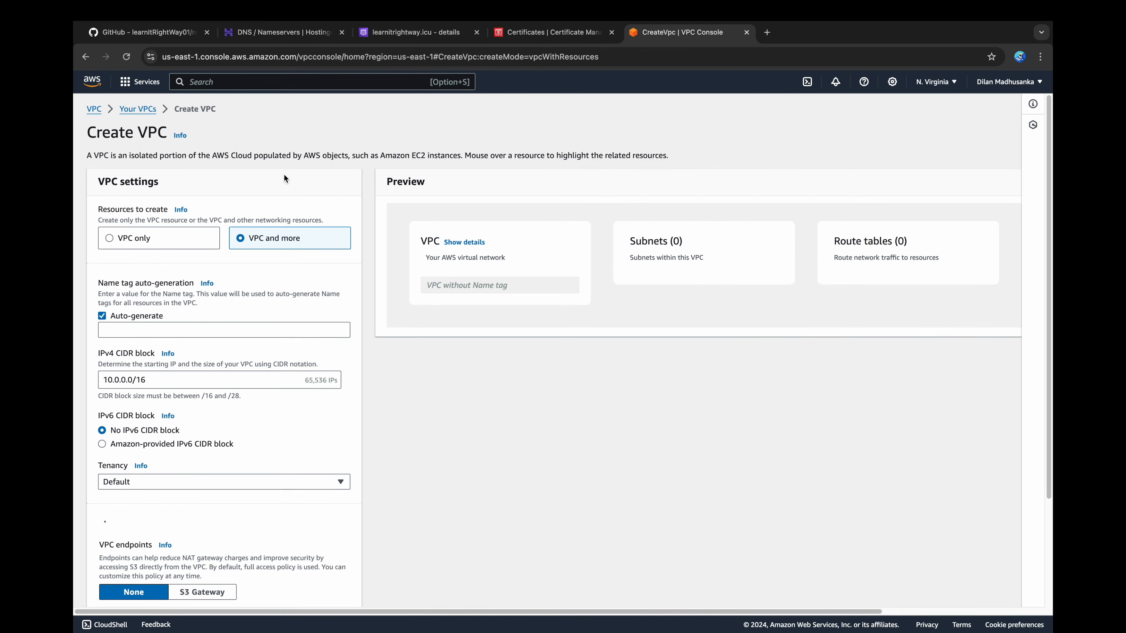
pyautogui.click(191, 330)
pyautogui.write('3-')
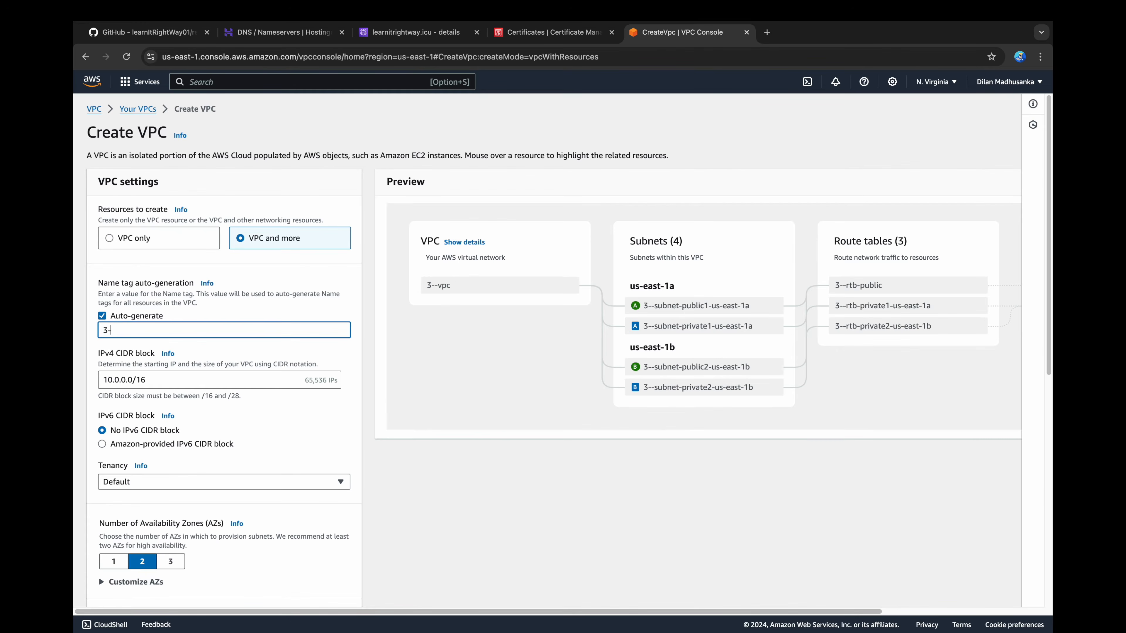
pyautogui.write('tier-architecture')
# Step: Configure the VPC with four private subnets, NAT gateways in 1 AZ, and no VPC endpoints
pyautogui.scroll(-3, 203, 446)
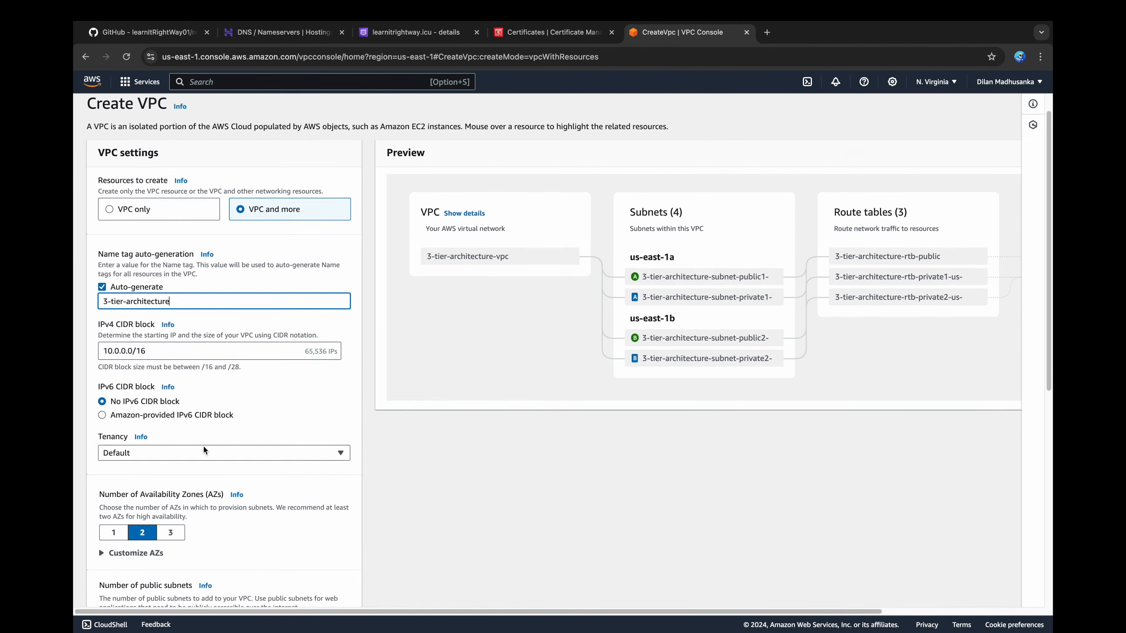
pyautogui.scroll(-1, 141, 477)
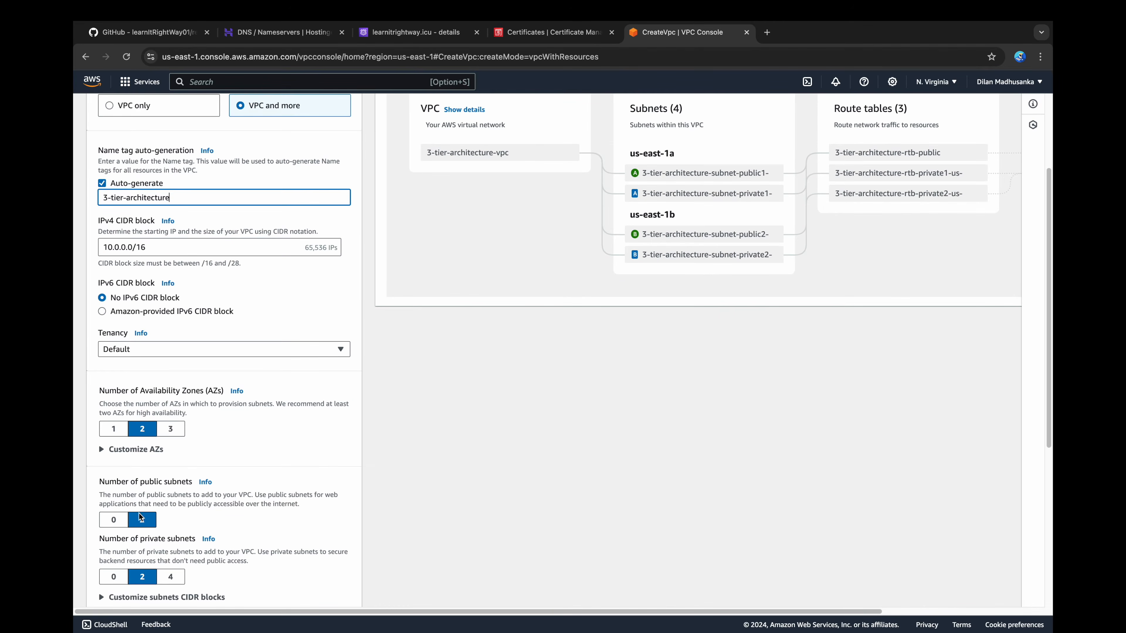
pyautogui.scroll(-1, 139, 523)
pyautogui.click(171, 540)
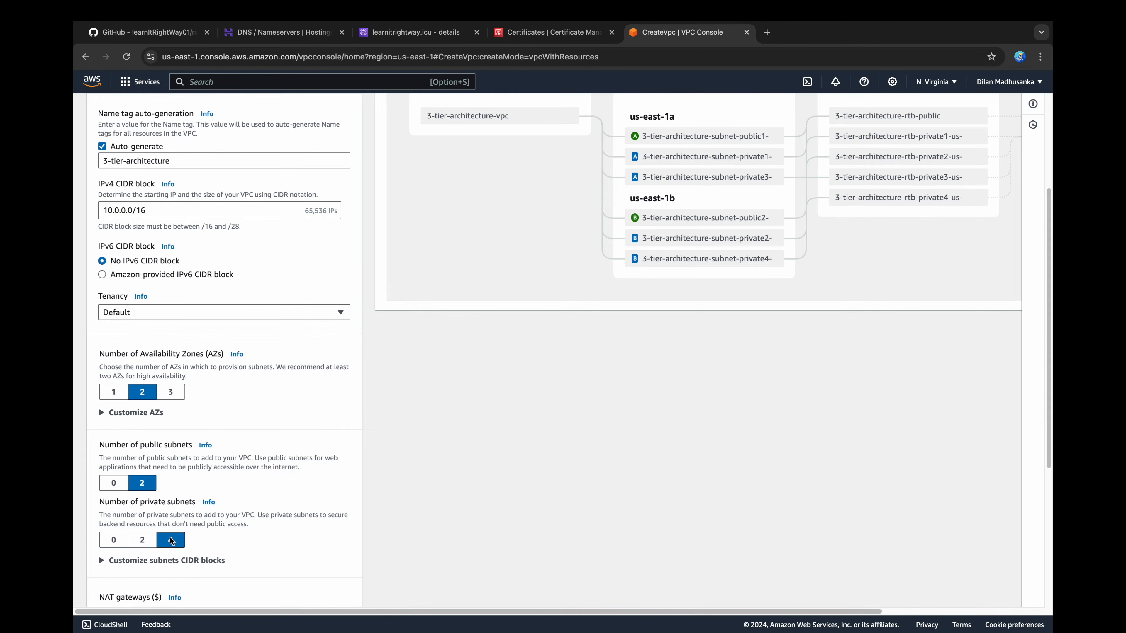
pyautogui.scroll(-3, 172, 541)
pyautogui.click(180, 524)
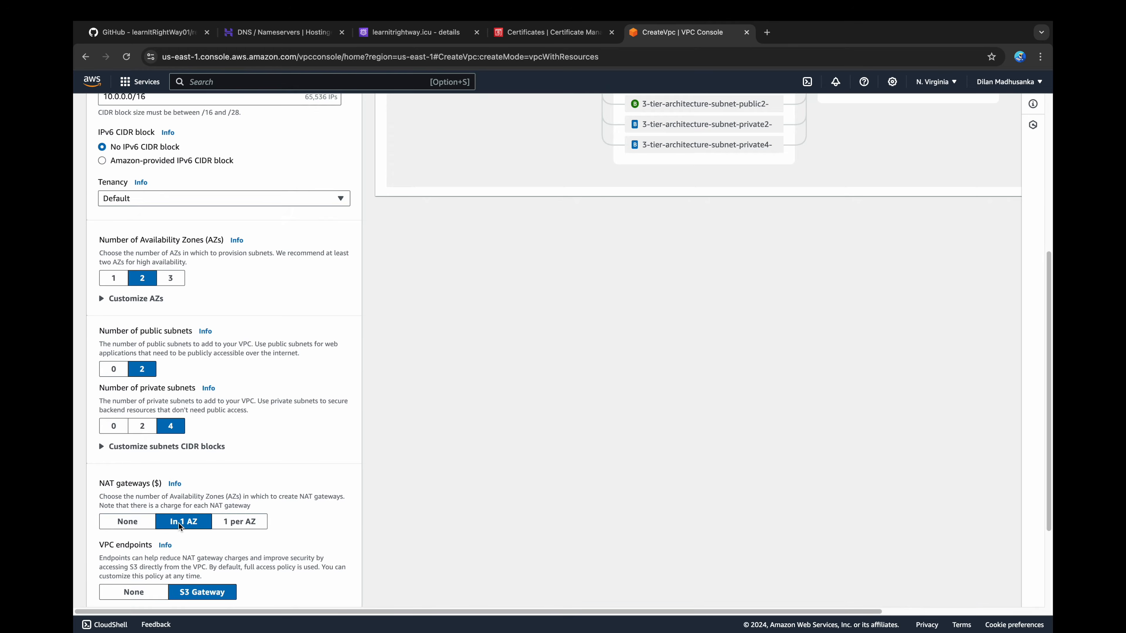
pyautogui.scroll(-3, 179, 524)
pyautogui.click(149, 489)
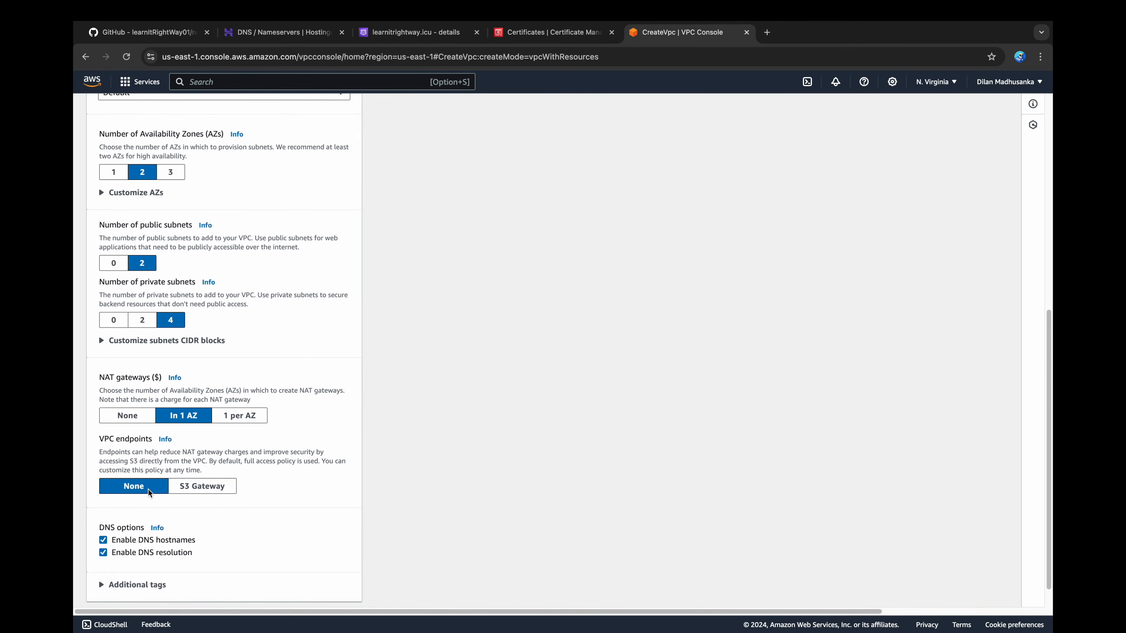
# Step: Create the VPC with its resources and open its details page to review the resource map
pyautogui.scroll(-1, 149, 489)
pyautogui.click(328, 592)
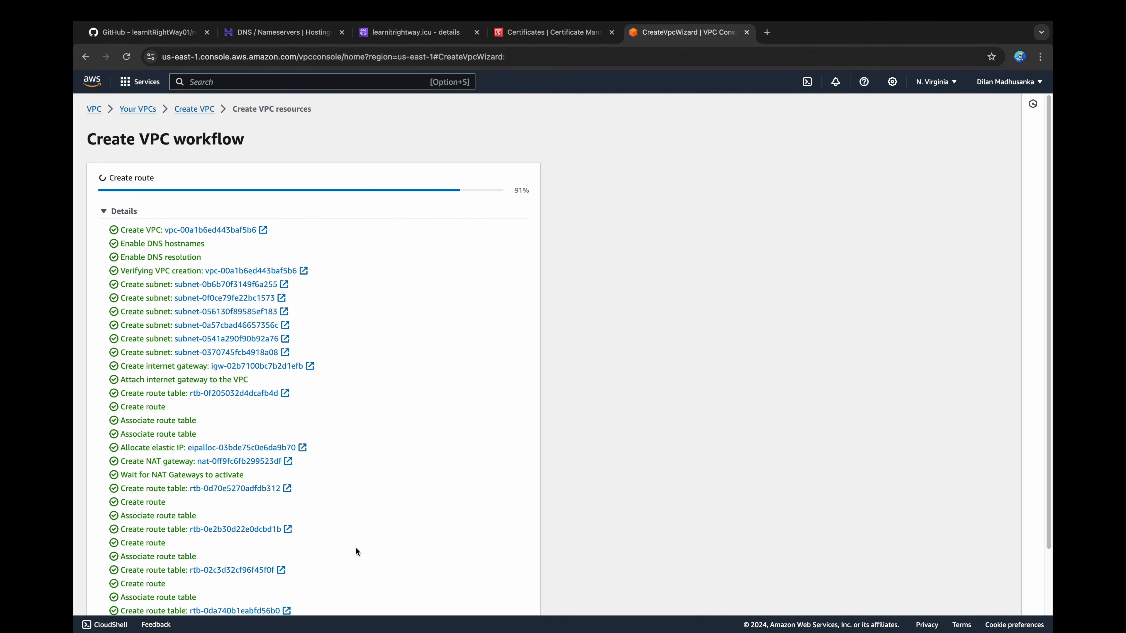
pyautogui.scroll(-2, 355, 549)
pyautogui.click(510, 599)
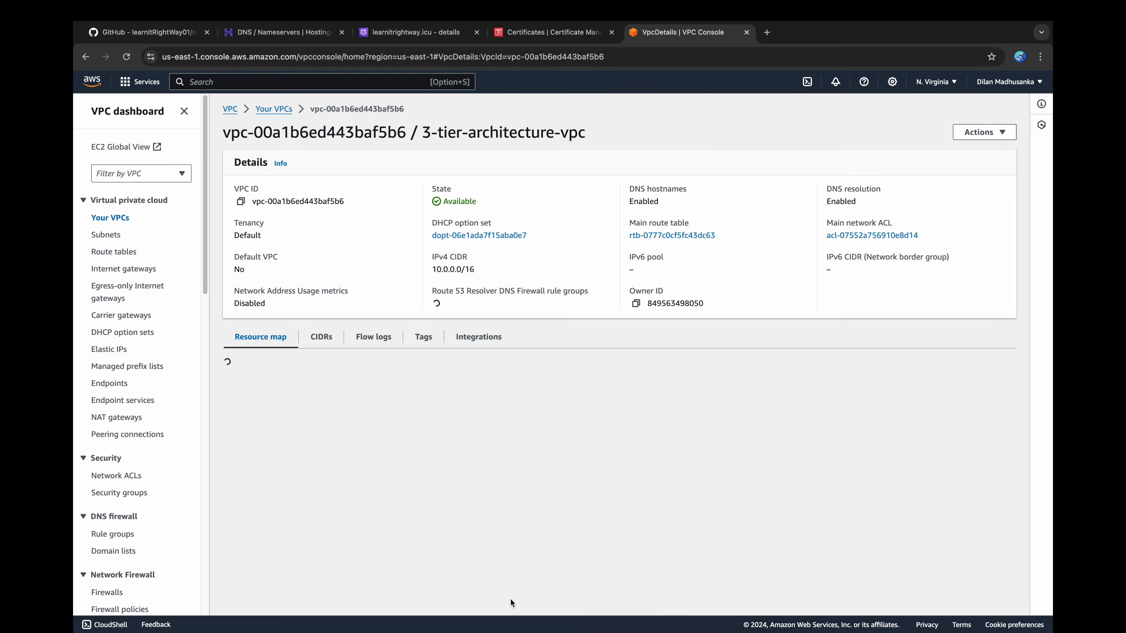
pyautogui.scroll(-1, 414, 552)
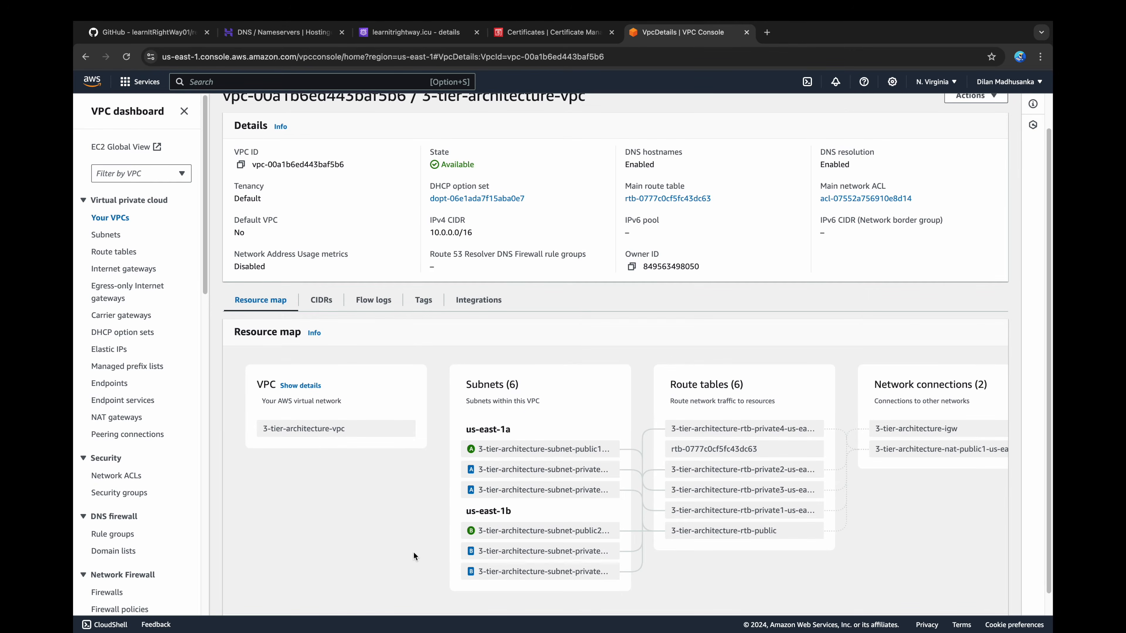
pyautogui.scroll(1, 414, 552)
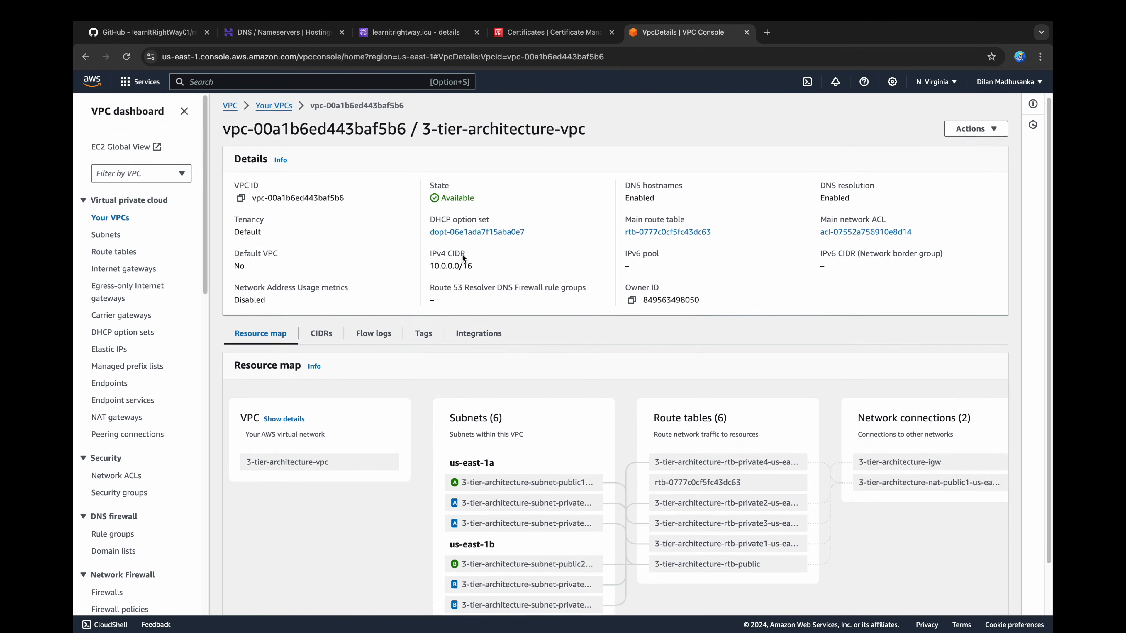
# Step: Filter the subnets by 3-tier-architecture-vpc and enable auto-assign public IPv4 address on 3-tier-architecture-subnet-public2-us-east-1b
pyautogui.click(136, 175)
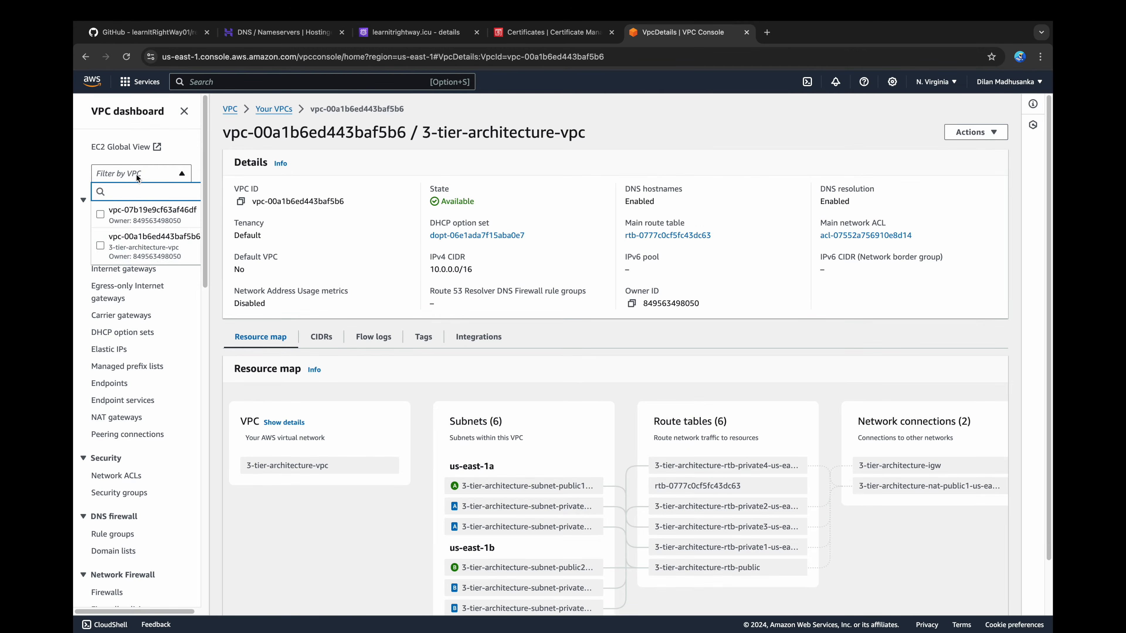
pyautogui.click(133, 244)
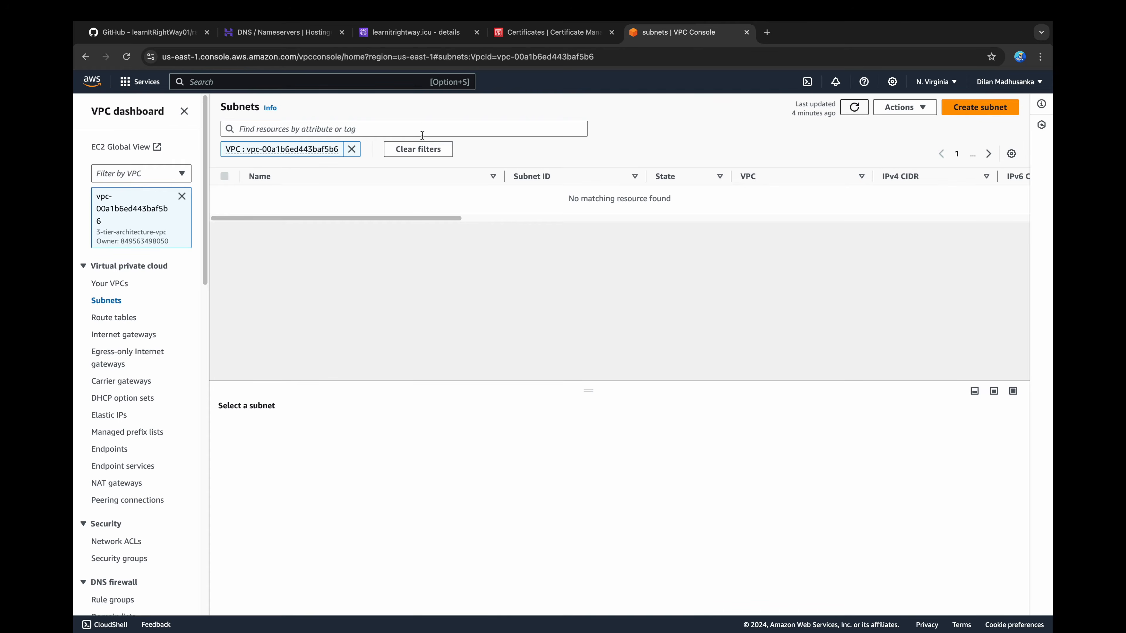
pyautogui.click(224, 195)
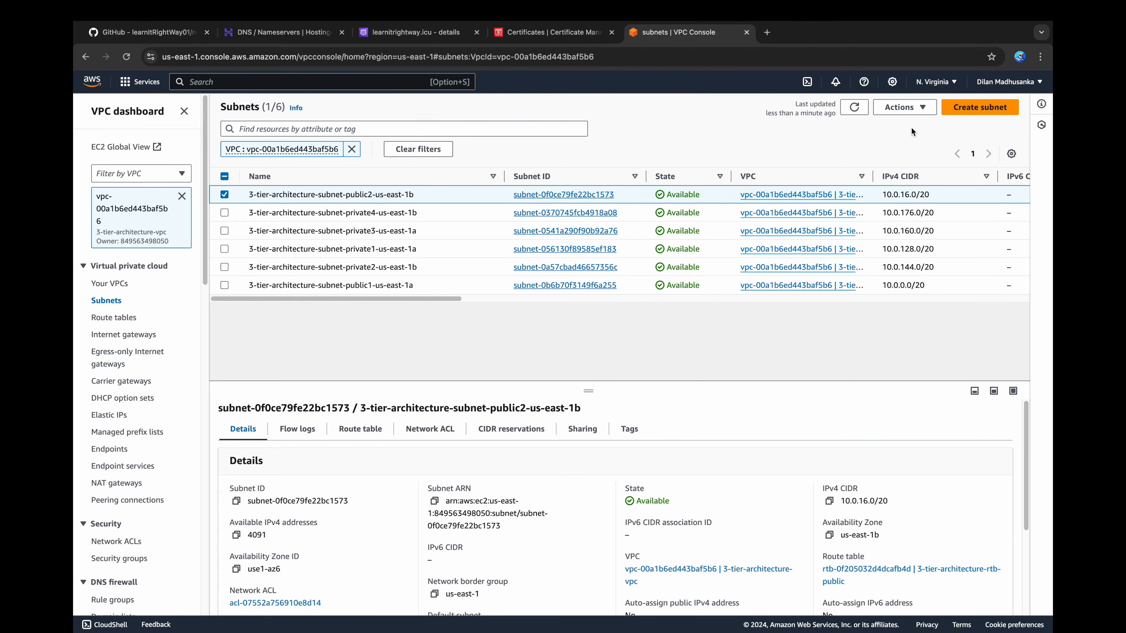
pyautogui.click(922, 108)
pyautogui.click(928, 163)
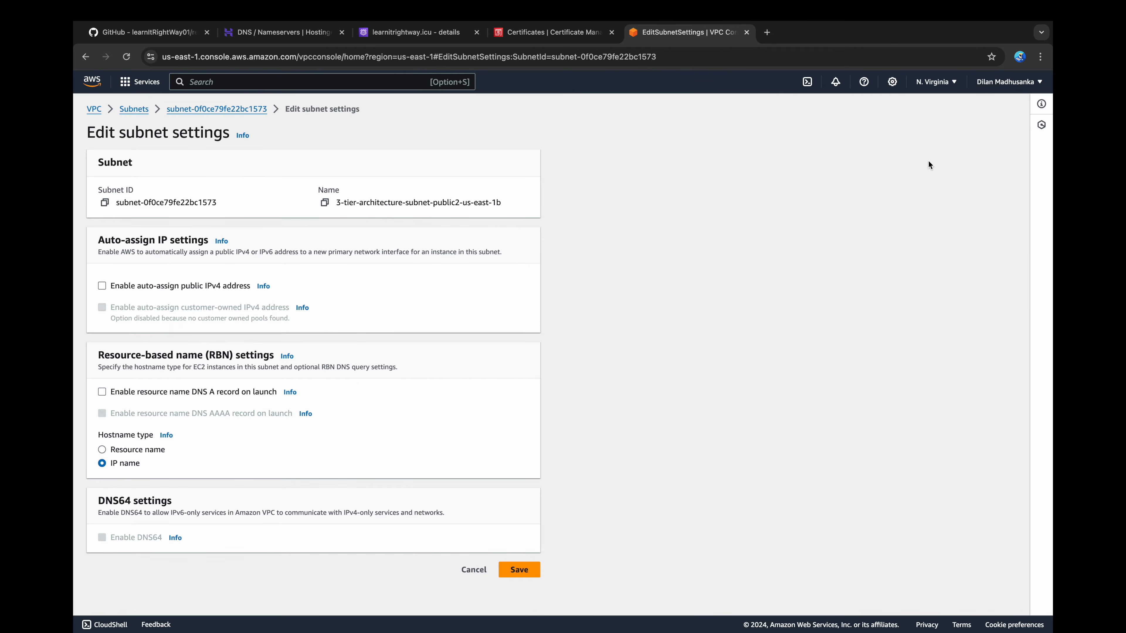
pyautogui.click(213, 289)
pyautogui.click(521, 569)
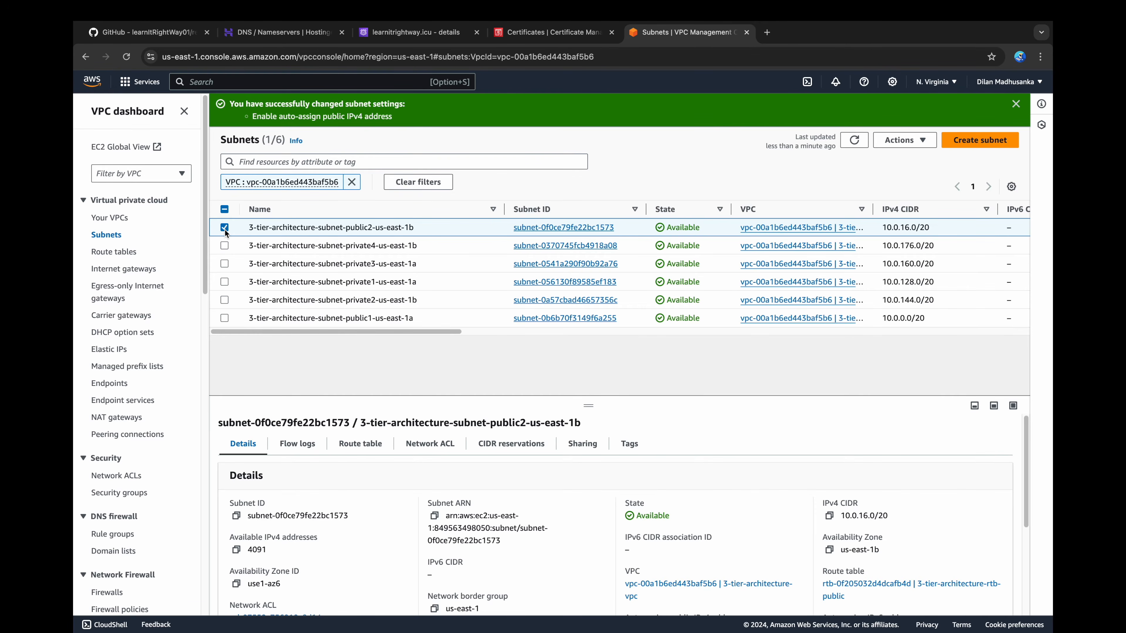
# Step: Enable auto-assign public IPv4 address on the subnet 3-tier-architecture-subnet-public1-us-east-1a and save
pyautogui.click(225, 228)
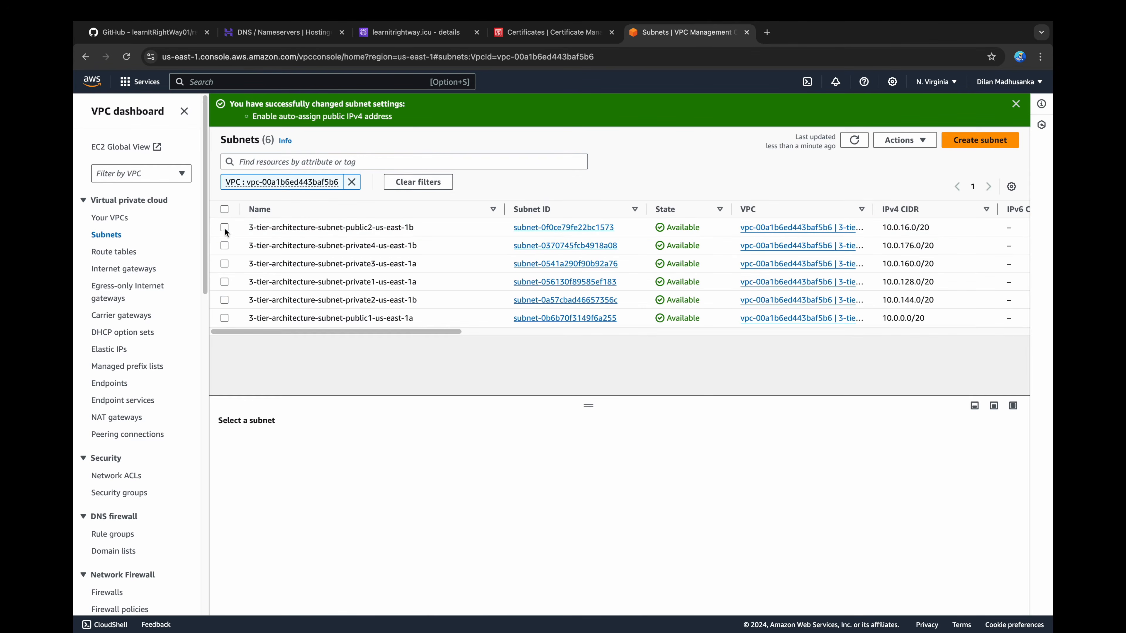
pyautogui.click(224, 318)
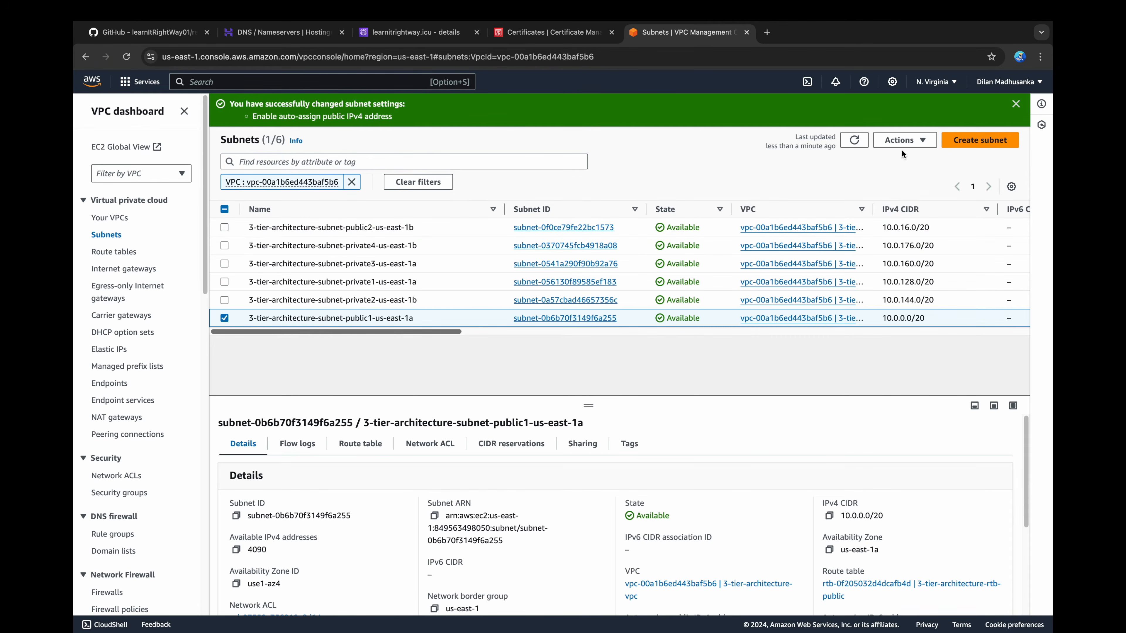
pyautogui.click(904, 140)
pyautogui.click(908, 190)
pyautogui.click(163, 286)
pyautogui.click(518, 571)
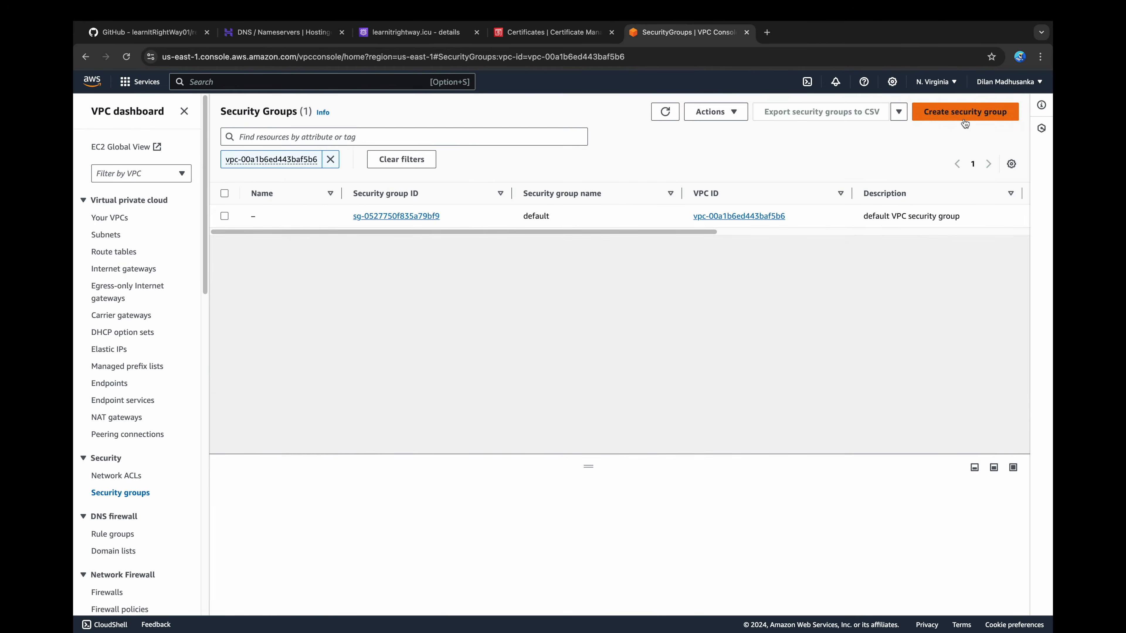
# Step: Start a new security group with bastion-host as name and description, in the 3-tier-architecture-vpc
pyautogui.click(965, 116)
pyautogui.click(313, 249)
pyautogui.write('bastion-host')
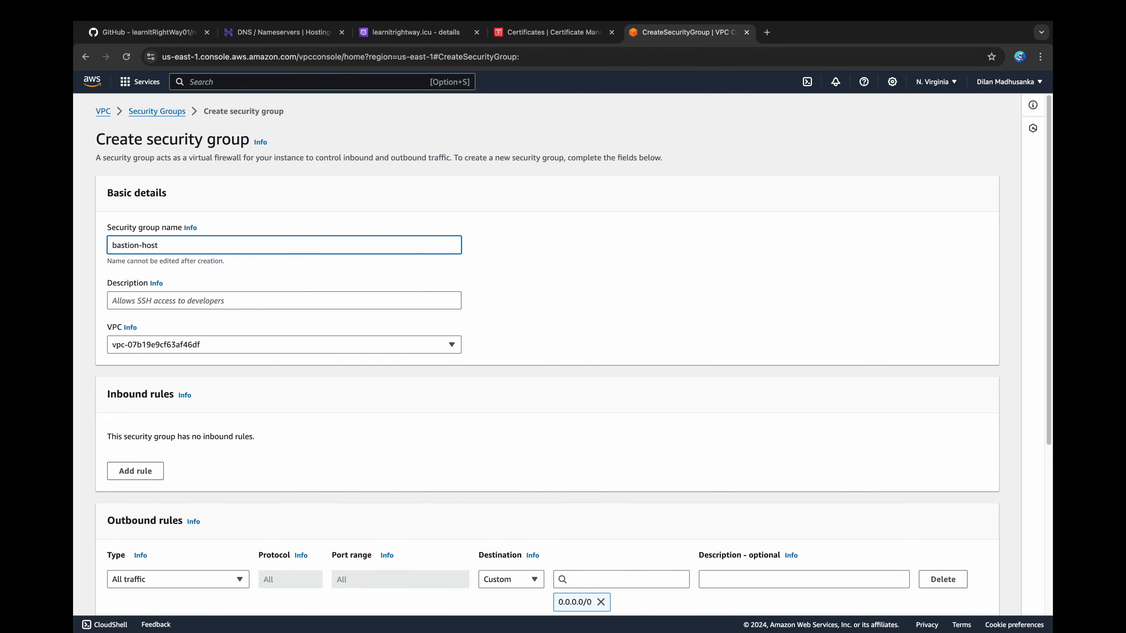
pyautogui.press('super+a')
pyautogui.press('super+c')
pyautogui.click(291, 291)
pyautogui.press('super+v')
pyautogui.click(288, 344)
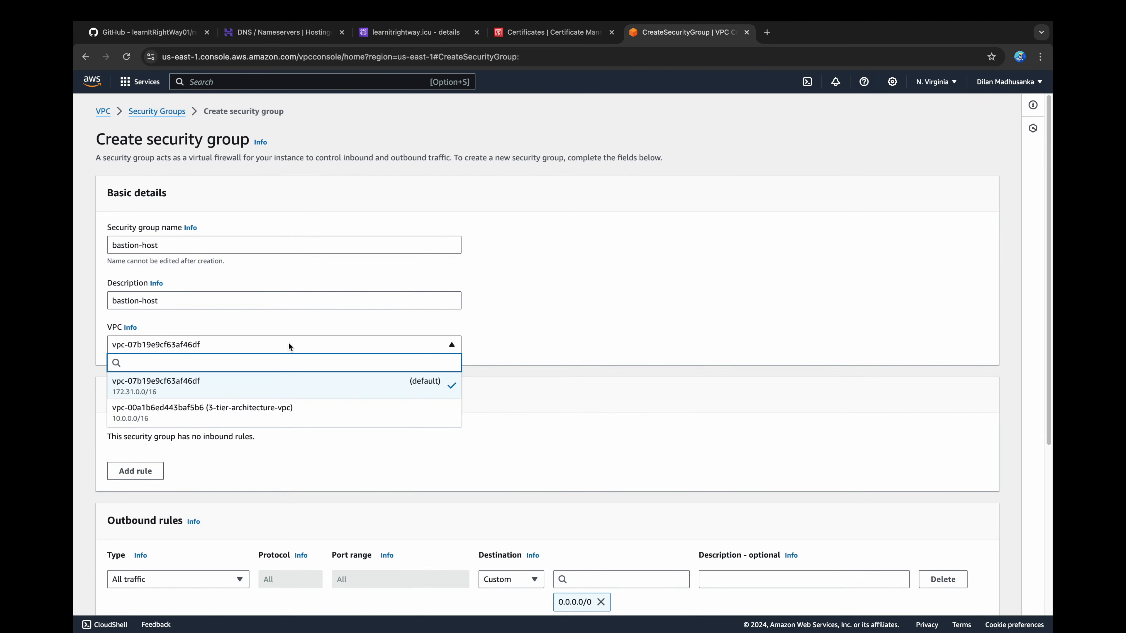
pyautogui.click(237, 413)
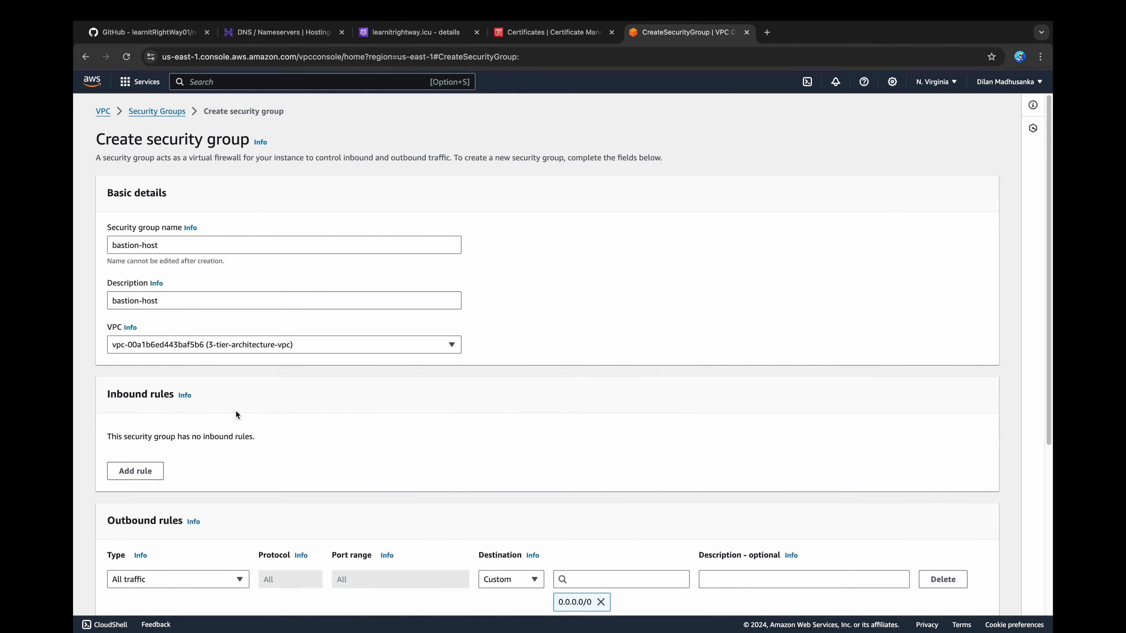
# Step: Add an inbound SSH rule with source Anywhere-IPv4 to the bastion-host security group and create the group
pyautogui.click(135, 471)
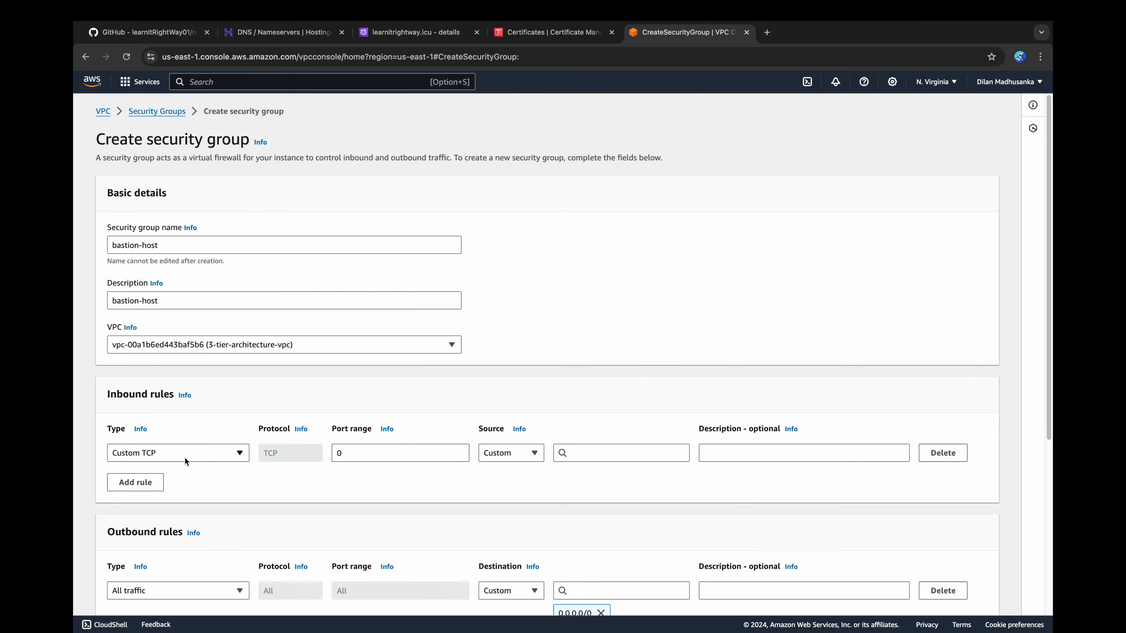
pyautogui.click(195, 453)
pyautogui.click(186, 303)
pyautogui.click(534, 452)
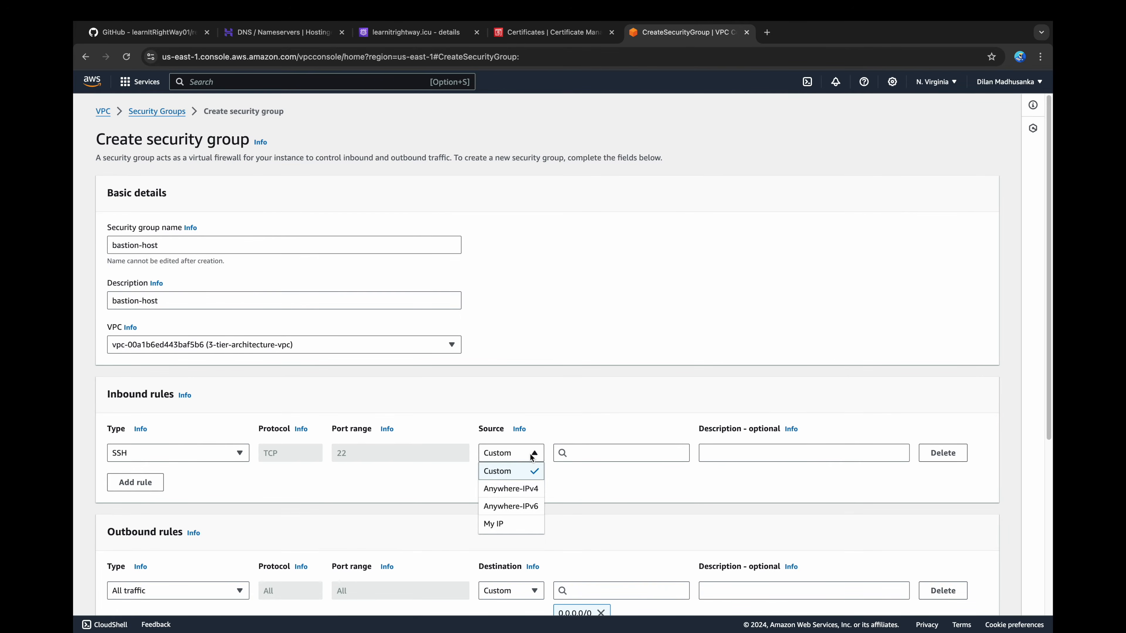
pyautogui.click(507, 489)
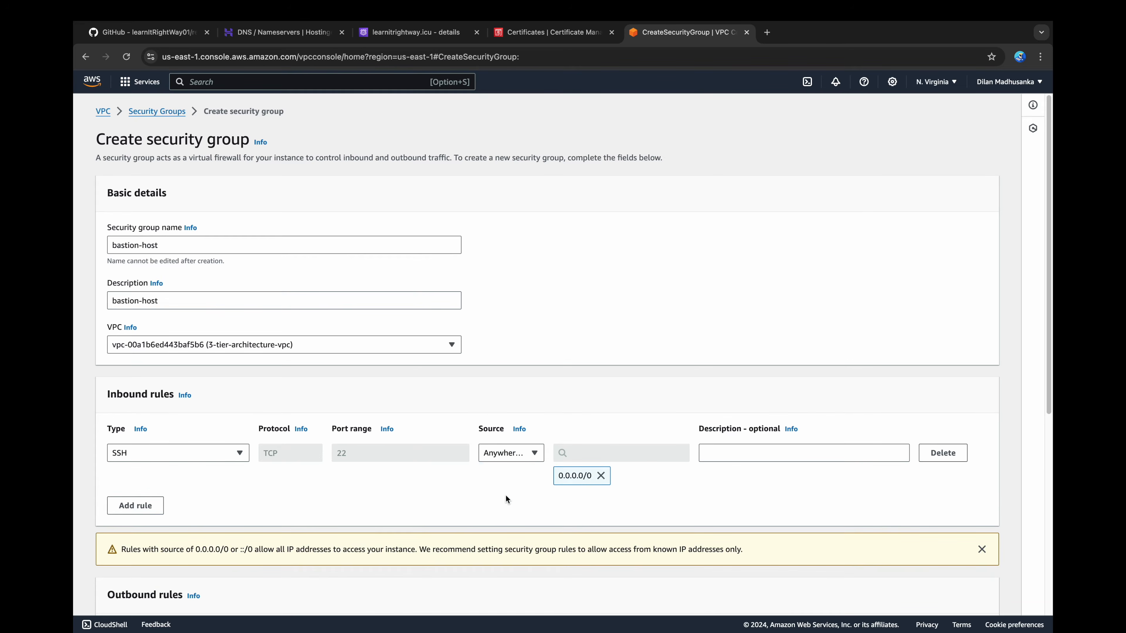
pyautogui.scroll(-4, 507, 499)
pyautogui.scroll(-5, 506, 497)
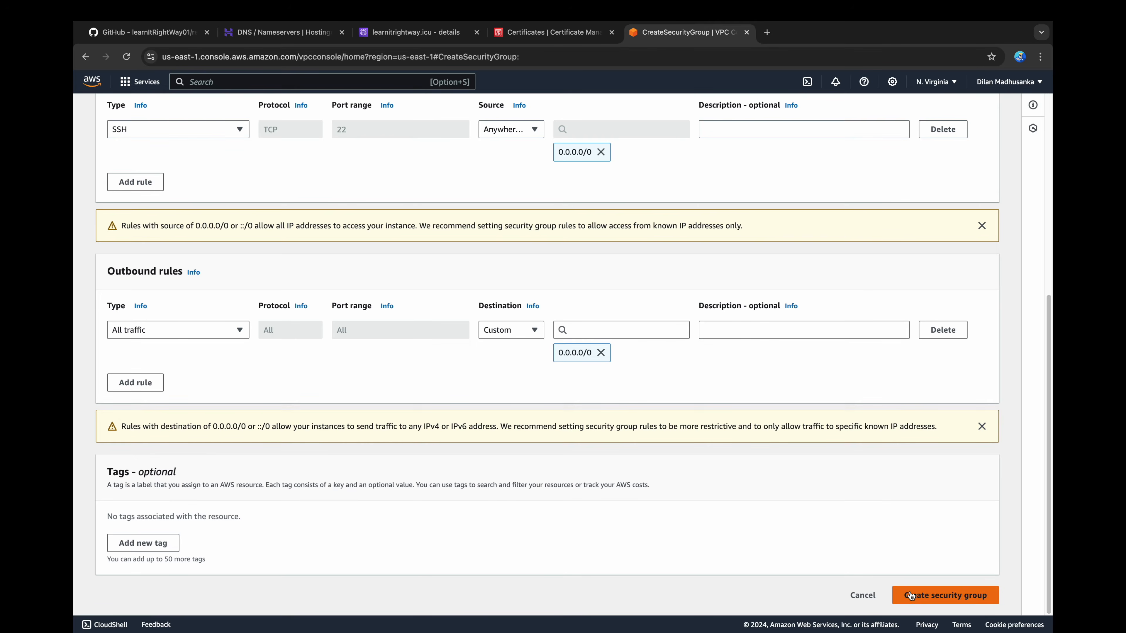
pyautogui.click(910, 595)
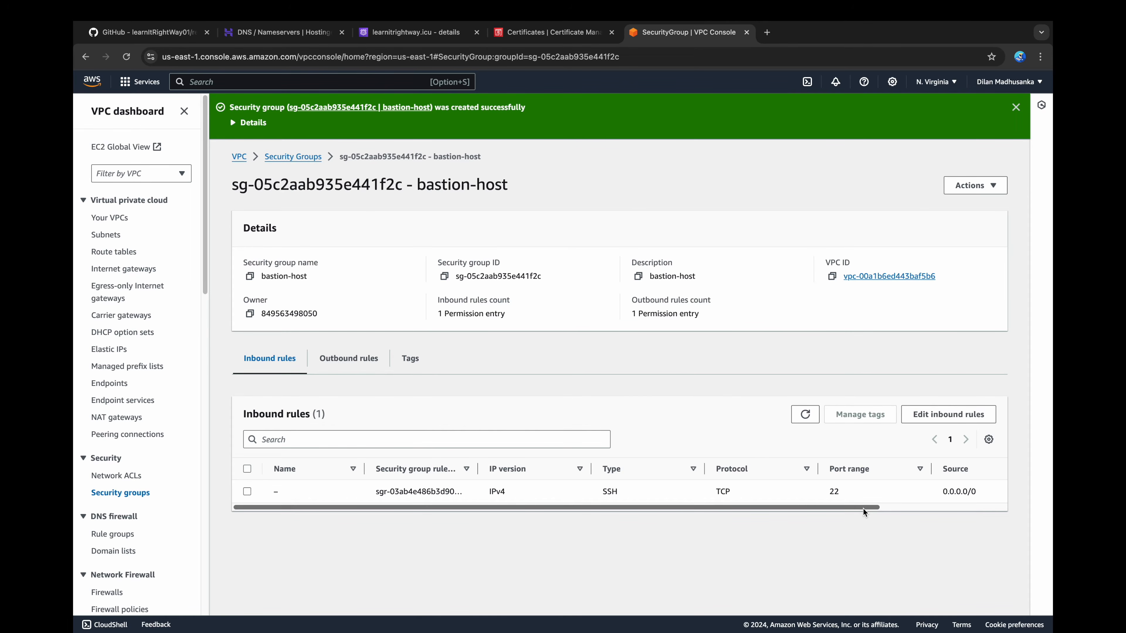
pyautogui.hscroll(3, 863, 509)
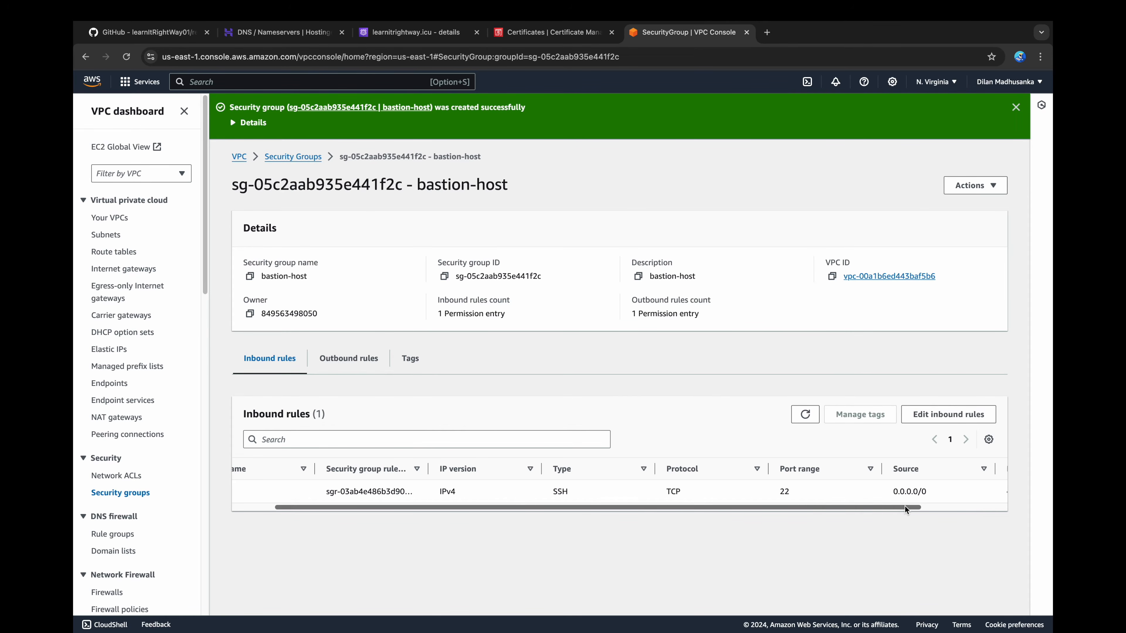
# Step: Start another security group with presentation-tier-alb as name and description, in the 3-tier-architecture-vpc
pyautogui.click(291, 158)
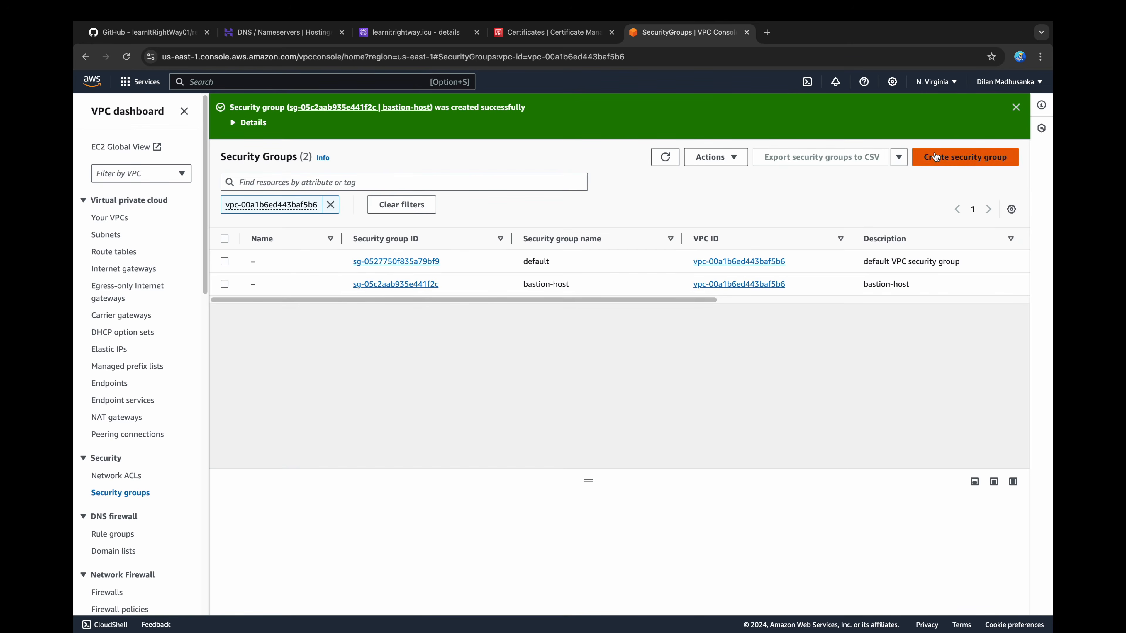
pyautogui.click(965, 158)
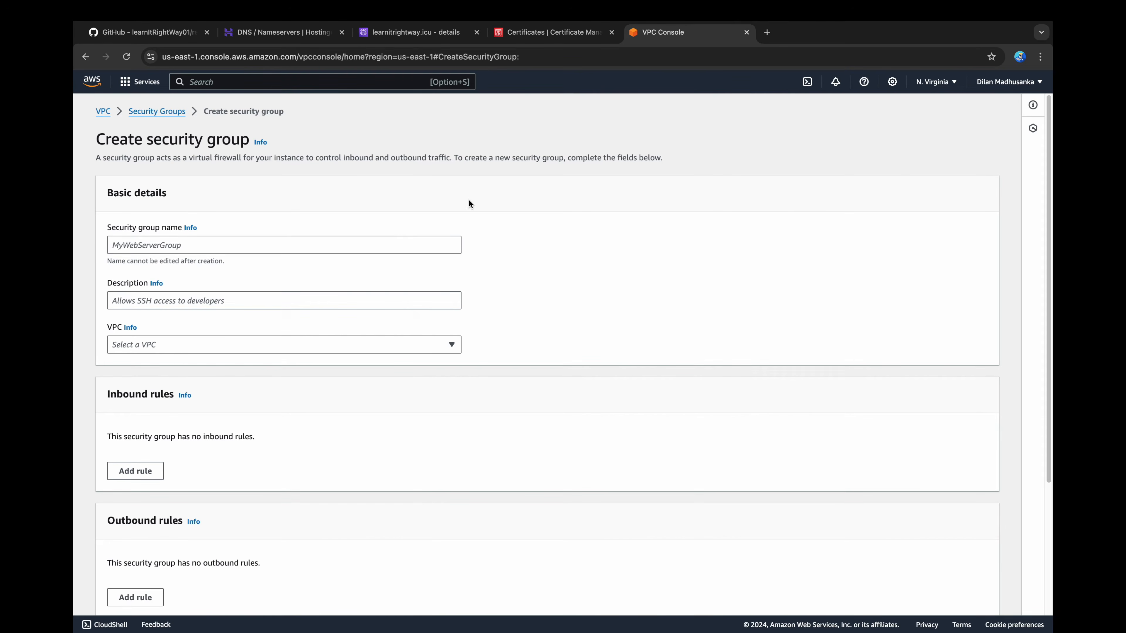
pyautogui.write('presentation-tier-al')
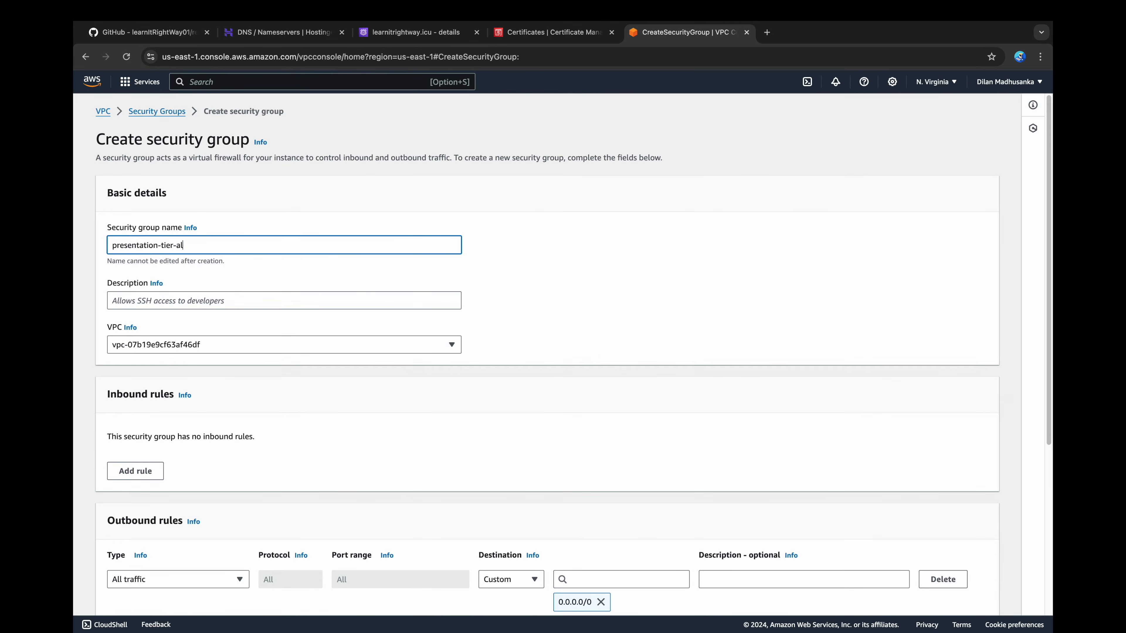
pyautogui.write('b')
pyautogui.press('super+a')
pyautogui.press('super+c')
pyautogui.click(334, 294)
pyautogui.press('super+v')
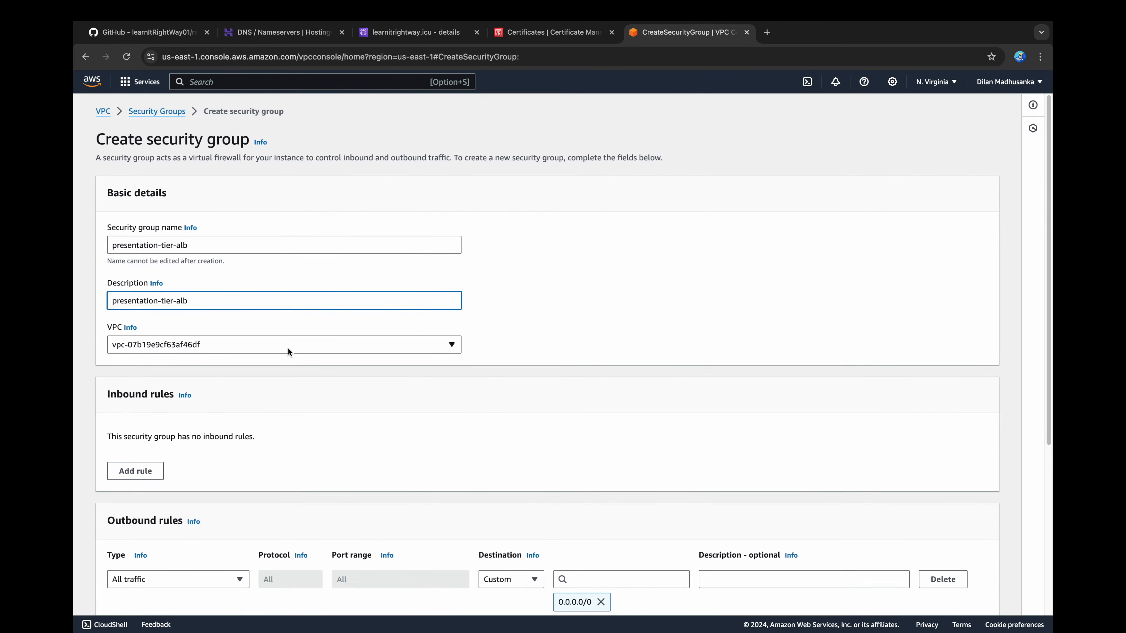
pyautogui.click(287, 346)
pyautogui.click(185, 414)
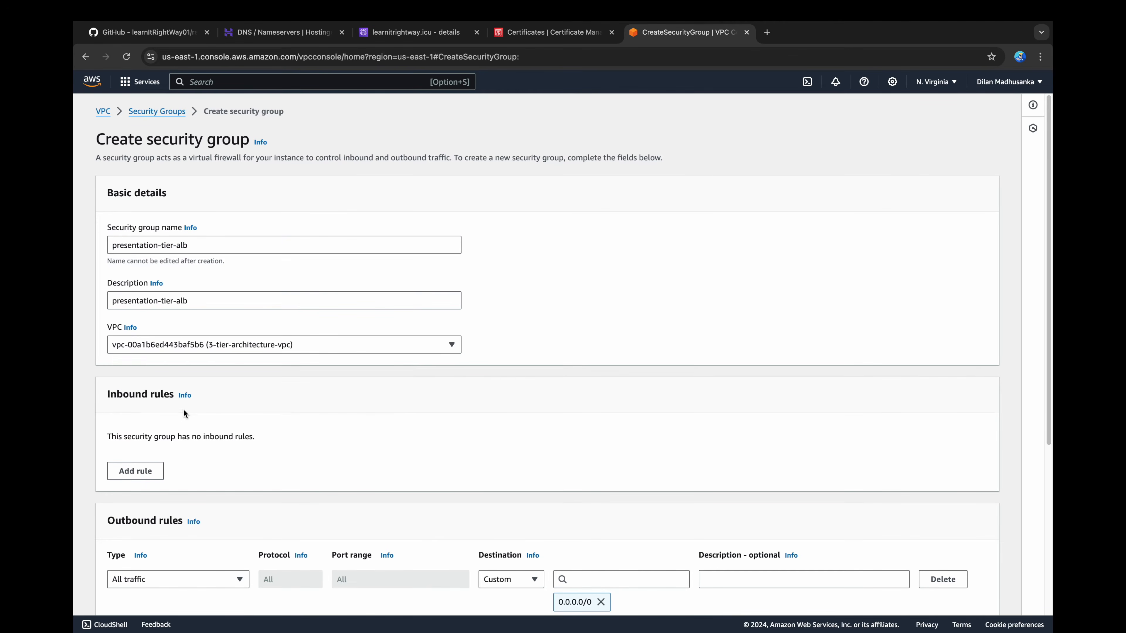
# Step: Add an inbound HTTP rule with source Anywhere-IPv4 to the presentation-tier-alb security group and create the group
pyautogui.click(140, 472)
pyautogui.scroll(-3, 141, 473)
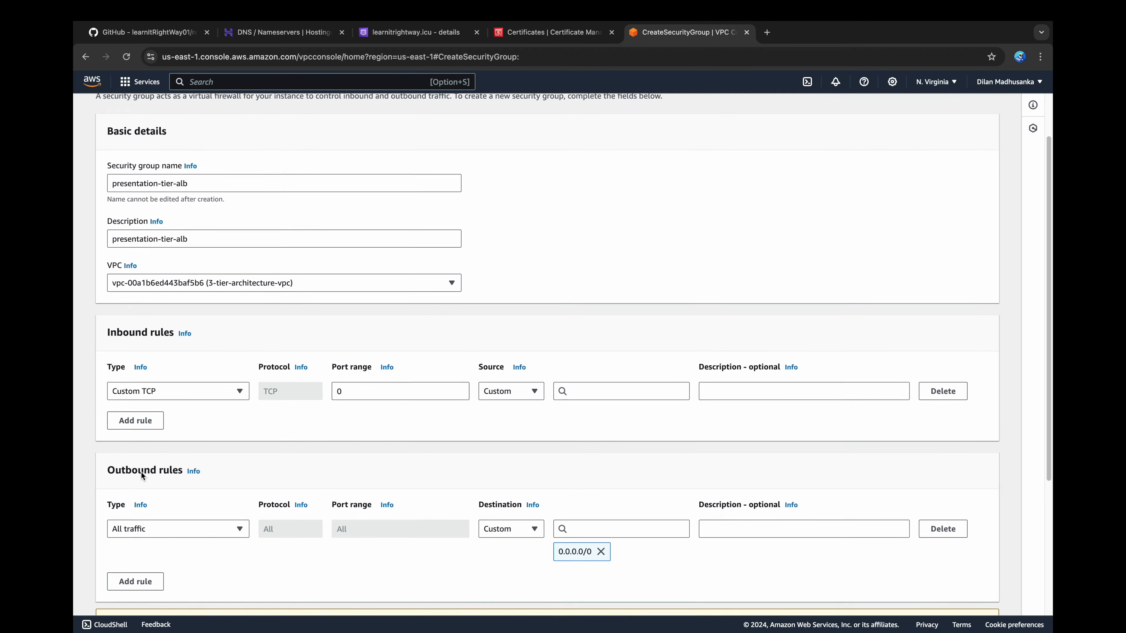
pyautogui.click(236, 374)
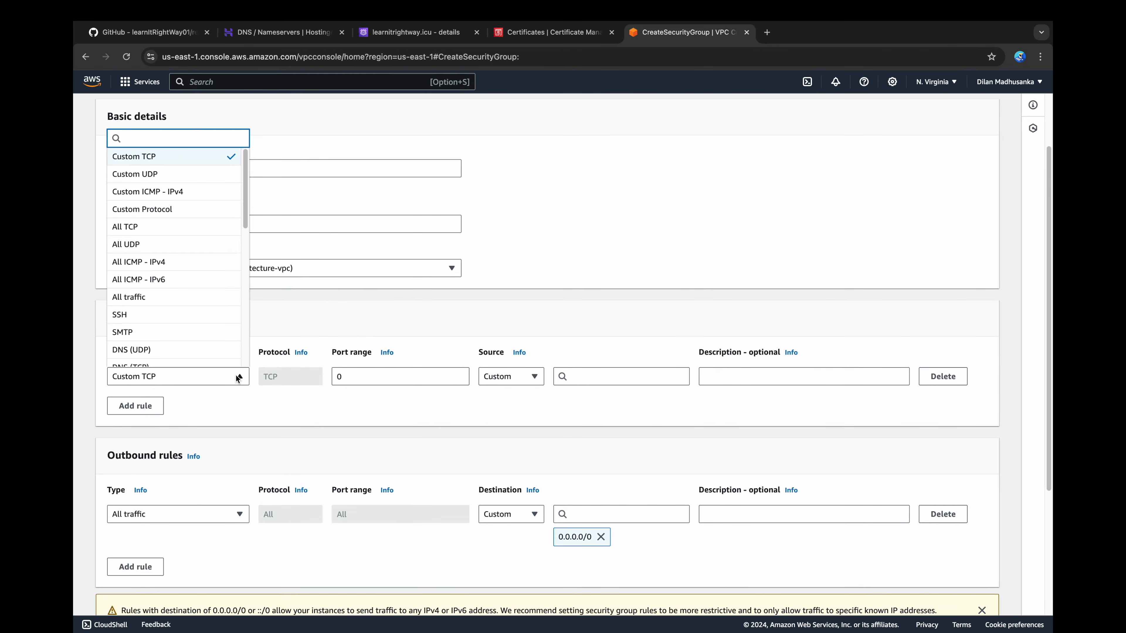
pyautogui.scroll(-3, 221, 339)
pyautogui.click(174, 335)
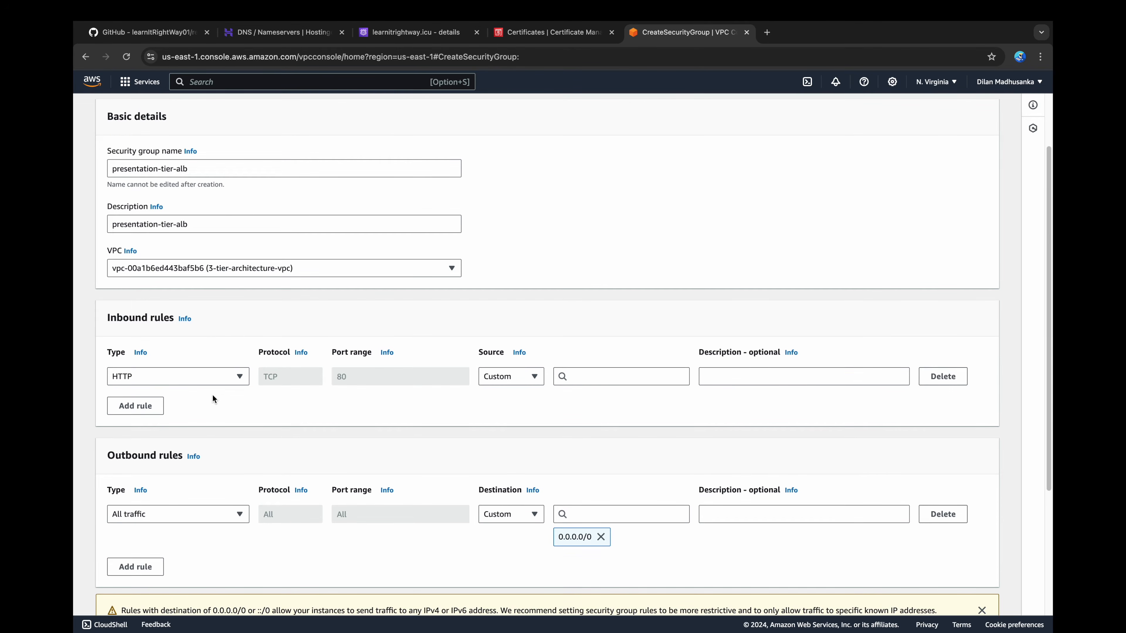
pyautogui.click(531, 377)
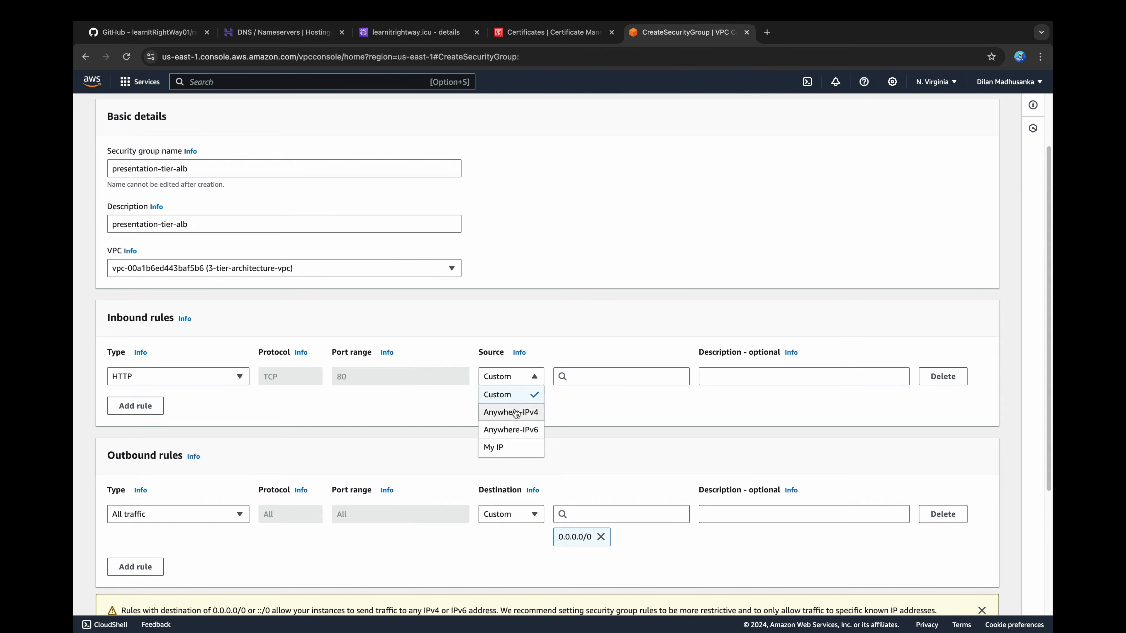
pyautogui.click(514, 412)
pyautogui.scroll(-2, 509, 416)
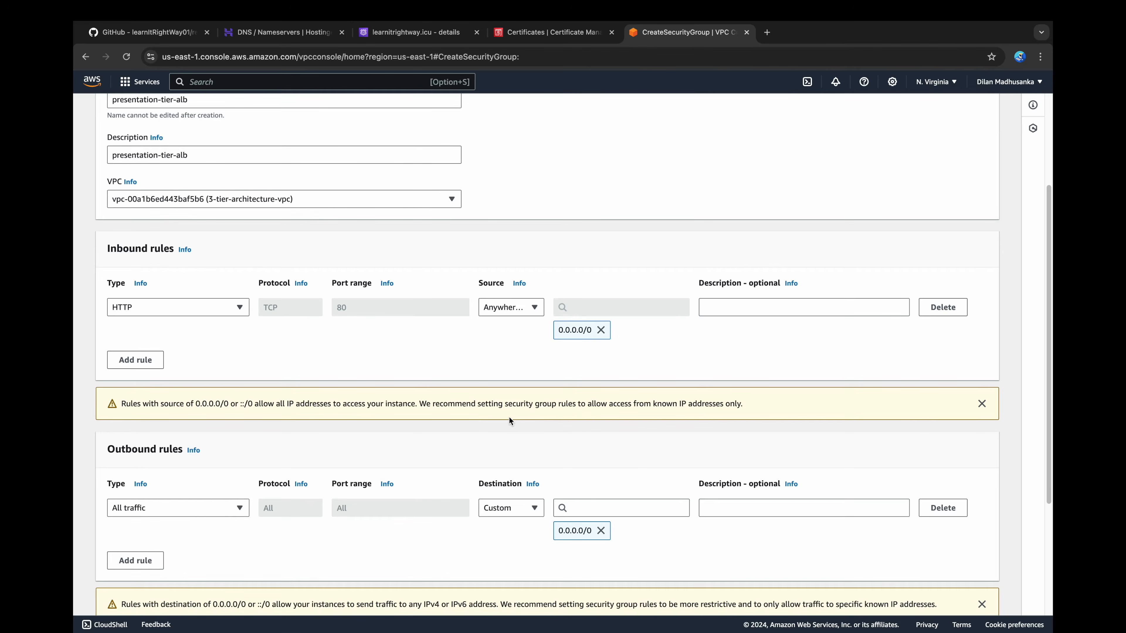
pyautogui.scroll(-5, 509, 417)
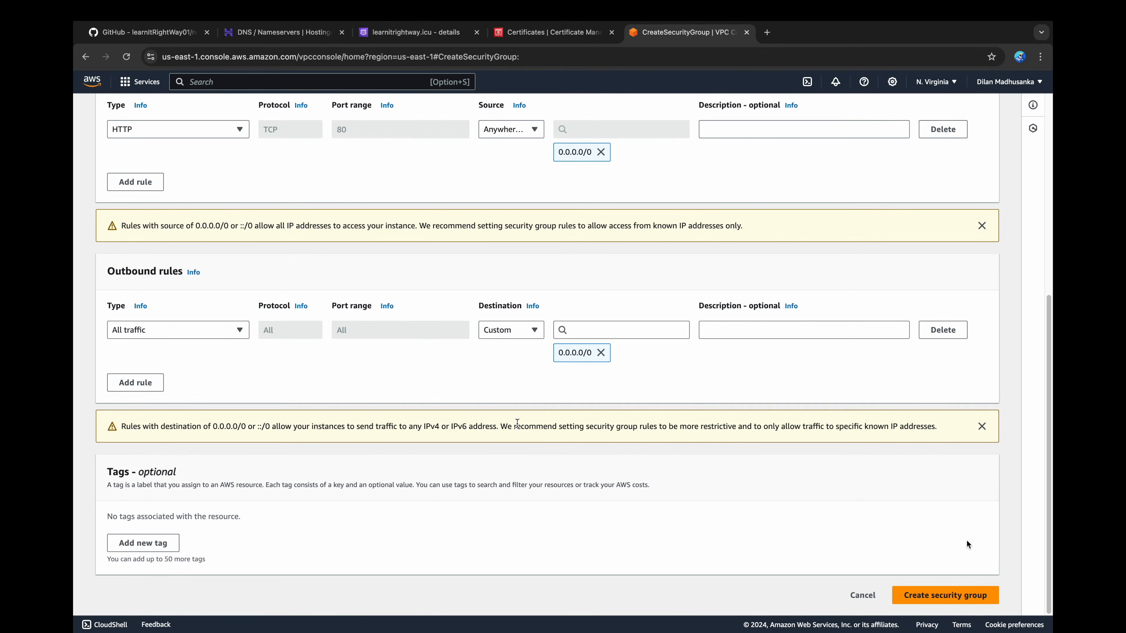
pyautogui.click(960, 600)
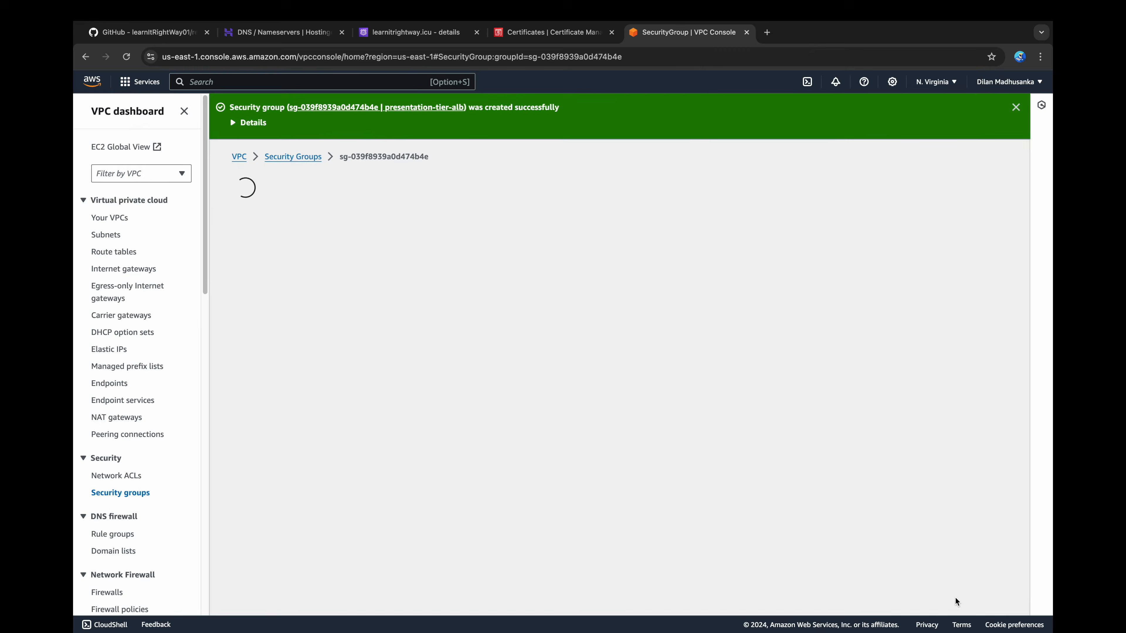
# Step: Start a new security group with presentation-tier-ec2 as name and description, in the 3-tier-architecture-vpc
pyautogui.click(297, 157)
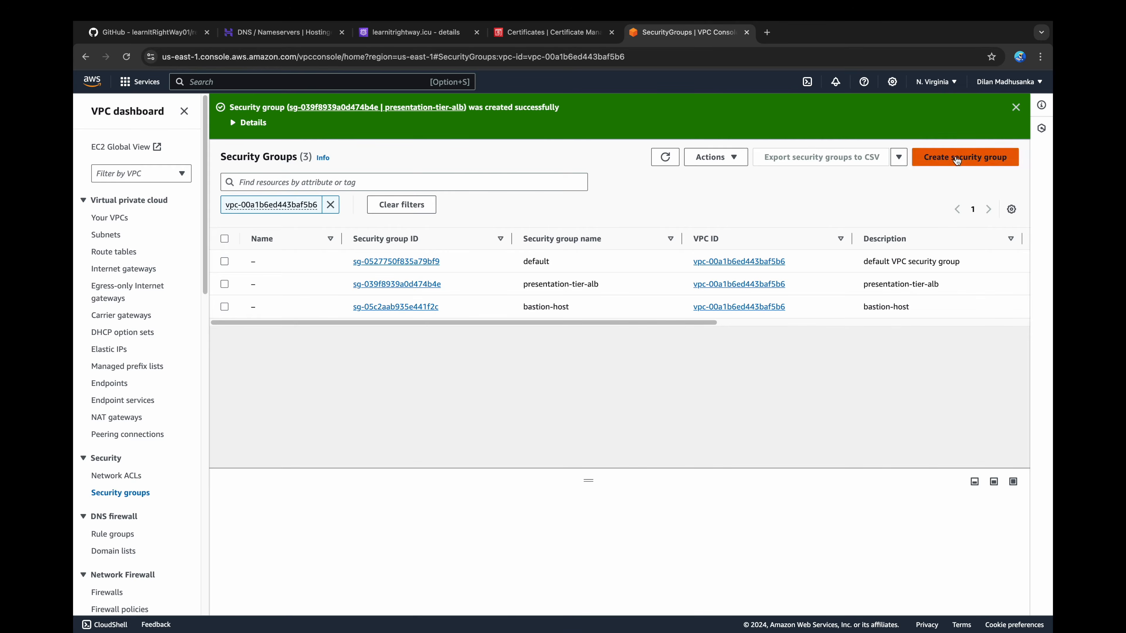
pyautogui.click(965, 157)
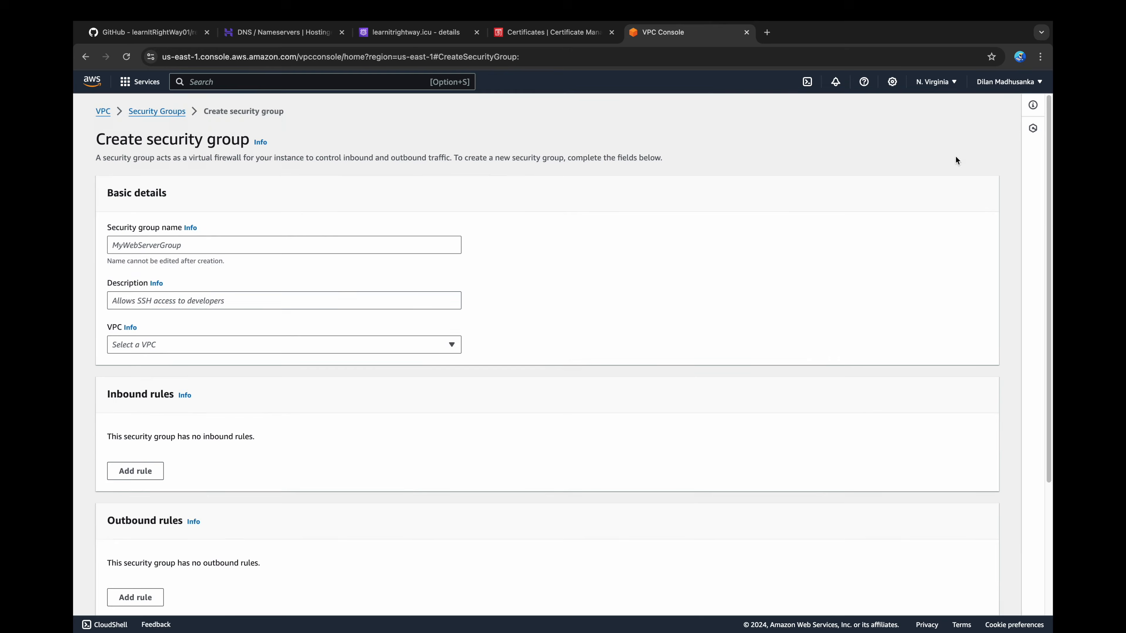
pyautogui.click(415, 241)
pyautogui.write('presentation-tier-alb')
pyautogui.press('BackSpace')
pyautogui.press('BackSpace')
pyautogui.press('BackSpace')
pyautogui.write('ec2')
pyautogui.press('super+a')
pyautogui.press('super+c')
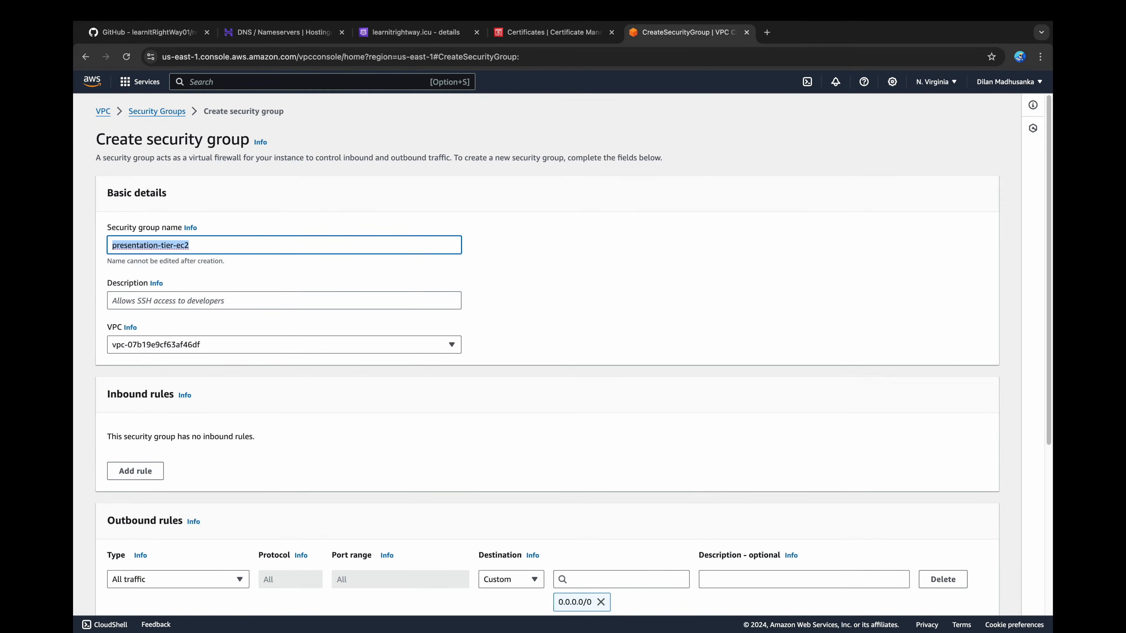
pyautogui.click(386, 303)
pyautogui.press('super+v')
pyautogui.click(355, 340)
pyautogui.click(299, 405)
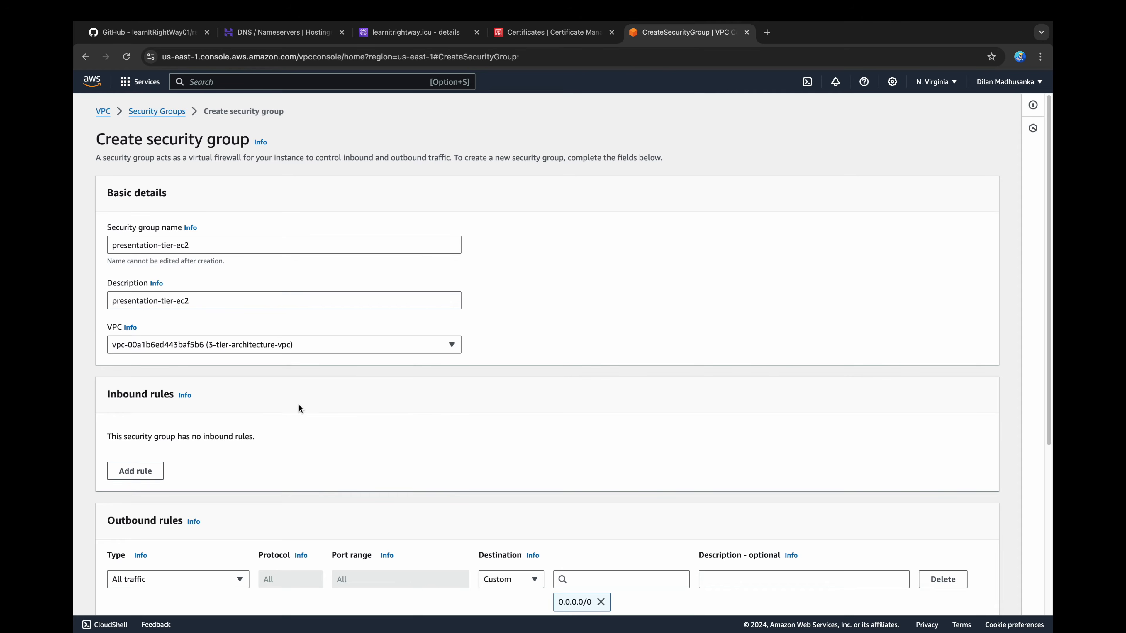
# Step: Add an inbound SSH rule to presentation-tier-ec2 with the bastion-host security group as source
pyautogui.click(135, 471)
pyautogui.scroll(-2, 178, 444)
pyautogui.click(231, 405)
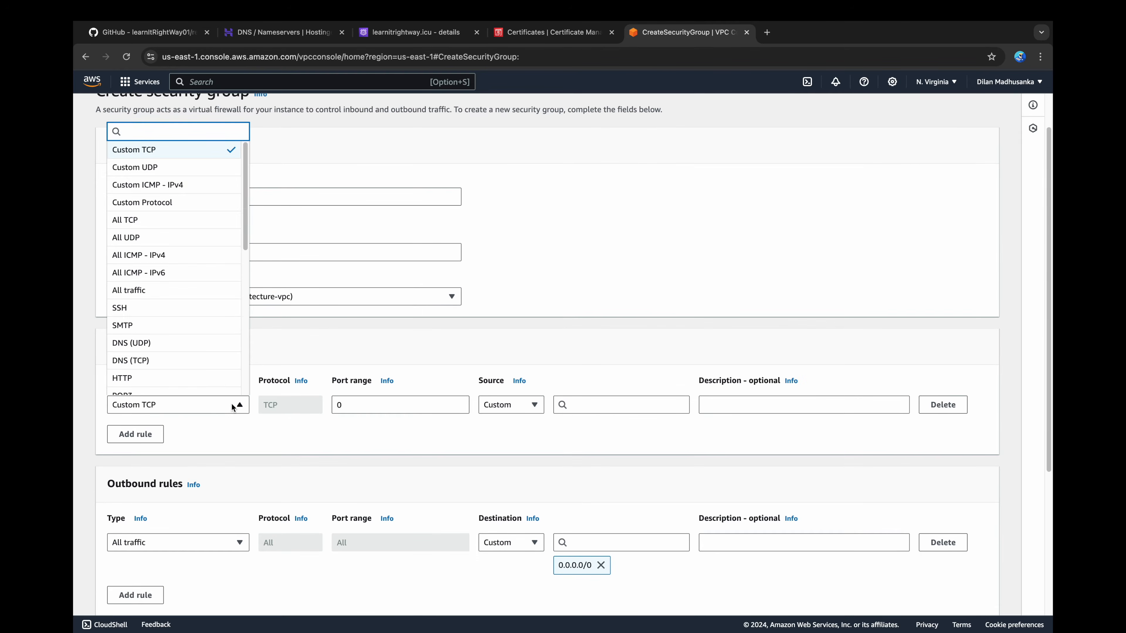
pyautogui.click(208, 310)
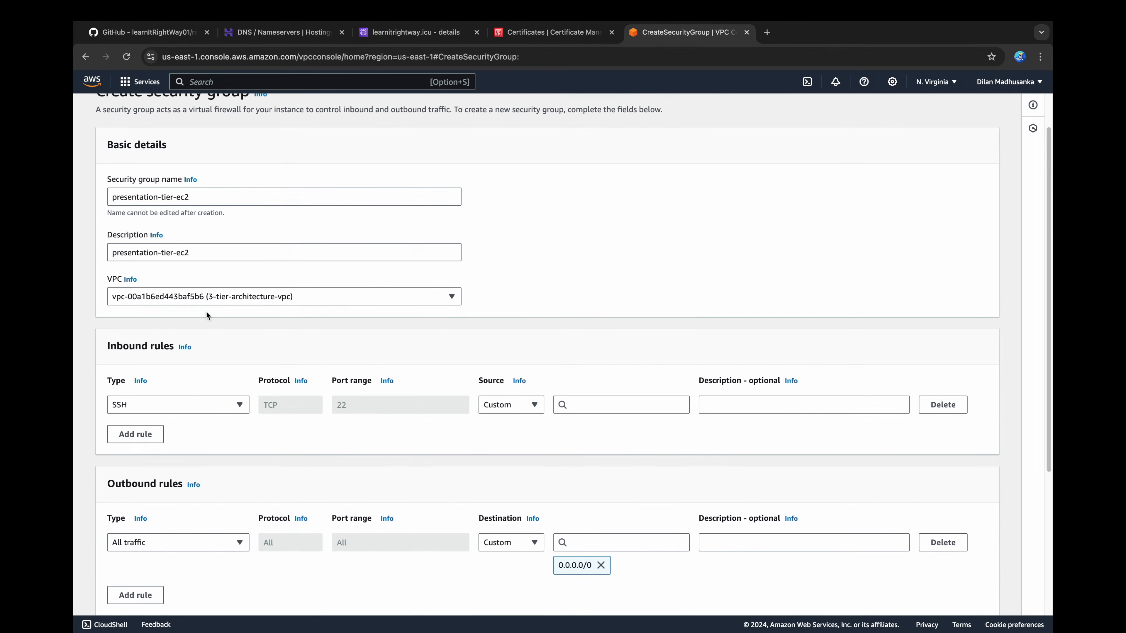
pyautogui.click(604, 409)
pyautogui.scroll(-5, 613, 448)
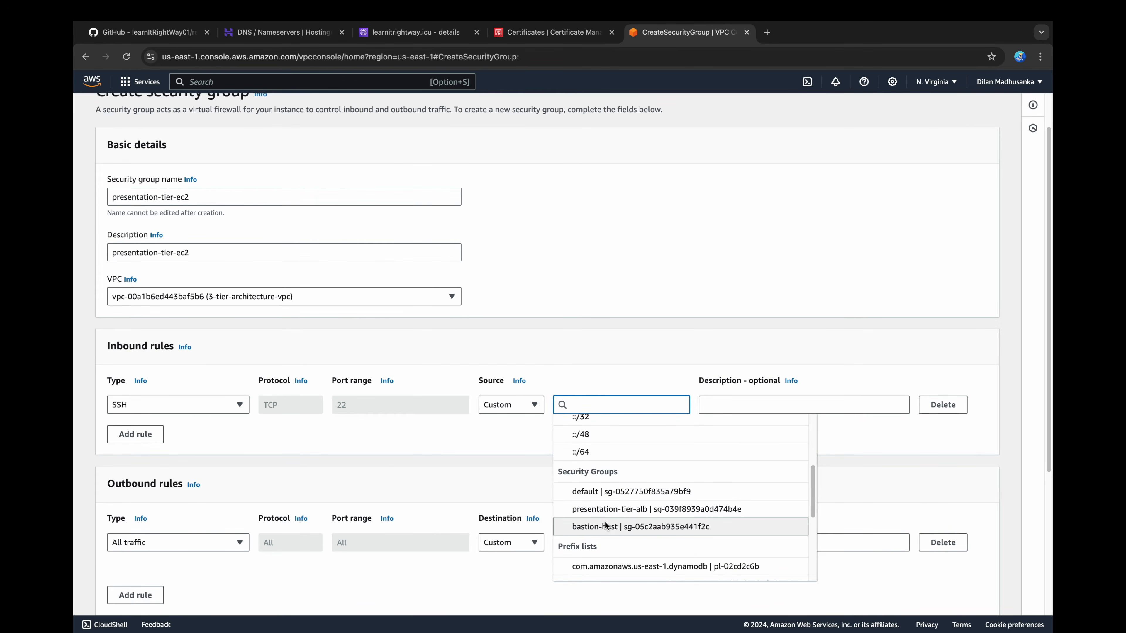
pyautogui.click(606, 527)
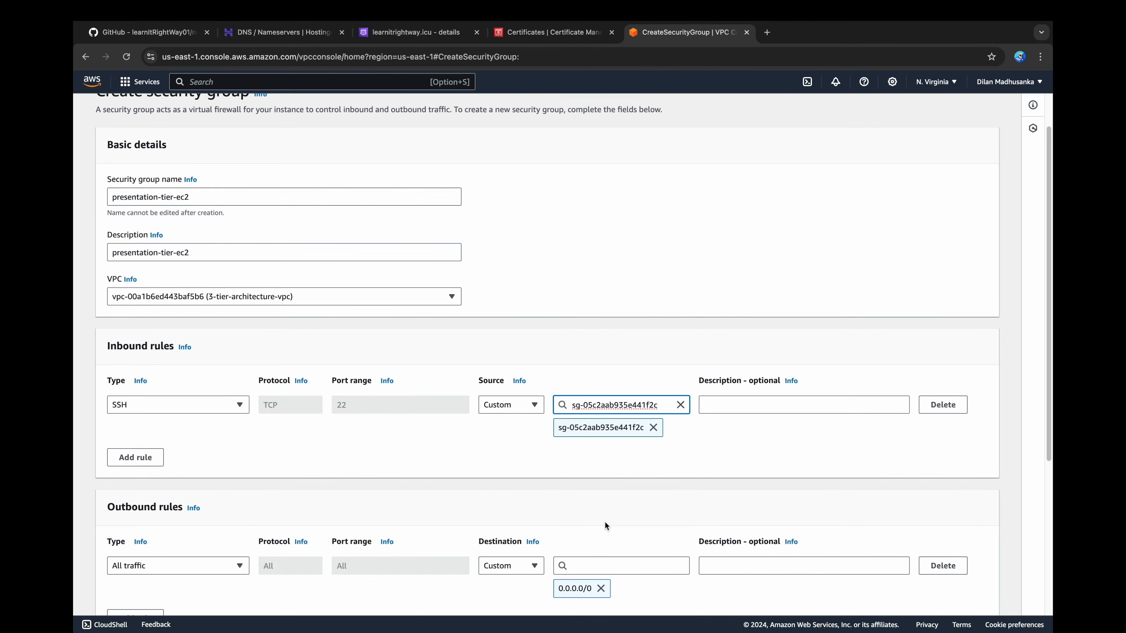
# Step: Add an inbound HTTP rule with the presentation-tier-alb security group as source and create the presentation-tier-ec2 group
pyautogui.click(135, 456)
pyautogui.click(240, 451)
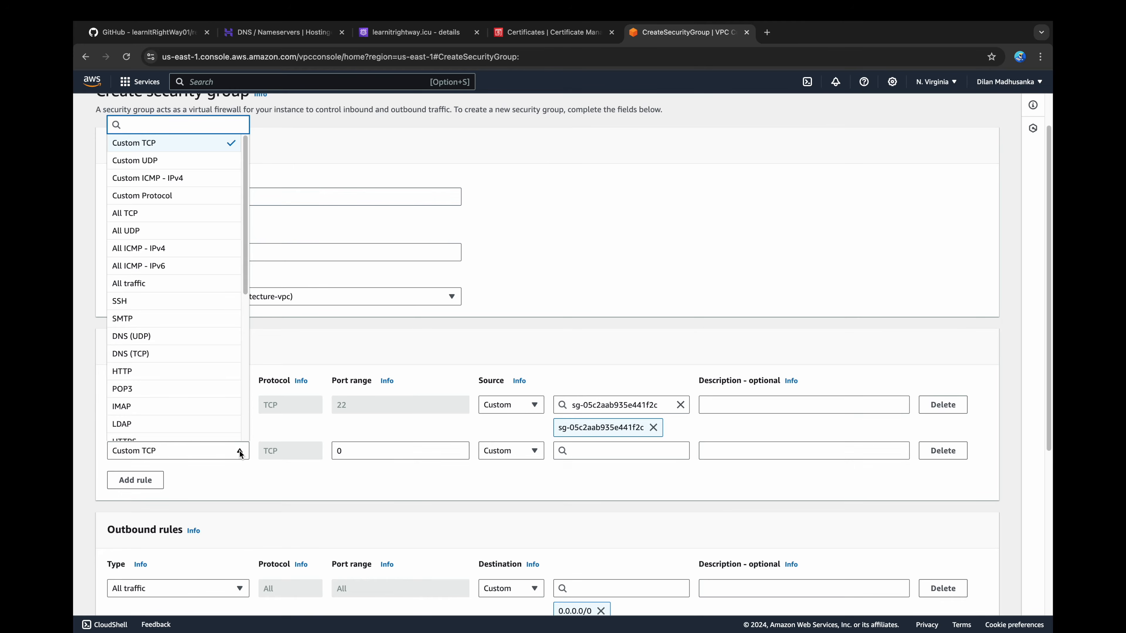
pyautogui.click(172, 375)
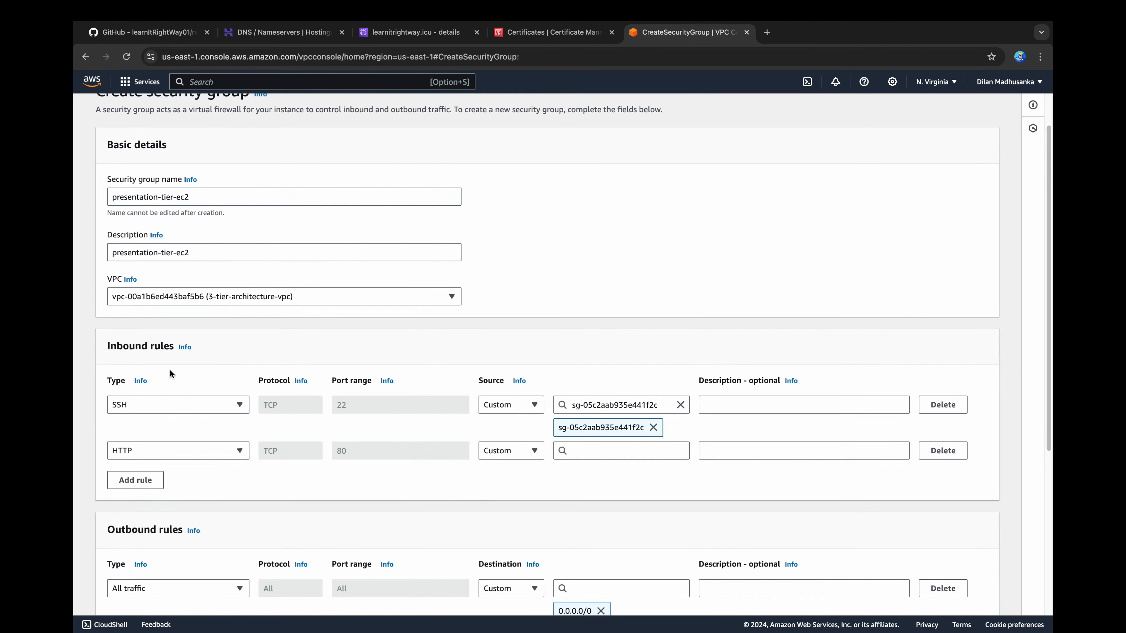
pyautogui.click(586, 452)
pyautogui.scroll(-3, 589, 500)
pyautogui.scroll(-1, 591, 515)
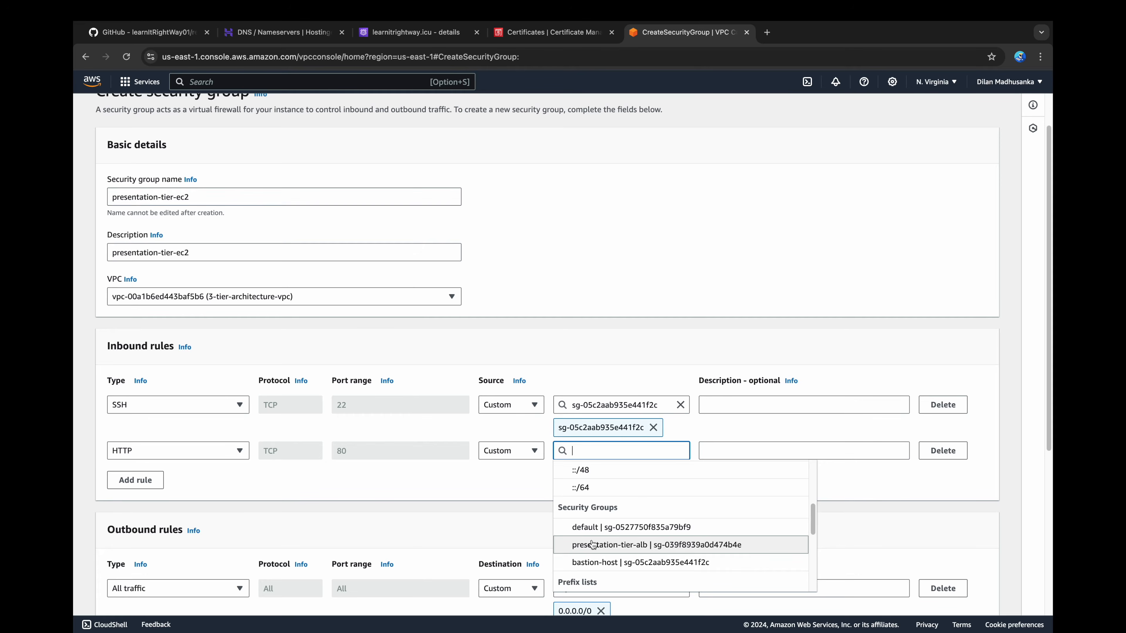
pyautogui.click(593, 544)
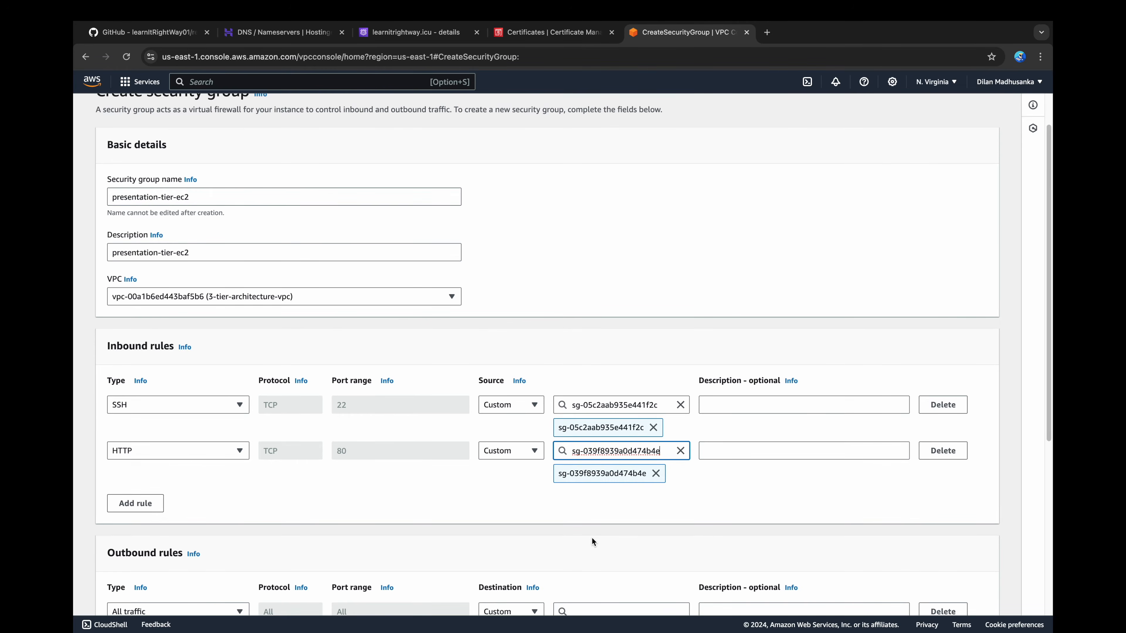
pyautogui.scroll(-6, 592, 538)
pyautogui.click(950, 598)
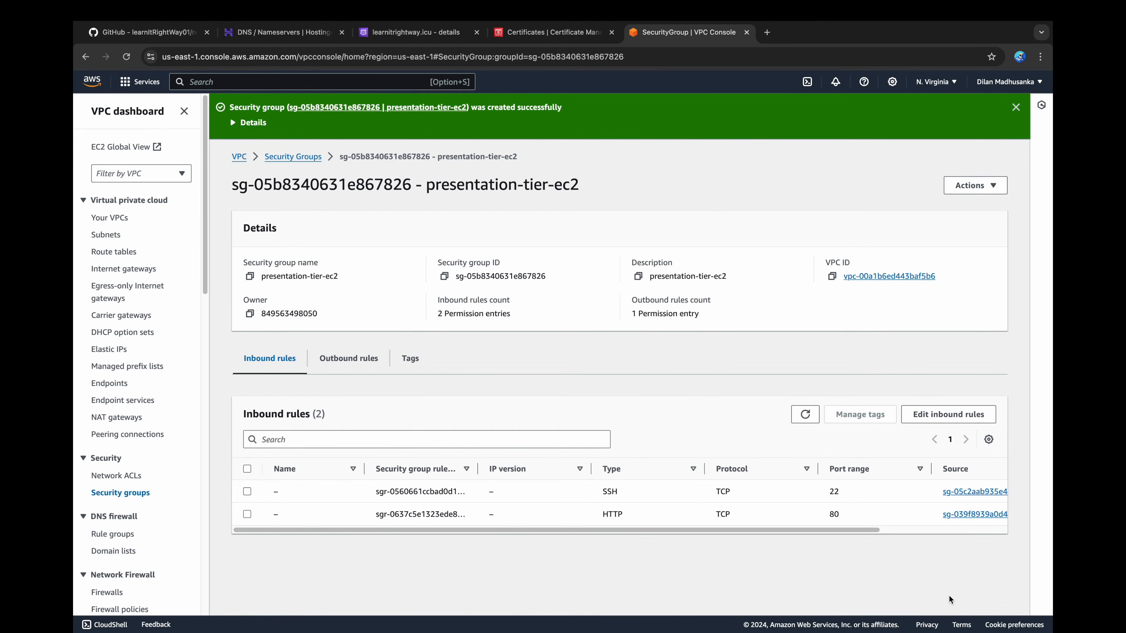
# Step: Start a new security group with application-tier-alb as name and description, in the 3-tier-architecture-vpc
pyautogui.click(310, 158)
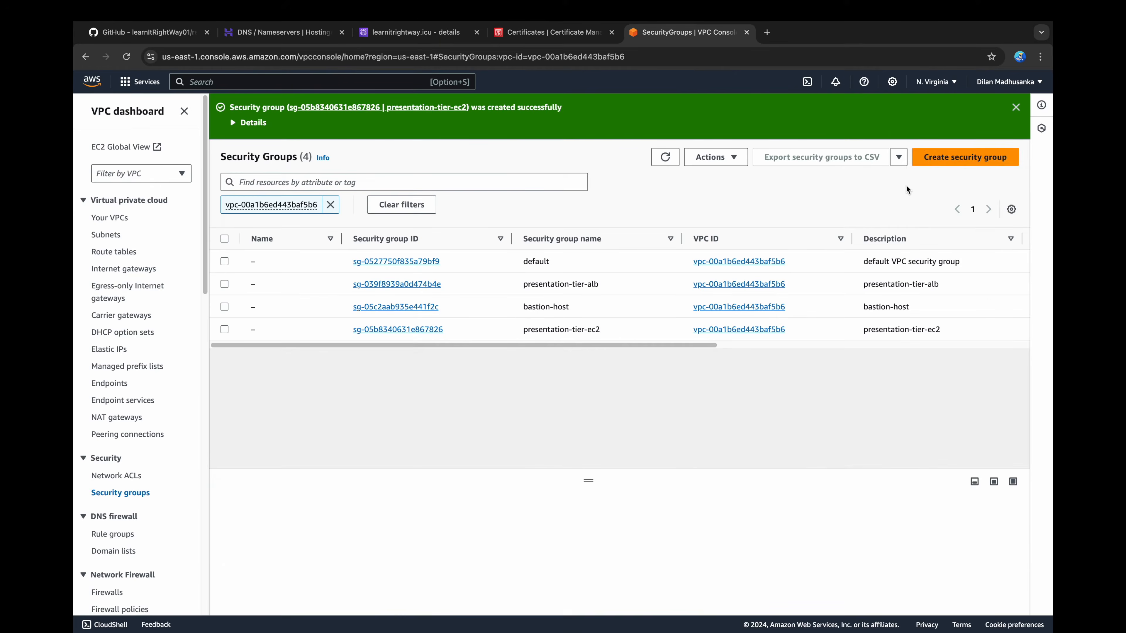
pyautogui.click(962, 157)
pyautogui.click(360, 240)
pyautogui.write('application-tier-alb')
pyautogui.hotkey('ctrl', 'a')
pyautogui.hotkey('ctrl', 'c')
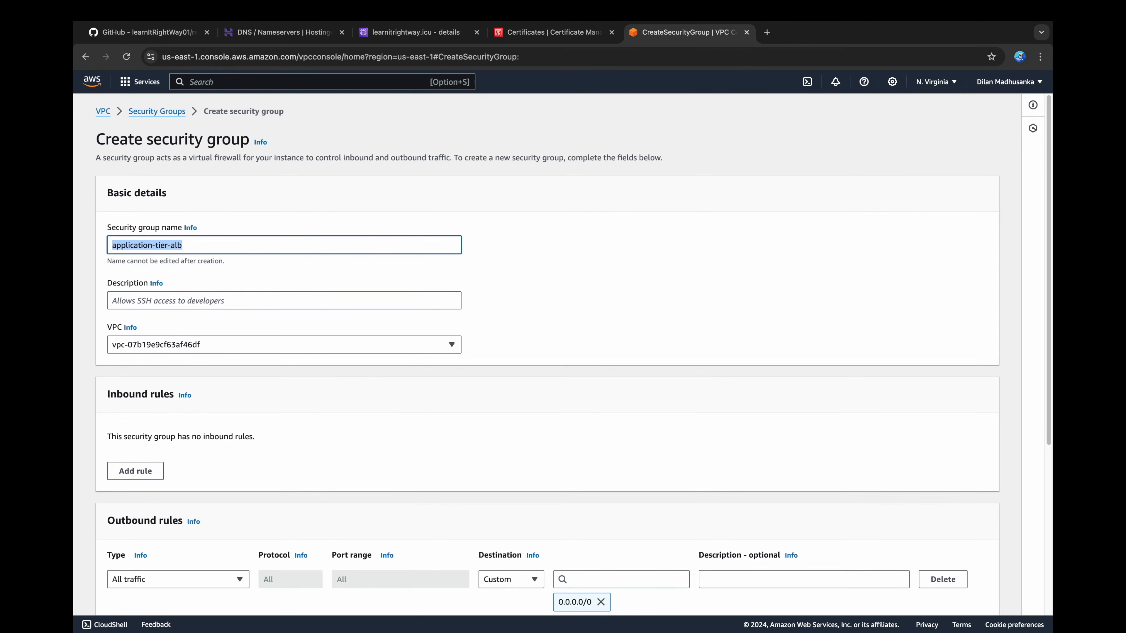
pyautogui.click(322, 293)
pyautogui.hotkey('ctrl', 'v')
pyautogui.scroll(-2, 319, 306)
pyautogui.click(324, 344)
pyautogui.click(271, 362)
# Step: Add an inbound HTTP rule with the presentation-tier-ec2 security group as source and create the application-tier-alb group
pyautogui.click(136, 420)
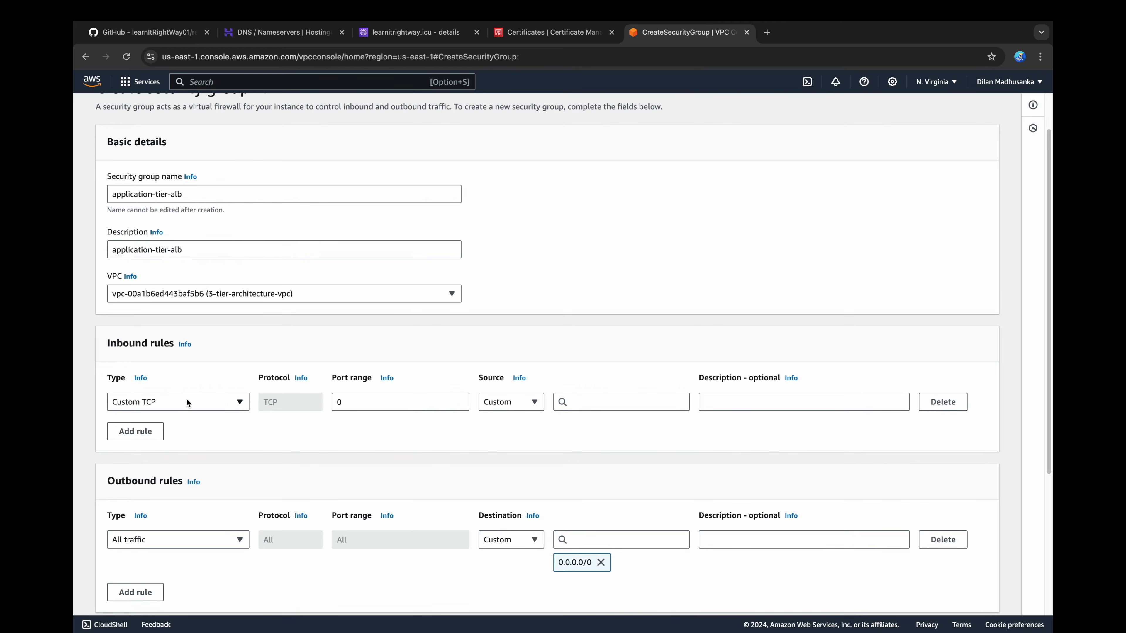
pyautogui.click(228, 401)
pyautogui.click(209, 376)
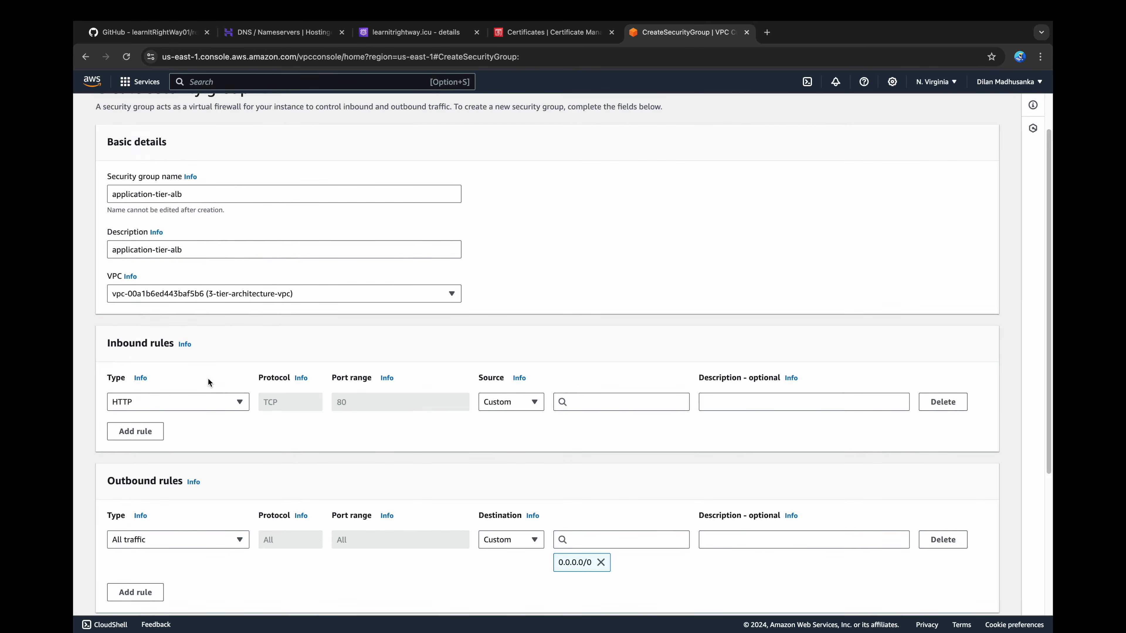
pyautogui.click(583, 406)
pyautogui.scroll(-2, 588, 455)
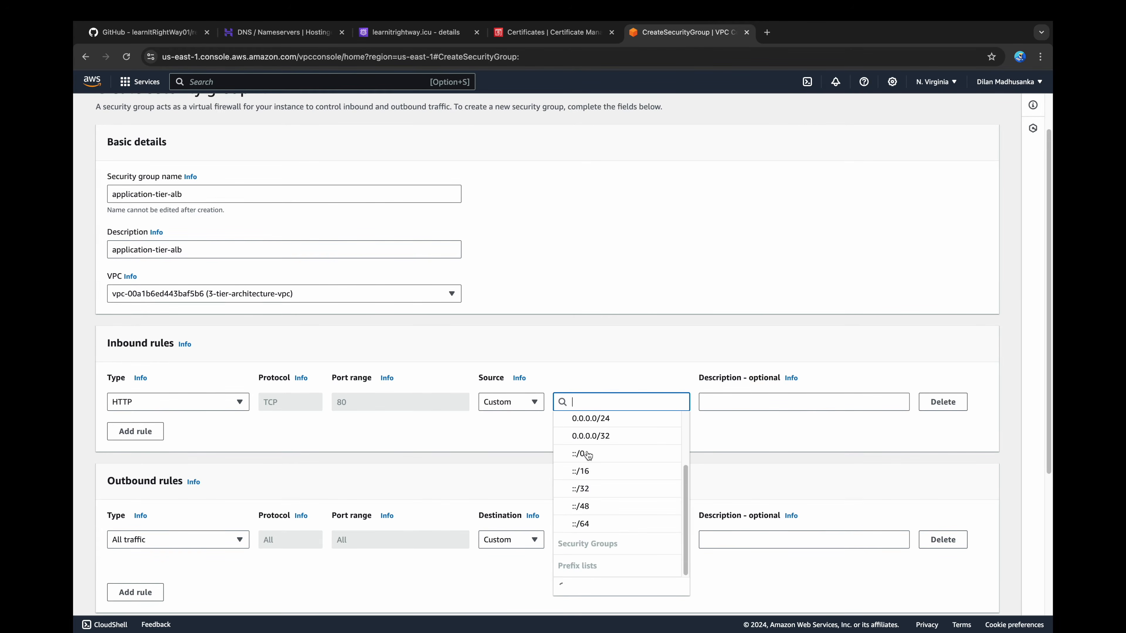
pyautogui.scroll(-3, 588, 455)
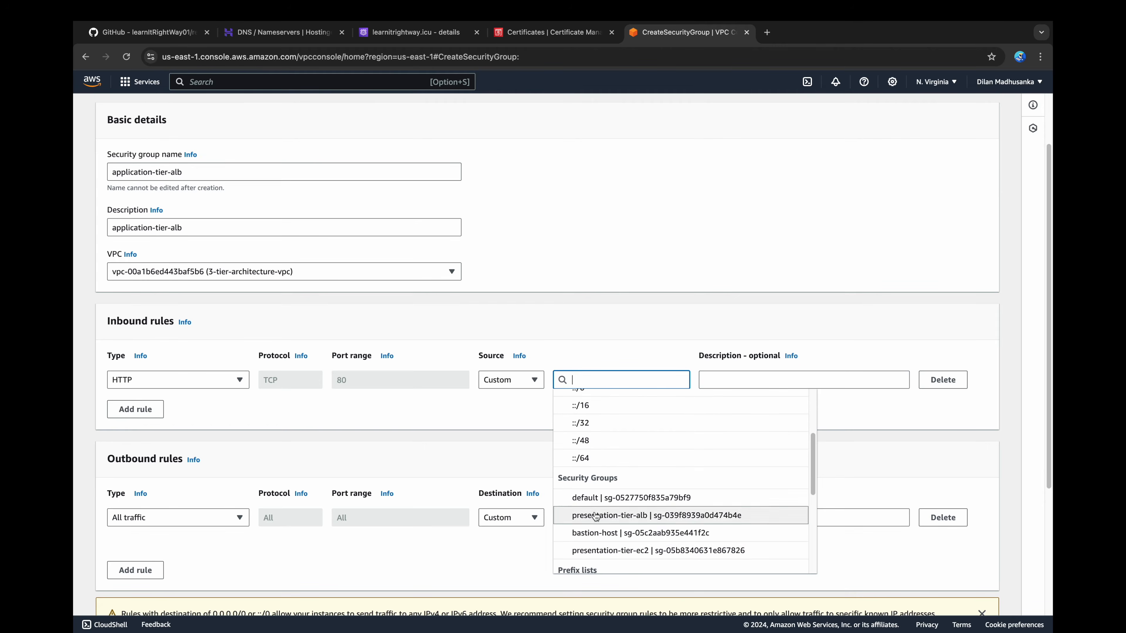
pyautogui.click(598, 553)
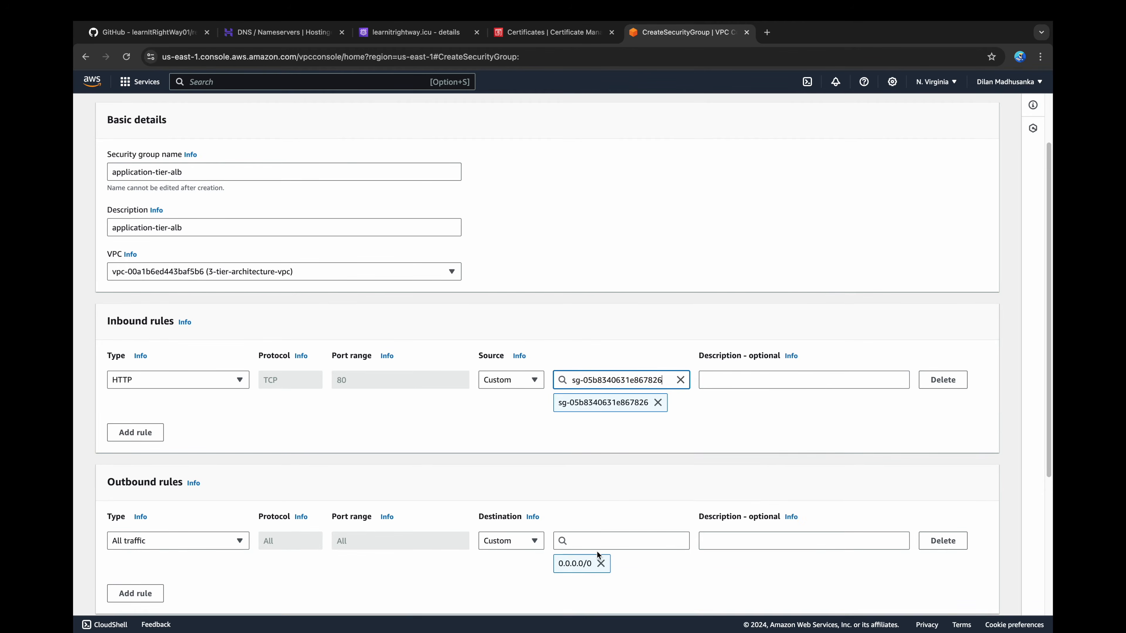
pyautogui.scroll(-5, 596, 489)
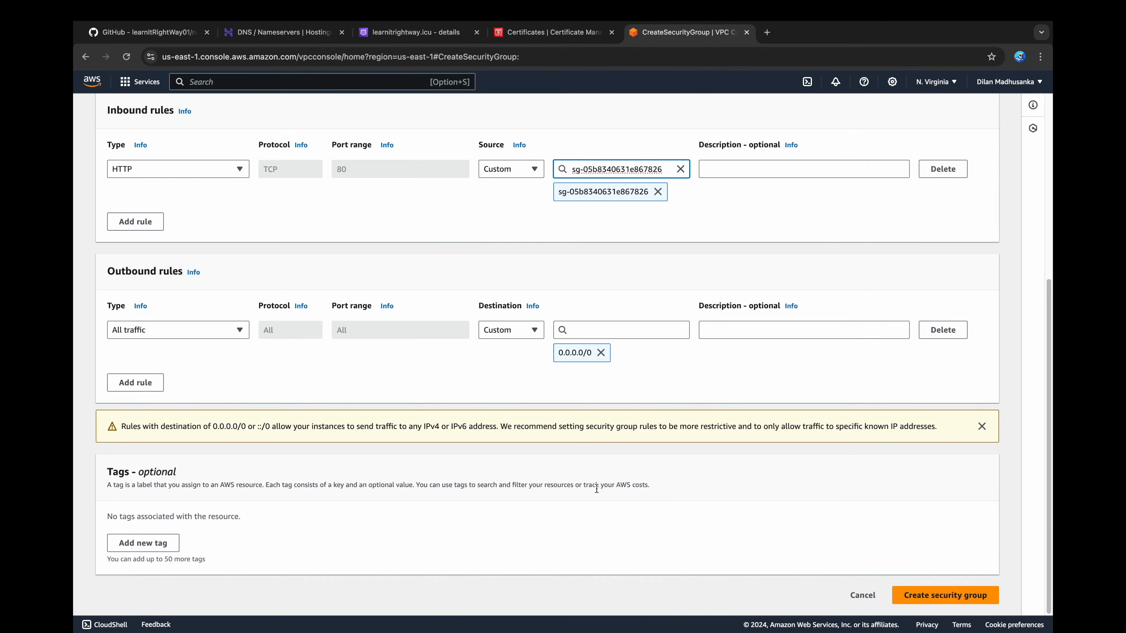
pyautogui.click(932, 593)
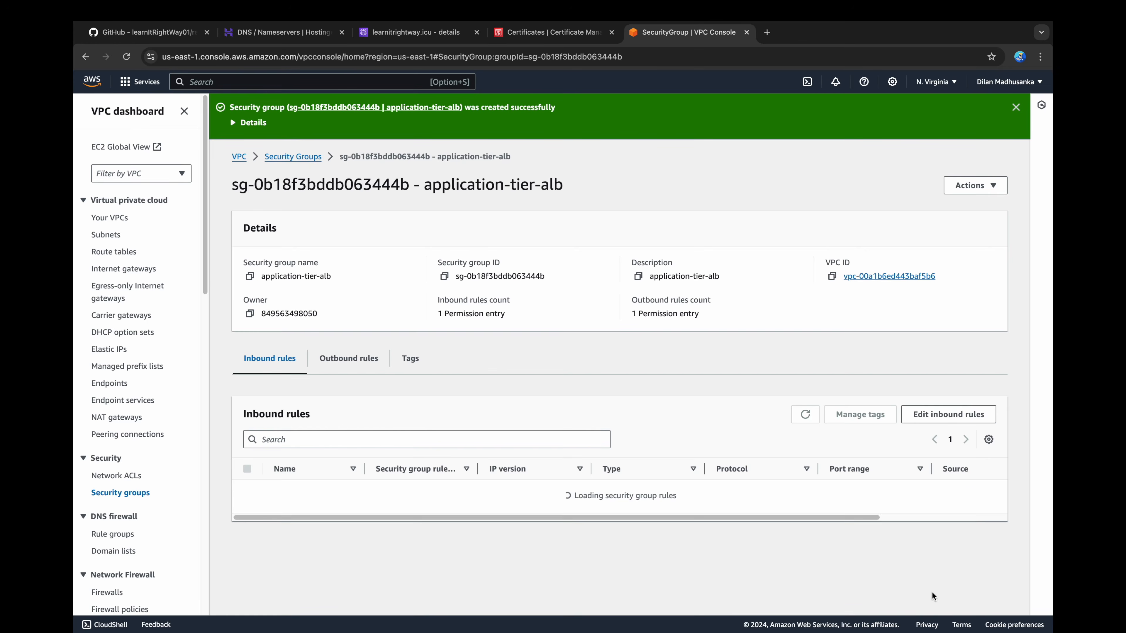
# Step: Start a new security group with application-tier-ec2 as name and description, in the 3-tier-architecture-vpc
pyautogui.click(306, 158)
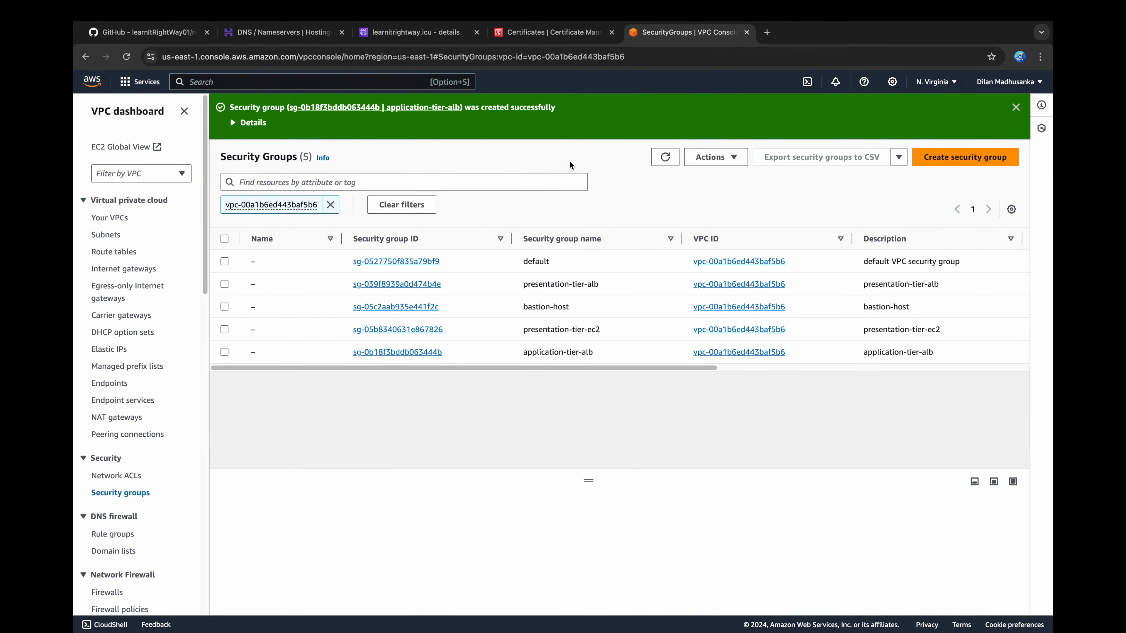
pyautogui.click(1001, 158)
pyautogui.click(430, 241)
pyautogui.write('application-tier-alb')
pyautogui.press('BackSpace')
pyautogui.press('BackSpace')
pyautogui.press('BackSpace')
pyautogui.write('ec2')
pyautogui.press('super+a')
pyautogui.press('super+c')
pyautogui.click(421, 300)
pyautogui.press('super+v')
pyautogui.click(207, 344)
pyautogui.click(177, 408)
# Step: Add an inbound SSH rule to application-tier-ec2 with the bastion-host security group as source
pyautogui.click(151, 470)
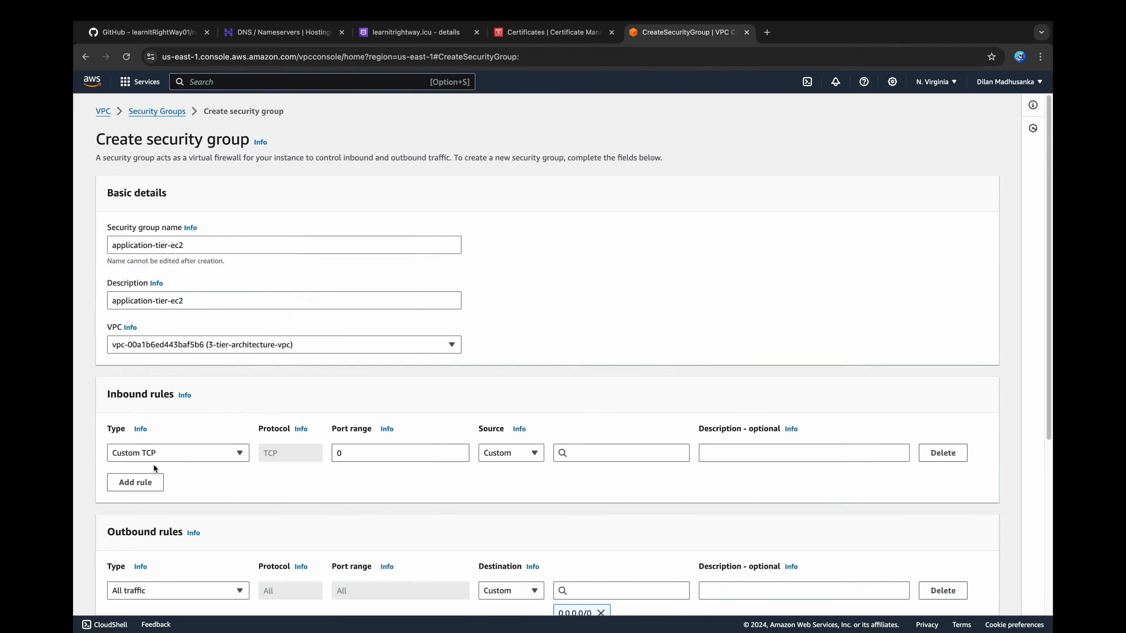
pyautogui.click(177, 453)
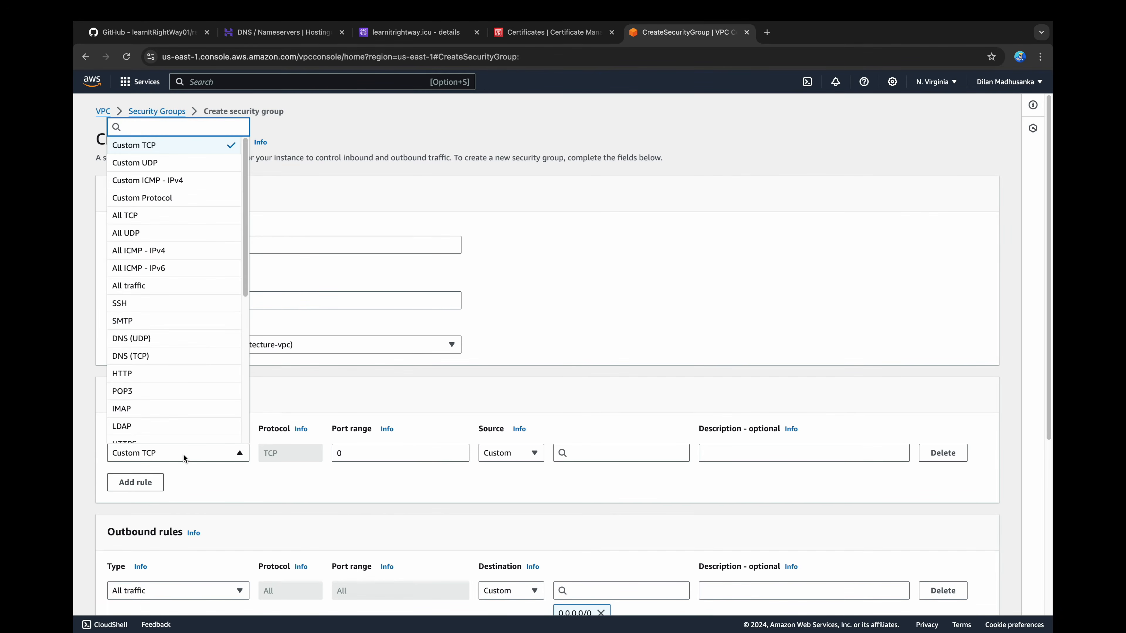
pyautogui.click(197, 306)
pyautogui.click(599, 453)
pyautogui.scroll(-5, 597, 493)
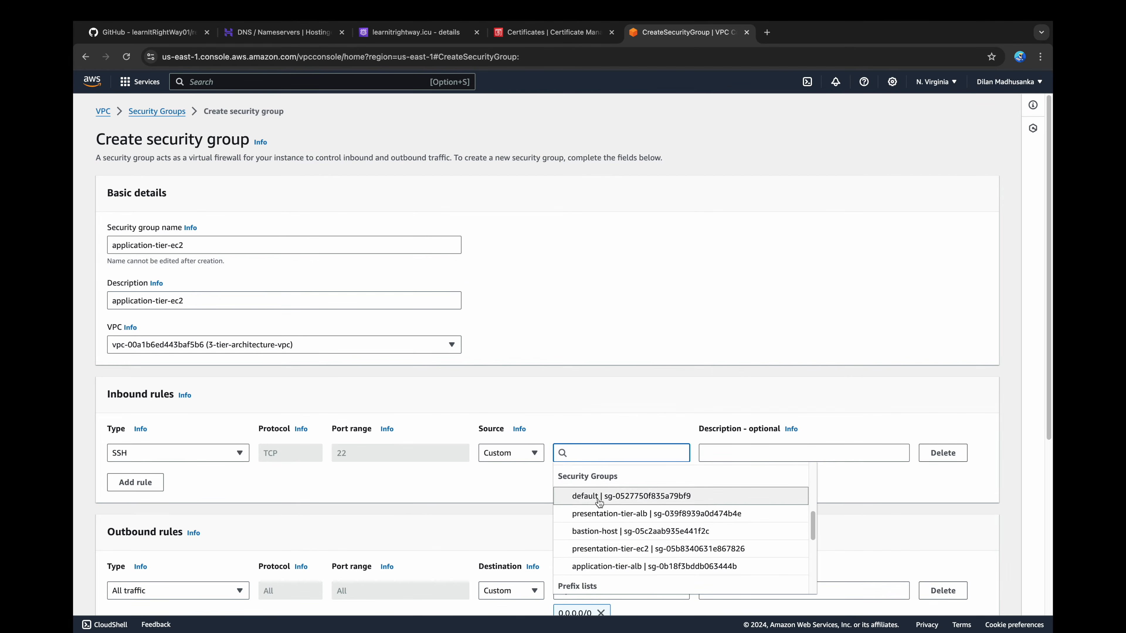
pyautogui.click(601, 526)
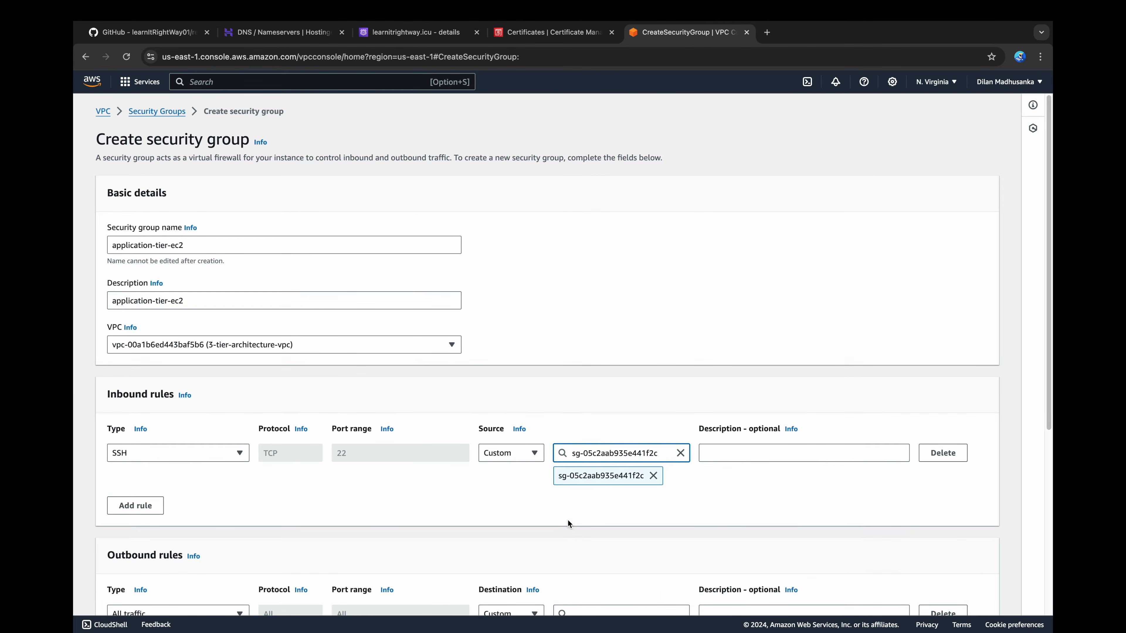
# Step: Add an inbound custom TCP rule for port 3200 with application-tier-alb as source and create the application-tier-ec2 group
pyautogui.click(155, 507)
pyautogui.doubleClick(381, 499)
pyautogui.write('3200')
pyautogui.click(584, 499)
pyautogui.scroll(-5, 605, 548)
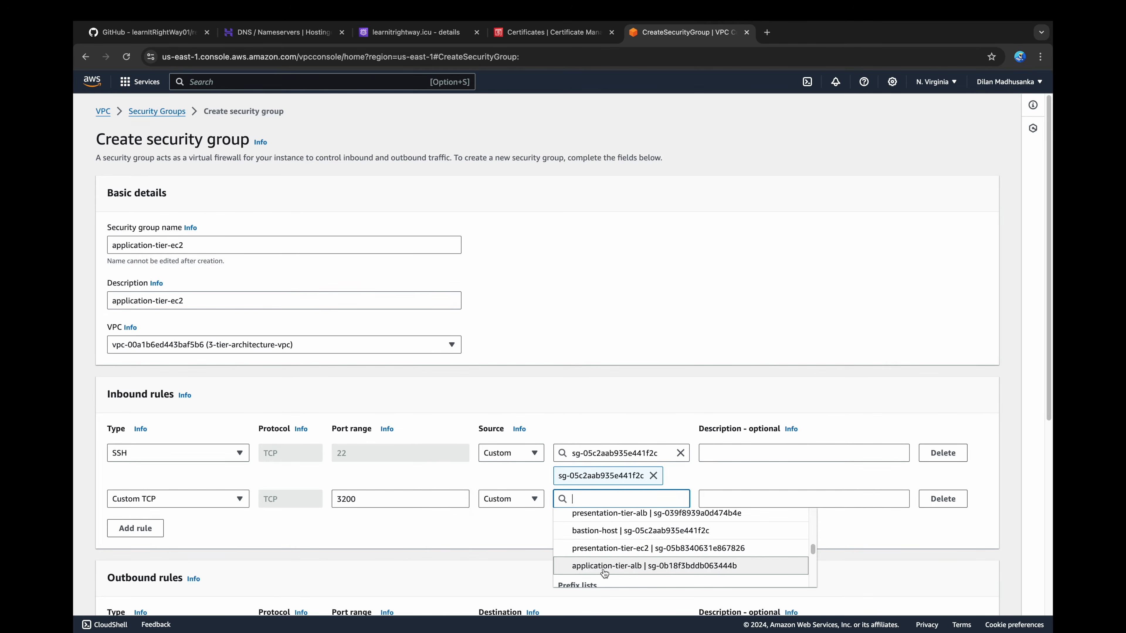
pyautogui.click(605, 566)
pyautogui.scroll(-7, 602, 570)
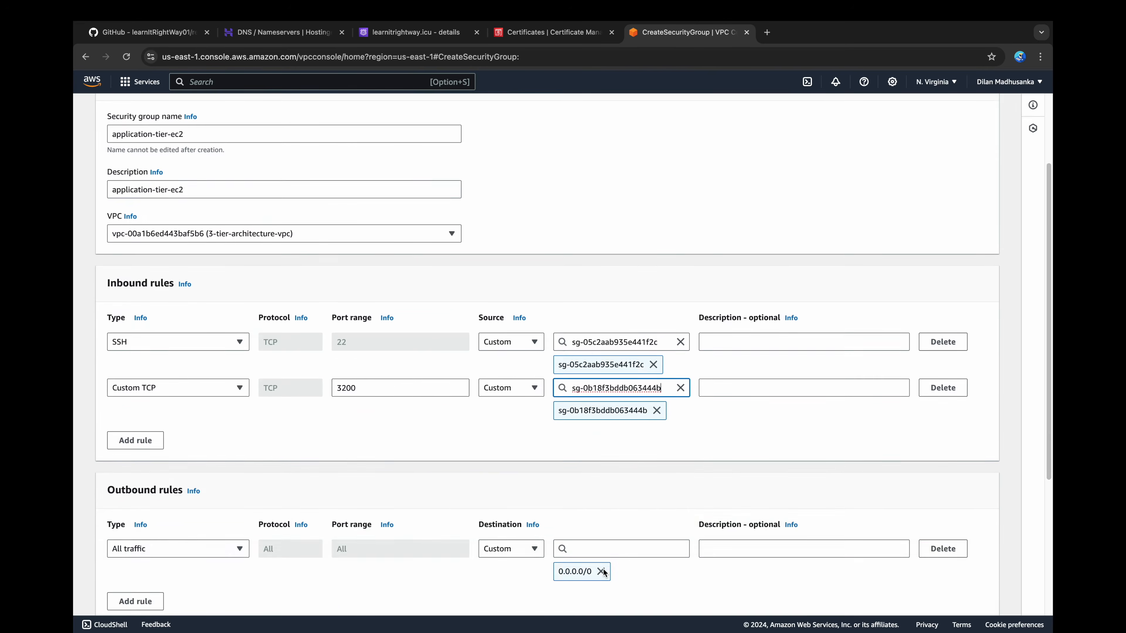
pyautogui.click(917, 599)
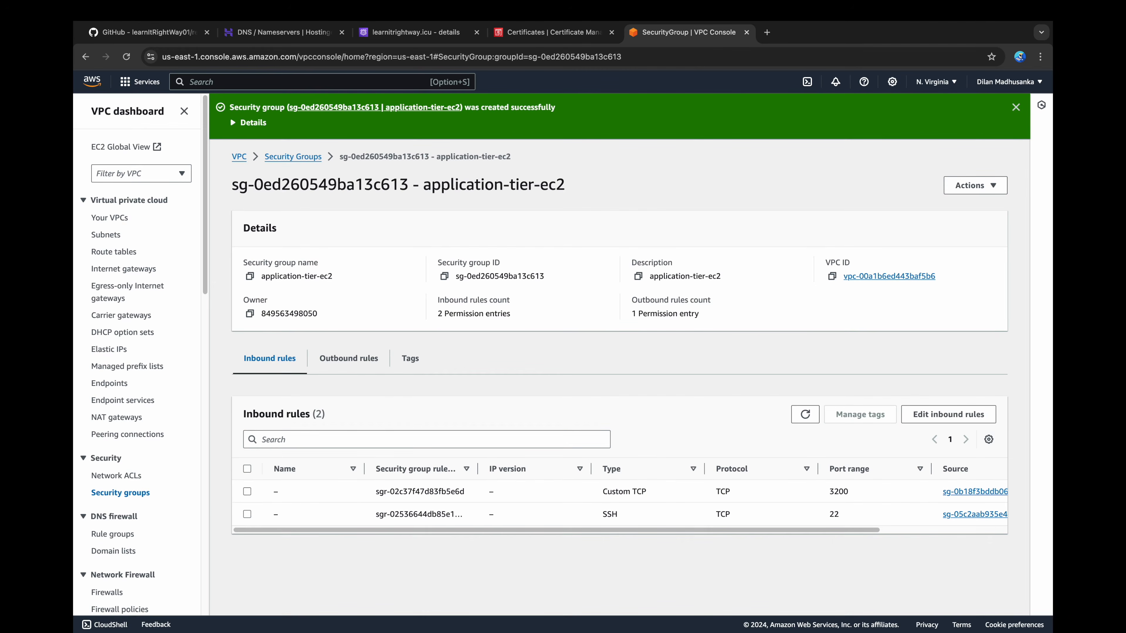
# Step: Start a new security group with data-tier as name and description, in the 3-tier-architecture-vpc
pyautogui.click(284, 157)
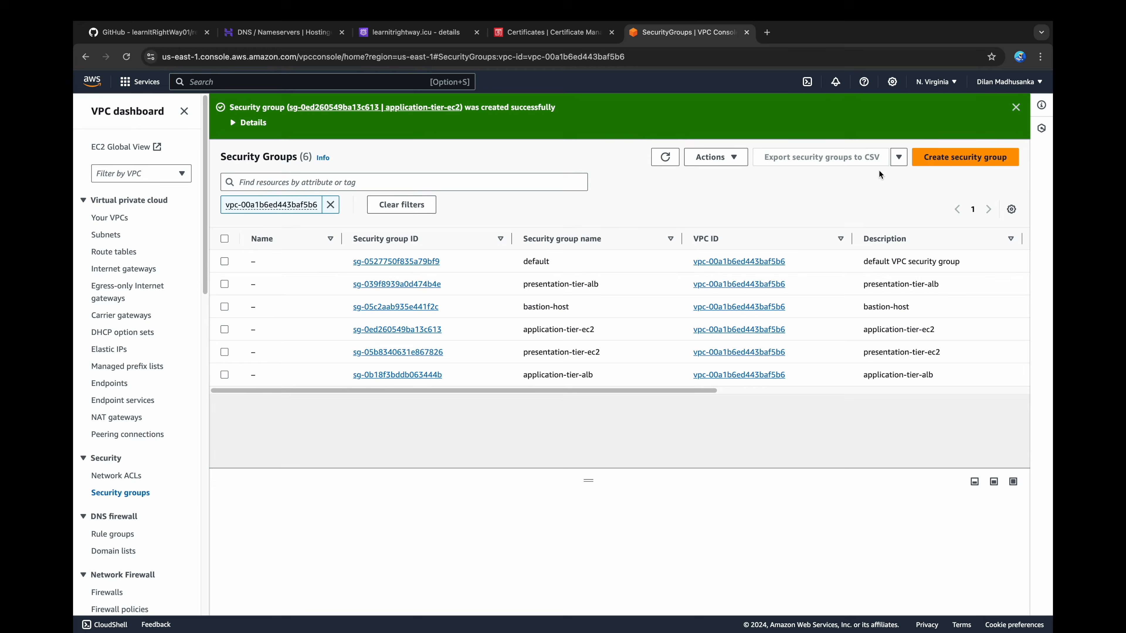
pyautogui.click(927, 155)
pyautogui.click(410, 243)
pyautogui.write('data-tier')
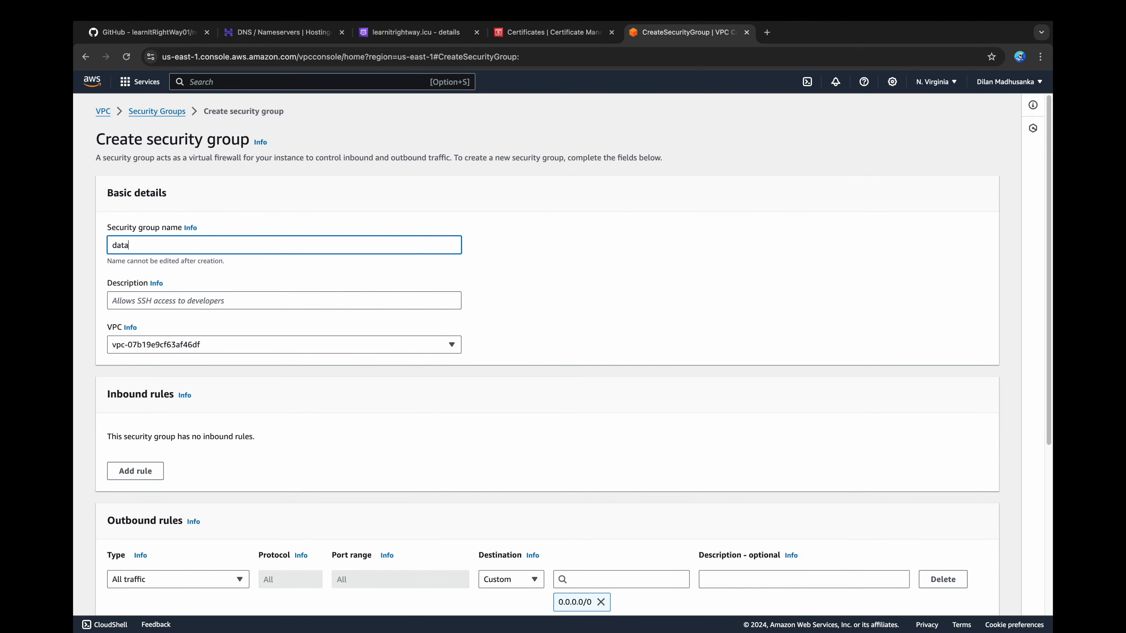
pyautogui.press('super+a')
pyautogui.click(402, 295)
pyautogui.write('data-tier')
pyautogui.click(283, 345)
pyautogui.click(222, 404)
# Step: Add an inbound MYSQL/Aurora rule to data-tier with the application-tier-ec2 security group as source
pyautogui.scroll(-3, 222, 404)
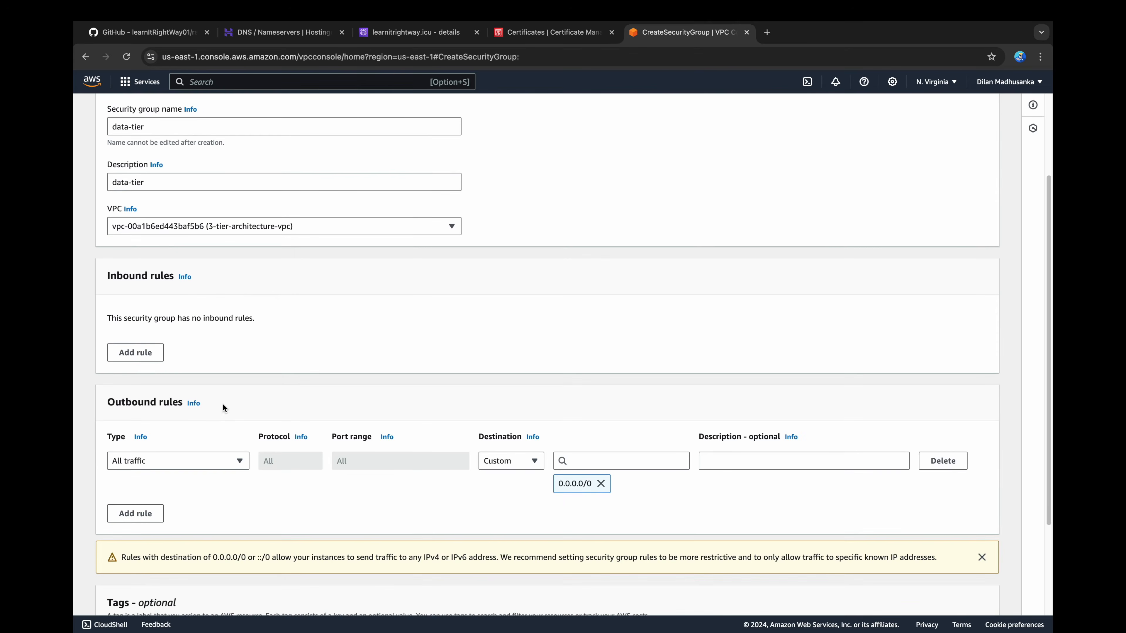
pyautogui.click(155, 355)
pyautogui.click(216, 338)
pyautogui.scroll(-6, 199, 461)
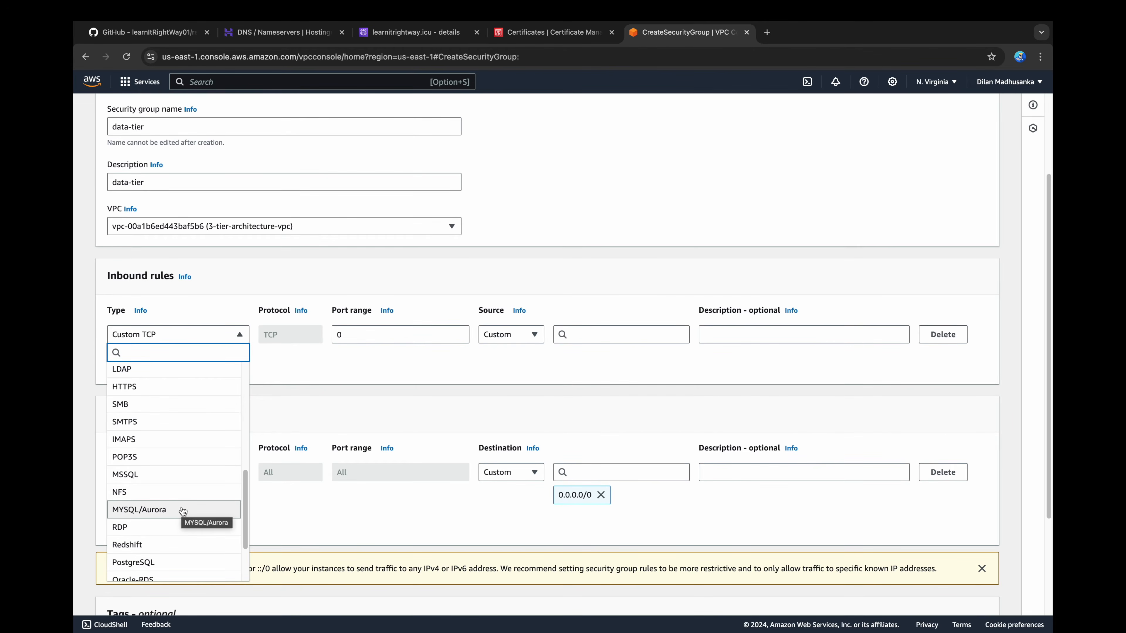
pyautogui.click(183, 510)
pyautogui.click(571, 333)
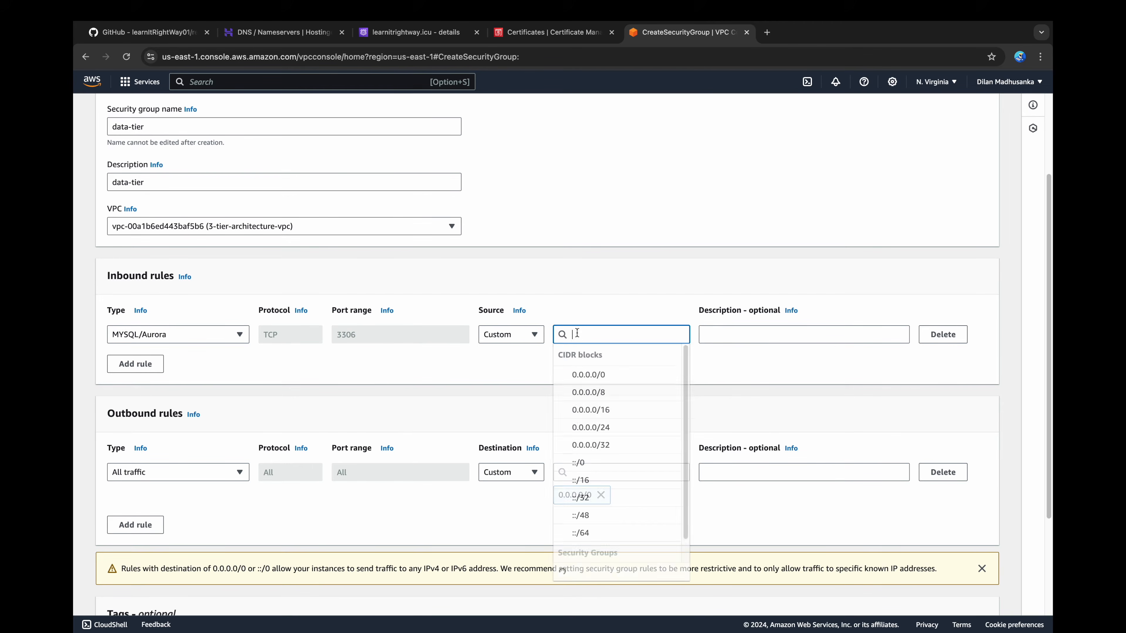
pyautogui.scroll(-5, 616, 422)
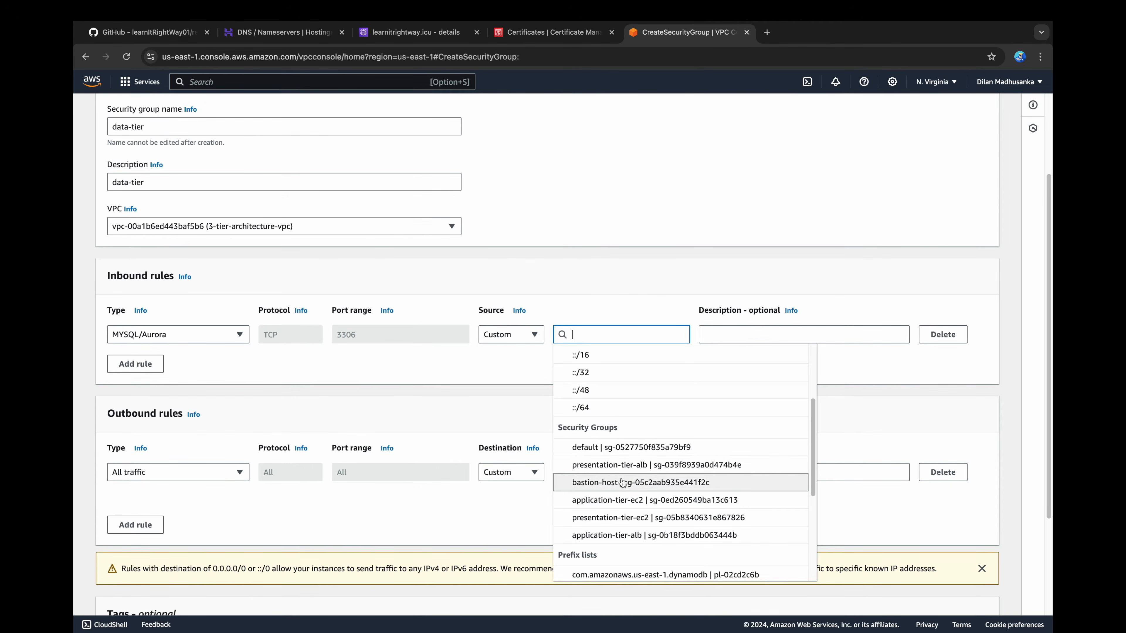
pyautogui.click(692, 499)
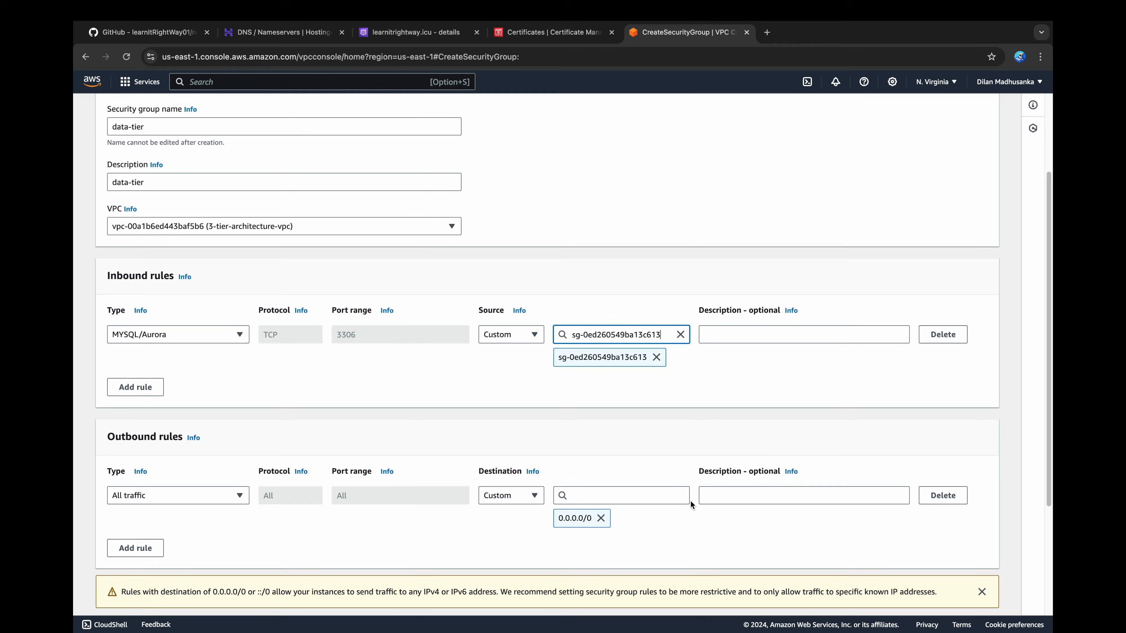
# Step: Add a second inbound MYSQL/Aurora rule with bastion-host as source, create the data-tier group and return to the security group list
pyautogui.click(135, 388)
pyautogui.click(220, 381)
pyautogui.scroll(-10, 214, 354)
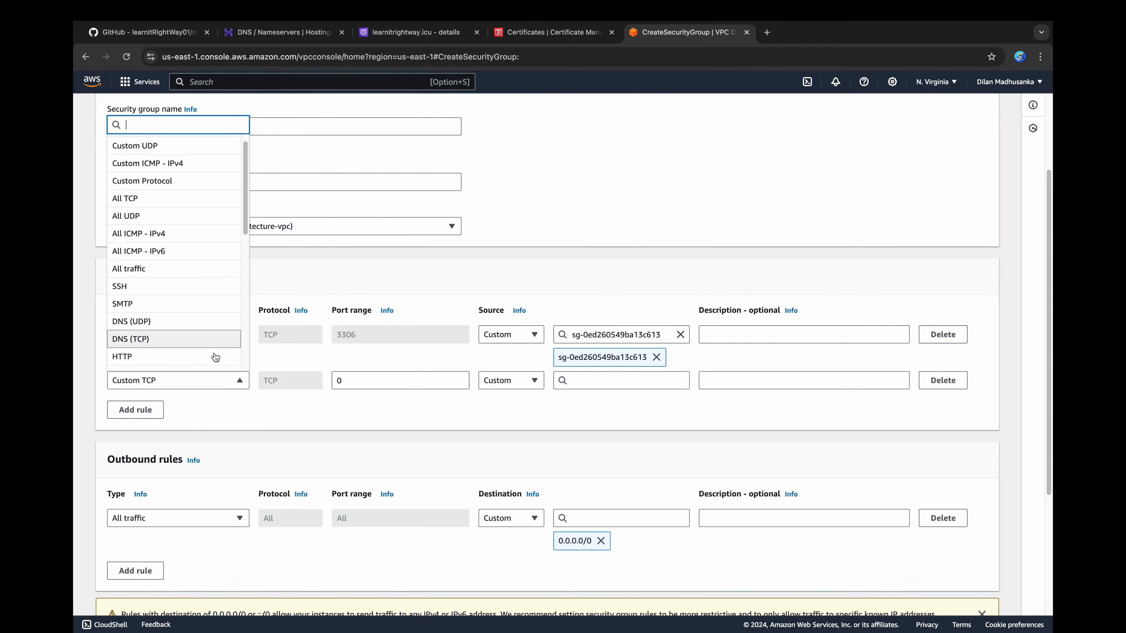
pyautogui.click(214, 369)
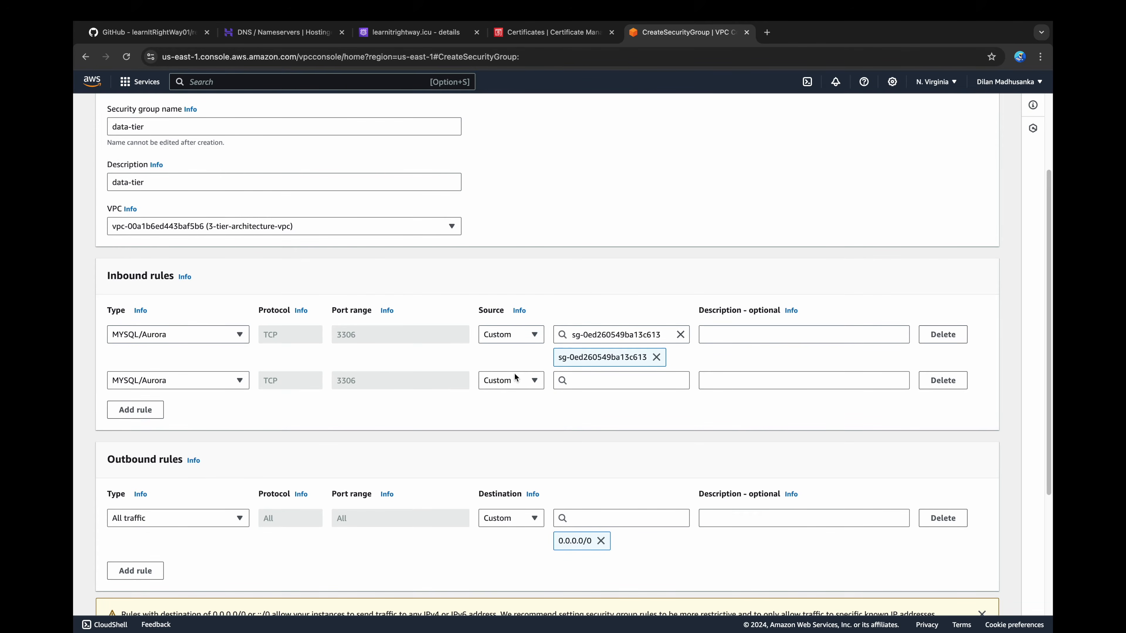
pyautogui.click(612, 380)
pyautogui.scroll(-3, 610, 453)
pyautogui.scroll(-1, 610, 453)
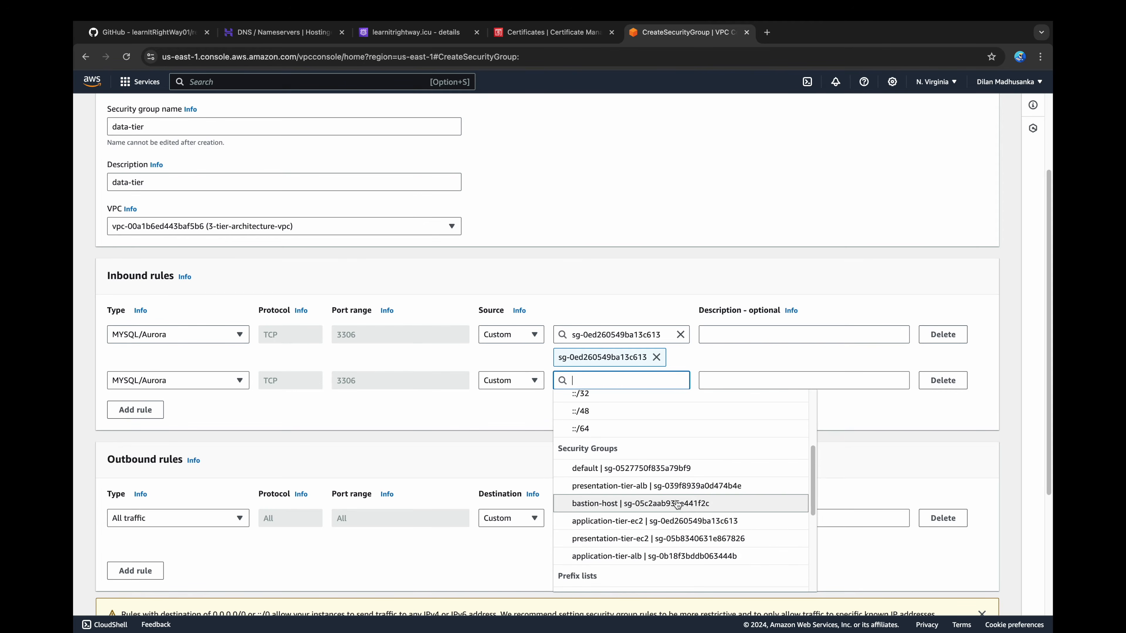
pyautogui.click(678, 502)
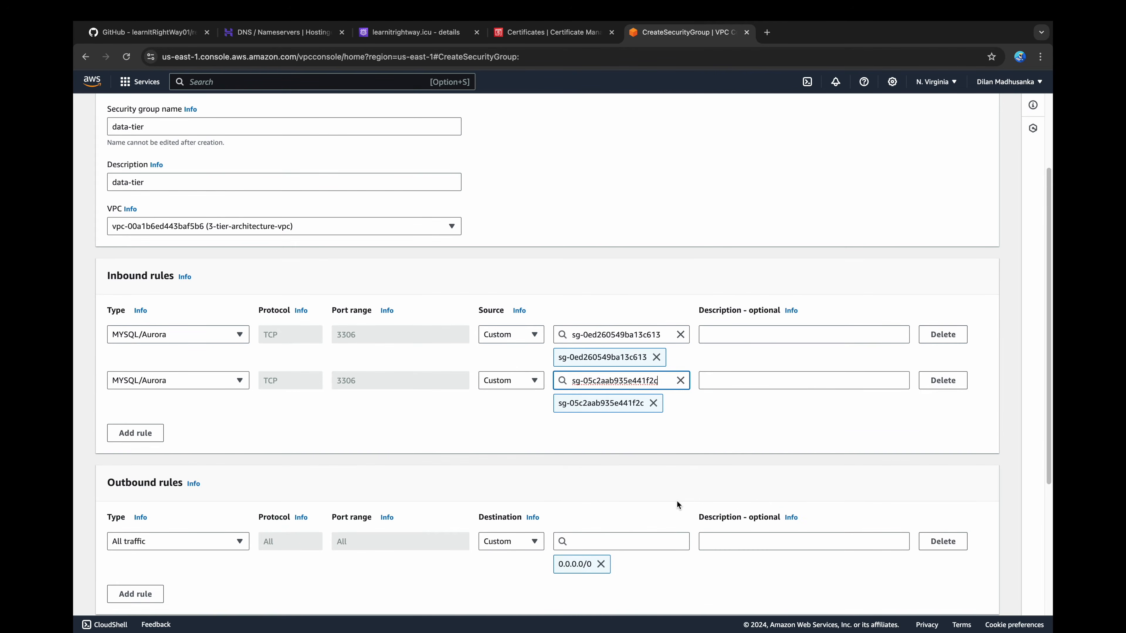
pyautogui.scroll(-5, 678, 501)
pyautogui.click(946, 595)
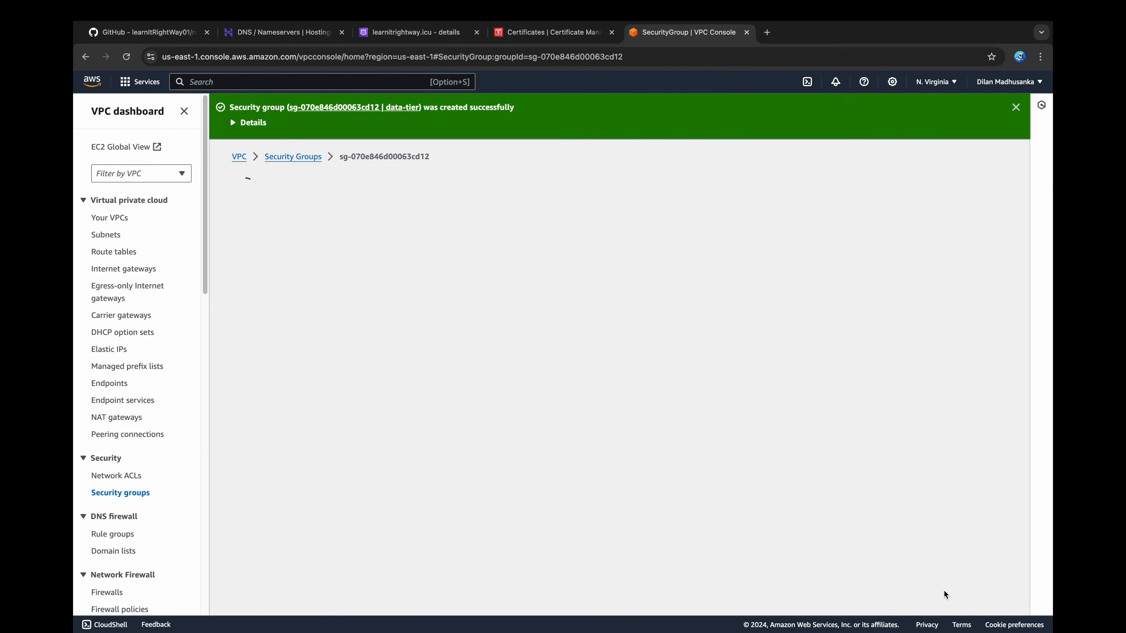
pyautogui.click(1016, 107)
pyautogui.click(300, 112)
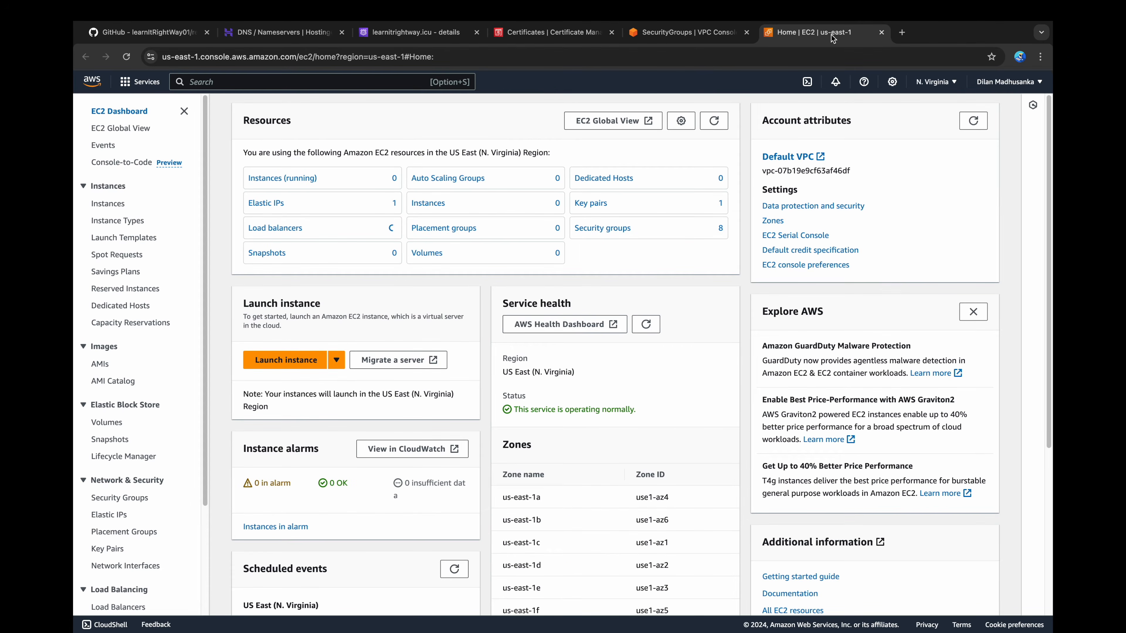
# Step: Start launching an EC2 instance named Bastion Host with the 3-tier-architecture key pair
pyautogui.click(279, 361)
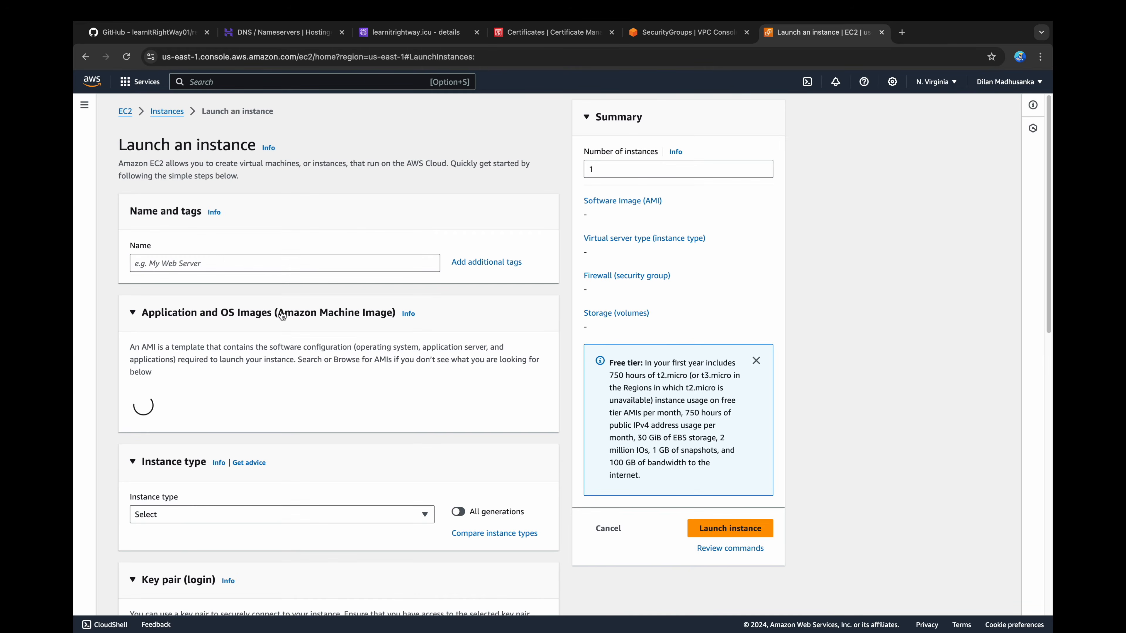
pyautogui.click(280, 263)
pyautogui.write('Bastion Host')
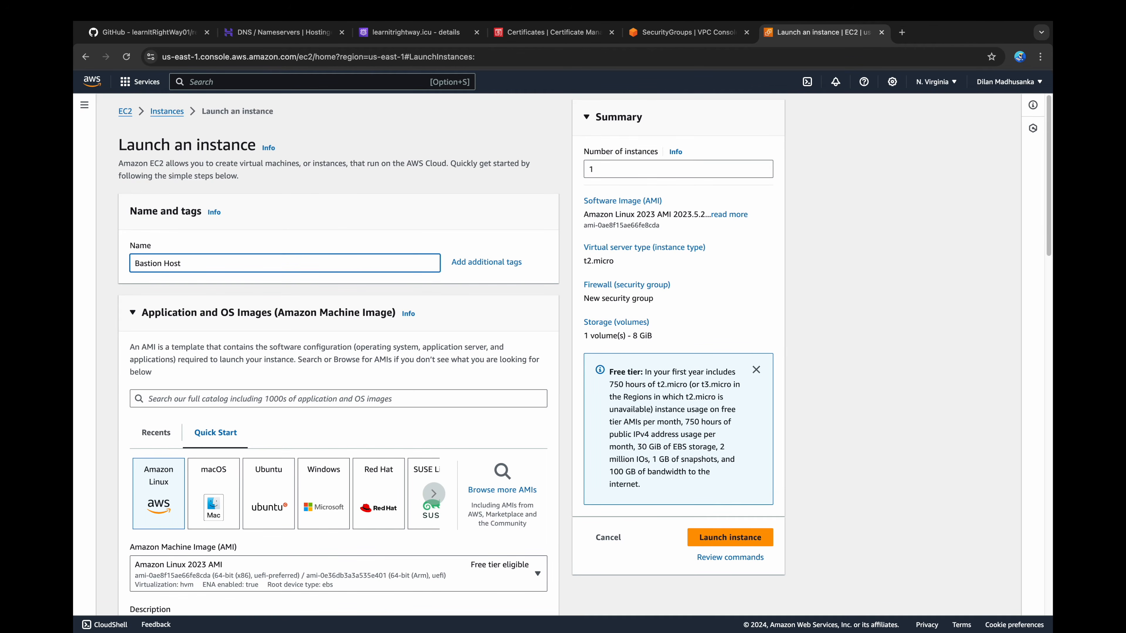
pyautogui.scroll(-6, 264, 292)
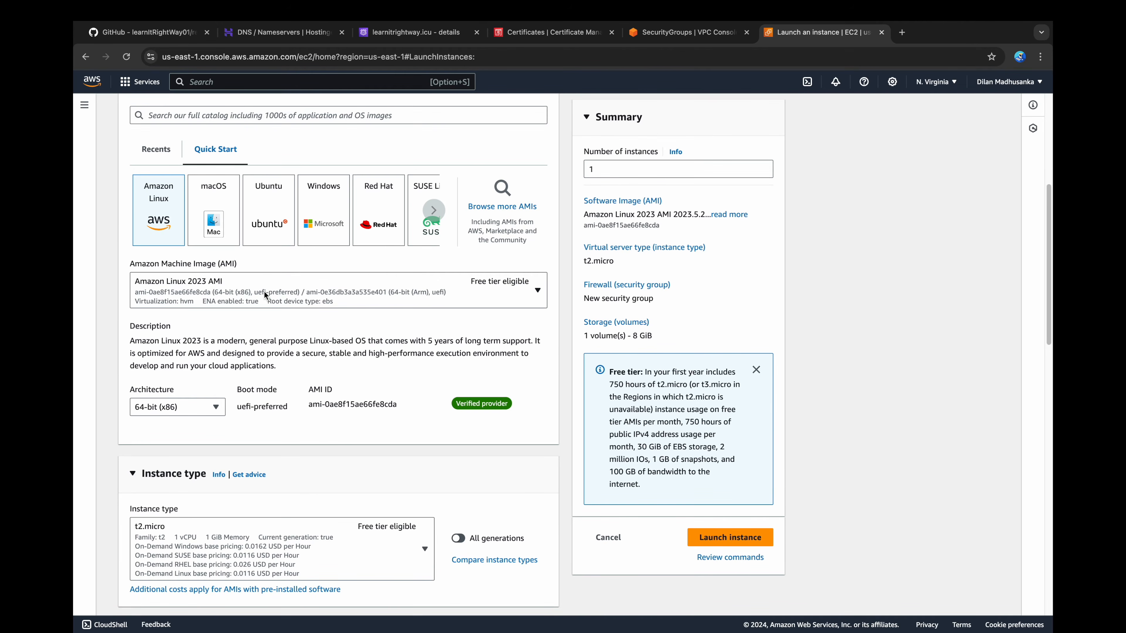
pyautogui.scroll(-4, 264, 291)
pyautogui.scroll(-5, 265, 296)
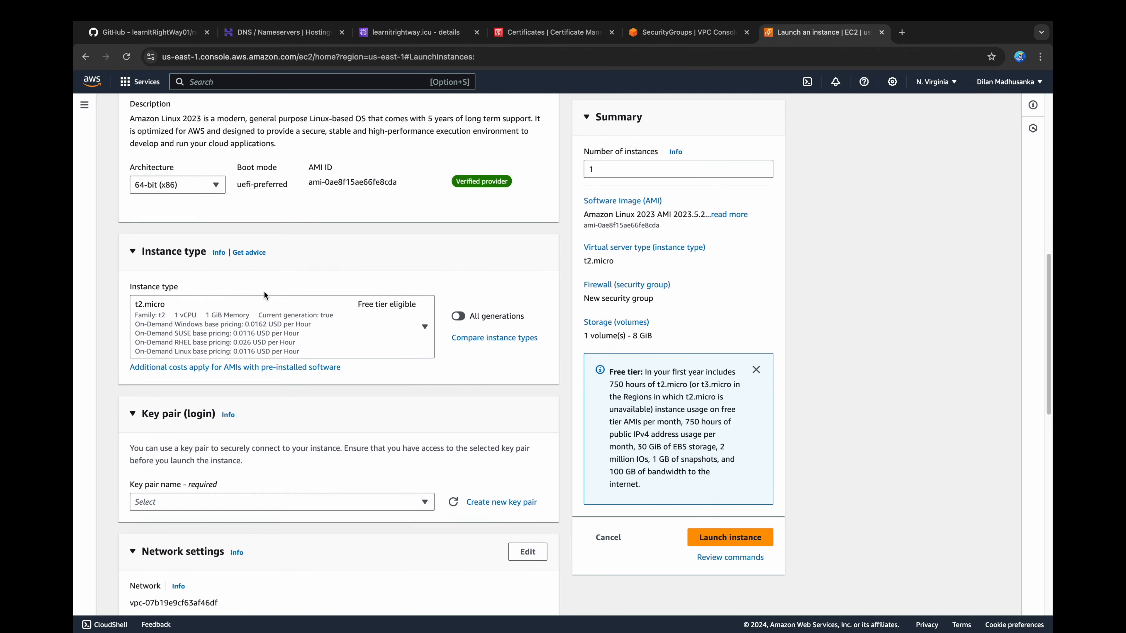
pyautogui.click(265, 295)
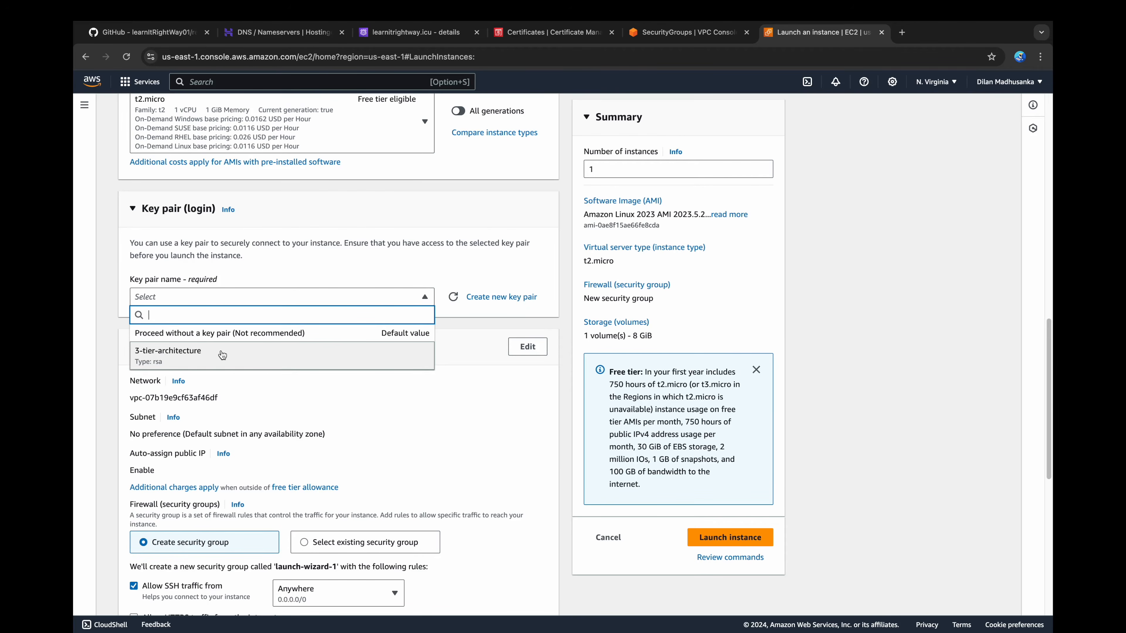
pyautogui.click(221, 355)
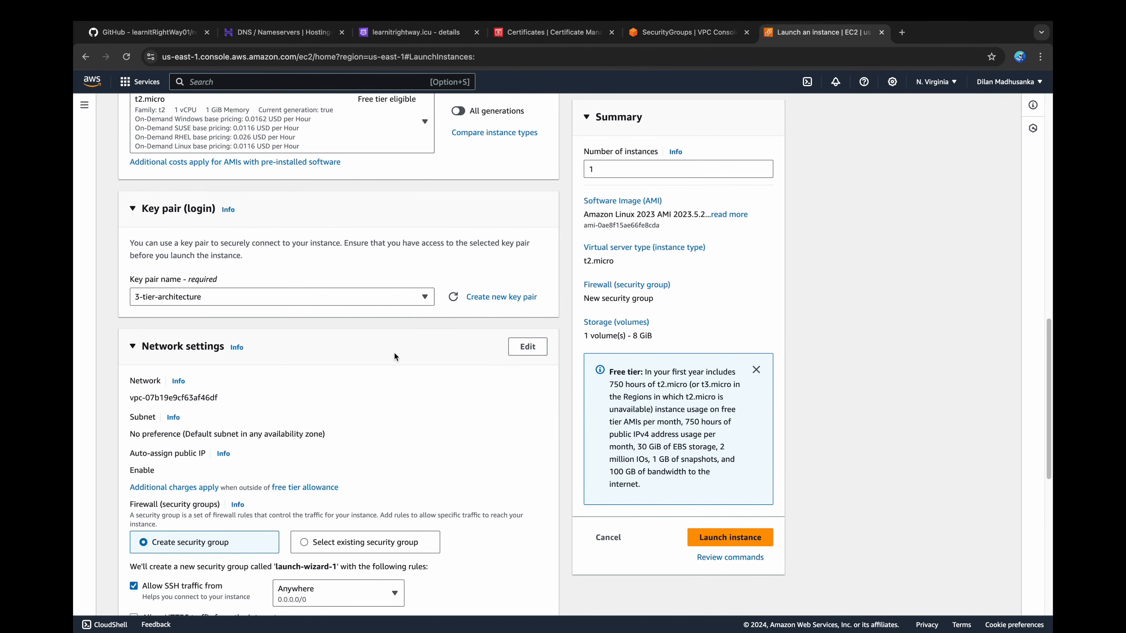
# Step: Place the instance in the 3-tier-architecture-vpc, on subnet 3-tier-architecture-subnet-public1-us-east-1a
pyautogui.click(527, 347)
pyautogui.scroll(-3, 503, 356)
pyautogui.click(401, 259)
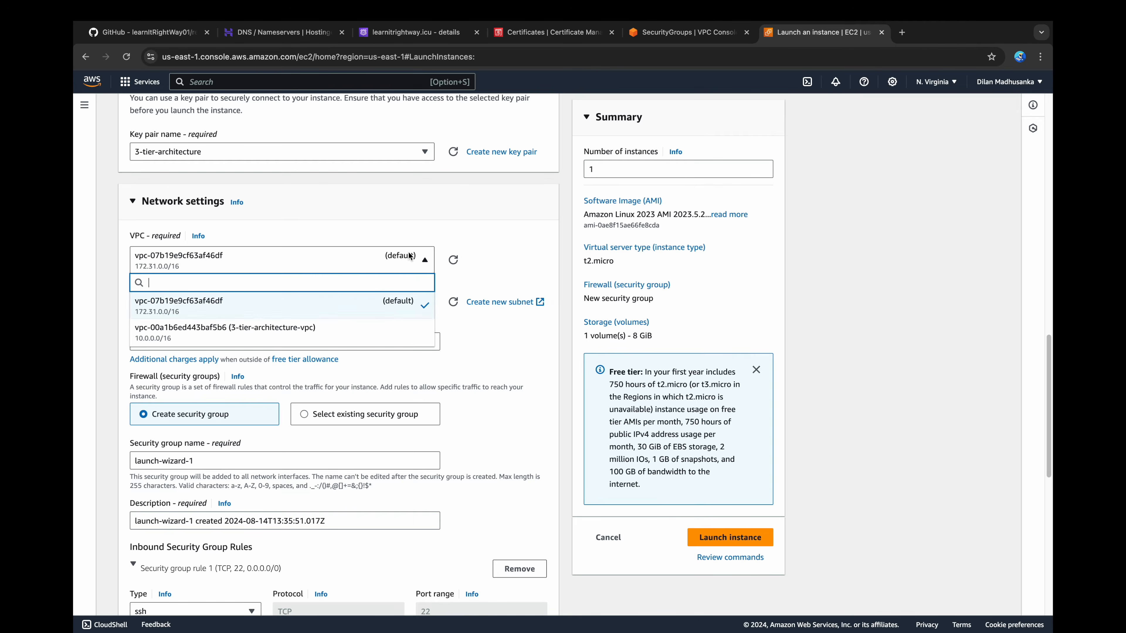
pyautogui.click(346, 324)
pyautogui.click(397, 310)
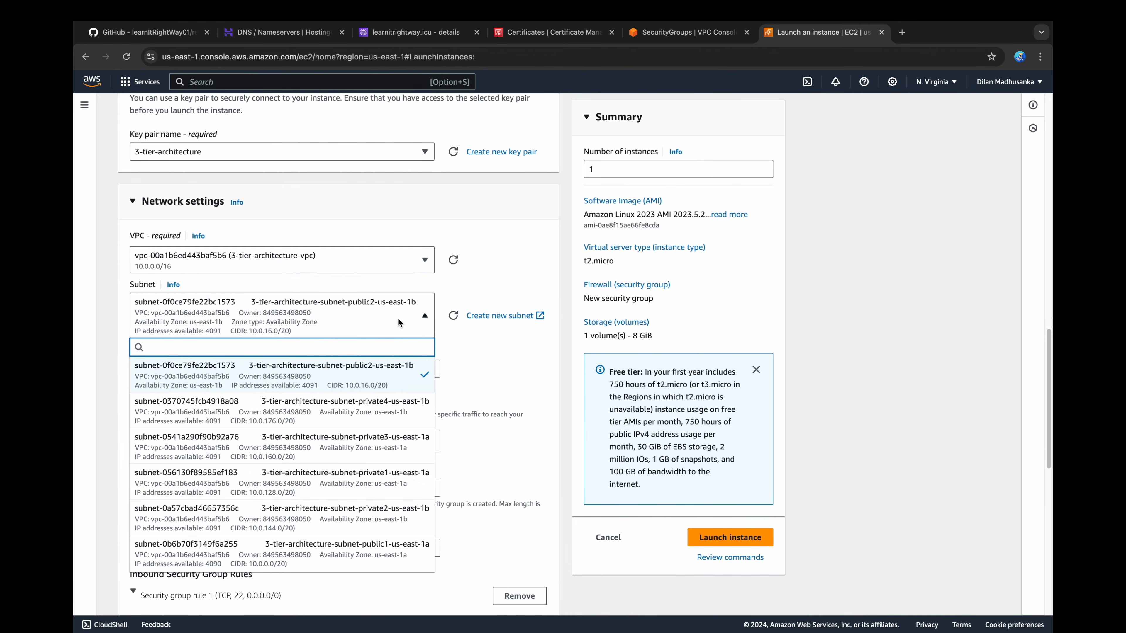
pyautogui.click(360, 549)
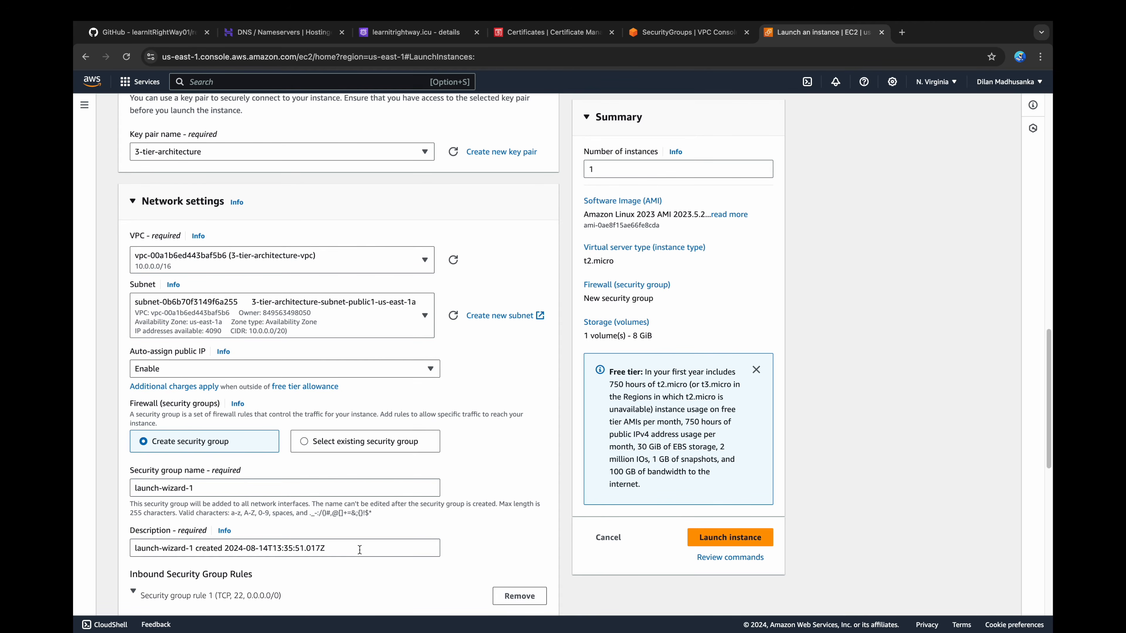
# Step: Assign the existing bastion-host security group, launch the instance and go to the instances list
pyautogui.scroll(-3, 398, 353)
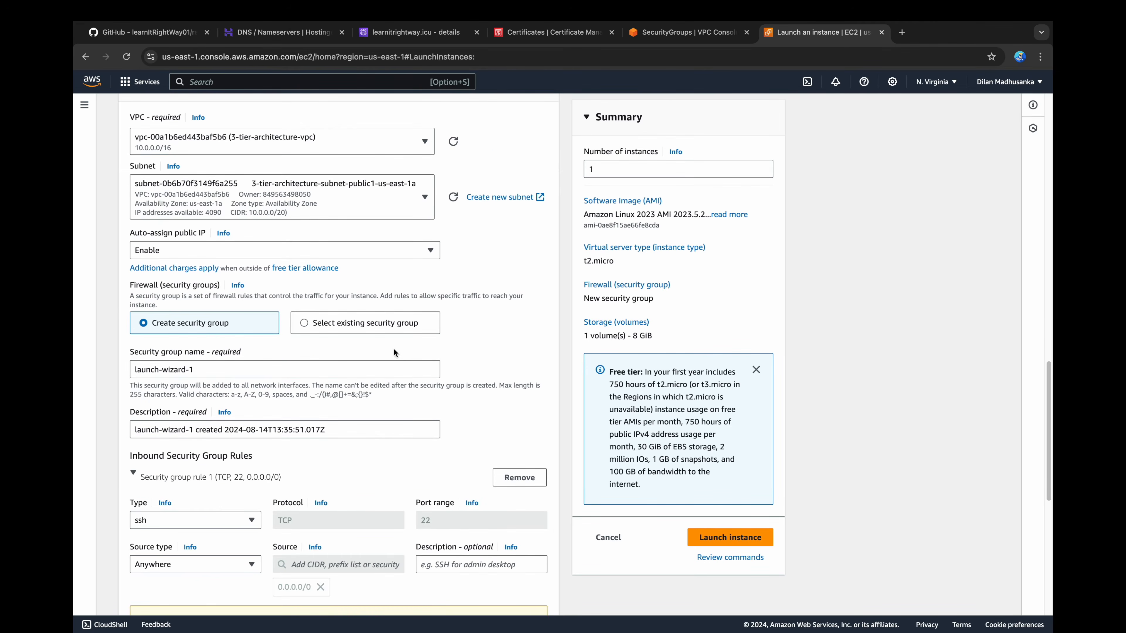
pyautogui.click(382, 323)
pyautogui.click(289, 368)
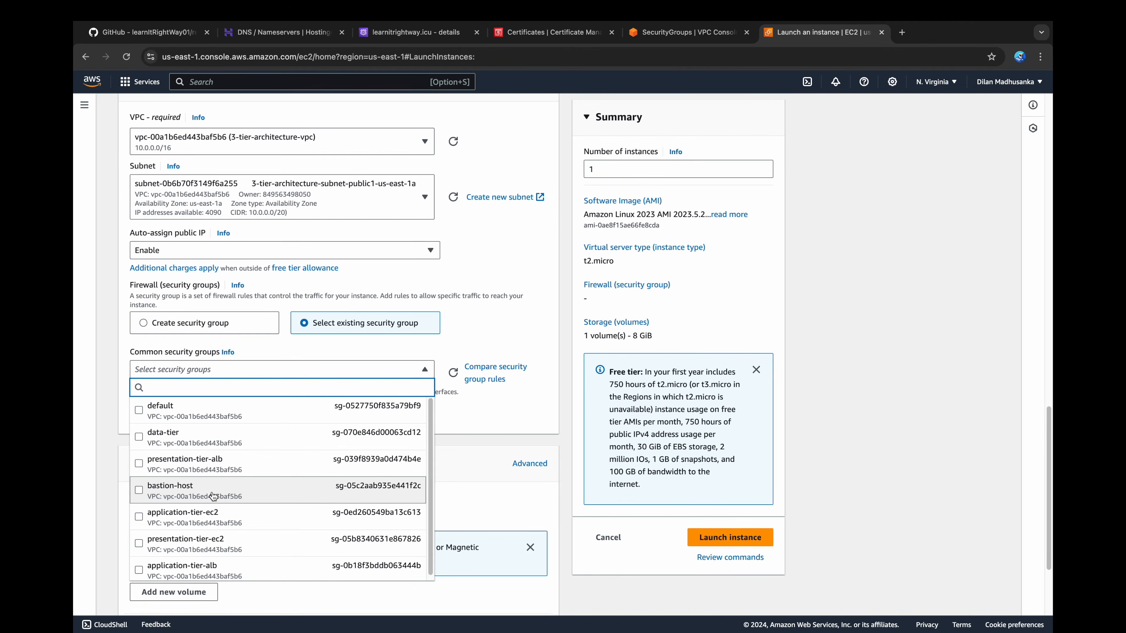
pyautogui.click(213, 496)
pyautogui.scroll(-4, 222, 464)
pyautogui.click(733, 536)
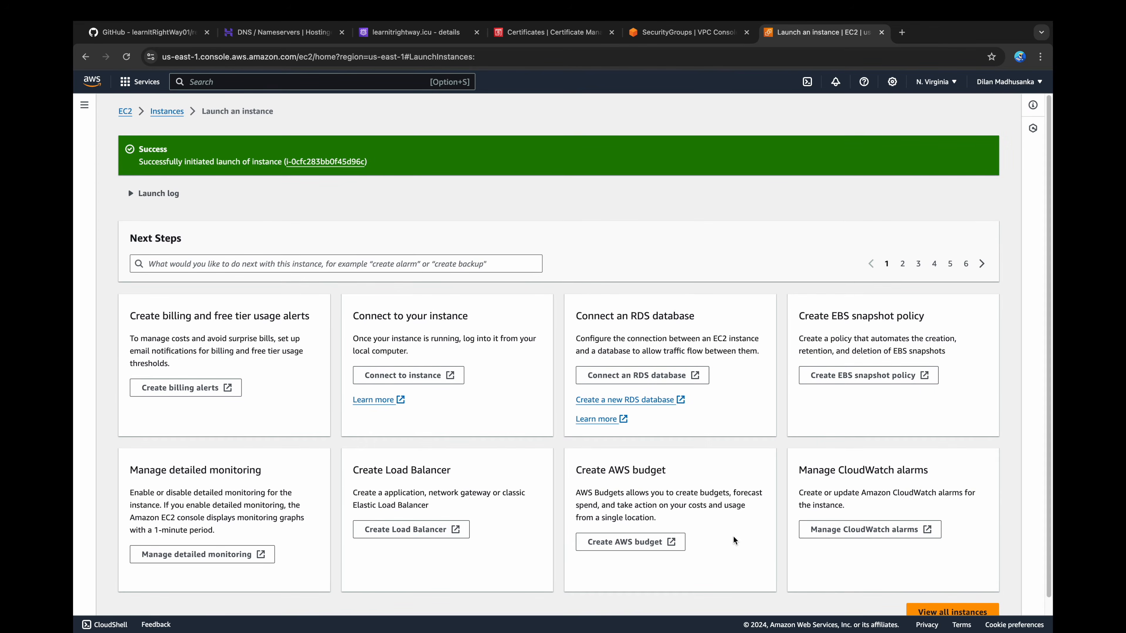
pyautogui.click(167, 111)
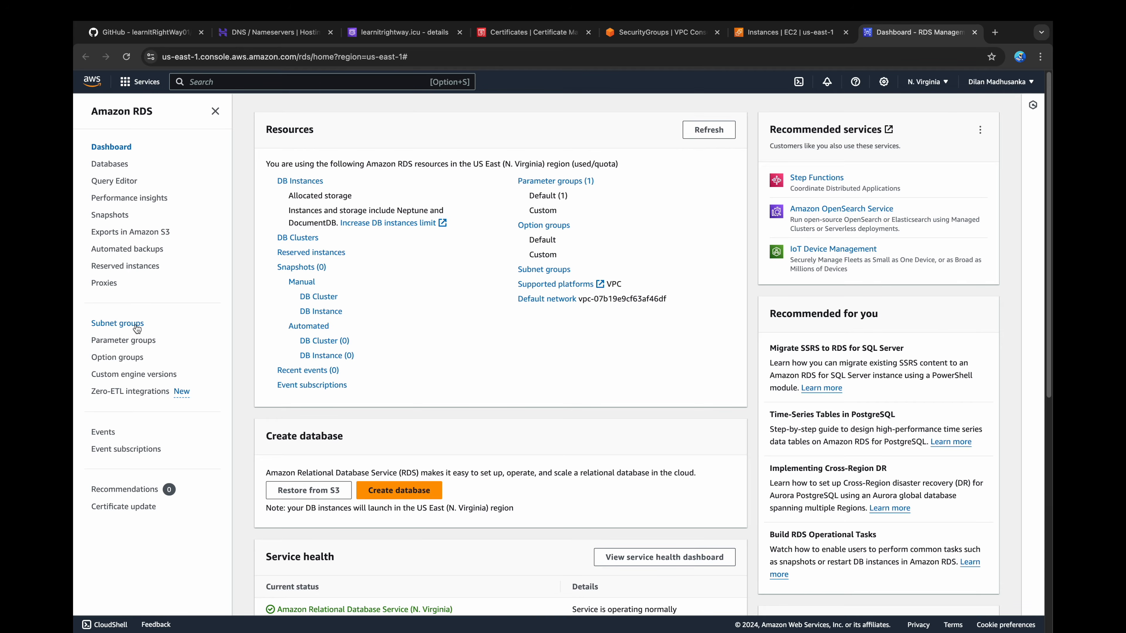
# Step: Start a new RDS DB subnet group with dev-db-subnet-group as name and description, in the 3-tier-architecture-vpc
pyautogui.click(130, 327)
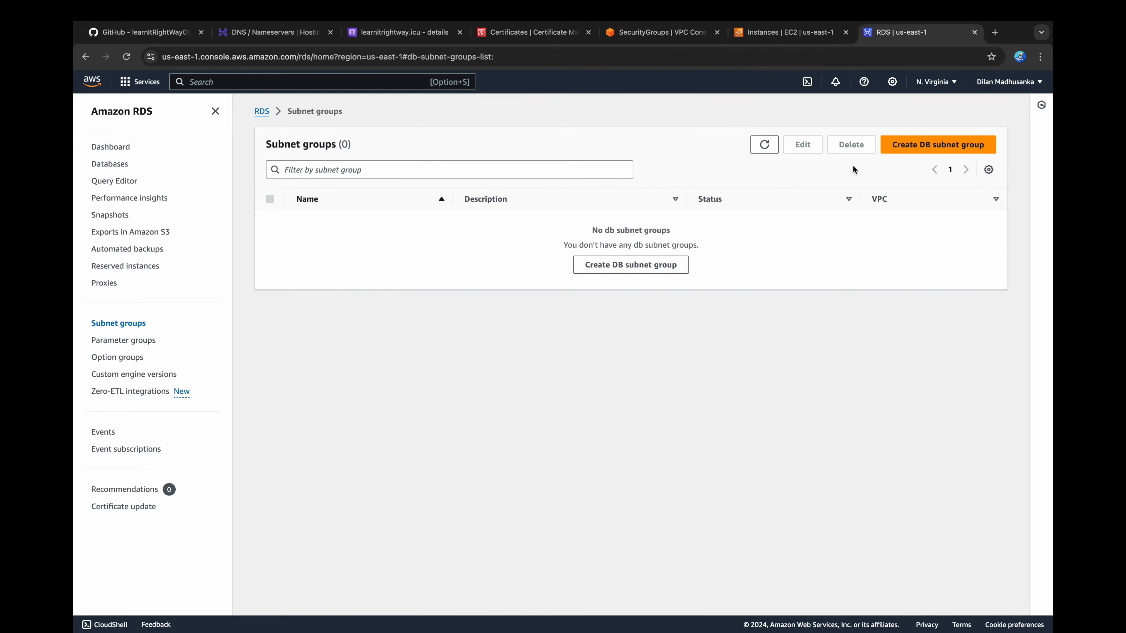
pyautogui.click(908, 154)
pyautogui.click(369, 266)
pyautogui.write('de')
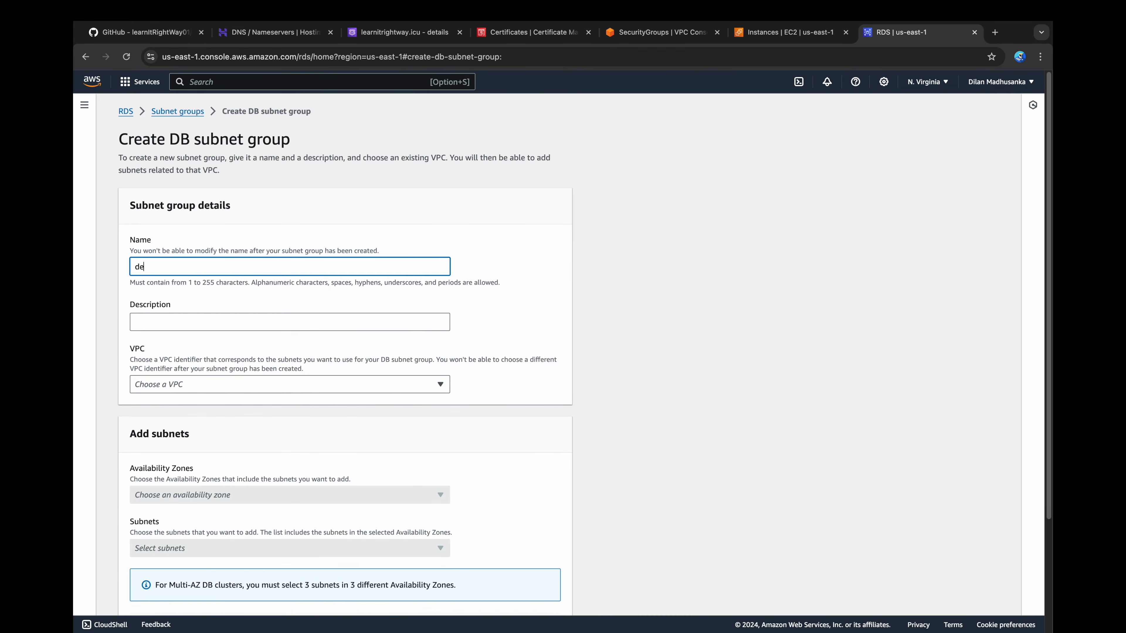
pyautogui.write('v-db-subnet-group')
pyautogui.hotkey('ctrl', 'a')
pyautogui.press('super+c')
pyautogui.click(230, 321)
pyautogui.press('super+v')
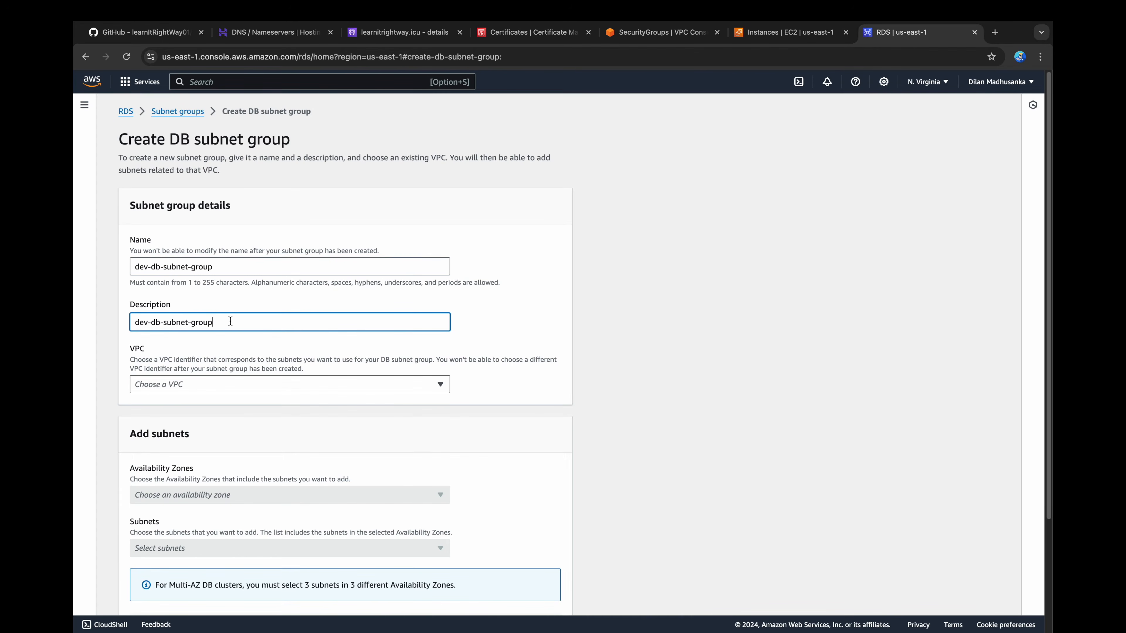
pyautogui.click(212, 385)
pyautogui.click(203, 417)
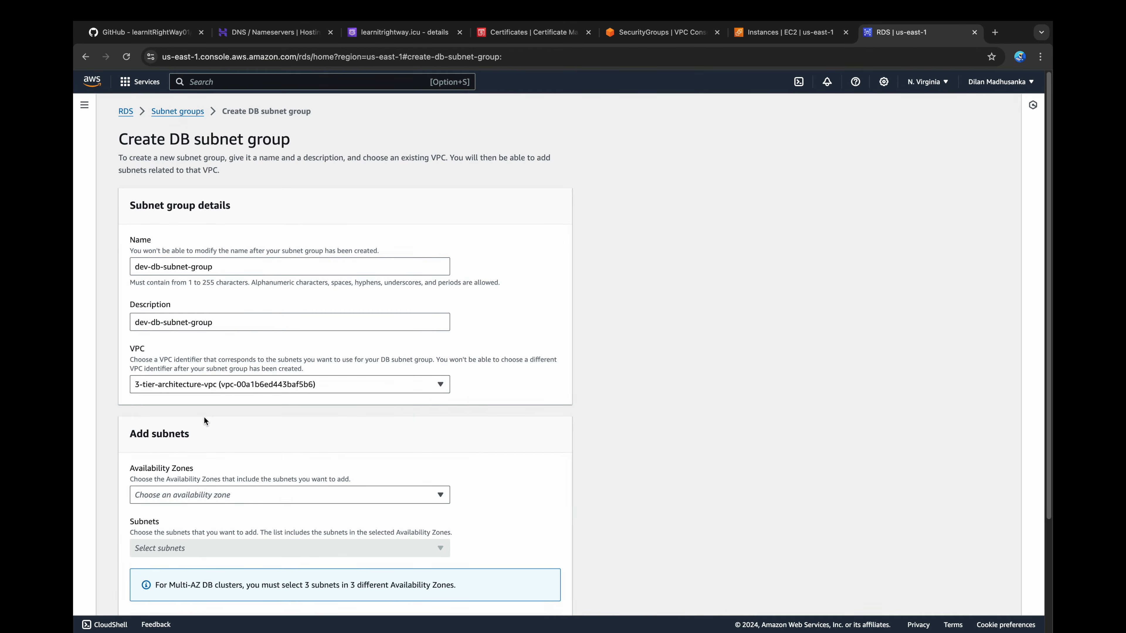
# Step: Add the availability zones us-east-1a and us-east-1b to the DB subnet group
pyautogui.scroll(-1, 204, 417)
pyautogui.scroll(-3, 204, 417)
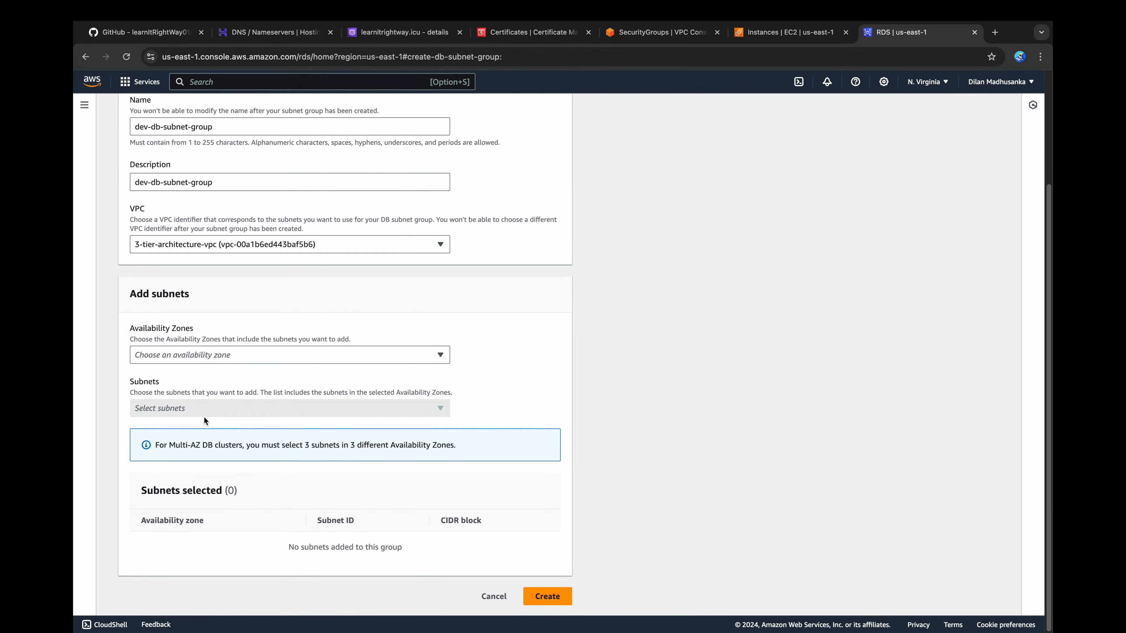
pyautogui.click(219, 354)
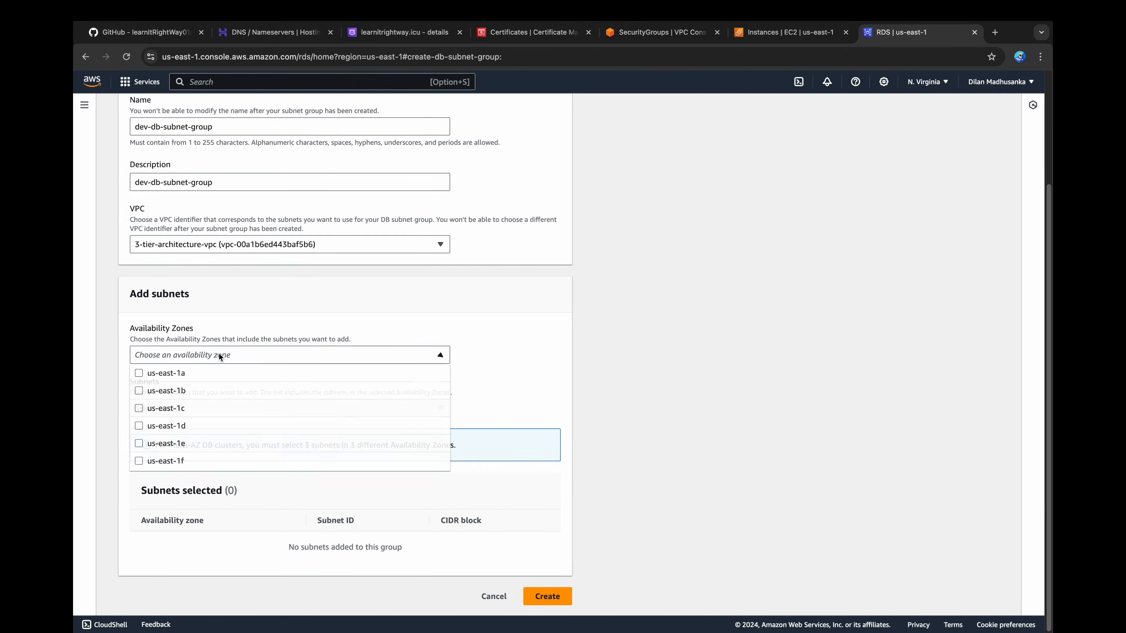
pyautogui.click(195, 373)
pyautogui.click(187, 395)
pyautogui.click(500, 339)
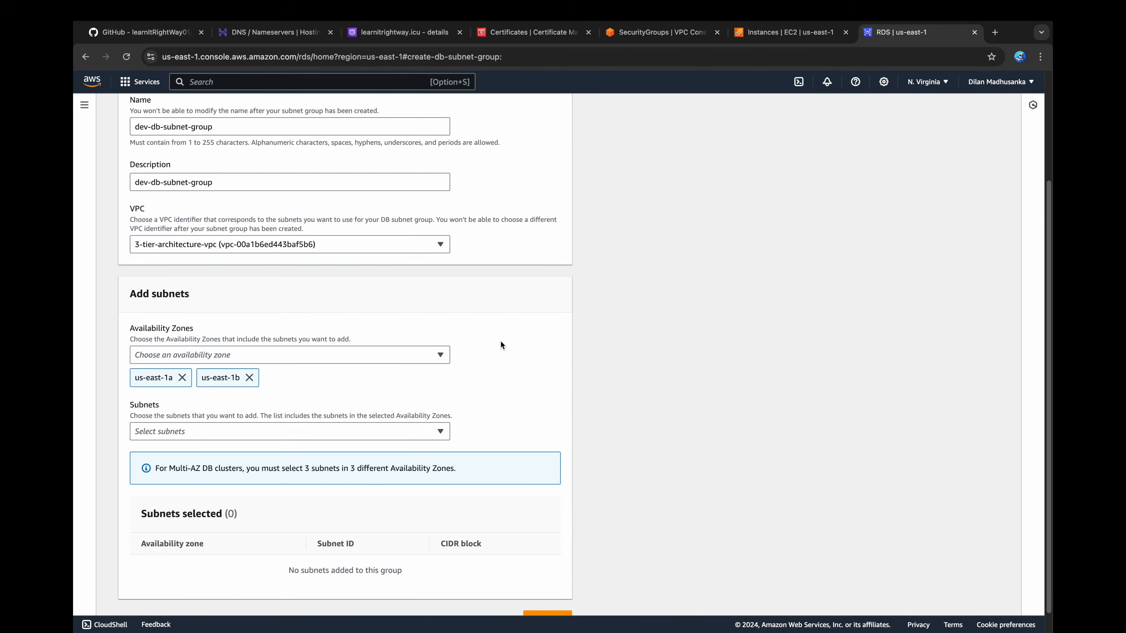
# Step: Select subnets subnet-0370745fcb4918a08 (10.0.176.0/20) and subnet-0541a290f90b92a76 (10.0.160.0/20), and create the DB subnet group
pyautogui.scroll(-1, 499, 340)
pyautogui.click(173, 415)
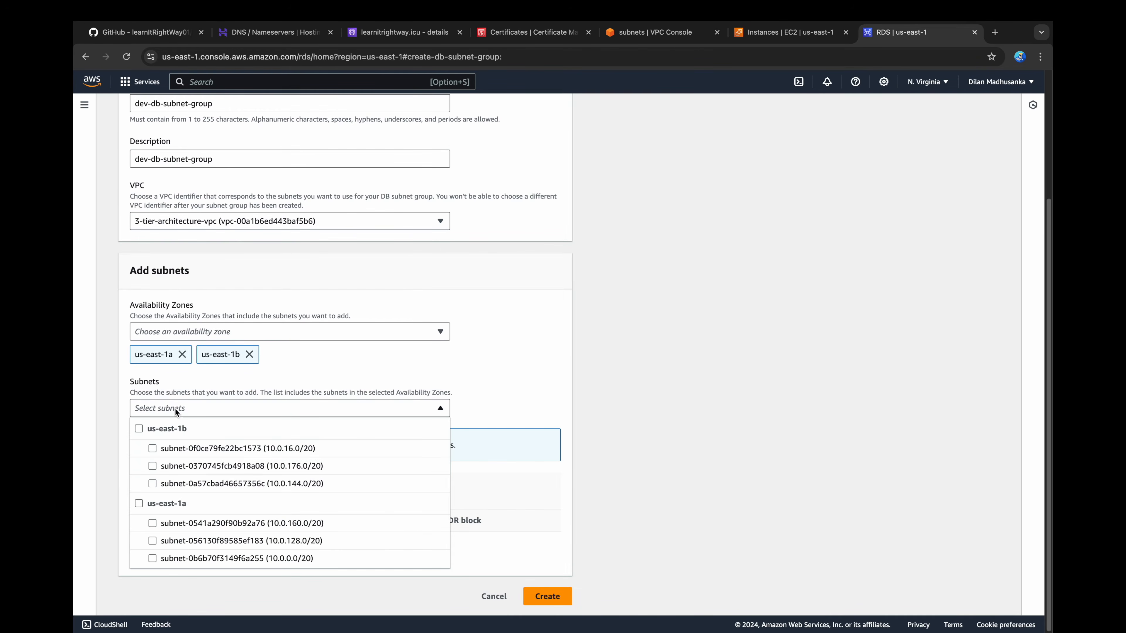
pyautogui.click(153, 466)
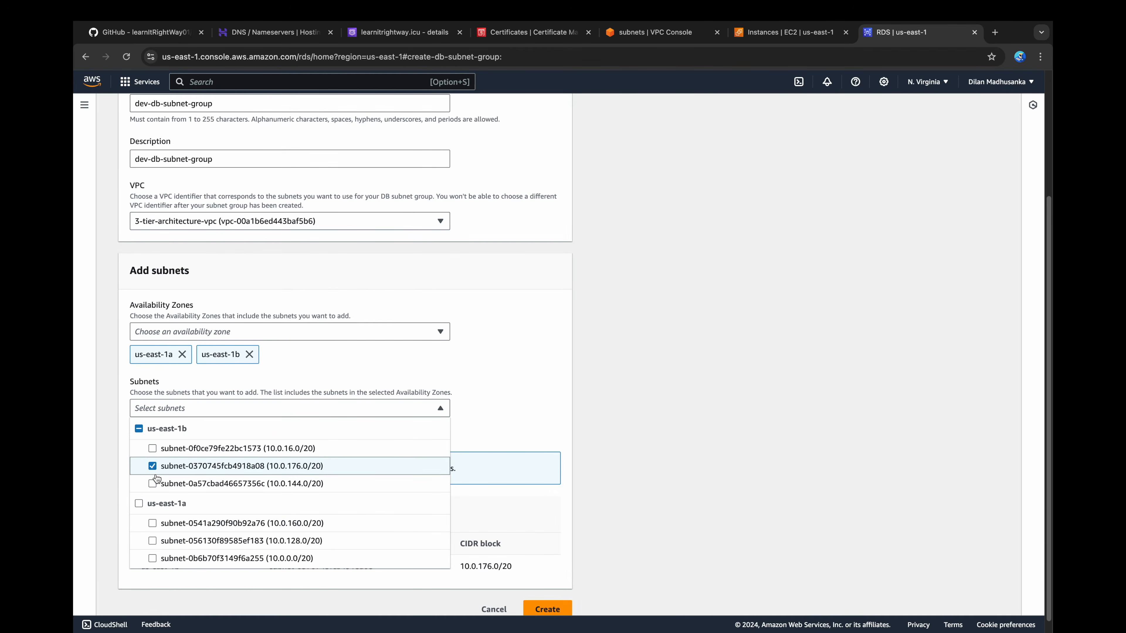
pyautogui.click(153, 523)
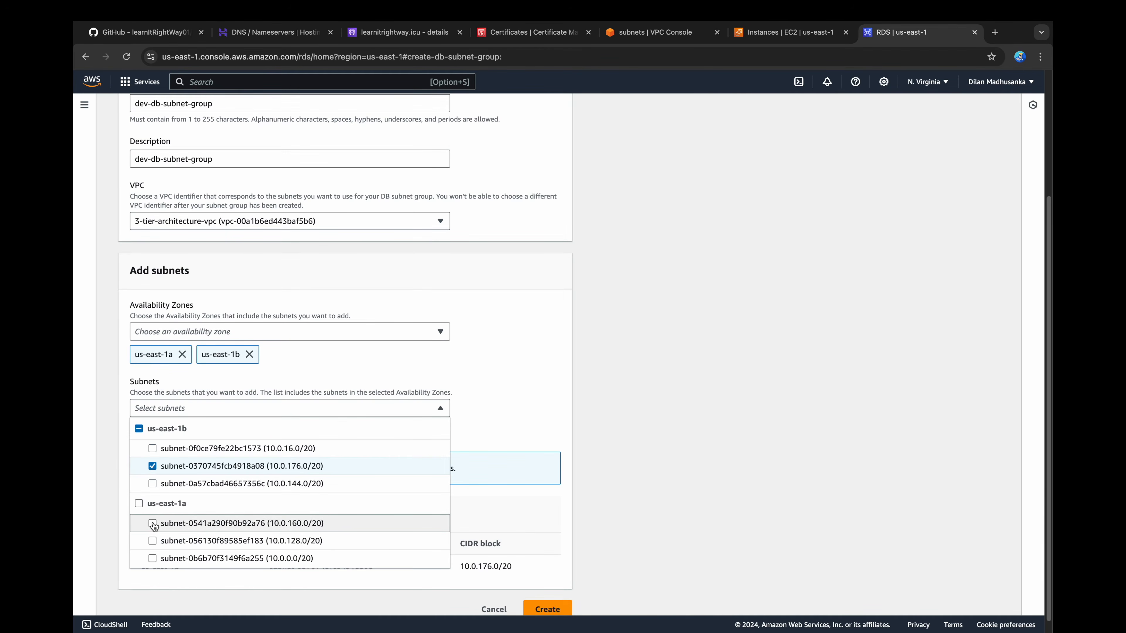
pyautogui.click(571, 406)
pyautogui.scroll(-2, 650, 372)
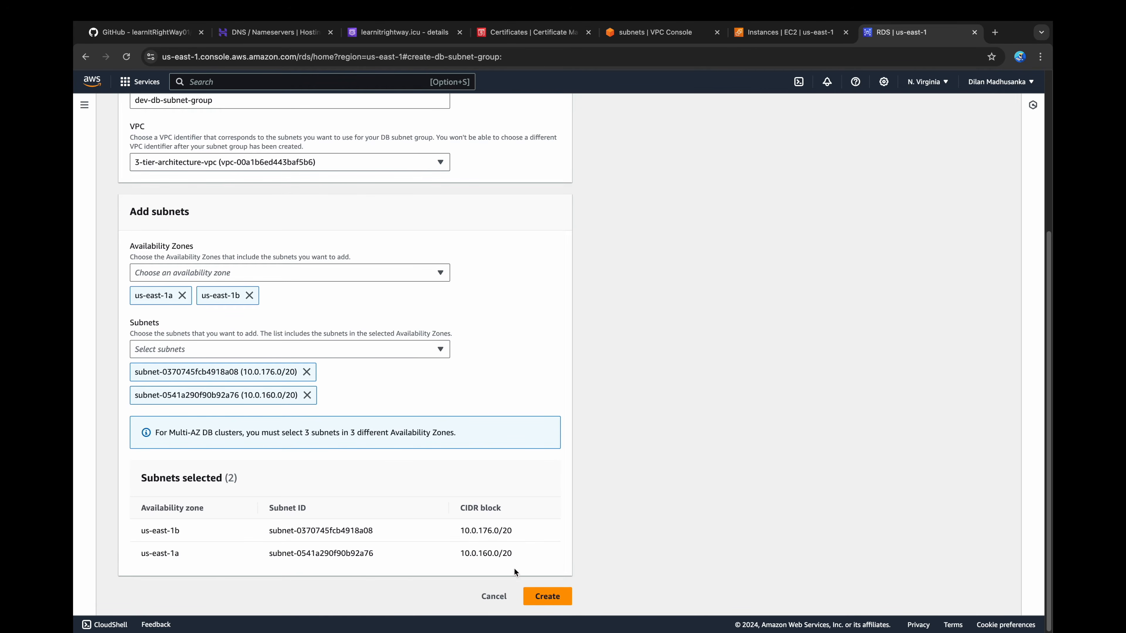
pyautogui.click(545, 598)
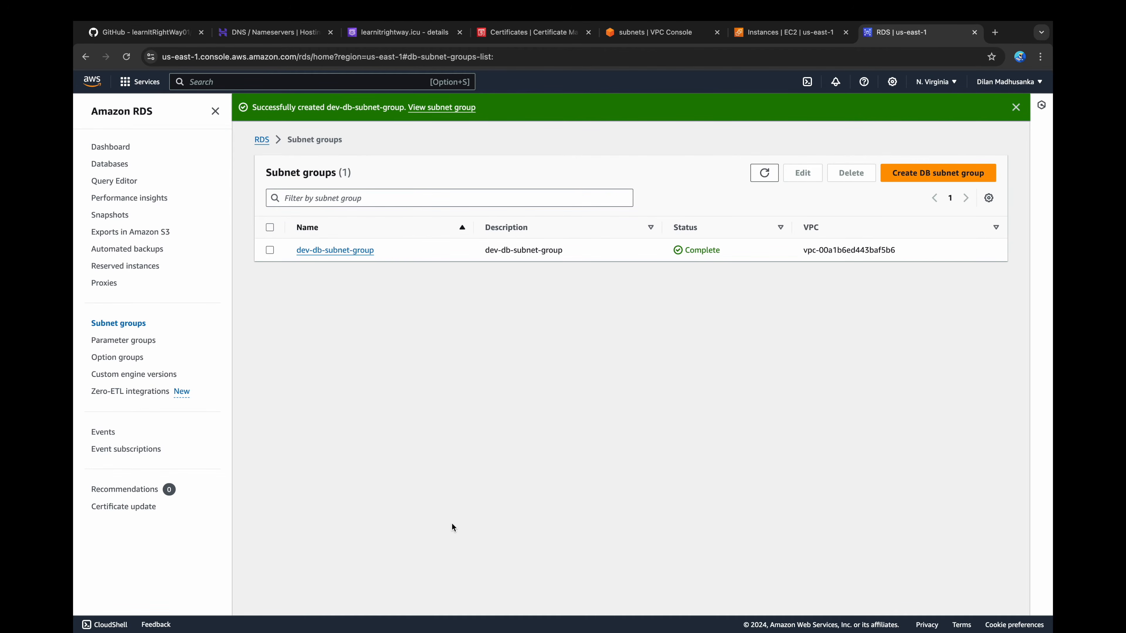
# Step: Go to the RDS databases list and start creating a database with the MySQL engine
pyautogui.click(116, 164)
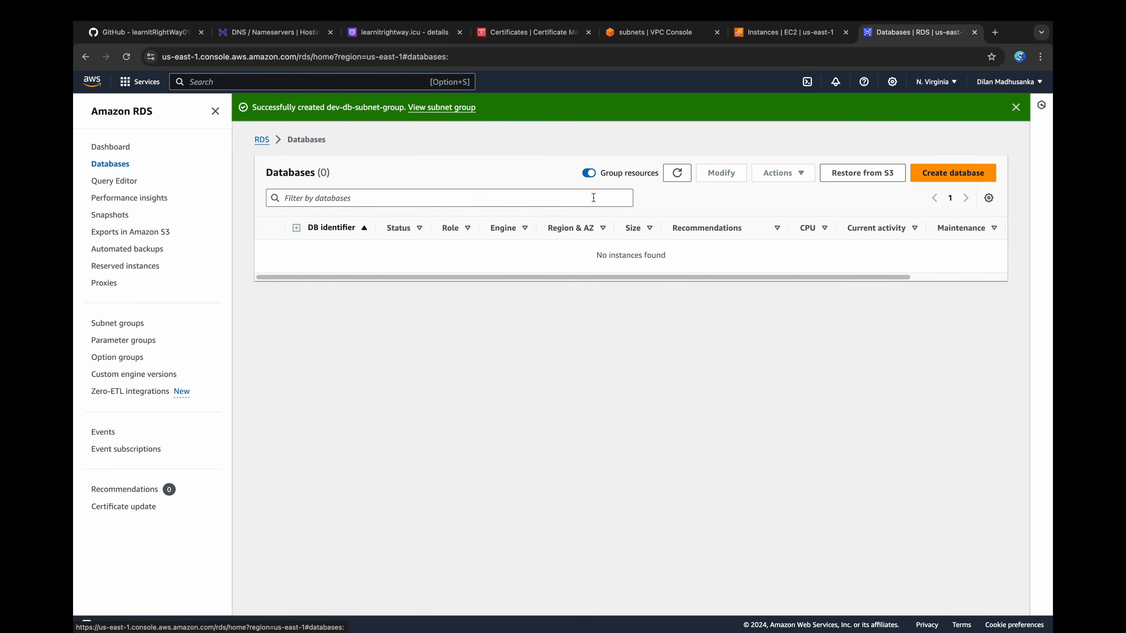
pyautogui.click(962, 178)
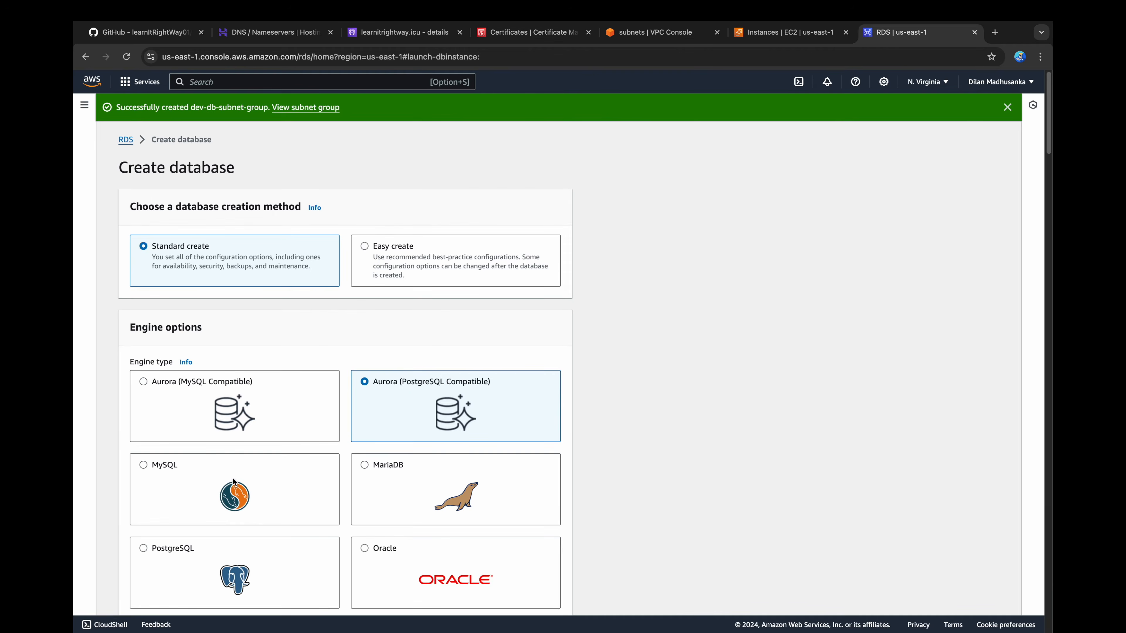
pyautogui.click(233, 479)
# Step: Choose the Dev/Test template and the Multi-AZ DB instance deployment option for the database
pyautogui.scroll(-4, 249, 466)
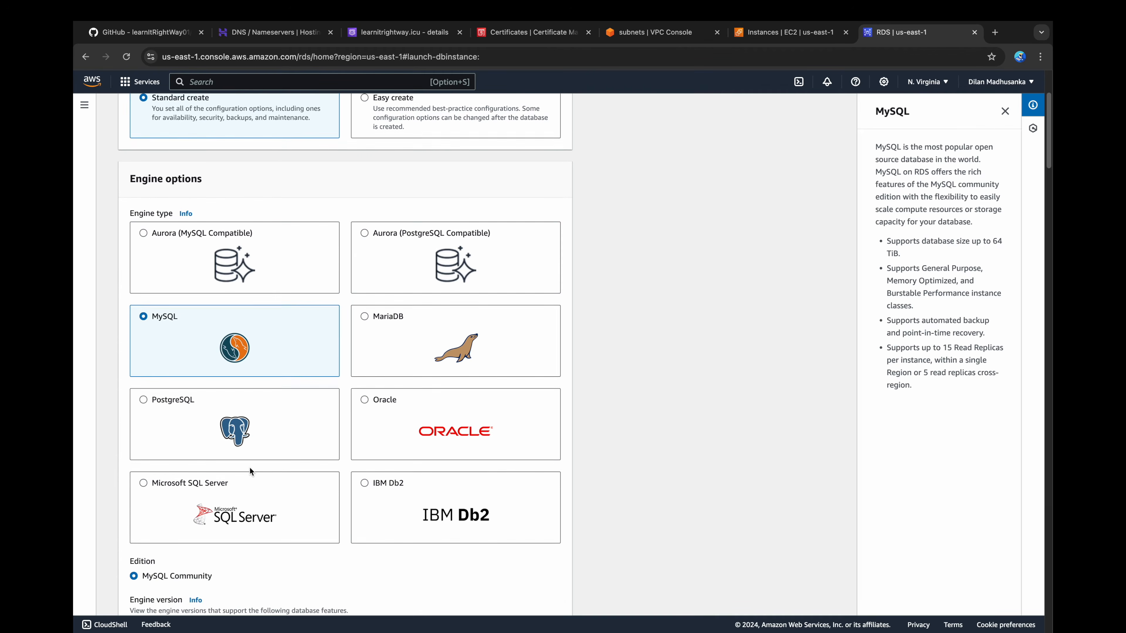
pyautogui.scroll(-4, 250, 469)
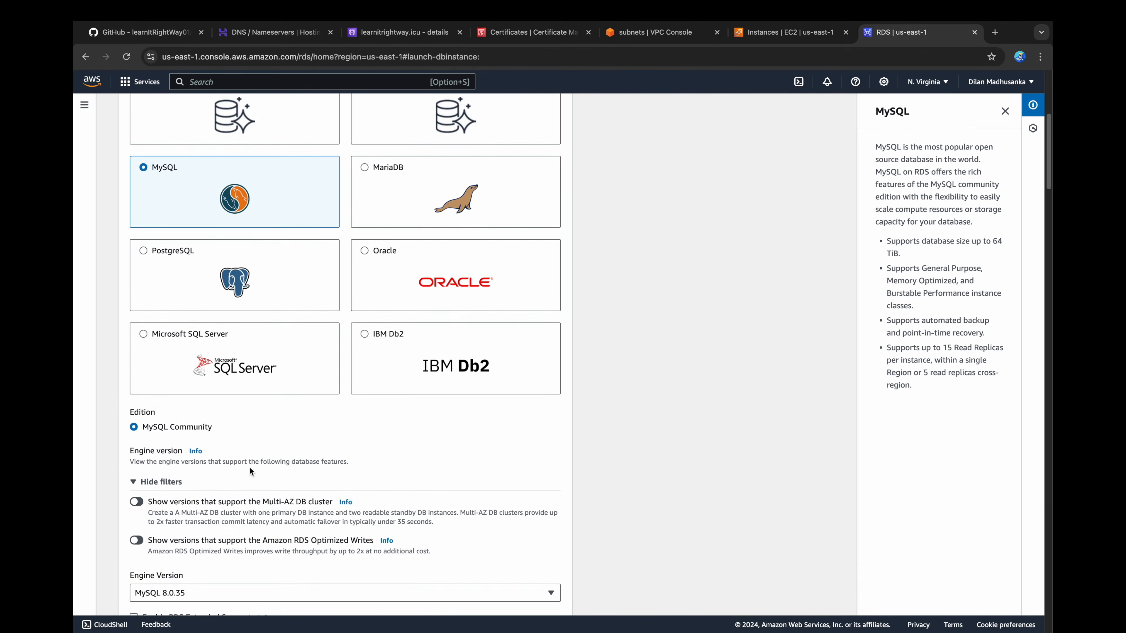
pyautogui.scroll(-4, 250, 468)
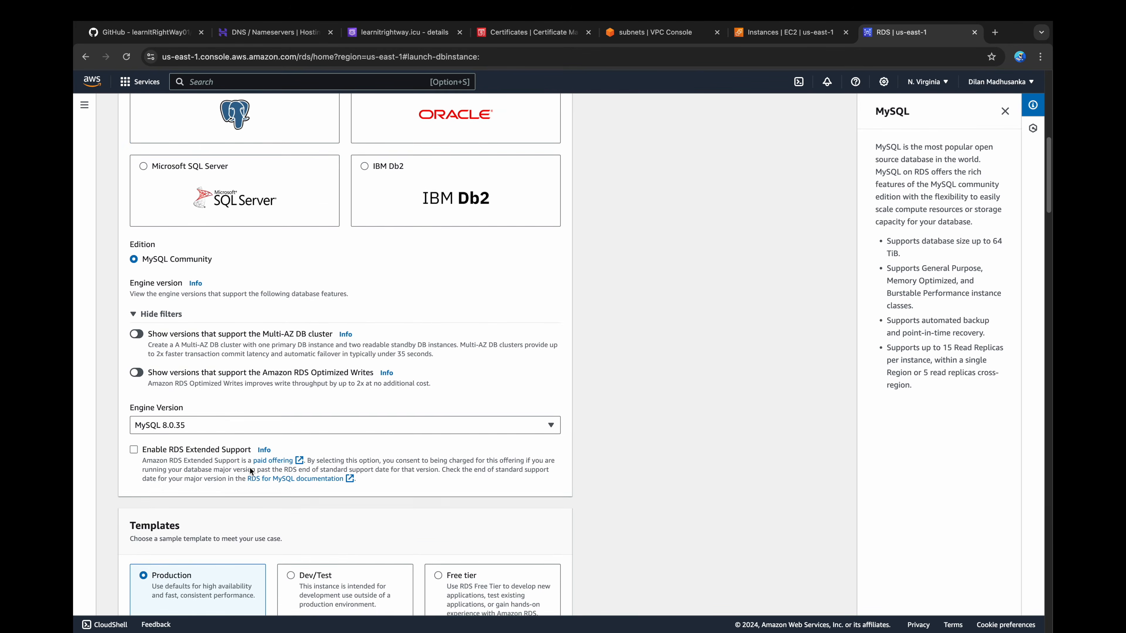
pyautogui.scroll(-3, 250, 469)
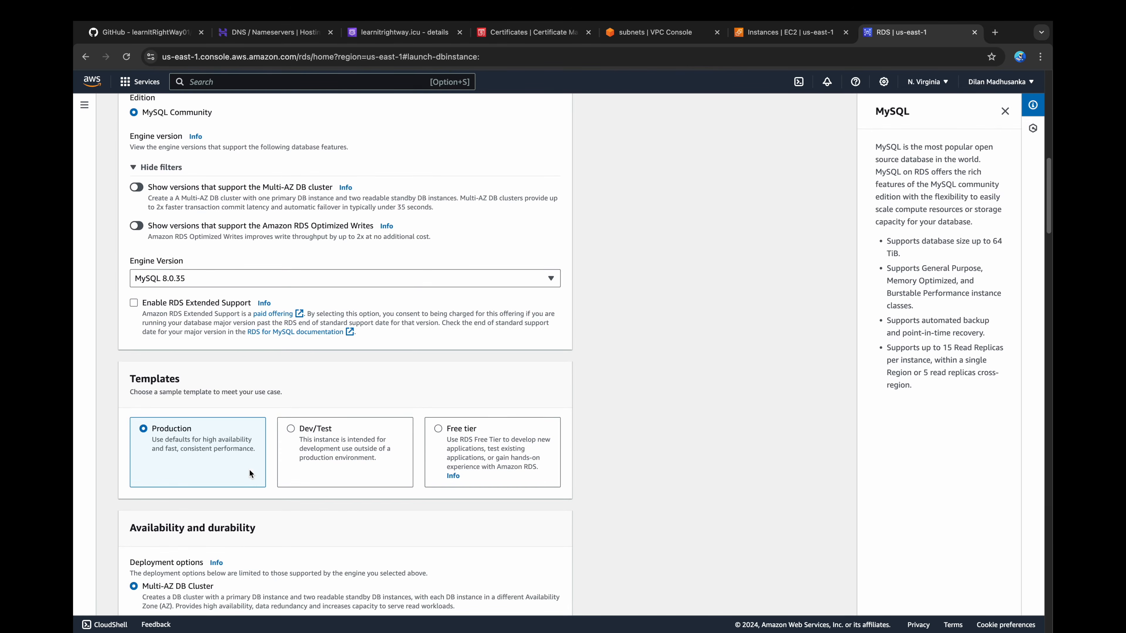
pyautogui.click(311, 419)
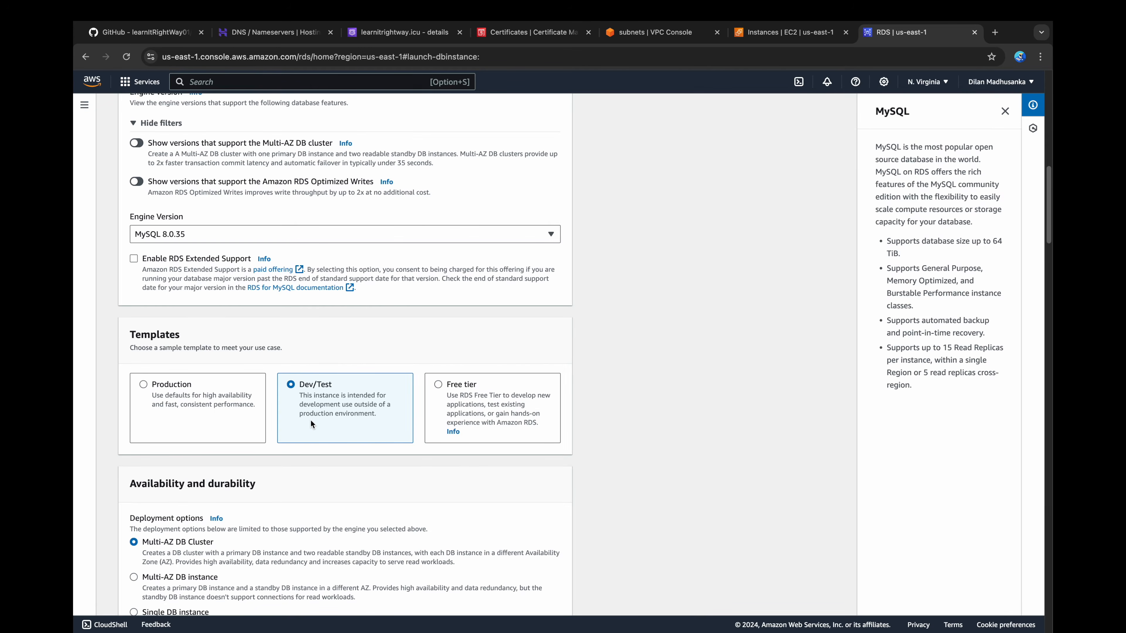
pyautogui.scroll(-3, 311, 423)
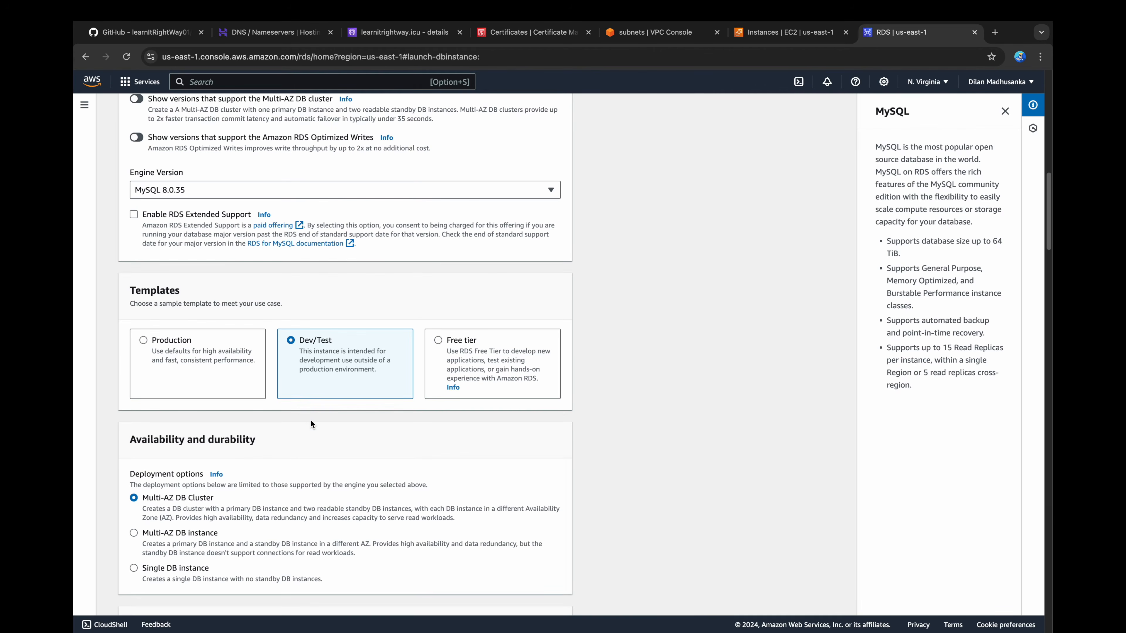
pyautogui.scroll(-2, 311, 419)
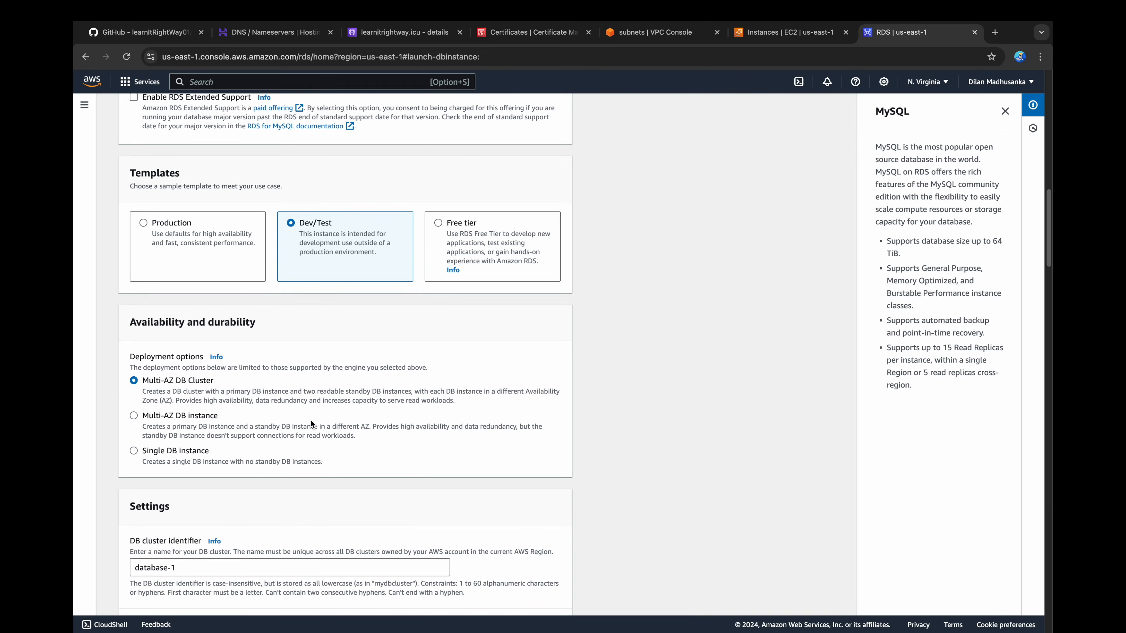
pyautogui.click(194, 419)
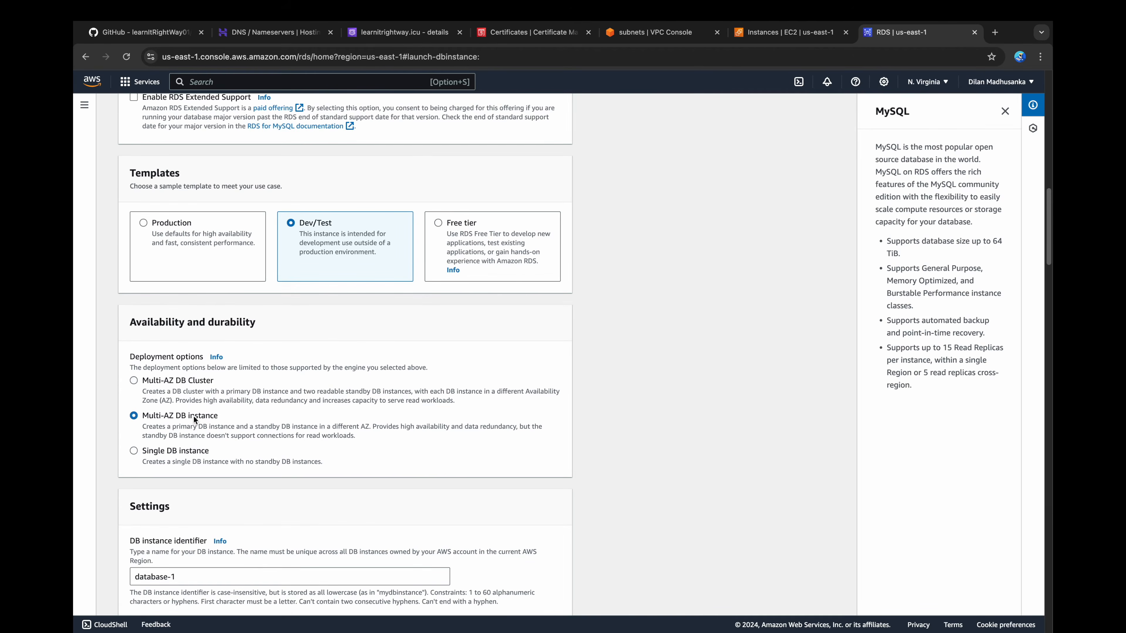
# Step: Set the DB instance identifier to dev-db-instance
pyautogui.scroll(-5, 194, 419)
pyautogui.moveTo(186, 384); pyautogui.dragTo(84, 392)
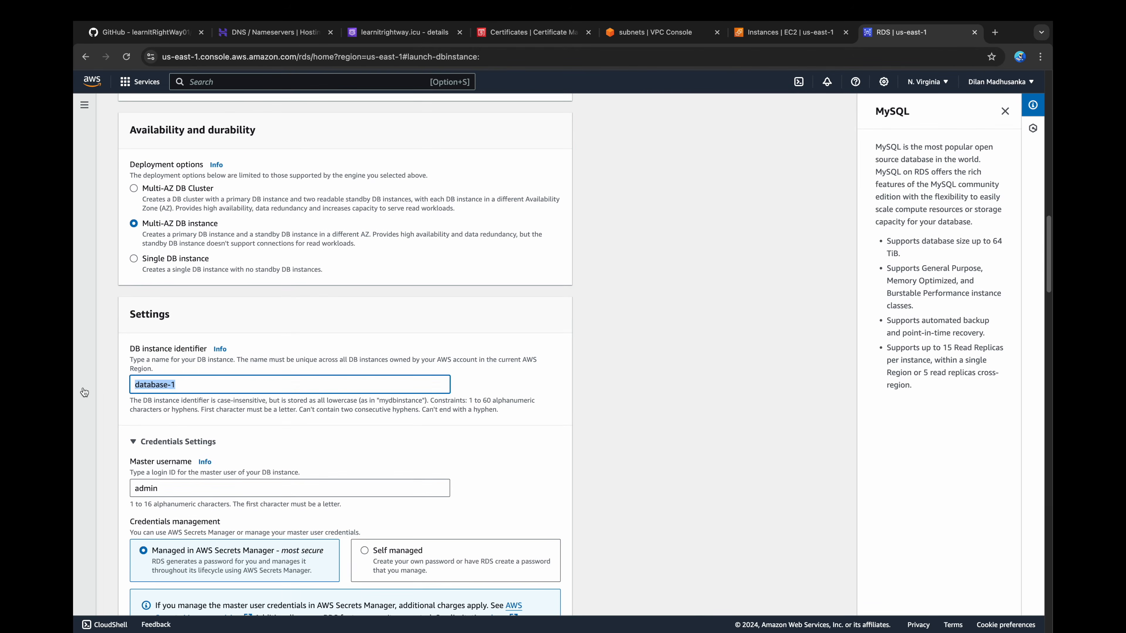
pyautogui.write('dev-')
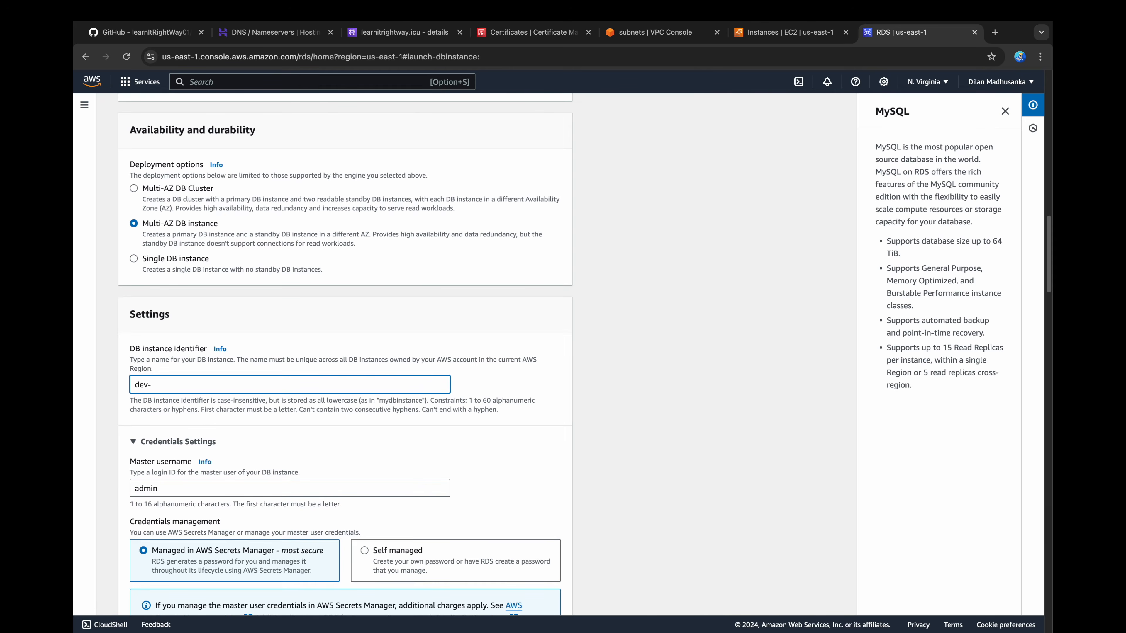
pyautogui.write('db-instance')
# Step: Switch credentials management to self managed, then enter and confirm the master password
pyautogui.scroll(-5, 128, 389)
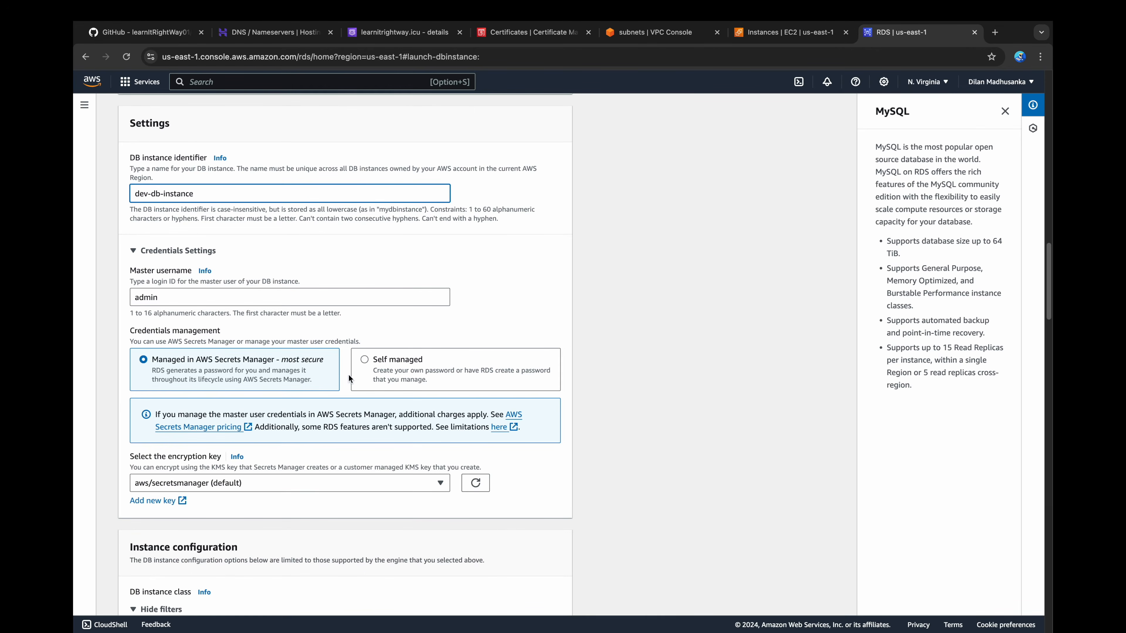
pyautogui.click(372, 369)
pyautogui.scroll(-2, 372, 369)
pyautogui.click(371, 376)
pyautogui.write('••••••••••')
pyautogui.press('Tab')
pyautogui.write('••••••••')
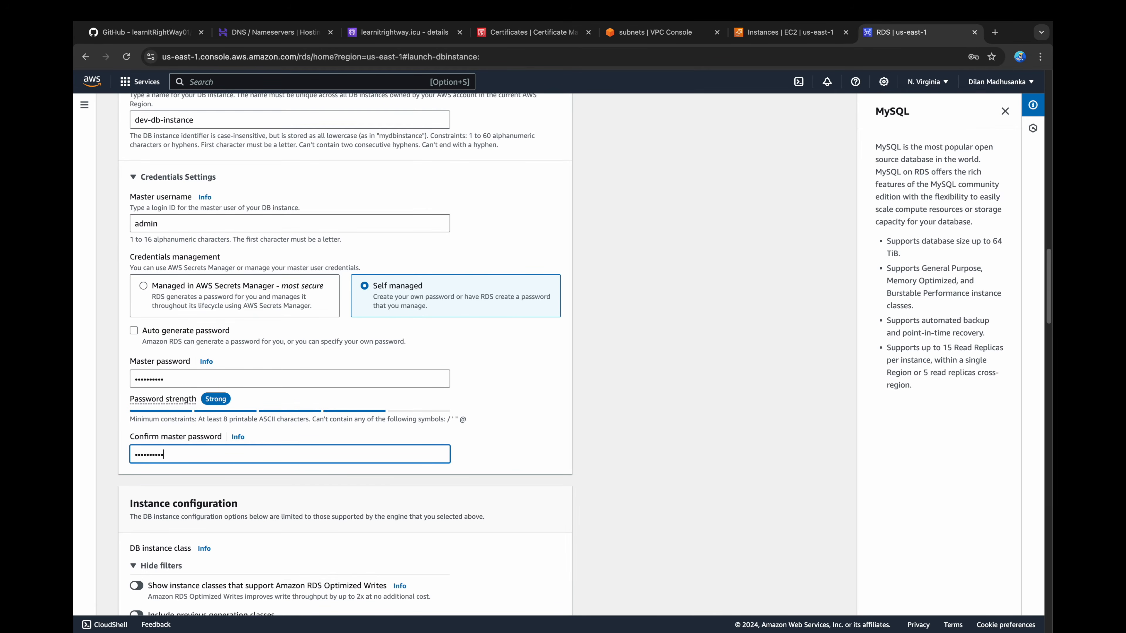
# Step: Place the database in the 3-tier-architecture-vpc with dev-db-subnet-group as its DB subnet group
pyautogui.scroll(-6, 330, 458)
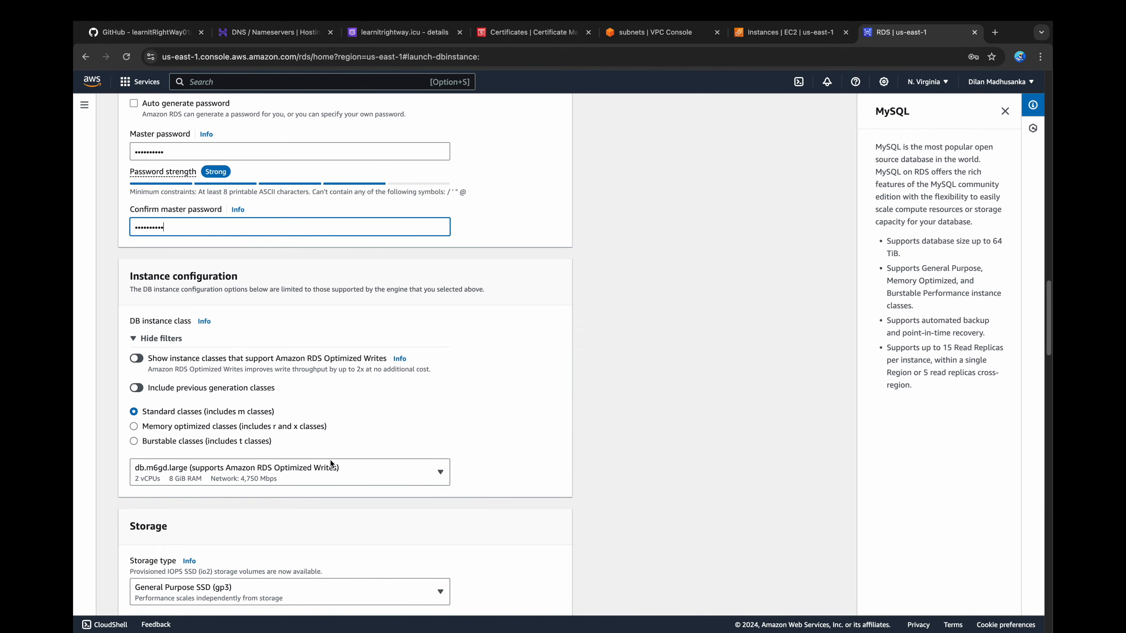
pyautogui.scroll(-5, 330, 464)
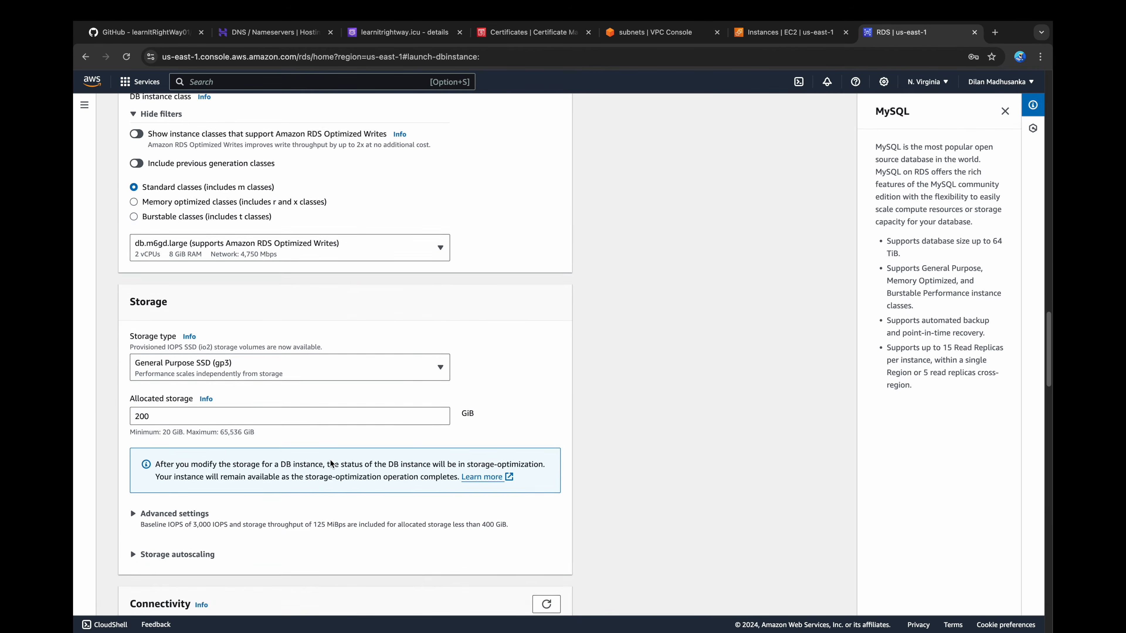
pyautogui.scroll(-5, 330, 463)
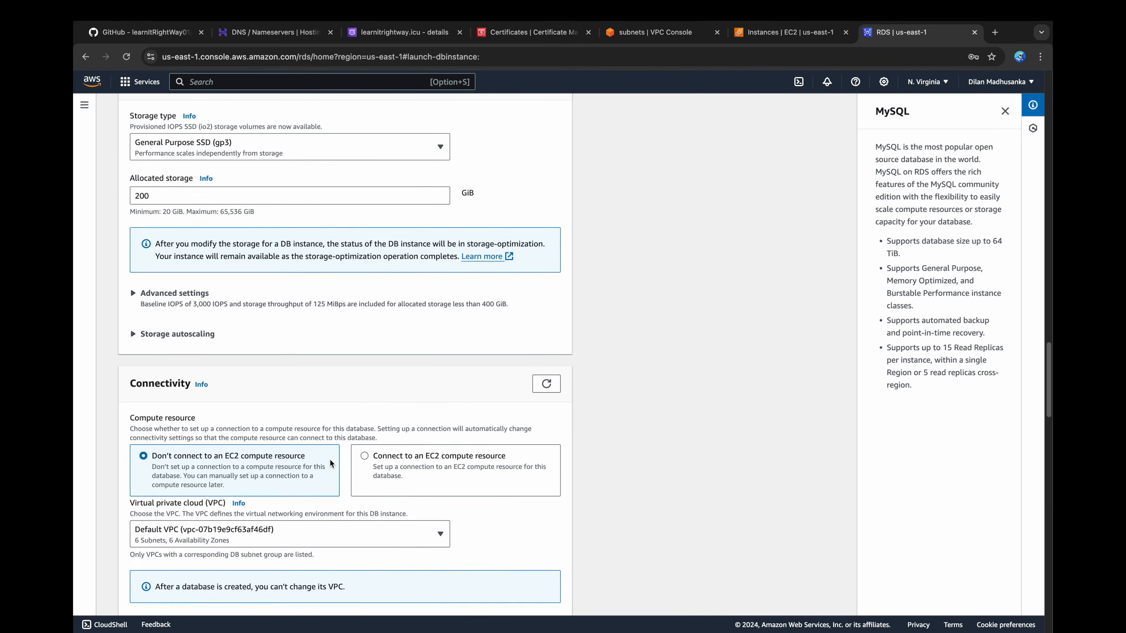
pyautogui.scroll(-4, 329, 459)
pyautogui.click(322, 359)
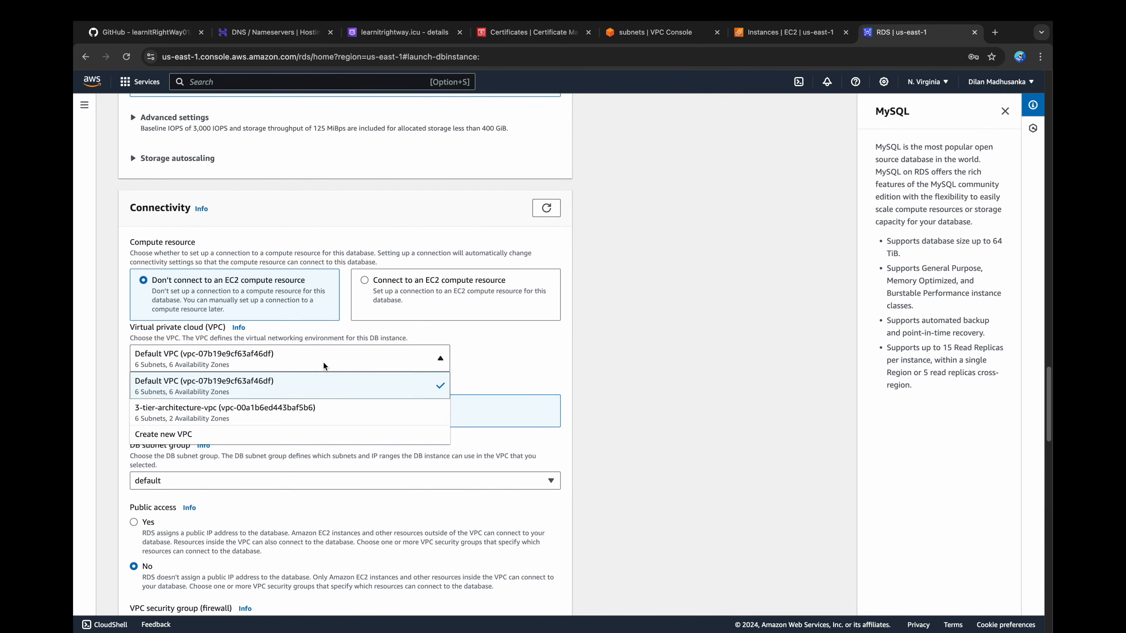
pyautogui.click(262, 415)
pyautogui.scroll(-3, 261, 413)
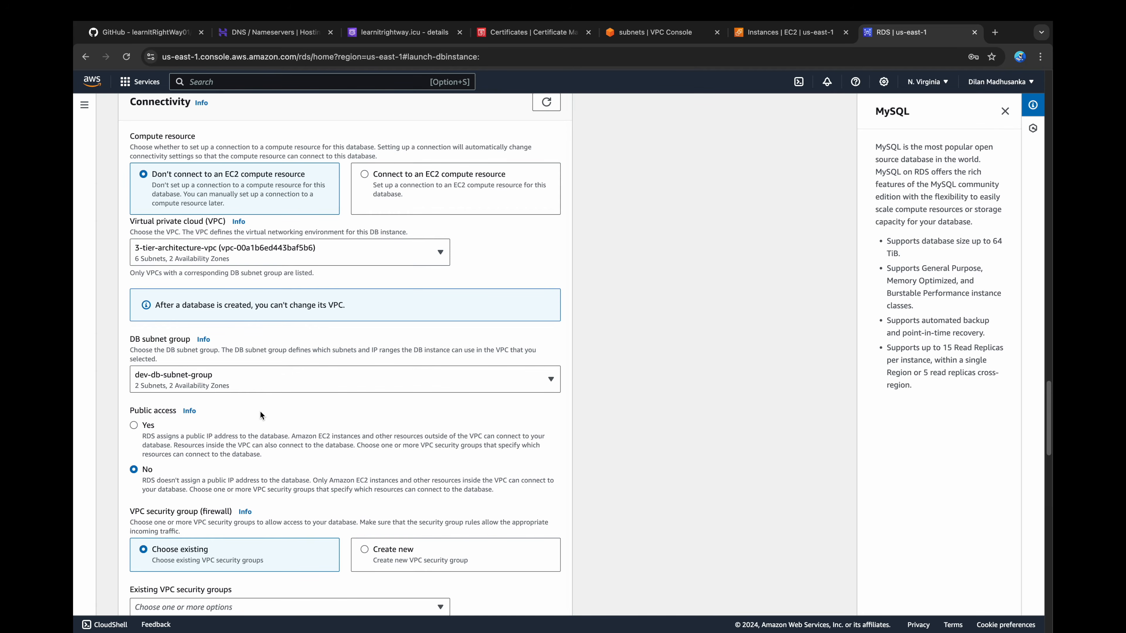
pyautogui.click(271, 381)
pyautogui.click(256, 401)
# Step: Replace the default VPC security group of the database with the existing data-tier group
pyautogui.scroll(-6, 257, 400)
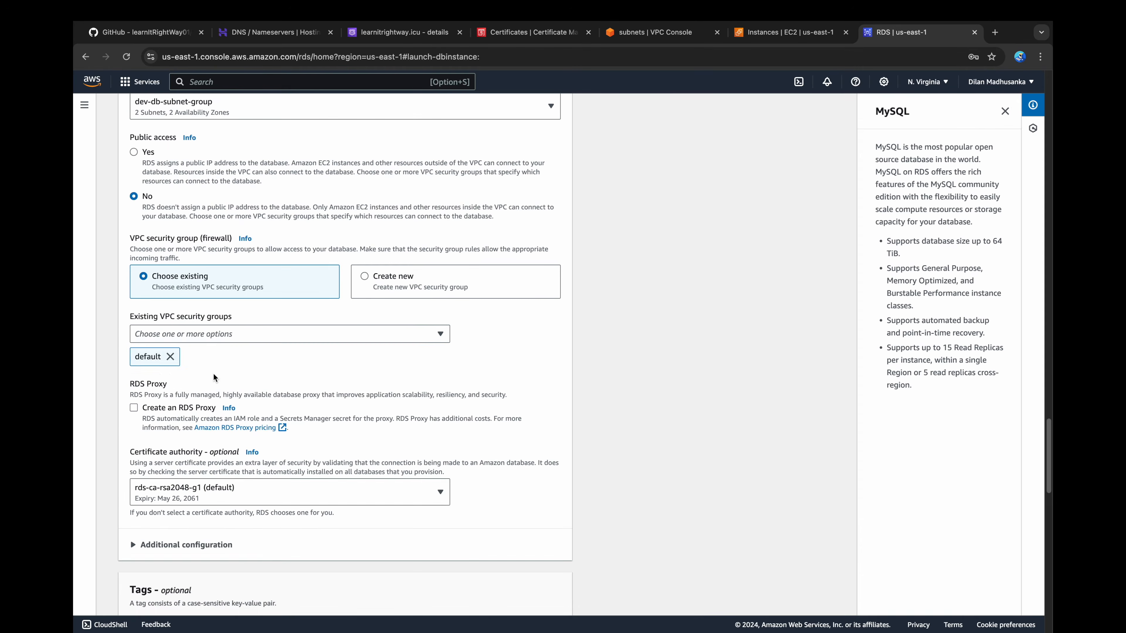
pyautogui.click(170, 358)
pyautogui.click(181, 337)
pyautogui.click(169, 387)
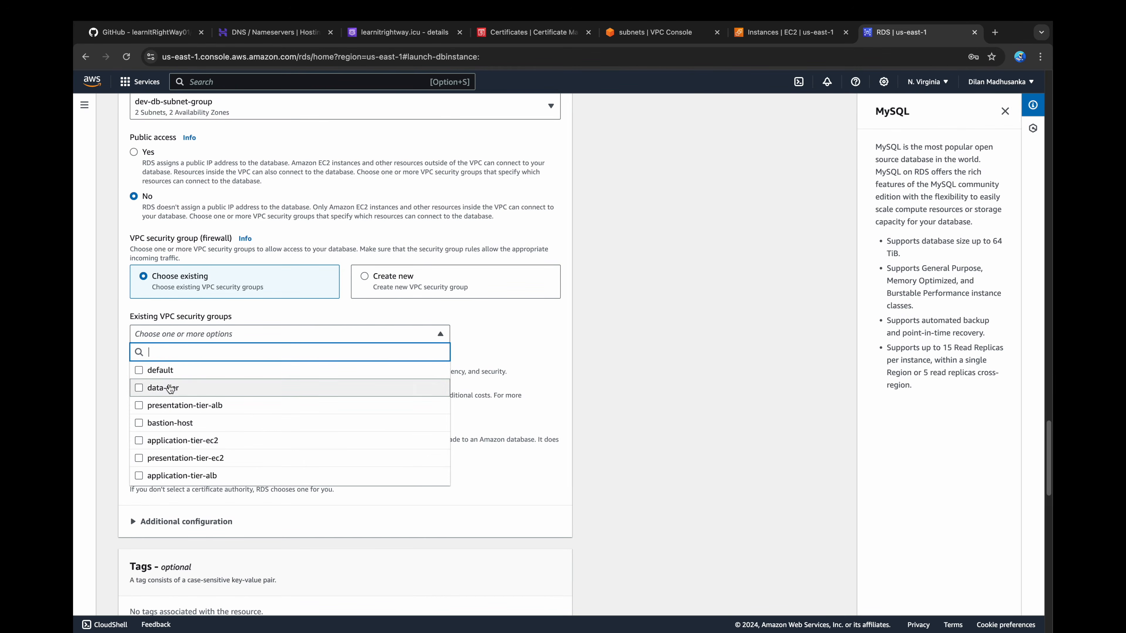
pyautogui.click(472, 341)
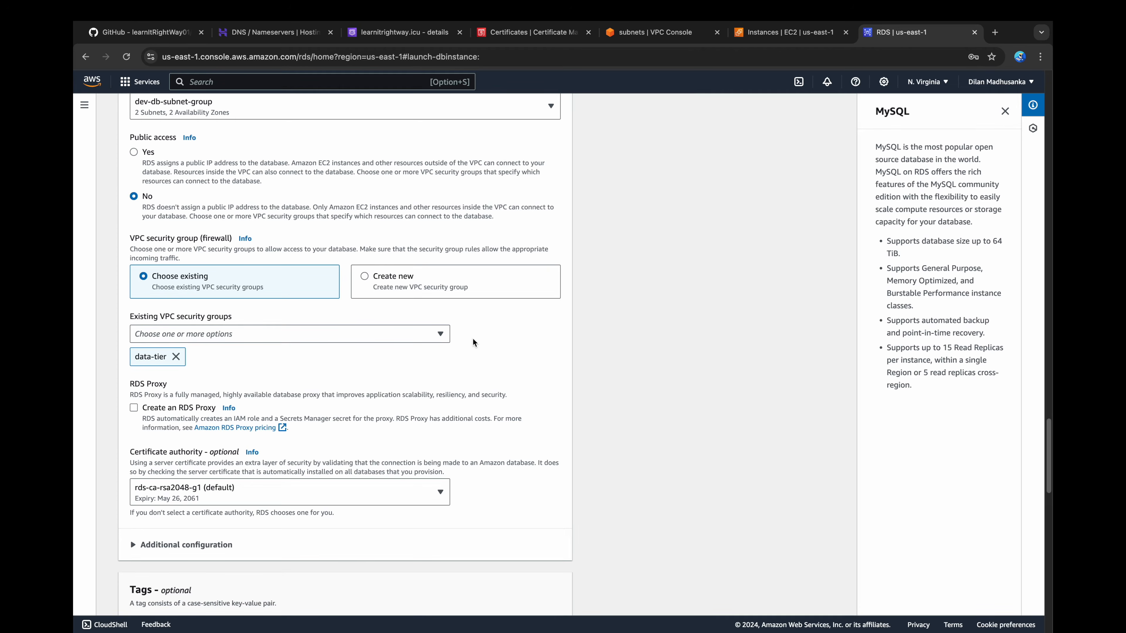
# Step: Keep the remaining defaults, create the database, and dismiss the suggested add-ons and the creation notification
pyautogui.scroll(-5, 473, 342)
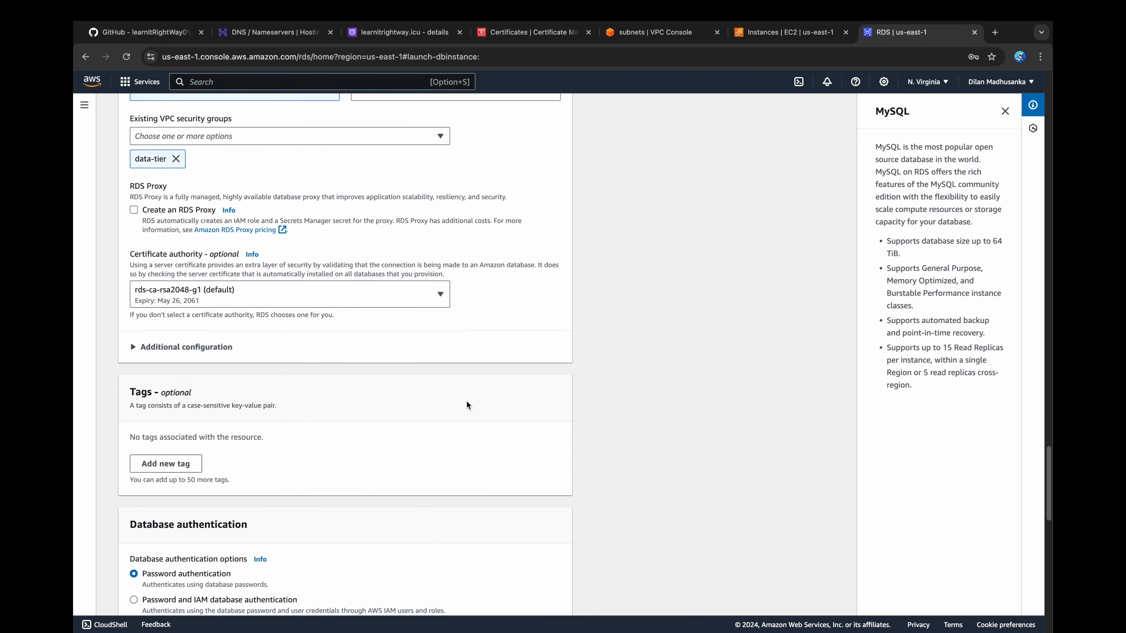
pyautogui.scroll(-3, 466, 404)
pyautogui.scroll(-10, 466, 402)
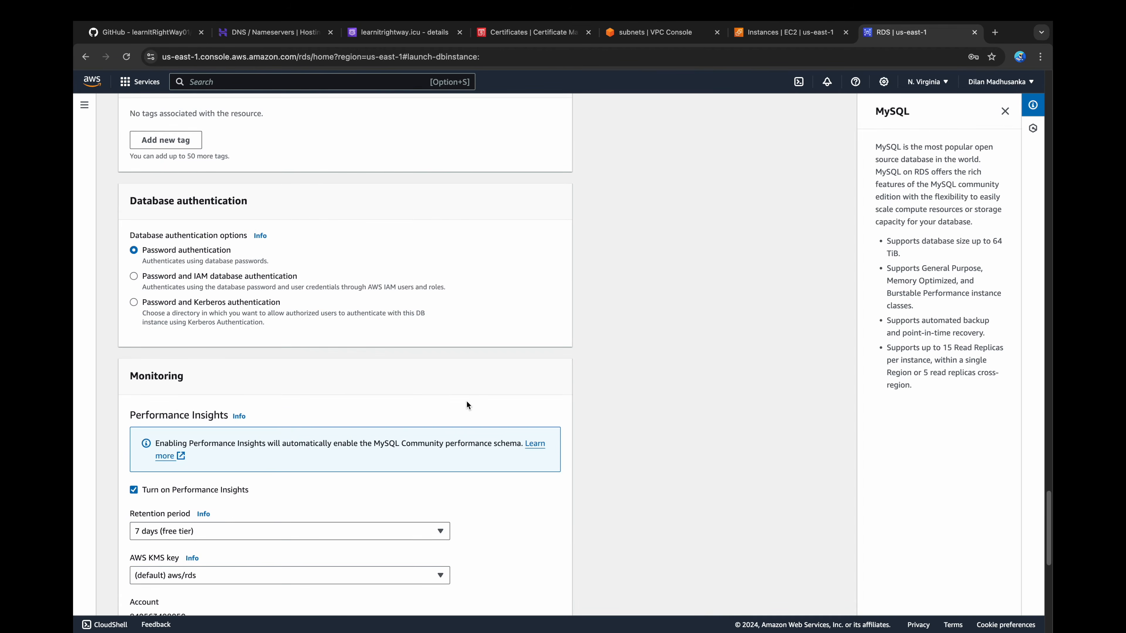
pyautogui.scroll(-5, 467, 405)
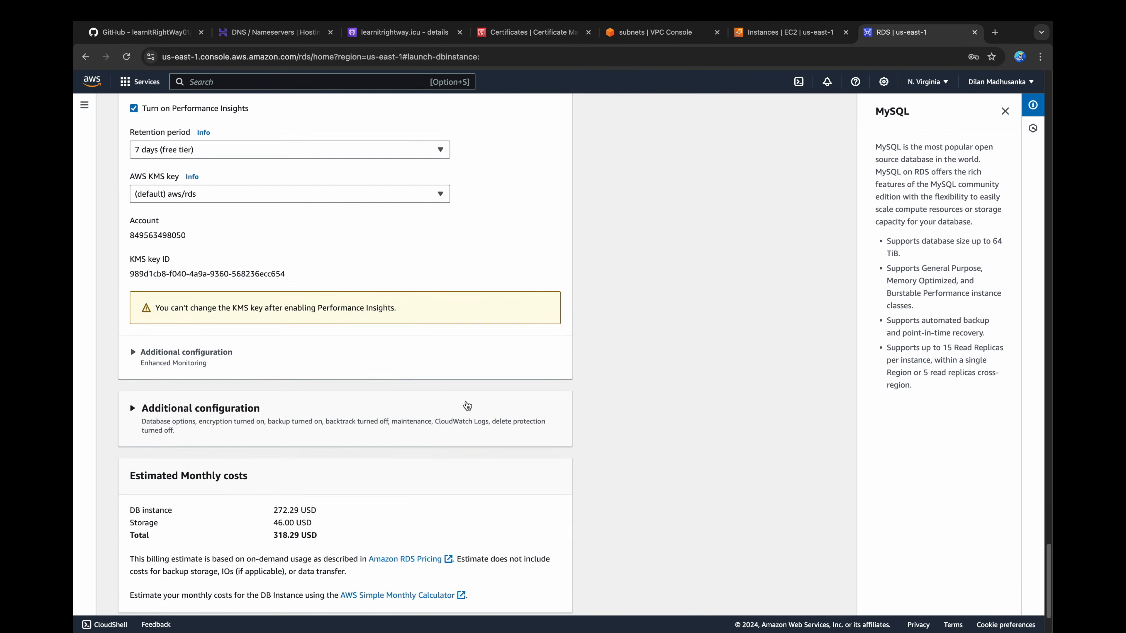
pyautogui.click(514, 598)
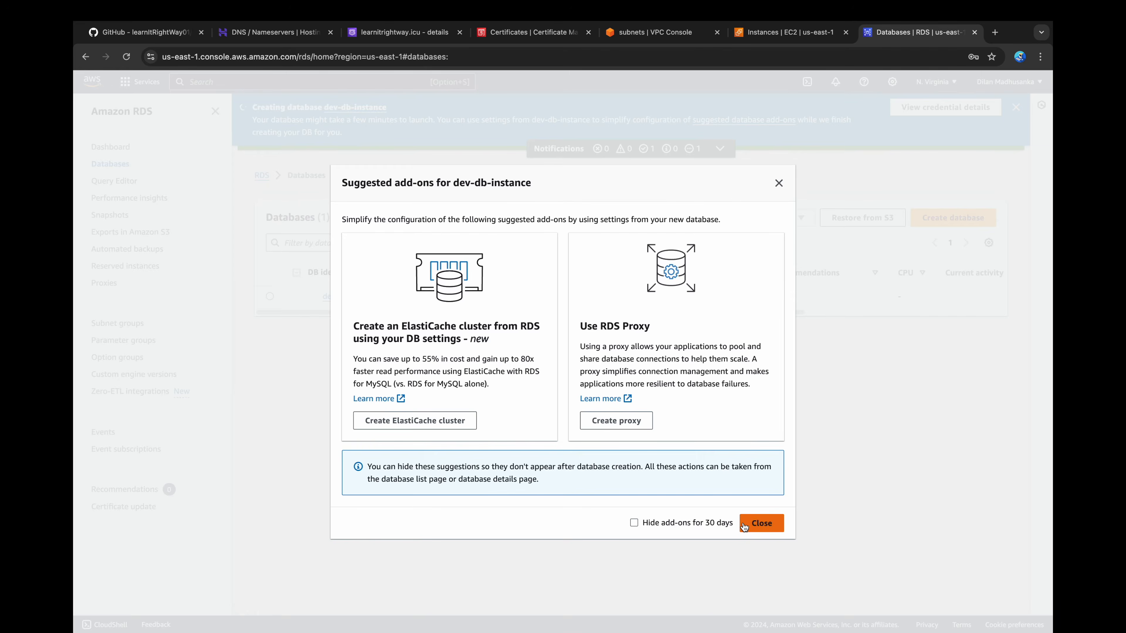
pyautogui.click(761, 523)
pyautogui.click(1016, 108)
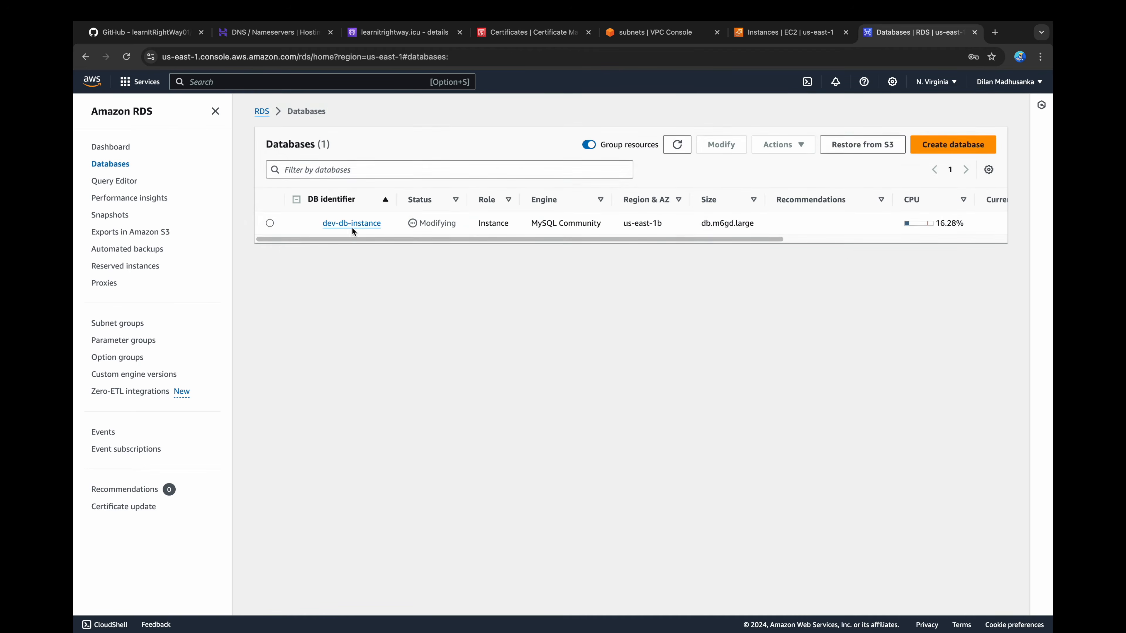
# Step: Open the dev-db-instance details, then find the commands for connecting to RDS via SSH in the GitHub README
pyautogui.click(350, 224)
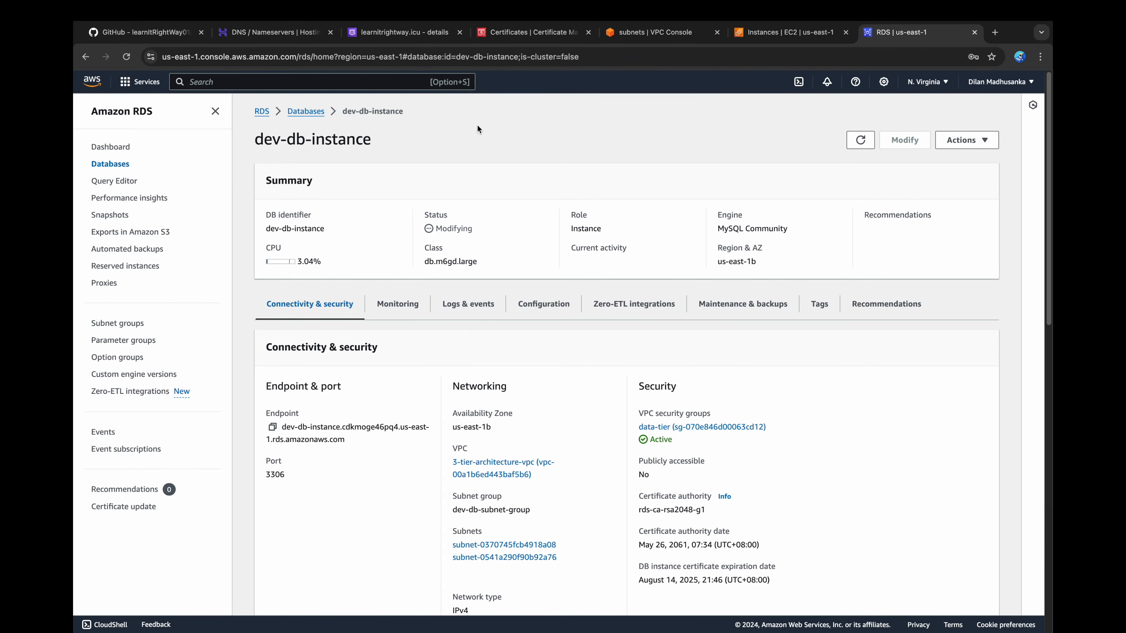
pyautogui.click(166, 33)
pyautogui.scroll(-20, 558, 425)
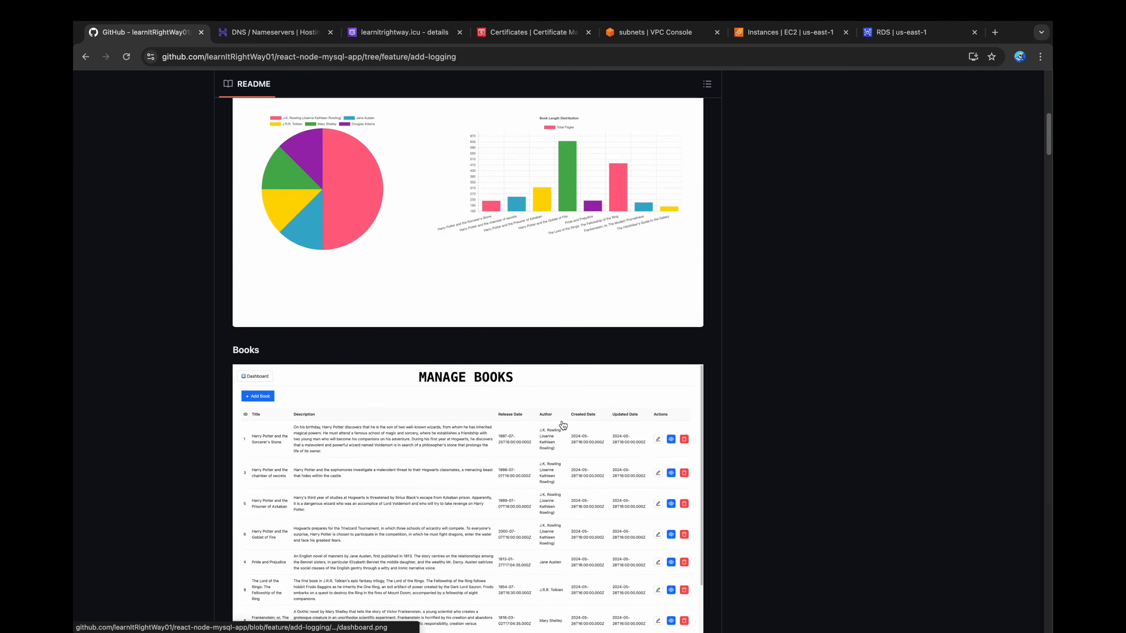
pyautogui.scroll(-20, 562, 424)
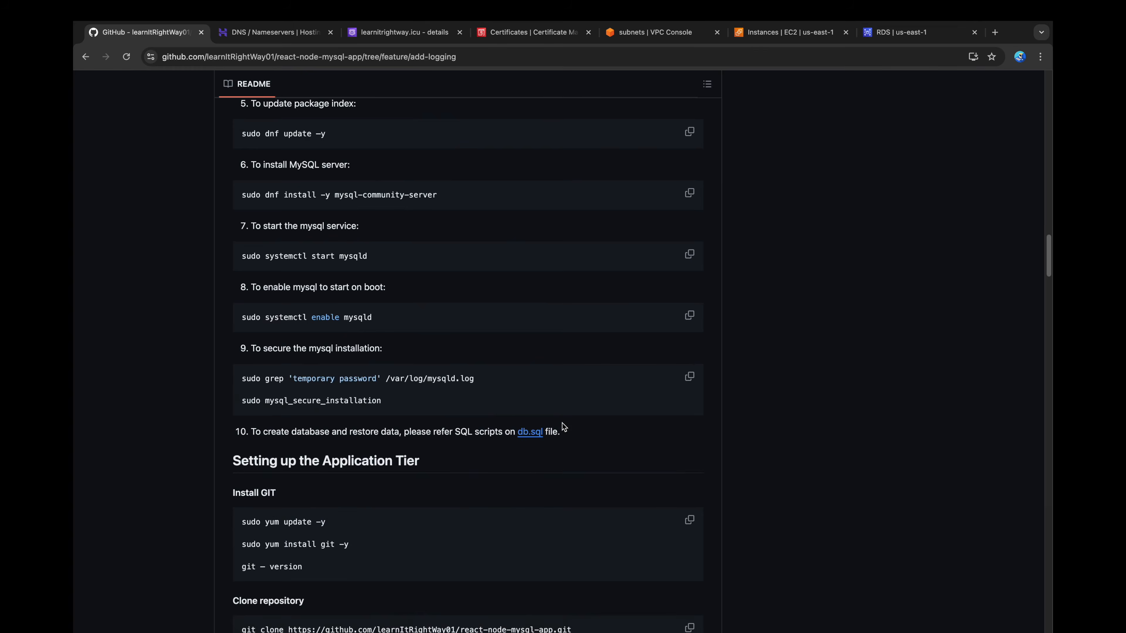
pyautogui.scroll(-15, 562, 426)
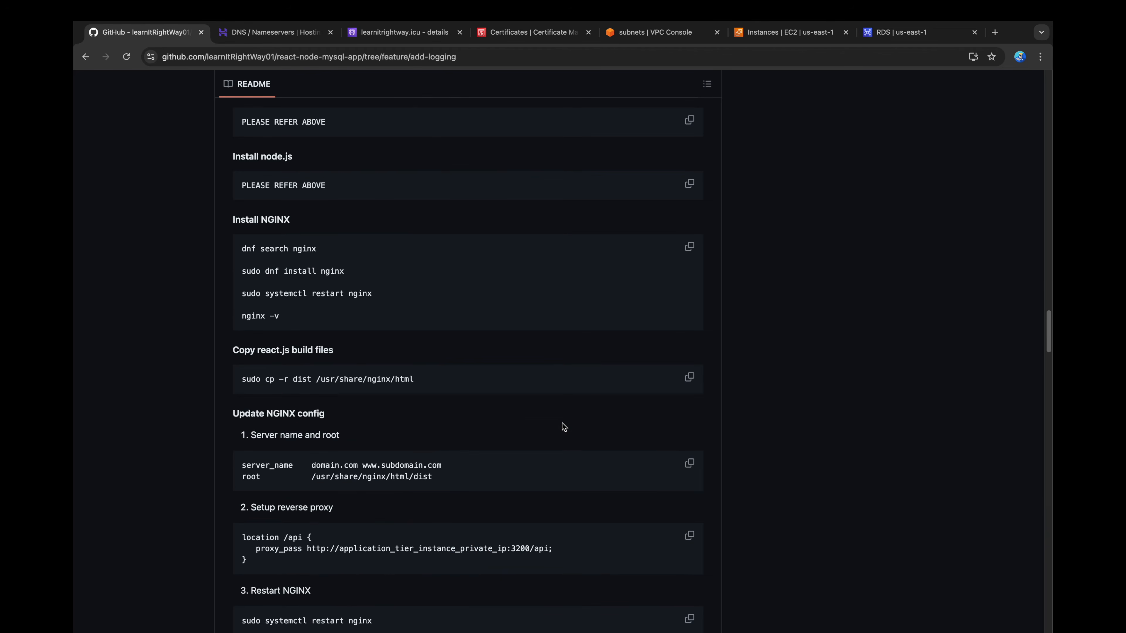
pyautogui.scroll(-8, 562, 423)
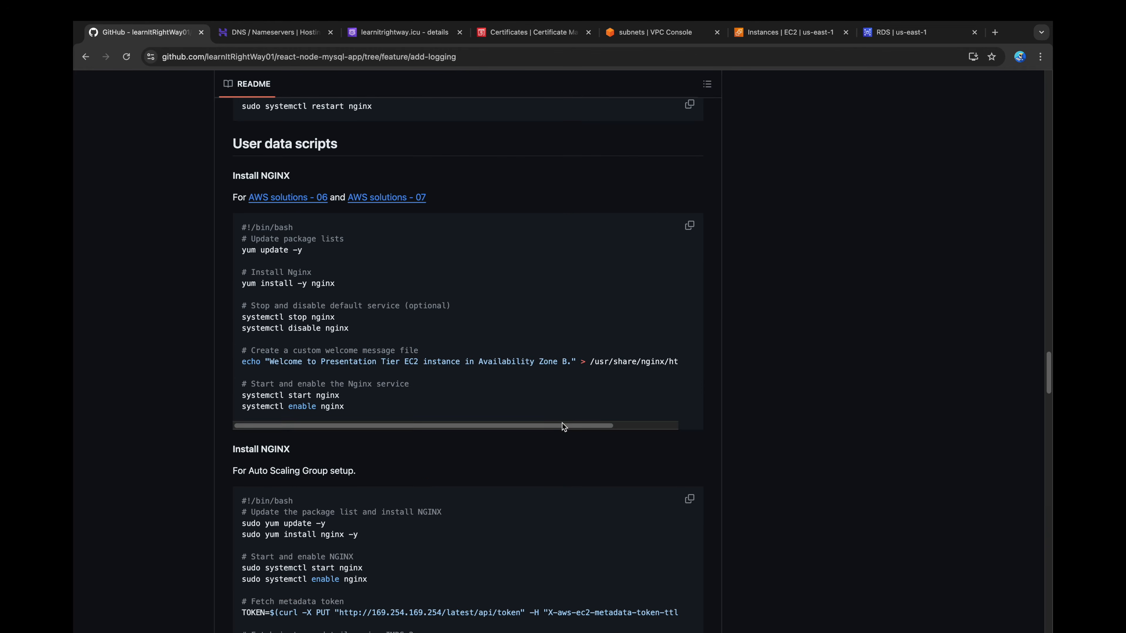
pyautogui.scroll(-10, 562, 427)
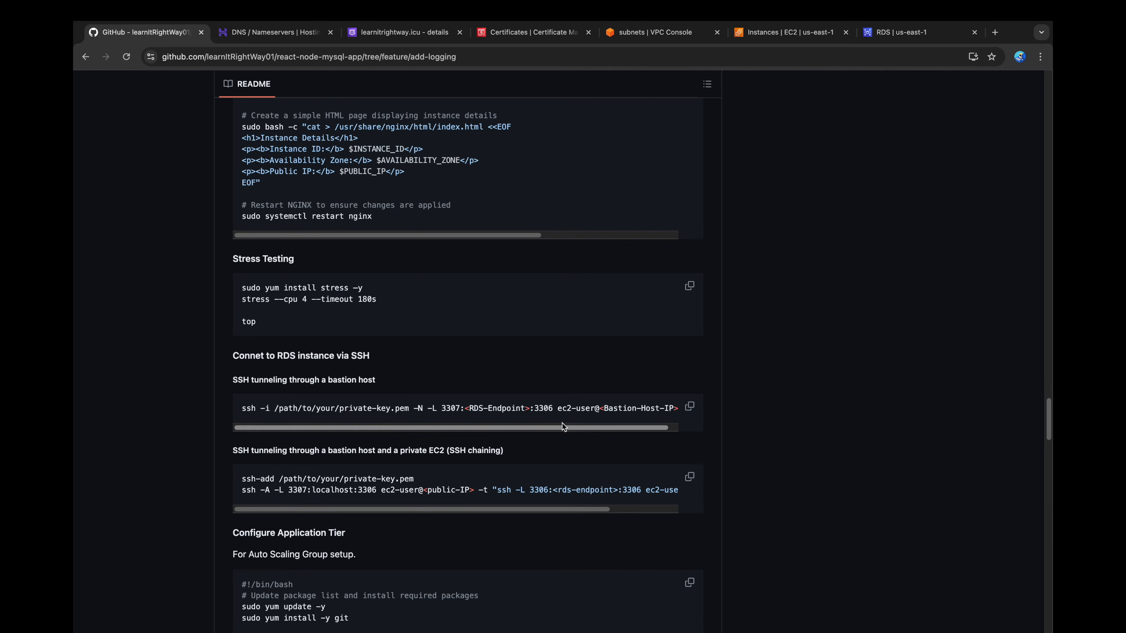
# Step: In the terminal, add the ~/.ssh/3-tier-architecture.pem key to the SSH agent with ssh-add
pyautogui.write('ssh')
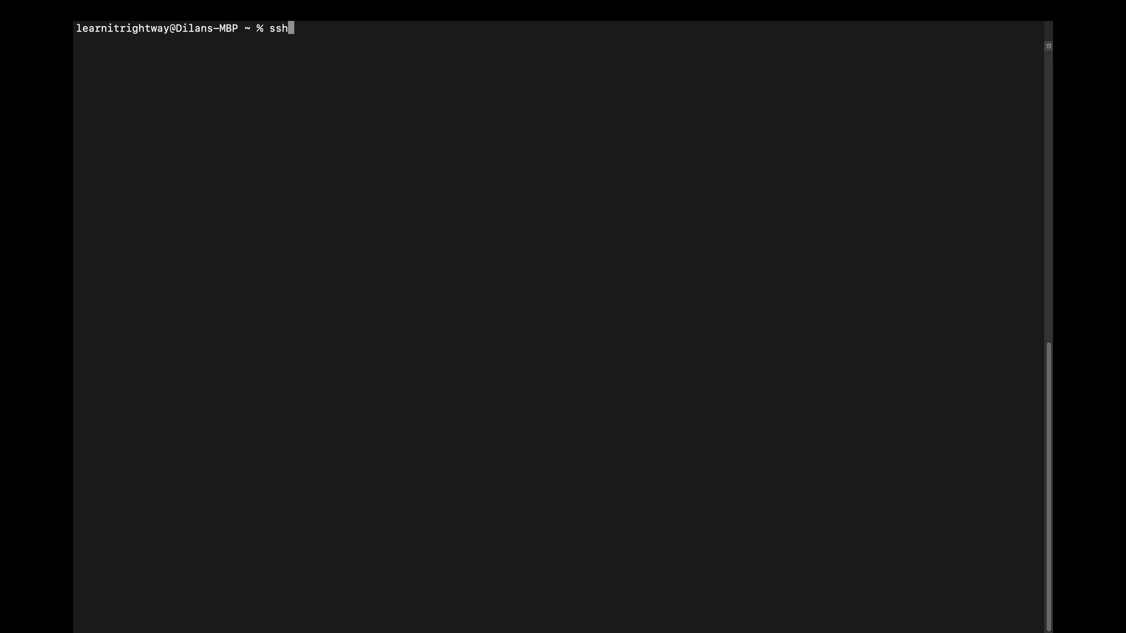
pyautogui.write('-add ~/.ssh/3')
pyautogui.press('Tab')
pyautogui.press('Return')
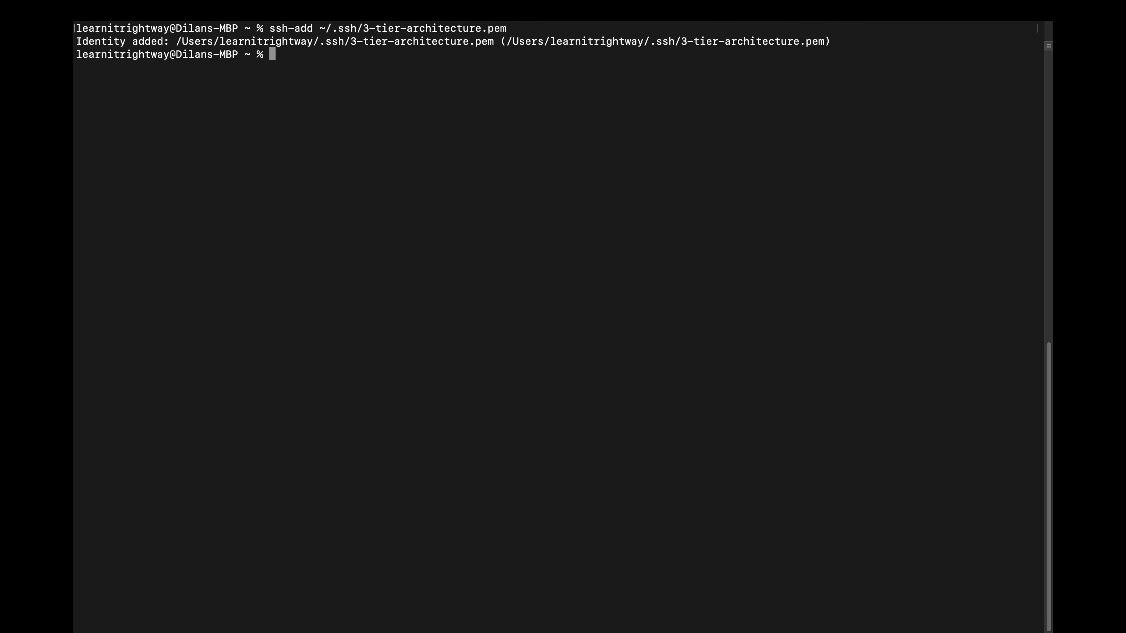
# Step: Open an SSH tunnel with -N -L from local port 3307 to the dev-db-instance endpoint on 3306, through ec2-user at the Bastion Host's public DNS
pyautogui.write('ssh -N -L 3307:')
pyautogui.write('dev-db-instance.cdkmoge46pq4.us-east-1.rds.amazonaws.com')
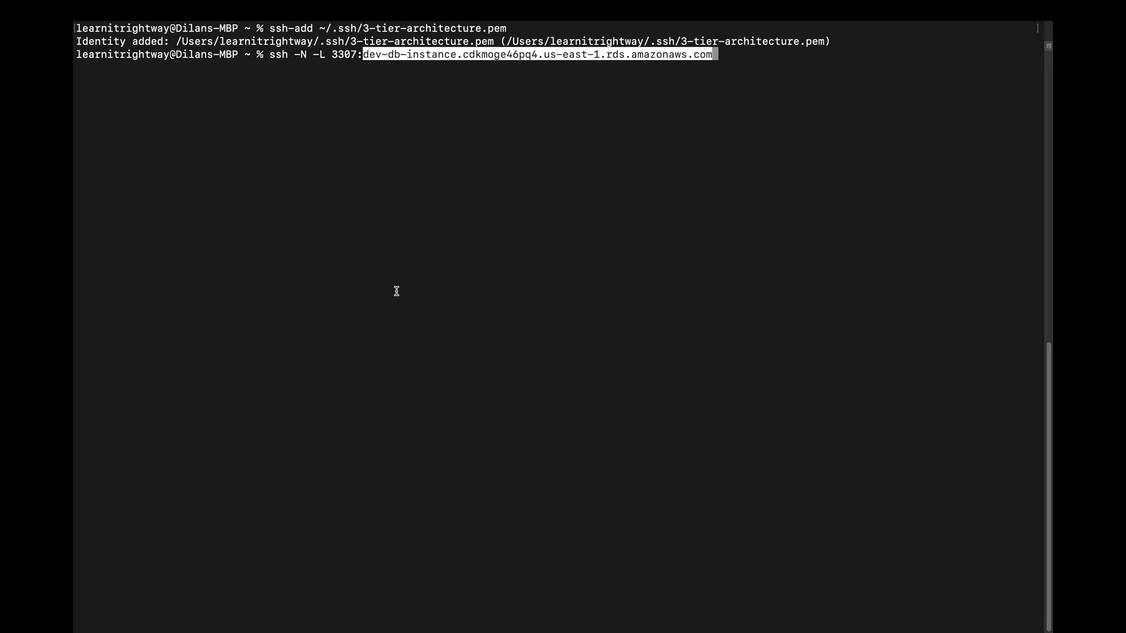
pyautogui.write(':3306')
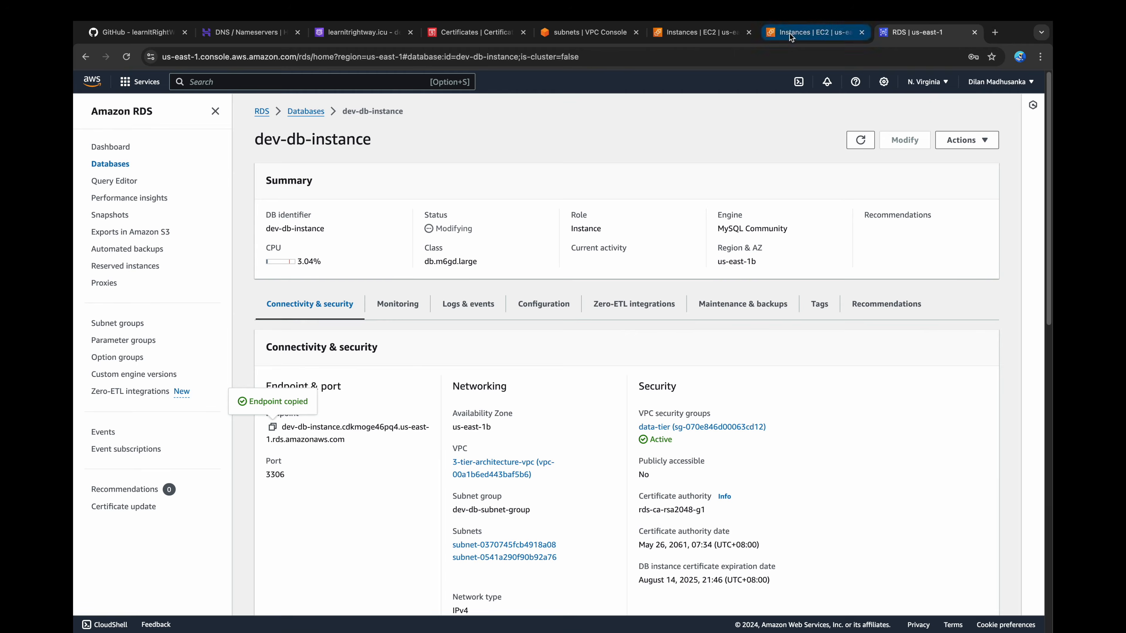
pyautogui.click(794, 32)
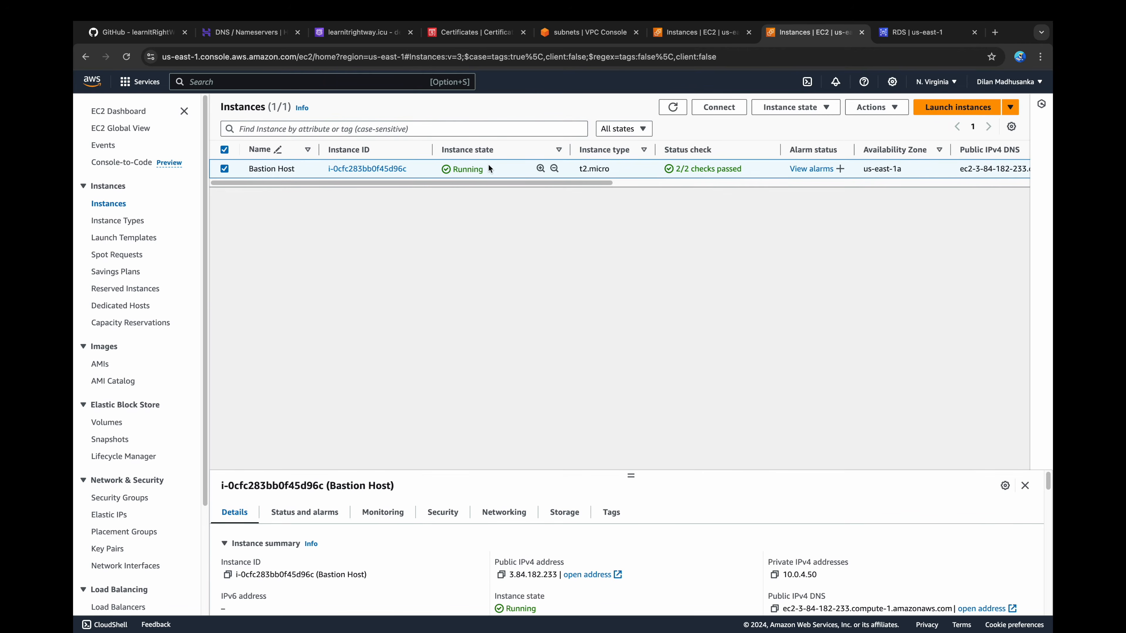
pyautogui.click(718, 107)
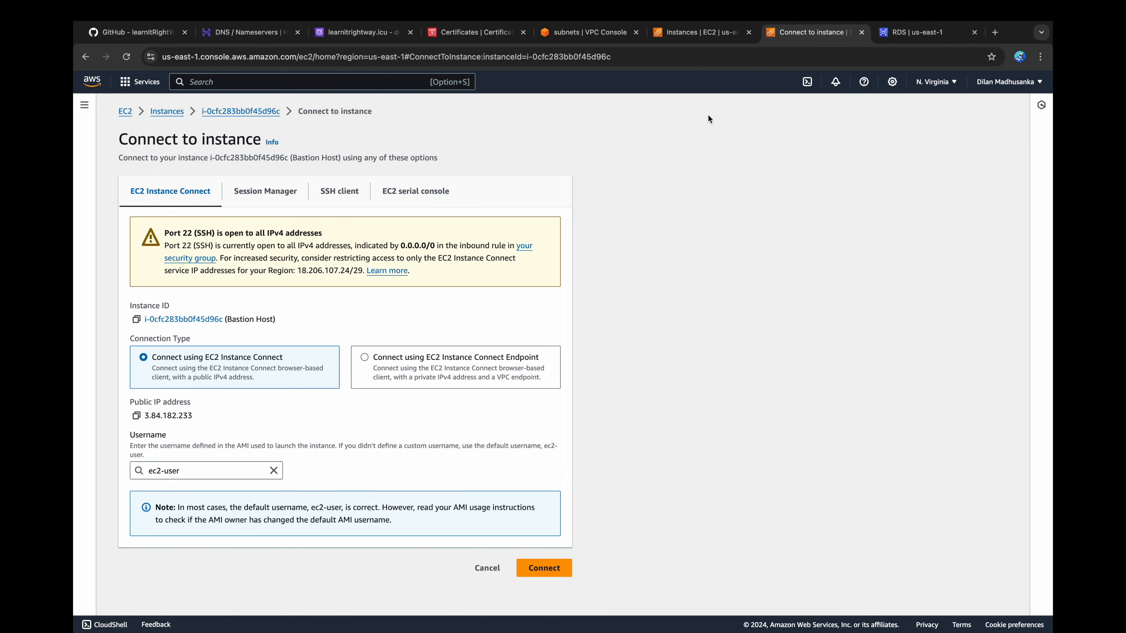
pyautogui.click(354, 192)
pyautogui.moveTo(258, 376); pyautogui.dragTo(537, 391)
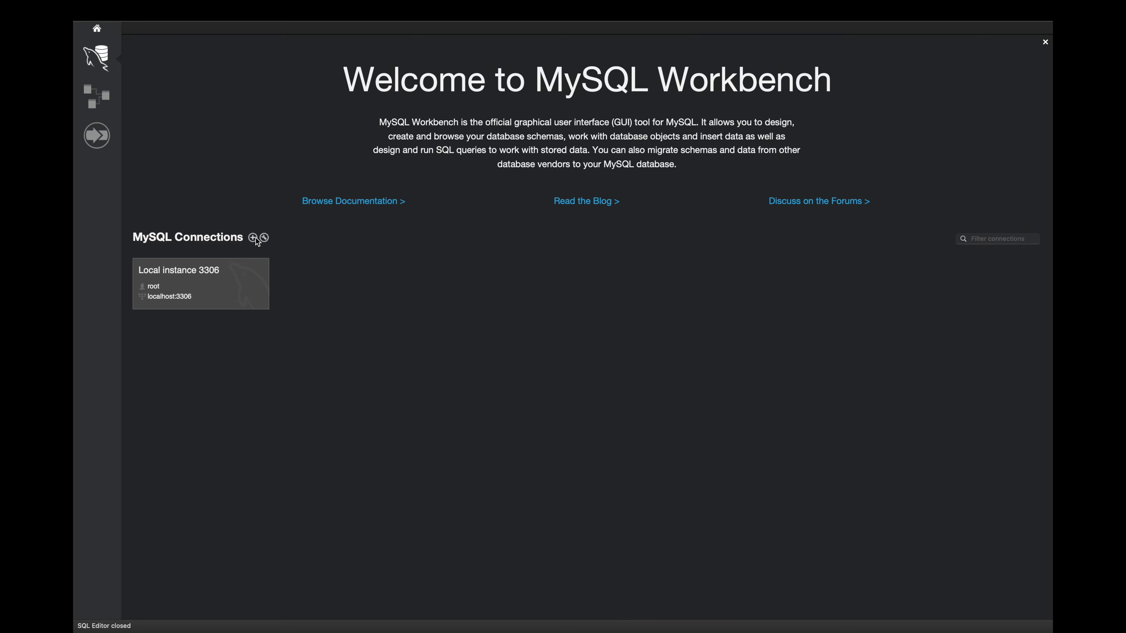
# Step: In MySQL Workbench, set up a new connection named rds-dev-db-admin with port 3307 and username admin
pyautogui.click(253, 238)
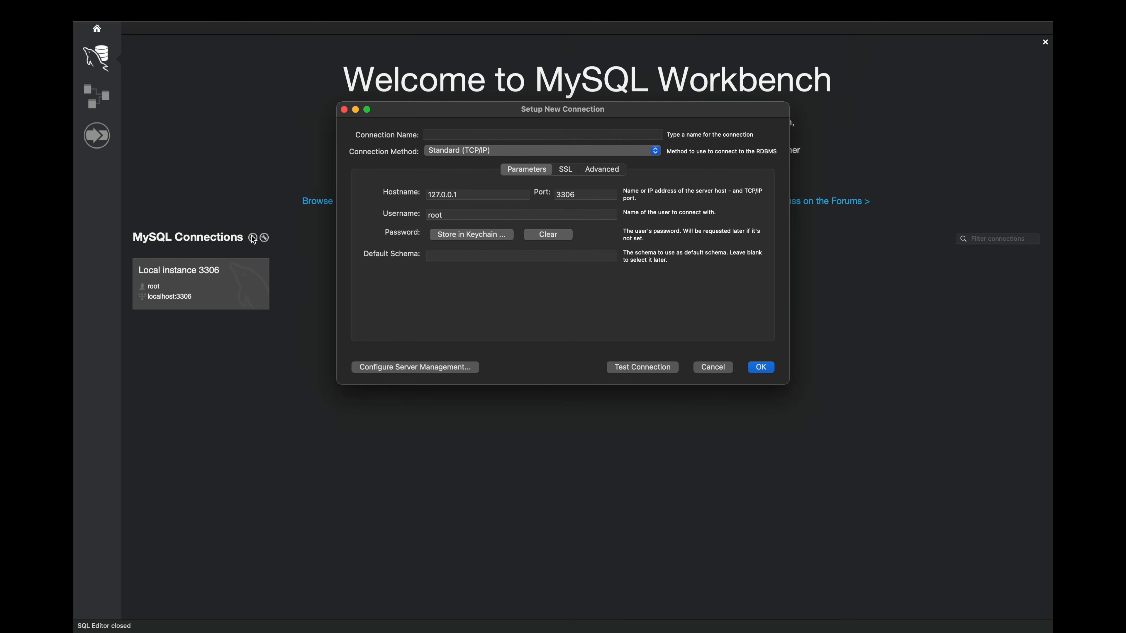
pyautogui.click(456, 135)
pyautogui.write('rds-dev-db-admin')
pyautogui.click(596, 194)
pyautogui.press('BackSpace')
pyautogui.write('7')
pyautogui.doubleClick(482, 214)
pyautogui.write('admin')
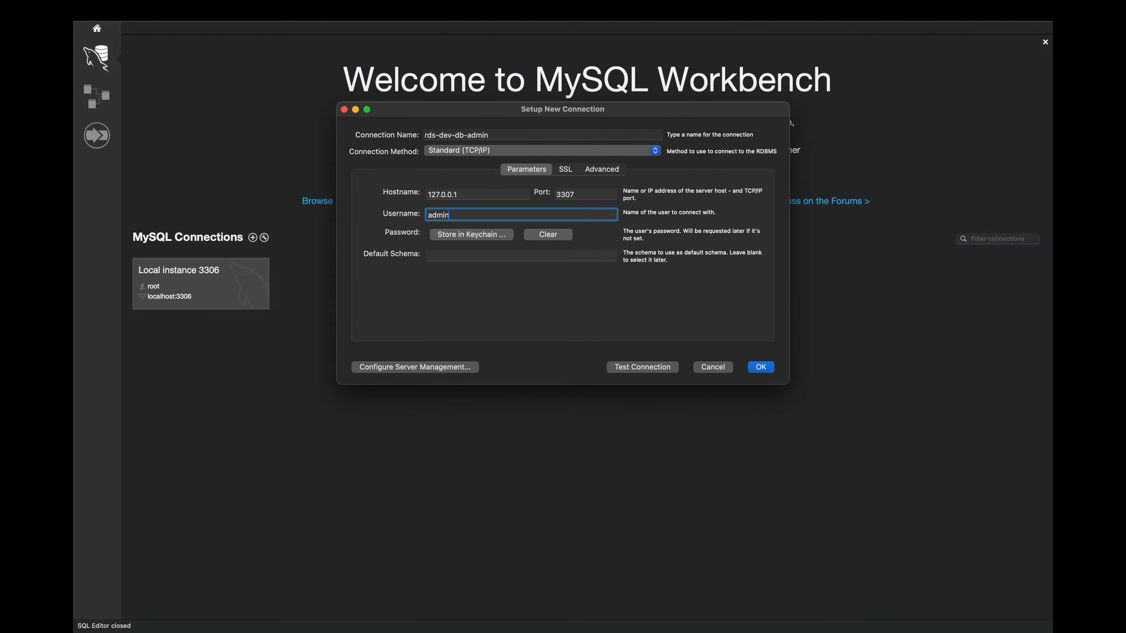
# Step: Store the admin account password in the keychain, test the rds-dev-db-admin connection and save it
pyautogui.click(467, 238)
pyautogui.write('•••••••••••')
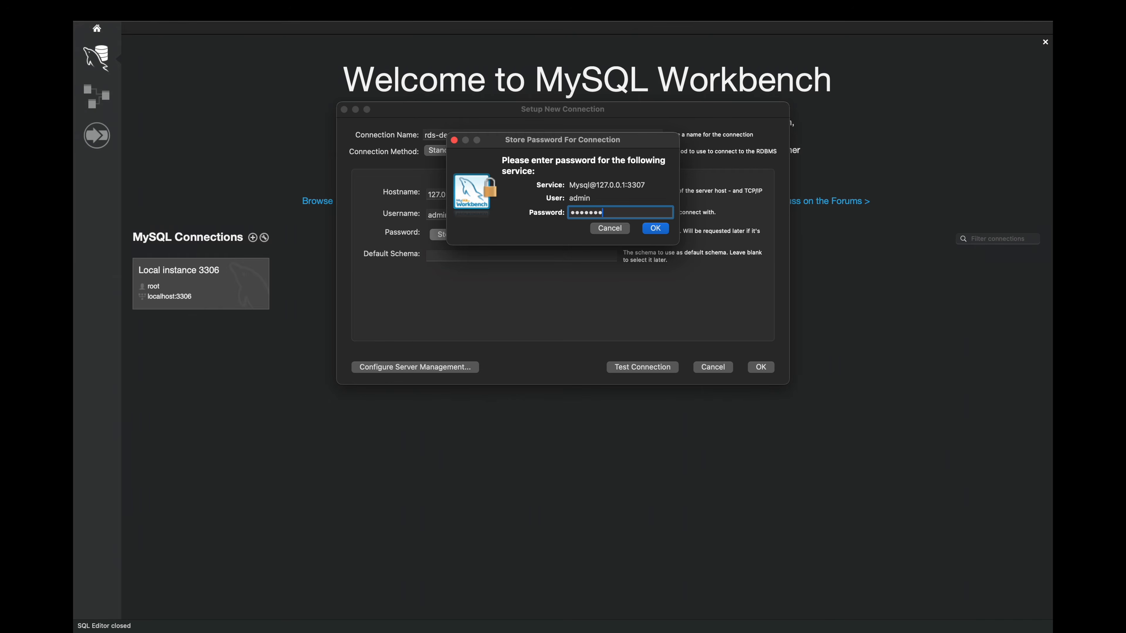
pyautogui.click(651, 229)
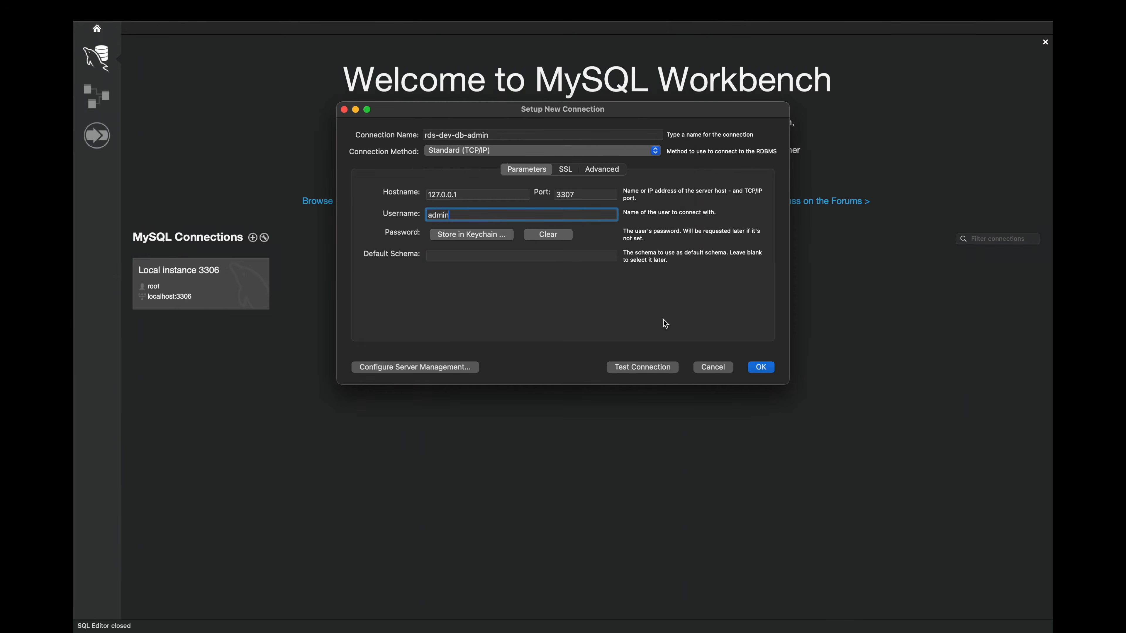
pyautogui.click(657, 366)
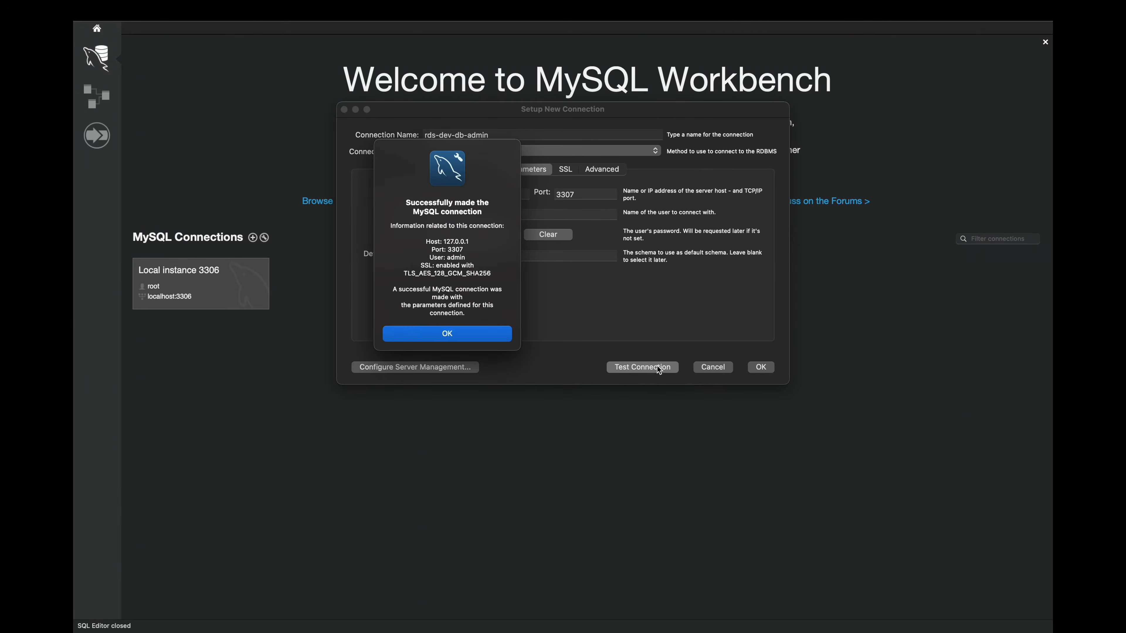
pyautogui.click(506, 339)
pyautogui.click(761, 366)
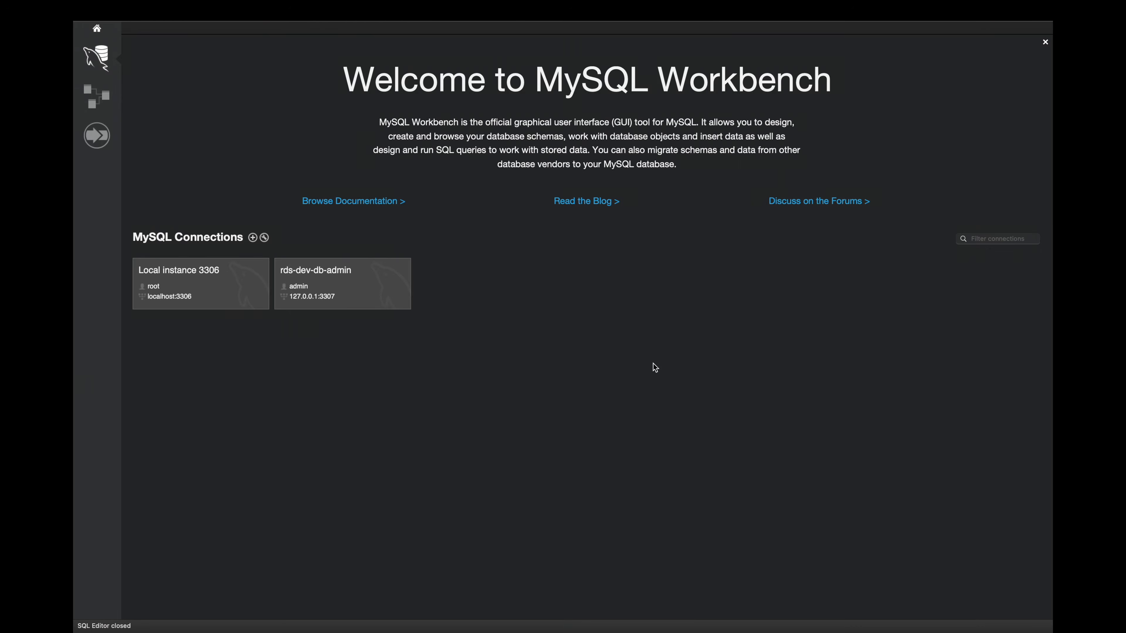
# Step: Open rds-dev-db-admin and copy the Create Database and User statements, including the appuser password, from the repository's backend/db.sql into its query editor
pyautogui.click(363, 284)
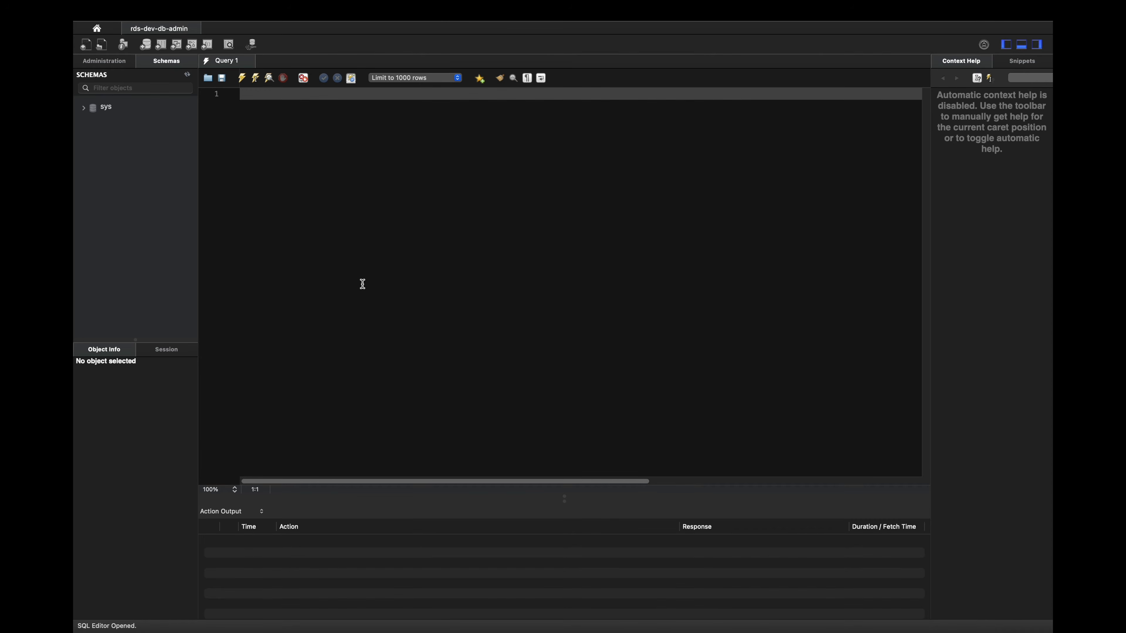
pyautogui.press('super+Tab')
pyautogui.click(146, 38)
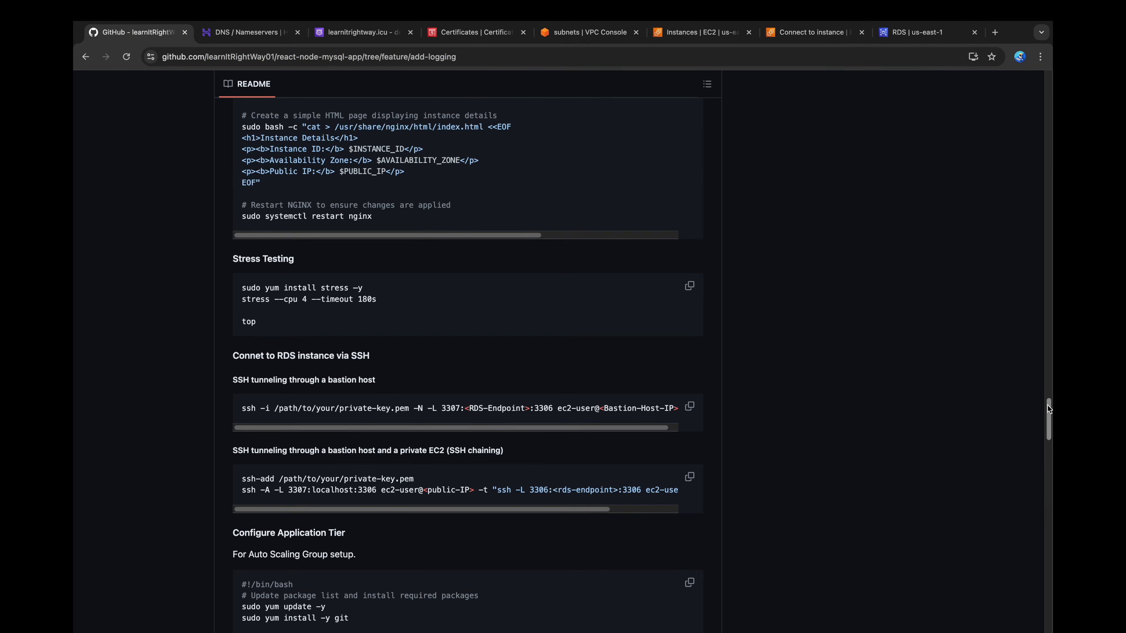
pyautogui.moveTo(1047, 406); pyautogui.dragTo(1048, 78)
pyautogui.click(254, 294)
pyautogui.click(299, 480)
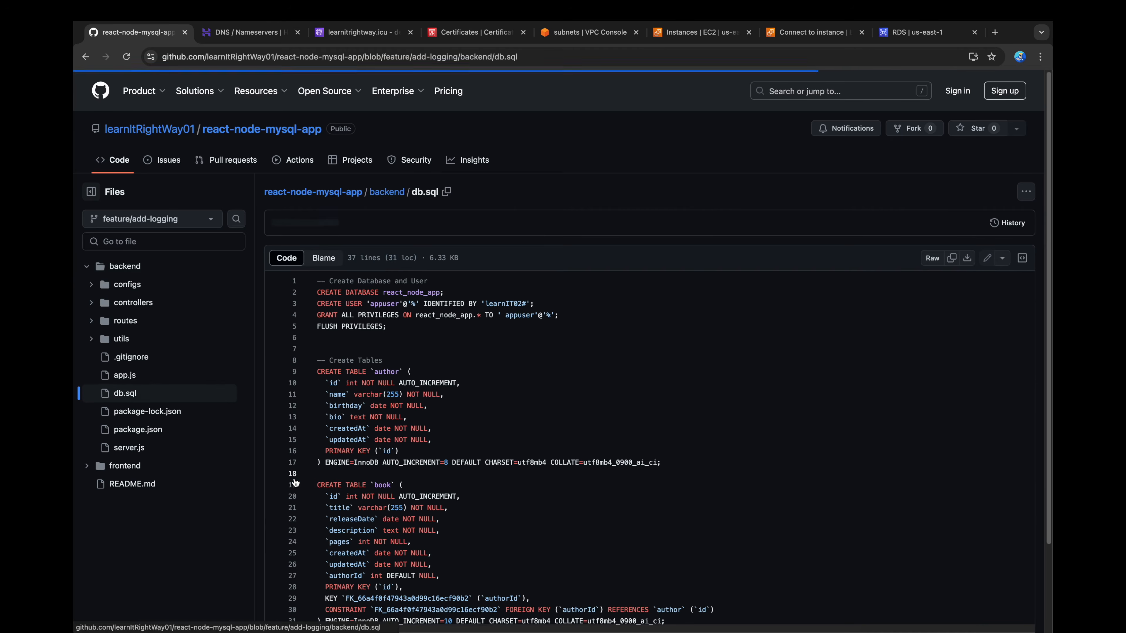
pyautogui.moveTo(391, 327); pyautogui.dragTo(311, 277)
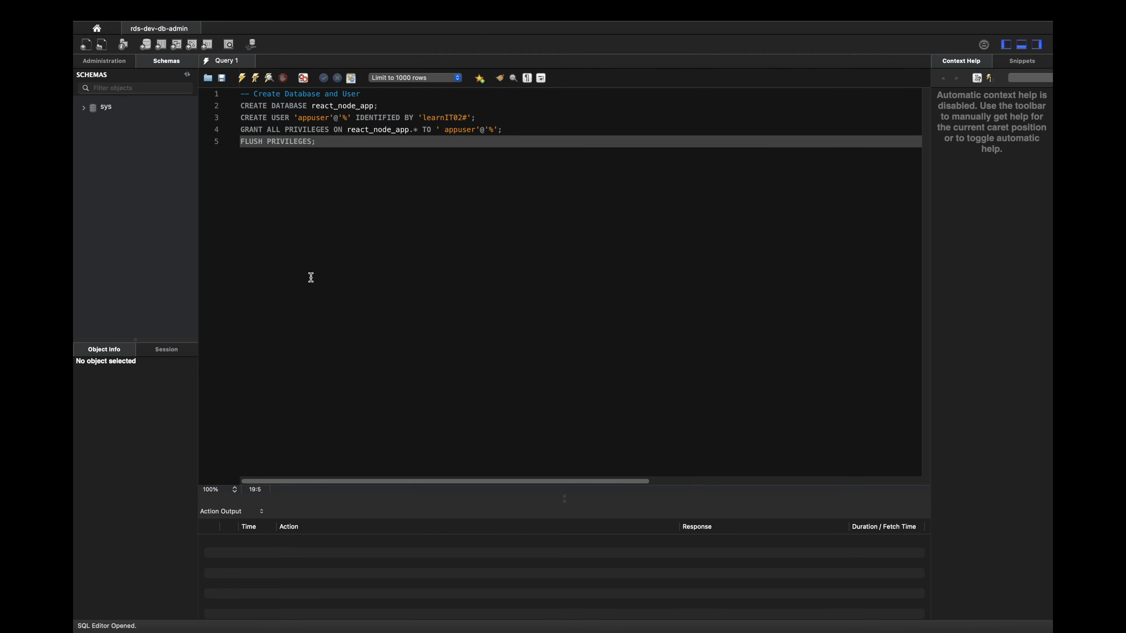
# Step: Run the four statements that create the react_node_app database and appuser, grant the privileges and flush them
pyautogui.moveTo(324, 171); pyautogui.dragTo(240, 106)
pyautogui.press('super+shift+Return')
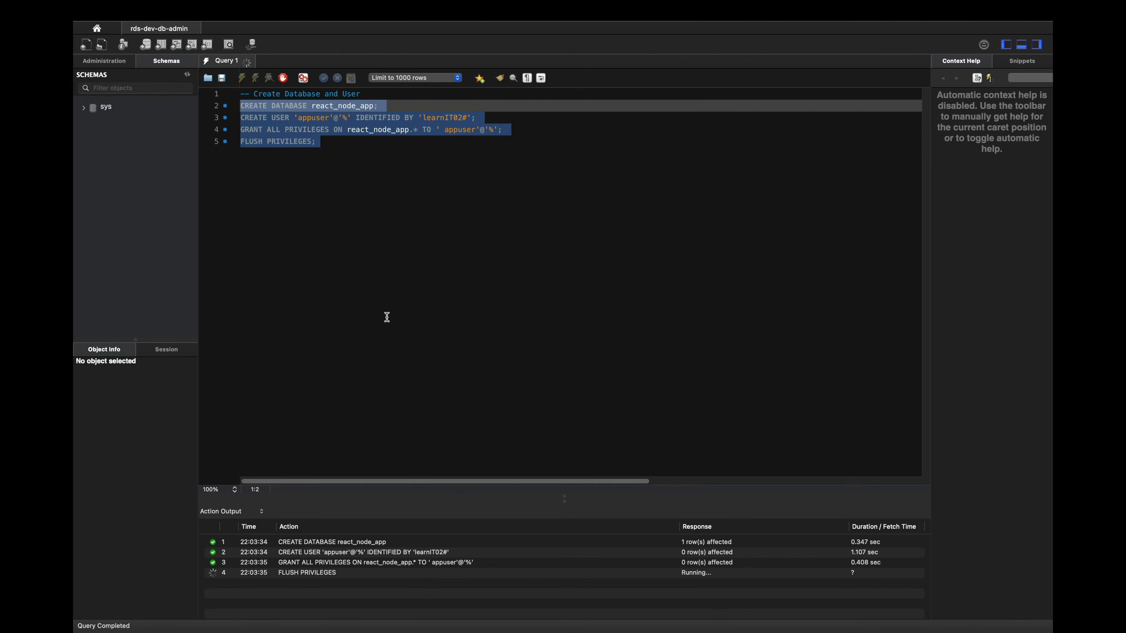
pyautogui.click(387, 317)
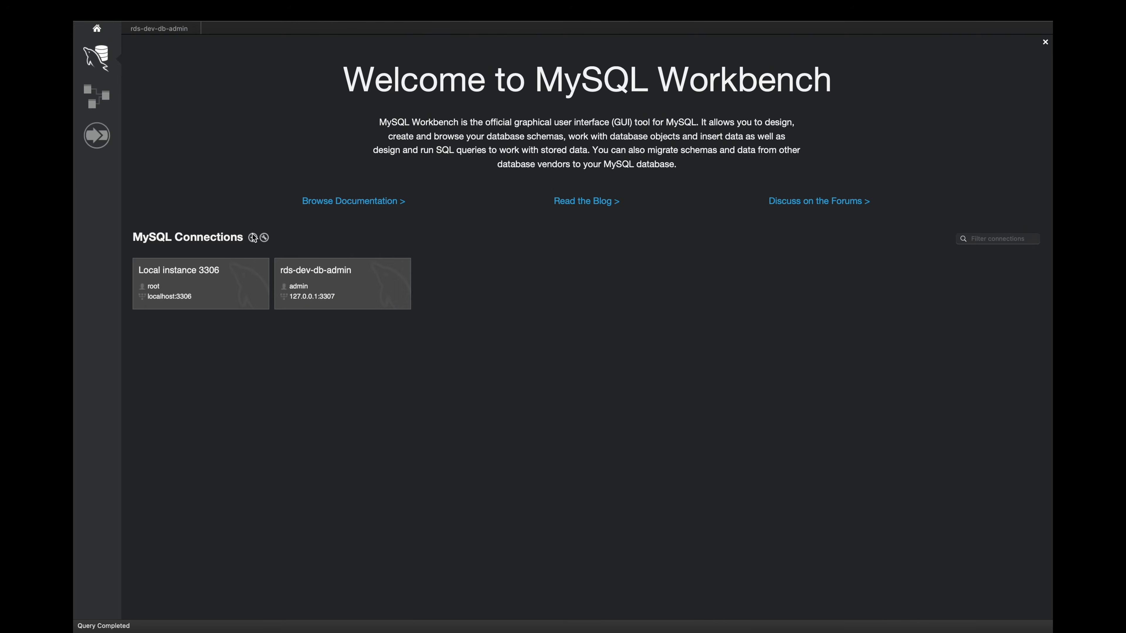
# Step: Set up another MySQL connection named rds-dev-db-appuser with port 3307 and username appuser
pyautogui.click(252, 237)
pyautogui.click(439, 133)
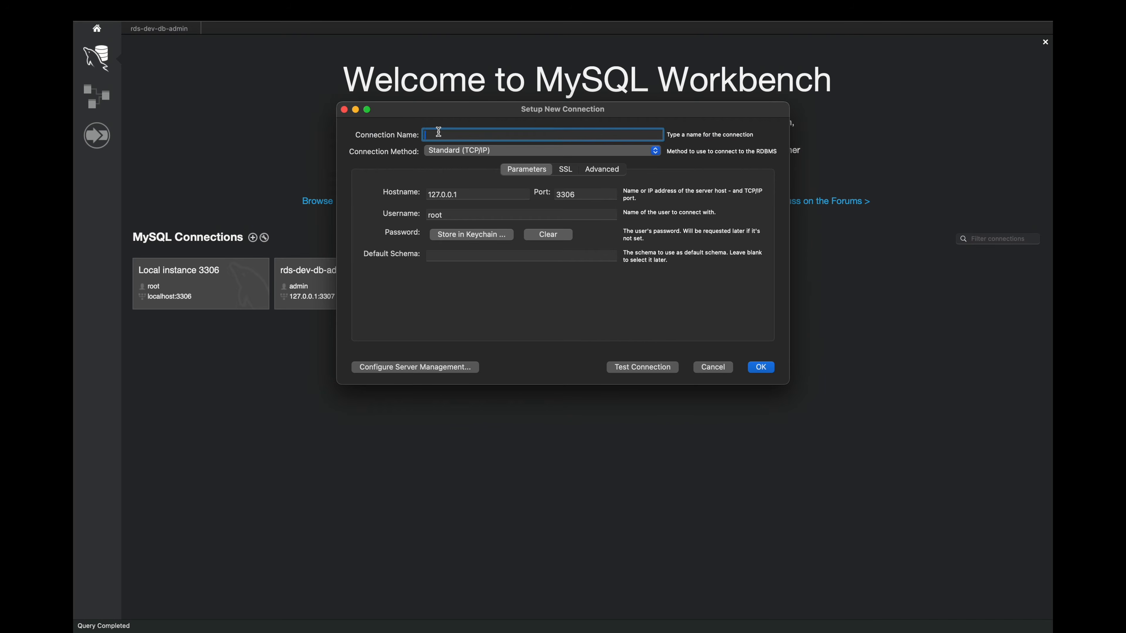
pyautogui.write('rds-dev-db-appuser')
pyautogui.click(585, 196)
pyautogui.press('BackSpace')
pyautogui.write('7')
pyautogui.doubleClick(439, 216)
pyautogui.write('appuser')
# Step: Store the appuser password in the keychain, test the rds-dev-db-appuser connection and save it
pyautogui.click(450, 239)
pyautogui.write('••••••••••')
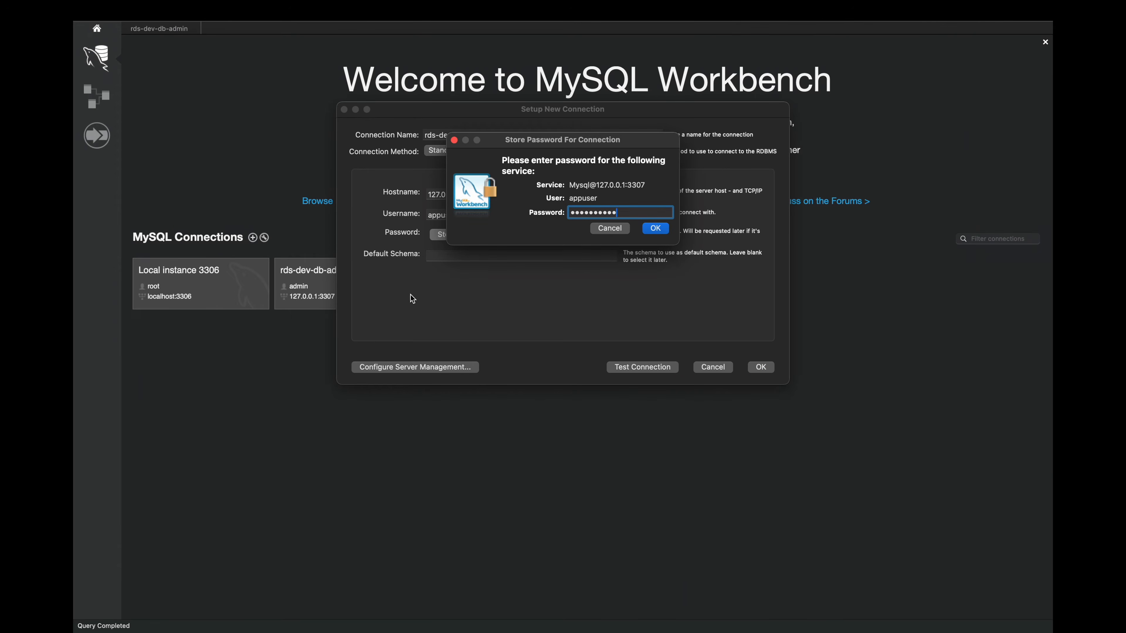
pyautogui.click(650, 230)
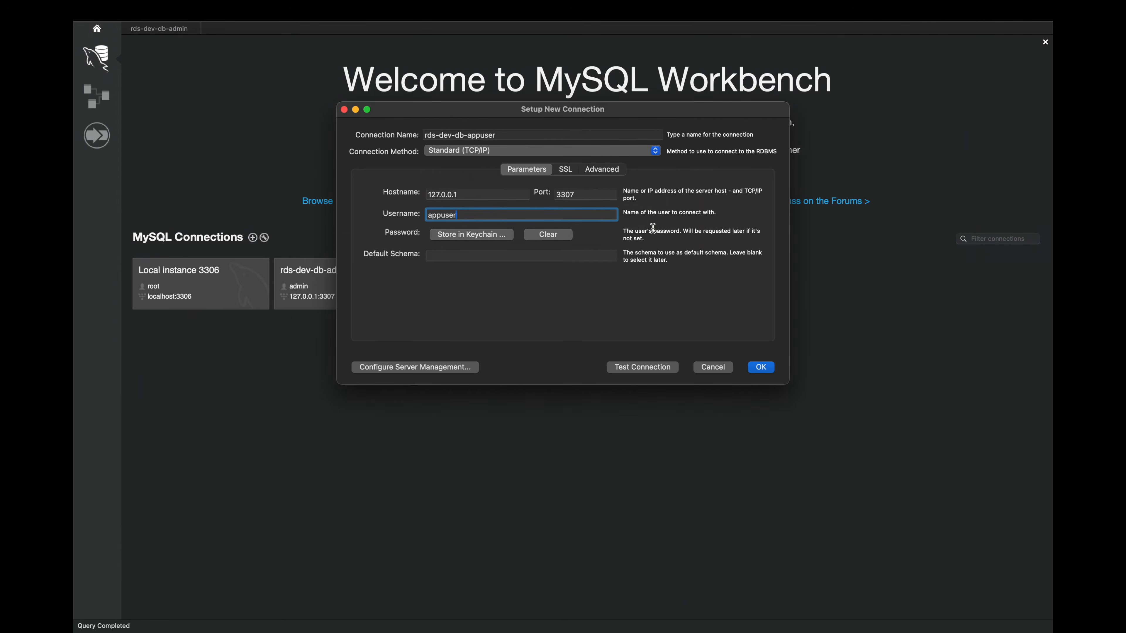
pyautogui.click(680, 371)
pyautogui.click(483, 334)
pyautogui.click(761, 368)
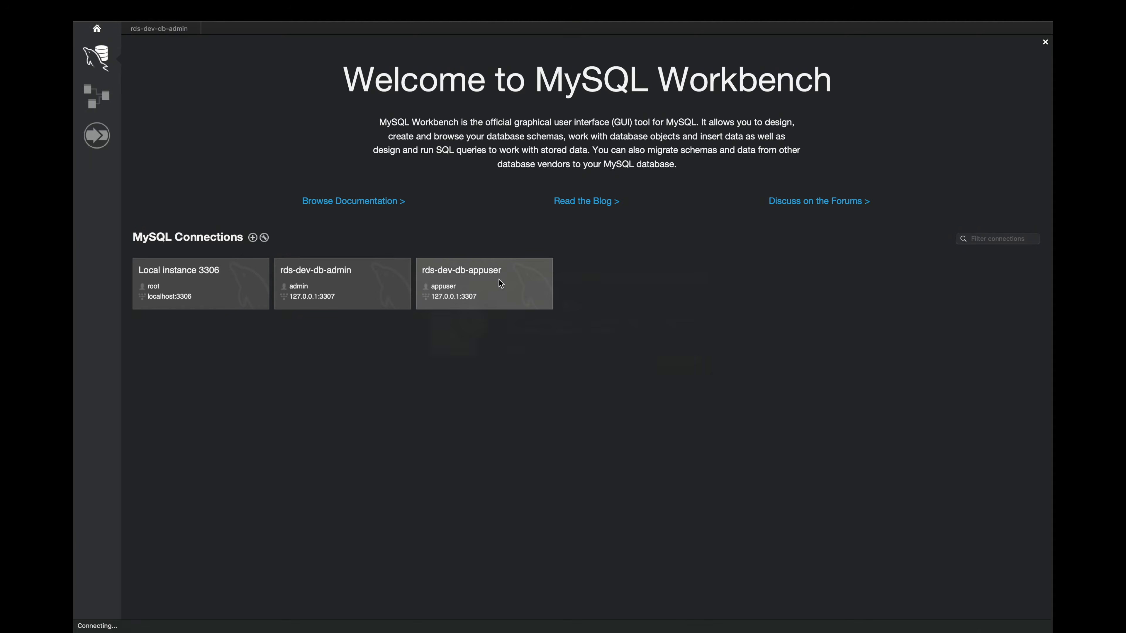
# Step: Open rds-dev-db-appuser and copy the Create Tables and Restore Data statements from db.sql into its query editor
pyautogui.click(499, 280)
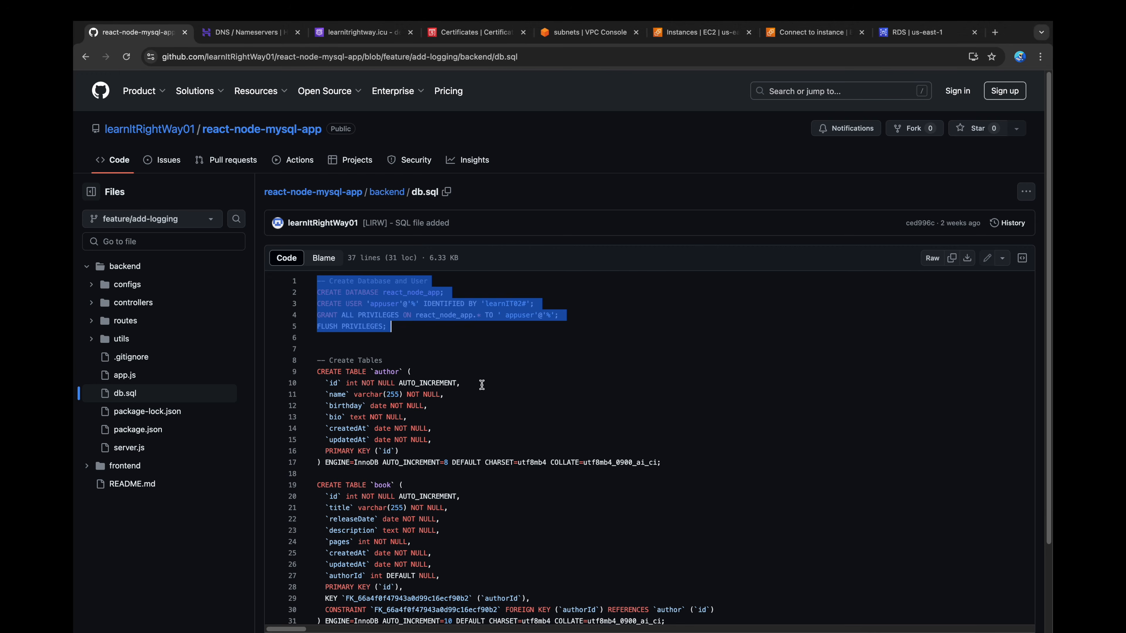
pyautogui.moveTo(326, 359); pyautogui.dragTo(428, 595)
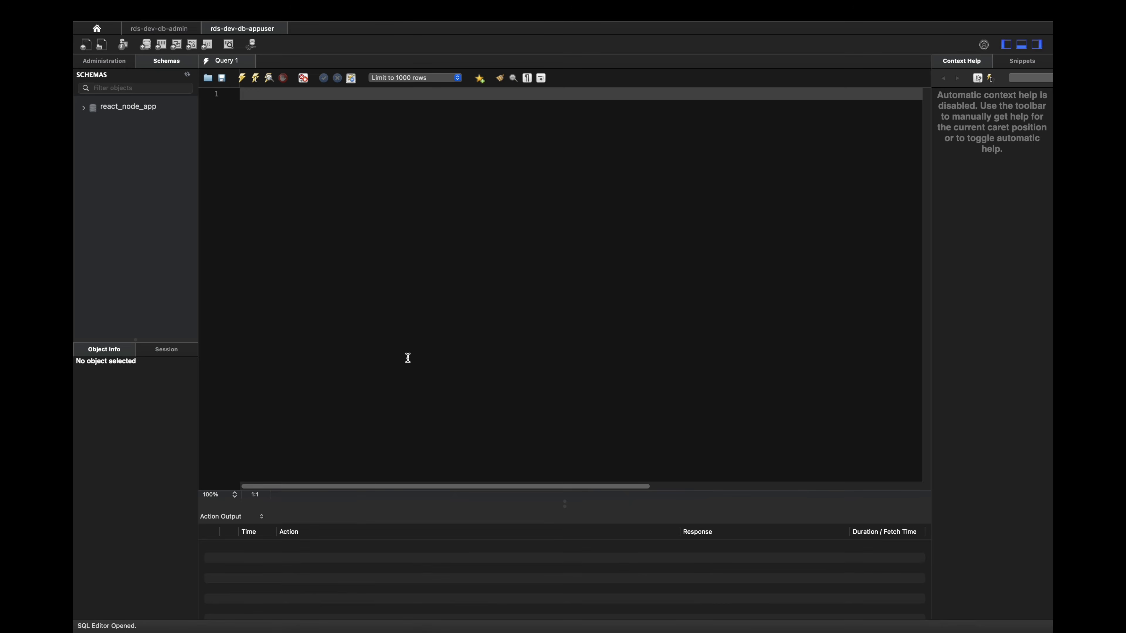
pyautogui.press('super+v')
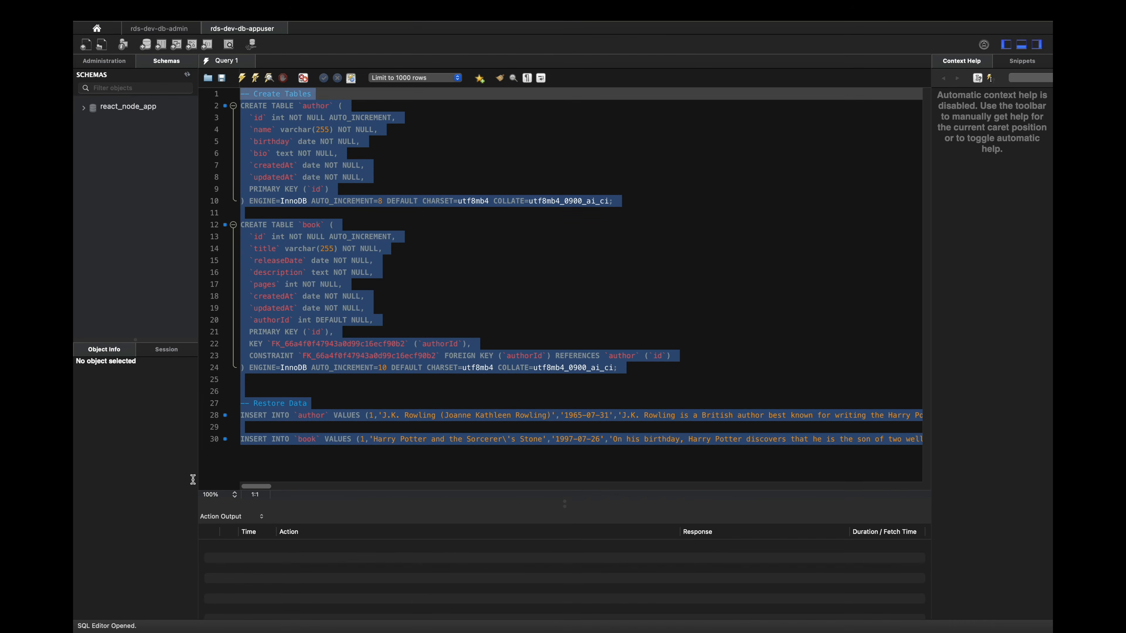
# Step: Insert the statement USE react_node_app; above the Create Tables section of the script
pyautogui.click(266, 148)
pyautogui.click(241, 93)
pyautogui.press('Return')
pyautogui.press('Return')
pyautogui.press('Up')
pyautogui.press('Up')
pyautogui.write('USE react_node_app;')
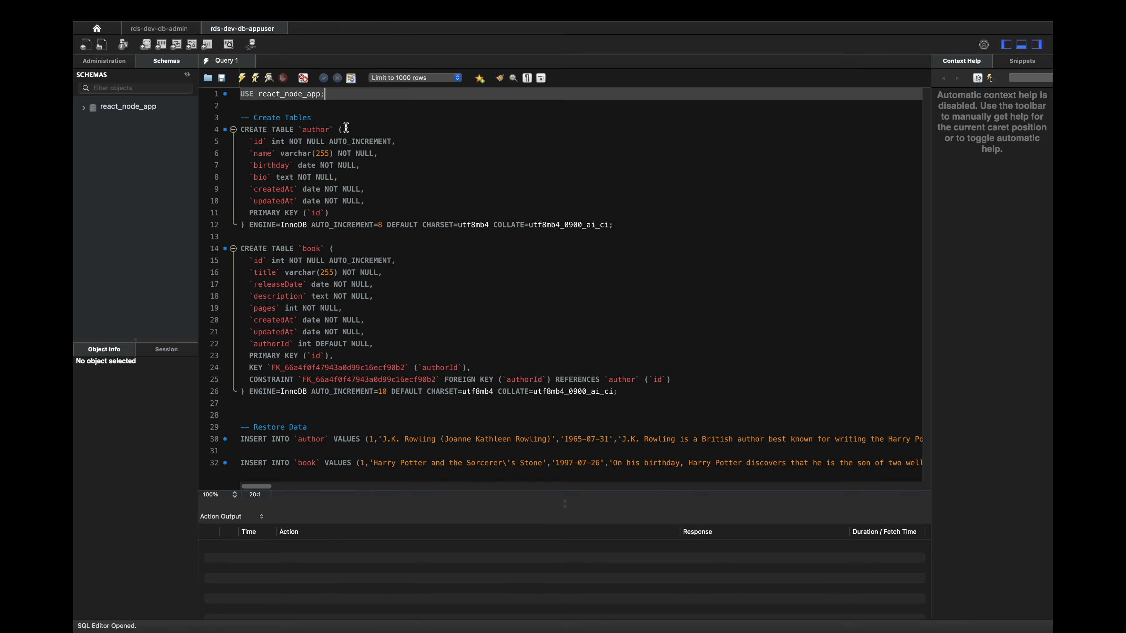
# Step: Run the whole script to create the author and book tables and restore their data
pyautogui.press('super+a')
pyautogui.click(243, 78)
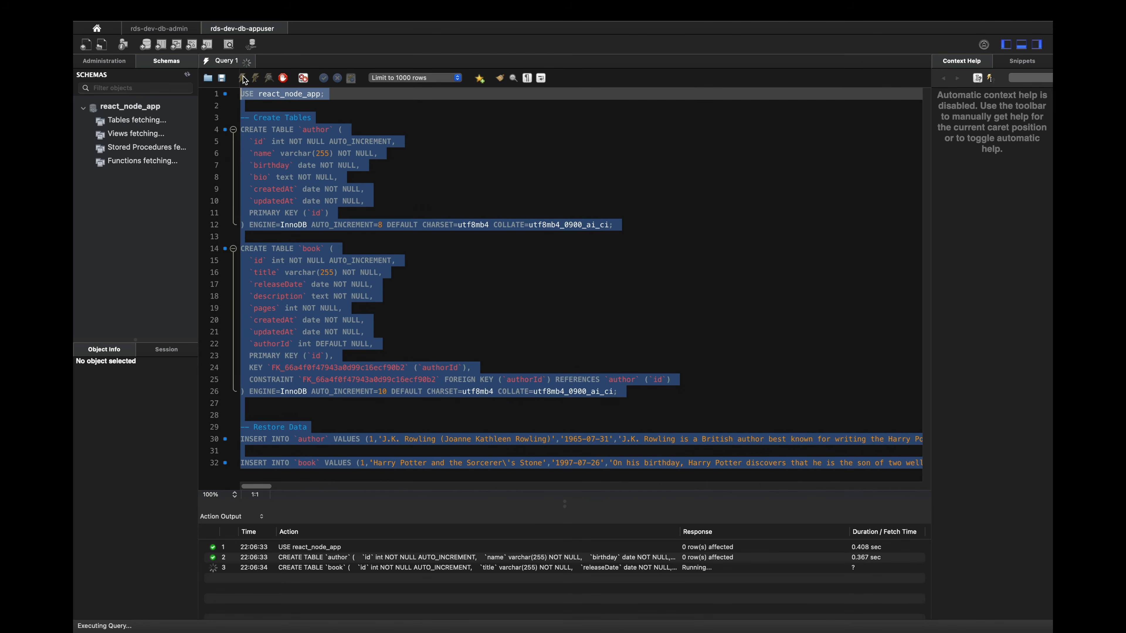
pyautogui.click(270, 98)
# Step: Expand the tables of react_node_app and examine the rows of the author and book tables
pyautogui.click(91, 122)
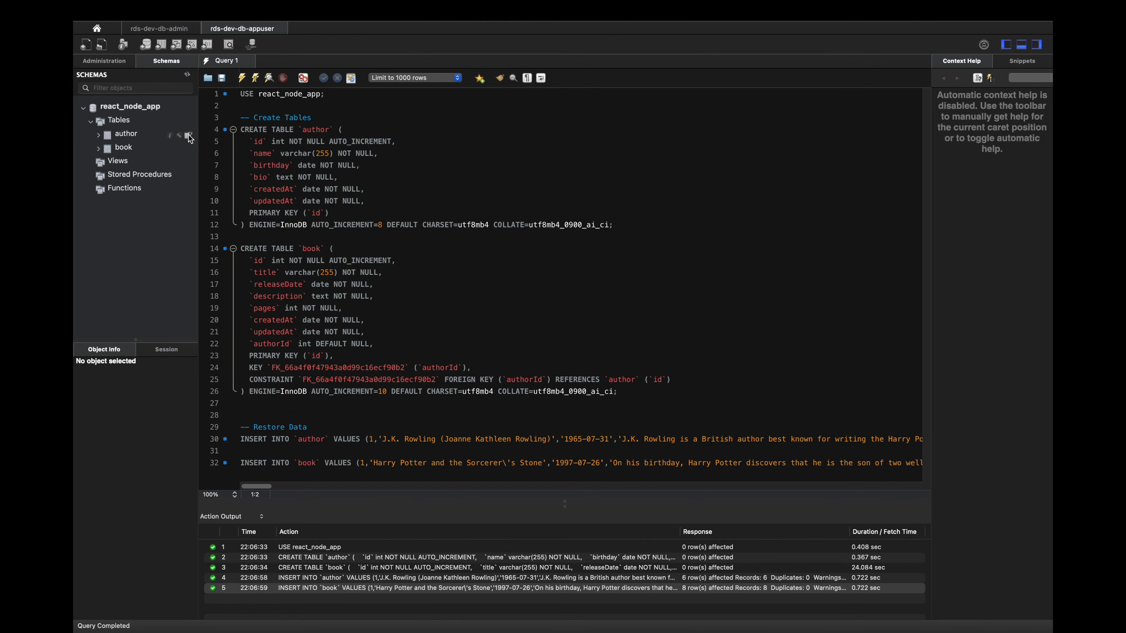
pyautogui.click(189, 136)
pyautogui.click(188, 149)
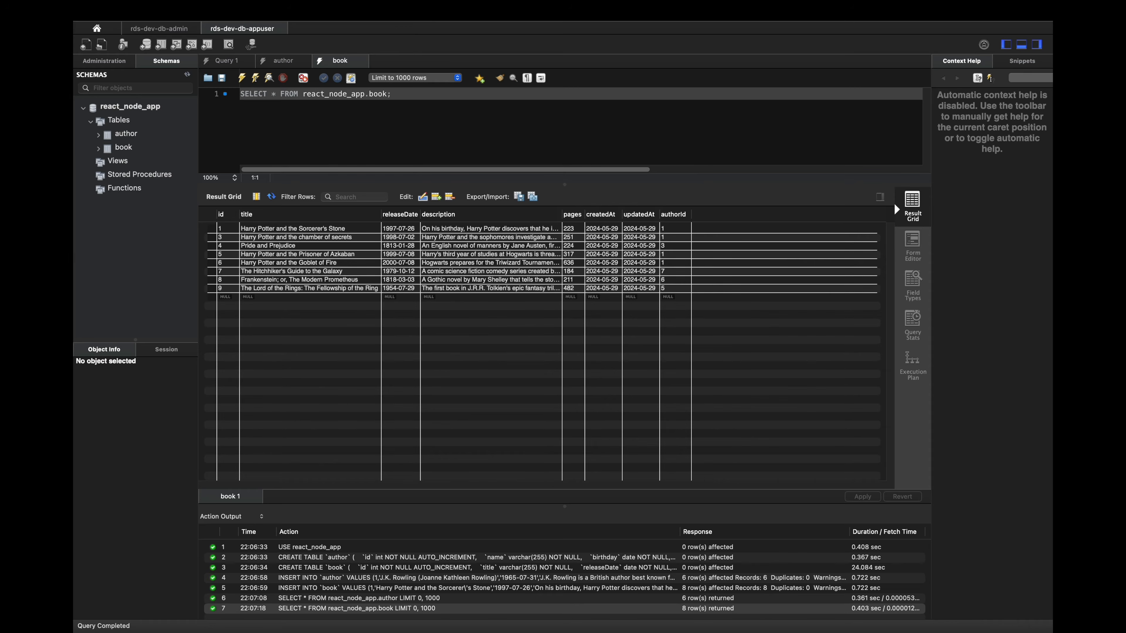
pyautogui.press('super+Tab')
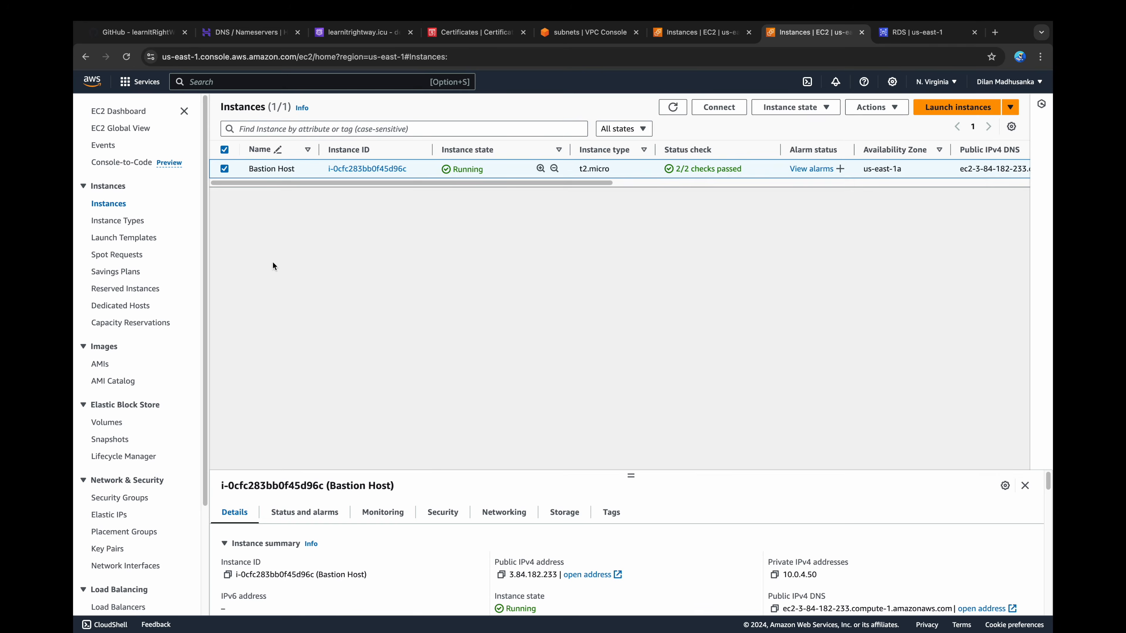
# Step: Start a launch template named presentation-tier-lt with the version description "version 01" and enable the EC2 Auto Scaling guidance
pyautogui.click(133, 240)
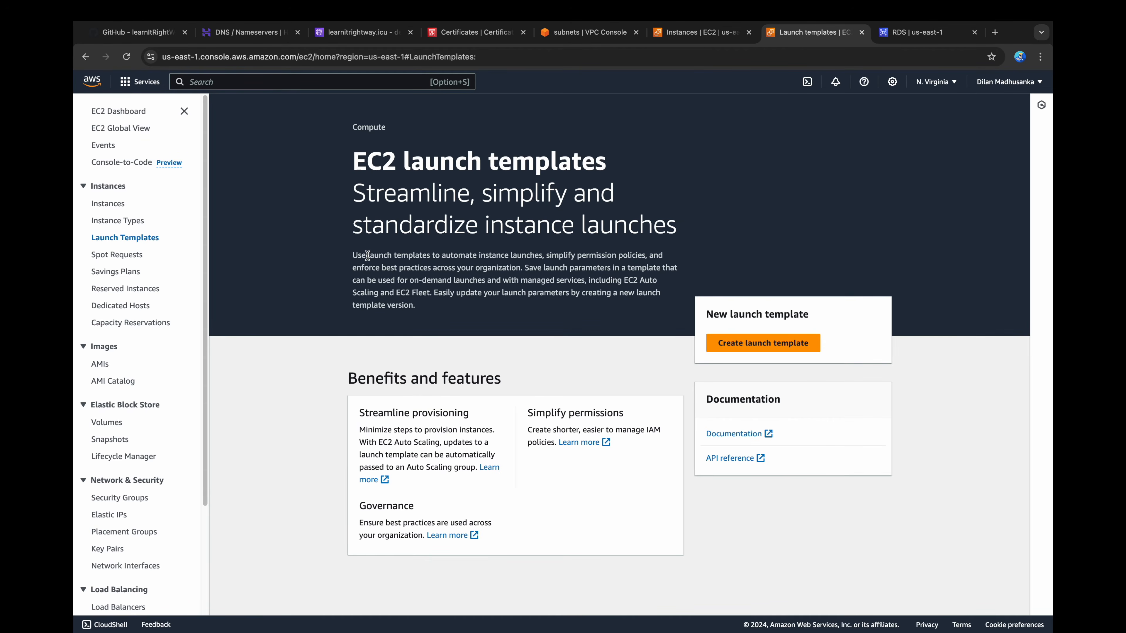
pyautogui.click(758, 344)
pyautogui.write('presentation-tier-lt')
pyautogui.click(397, 319)
pyautogui.write('version 01')
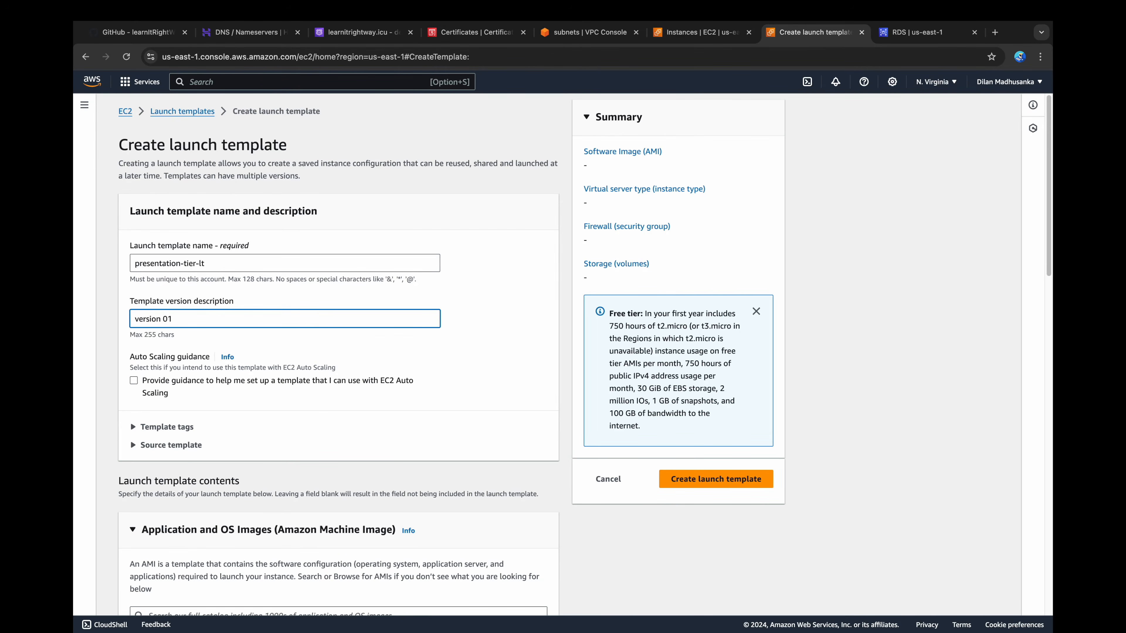
pyautogui.click(213, 384)
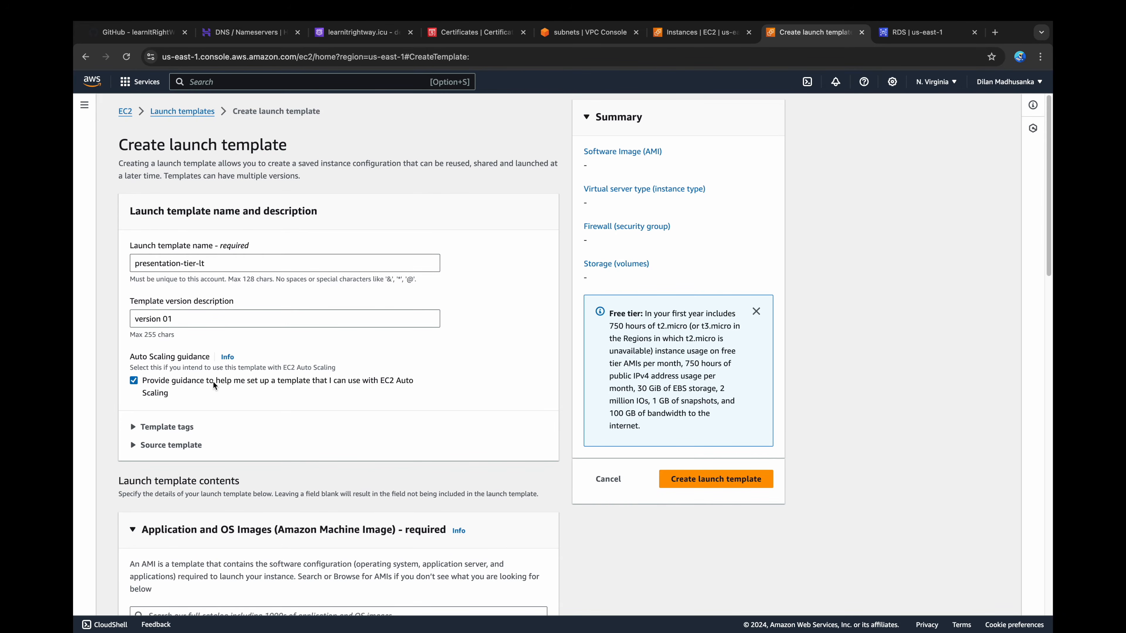
# Step: Choose Amazon Linux from the Quick Start images as the launch template's machine image
pyautogui.scroll(-5, 212, 382)
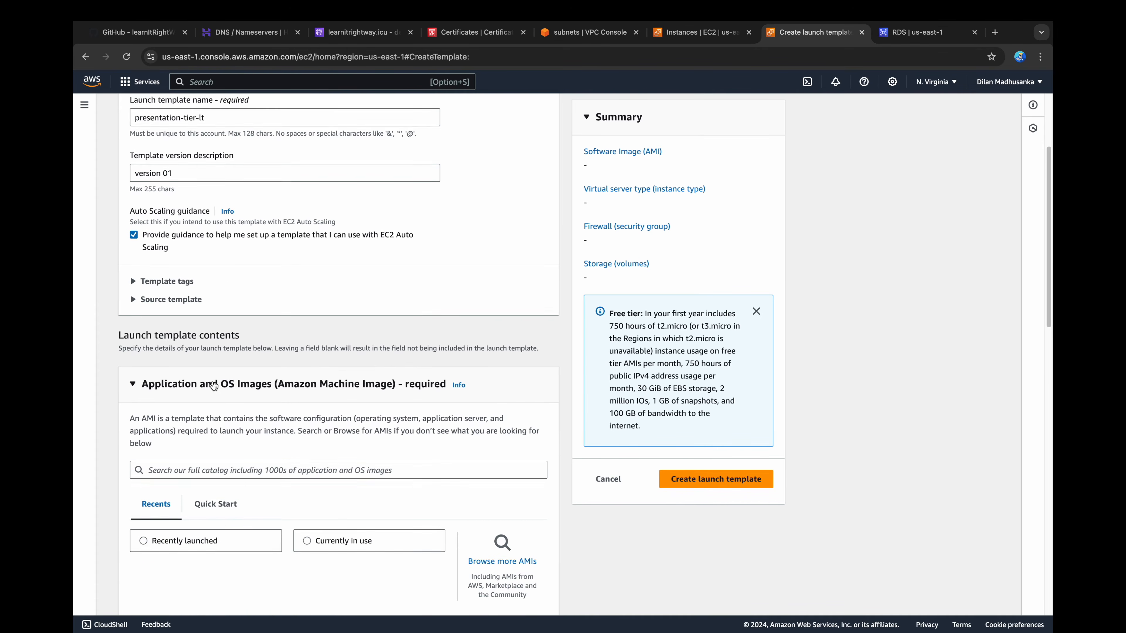
pyautogui.scroll(-3, 213, 381)
pyautogui.click(218, 336)
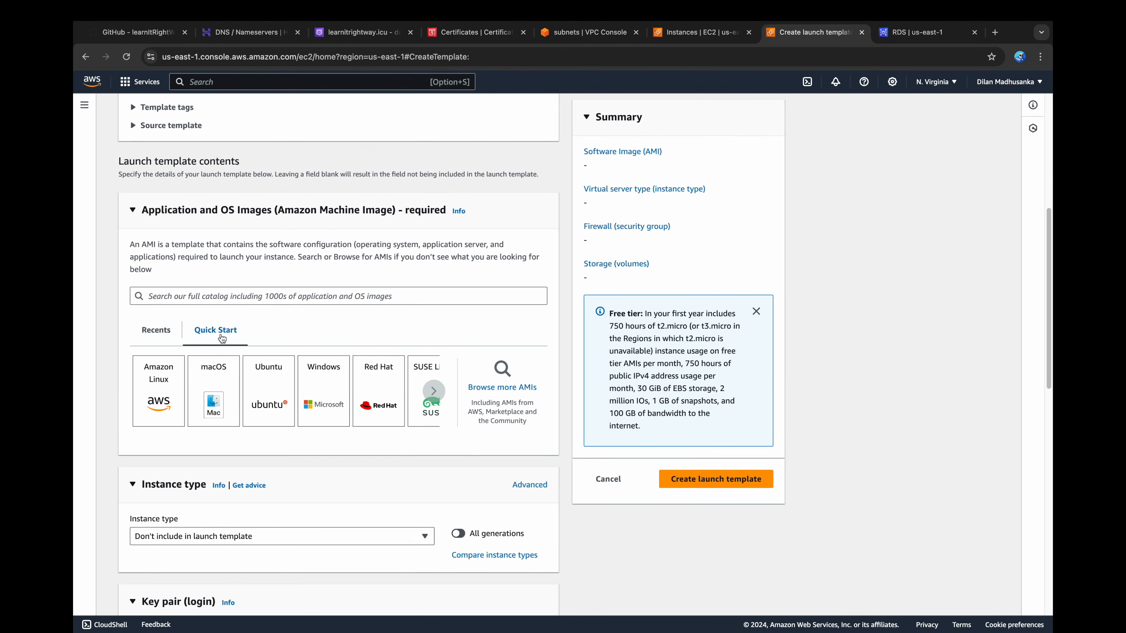
pyautogui.click(169, 388)
# Step: Set the launch template's instance type to t2.micro
pyautogui.scroll(-4, 169, 384)
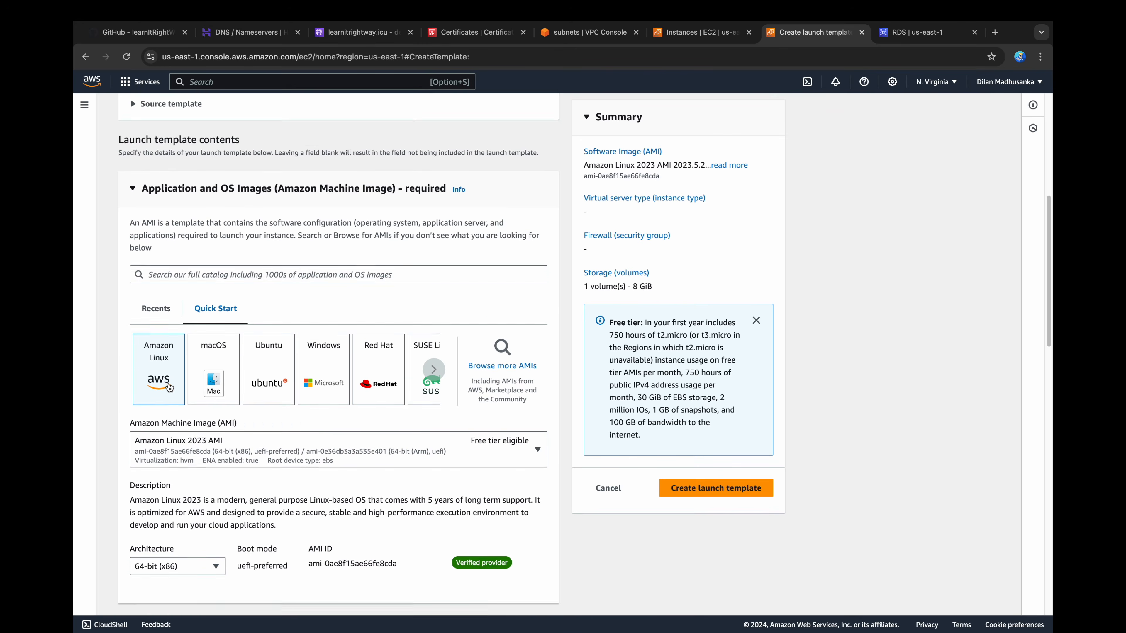
pyautogui.scroll(-3, 168, 383)
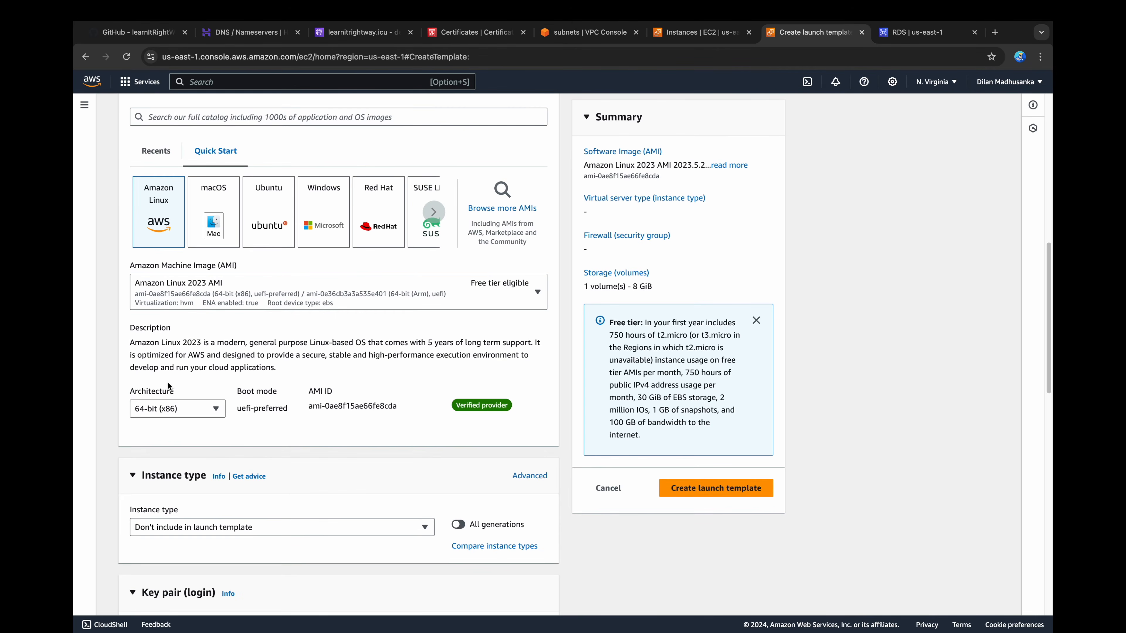
pyautogui.scroll(-1, 168, 387)
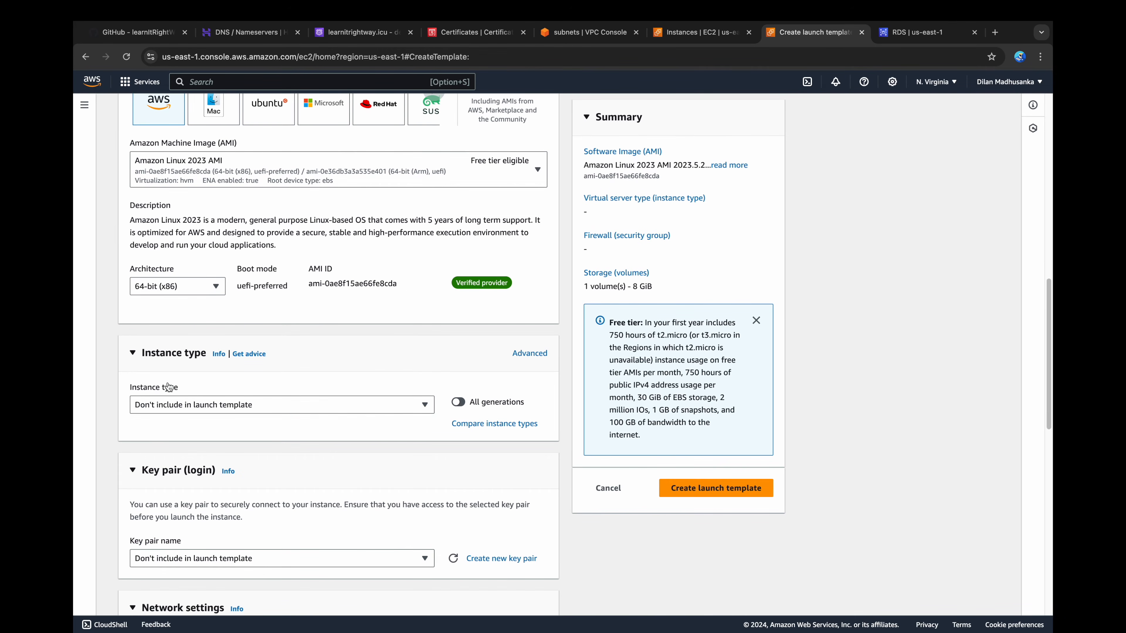
pyautogui.click(192, 405)
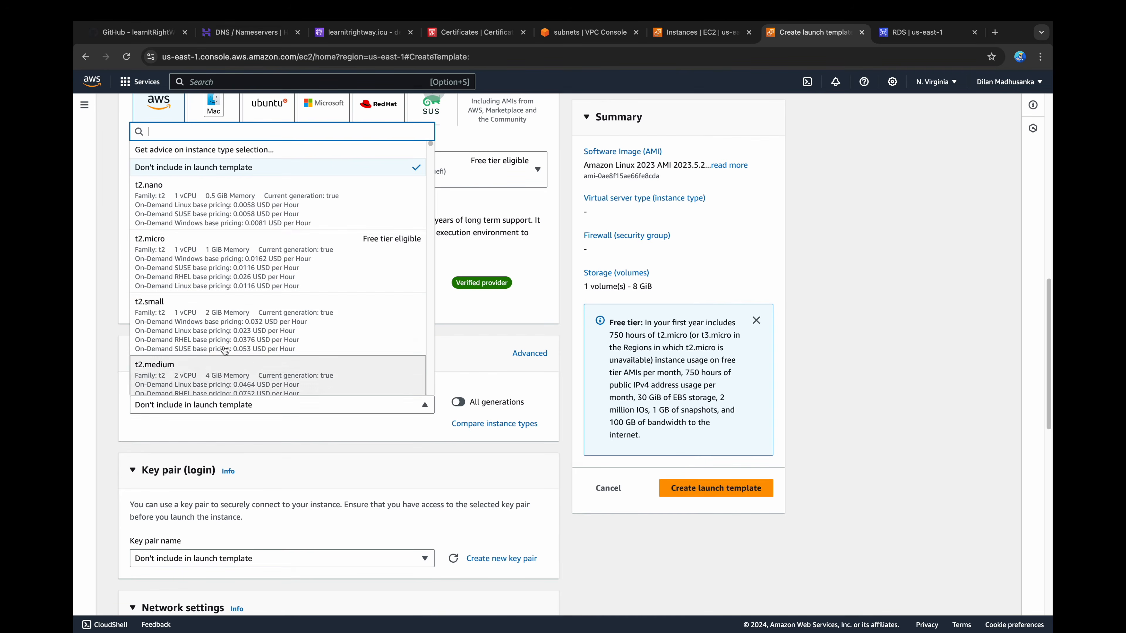
pyautogui.click(278, 277)
# Step: Select 3-tier-architecture as the launch template's login key pair
pyautogui.scroll(-5, 276, 277)
pyautogui.scroll(-1, 277, 279)
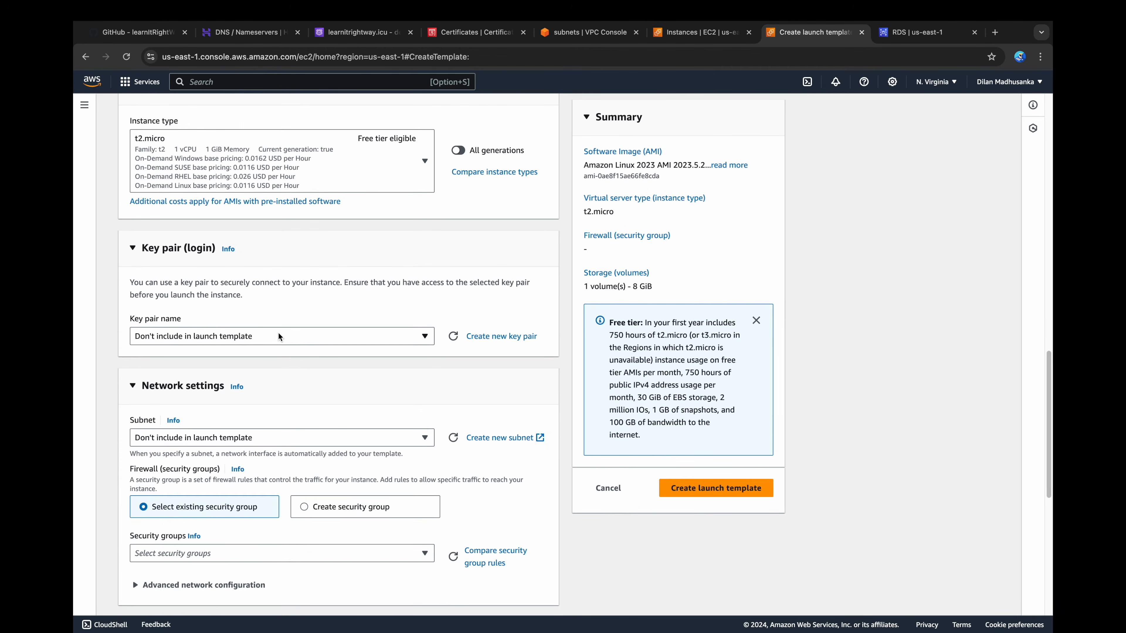
pyautogui.click(279, 337)
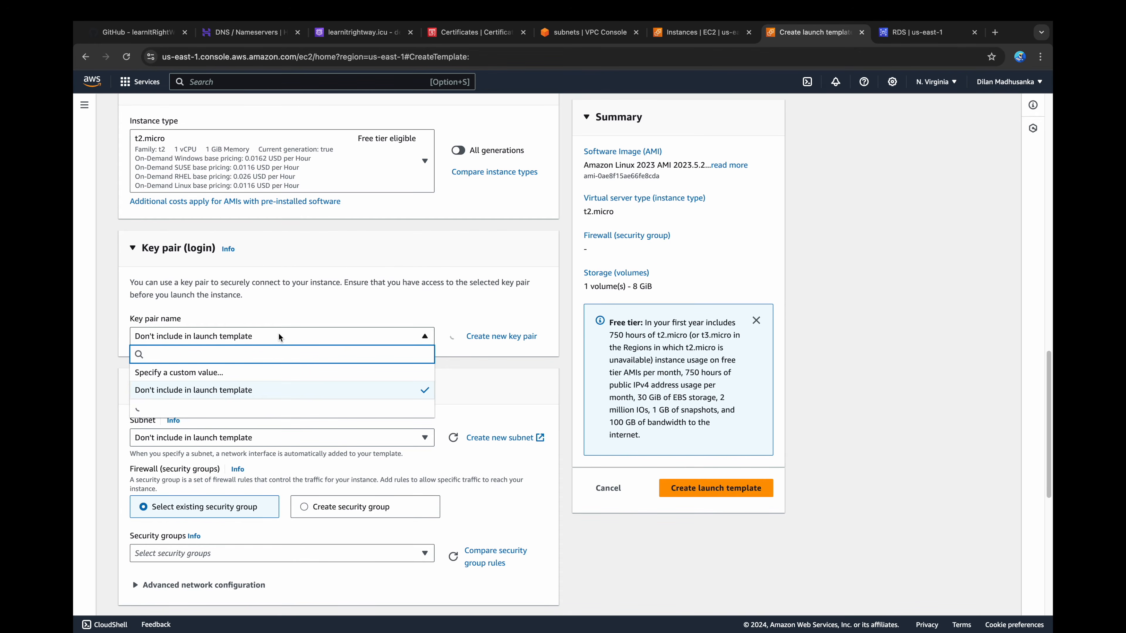
pyautogui.click(233, 410)
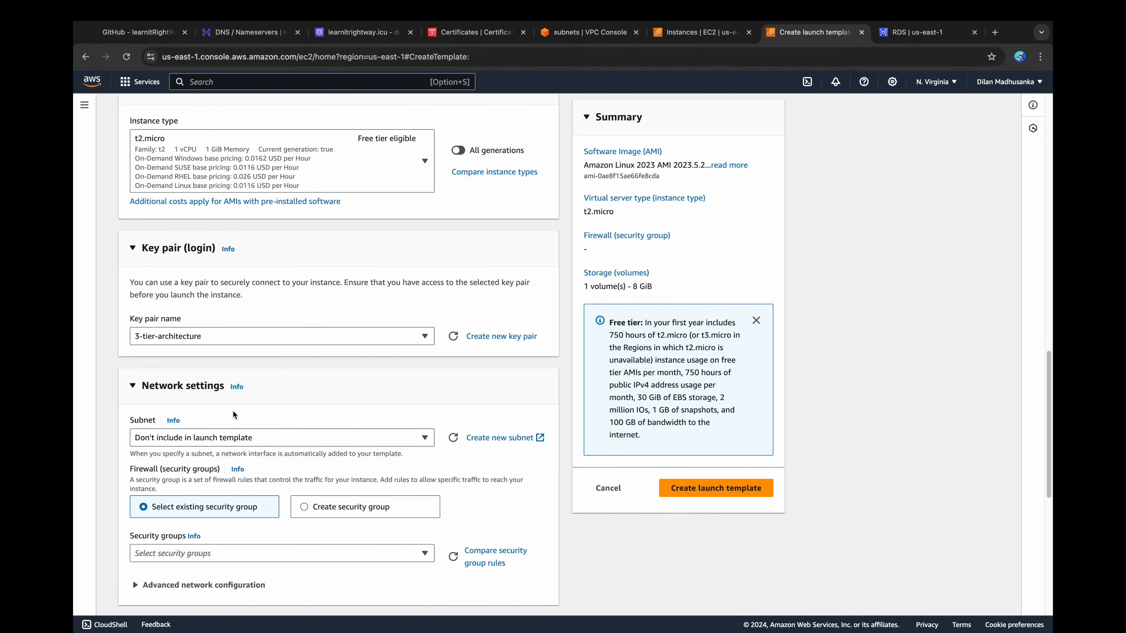
# Step: Assign the existing security group presentation-tier-ec2 in the launch template's network settings
pyautogui.scroll(-2, 233, 413)
pyautogui.scroll(-1, 233, 415)
pyautogui.click(233, 417)
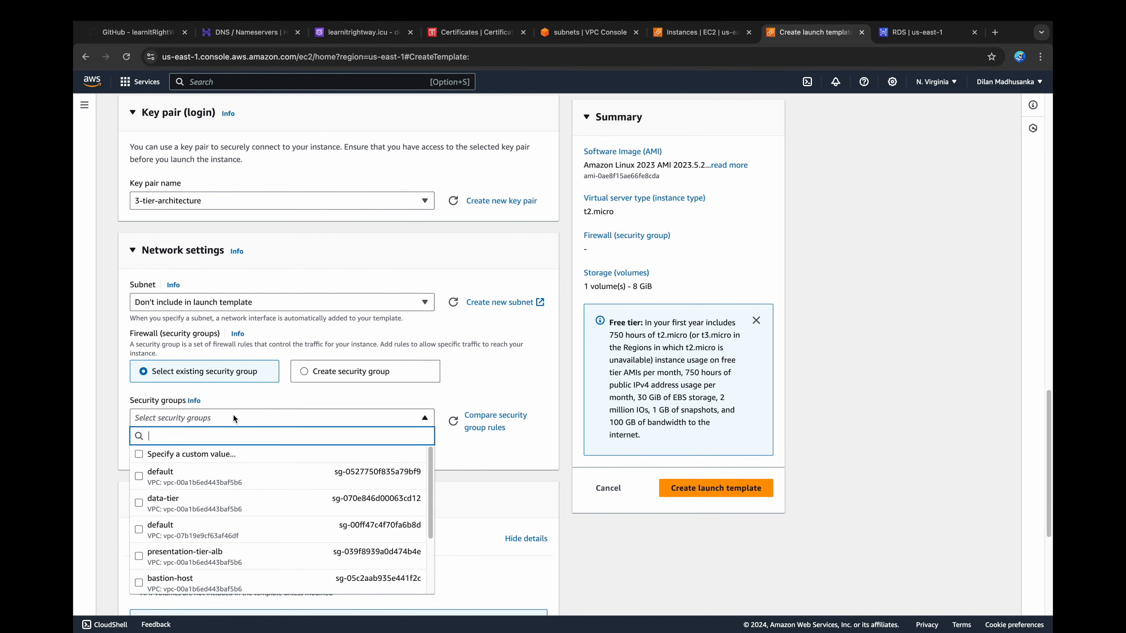
pyautogui.scroll(-2, 210, 567)
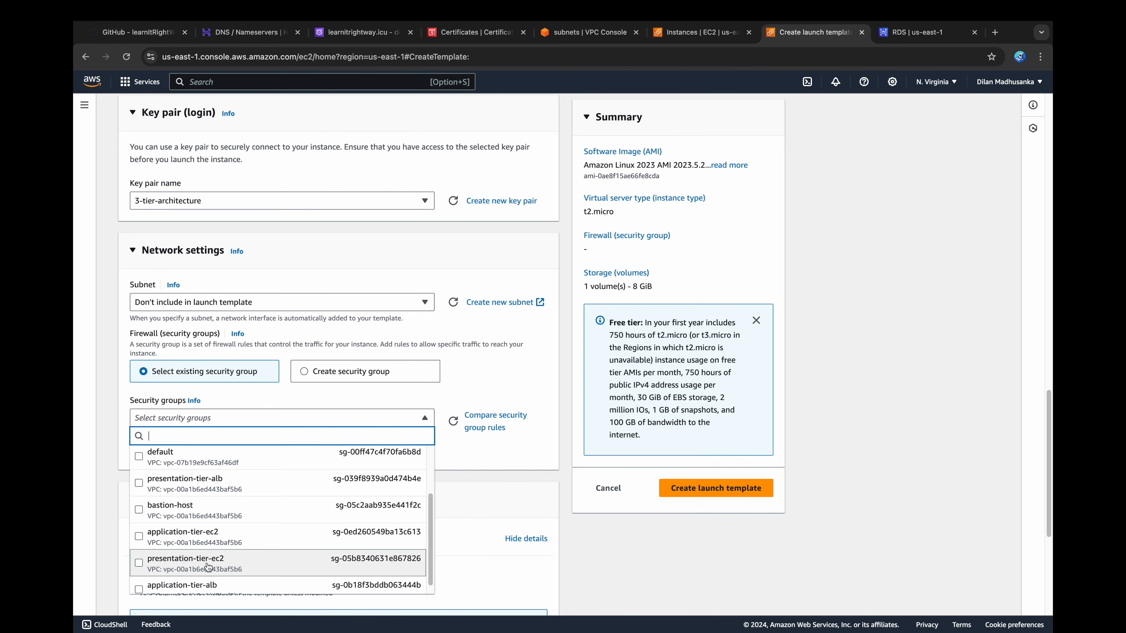
pyautogui.click(208, 563)
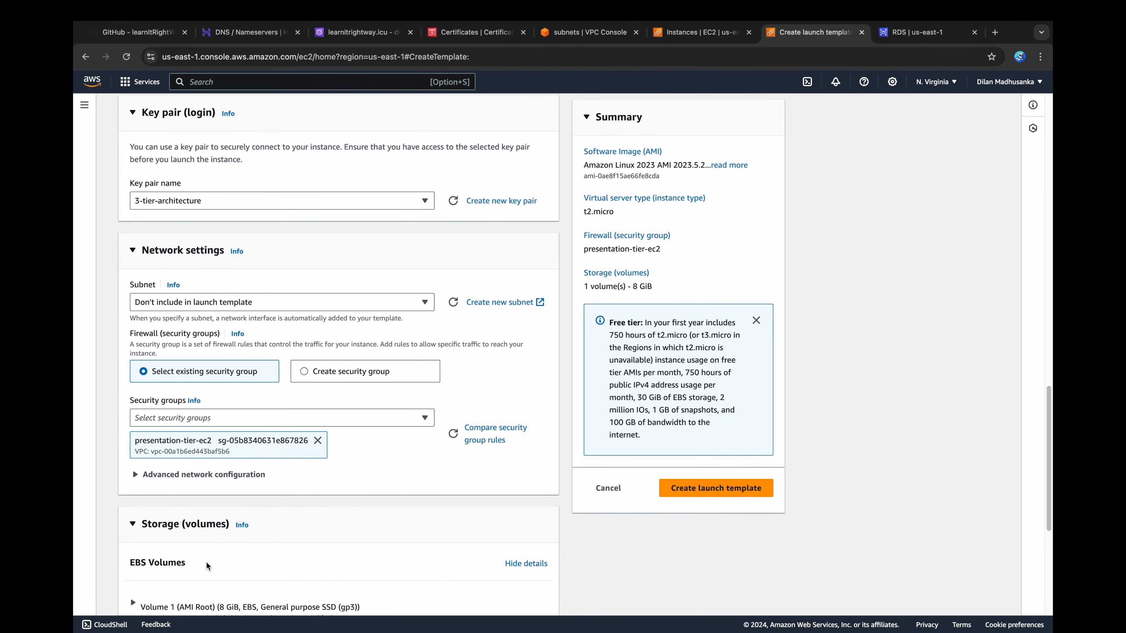
# Step: Go to the launch template's optional user data field and make it ready for text entry
pyautogui.scroll(-5, 239, 521)
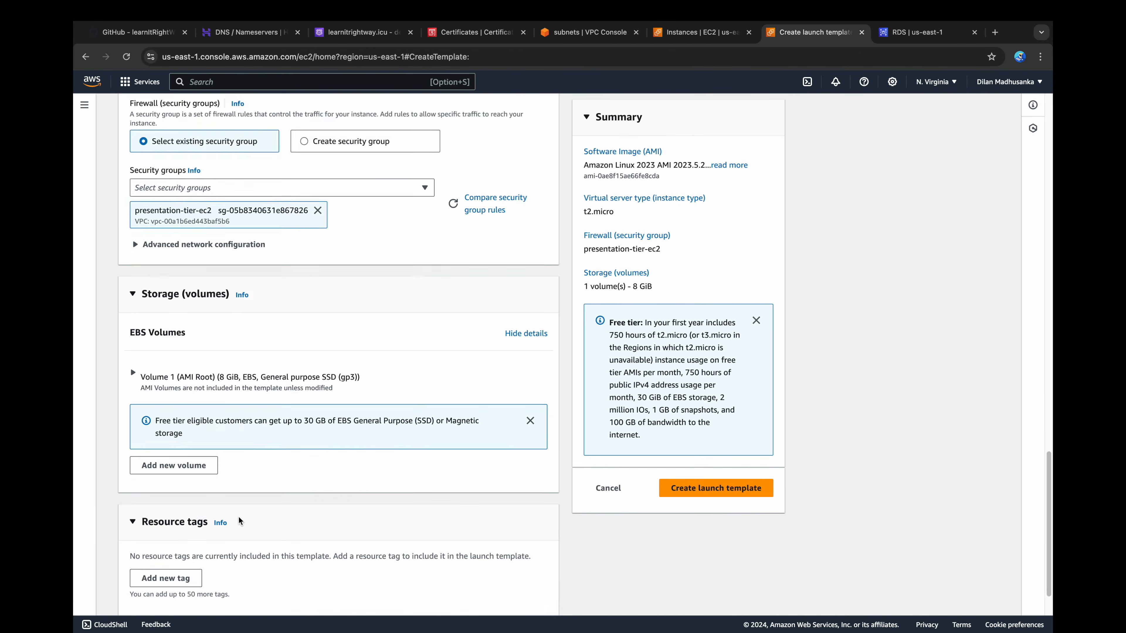
pyautogui.scroll(-1, 239, 521)
pyautogui.scroll(-5, 230, 523)
pyautogui.scroll(-15, 227, 524)
pyautogui.scroll(-12, 226, 523)
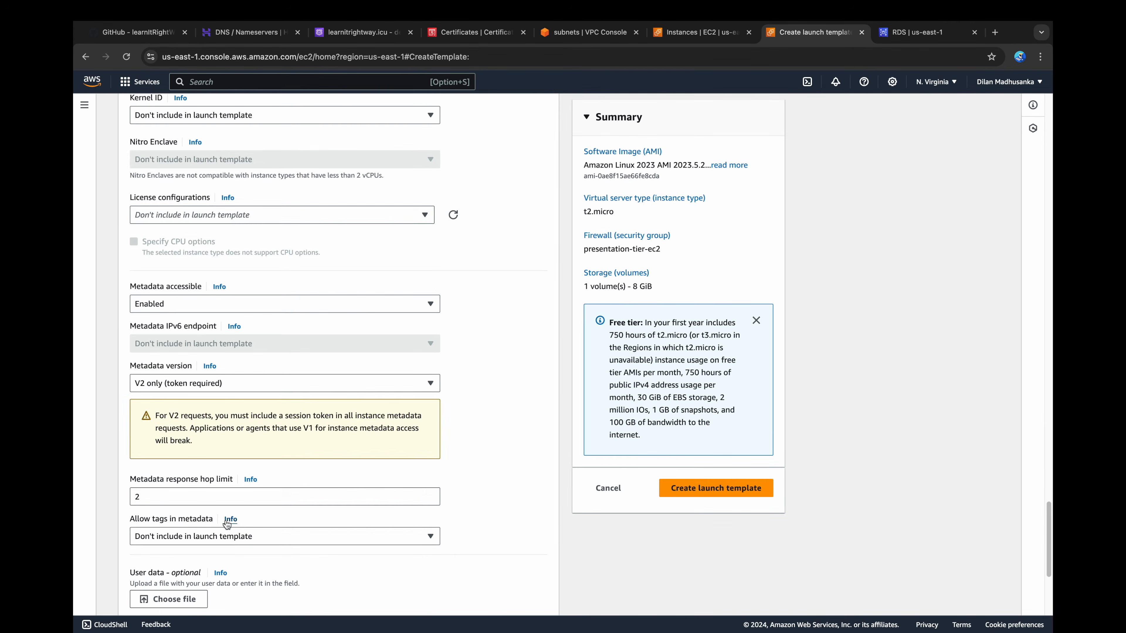
pyautogui.scroll(-5, 227, 523)
pyautogui.click(235, 469)
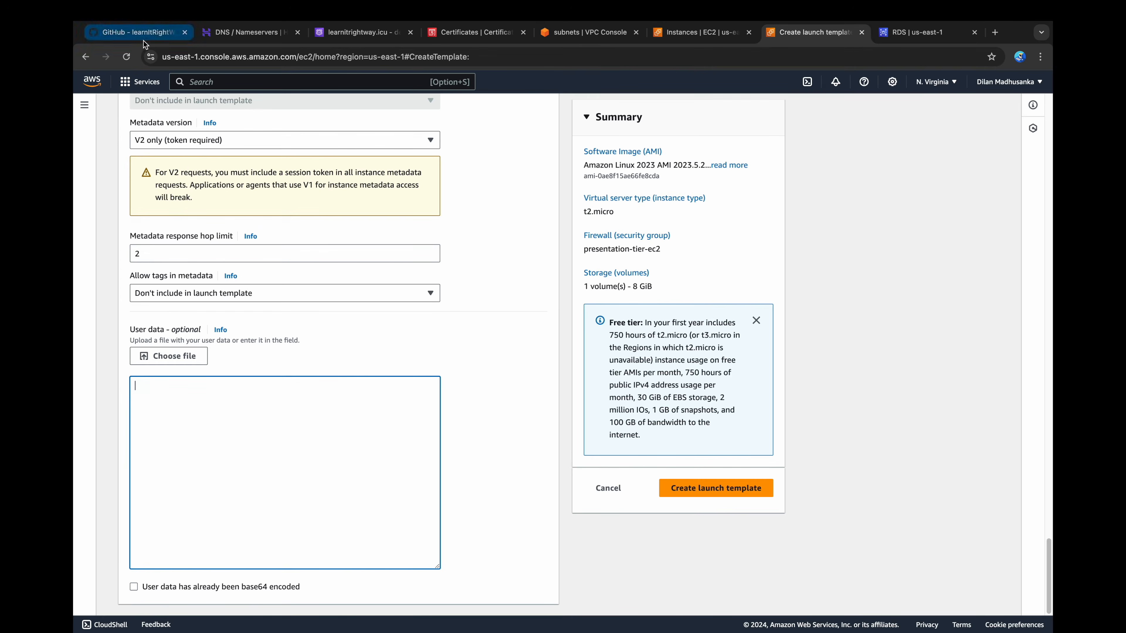
# Step: Switch to the GitHub README and examine the Install NGINX script for the Auto Scaling Group setup, including its metadata, HTML page and restart commands
pyautogui.click(175, 32)
pyautogui.scroll(-6, 320, 444)
pyautogui.scroll(-20, 321, 446)
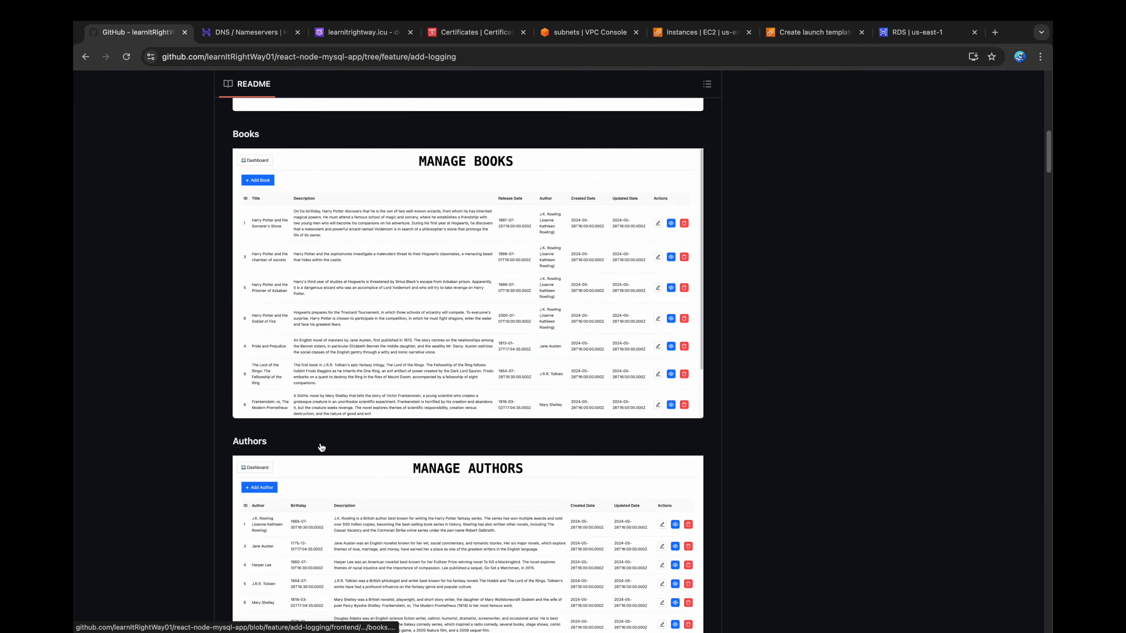
pyautogui.scroll(-20, 322, 447)
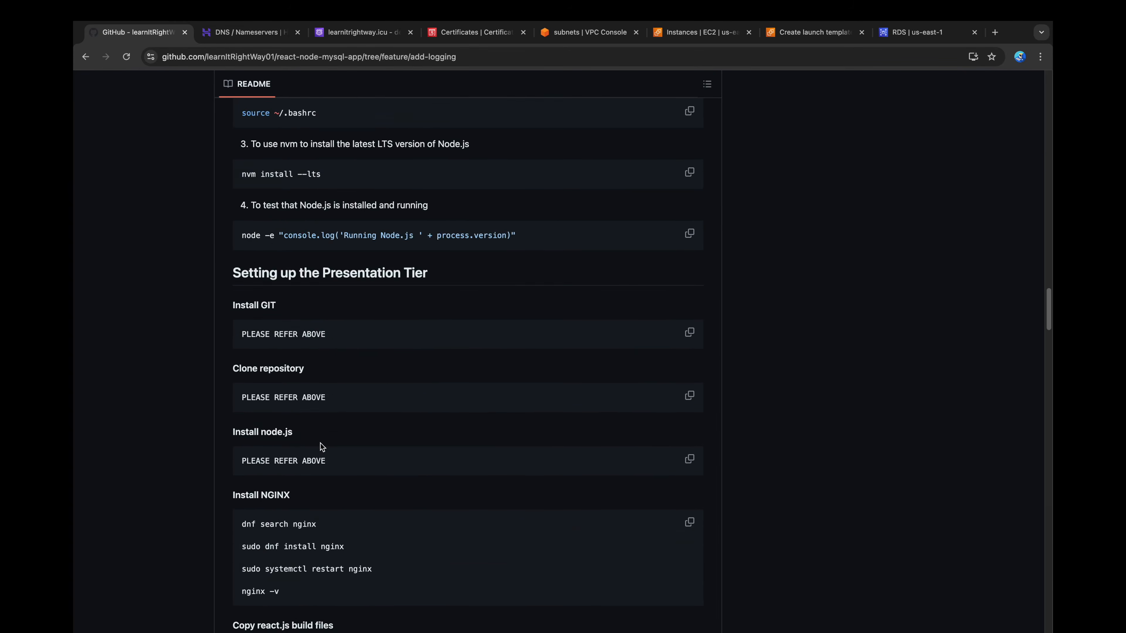
pyautogui.scroll(-5, 320, 444)
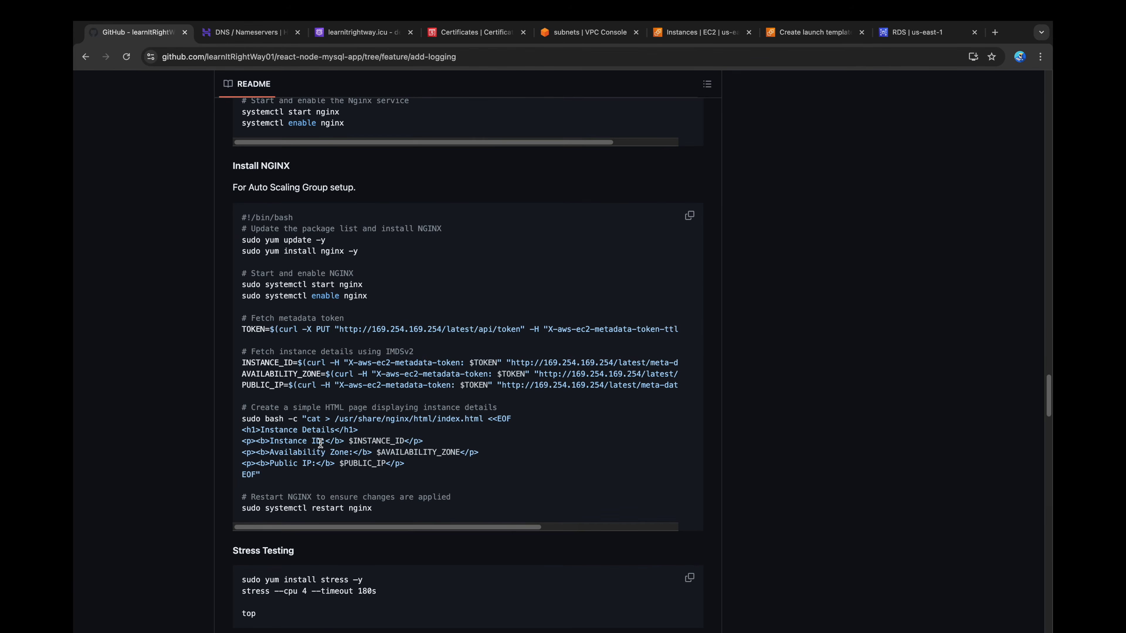
pyautogui.moveTo(368, 253); pyautogui.dragTo(241, 241)
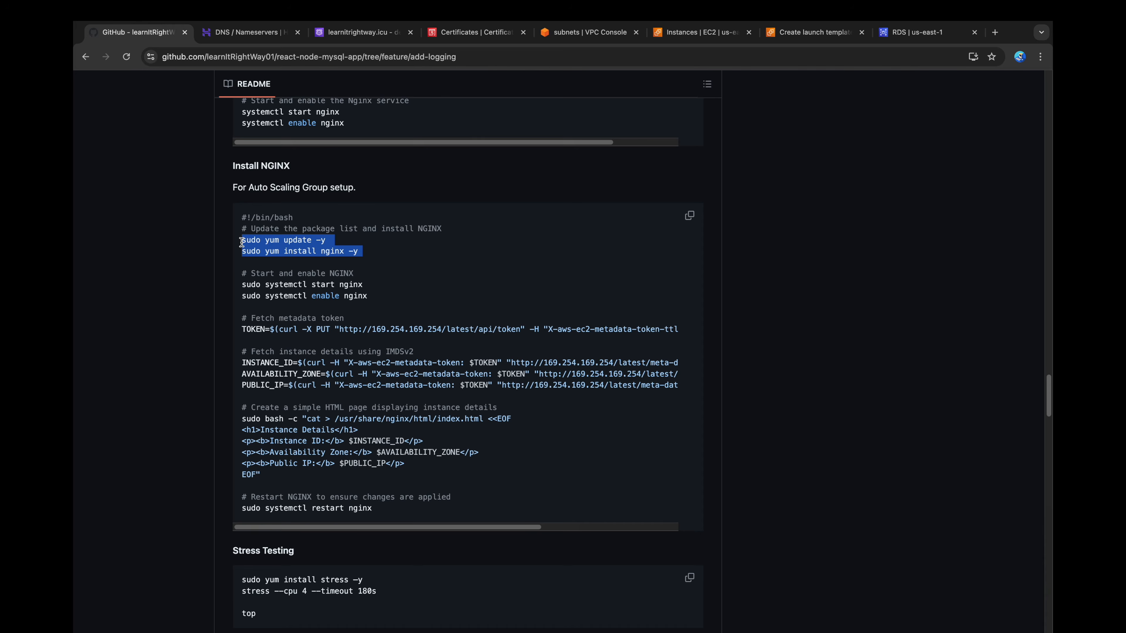
pyautogui.moveTo(370, 296); pyautogui.dragTo(237, 280)
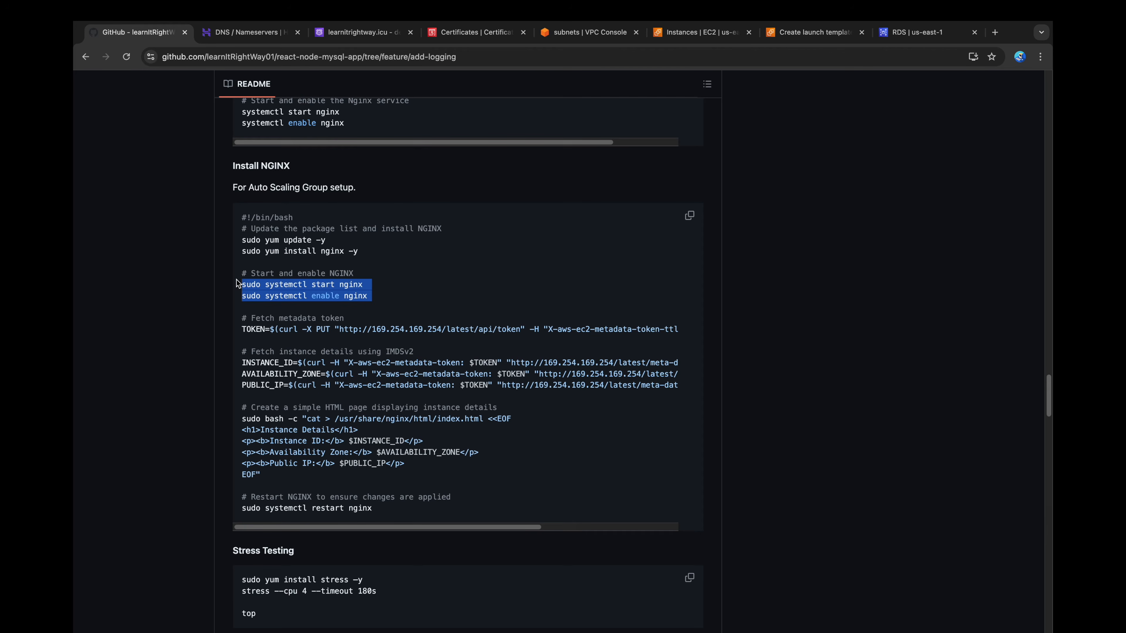
pyautogui.moveTo(241, 330); pyautogui.dragTo(633, 332)
pyautogui.click(287, 518)
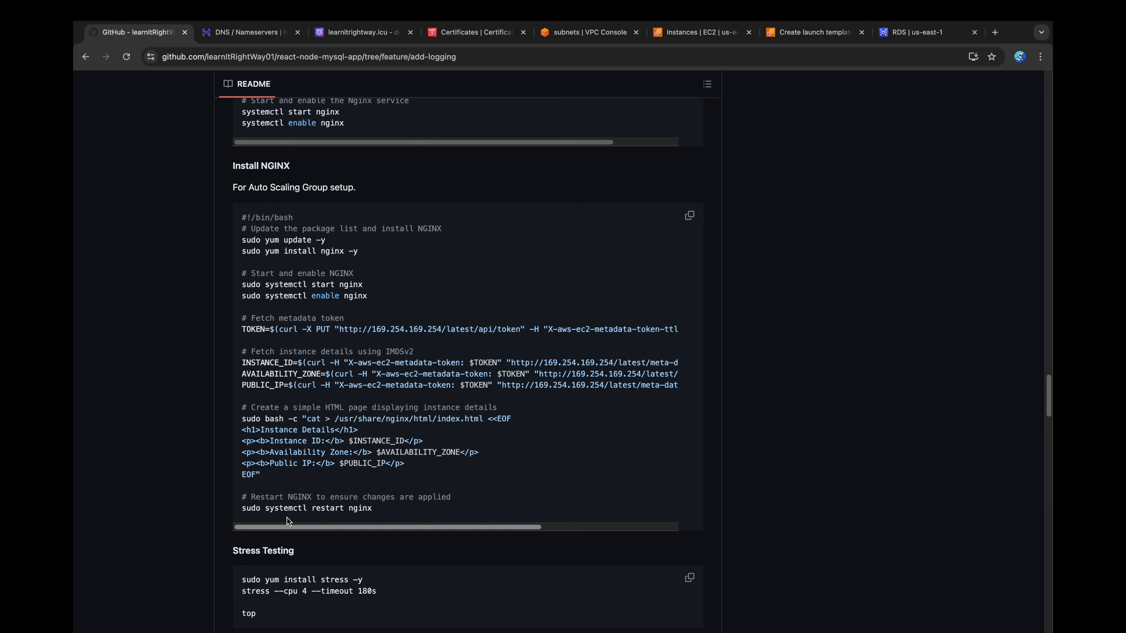
pyautogui.moveTo(242, 363); pyautogui.dragTo(676, 362)
pyautogui.doubleClick(281, 374)
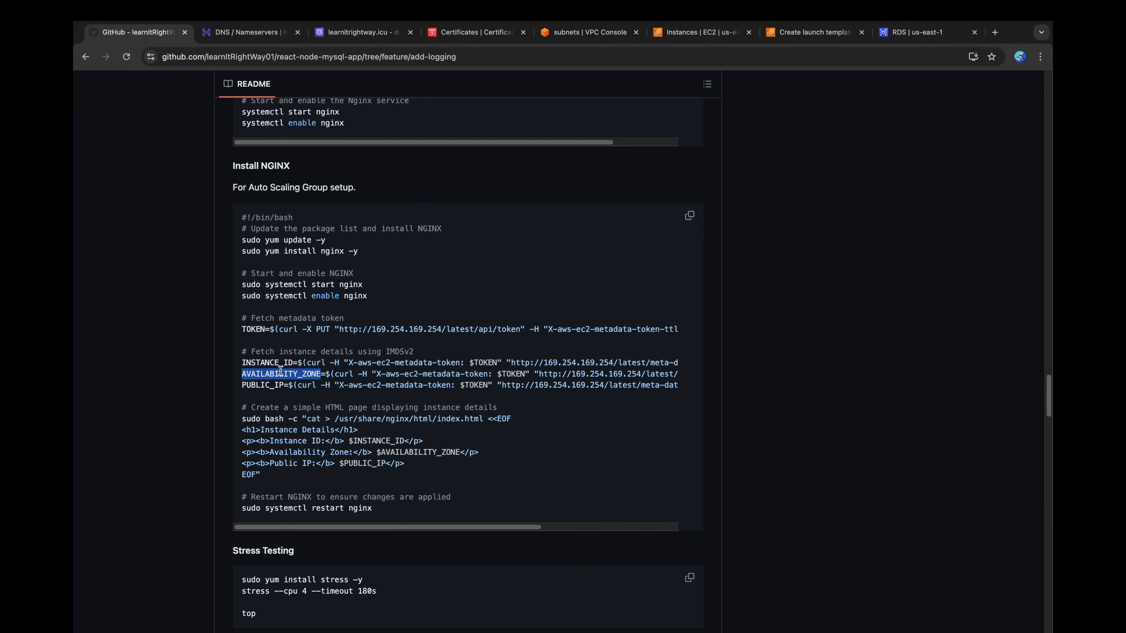
pyautogui.click(271, 384)
pyautogui.doubleClick(271, 384)
pyautogui.click(288, 432)
pyautogui.moveTo(241, 405); pyautogui.dragTo(290, 473)
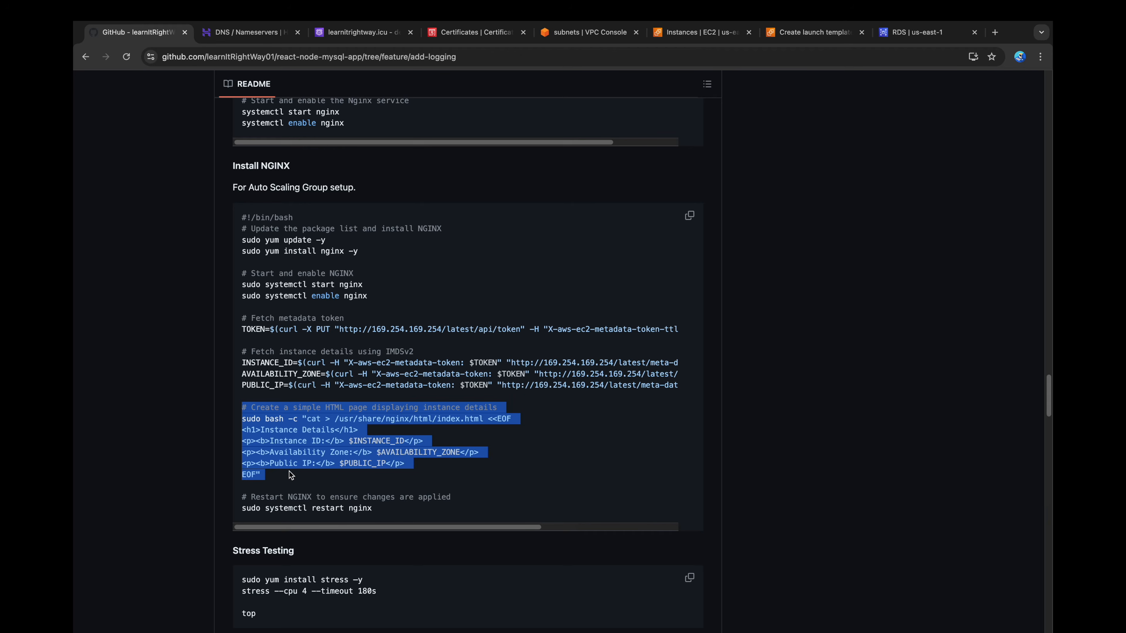
pyautogui.click(290, 473)
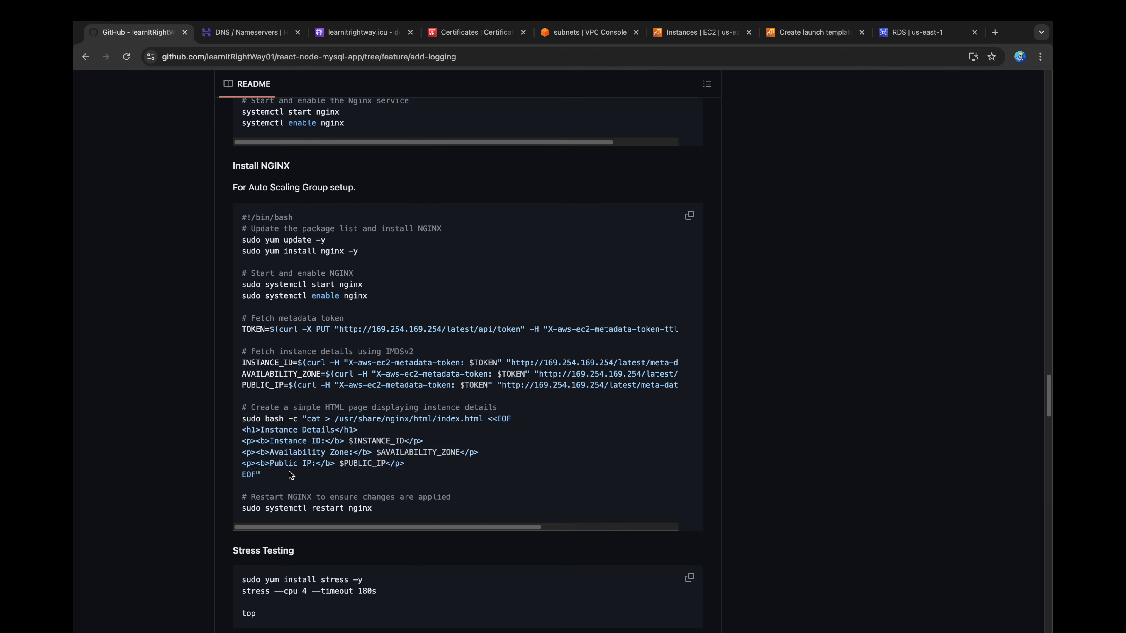
pyautogui.scroll(-1, 290, 472)
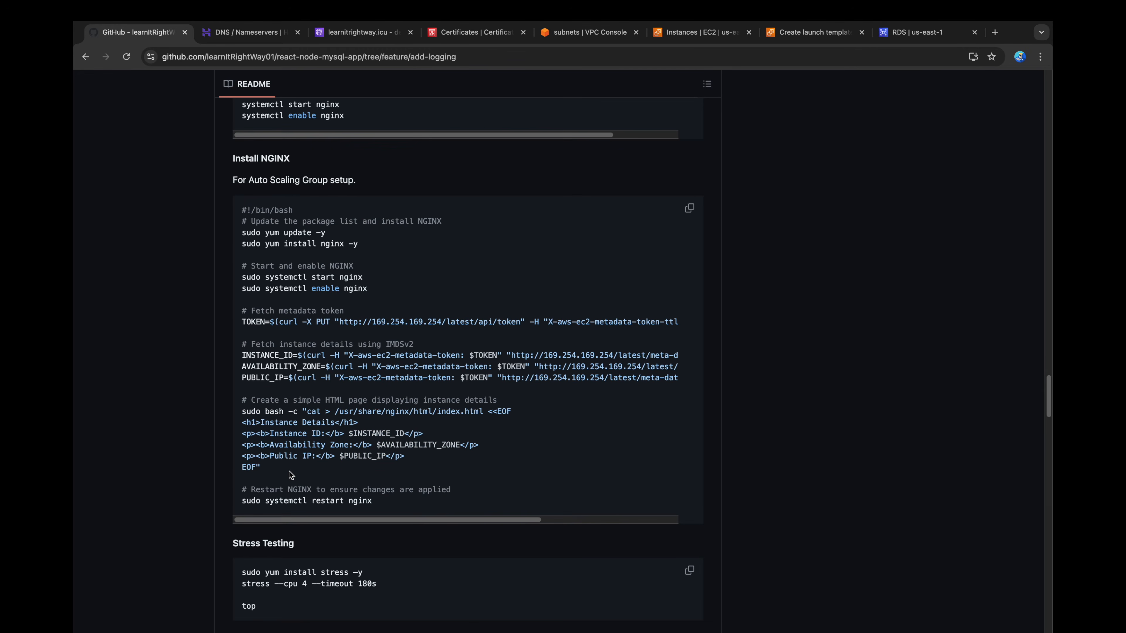
pyautogui.moveTo(373, 502); pyautogui.dragTo(244, 502)
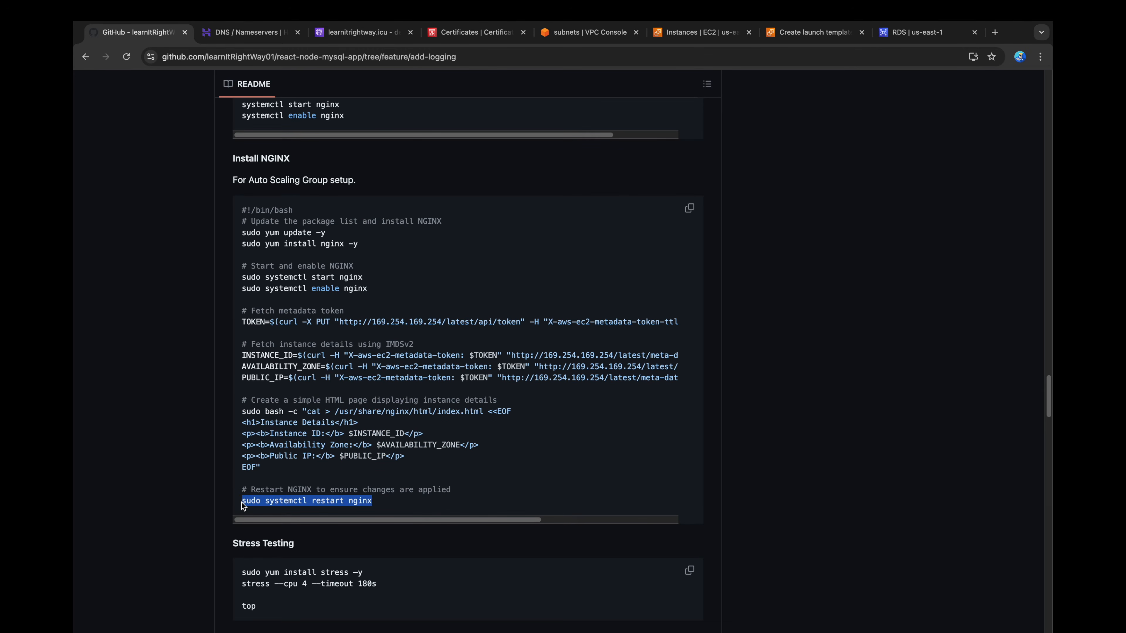
pyautogui.click(266, 499)
# Step: Copy the Auto Scaling Group NGINX script from the README into the template's user data and create the launch template
pyautogui.click(689, 208)
pyautogui.press('super+7')
pyautogui.click(349, 481)
pyautogui.press('super+v')
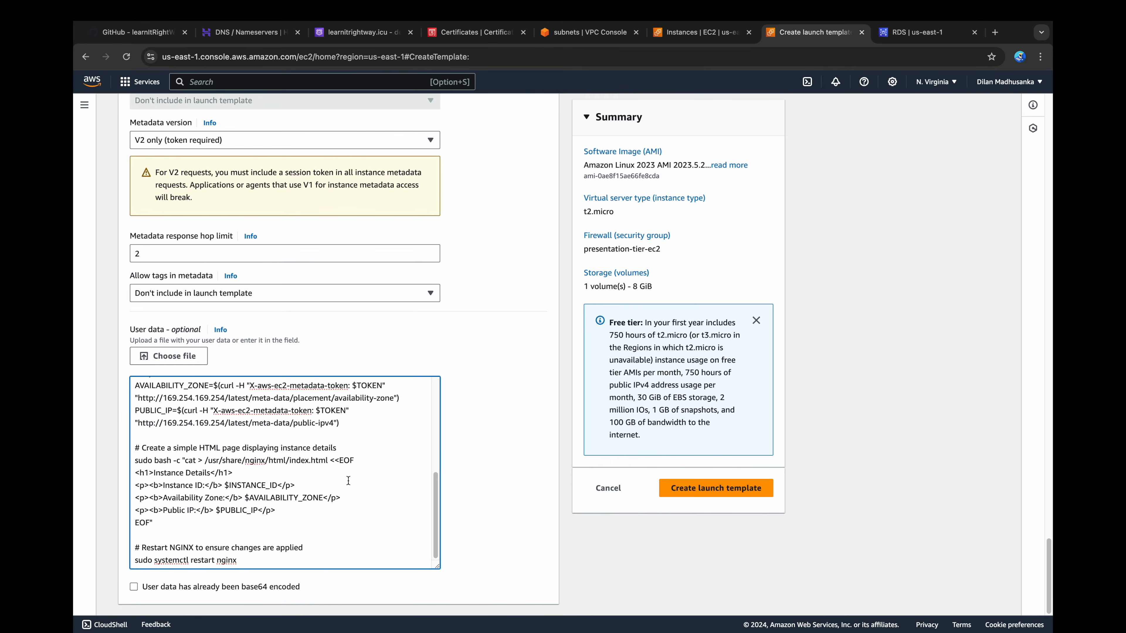
pyautogui.moveTo(435, 497); pyautogui.dragTo(457, 505)
pyautogui.click(715, 489)
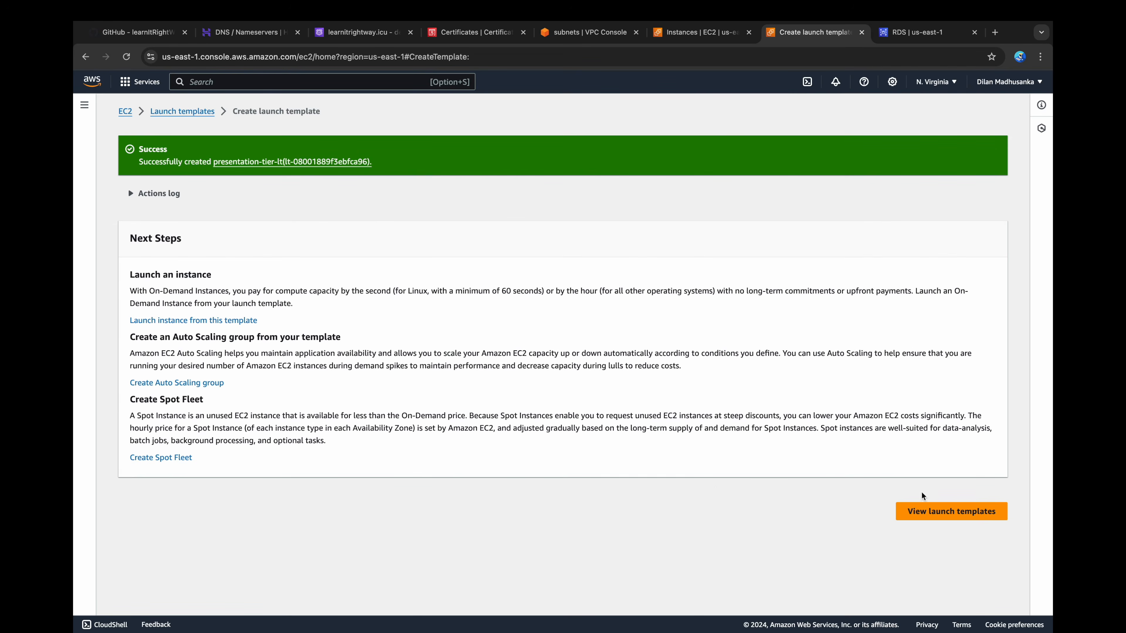
pyautogui.click(947, 507)
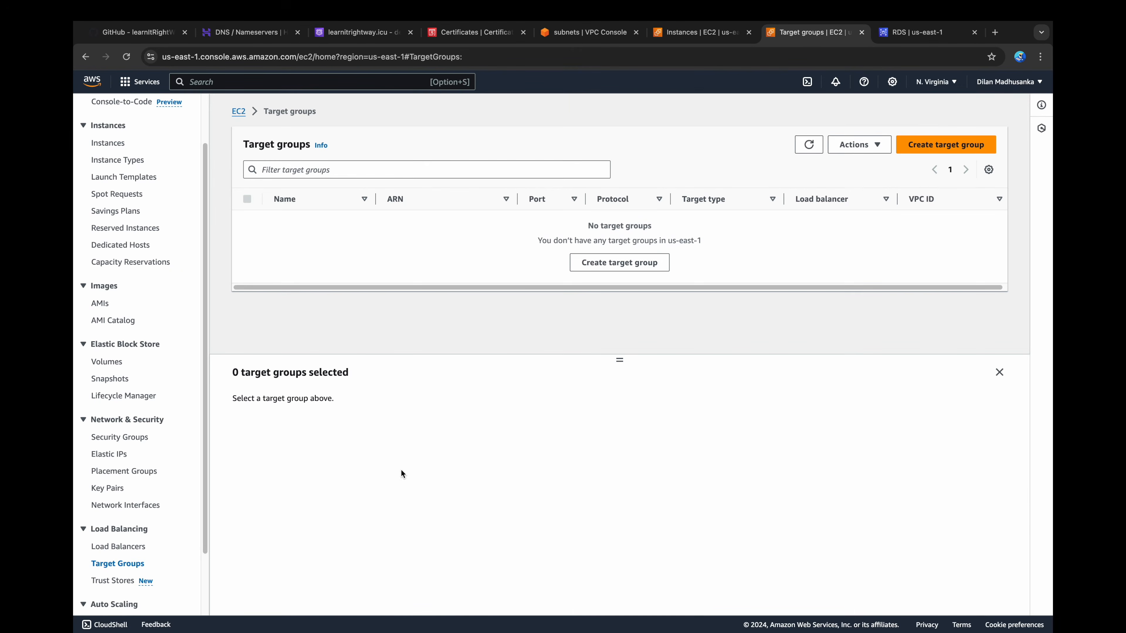
# Step: Start a new target group for instances and name it presentation-tier-tg
pyautogui.click(958, 146)
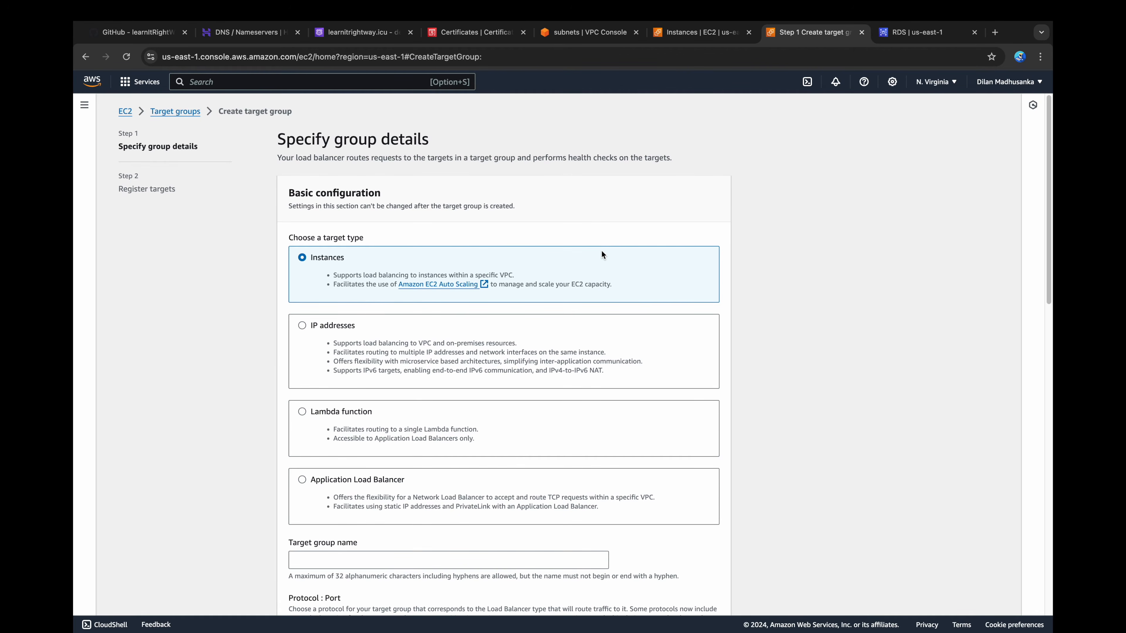
pyautogui.scroll(-3, 602, 251)
pyautogui.scroll(-3, 600, 255)
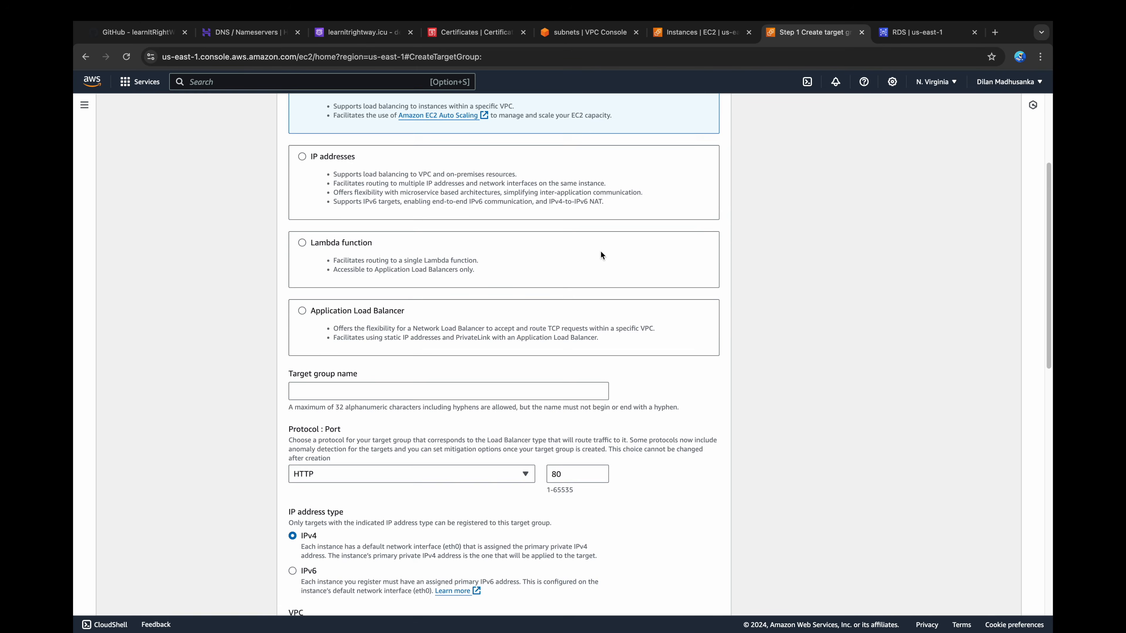
pyautogui.click(554, 303)
pyautogui.write('presenta')
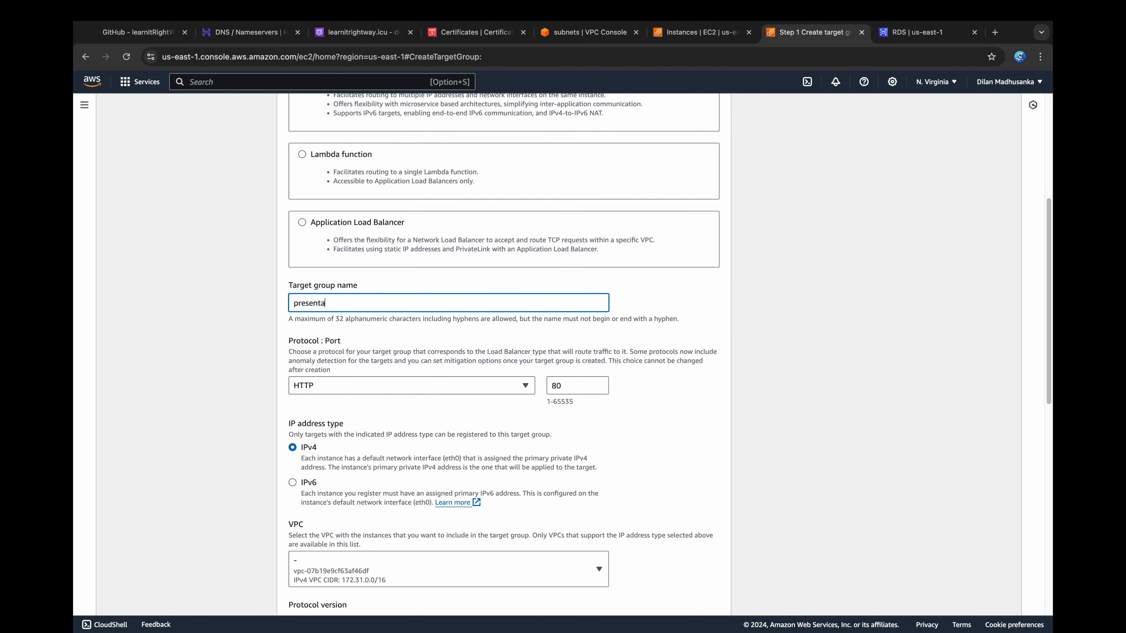
pyautogui.write('tion-tier-tg')
# Step: Keep the target group on HTTP port 80 and assign it to 3-tier-architecture-vpc
pyautogui.click(475, 380)
pyautogui.click(480, 381)
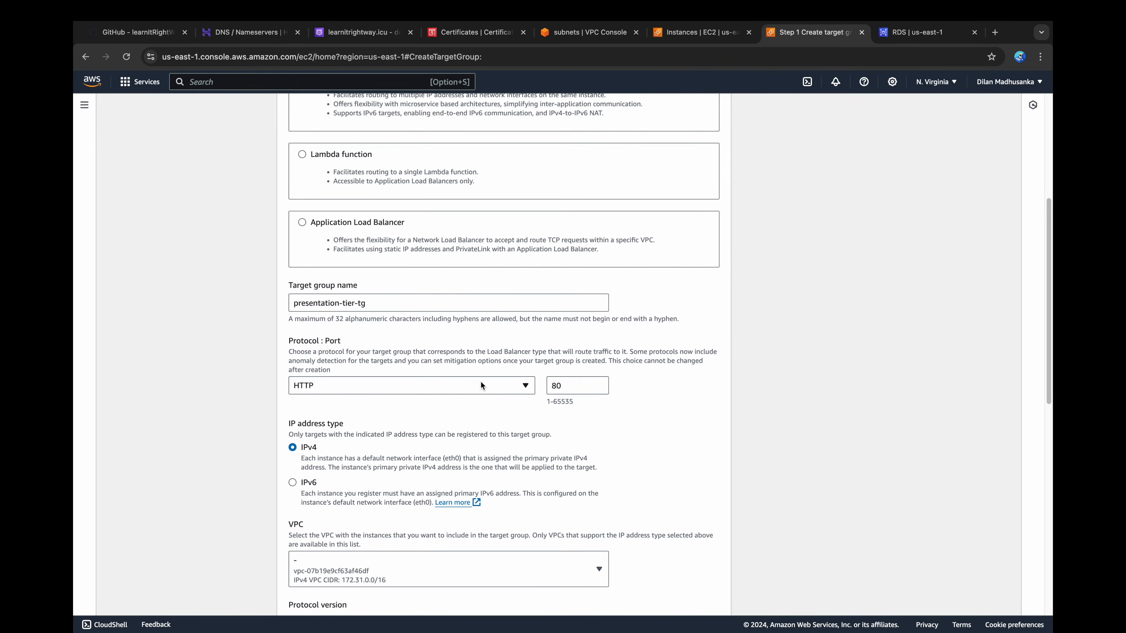
pyautogui.click(574, 386)
pyautogui.scroll(-5, 574, 385)
pyautogui.click(578, 385)
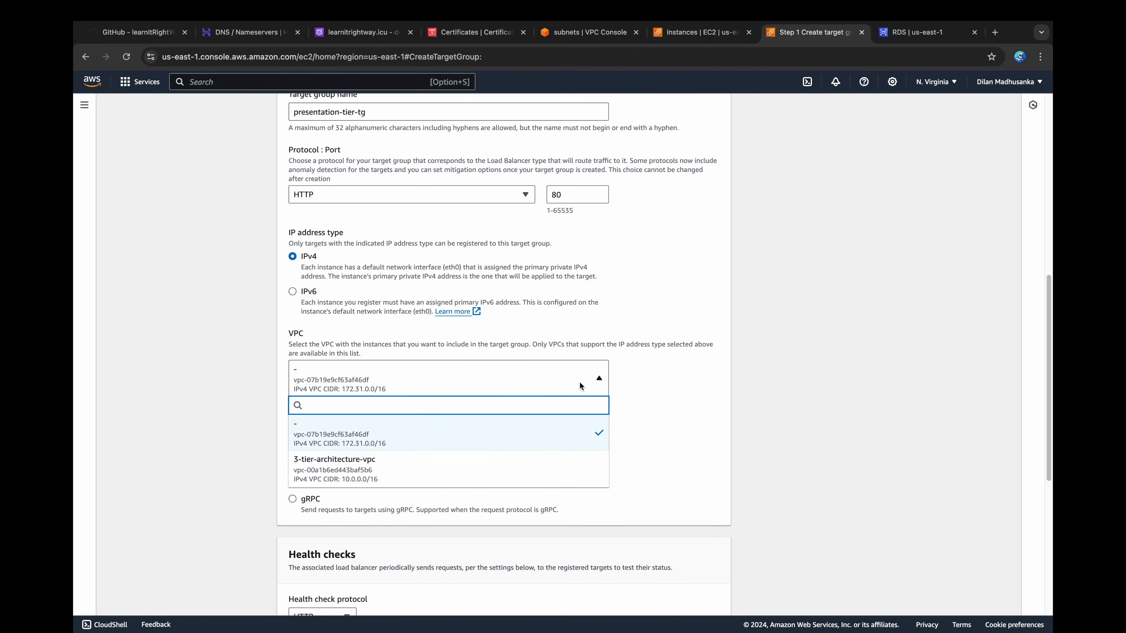
pyautogui.click(461, 473)
# Step: Set the health check path to /health and create the target group without registering any targets
pyautogui.scroll(-4, 460, 469)
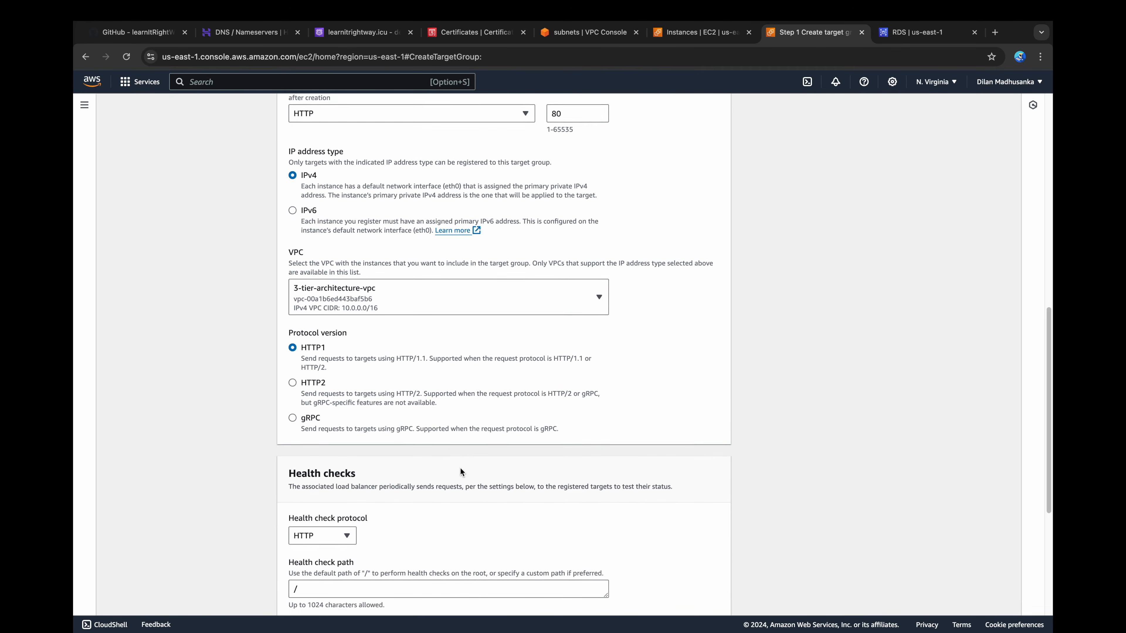
pyautogui.scroll(-3, 460, 468)
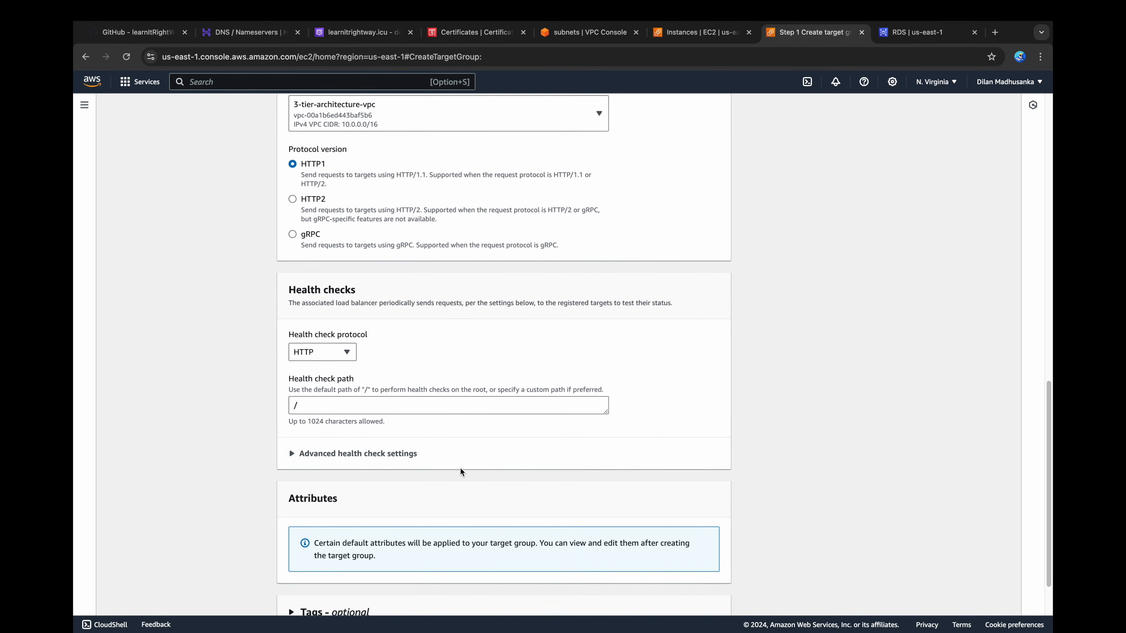
pyautogui.click(448, 390)
pyautogui.write('health')
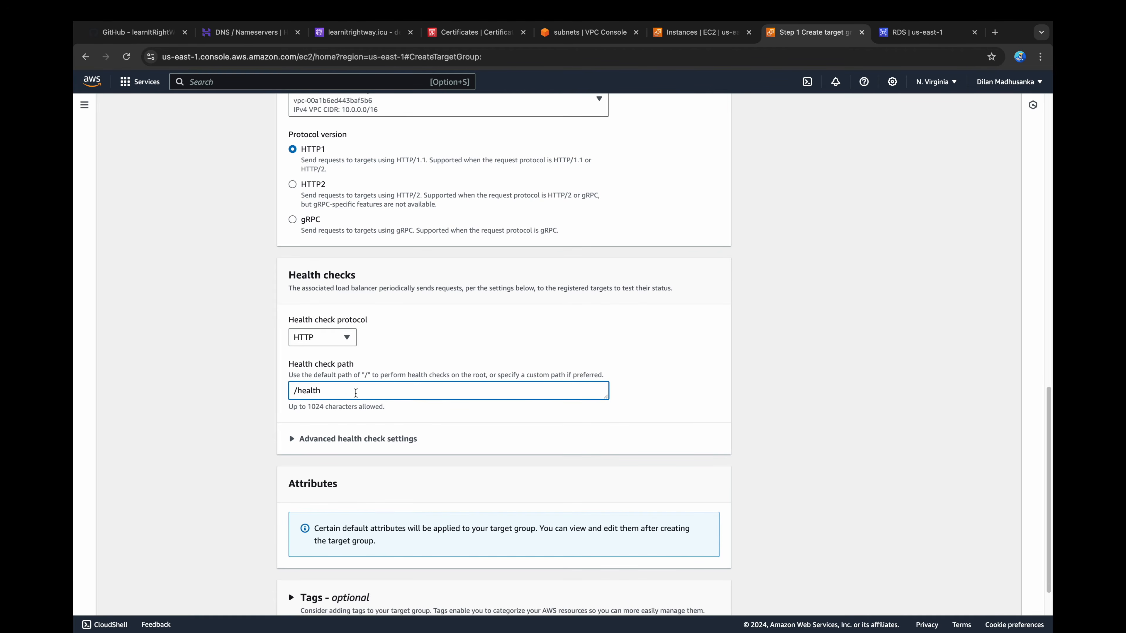
pyautogui.scroll(-2, 355, 393)
pyautogui.click(723, 594)
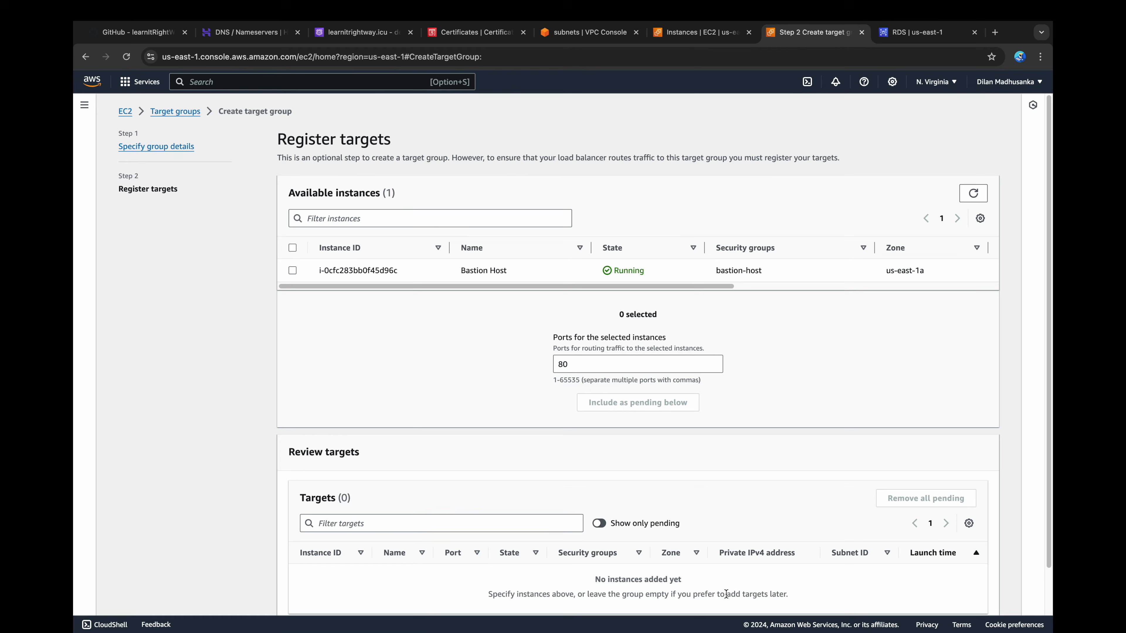
pyautogui.scroll(-1, 792, 582)
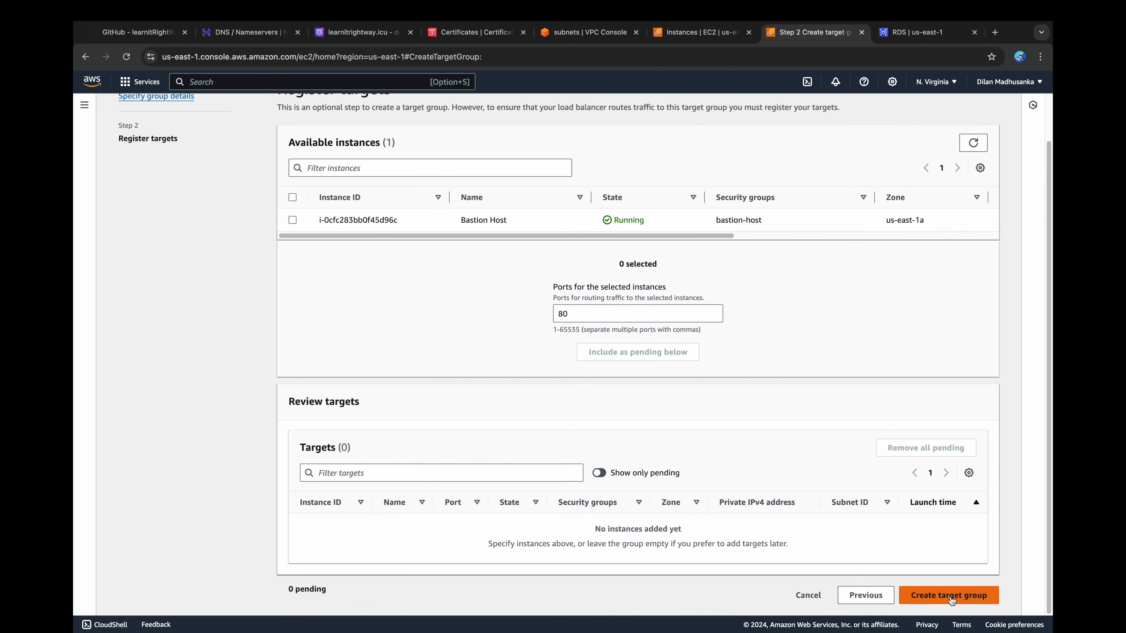
pyautogui.click(950, 596)
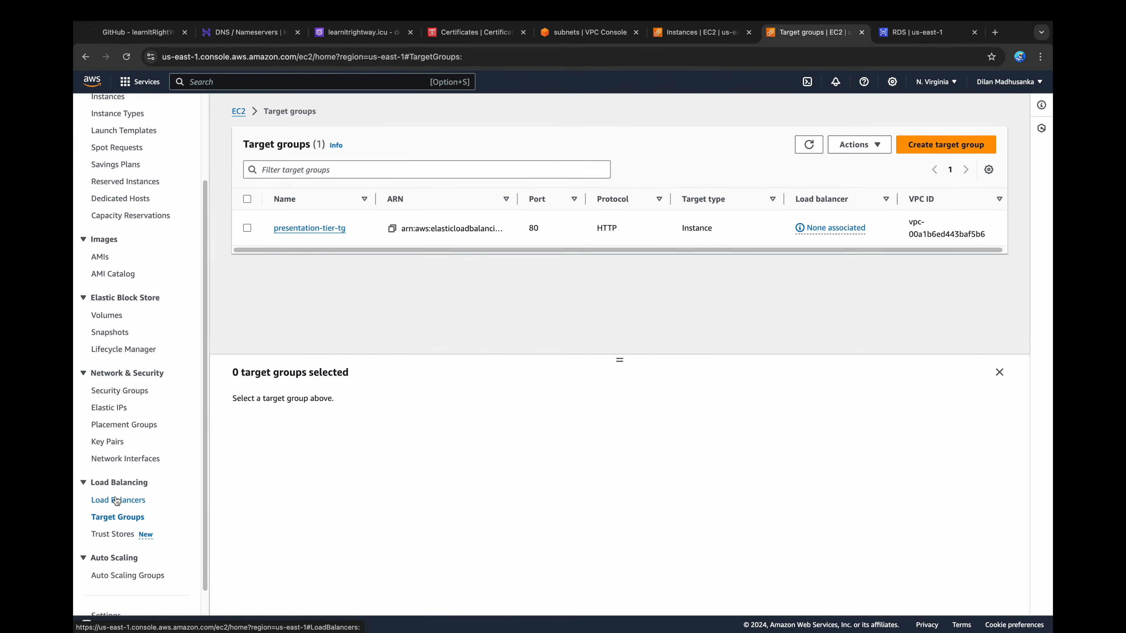
# Step: Start a new Application Load Balancer named presentation-tier-alb, keeping the Internet-facing scheme
pyautogui.click(116, 502)
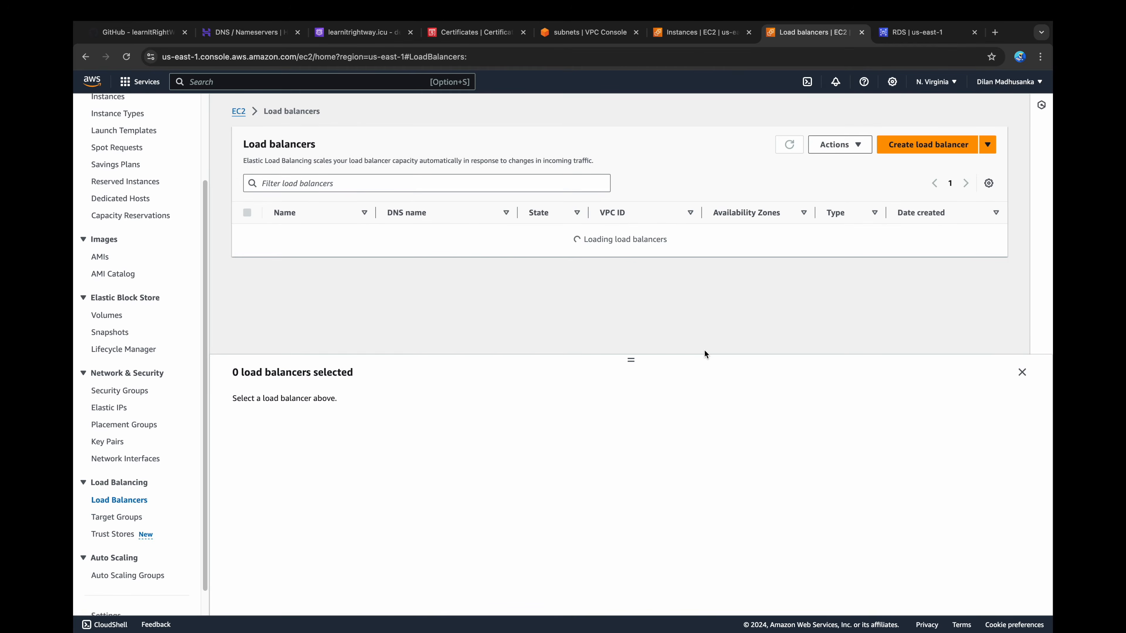
pyautogui.click(913, 144)
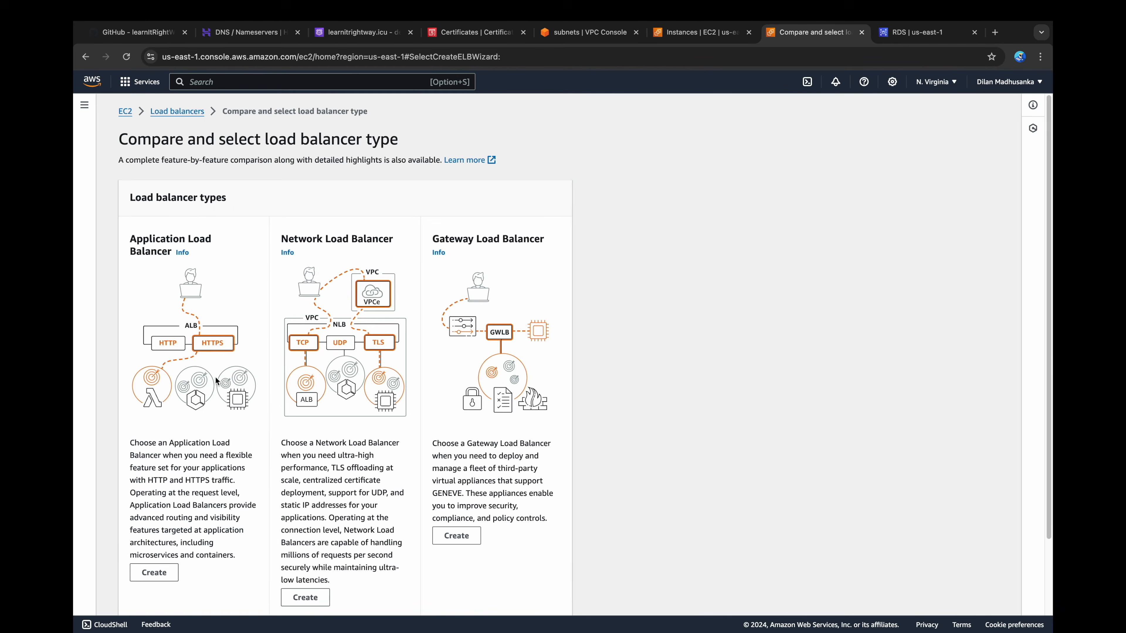
pyautogui.scroll(-1, 215, 376)
pyautogui.click(155, 497)
pyautogui.click(256, 327)
pyautogui.write('presentation-tier-alb')
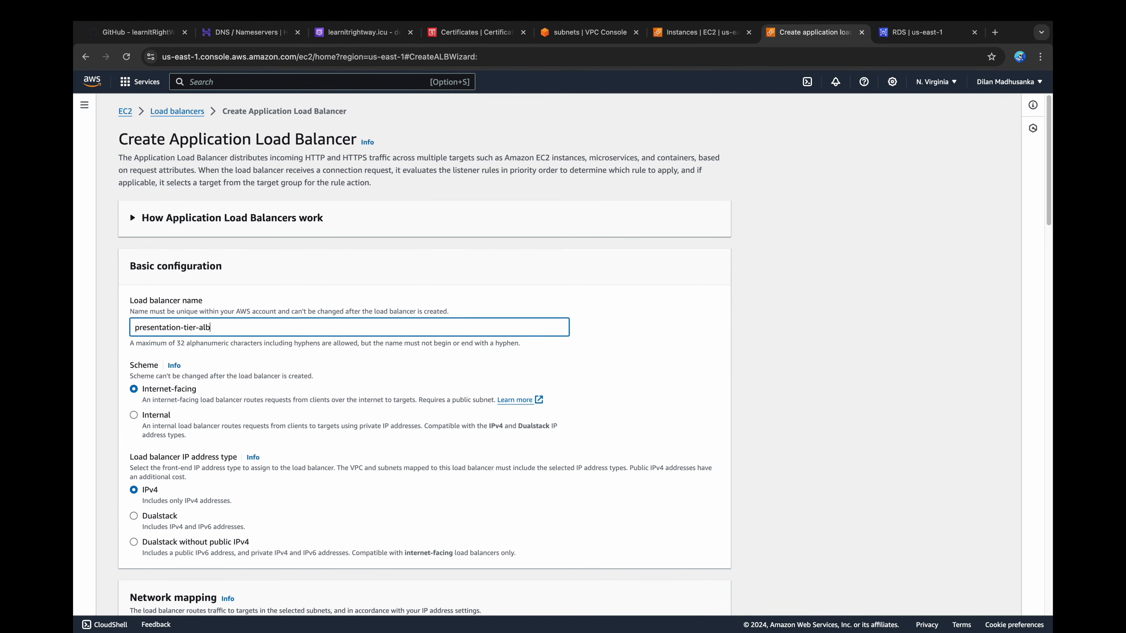
pyautogui.moveTo(207, 389); pyautogui.dragTo(147, 394)
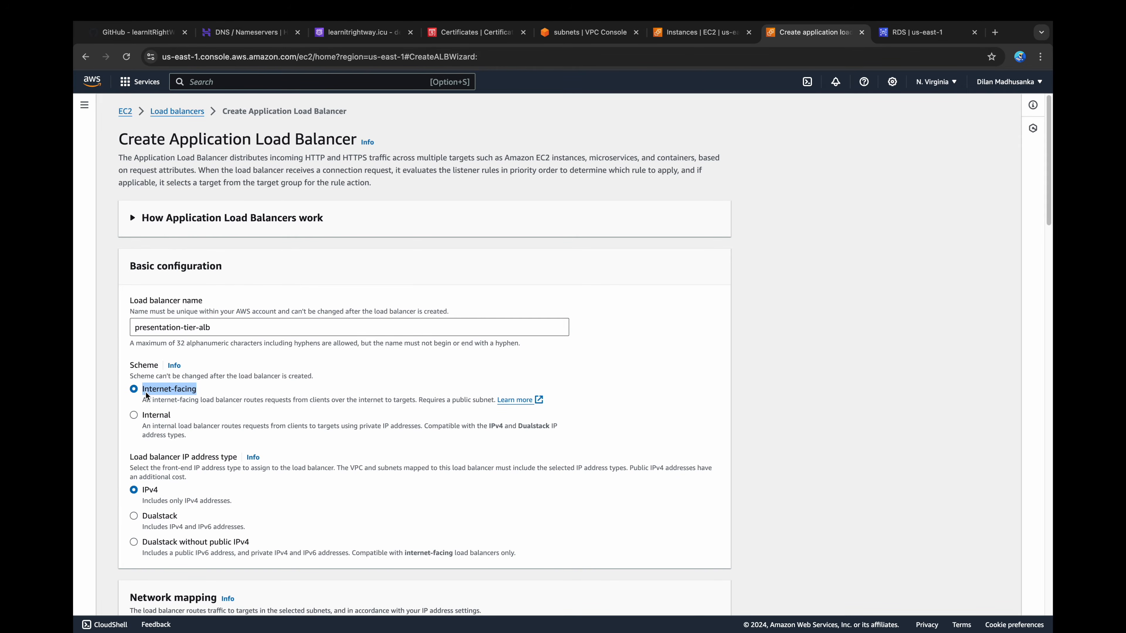
# Step: Select 3-tier-architecture-vpc as the VPC in the load balancer's network mapping
pyautogui.scroll(-5, 147, 395)
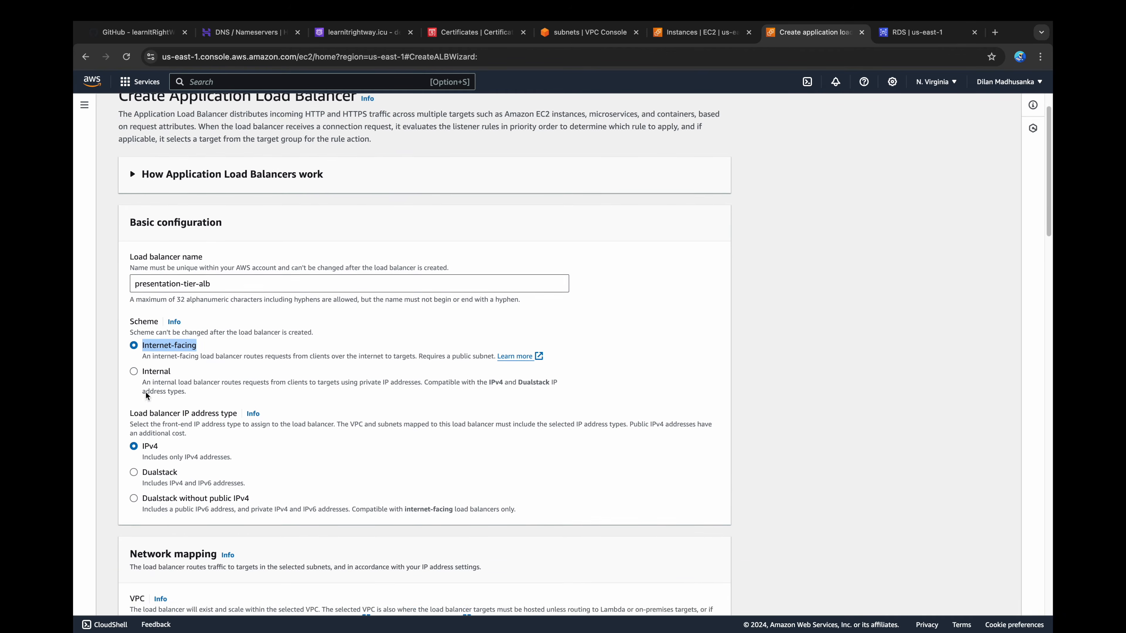
pyautogui.scroll(-2, 146, 395)
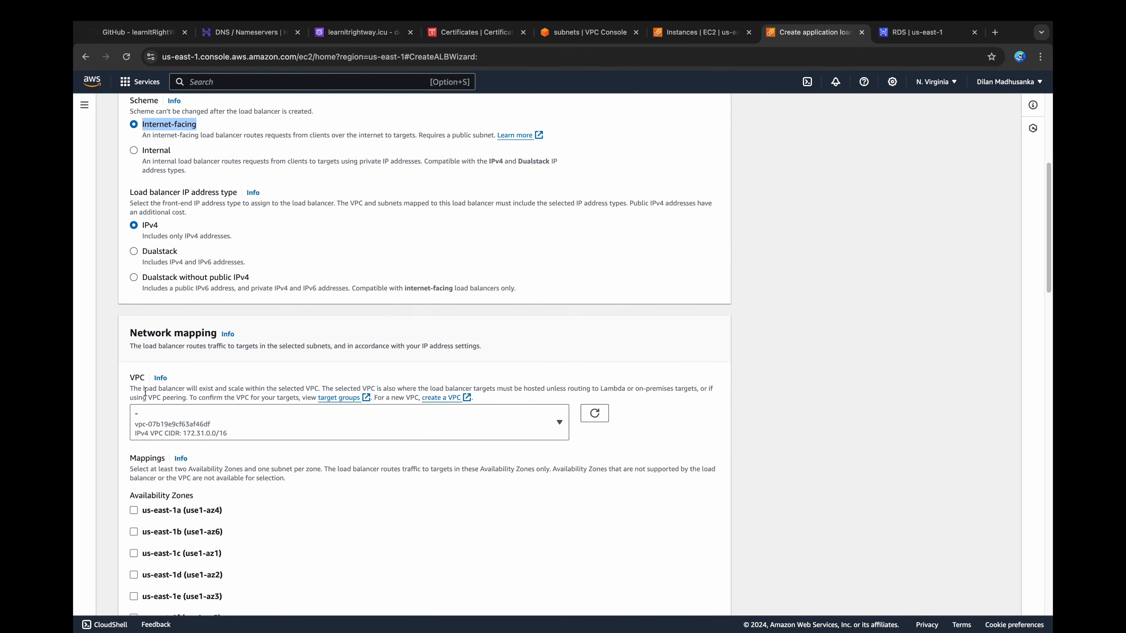
pyautogui.click(148, 392)
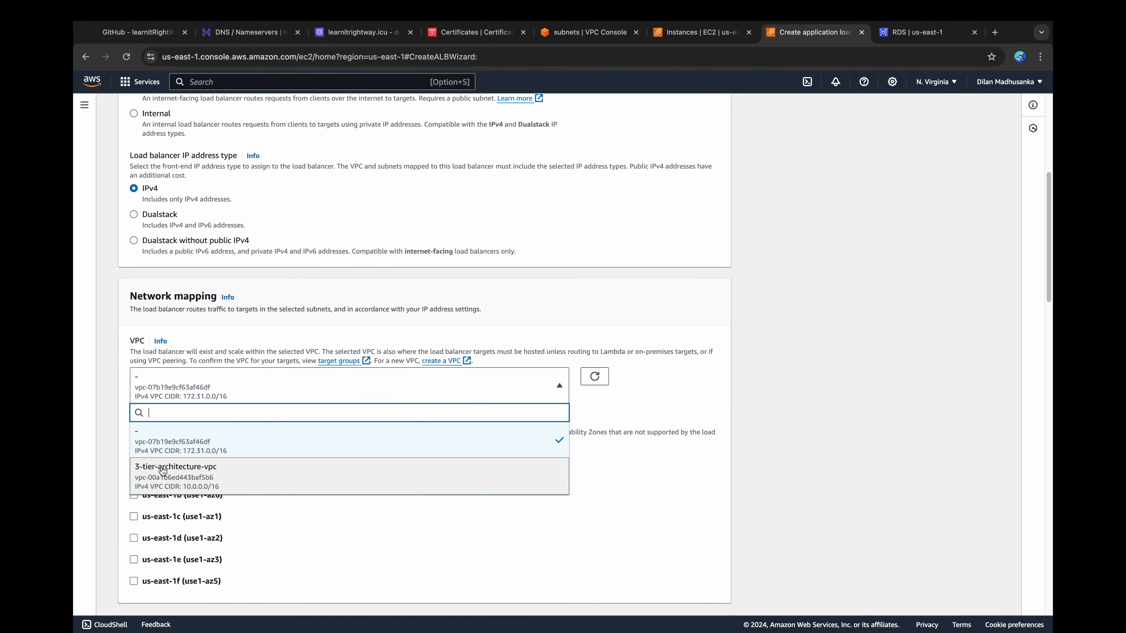
pyautogui.click(163, 471)
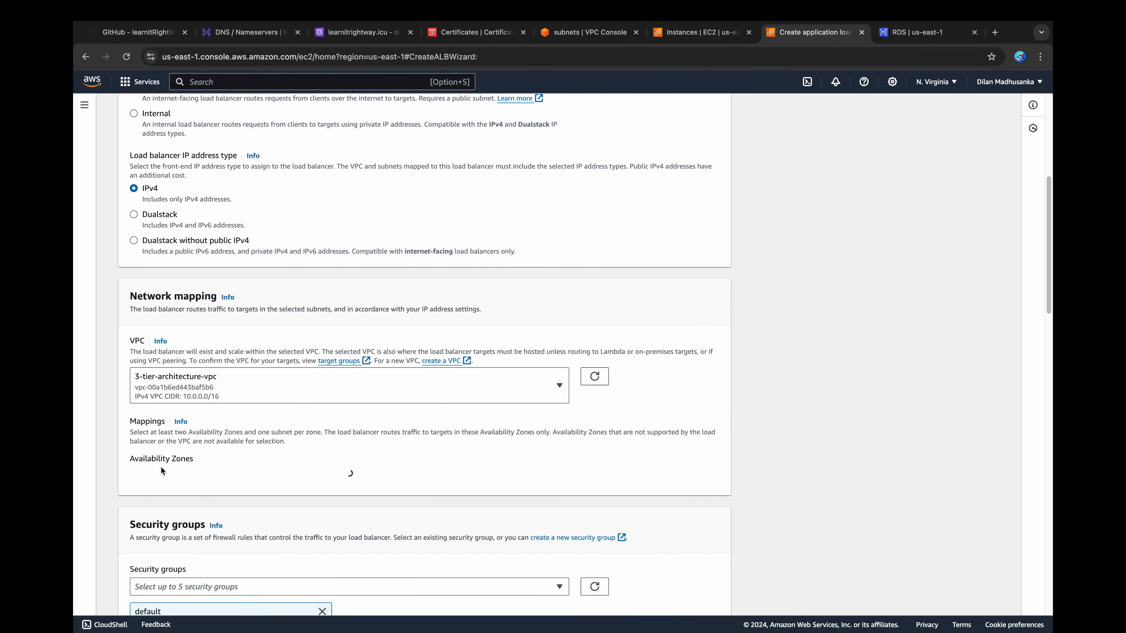
# Step: Map us-east-1a to 3-tier-architecture-subnet-public1-us-east-1a and us-east-1b to 3-tier-architecture-subnet-public2-us-east-1b
pyautogui.scroll(-2, 163, 470)
pyautogui.click(135, 398)
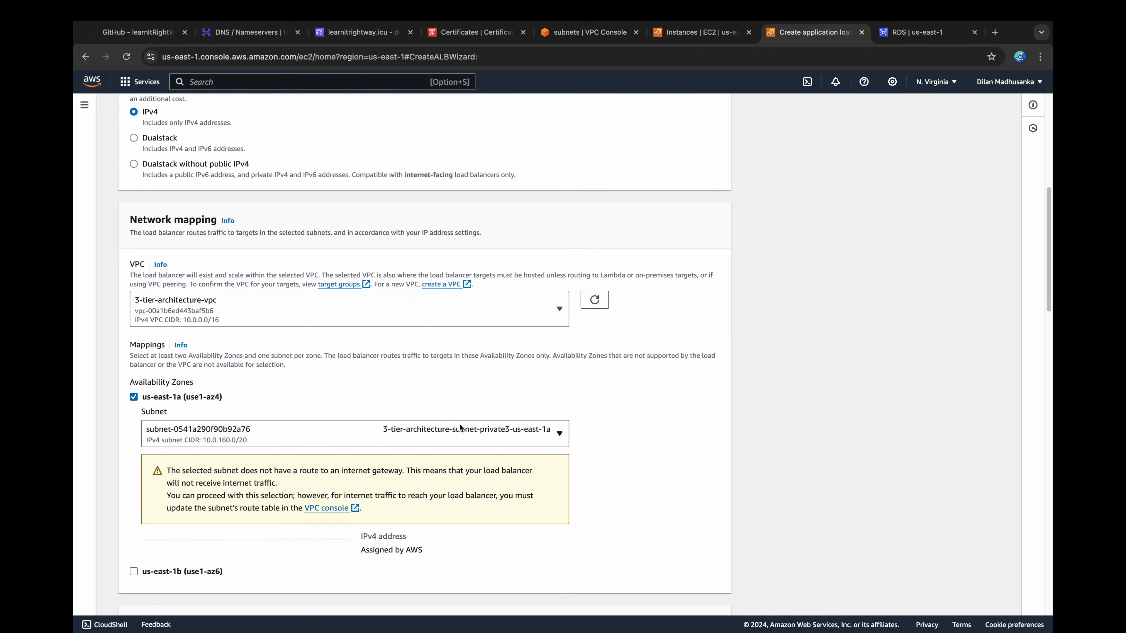
pyautogui.scroll(-1, 140, 411)
pyautogui.click(558, 398)
pyautogui.click(505, 478)
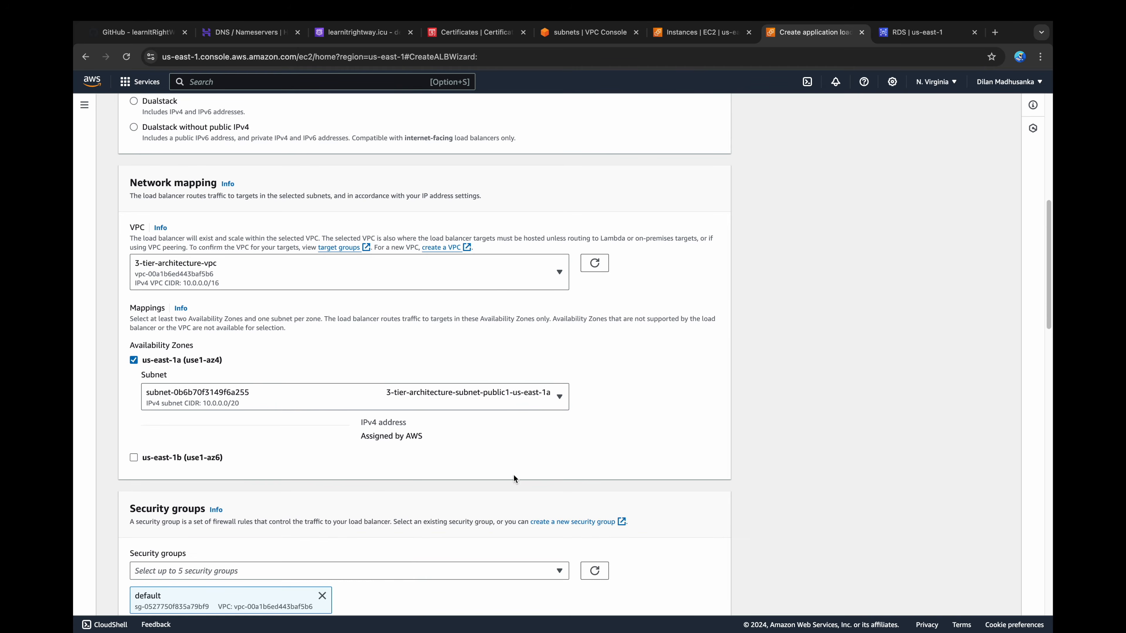
pyautogui.click(133, 457)
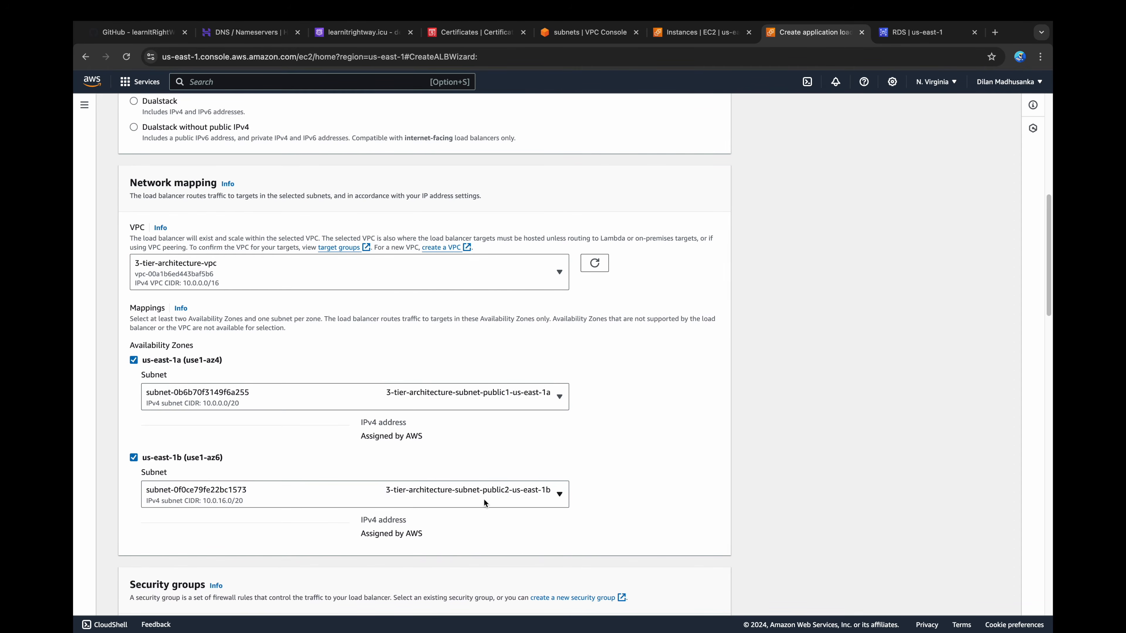
pyautogui.click(507, 496)
# Step: Replace the load balancer's default security group with presentation-tier-alb
pyautogui.scroll(-6, 597, 482)
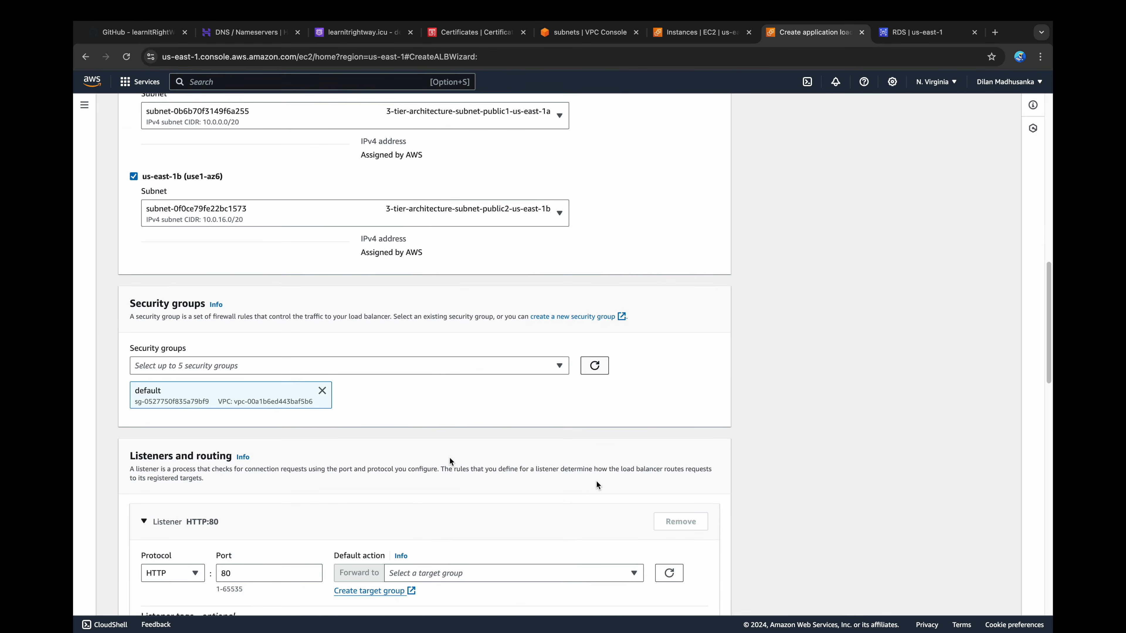
pyautogui.click(323, 391)
pyautogui.click(327, 364)
pyautogui.click(203, 413)
pyautogui.click(600, 405)
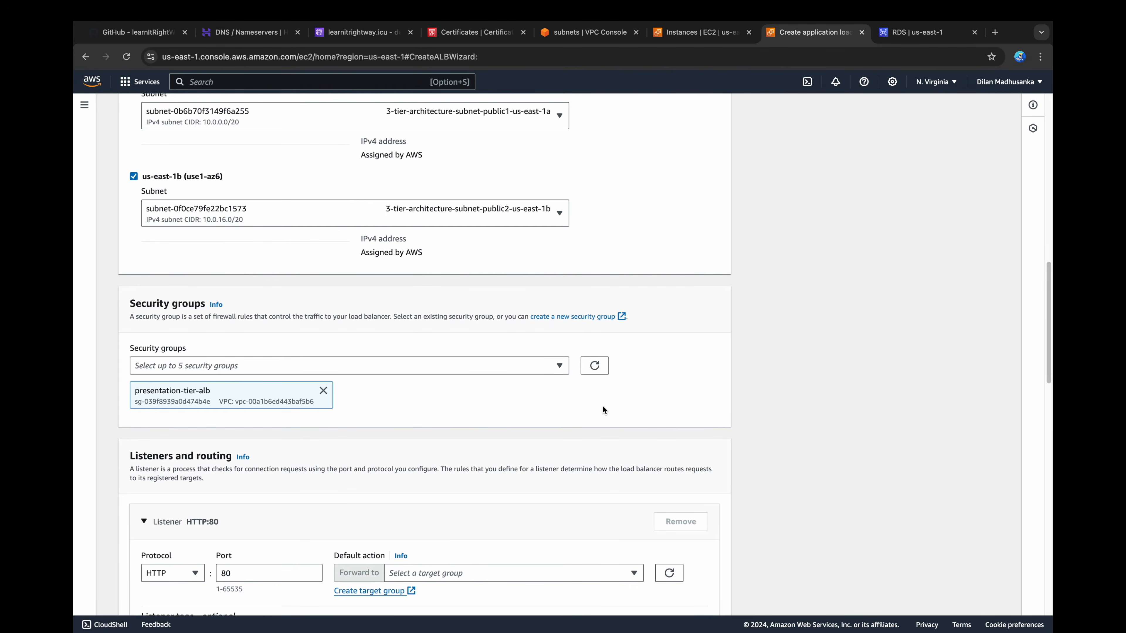
# Step: Set the load balancer's HTTP listener on port 80 to forward to the presentation-tier-tg target group
pyautogui.scroll(-5, 603, 408)
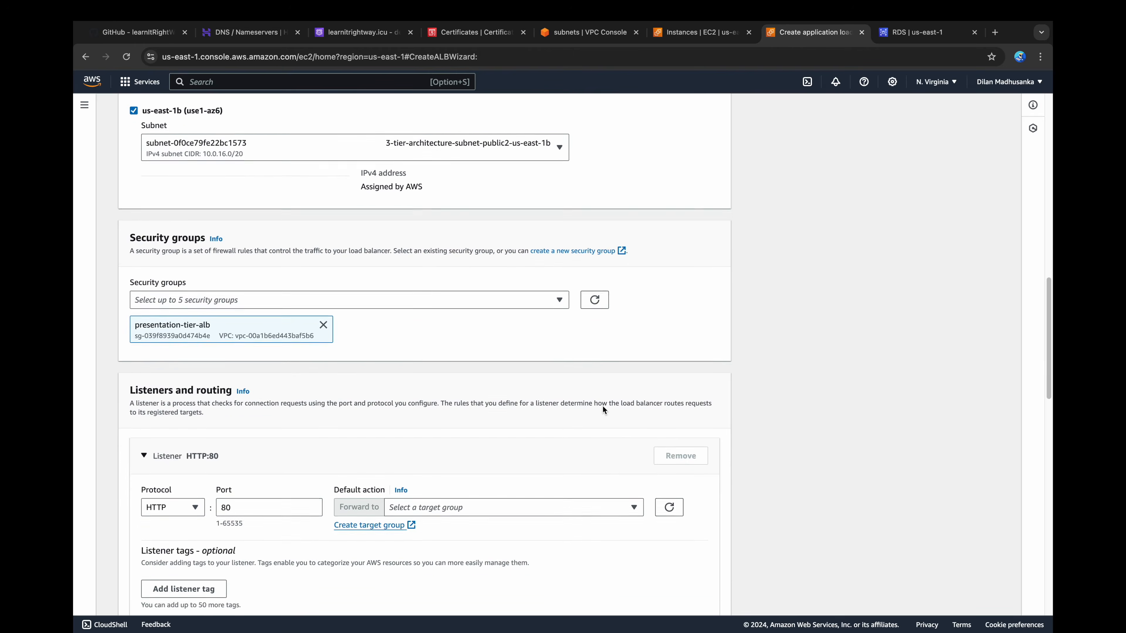
pyautogui.click(271, 371)
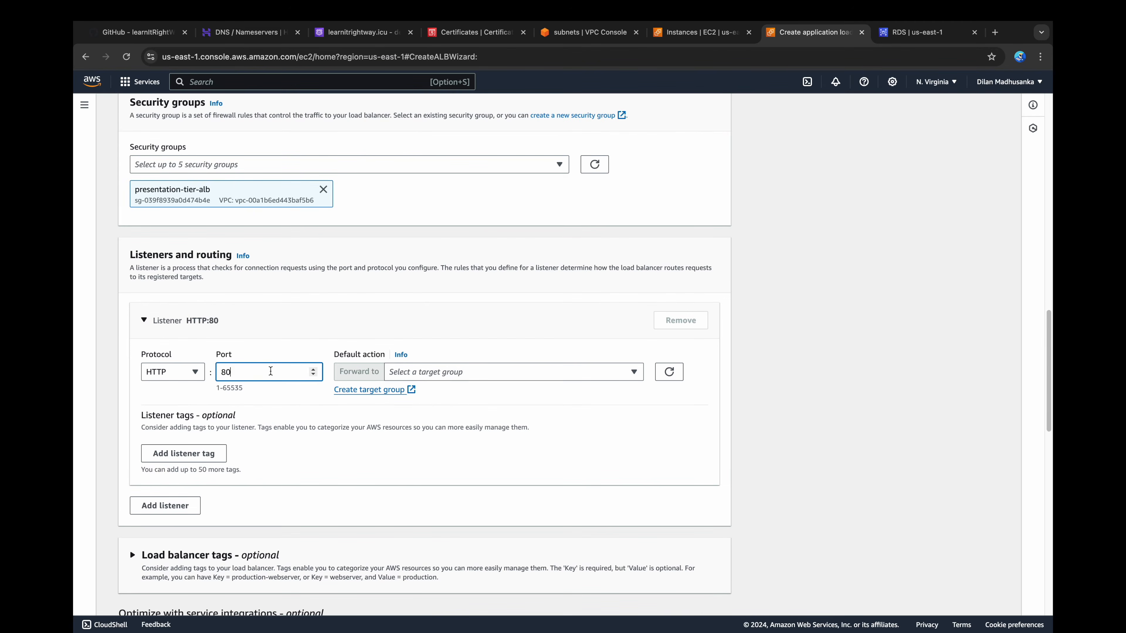
pyautogui.click(451, 371)
pyautogui.click(432, 411)
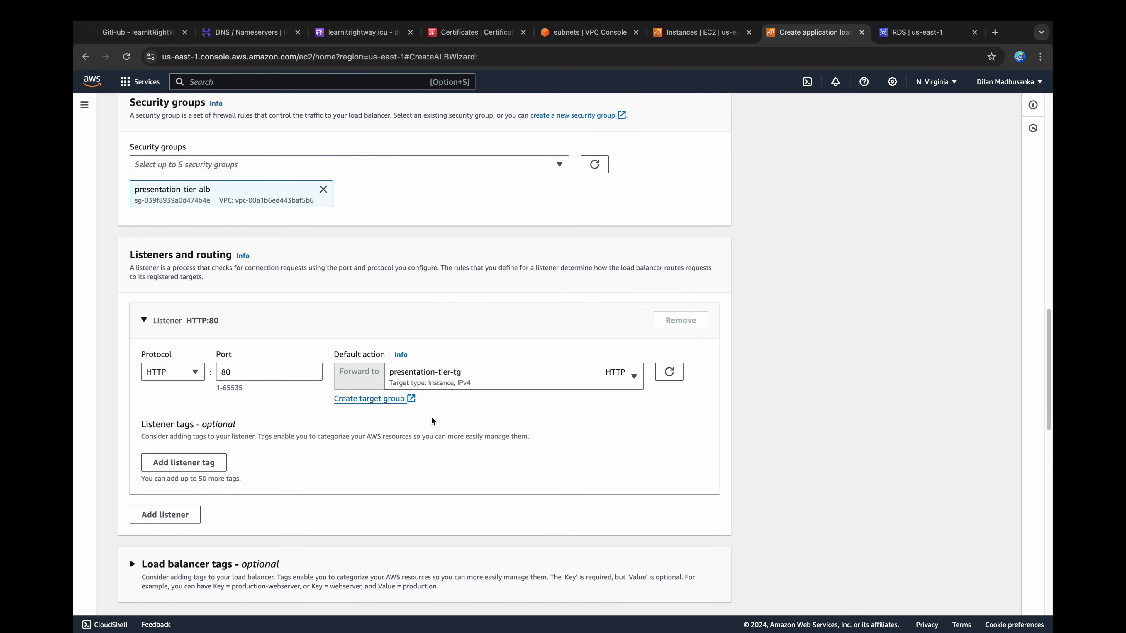
# Step: Create the presentation-tier-alb load balancer without service integrations and check its state in the load balancer list
pyautogui.scroll(-7, 432, 420)
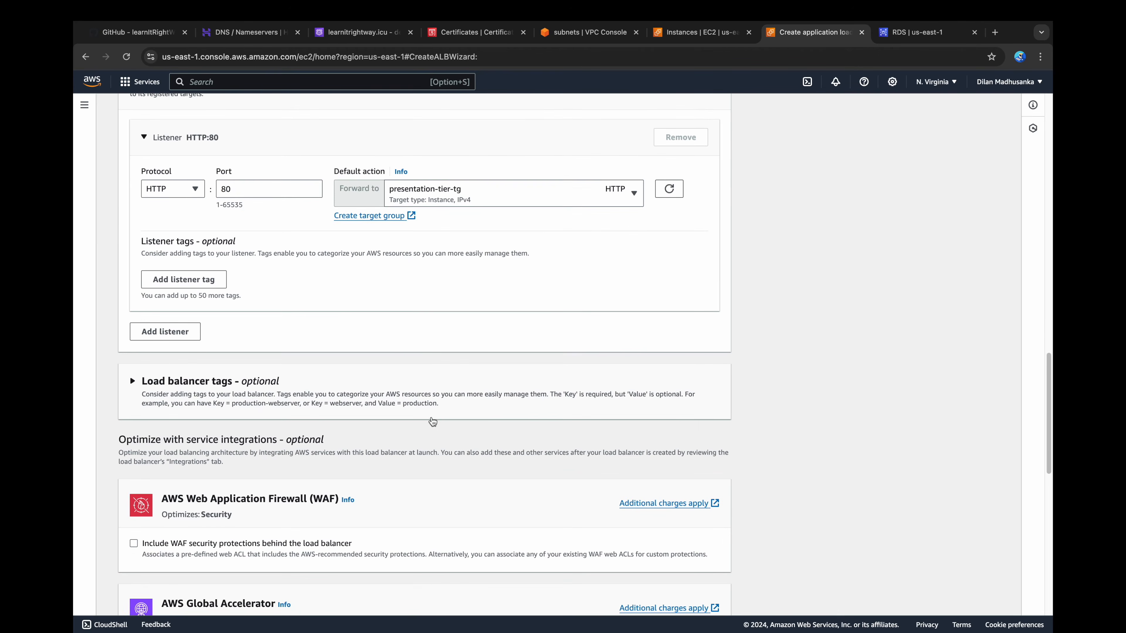
pyautogui.scroll(-10, 431, 417)
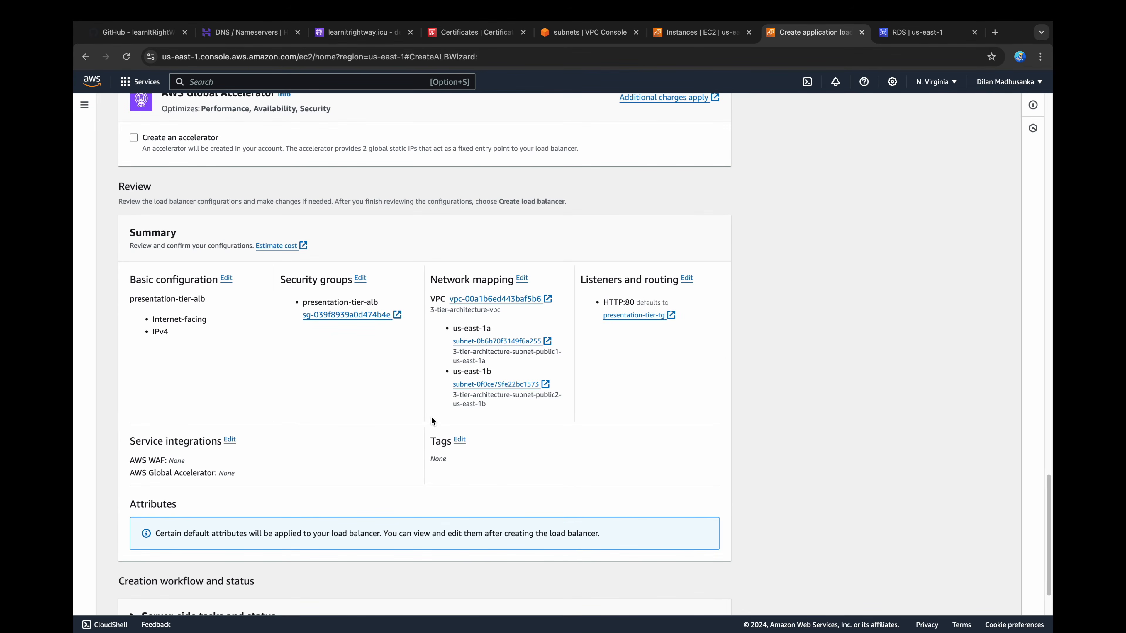
pyautogui.scroll(-4, 432, 422)
pyautogui.click(683, 595)
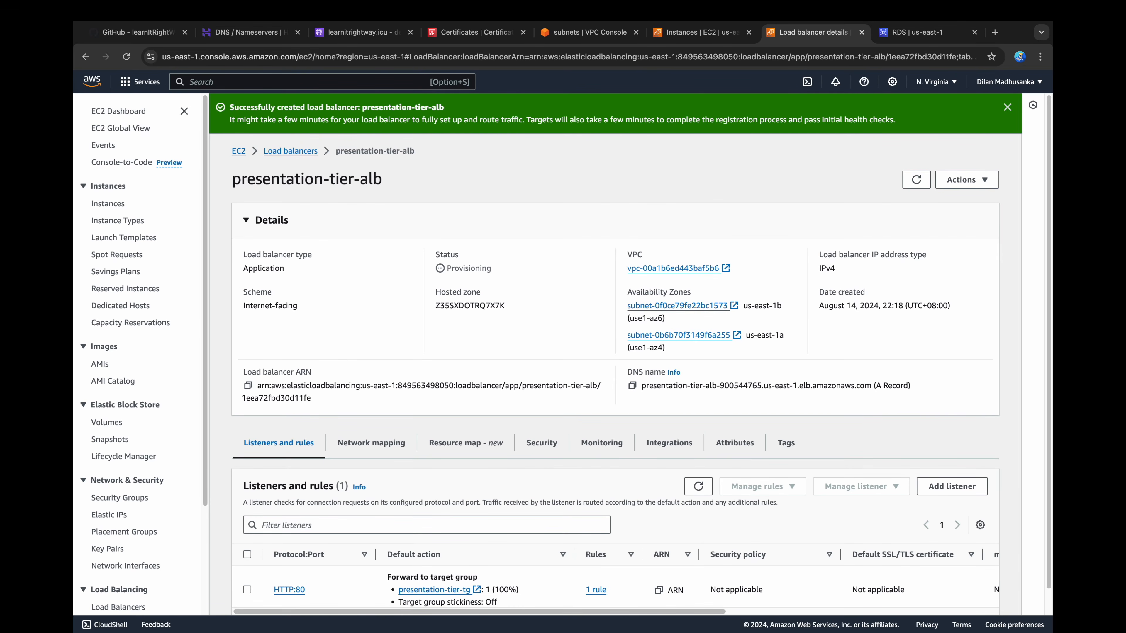
pyautogui.click(137, 606)
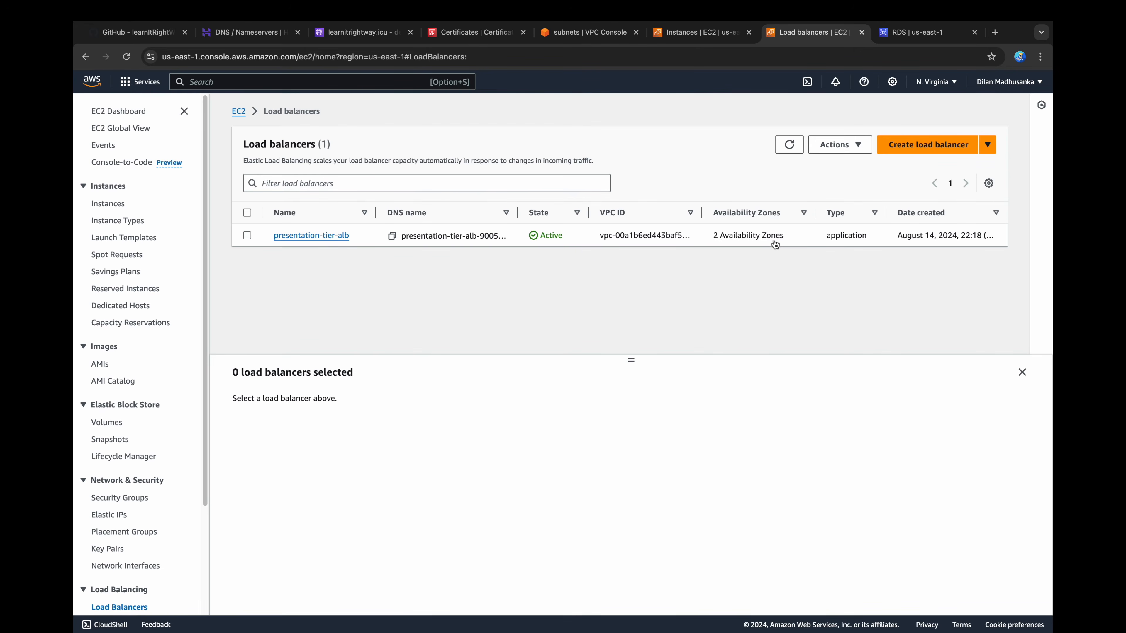
# Step: Start a new Auto Scaling group named presentation-tier-asg using the default version of the presentation-tier-lt launch template
pyautogui.scroll(-5, 133, 444)
pyautogui.click(148, 547)
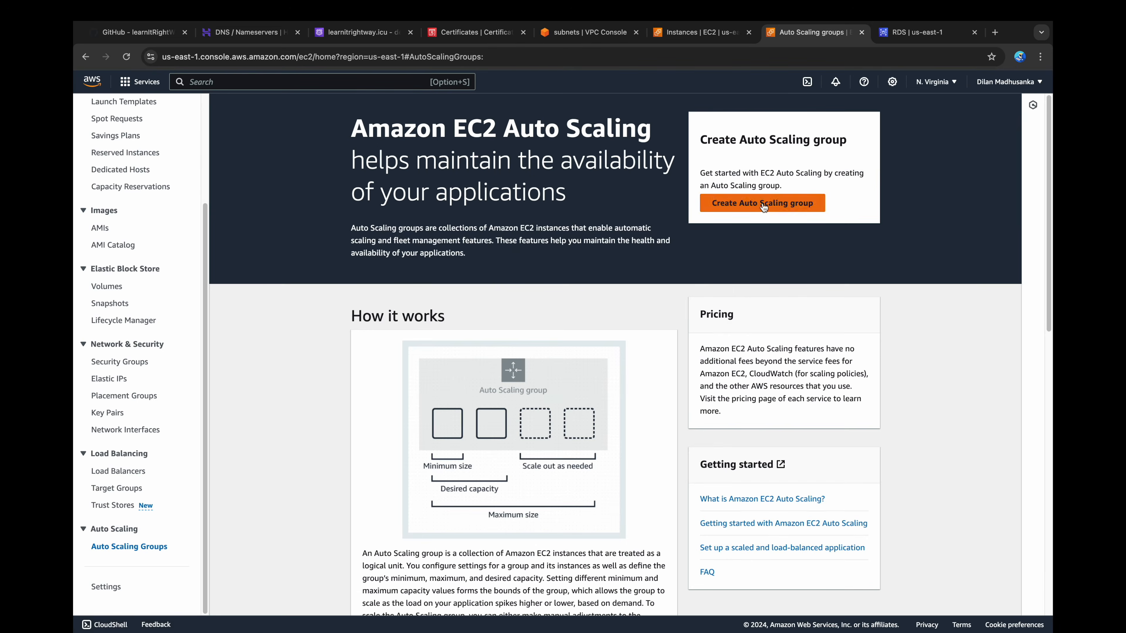
pyautogui.click(764, 205)
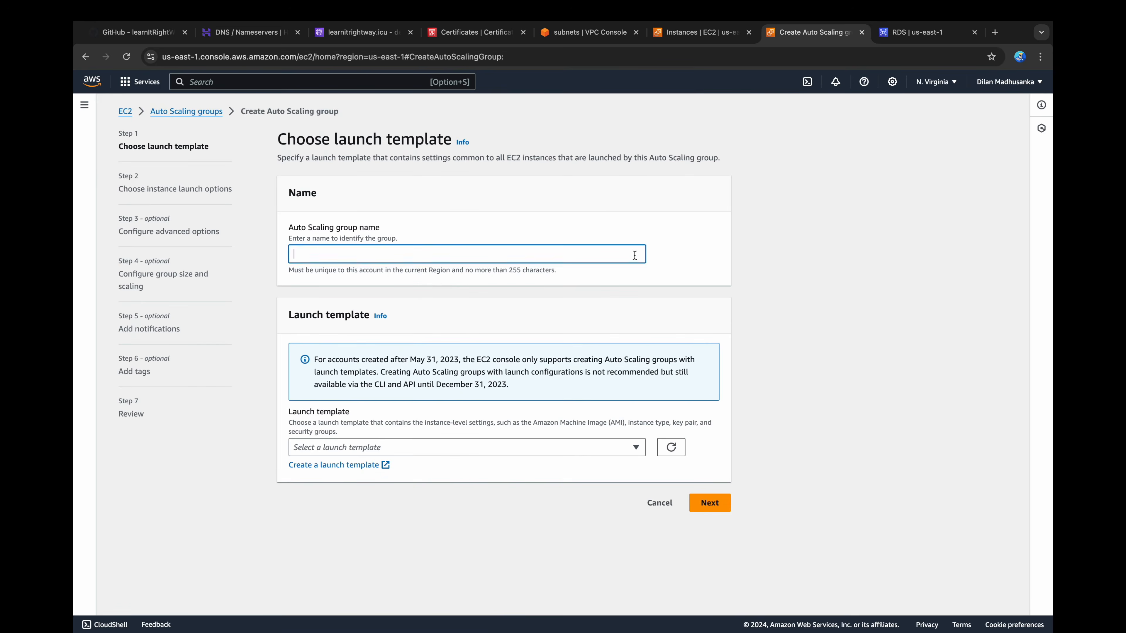
pyautogui.write('presentation-tier-asg')
pyautogui.click(579, 449)
pyautogui.click(487, 483)
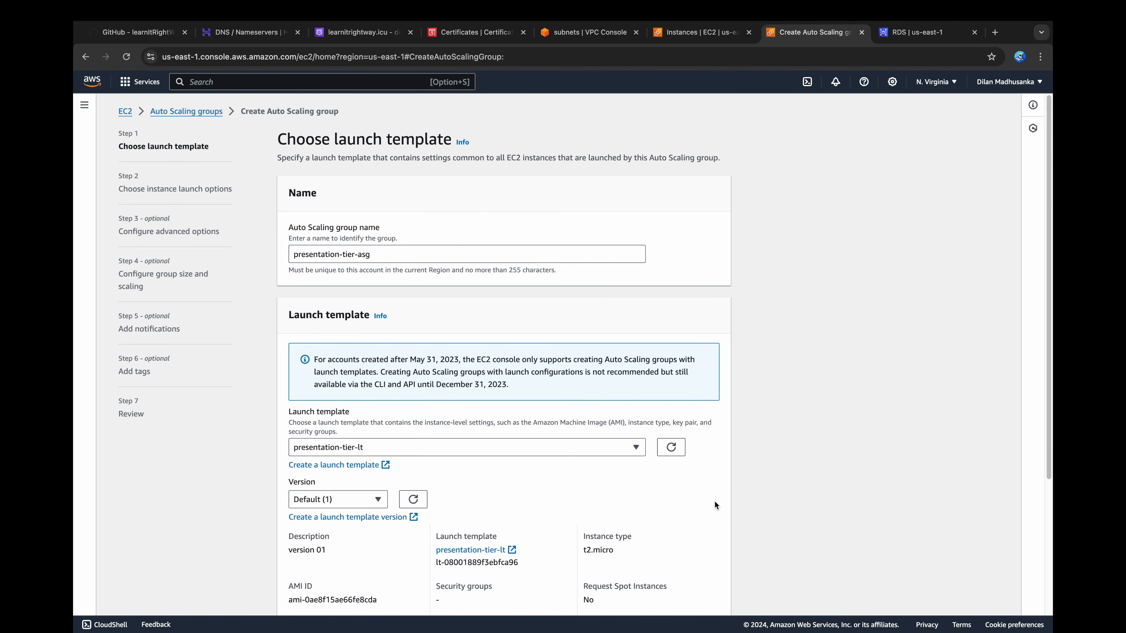
pyautogui.scroll(-5, 714, 500)
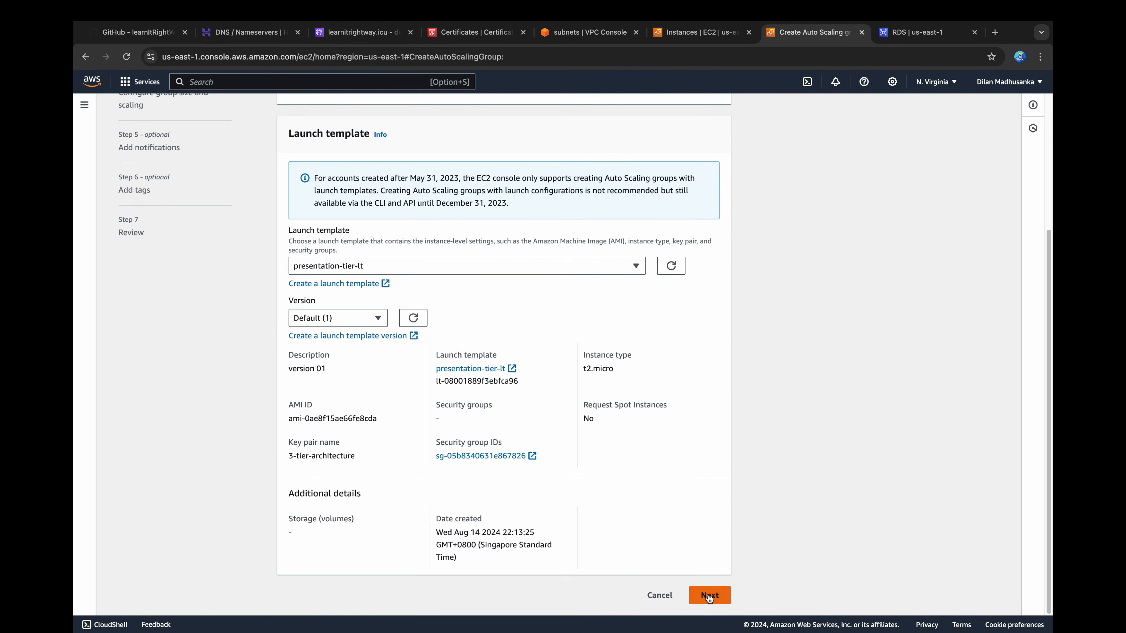
pyautogui.click(710, 597)
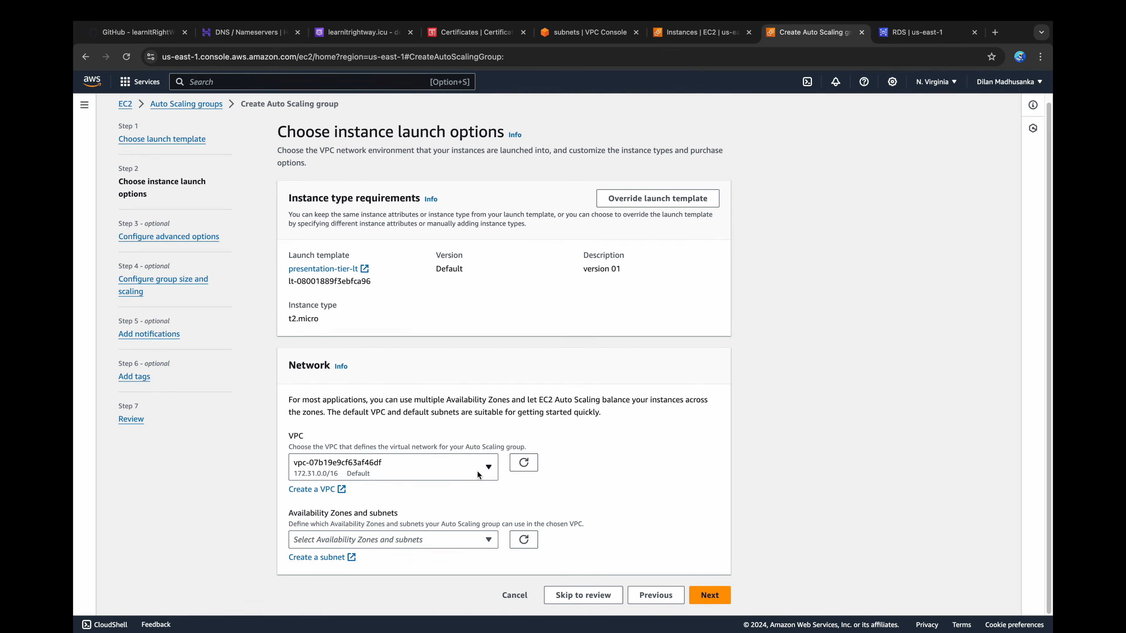
# Step: Place the Auto Scaling group in 3-tier-architecture-vpc with the subnets public1-us-east-1a and public2-us-east-1b
pyautogui.click(468, 471)
pyautogui.click(453, 537)
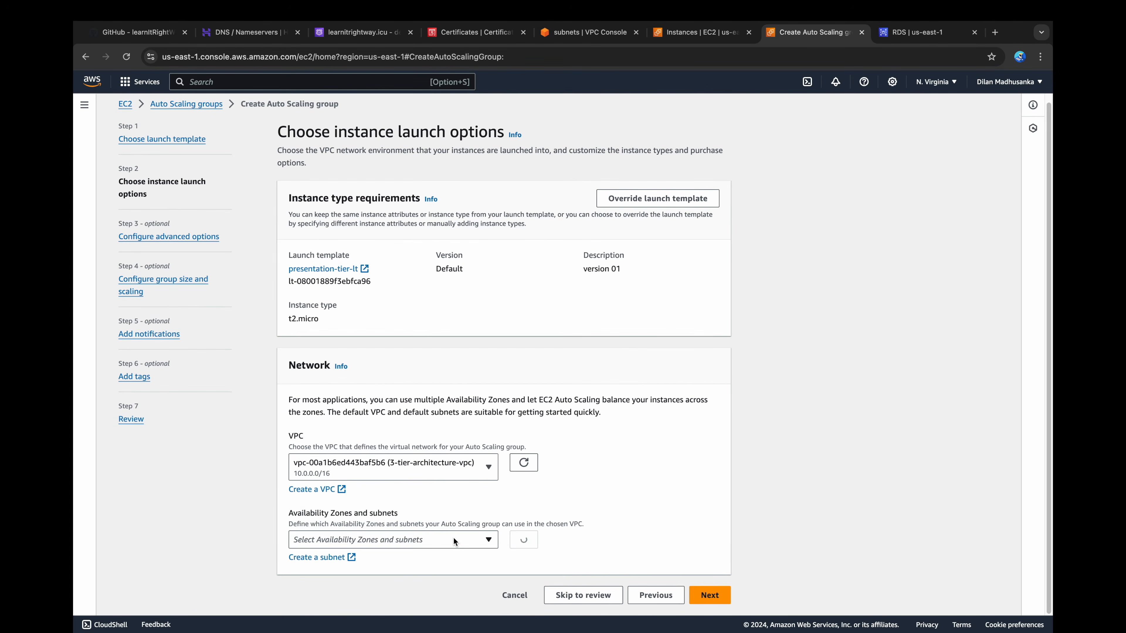
pyautogui.click(455, 541)
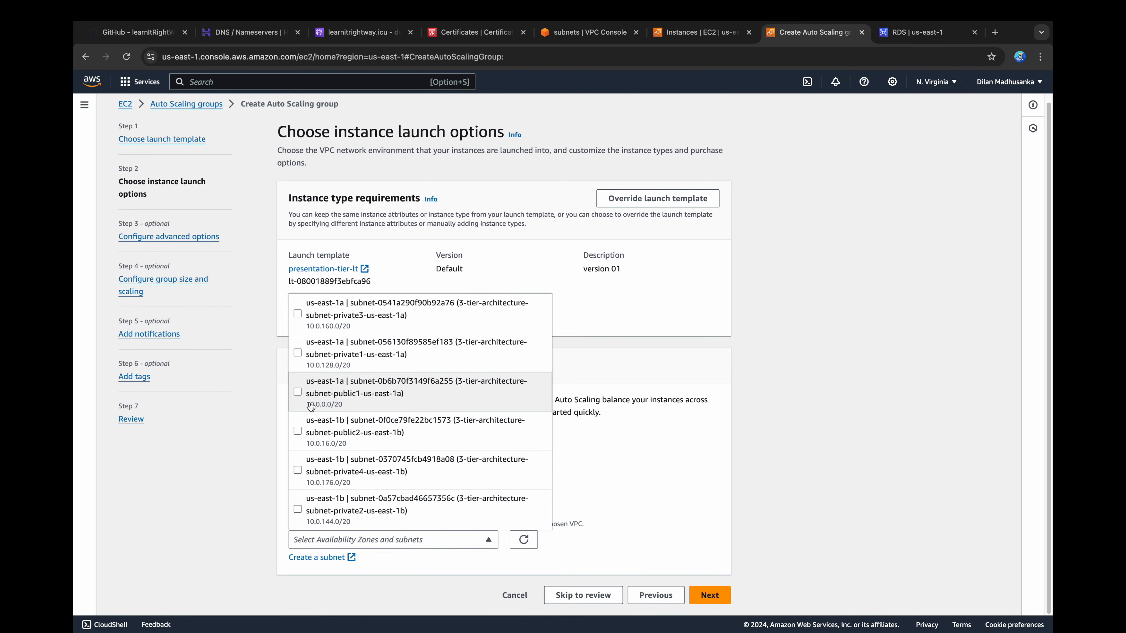
pyautogui.click(298, 393)
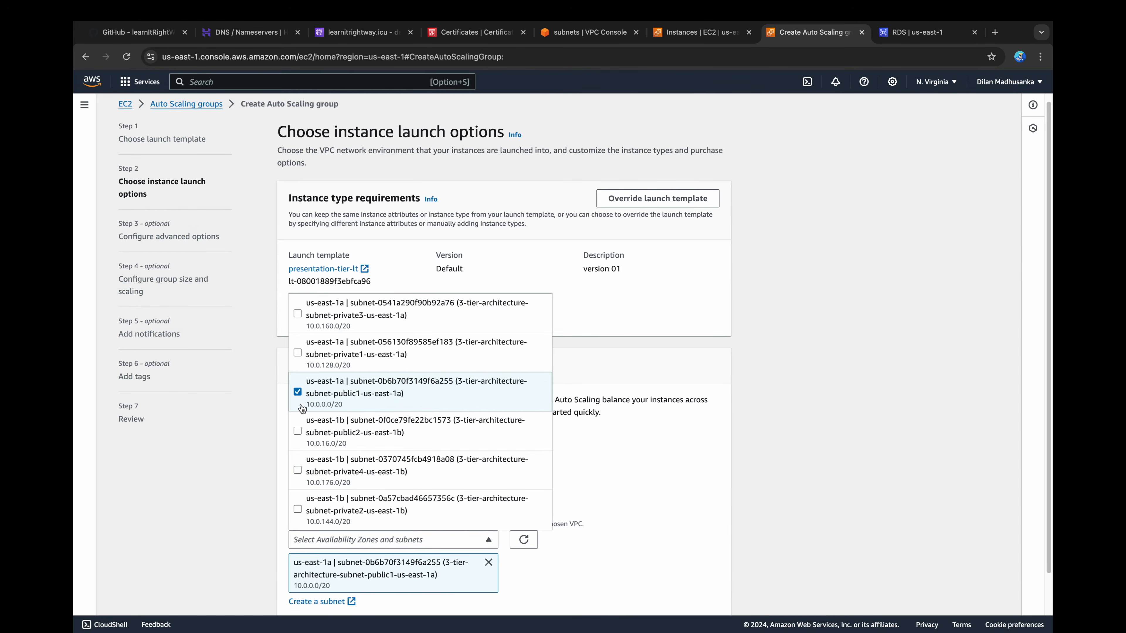
pyautogui.click(298, 432)
pyautogui.click(644, 480)
pyautogui.scroll(-3, 644, 480)
pyautogui.scroll(-1, 645, 480)
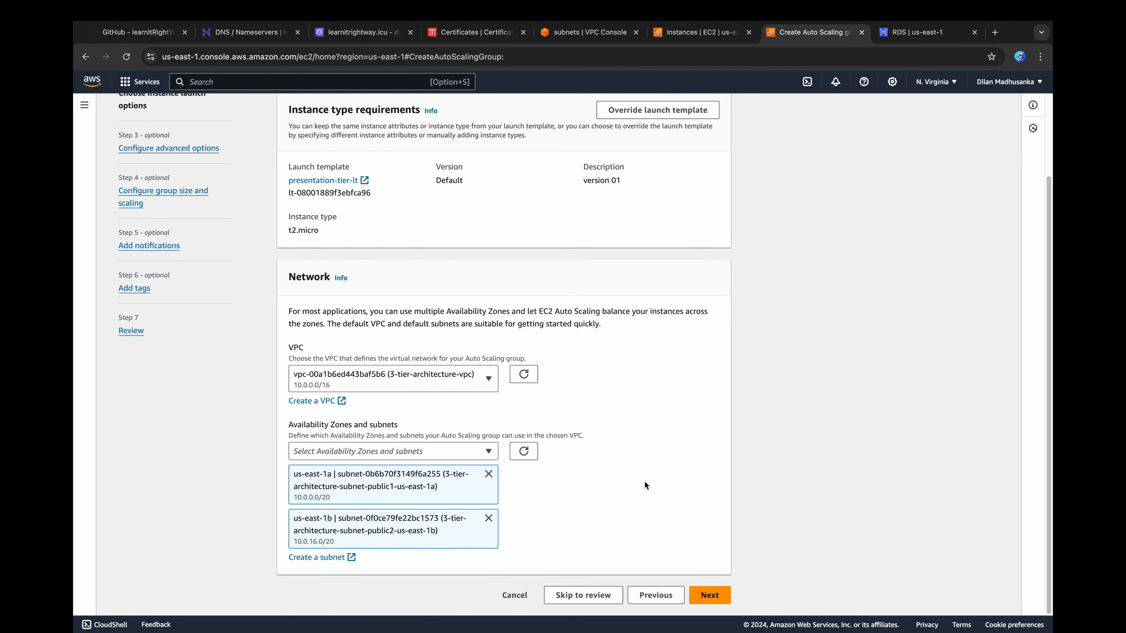
pyautogui.click(710, 595)
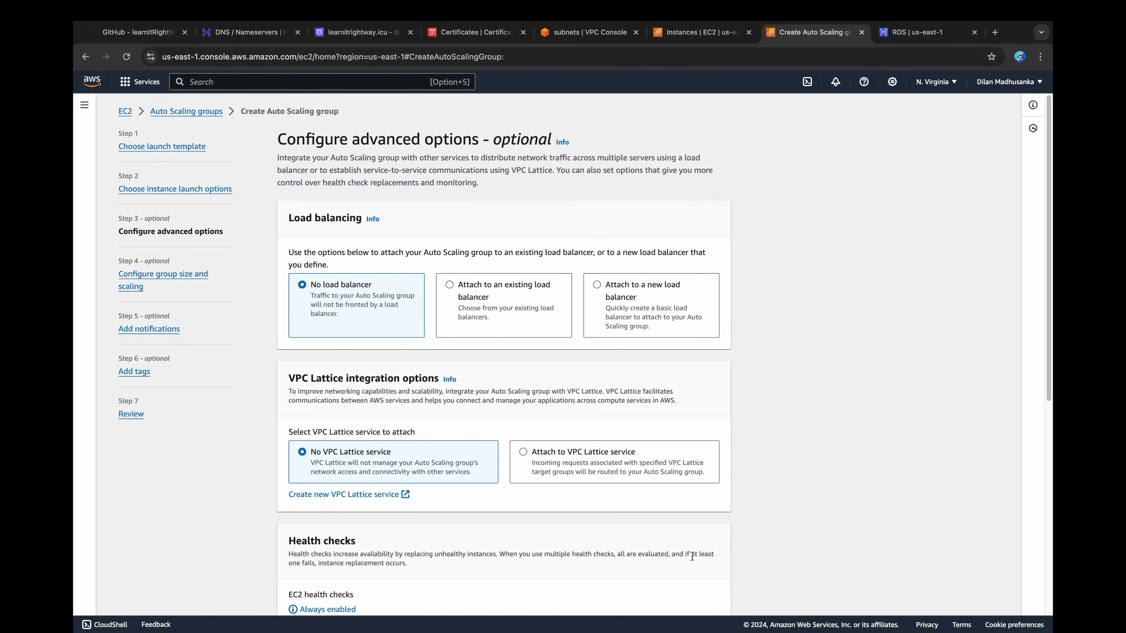
# Step: Attach the Auto Scaling group to the existing load balancer through the presentation-tier-tg target group
pyautogui.click(506, 316)
pyautogui.scroll(-3, 505, 316)
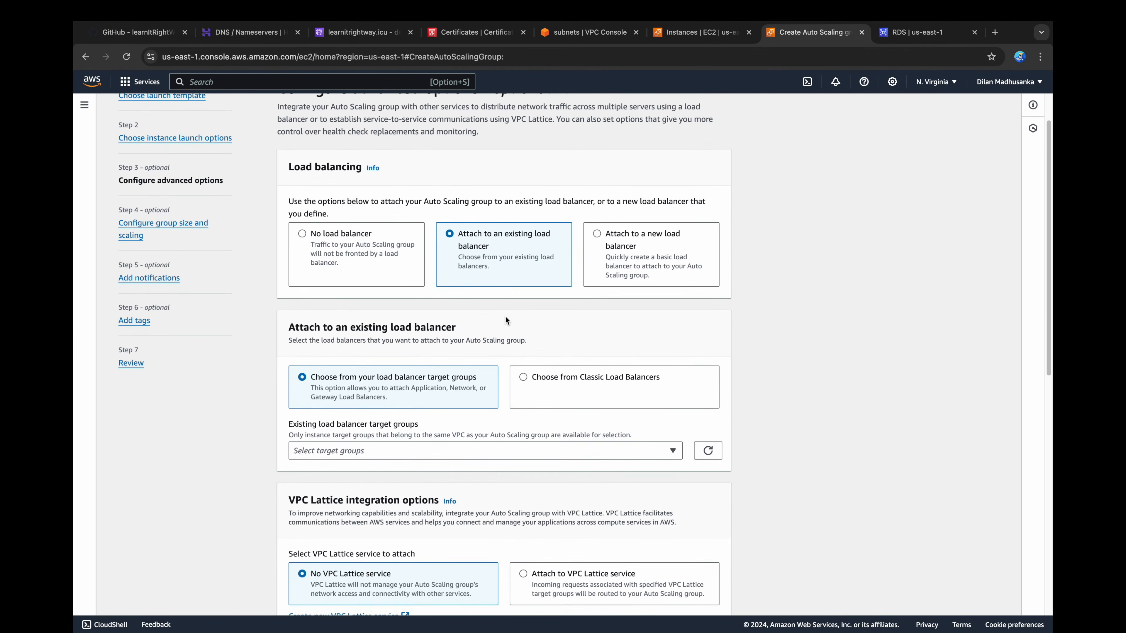
pyautogui.click(439, 401)
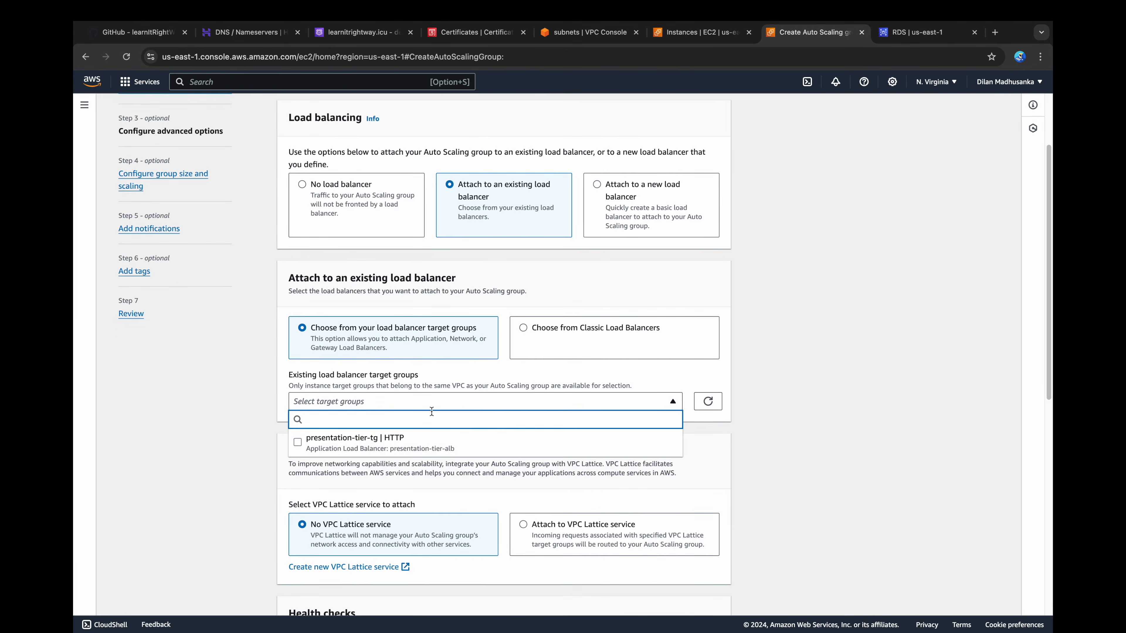
pyautogui.click(405, 437)
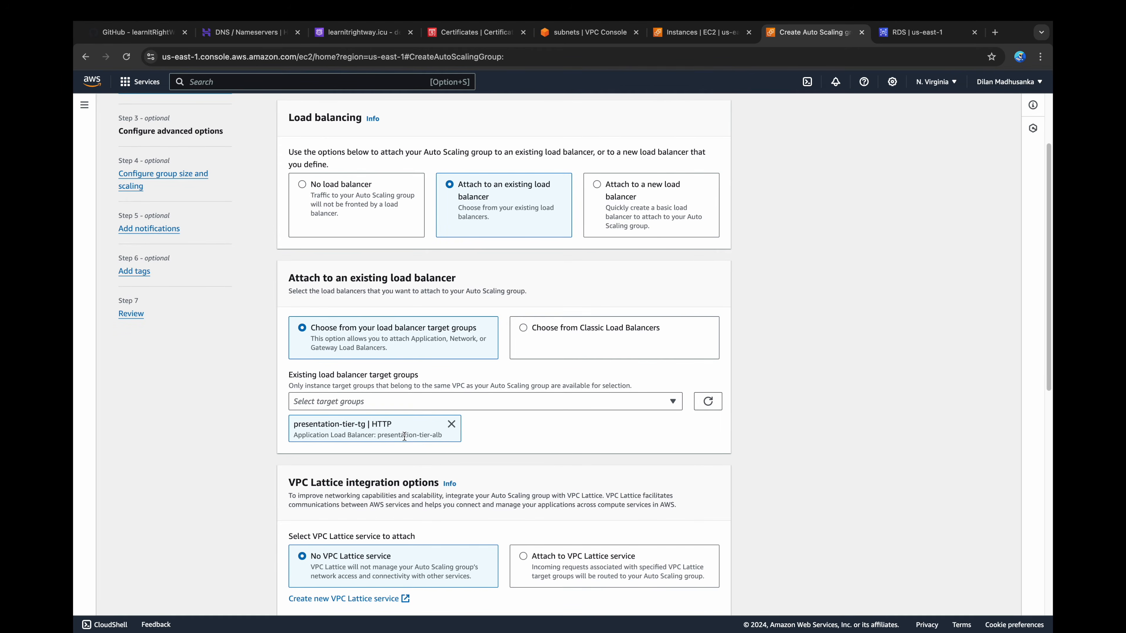
# Step: Turn on Elastic Load Balancing health checks and group metrics collection within CloudWatch for the Auto Scaling group
pyautogui.scroll(-7, 405, 437)
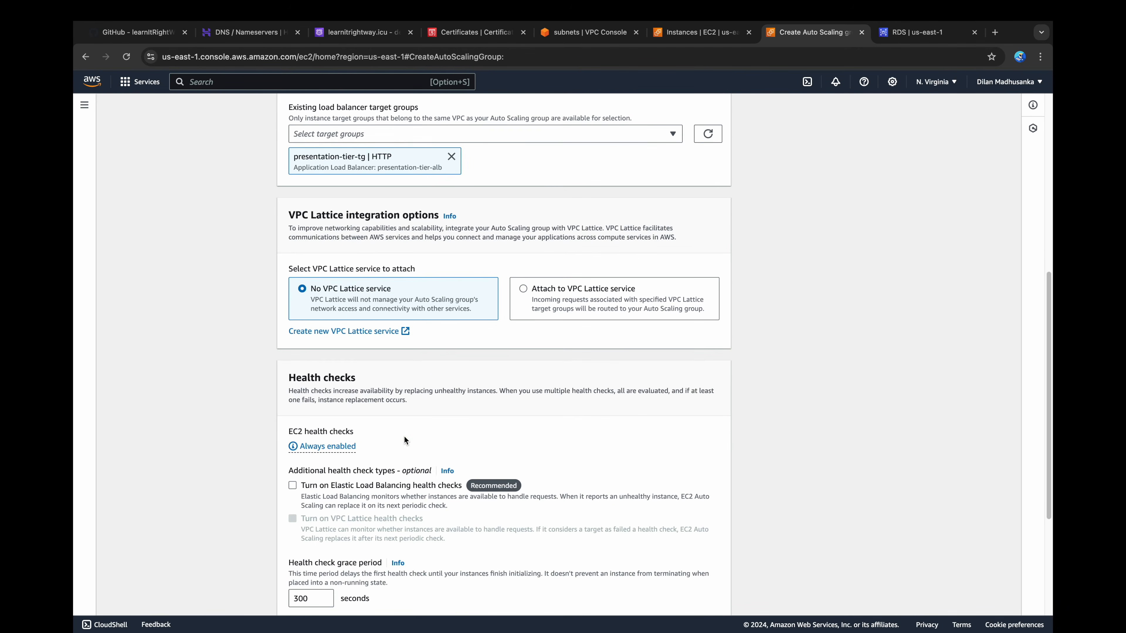
pyautogui.scroll(-2, 404, 436)
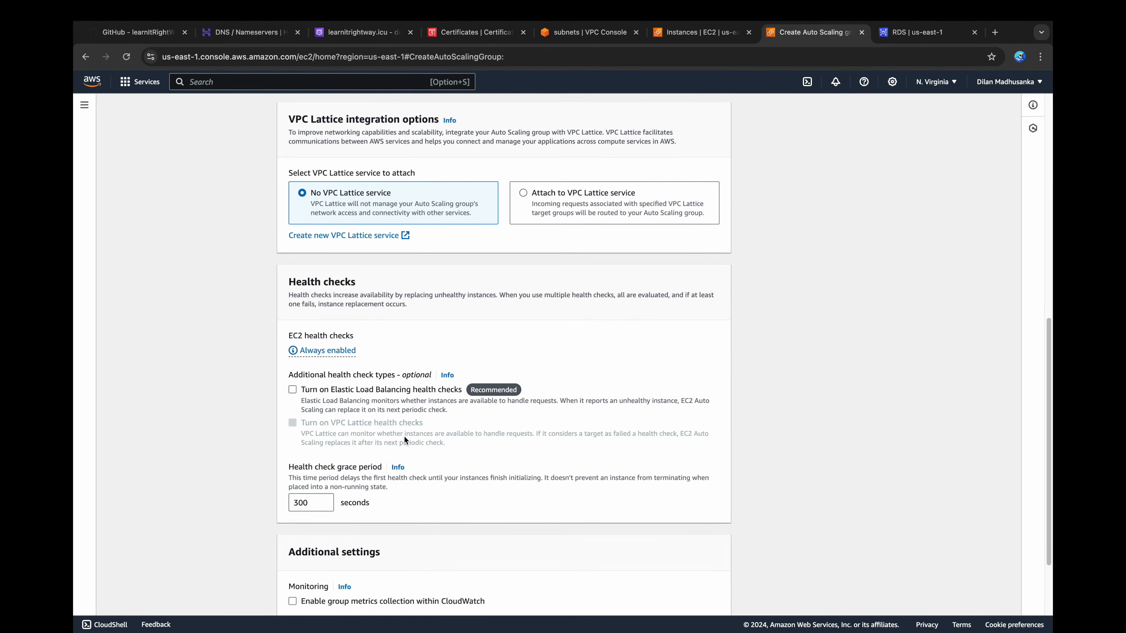
pyautogui.click(293, 390)
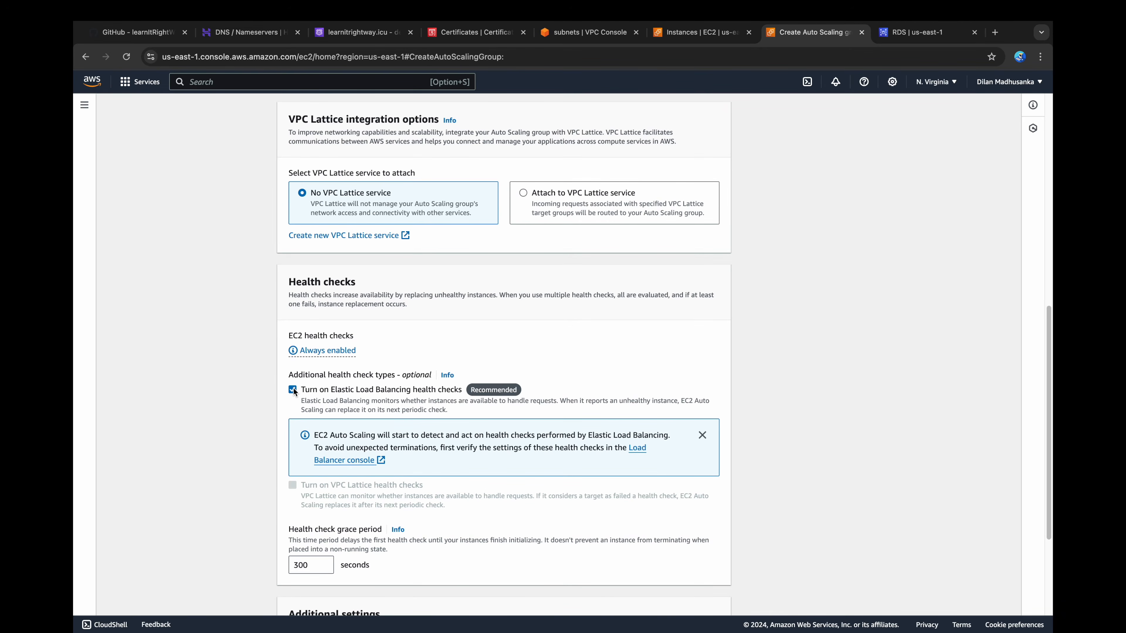
pyautogui.scroll(-4, 294, 387)
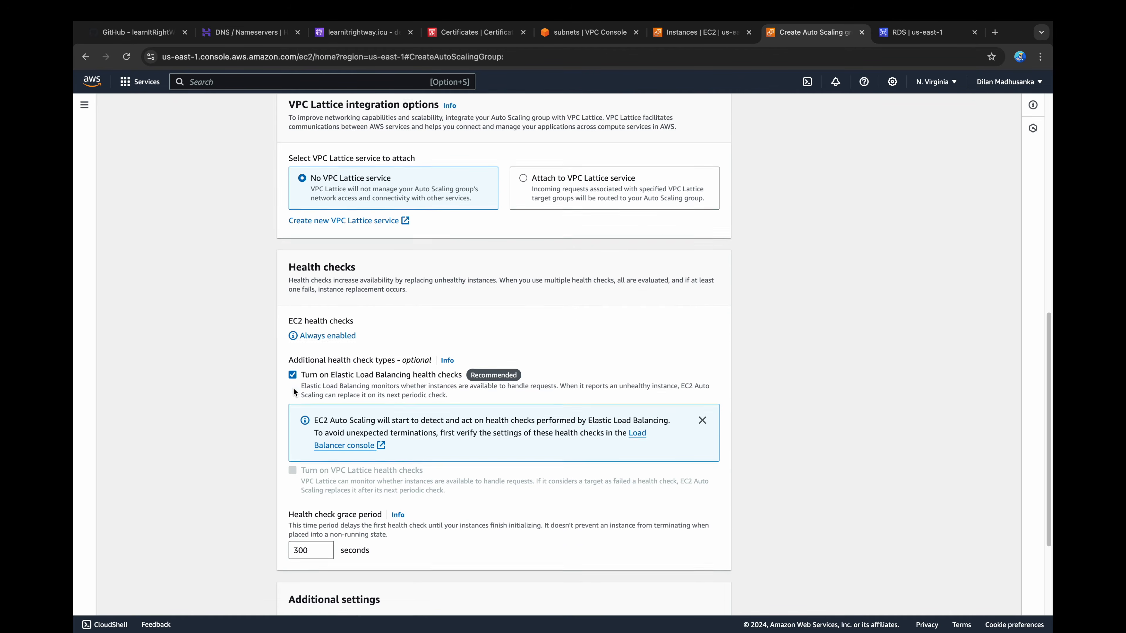
pyautogui.click(294, 501)
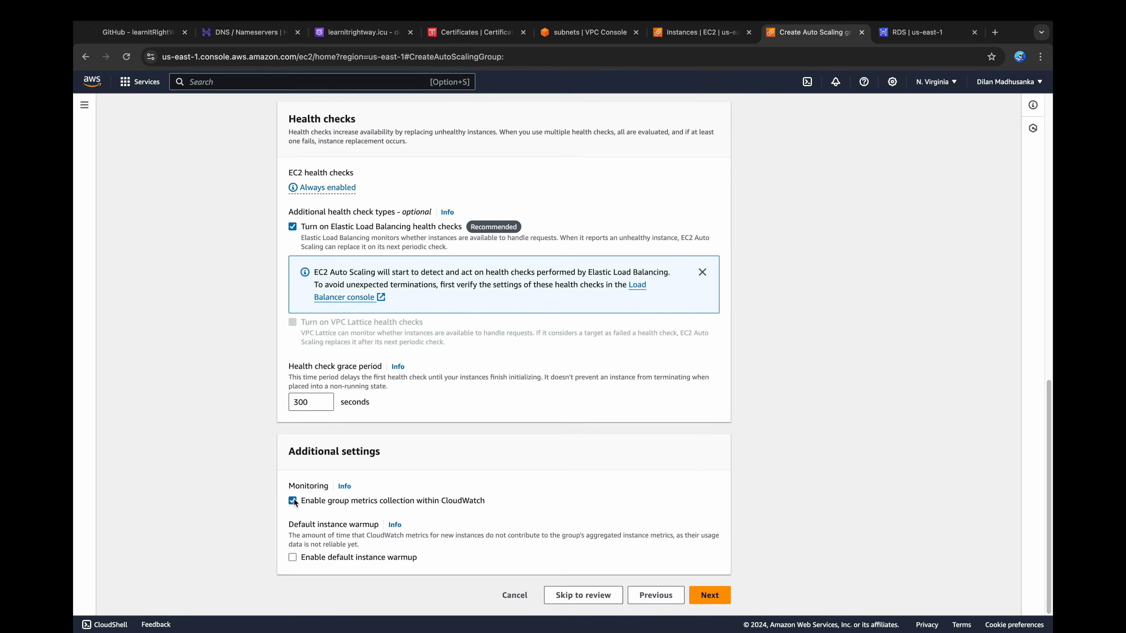
pyautogui.click(707, 595)
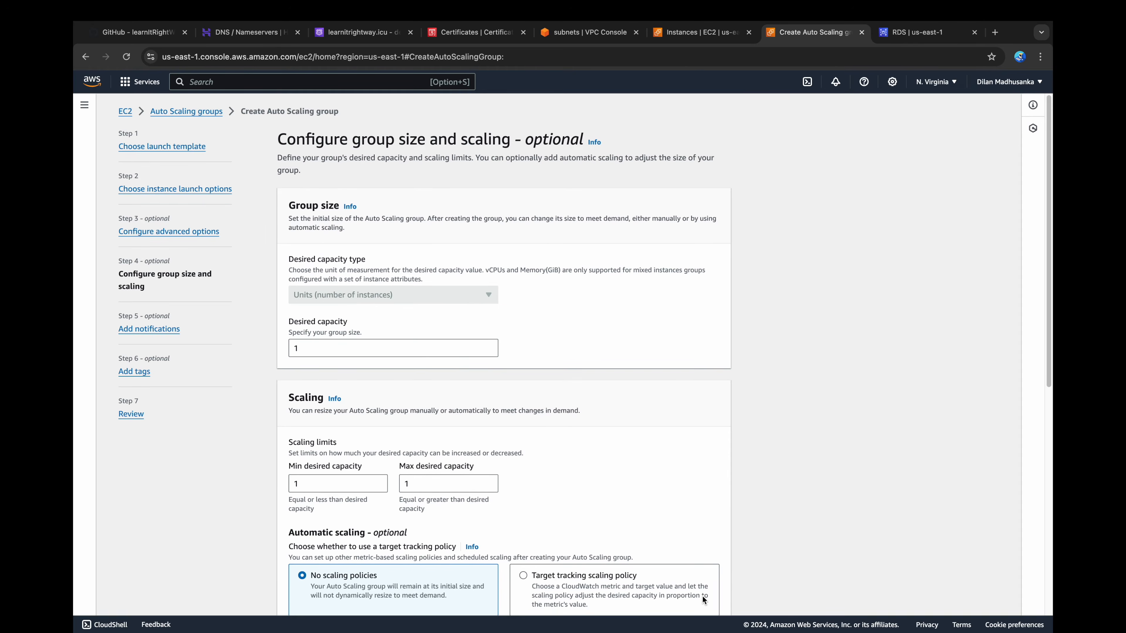
# Step: Set the group's desired capacity to 3, with a minimum of 2 and a maximum of 4
pyautogui.doubleClick(292, 345)
pyautogui.write('3')
pyautogui.doubleClick(293, 484)
pyautogui.write('2')
pyautogui.doubleClick(405, 484)
pyautogui.write('4')
# Step: Apply a target tracking scaling policy on average CPU utilization at 50, leaving the instance maintenance policy at No policy
pyautogui.scroll(-7, 585, 355)
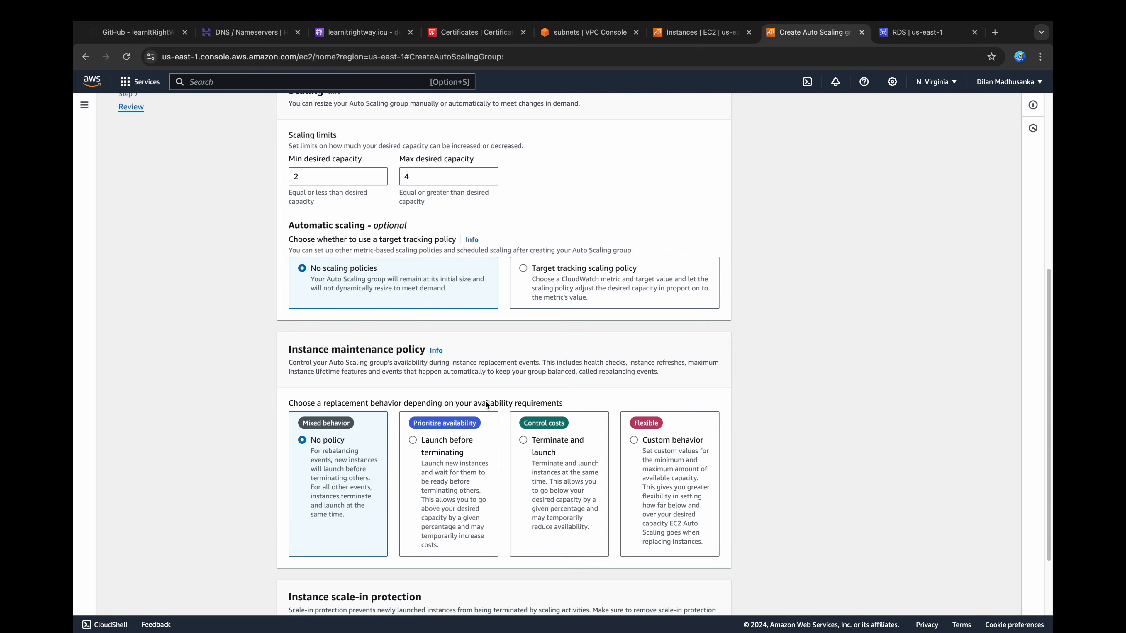
pyautogui.click(527, 279)
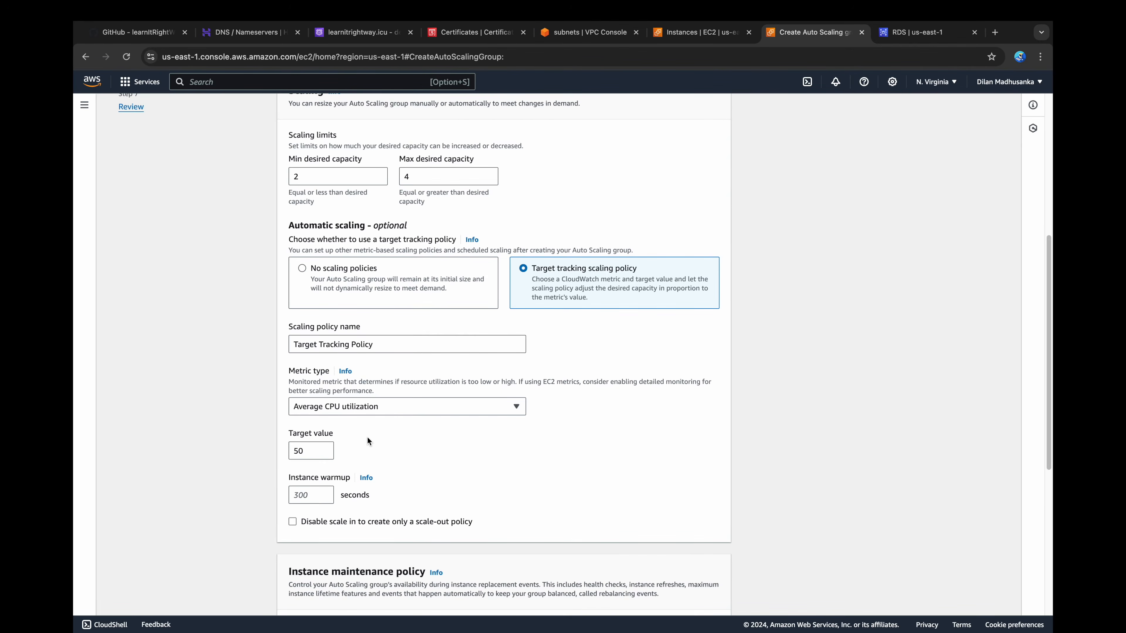
pyautogui.scroll(-5, 367, 439)
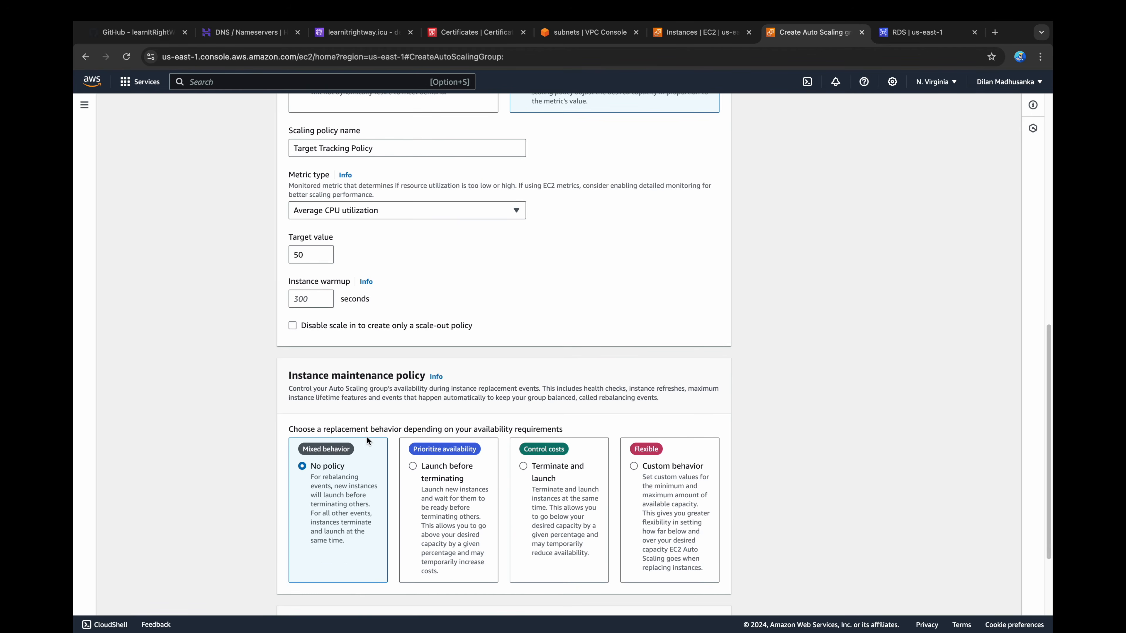
pyautogui.scroll(-3, 367, 441)
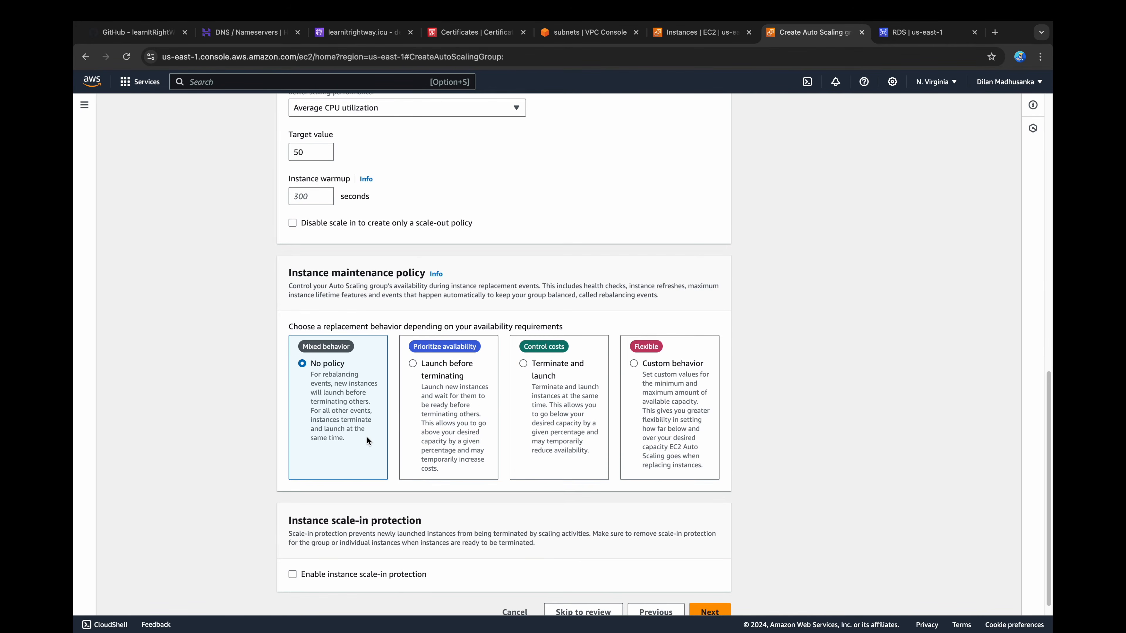
pyautogui.scroll(-1, 367, 437)
pyautogui.click(698, 597)
# Step: Review and create the Auto Scaling group without notifications or tags, and check its launched instances in the EC2 instance list
pyautogui.click(714, 228)
pyautogui.click(709, 376)
pyautogui.scroll(-2, 705, 381)
pyautogui.scroll(-10, 701, 388)
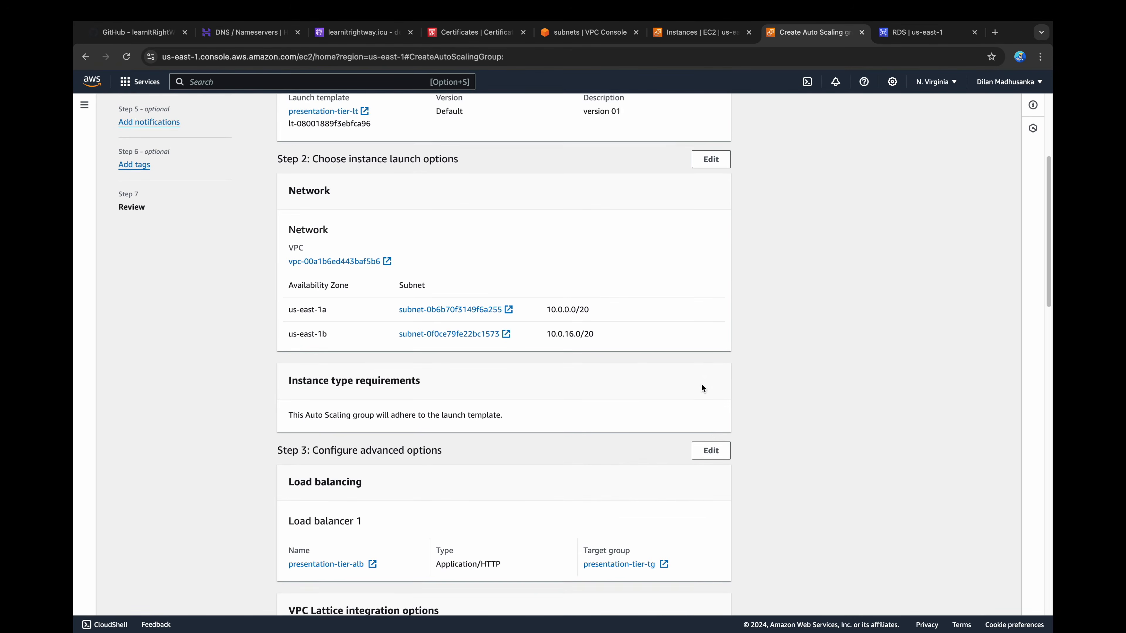
pyautogui.scroll(-11, 702, 388)
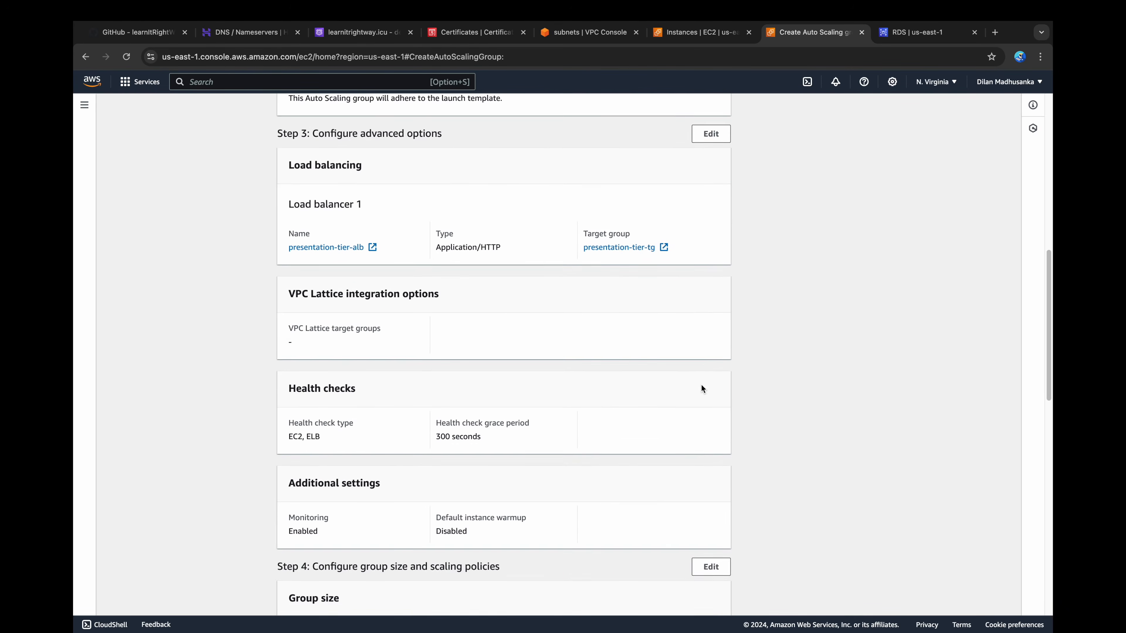
pyautogui.scroll(-12, 701, 388)
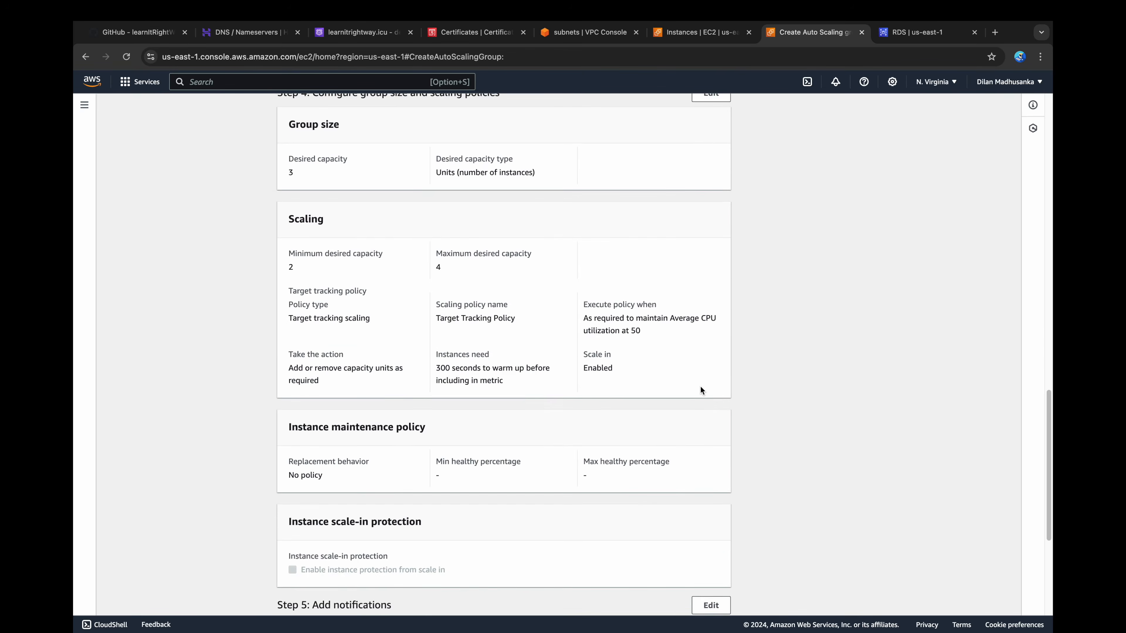
pyautogui.click(672, 595)
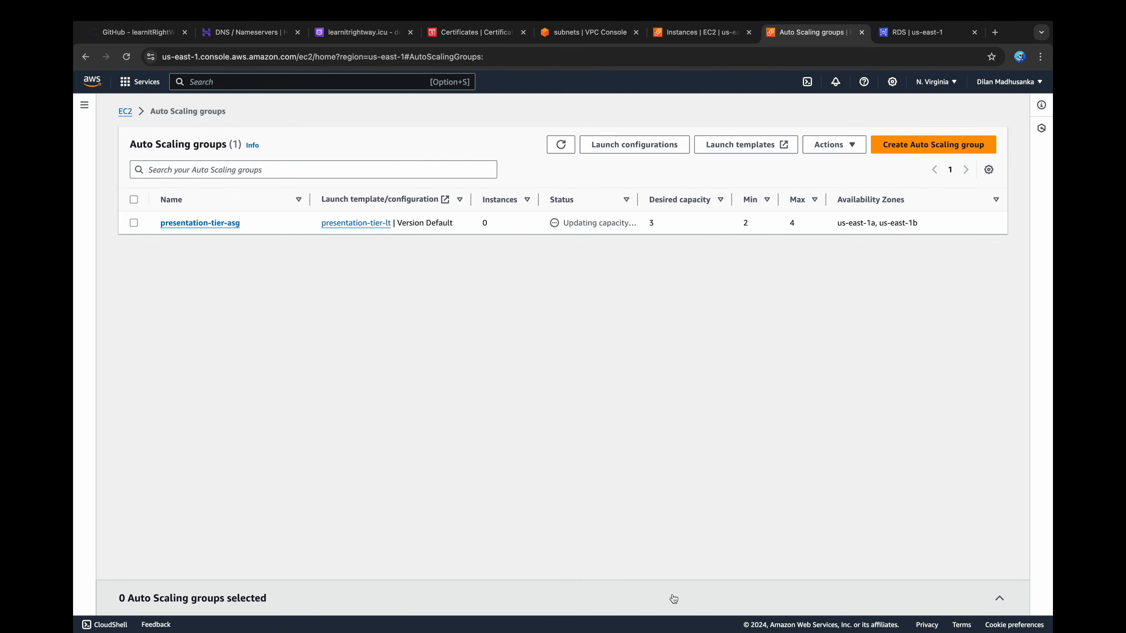
pyautogui.click(705, 32)
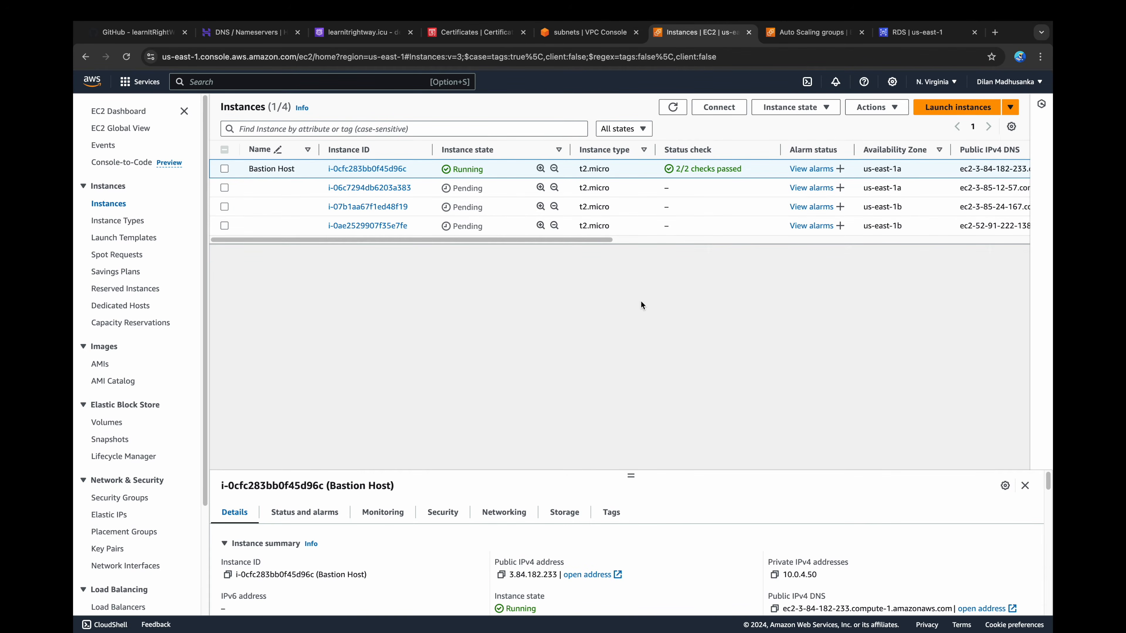
# Step: Copy the DNS name of the presentation-tier-alb load balancer and open it in a new browser tab
pyautogui.click(773, 39)
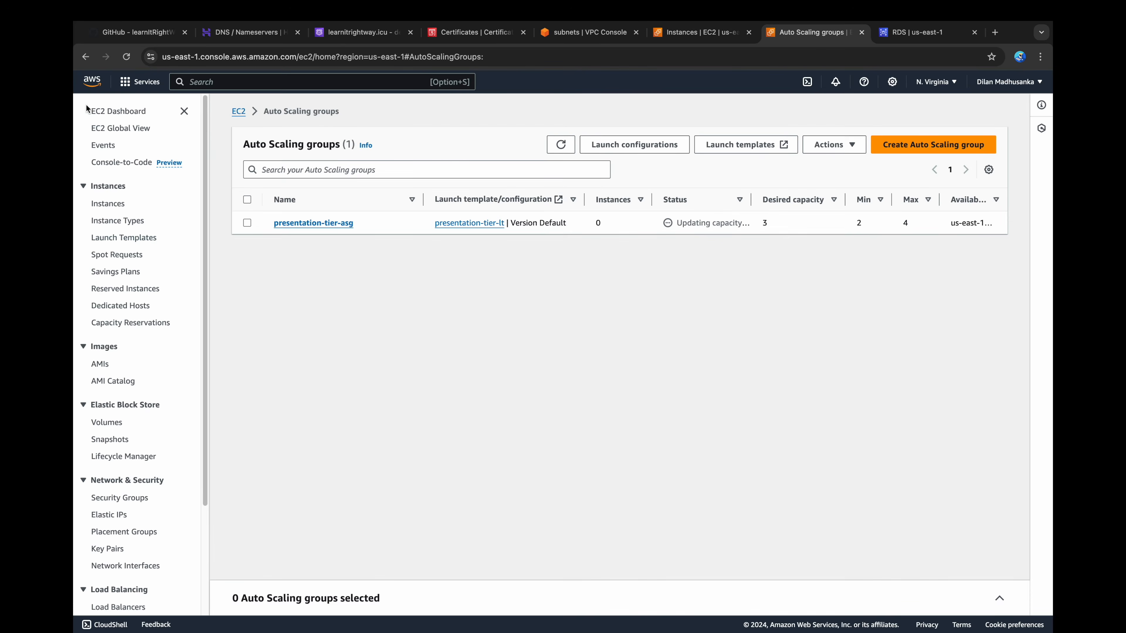
pyautogui.click(106, 604)
pyautogui.click(293, 237)
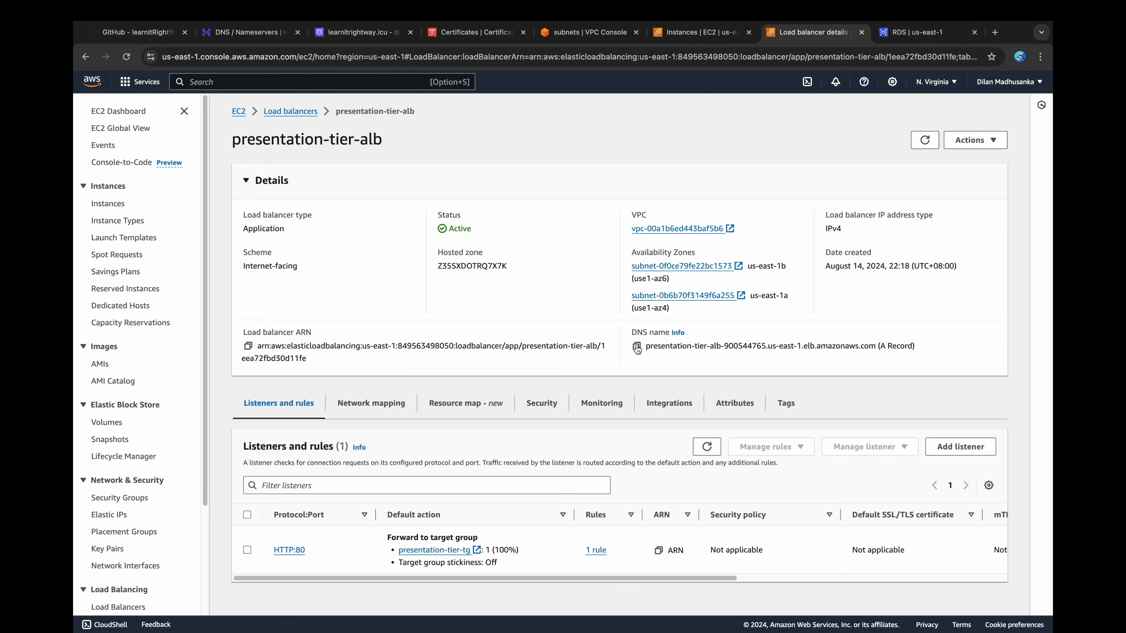
pyautogui.click(636, 347)
pyautogui.press('super+t')
pyautogui.write('presentation-tier-alb-900544765.us-east-1.elb.amazonaws.com')
pyautogui.press('Return')
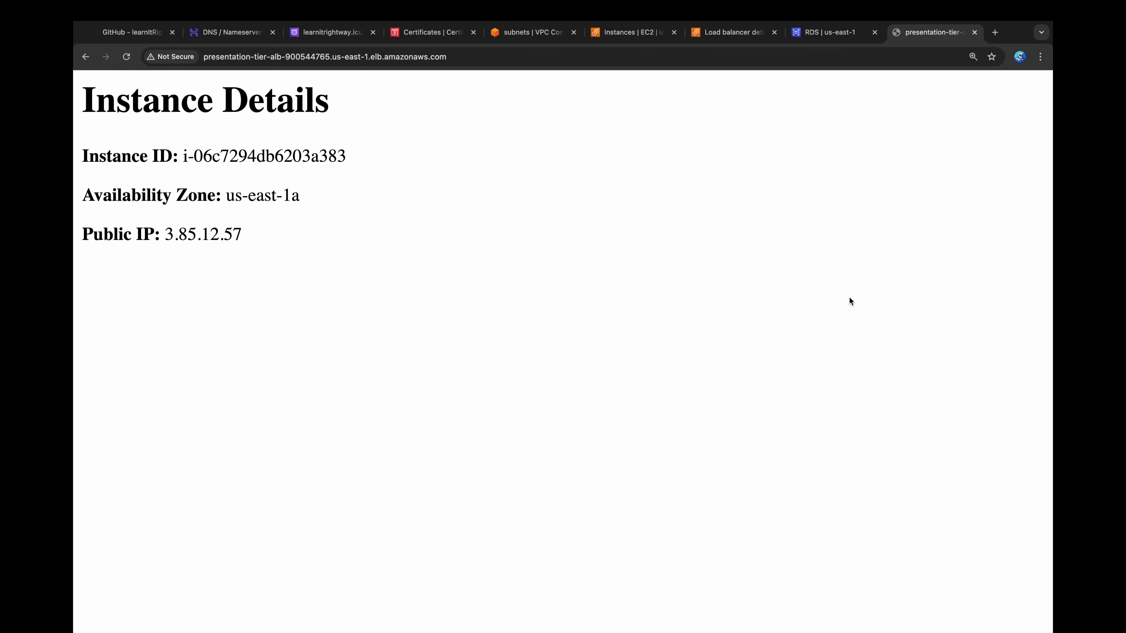
# Step: Reload the load balancer's page repeatedly to check which instances and availability zones answer the requests
pyautogui.click(128, 61)
pyautogui.click(128, 61)
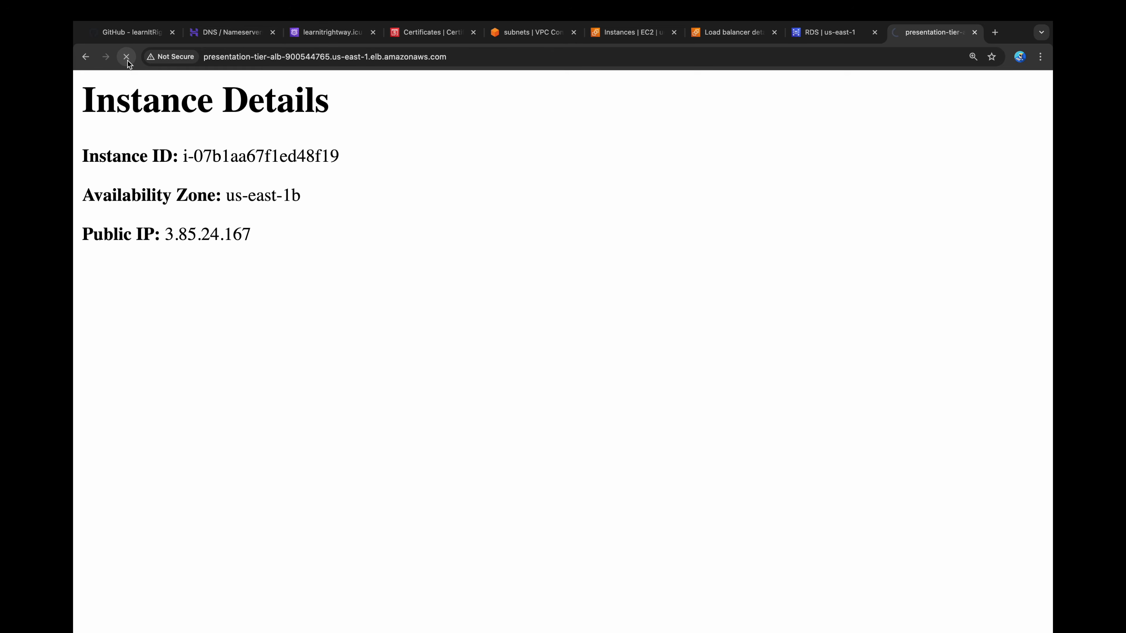
pyautogui.click(126, 57)
pyautogui.click(126, 57)
pyautogui.click(127, 58)
pyautogui.click(127, 58)
pyautogui.click(127, 58)
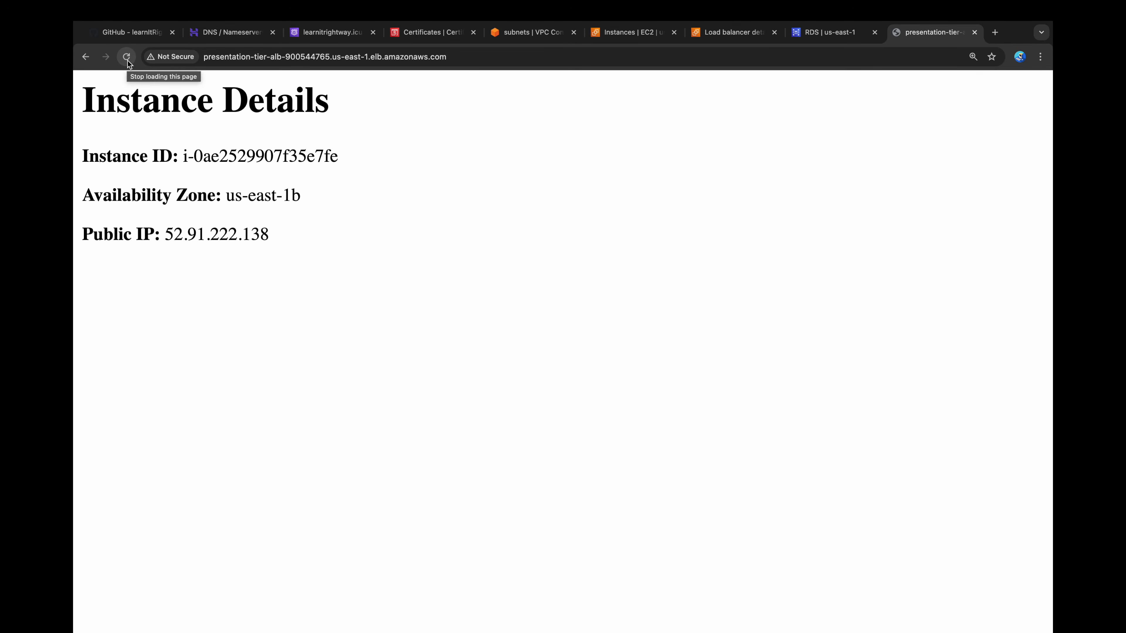
pyautogui.click(128, 61)
pyautogui.click(128, 61)
pyautogui.click(127, 61)
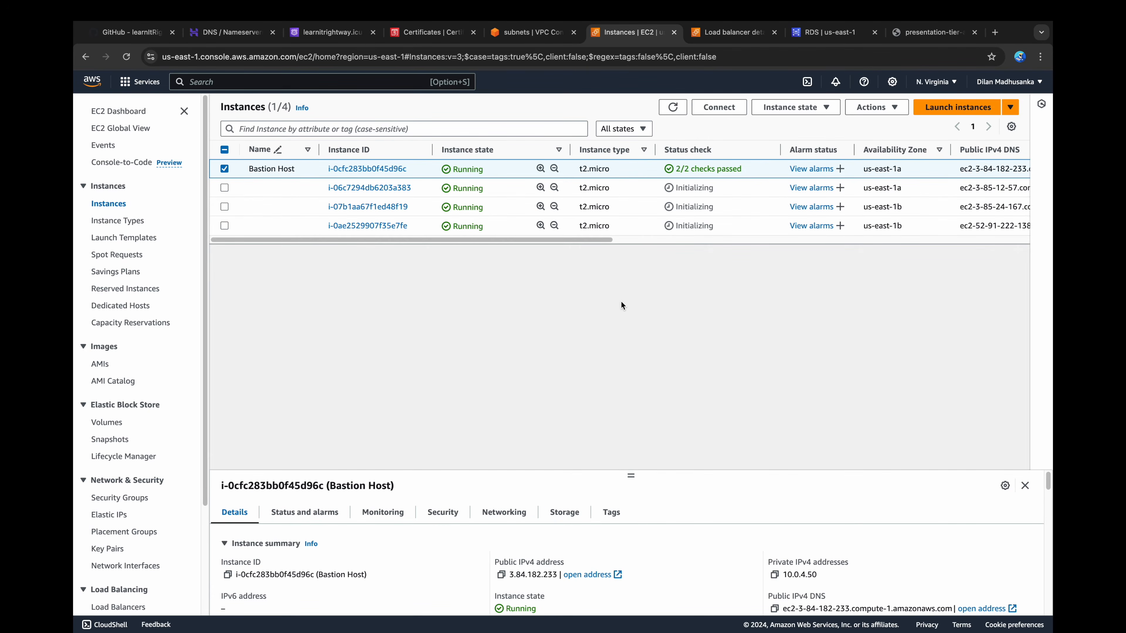
# Step: In the terminal, add the private key ~/.ssh/3-tier-architecture.pem to the SSH agent with ssh-add
pyautogui.write('-add ~/.')
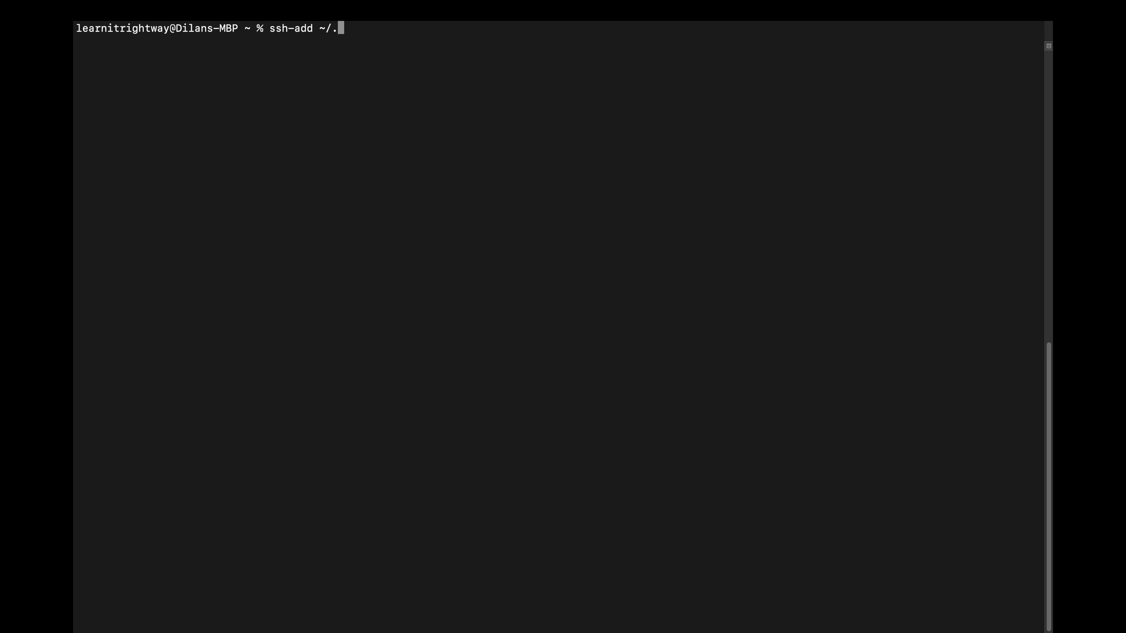
pyautogui.write('ssh/3')
pyautogui.press('Tab')
pyautogui.press('Return')
# Step: Connect to the Bastion Host as ec2-user over SSH with agent forwarding (ssh -A), using the public DNS from its connection instructions
pyautogui.write('ssh -A')
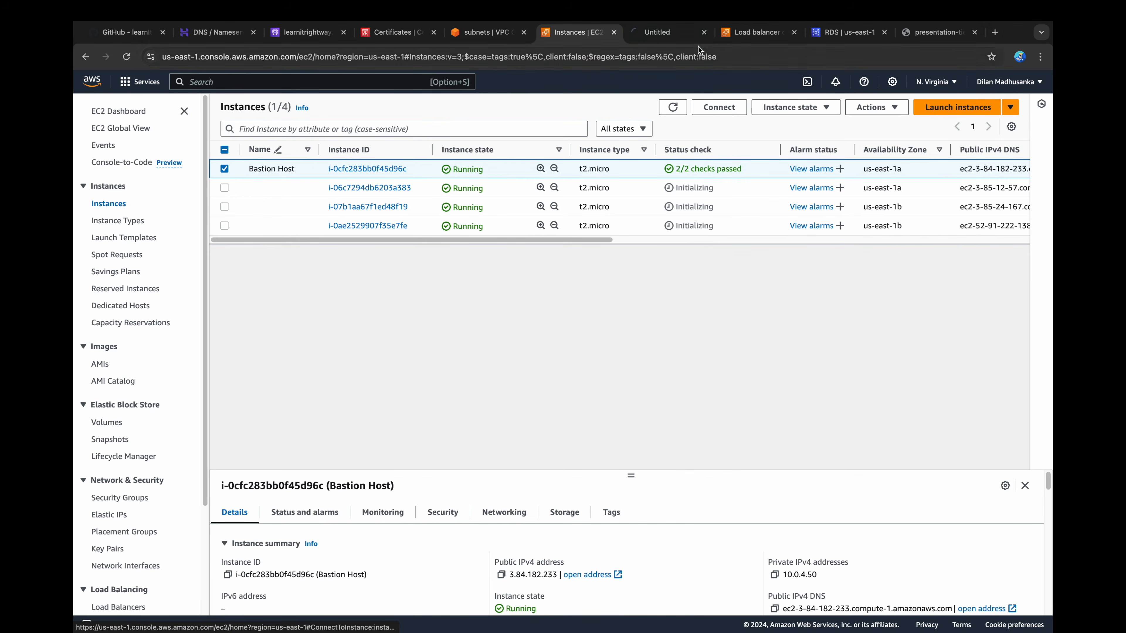
pyautogui.click(679, 34)
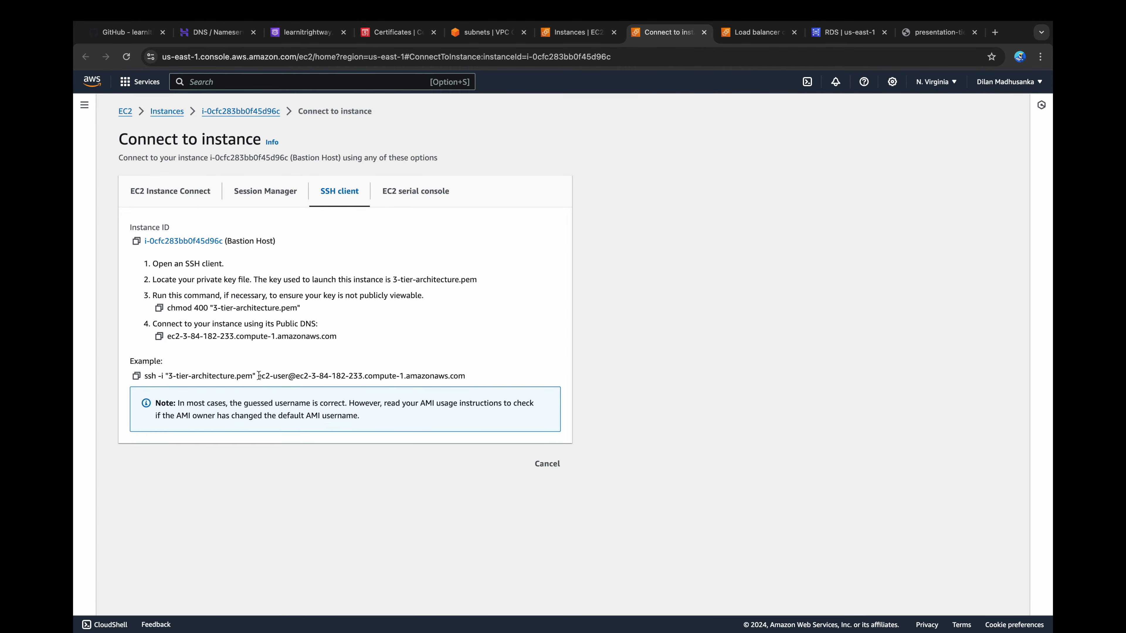
pyautogui.moveTo(259, 375); pyautogui.dragTo(576, 378)
pyautogui.press('super+c')
pyautogui.press('super+Tab')
pyautogui.press('super+v')
pyautogui.press('Return')
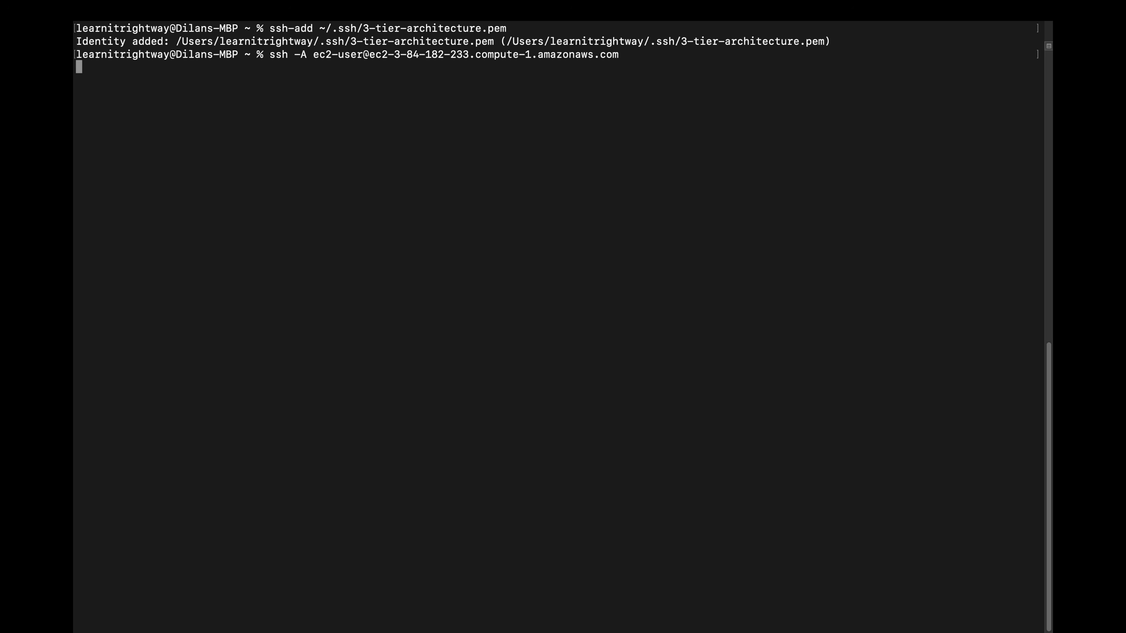
# Step: From the Bastion Host, SSH as ec2-user into the us-east-1a presentation-tier instance at ec2-3-85-12-57.compute-1.amazonaws.com, accepting its host key
pyautogui.press('super+Tab')
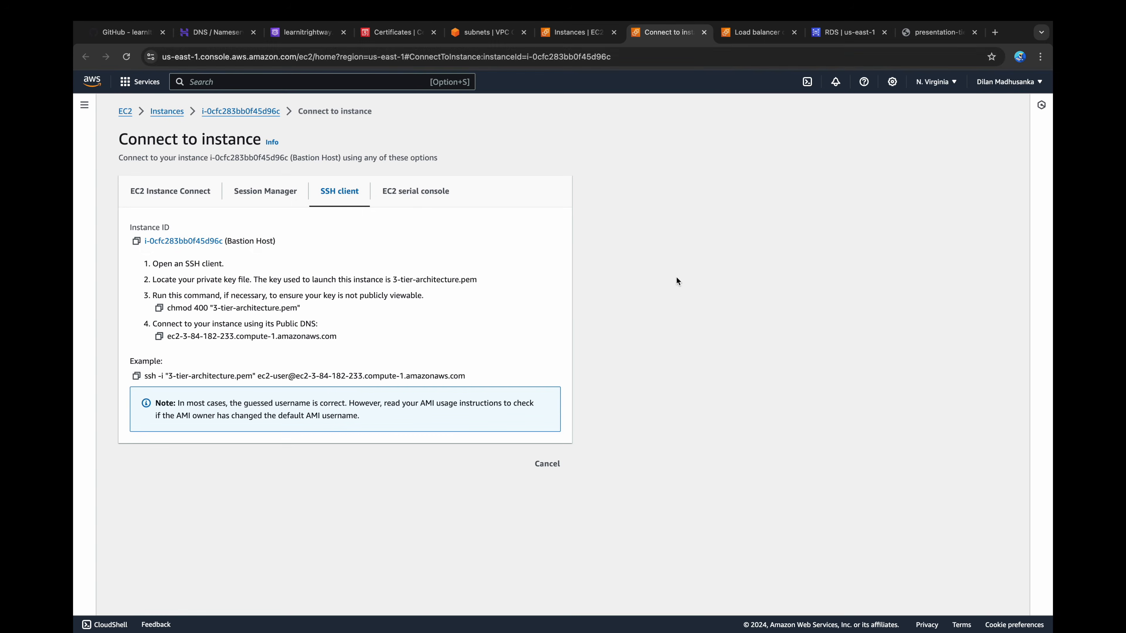
pyautogui.click(704, 32)
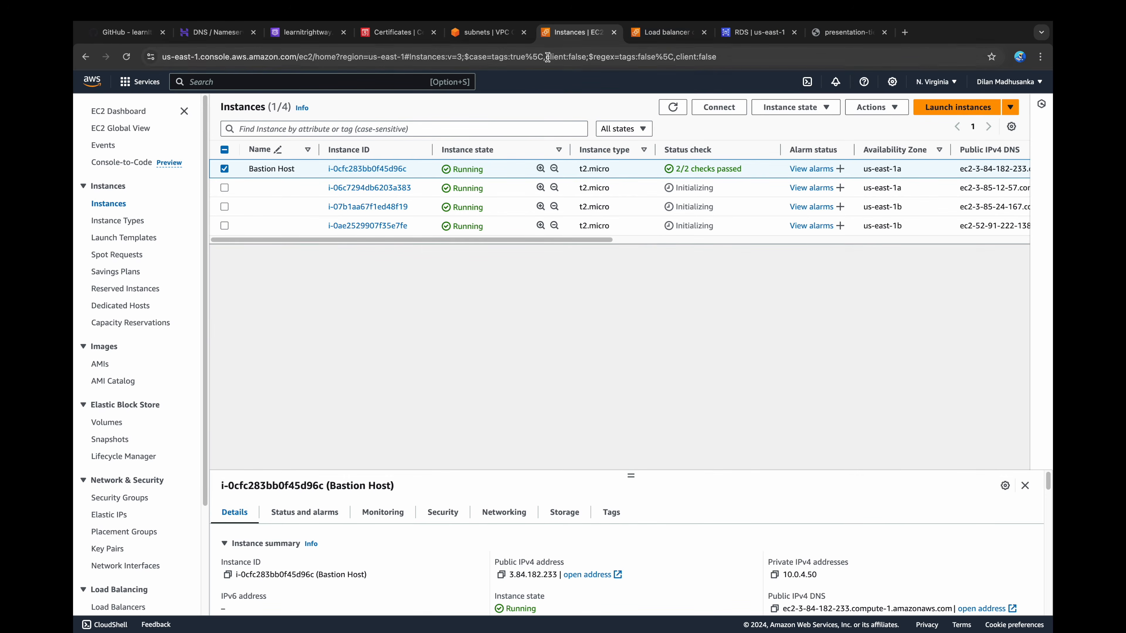
pyautogui.click(225, 169)
pyautogui.click(224, 187)
pyautogui.keyDown('super'); pyautogui.click(719, 107); pyautogui.keyUp('super')
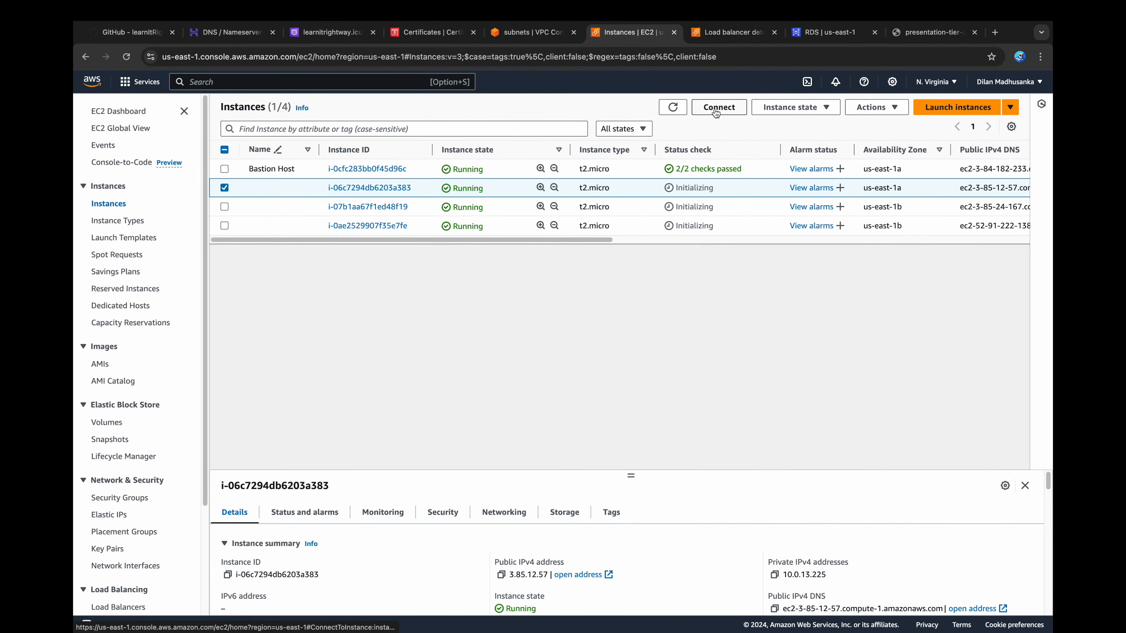
pyautogui.click(652, 33)
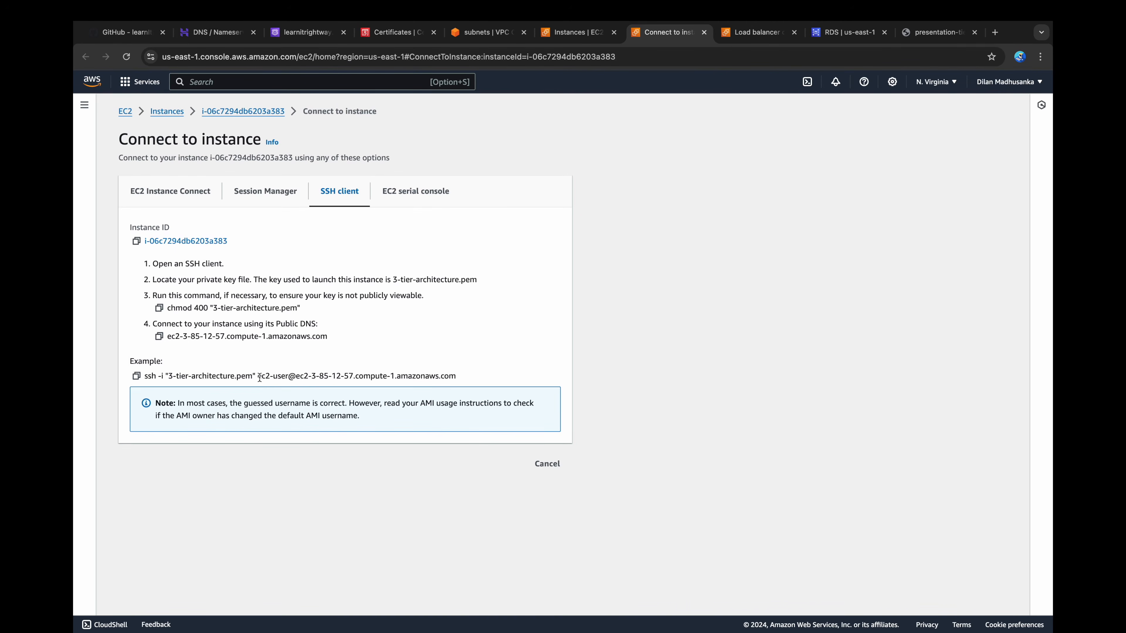
pyautogui.moveTo(259, 377); pyautogui.dragTo(456, 377)
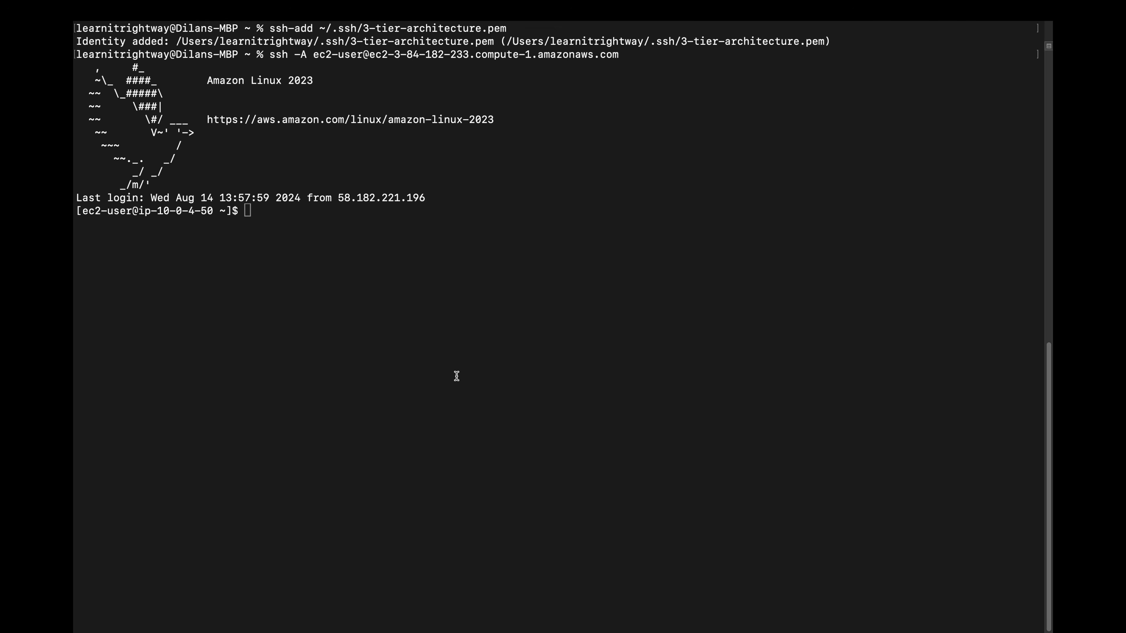
pyautogui.write('ssh')
pyautogui.press('super+v')
pyautogui.press('Return')
pyautogui.write('yes')
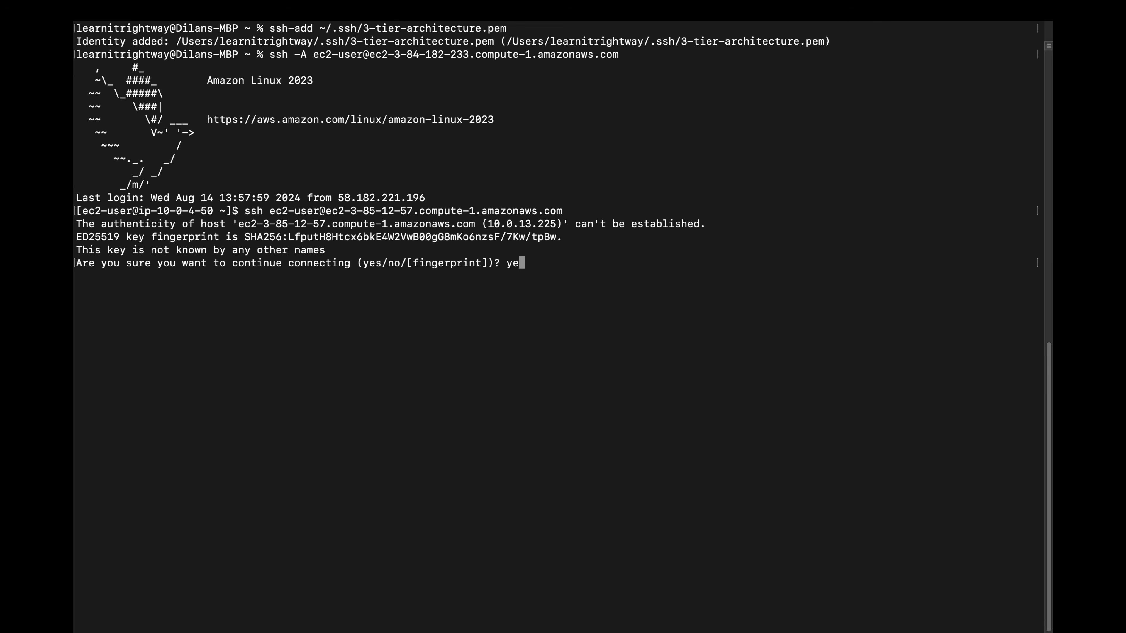
pyautogui.press('Return')
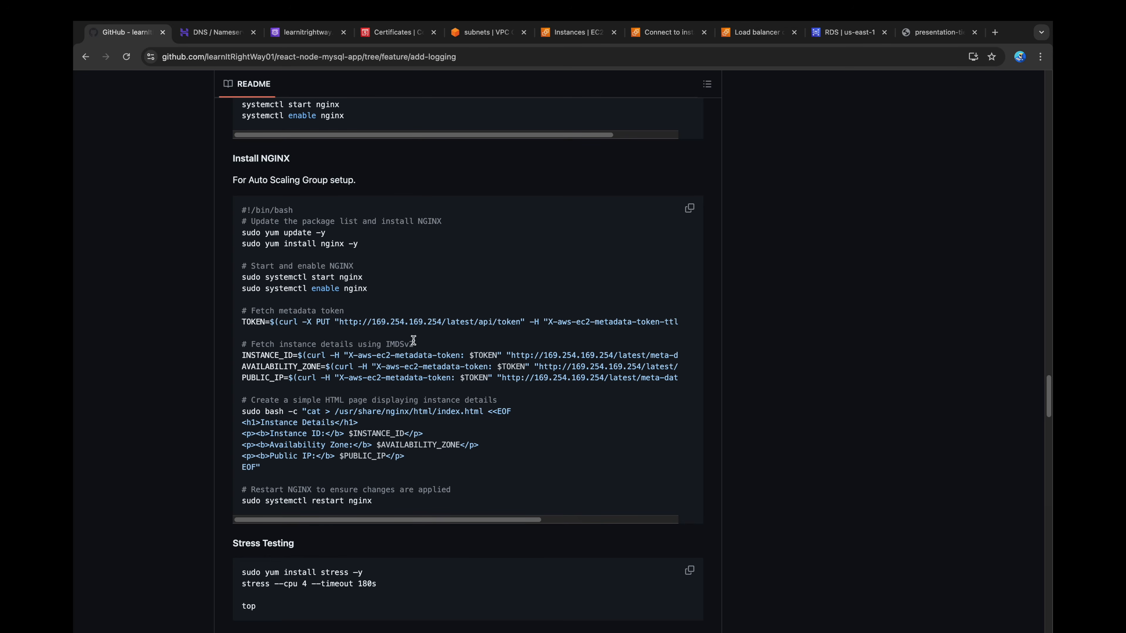
# Step: Install the stress tool on the instance with sudo yum install stress -y from the README, correcting the dash before y
pyautogui.scroll(-3, 414, 352)
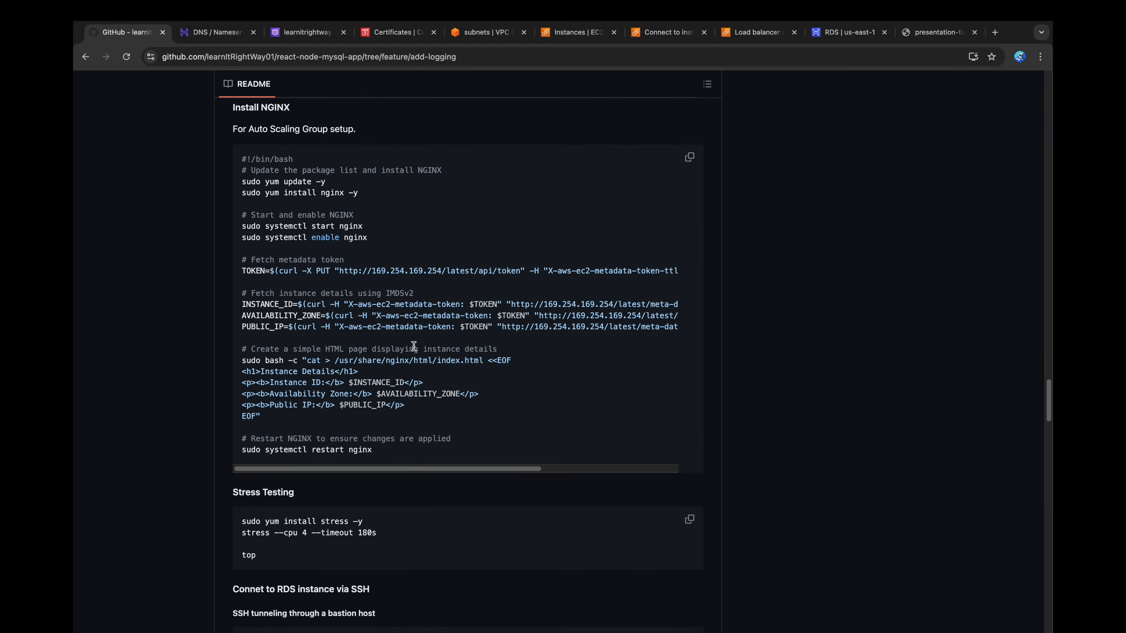
pyautogui.moveTo(378, 496); pyautogui.dragTo(239, 483)
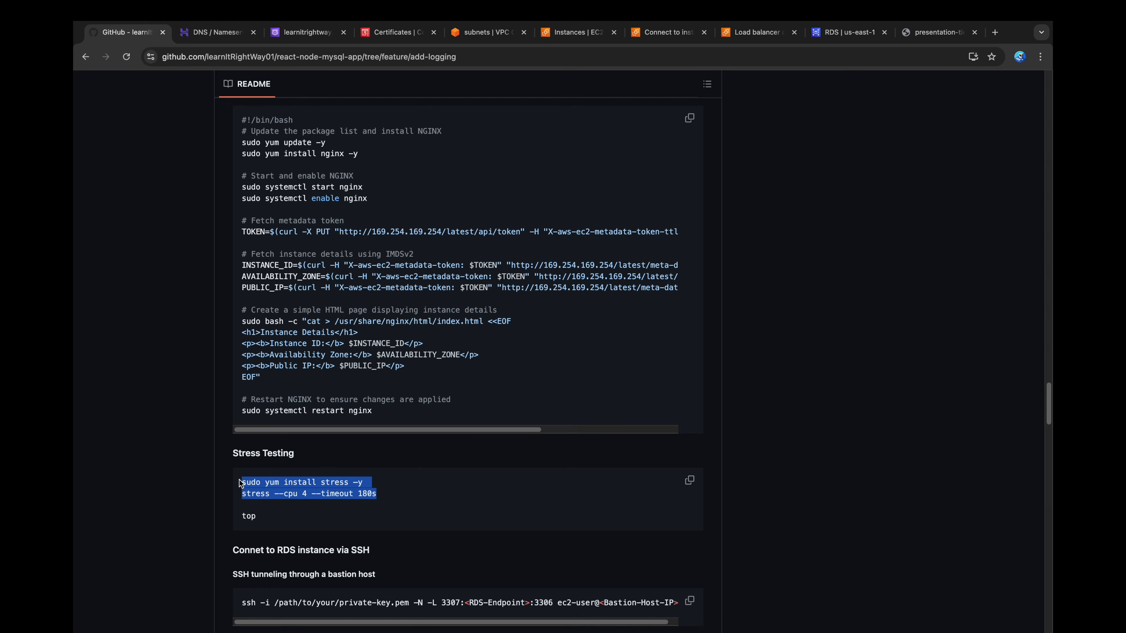
pyautogui.scroll(-2, 239, 482)
pyautogui.moveTo(368, 396); pyautogui.dragTo(247, 399)
pyautogui.press('super+c')
pyautogui.press('super+Tab')
pyautogui.press('super+v')
pyautogui.press('Return')
pyautogui.press('Up')
pyautogui.press('BackSpace')
pyautogui.press('BackSpace')
pyautogui.write('-y')
pyautogui.press('Return')
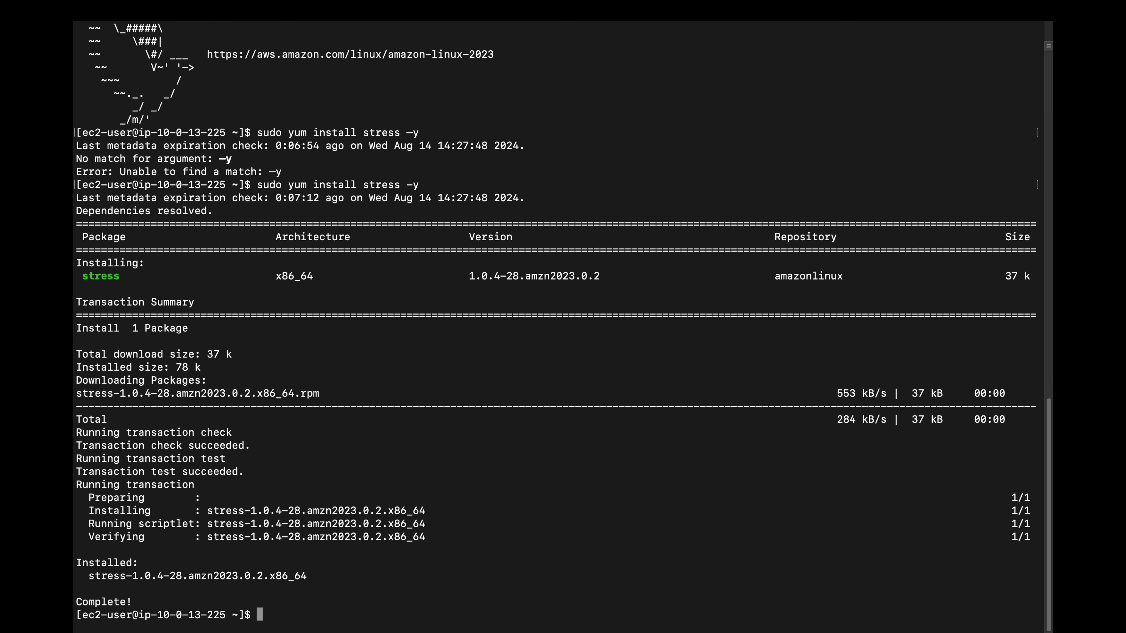
# Step: Copy the README's stress test command and run stress --cpu 4 --timeout 180s on the instance
pyautogui.press('super+Tab')
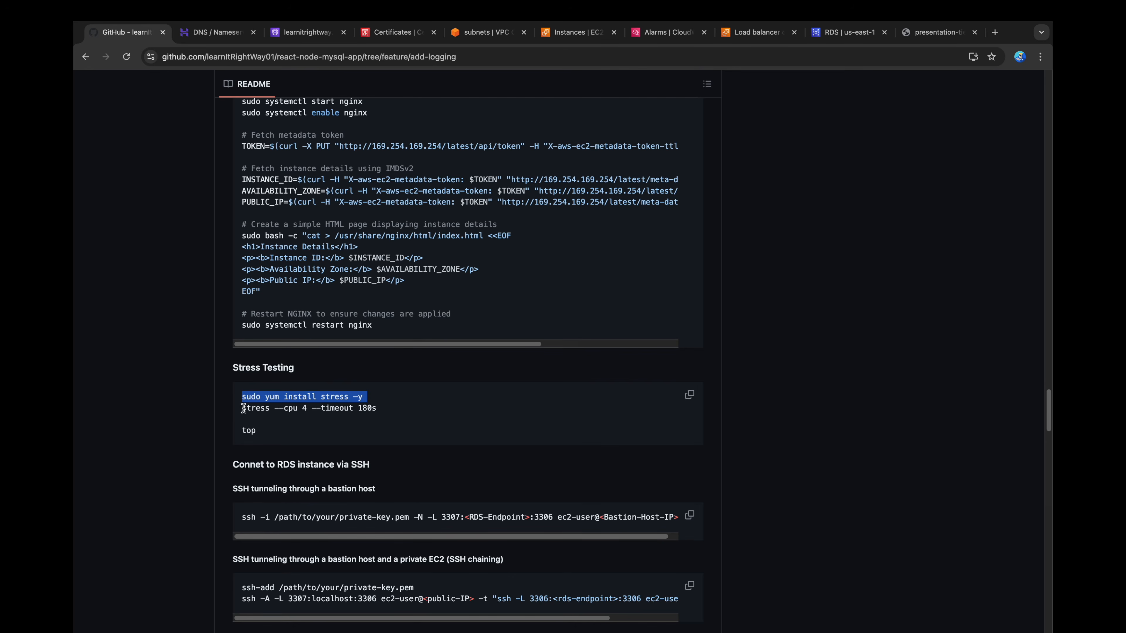
pyautogui.moveTo(243, 409); pyautogui.dragTo(391, 409)
pyautogui.press('super+c')
pyautogui.press('super+Tab')
pyautogui.press('super+v')
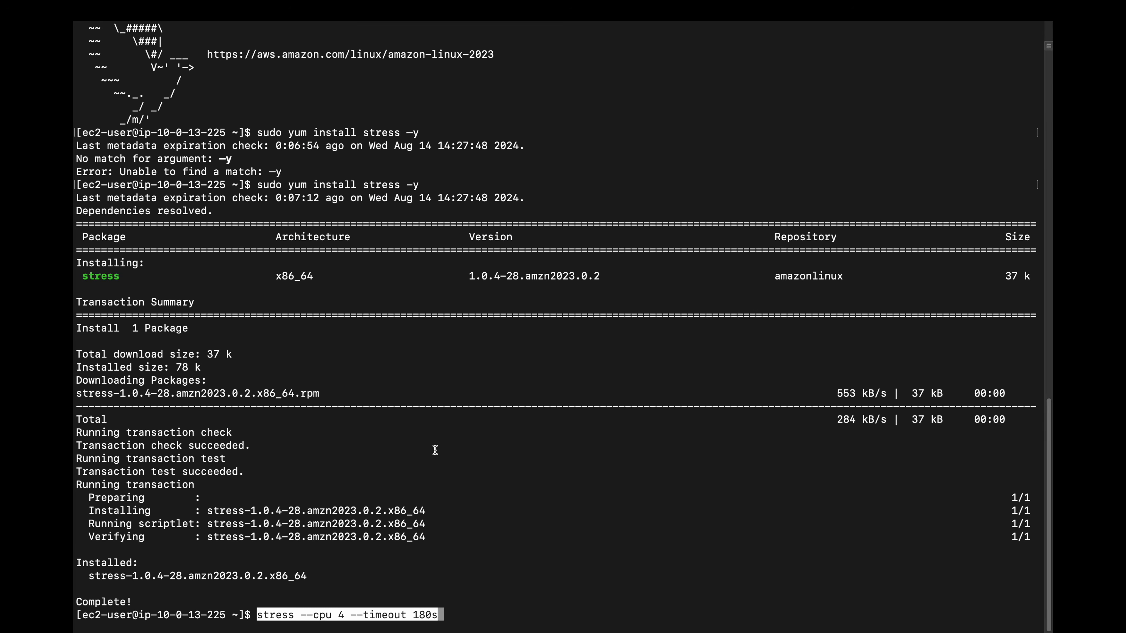
pyautogui.press('Return')
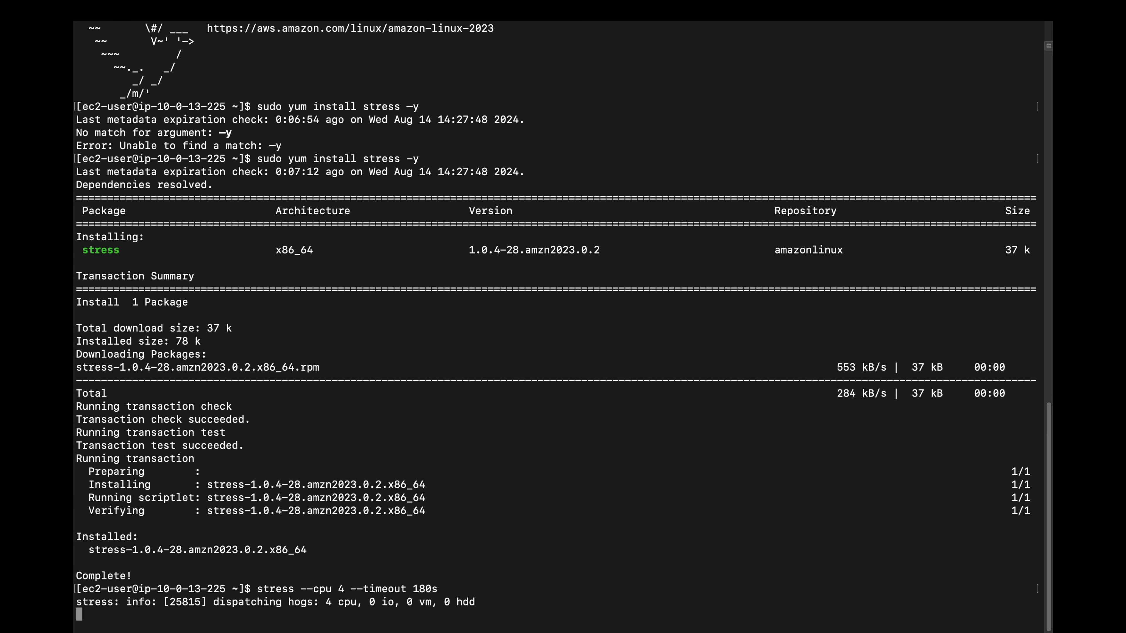
# Step: Run top in the other terminal session and examine the CPU usage of the stress processes
pyautogui.press('super+grave')
pyautogui.write('top')
pyautogui.press('Return')
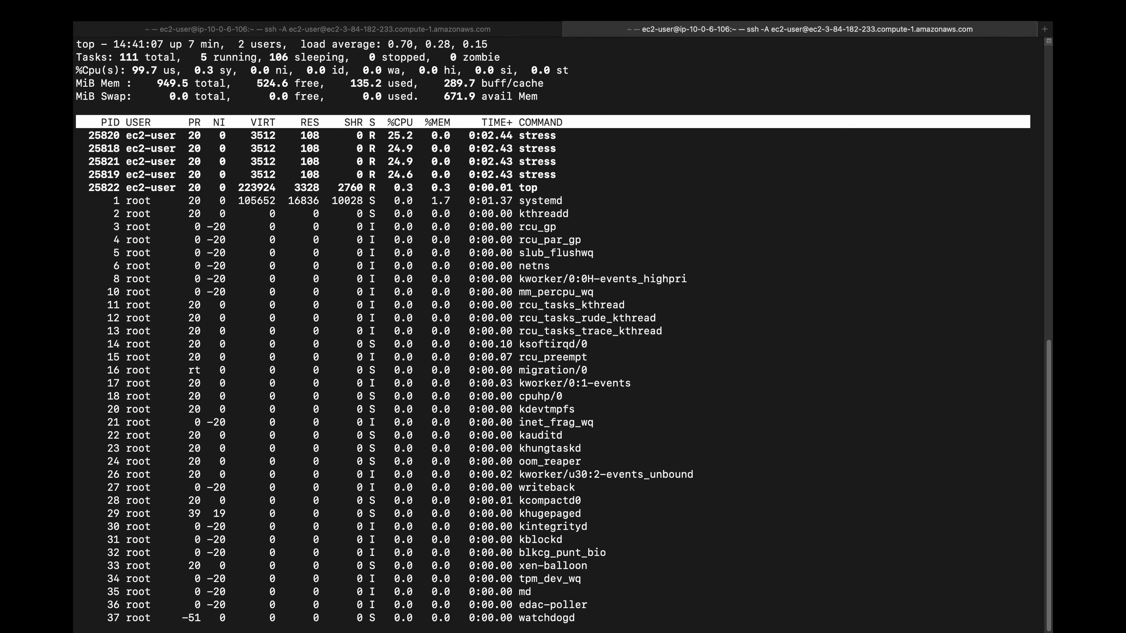
pyautogui.moveTo(563, 179); pyautogui.dragTo(76, 132)
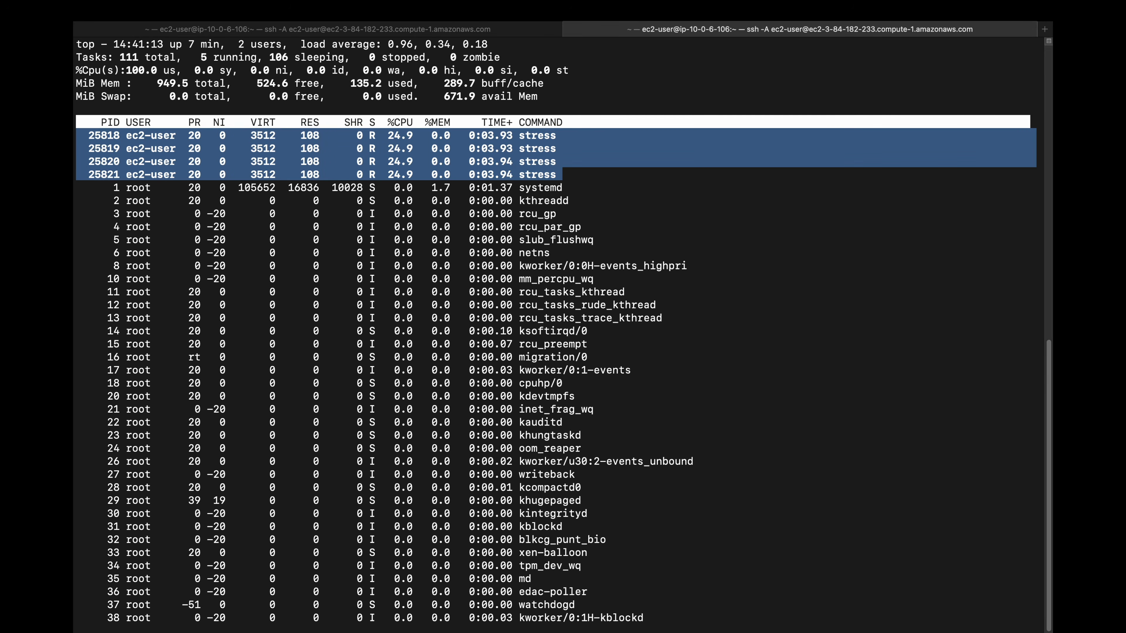
# Step: Switch to the AWS console in the browser and open the list of all CloudWatch alarms
pyautogui.press('super+Tab')
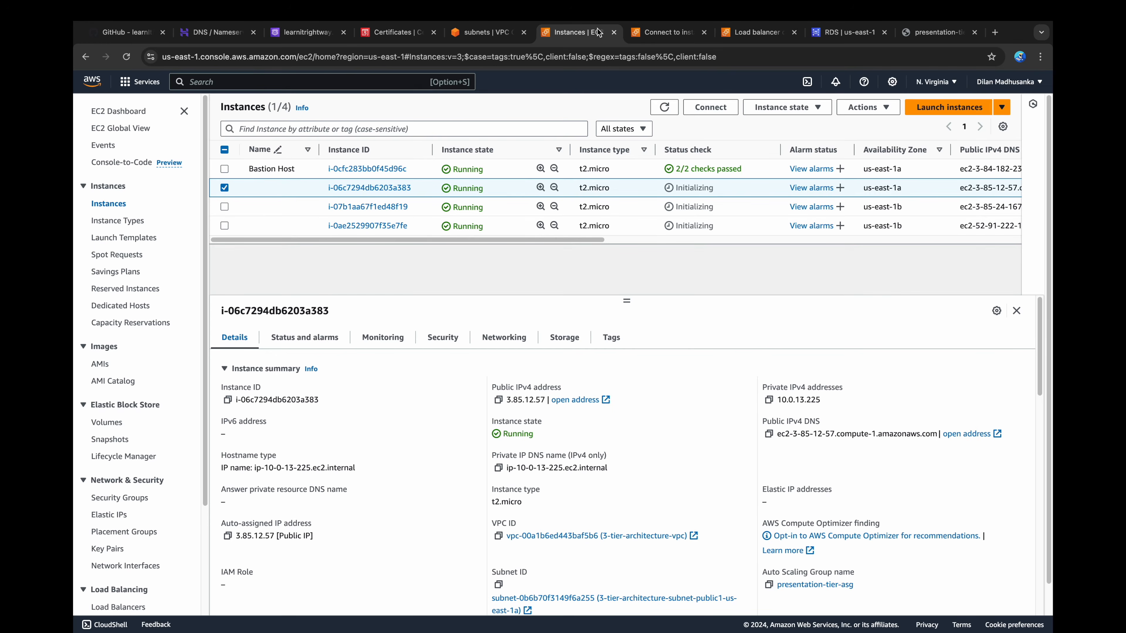
pyautogui.click(267, 82)
pyautogui.write('cloudwatch')
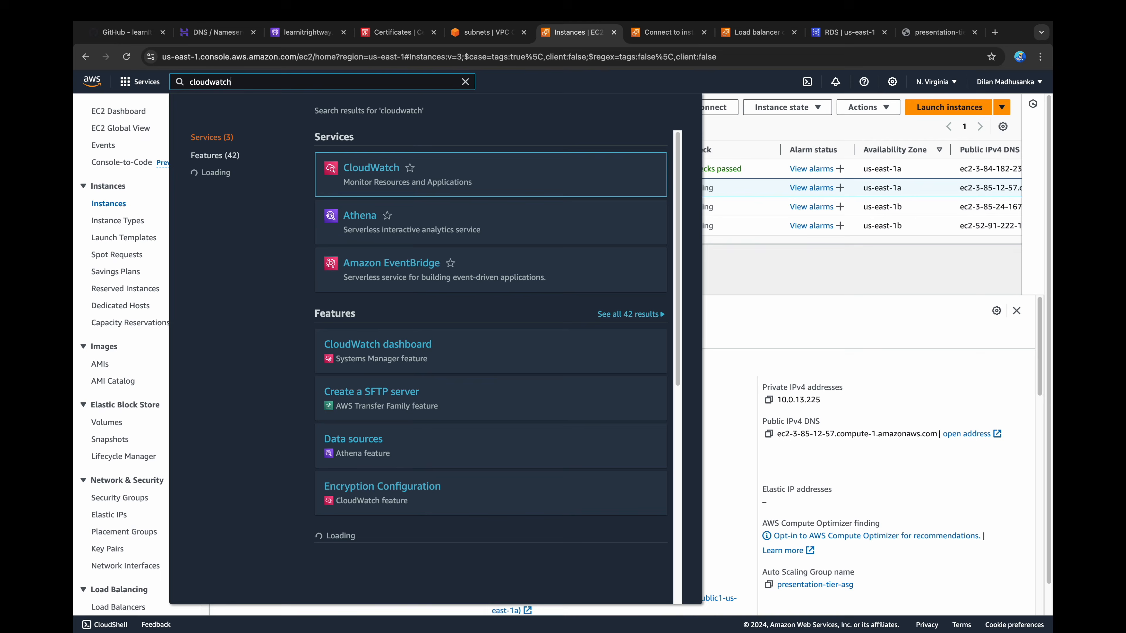
pyautogui.click(365, 167)
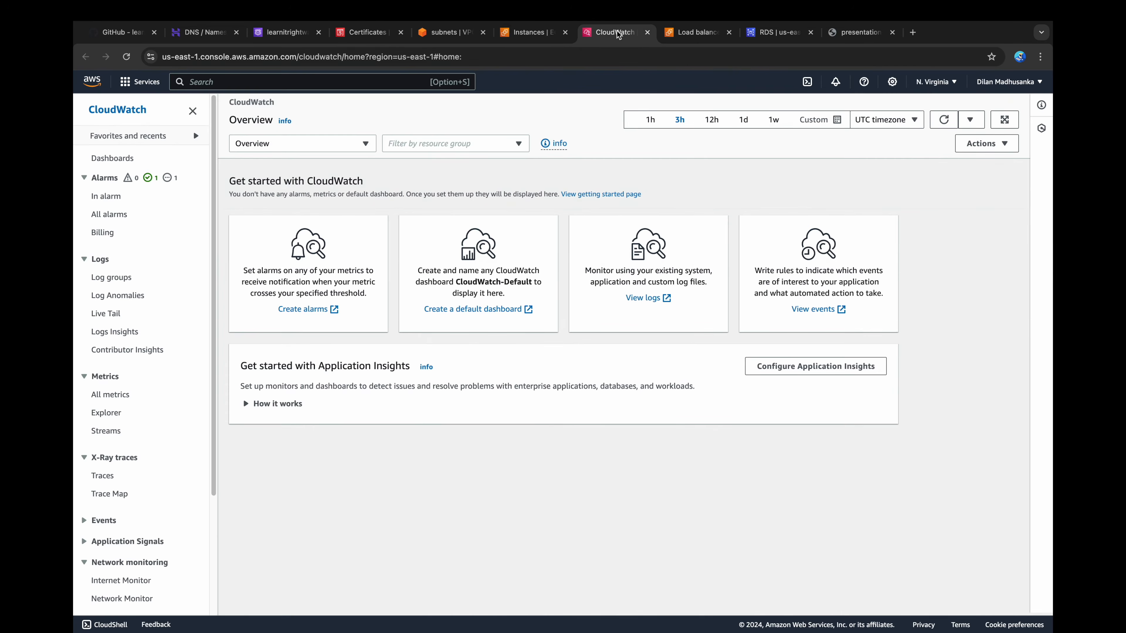
pyautogui.click(102, 216)
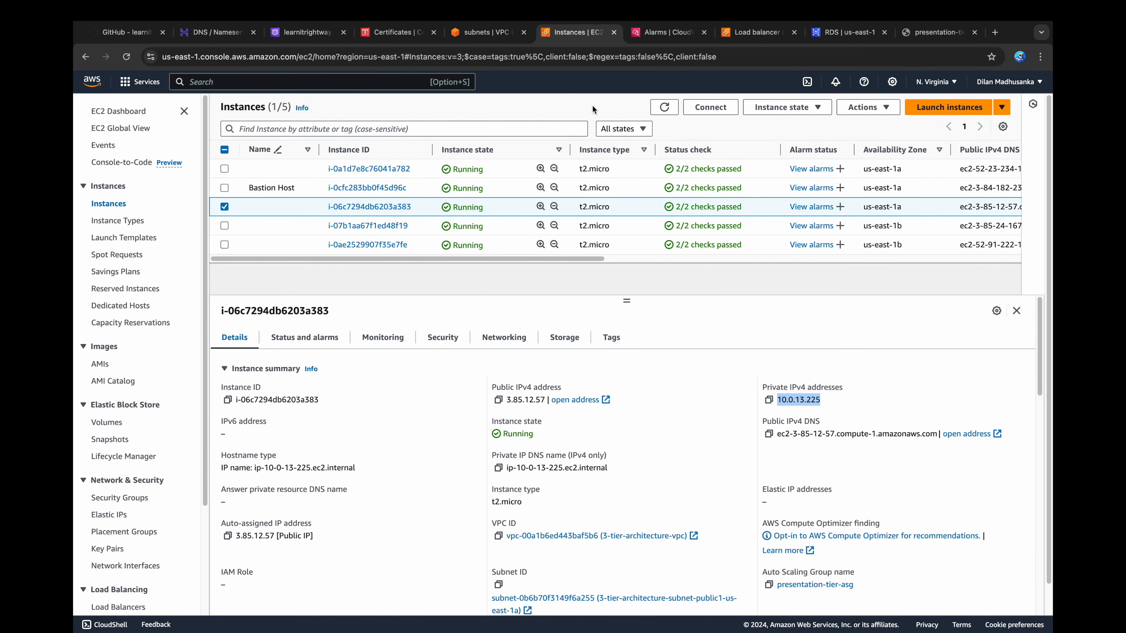
# Step: Refresh the EC2 instance list, clear the instance selection and check which instances are running
pyautogui.click(669, 108)
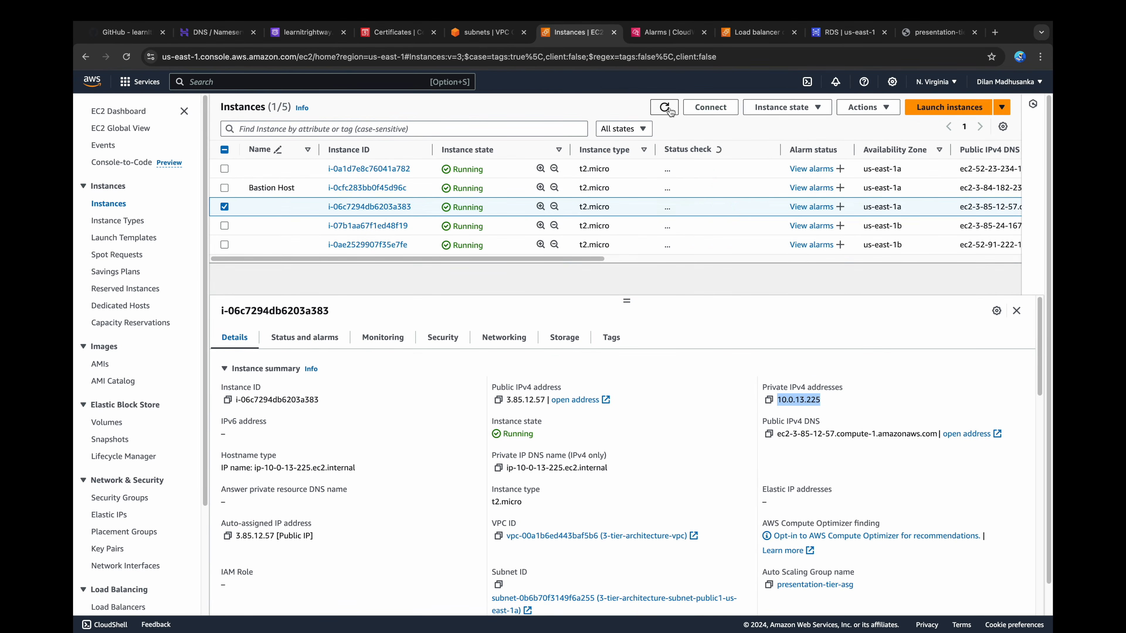
pyautogui.click(225, 207)
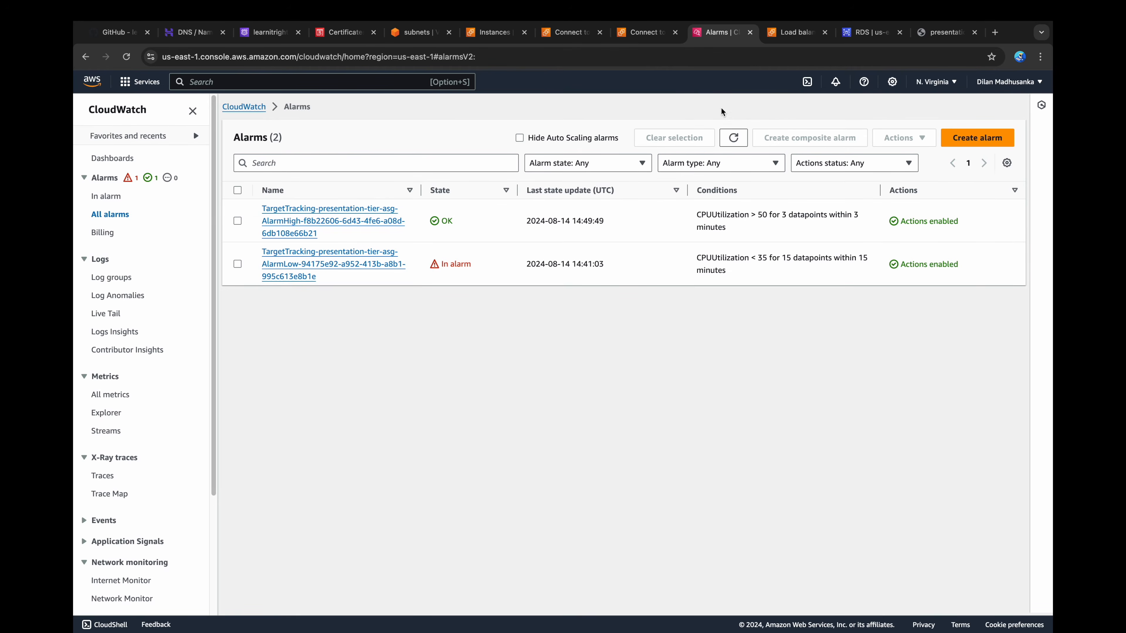
pyautogui.click(724, 141)
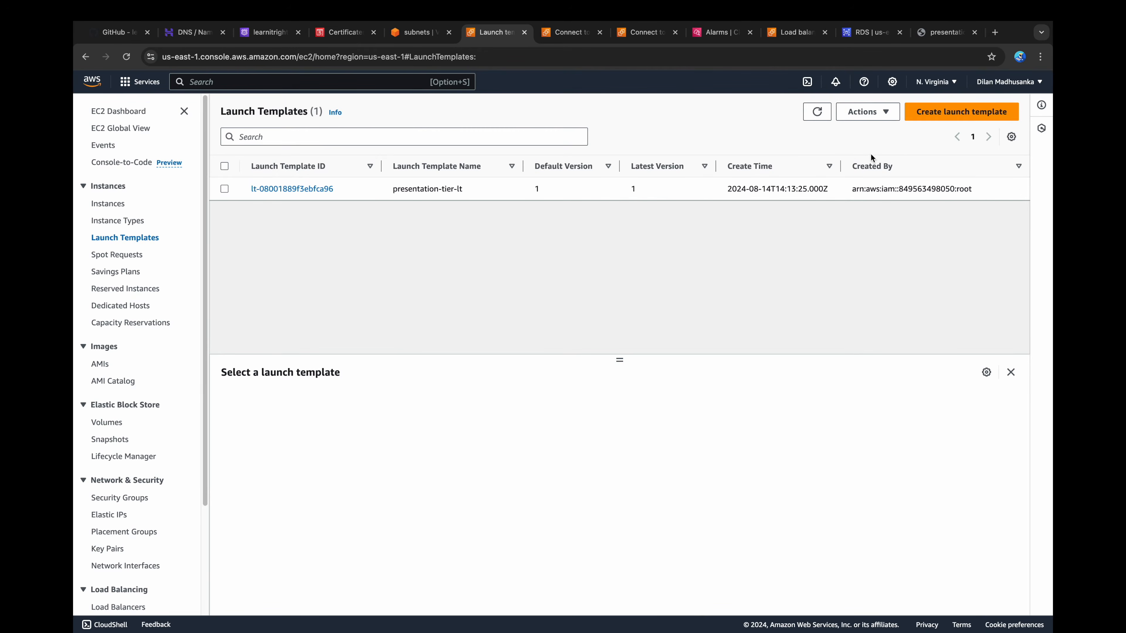
# Step: Start a launch template named application-tier-lt with description "version 1" and Auto Scaling guidance turned on
pyautogui.click(936, 117)
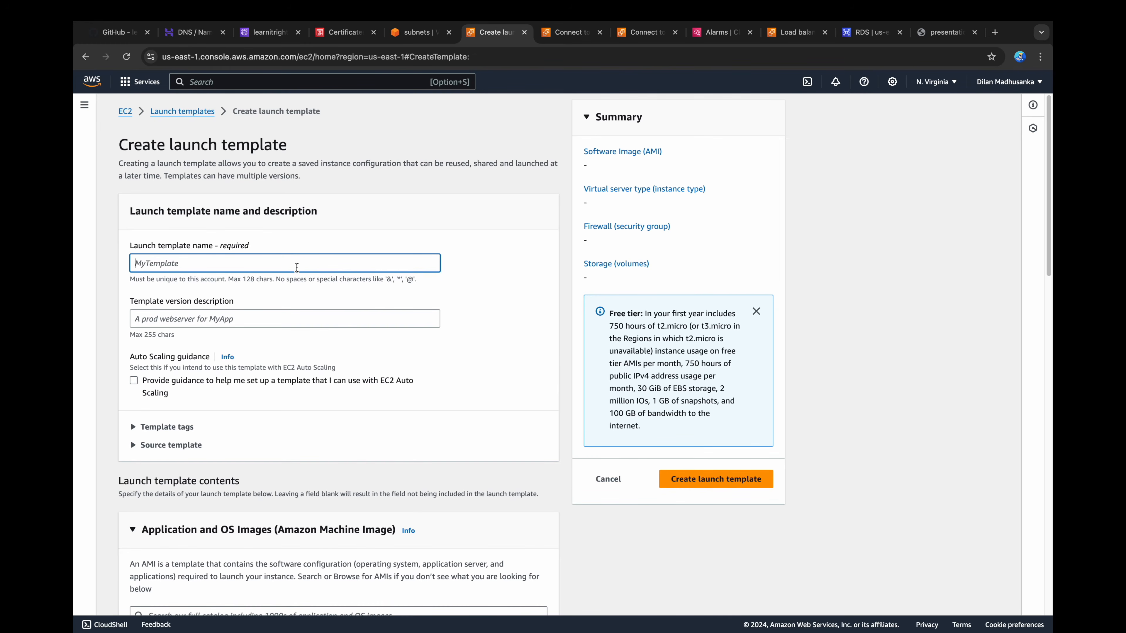
pyautogui.write('application-tier-lt')
pyautogui.press('super+a')
pyautogui.click(257, 263)
pyautogui.press('Tab')
pyautogui.write('version 1')
pyautogui.click(246, 383)
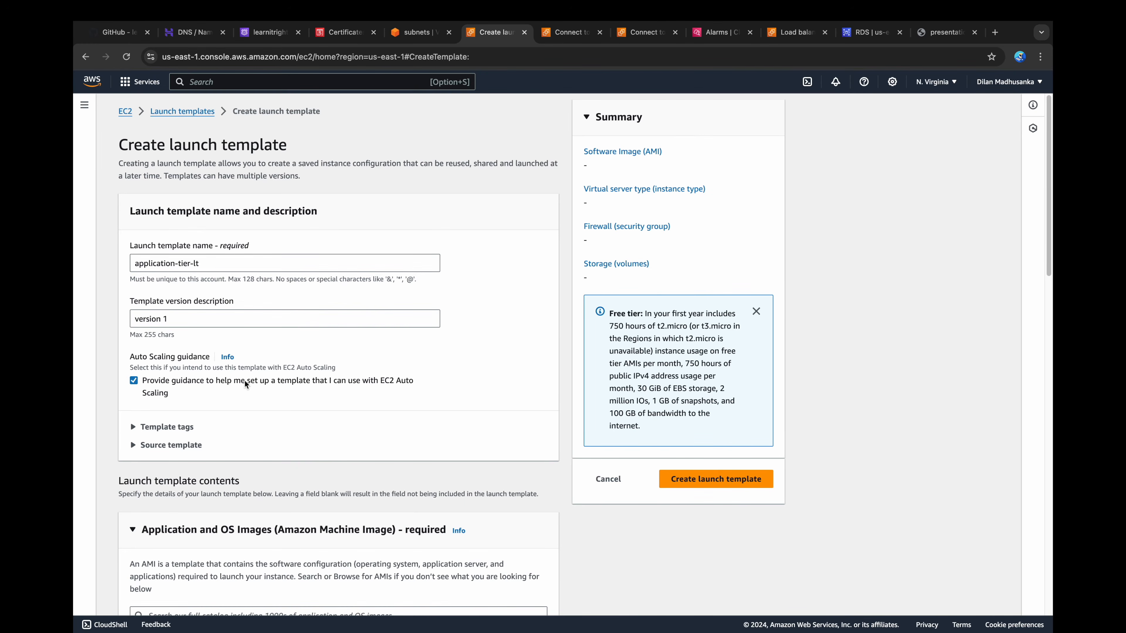
# Step: Choose the Amazon Linux 2023 AMI and the t2.micro instance type for the launch template
pyautogui.scroll(-6, 245, 381)
pyautogui.click(171, 444)
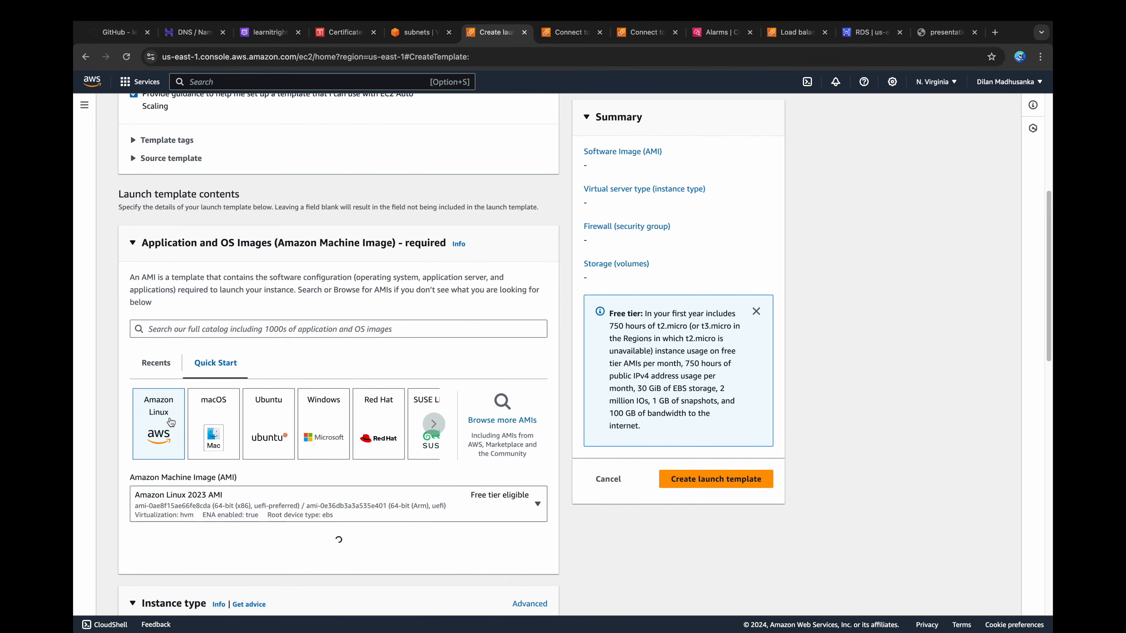
pyautogui.scroll(-1, 171, 421)
pyautogui.scroll(-7, 178, 413)
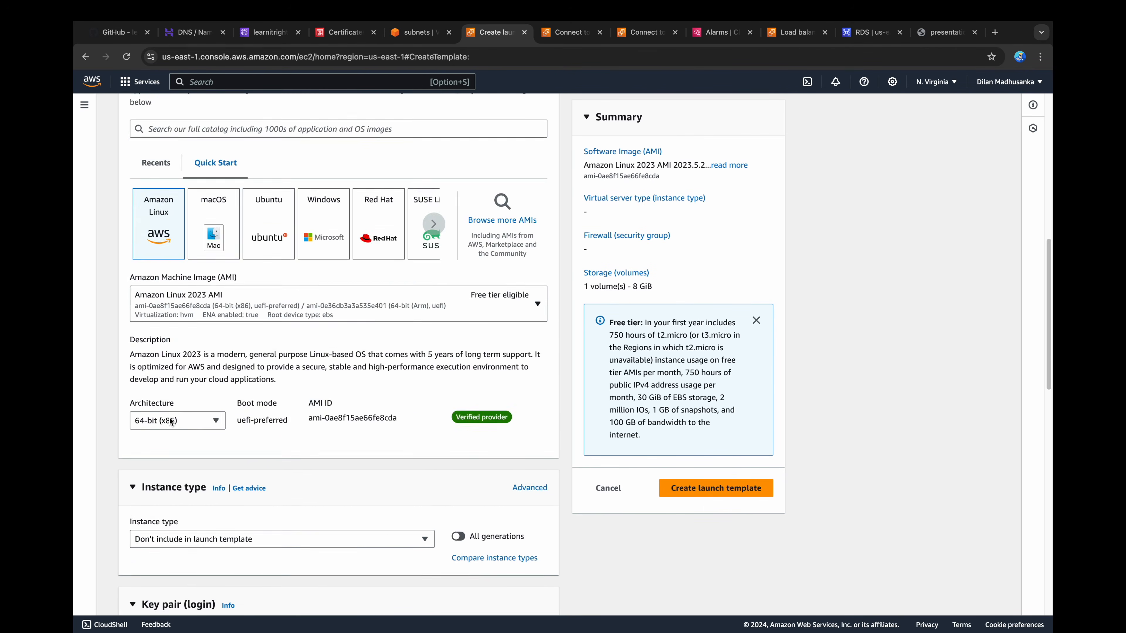
pyautogui.click(185, 407)
pyautogui.click(254, 266)
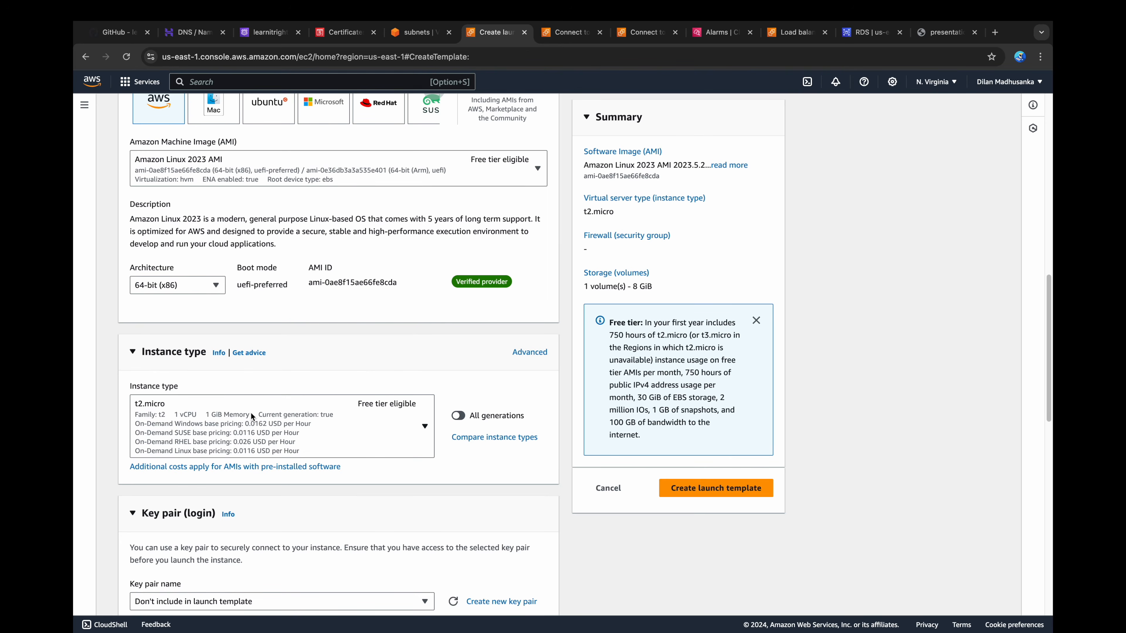
# Step: Select the 3-tier-architecture key pair for the launch template
pyautogui.scroll(-4, 251, 412)
pyautogui.click(252, 425)
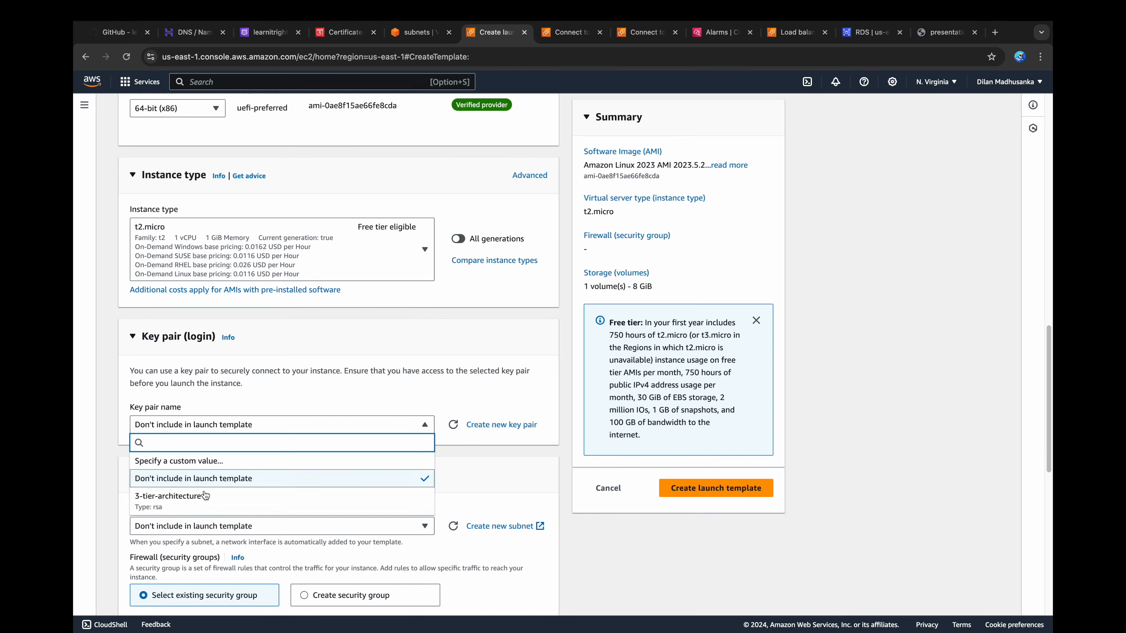
pyautogui.click(205, 497)
pyautogui.scroll(-2, 236, 473)
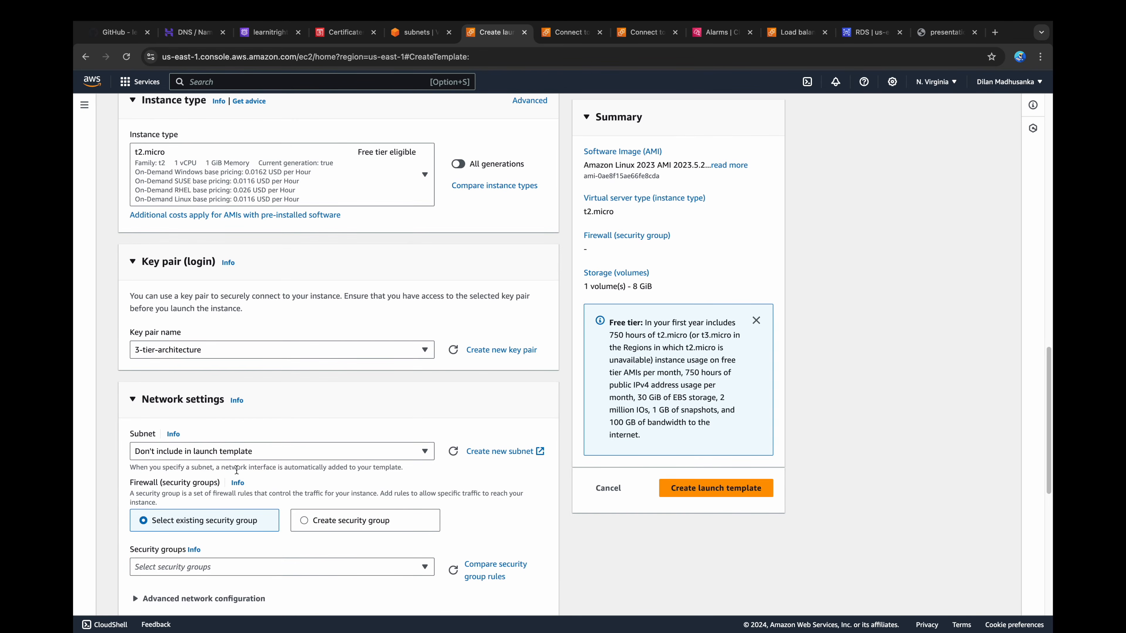
# Step: Assign the existing application-tier-ec2 security group to the launch template
pyautogui.scroll(-4, 235, 469)
pyautogui.click(233, 399)
pyautogui.scroll(-3, 218, 471)
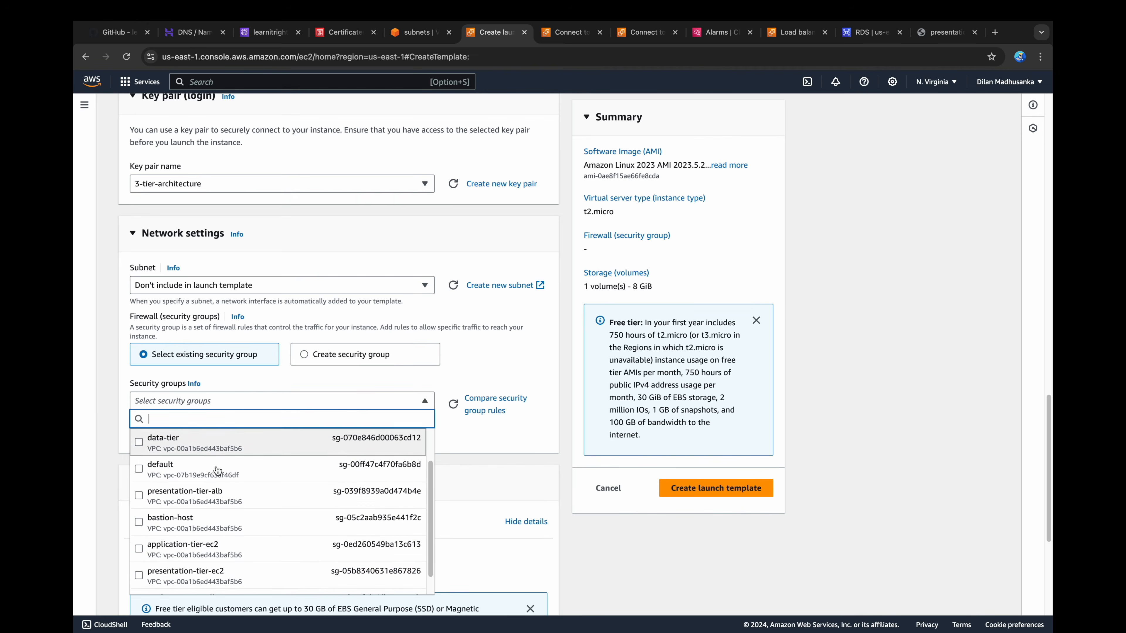
pyautogui.scroll(-2, 246, 472)
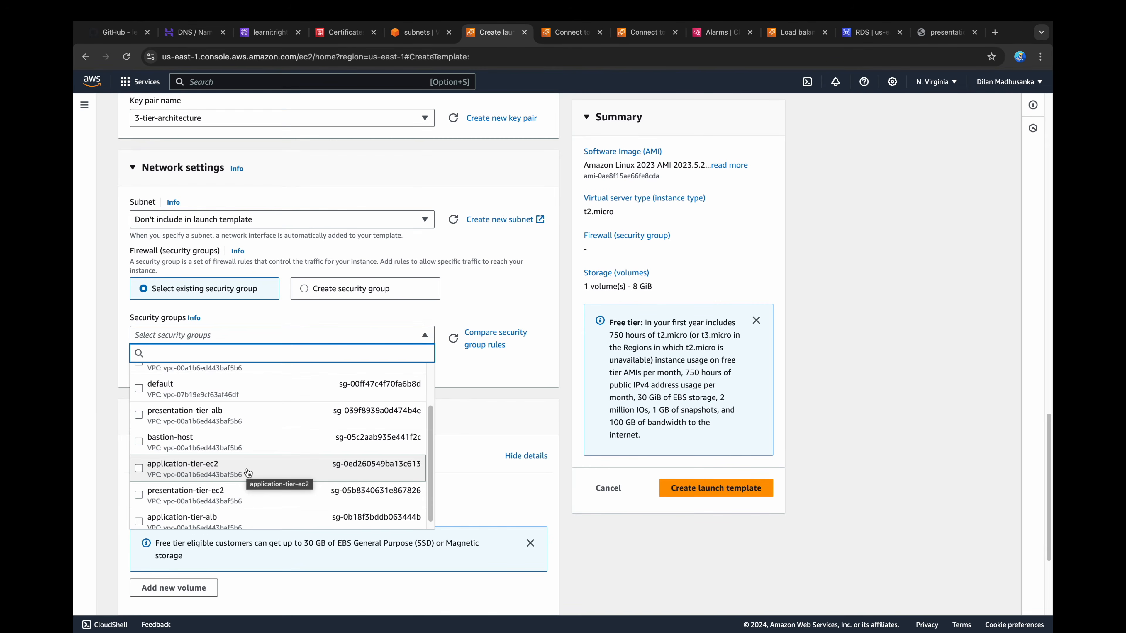
pyautogui.click(247, 470)
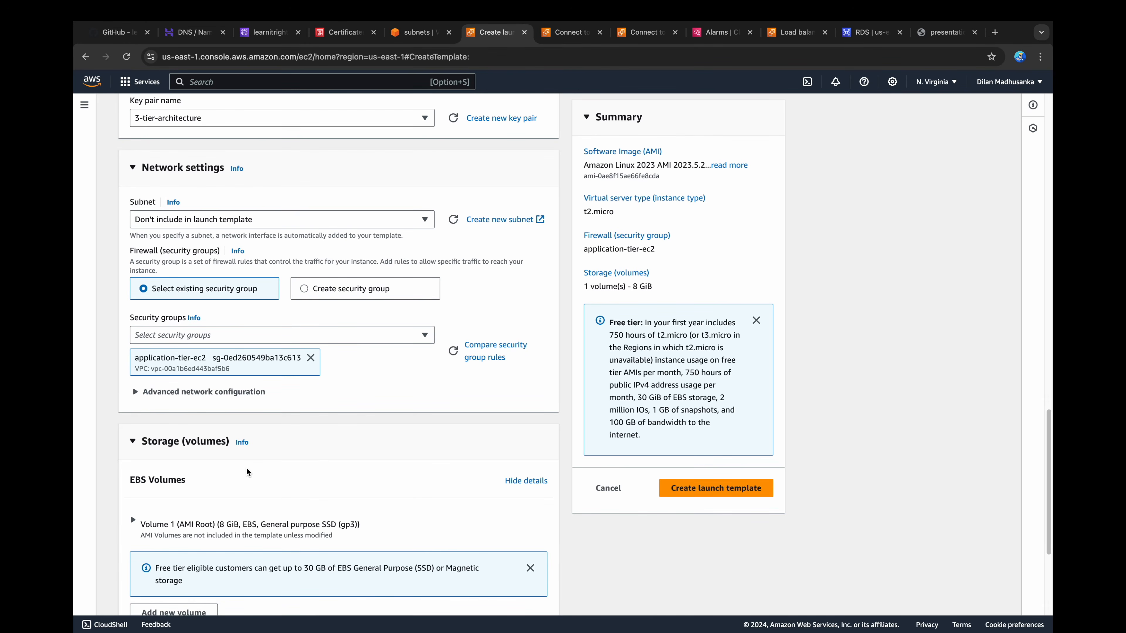
# Step: Expand the launch template's advanced details and place the cursor in the user data field
pyautogui.scroll(-5, 246, 471)
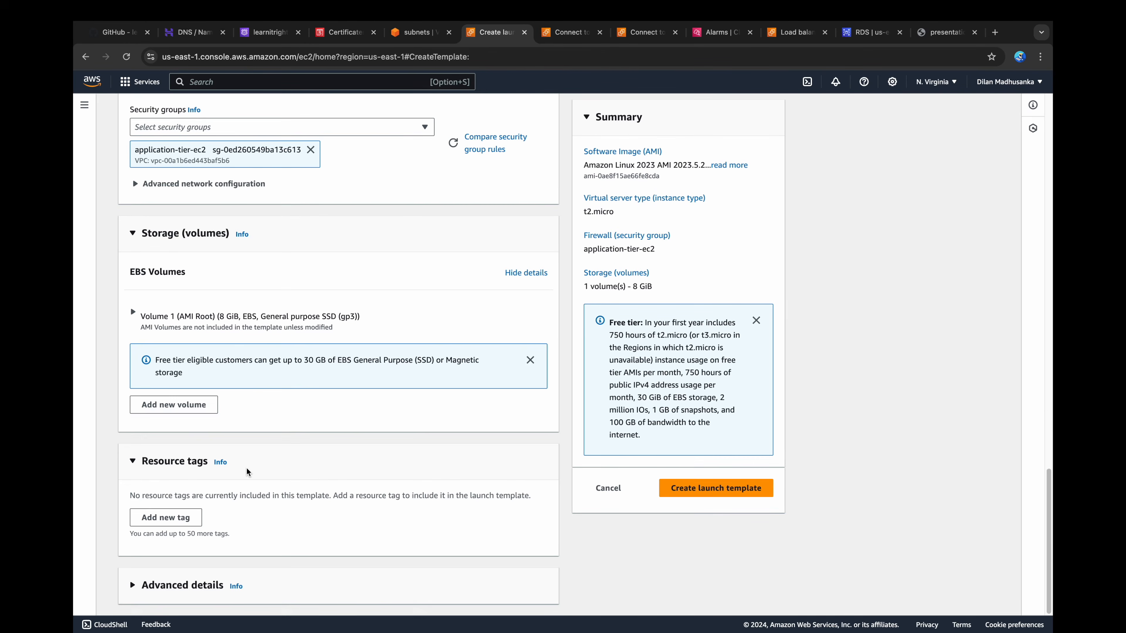
pyautogui.click(159, 585)
pyautogui.scroll(-12, 362, 535)
pyautogui.scroll(-20, 361, 533)
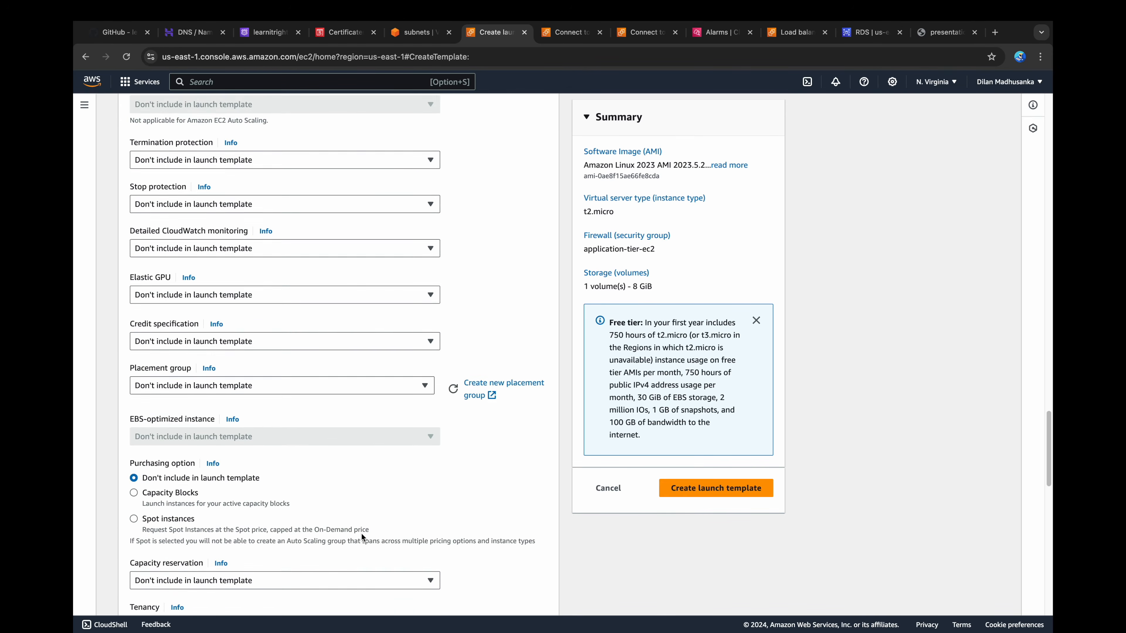
pyautogui.click(341, 483)
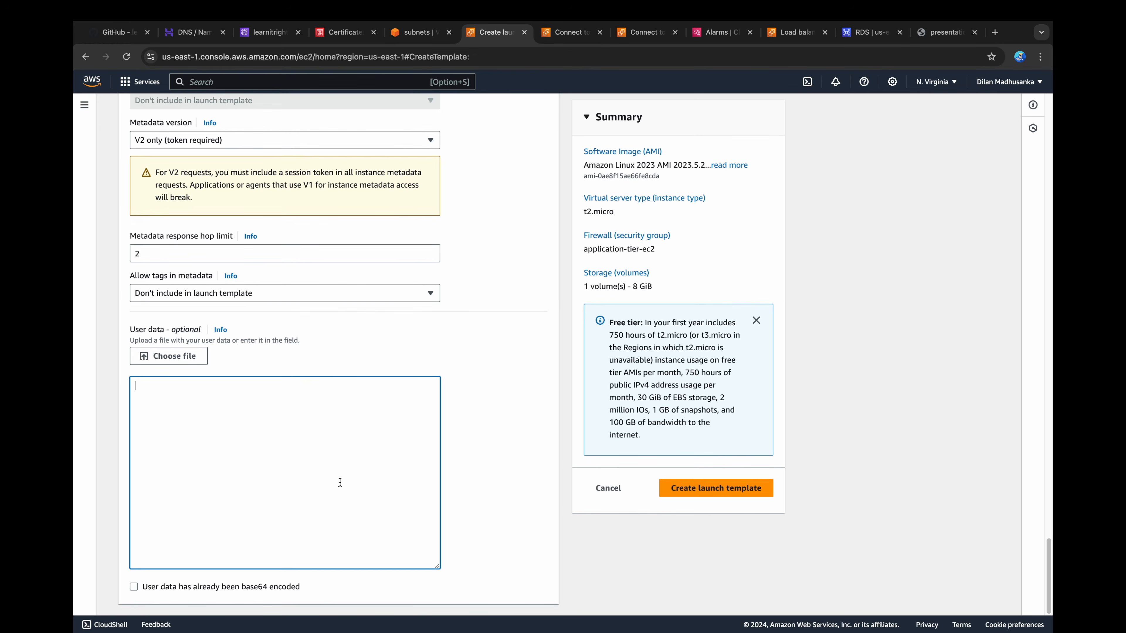
# Step: Copy the Auto Scaling Group setup script for the application tier from the GitHub README
pyautogui.press('super+1')
pyautogui.click(402, 401)
pyautogui.scroll(-9, 402, 401)
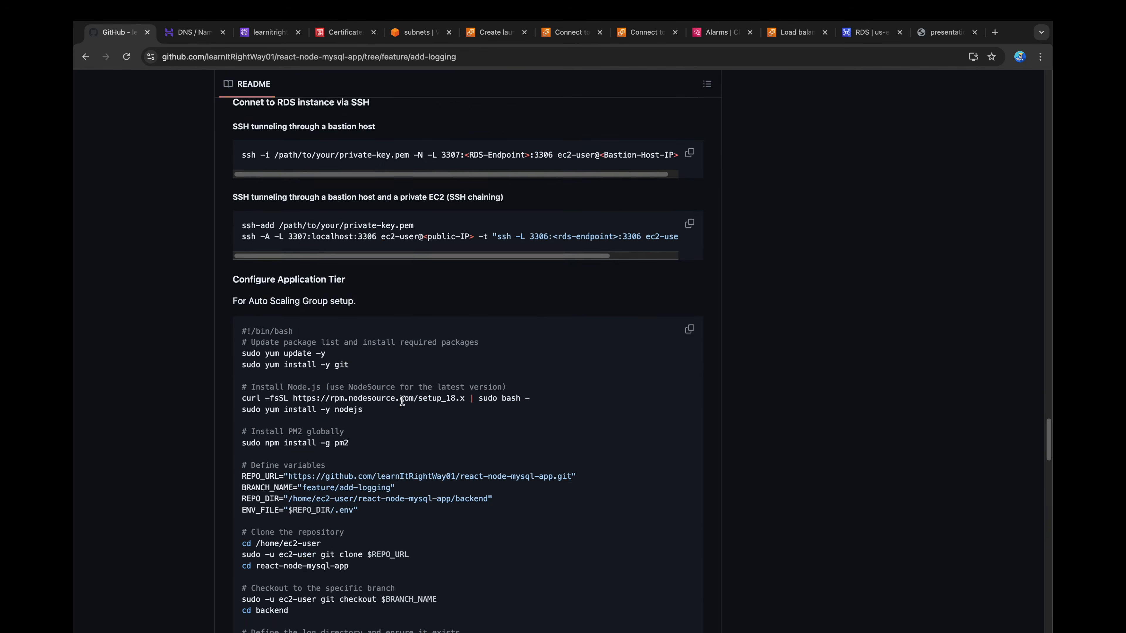
pyautogui.scroll(-4, 402, 402)
pyautogui.scroll(-2, 402, 401)
pyautogui.scroll(1, 402, 401)
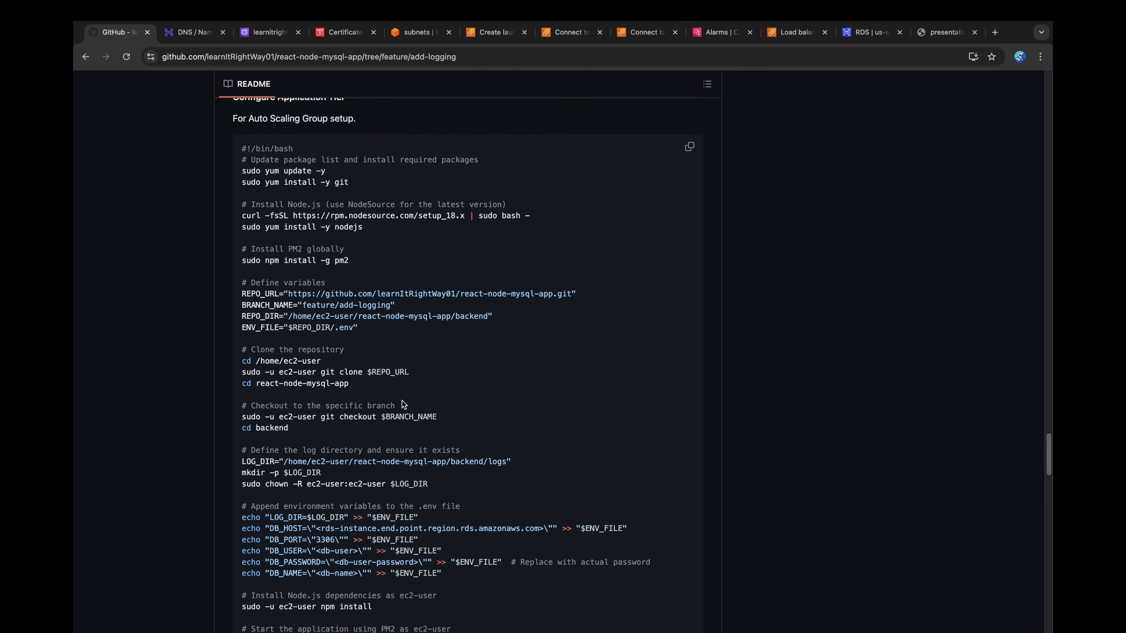
pyautogui.click(688, 152)
# Step: Switch to VS Code and paste the copied setup script into test.sh
pyautogui.press('super+Tab')
pyautogui.click(133, 305)
pyautogui.click(494, 196)
pyautogui.press('super+v')
pyautogui.click(590, 211)
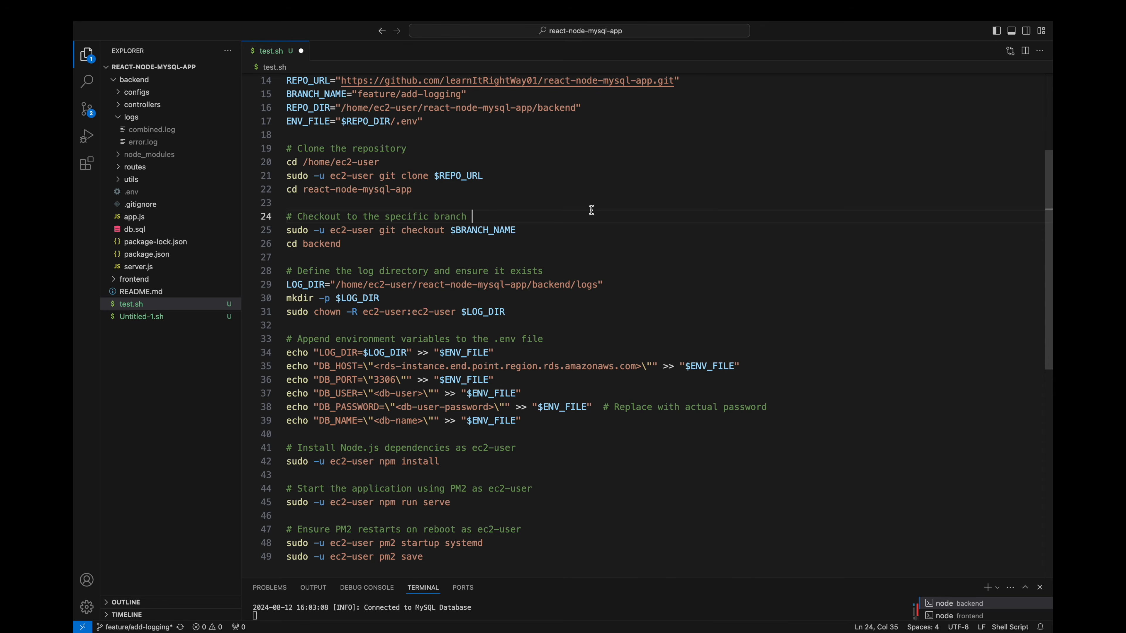
# Step: Review the script's package installation, PM2, variable definition and repository cloning lines
pyautogui.scroll(4, 590, 209)
pyautogui.click(426, 107)
pyautogui.click(430, 119)
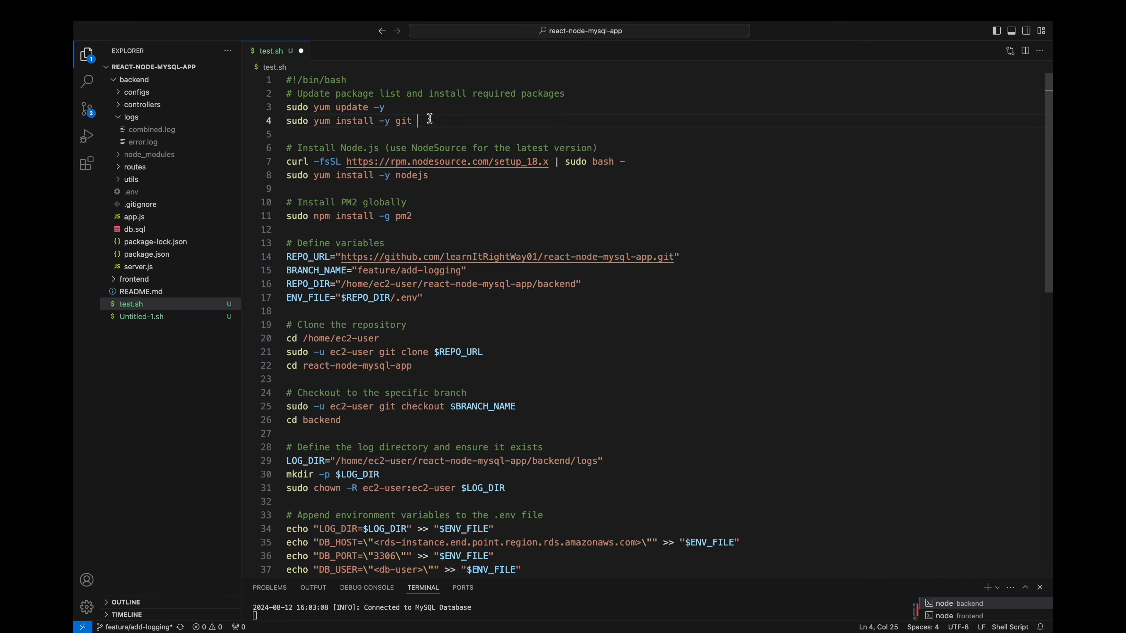
pyautogui.click(433, 175)
pyautogui.click(430, 216)
pyautogui.click(688, 255)
pyautogui.click(646, 272)
pyautogui.click(599, 283)
pyautogui.click(435, 295)
pyautogui.click(418, 336)
pyautogui.click(500, 352)
pyautogui.click(419, 364)
# Step: Examine the script's branch checkout, log directory setup and LOG_DIR environment variable lines
pyautogui.scroll(-4, 533, 330)
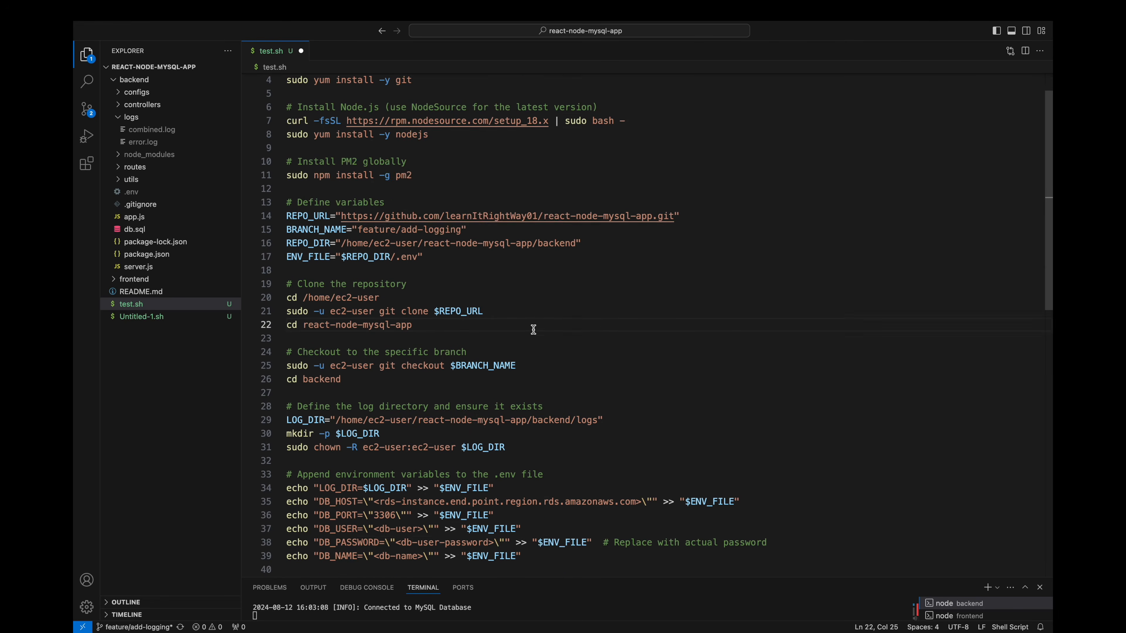
pyautogui.click(540, 244)
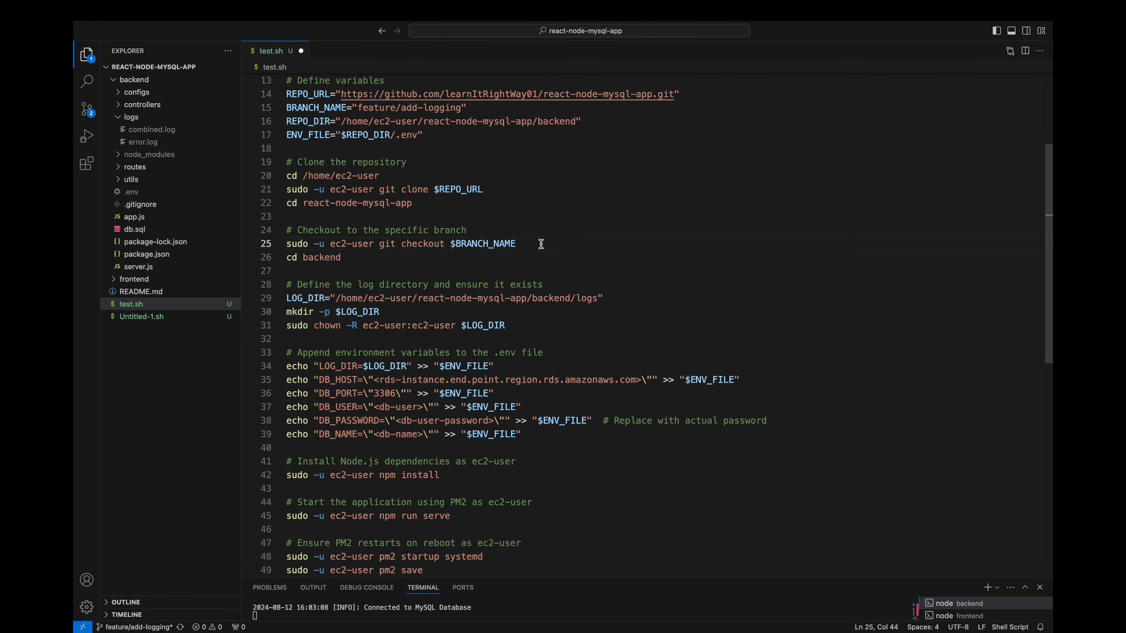
pyautogui.click(367, 258)
pyautogui.click(635, 303)
pyautogui.click(393, 313)
pyautogui.click(516, 324)
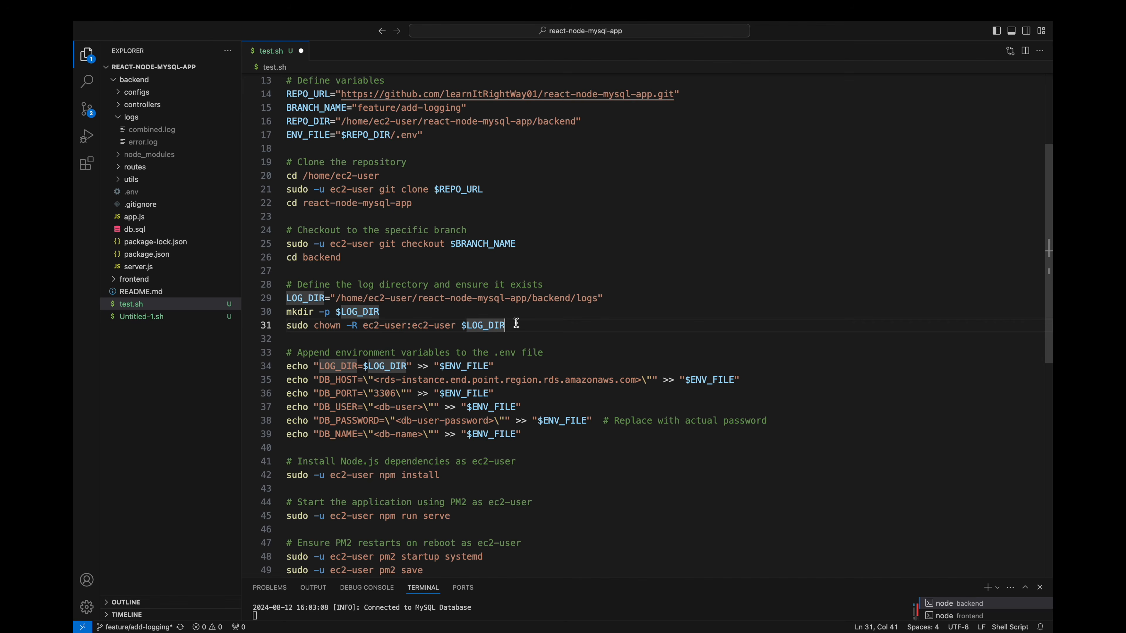
pyautogui.scroll(-3, 516, 323)
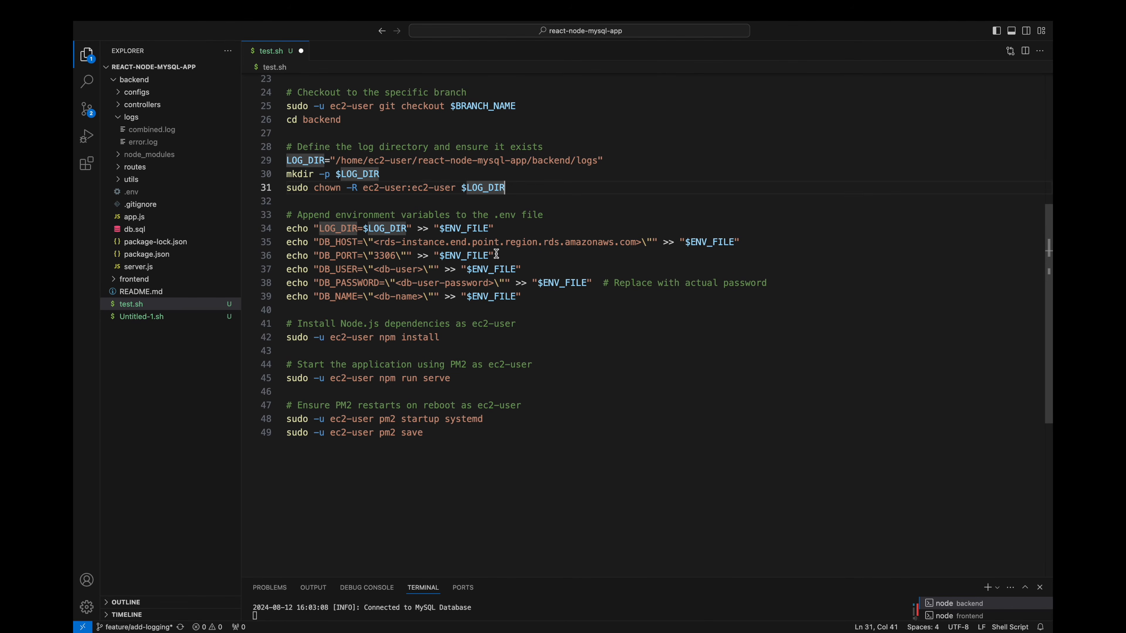
pyautogui.click(507, 228)
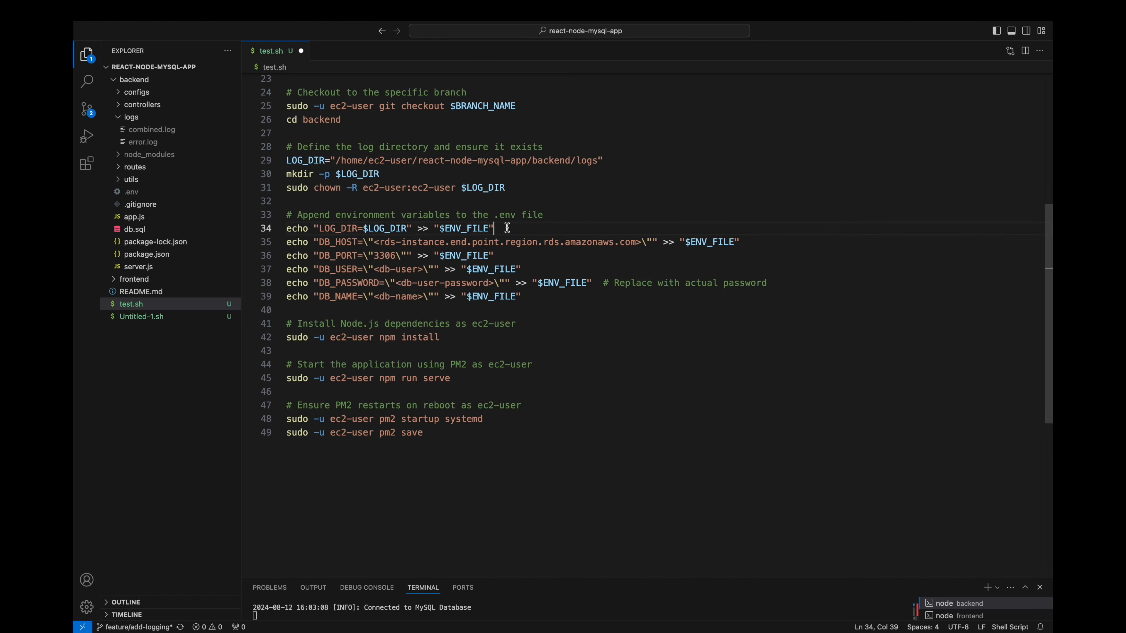
# Step: Copy the dev-db-instance endpoint from RDS and use it as the DB_HOST value in test.sh
pyautogui.click(751, 242)
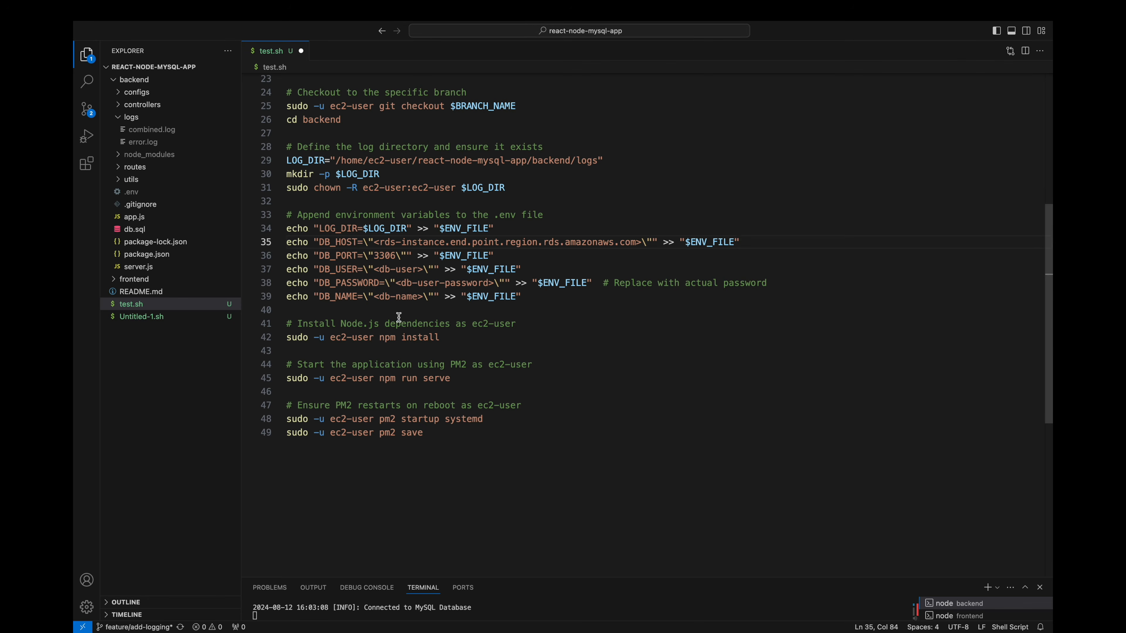
pyautogui.moveTo(374, 241); pyautogui.dragTo(642, 241)
pyautogui.write('dev-db-instance.cdkmoge46pq4.us-east-1.rds.amazonaws.com')
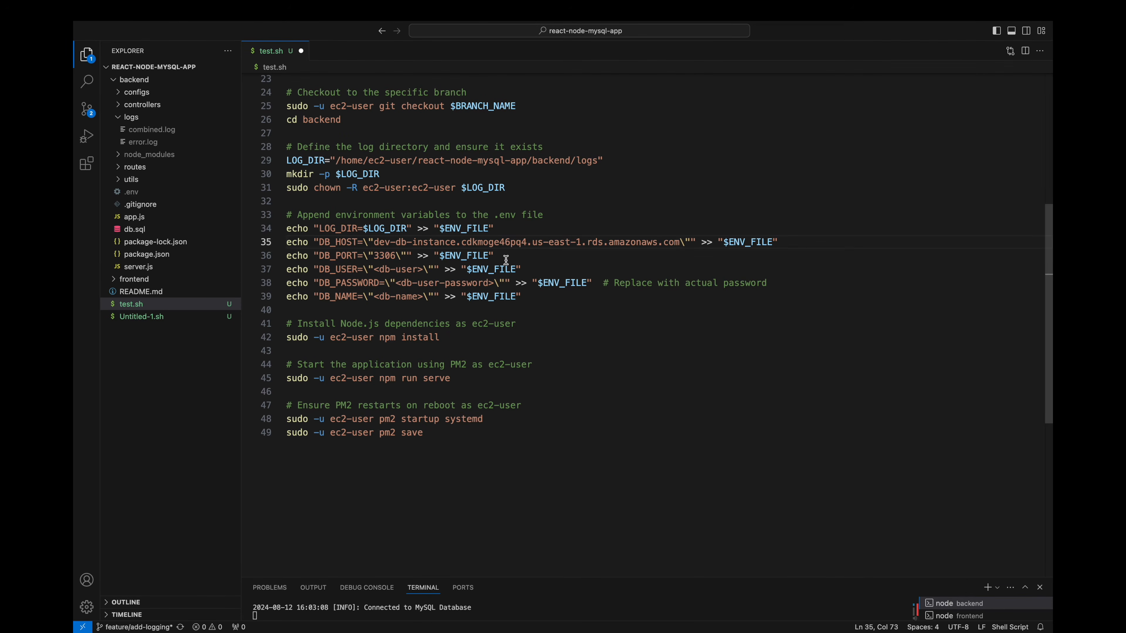
# Step: Set DB_USER to appuser, enter the database password for DB_PASSWORD, and set DB_NAME to react_node_app
pyautogui.moveTo(373, 269); pyautogui.dragTo(494, 282)
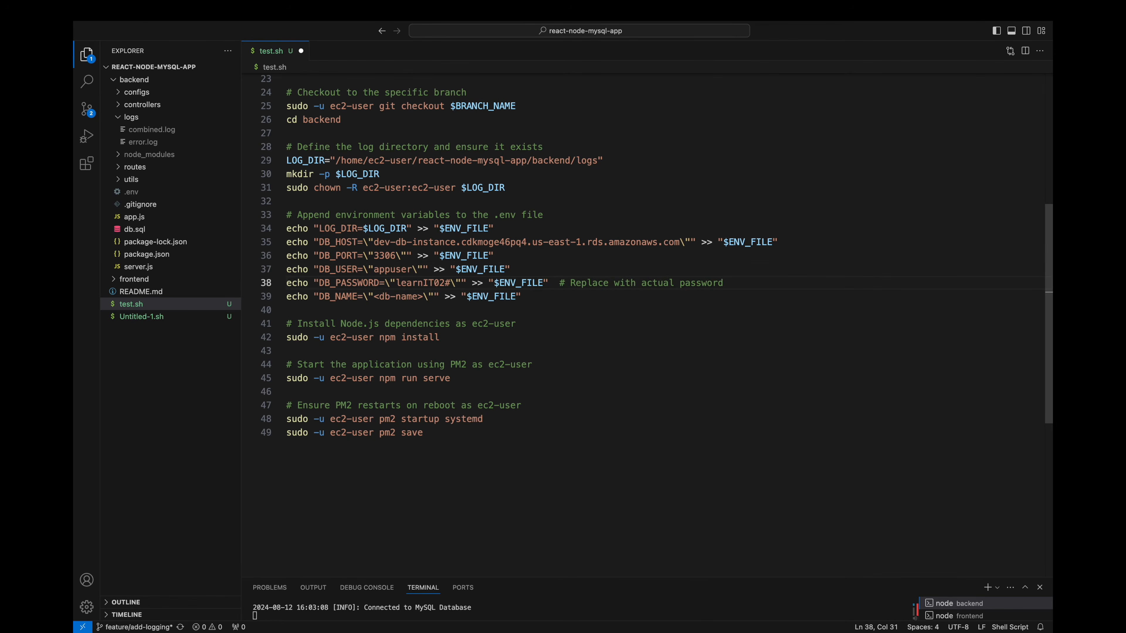
pyautogui.moveTo(373, 296); pyautogui.dragTo(423, 298)
pyautogui.write('react_node_app')
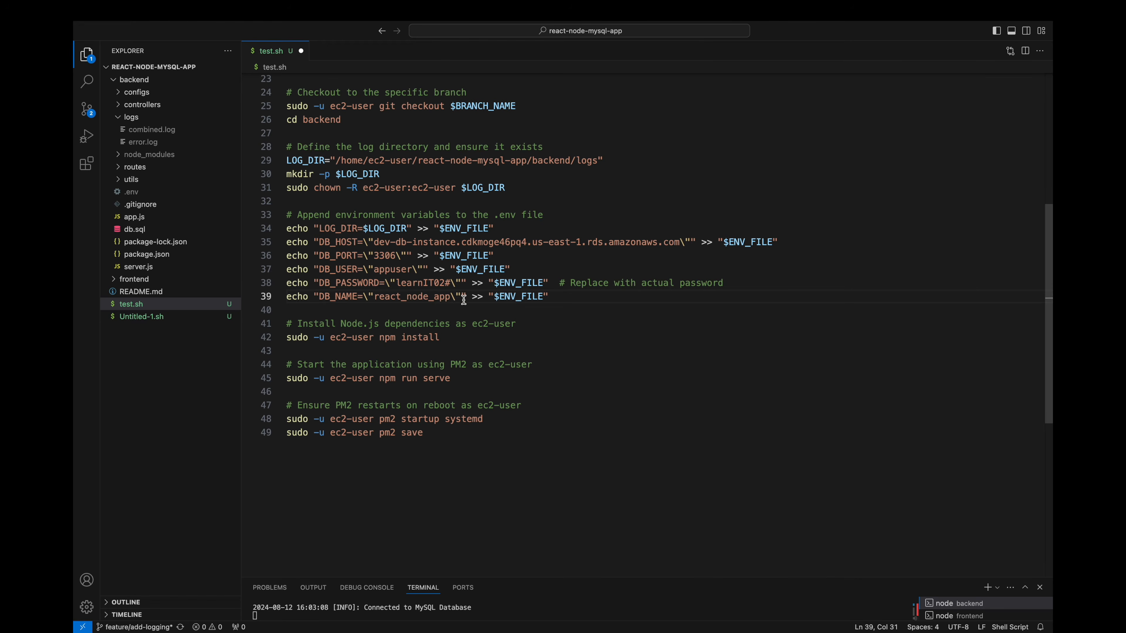
# Step: Review the script's closing commands for installing dependencies, starting the application and saving the PM2 setup
pyautogui.click(460, 336)
pyautogui.click(465, 377)
pyautogui.click(454, 430)
# Step: Copy the whole script, including the database password, into the launch template's user data and create the template
pyautogui.press('super+a')
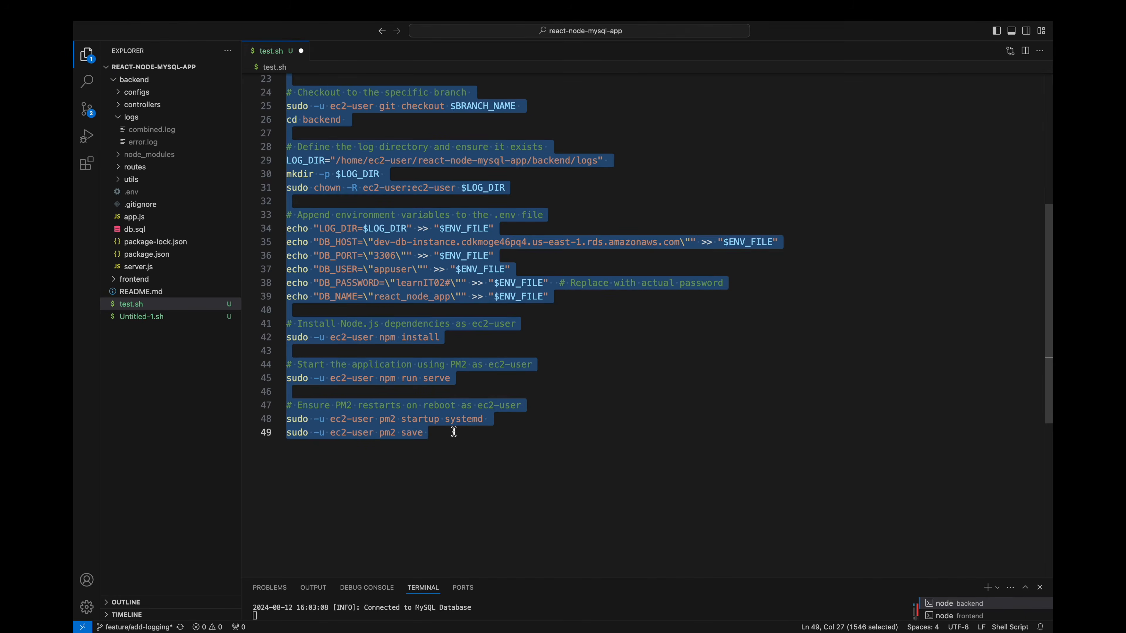
pyautogui.press('super+Tab')
pyautogui.click(496, 32)
pyautogui.press('super+v')
pyautogui.scroll(-1, 284, 423)
pyautogui.scroll(-10, 284, 424)
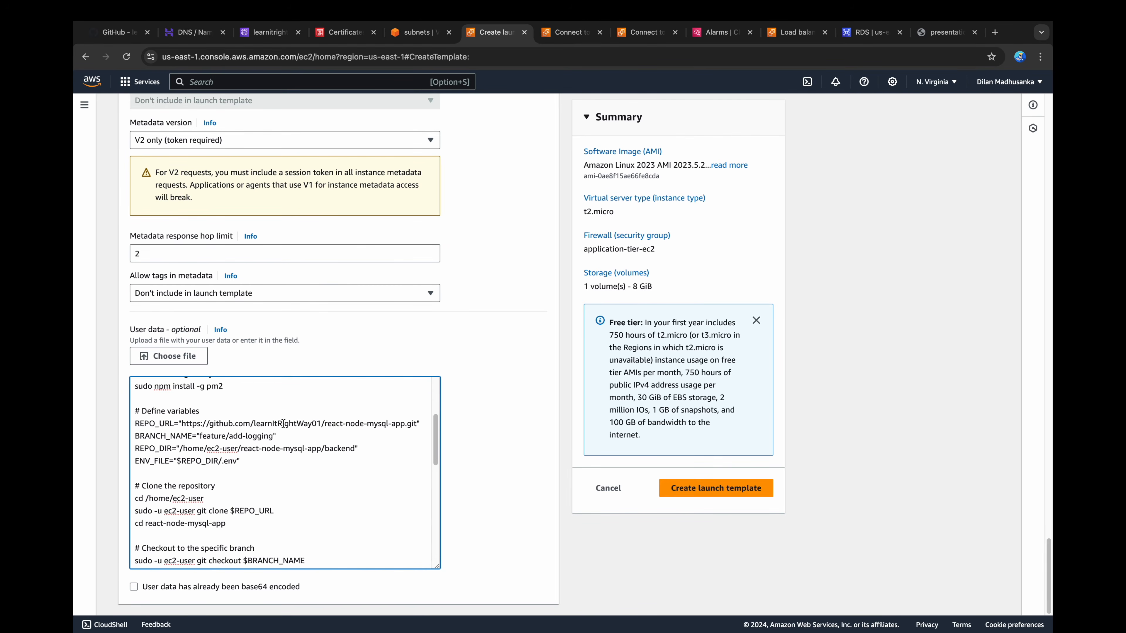
pyautogui.scroll(-8, 282, 425)
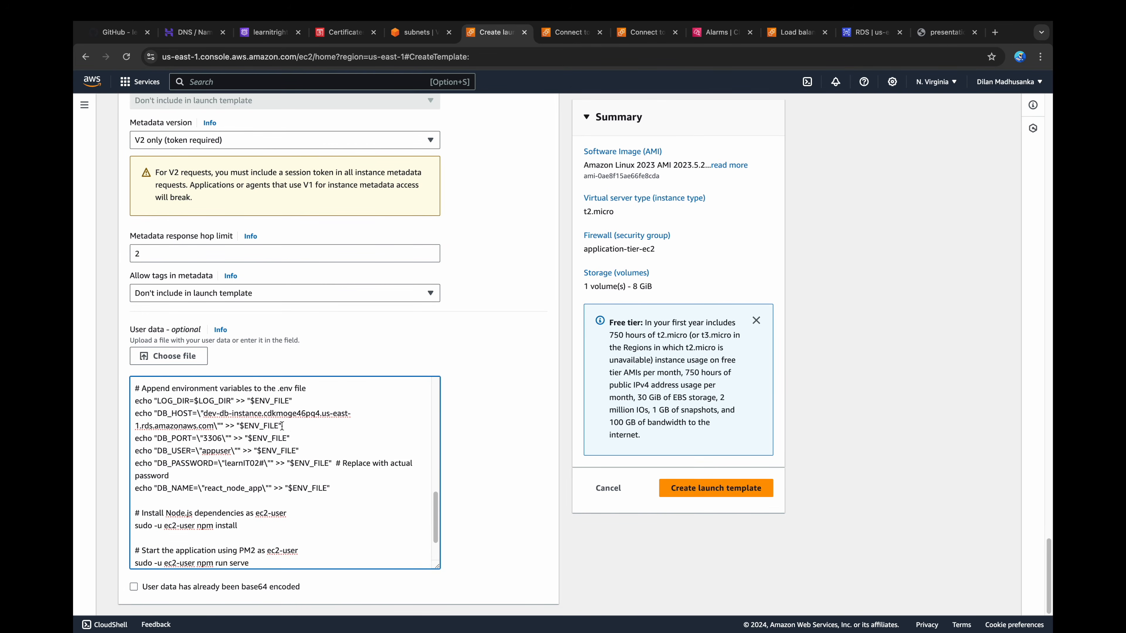
pyautogui.click(705, 500)
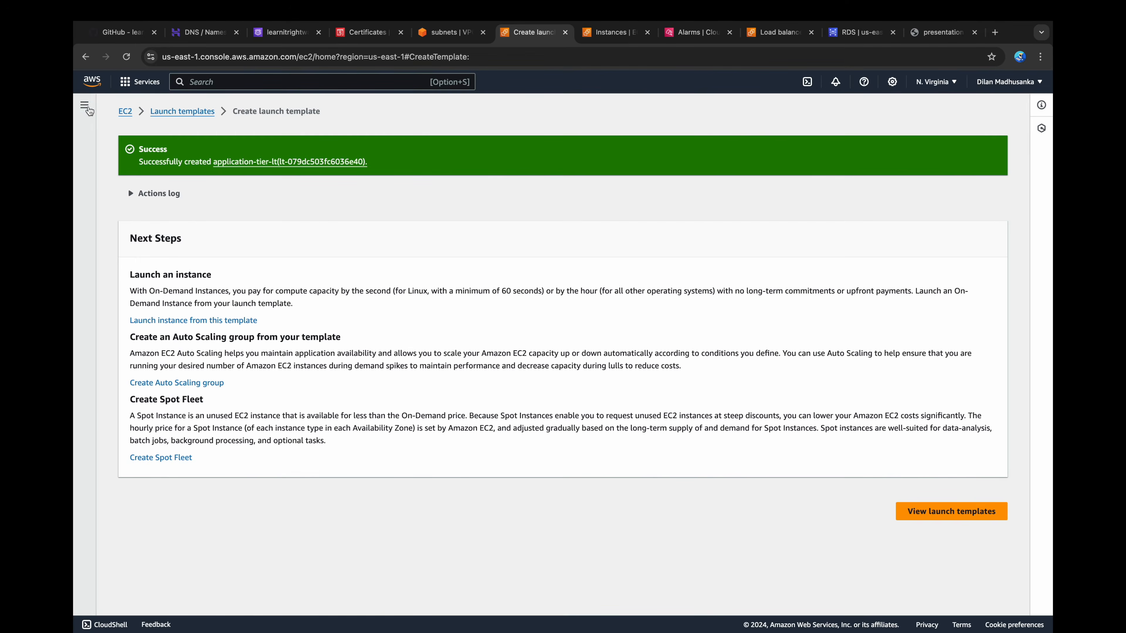
# Step: Start an EC2 target group for instances named application-tier-tg with HTTP port 3200
pyautogui.click(84, 111)
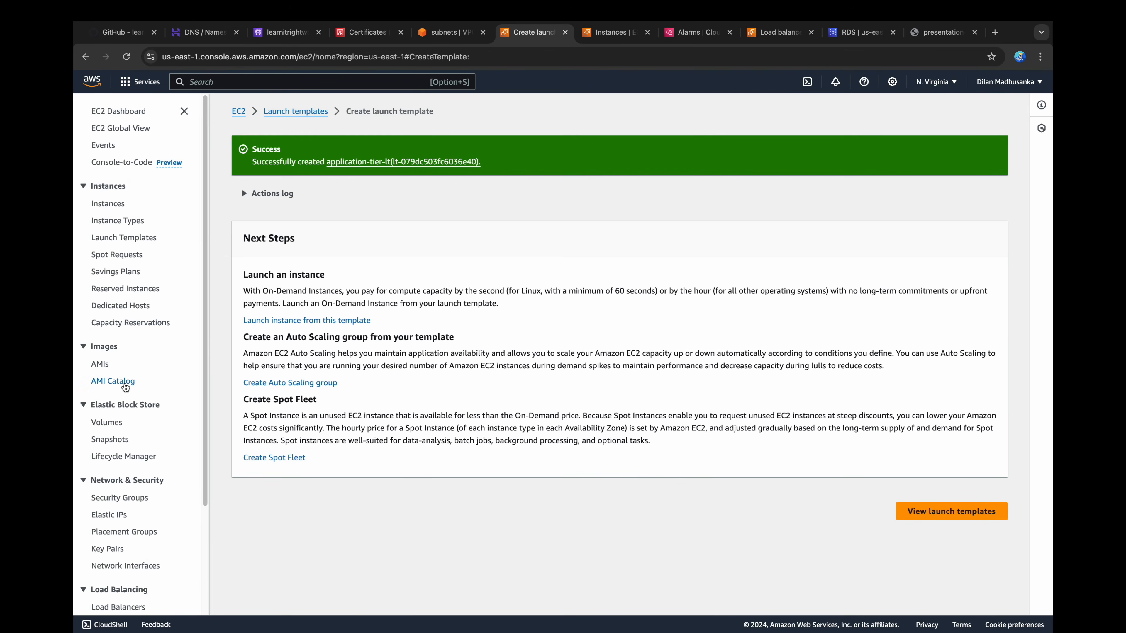
pyautogui.scroll(-2, 107, 550)
pyautogui.click(107, 590)
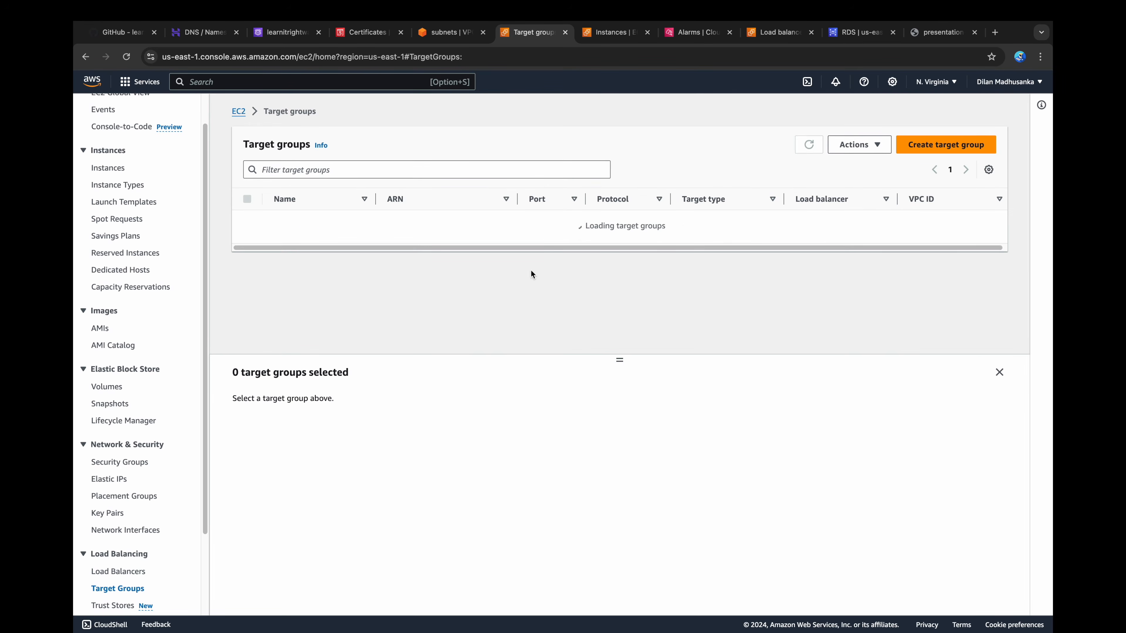
pyautogui.click(922, 146)
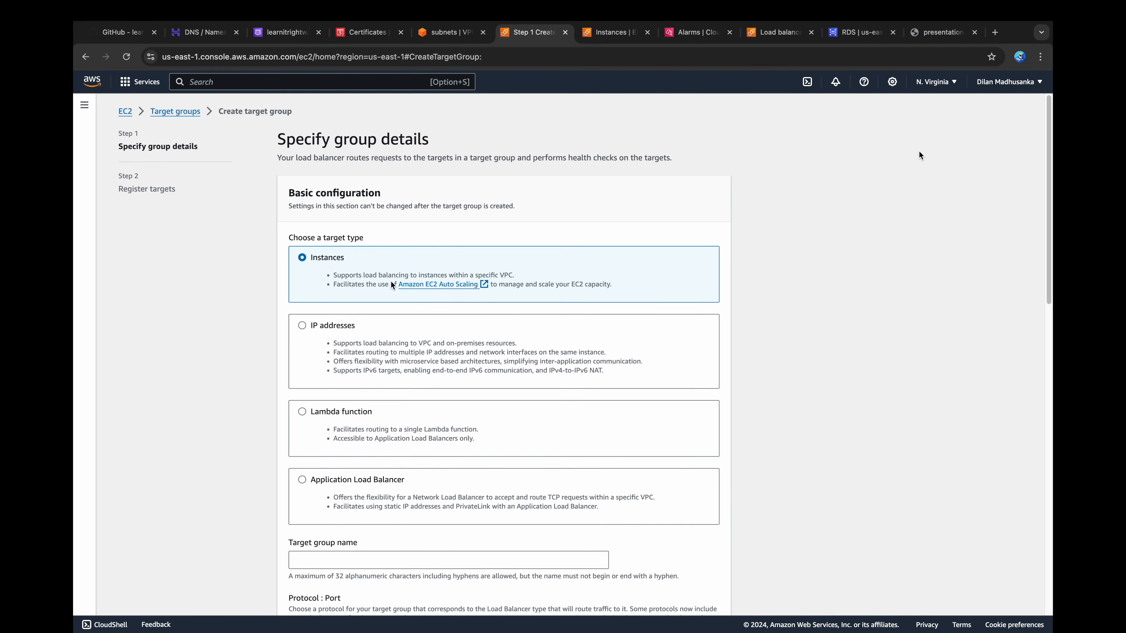
pyautogui.scroll(-5, 390, 282)
pyautogui.click(349, 377)
pyautogui.write('app')
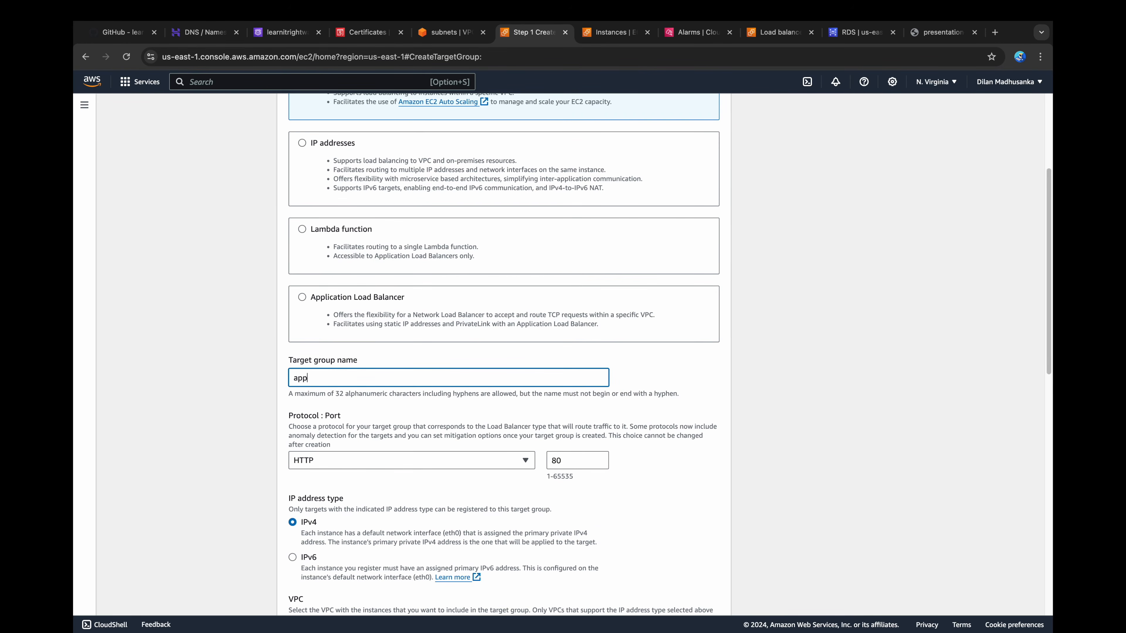
pyautogui.write('lication-tier-tg')
pyautogui.doubleClick(560, 460)
pyautogui.write('3200')
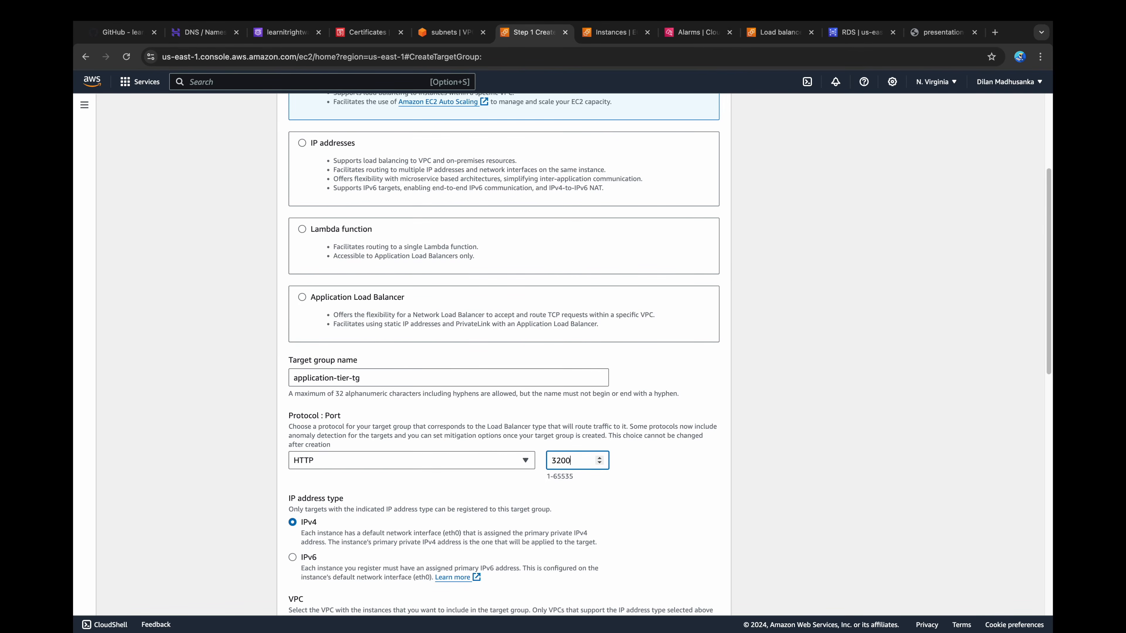
# Step: Choose 3-tier-architecture-vpc for the target group and set its health check path to /health
pyautogui.scroll(-5, 567, 405)
pyautogui.click(567, 399)
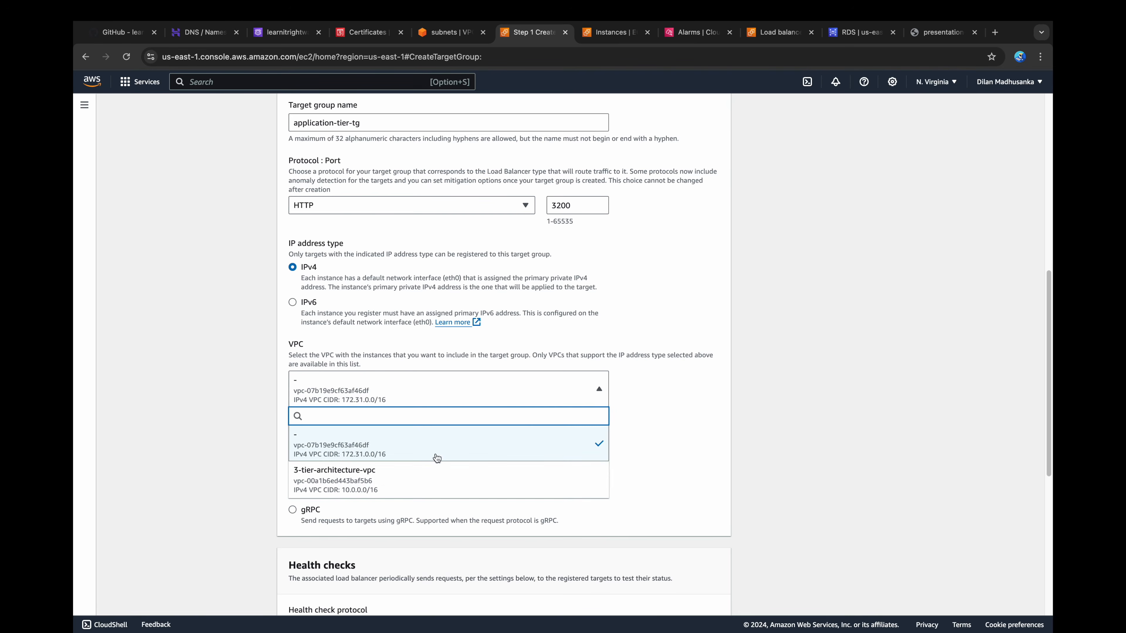
pyautogui.click(420, 470)
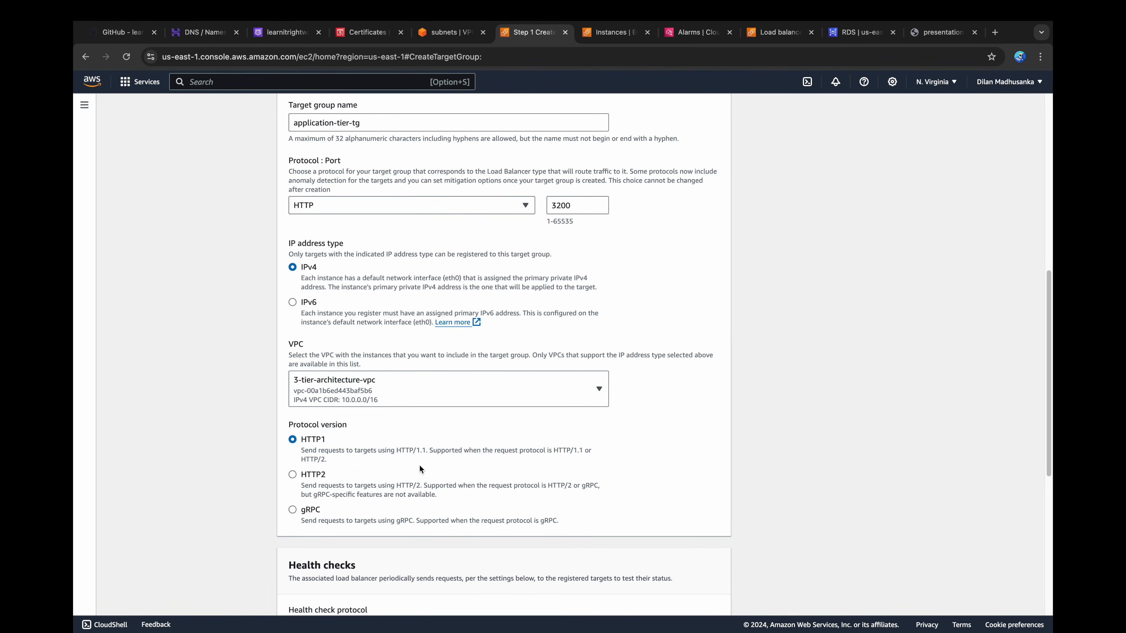
pyautogui.scroll(-6, 420, 466)
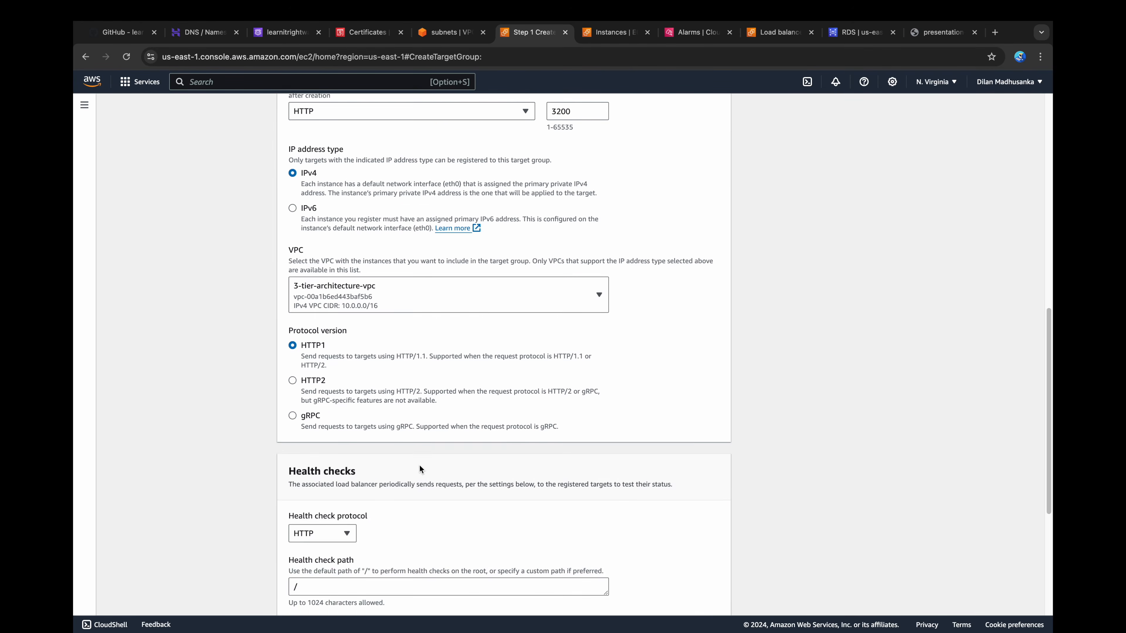
pyautogui.click(420, 427)
pyautogui.write('health')
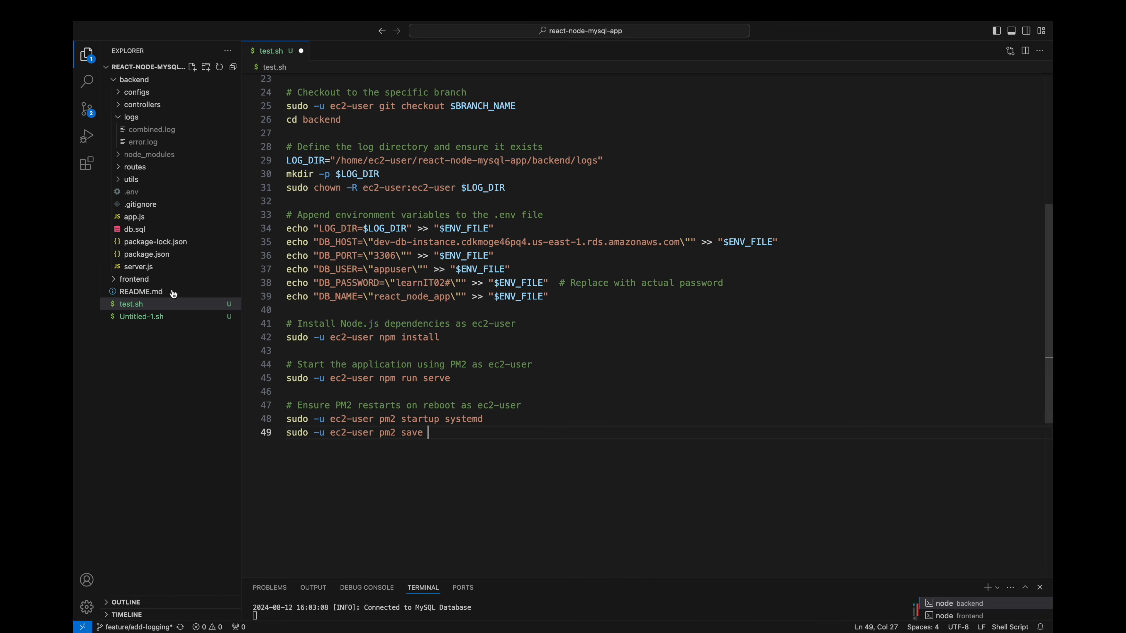
# Step: Open the backend's app.js and examine the code block that defines the /health route
pyautogui.click(131, 117)
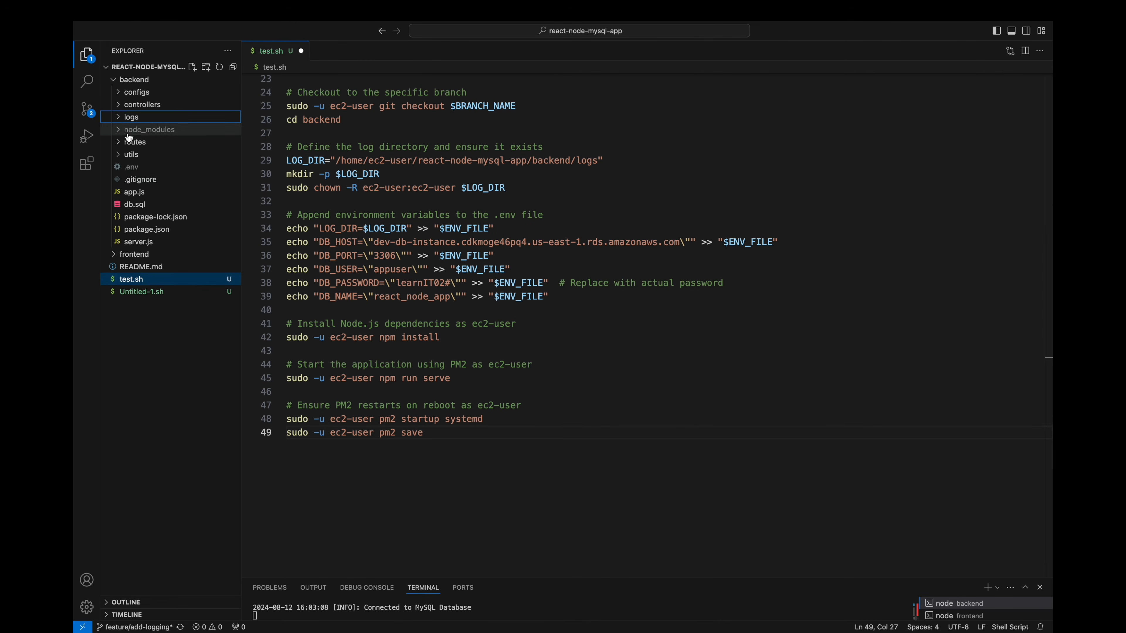
pyautogui.click(134, 194)
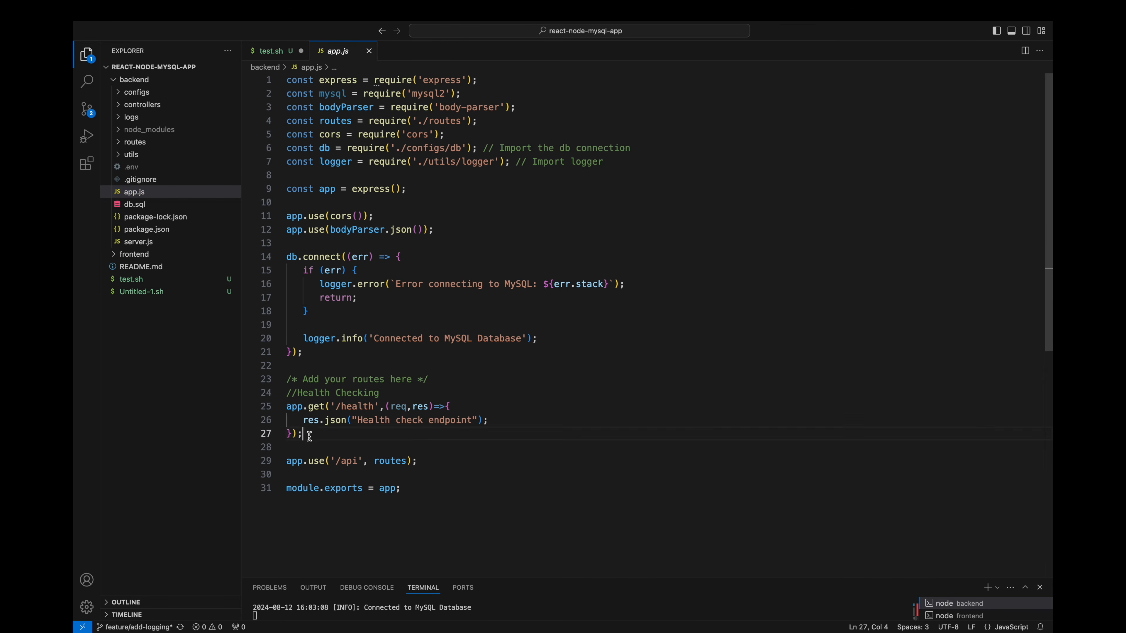
pyautogui.moveTo(304, 434); pyautogui.dragTo(268, 396)
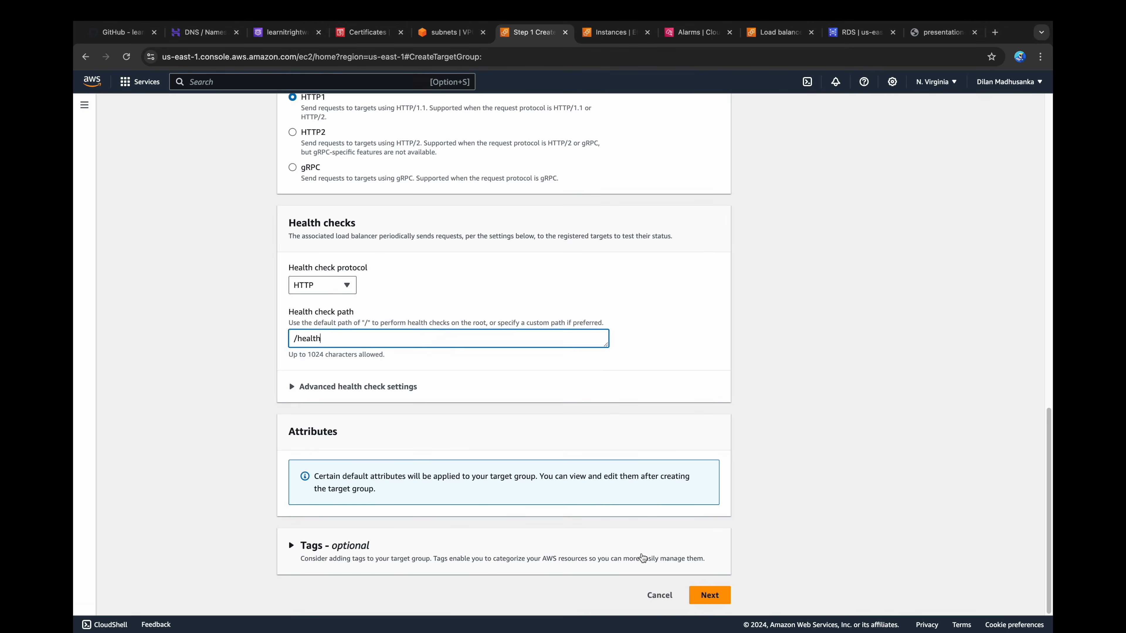
# Step: Back in the AWS console, create the target group without registering any instances and return to the target group list
pyautogui.click(708, 596)
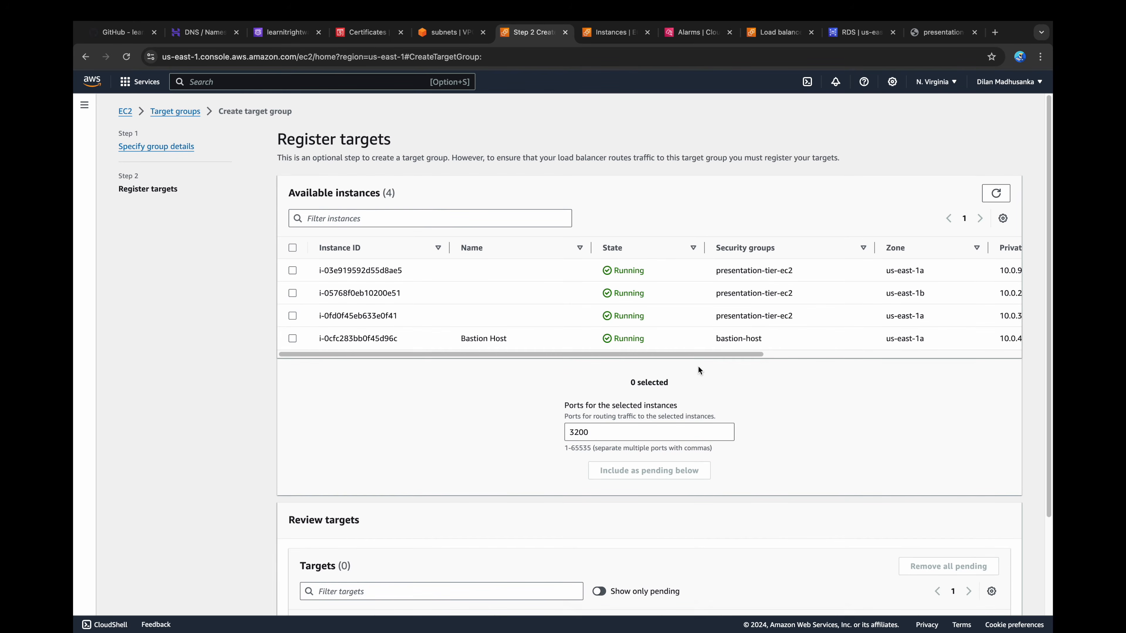
pyautogui.moveTo(702, 355)
pyautogui.mouseDown()
pyautogui.moveTo(763, 354)
pyautogui.moveTo(682, 360)
pyautogui.mouseUp()
pyautogui.scroll(-3, 650, 384)
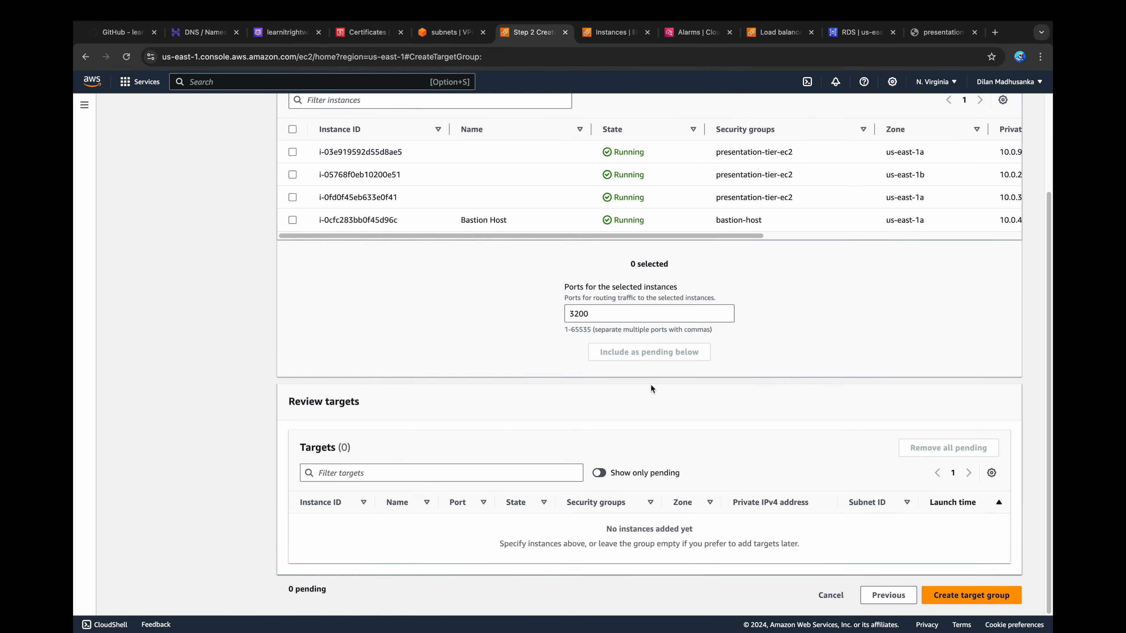
pyautogui.click(971, 596)
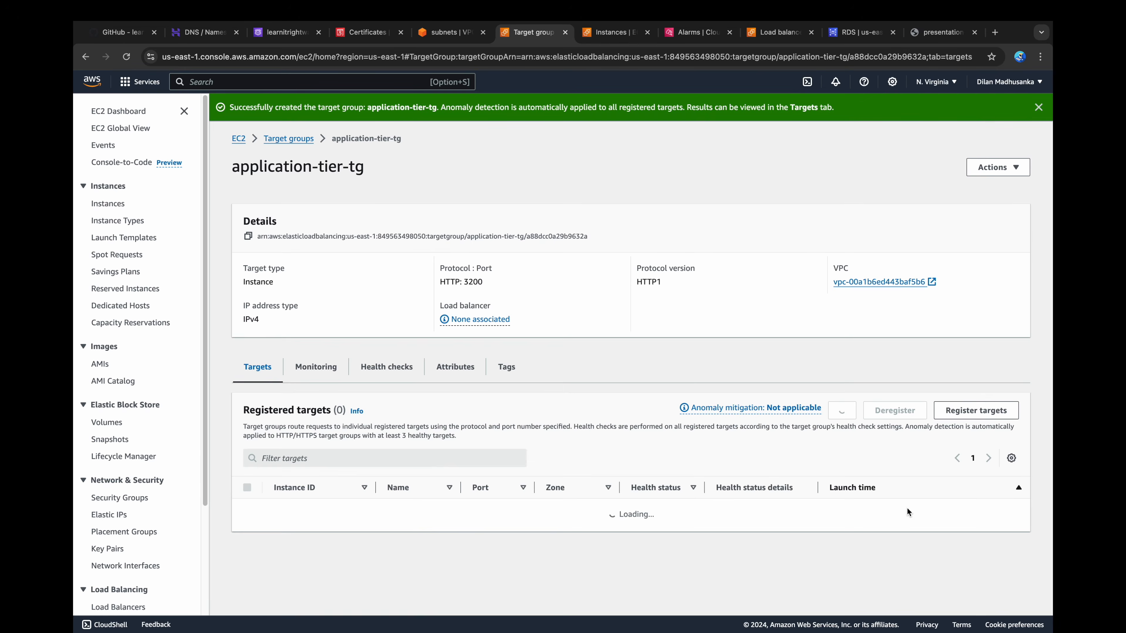
pyautogui.click(275, 139)
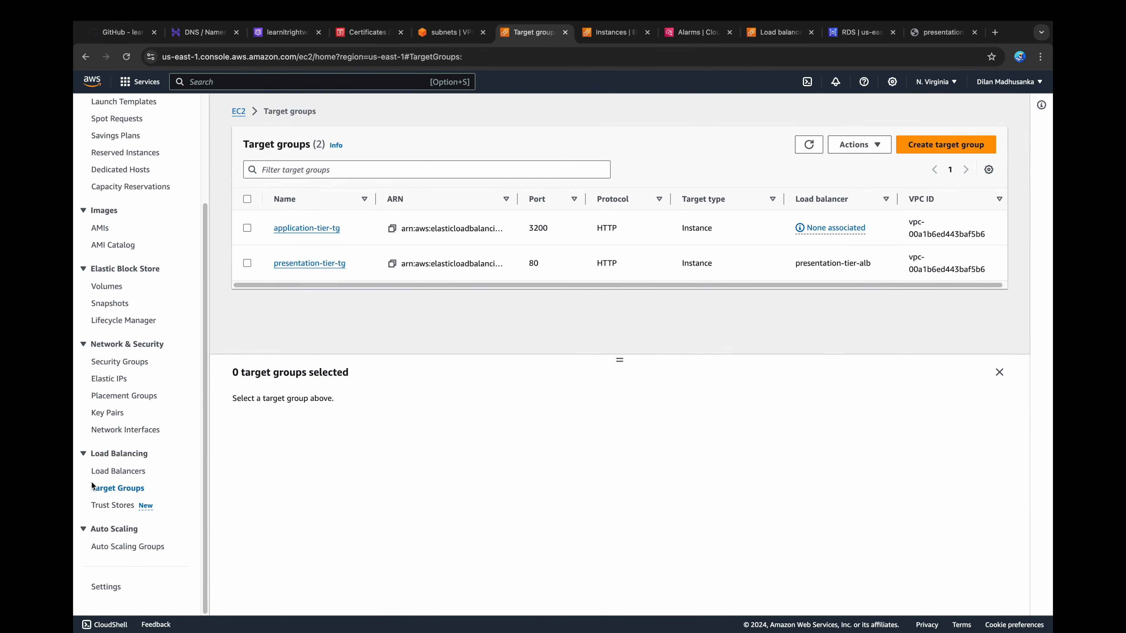
# Step: Start an Application Load Balancer named application-tier-alb with the Internal scheme
pyautogui.click(111, 470)
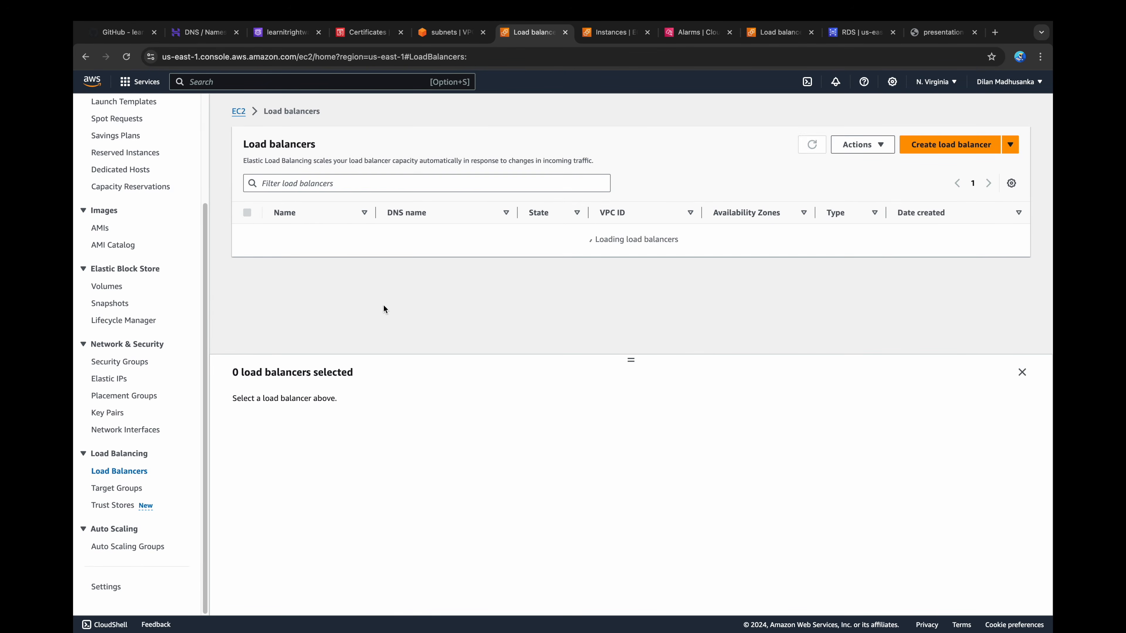
pyautogui.click(961, 152)
pyautogui.scroll(-2, 216, 368)
pyautogui.click(155, 485)
pyautogui.write('application-tier-alb')
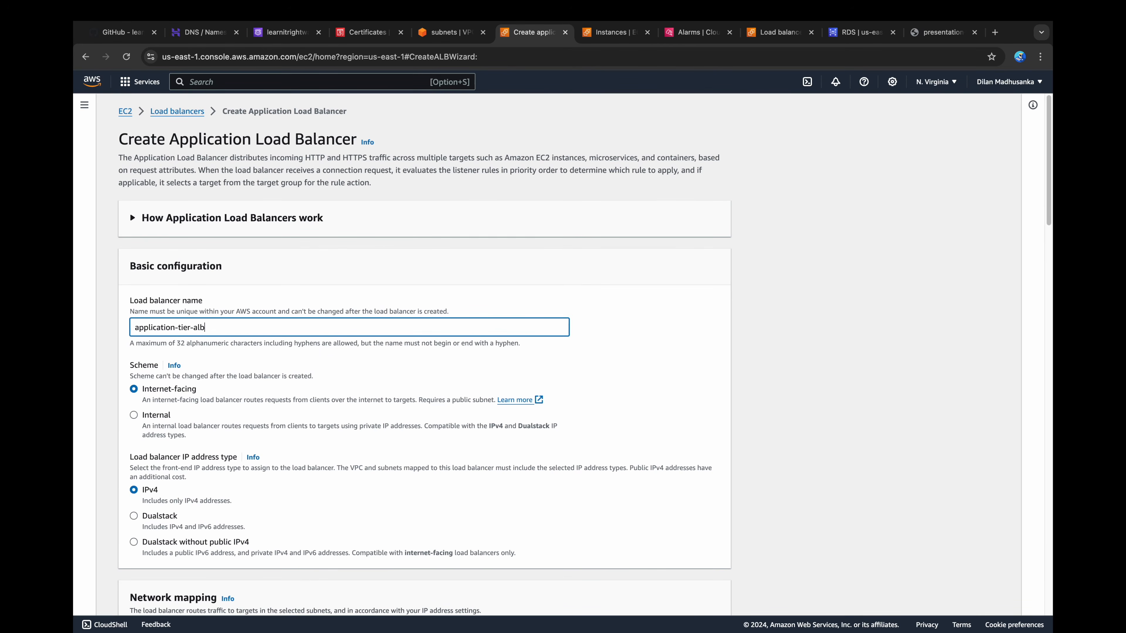
pyautogui.click(169, 417)
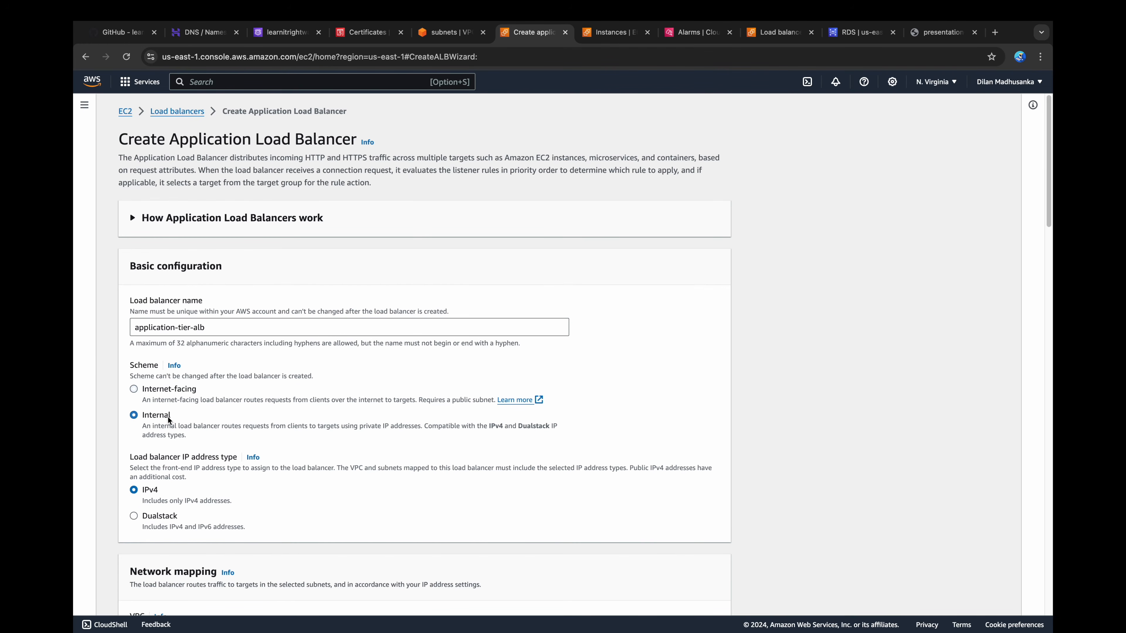
# Step: Choose 3-tier-architecture-vpc as the load balancer's VPC
pyautogui.scroll(-2, 168, 420)
pyautogui.scroll(-5, 167, 417)
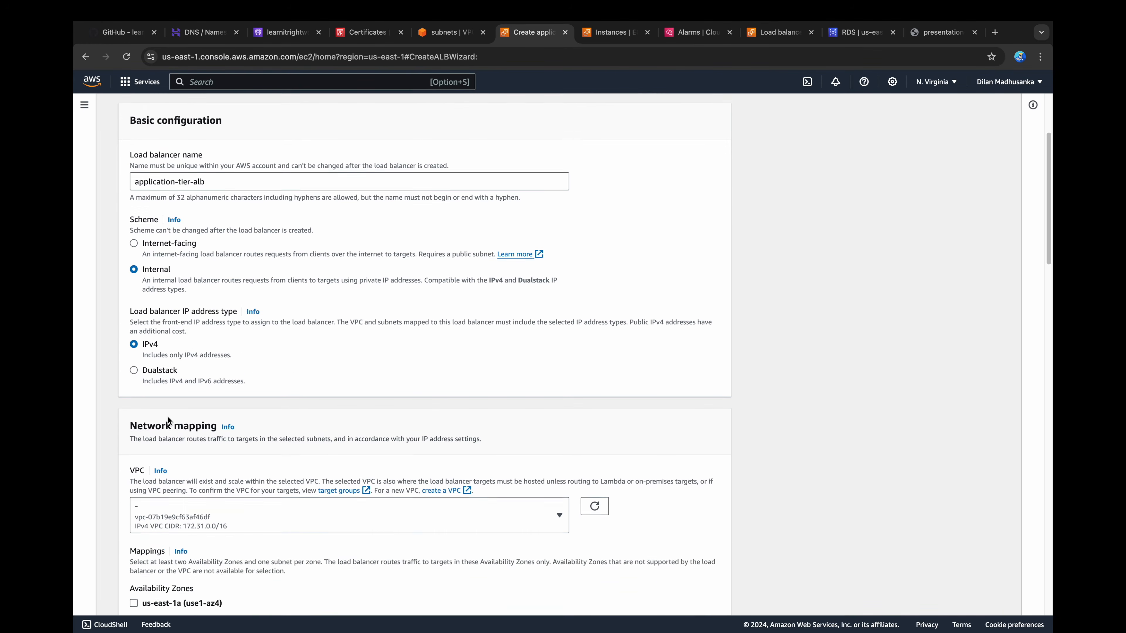
pyautogui.click(186, 398)
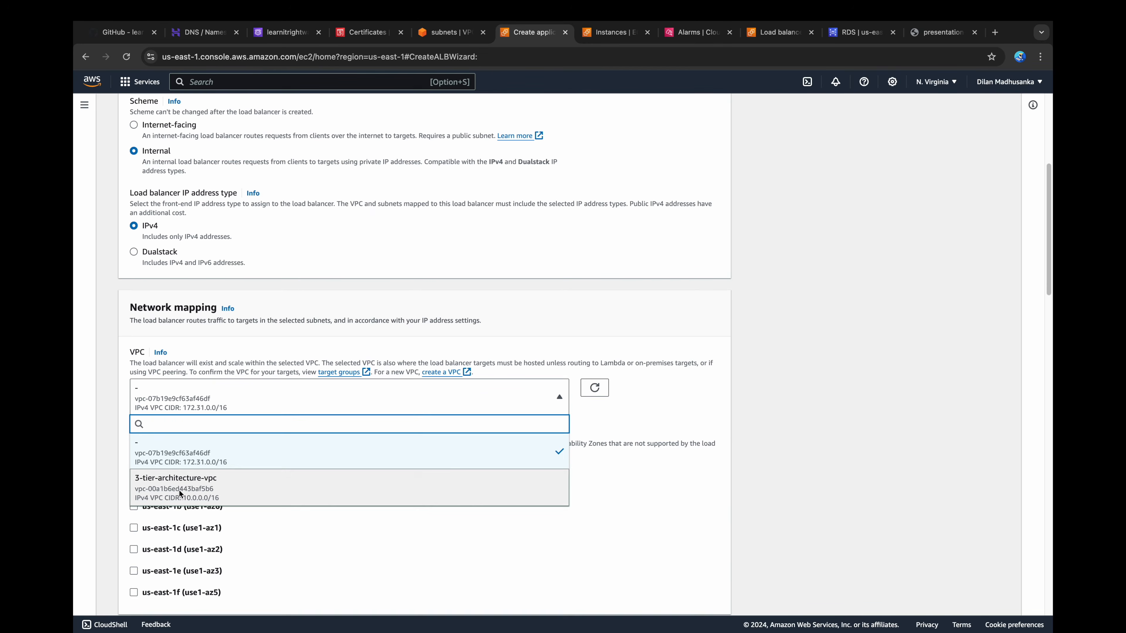
pyautogui.click(180, 490)
# Step: Map the load balancer to the private1 subnet in us-east-1a and the private2 subnet in us-east-1b
pyautogui.click(186, 490)
pyautogui.scroll(-3, 186, 508)
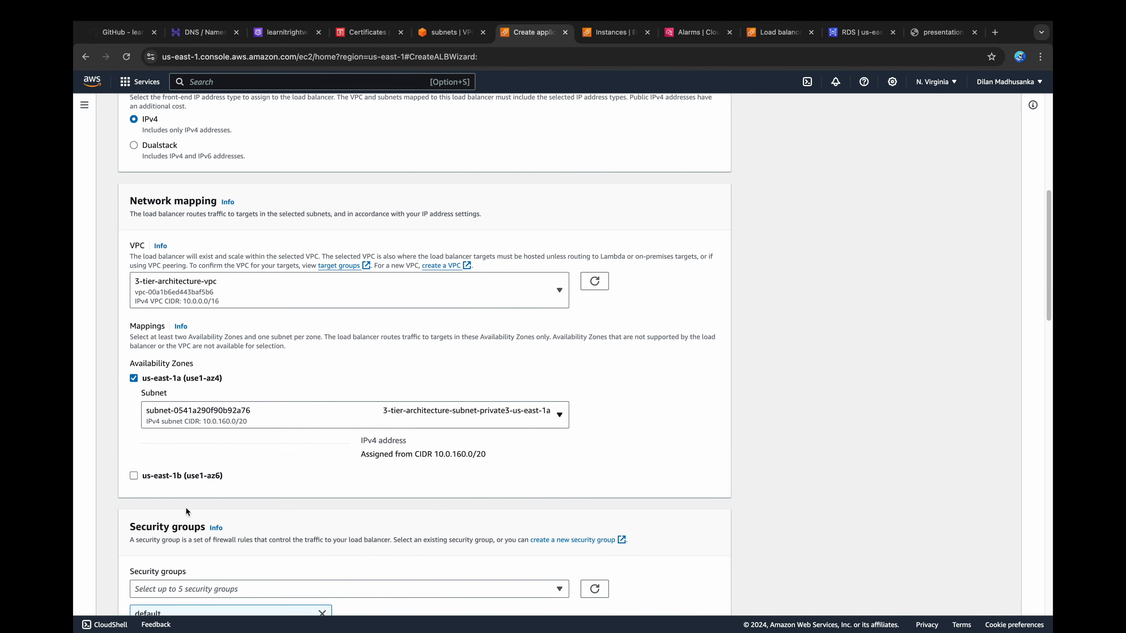
pyautogui.click(533, 410)
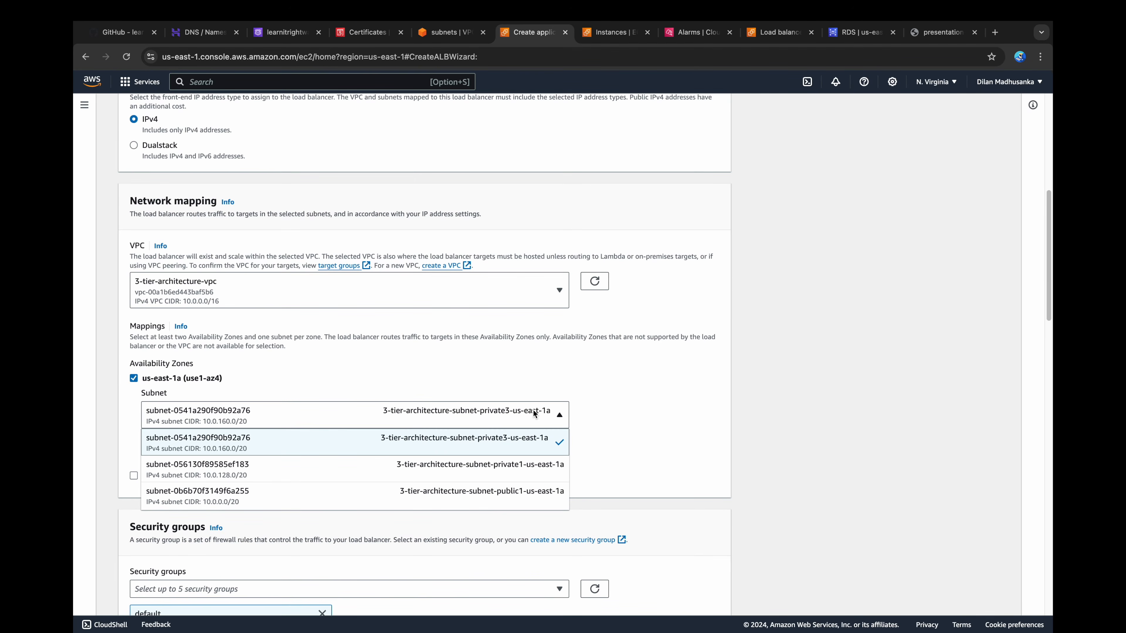
pyautogui.click(518, 474)
pyautogui.click(133, 476)
pyautogui.scroll(-1, 496, 460)
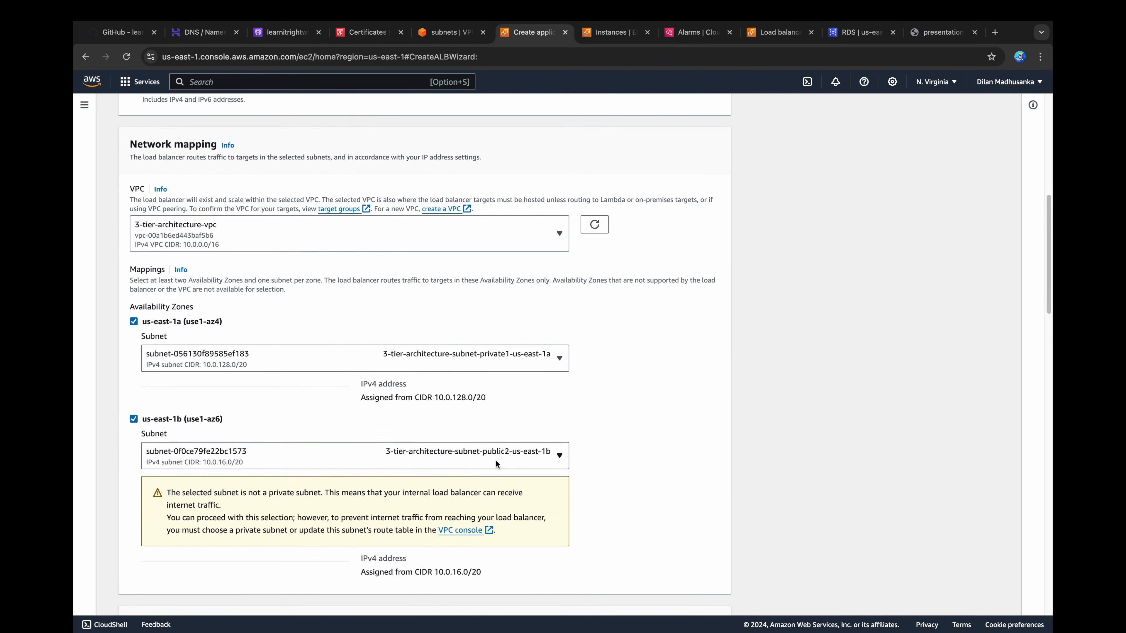
pyautogui.click(496, 461)
pyautogui.click(510, 426)
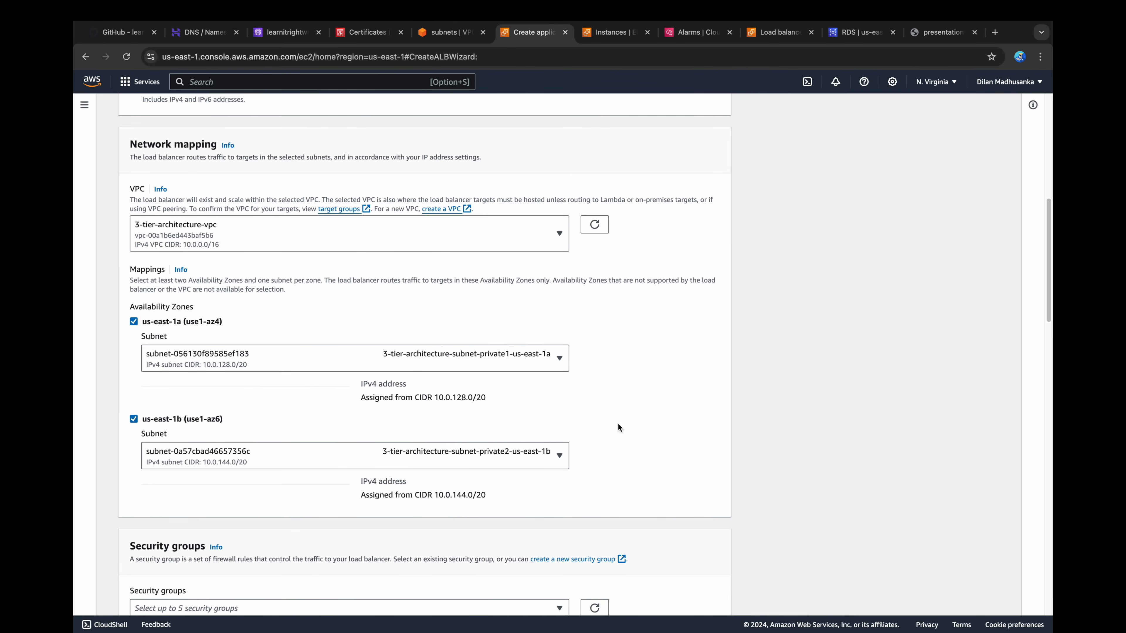
# Step: Replace the load balancer's default security group with application-tier-alb
pyautogui.scroll(-5, 620, 429)
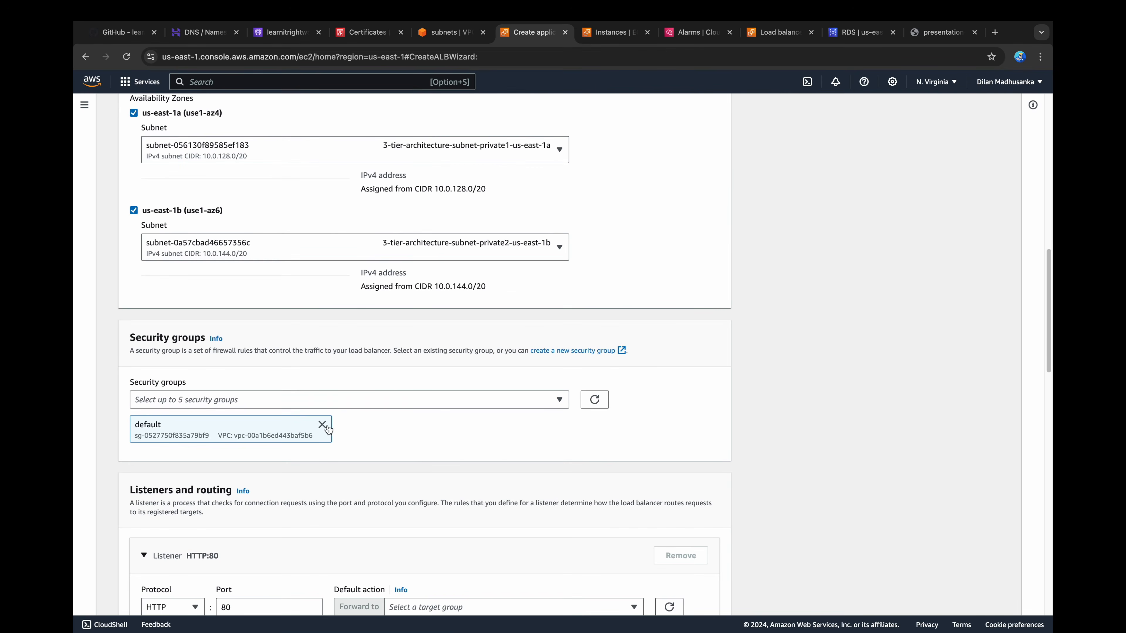
pyautogui.click(322, 425)
pyautogui.click(323, 402)
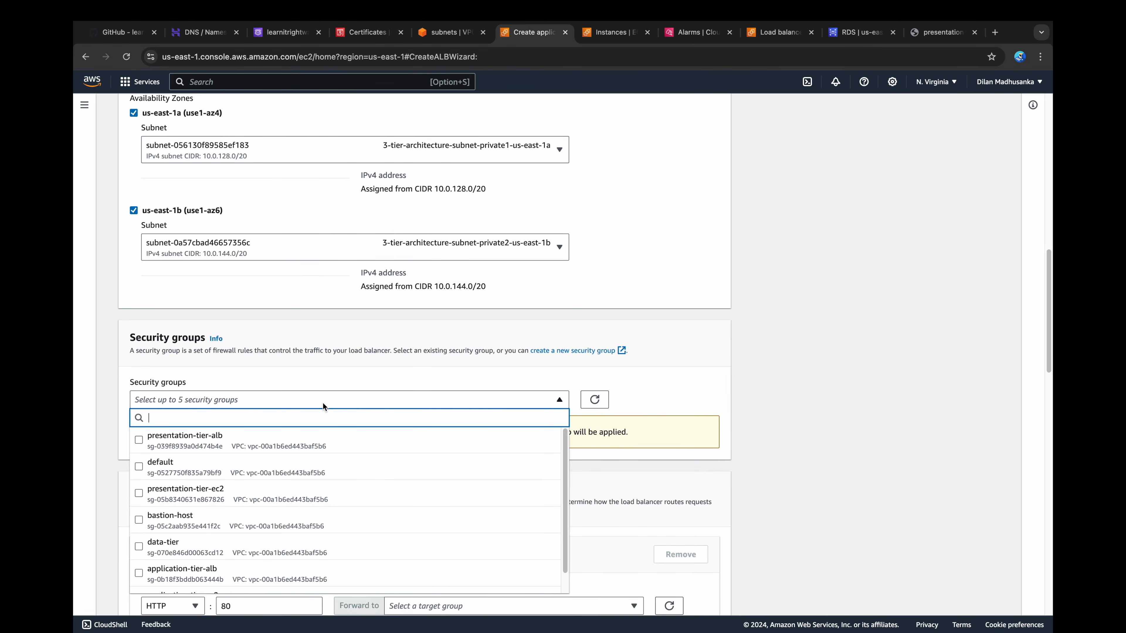
pyautogui.click(266, 573)
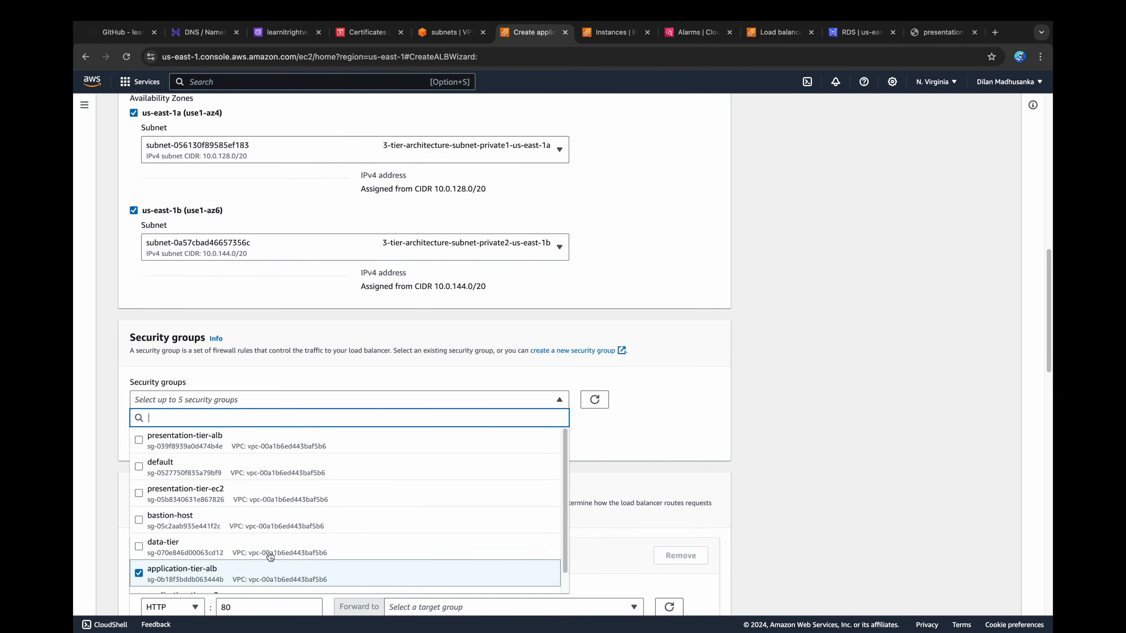
pyautogui.click(633, 429)
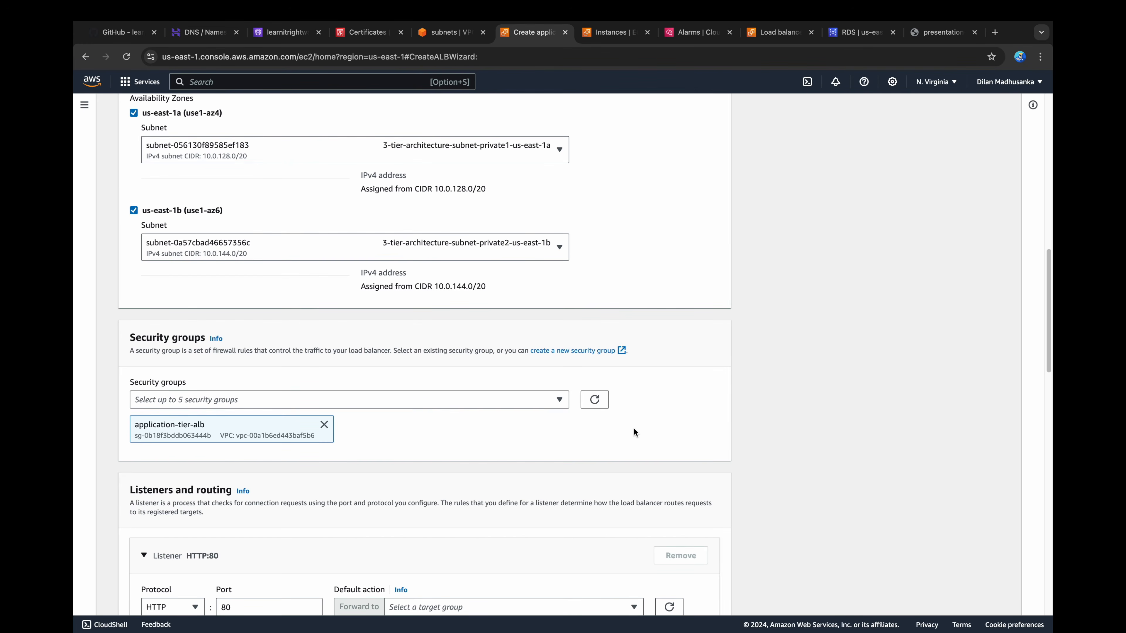
# Step: Forward the HTTP:80 listener to application-tier-tg and create the load balancer
pyautogui.scroll(-5, 634, 432)
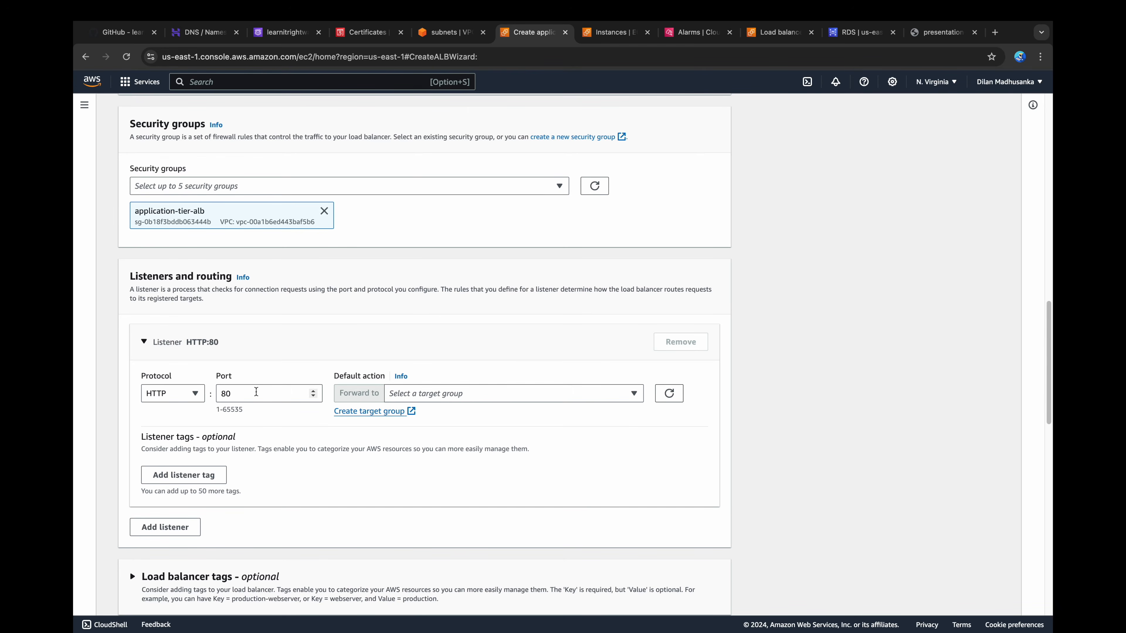
pyautogui.click(420, 394)
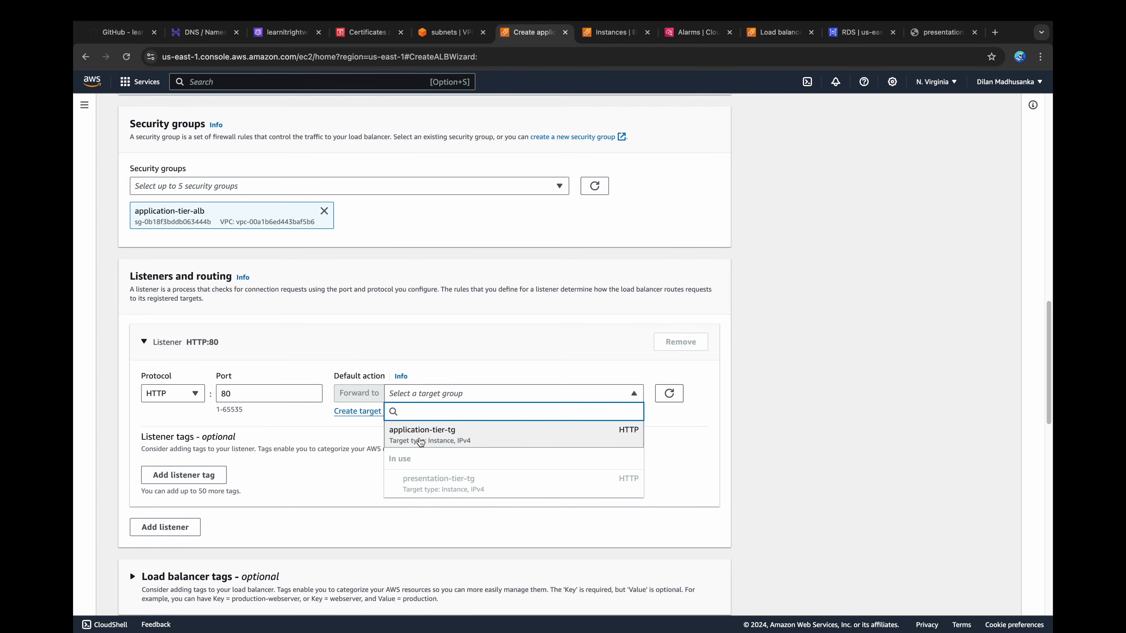
pyautogui.click(420, 439)
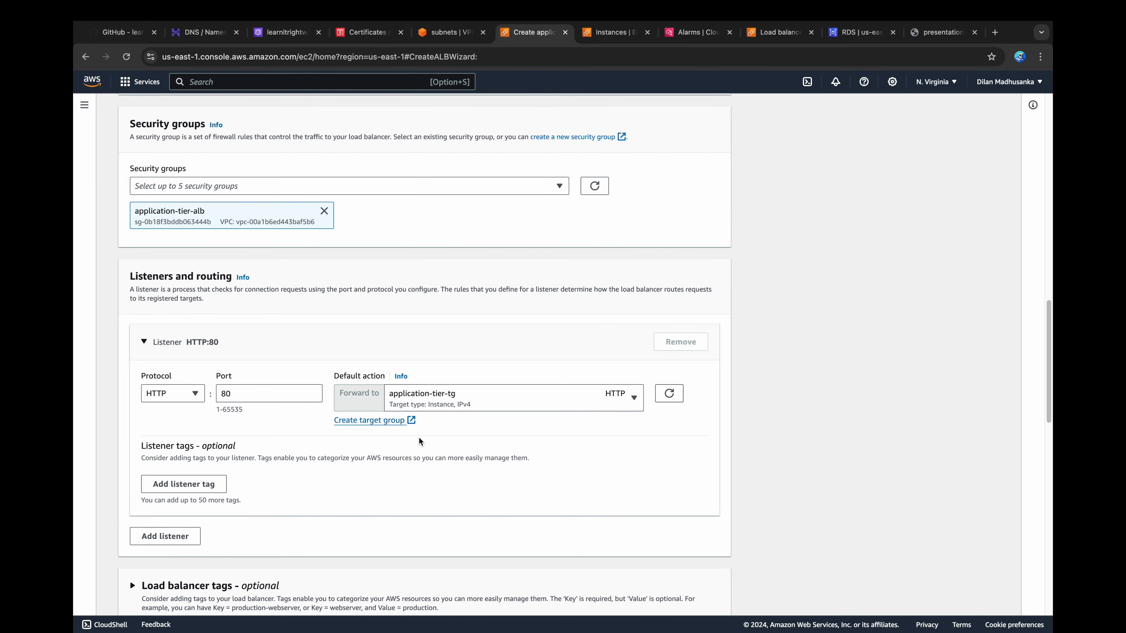
pyautogui.scroll(-15, 419, 437)
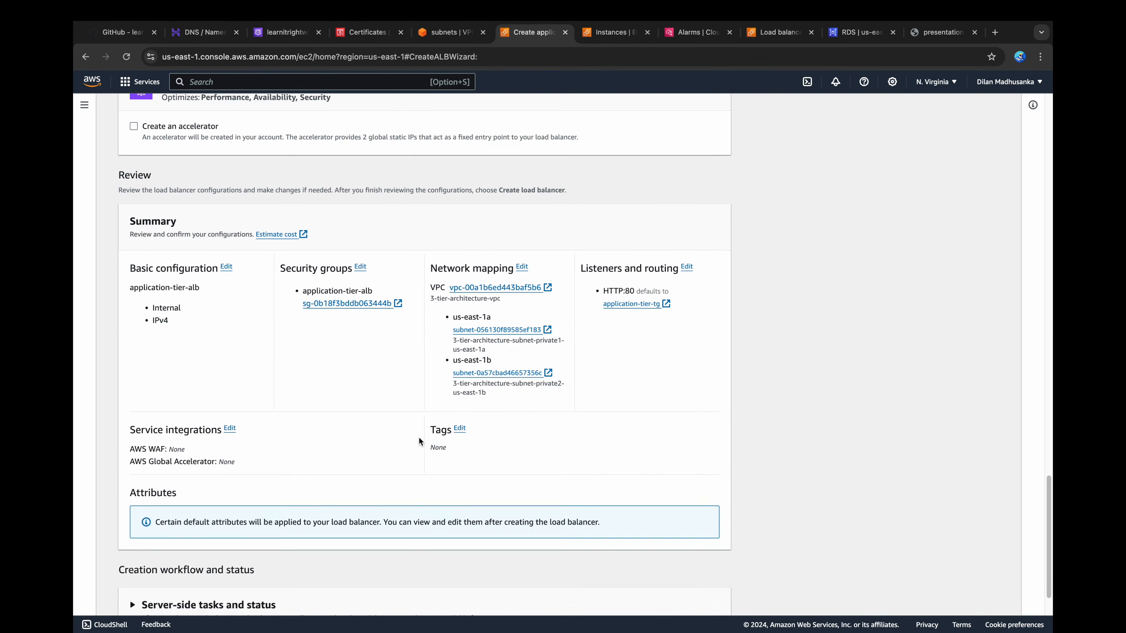
pyautogui.scroll(-3, 419, 439)
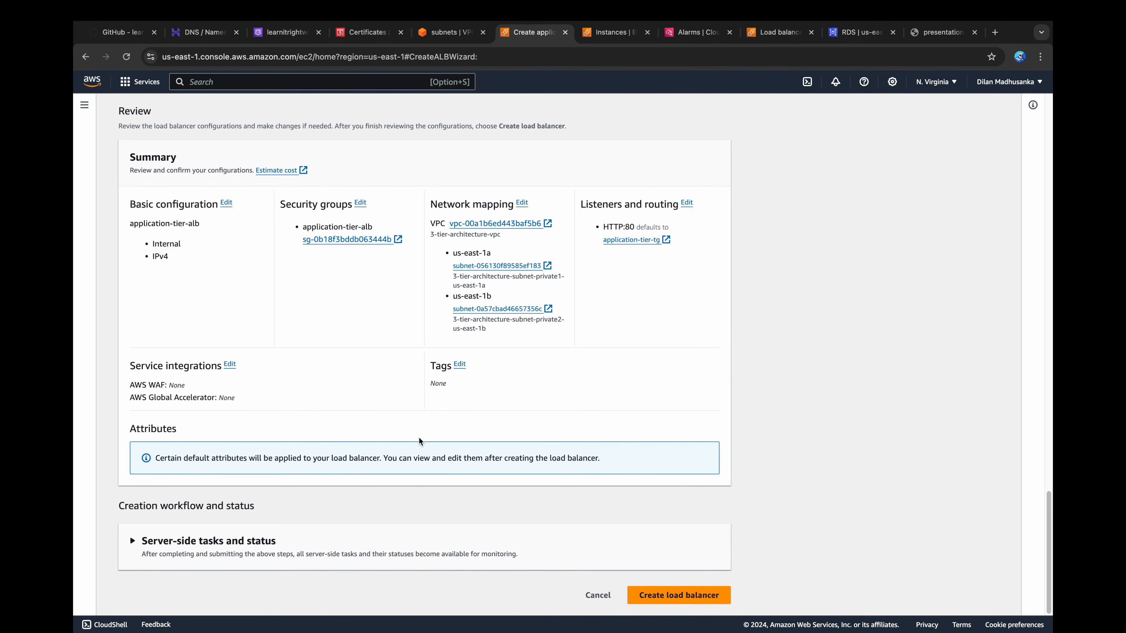
pyautogui.click(679, 595)
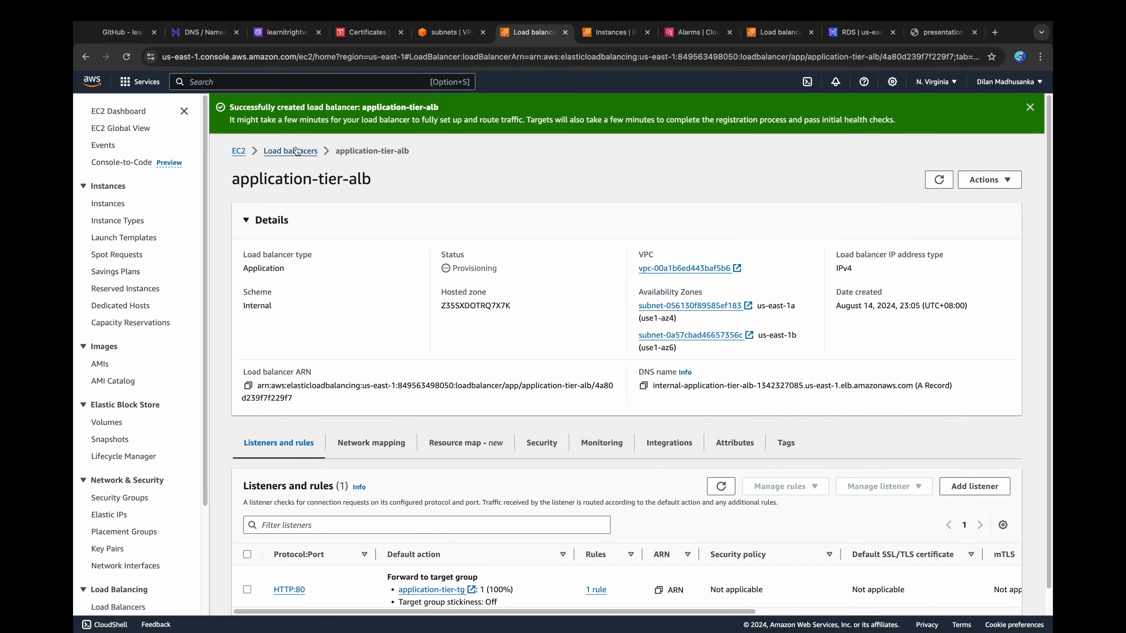
# Step: Return to the load balancer list and refresh it to check the new load balancer's state
pyautogui.click(296, 150)
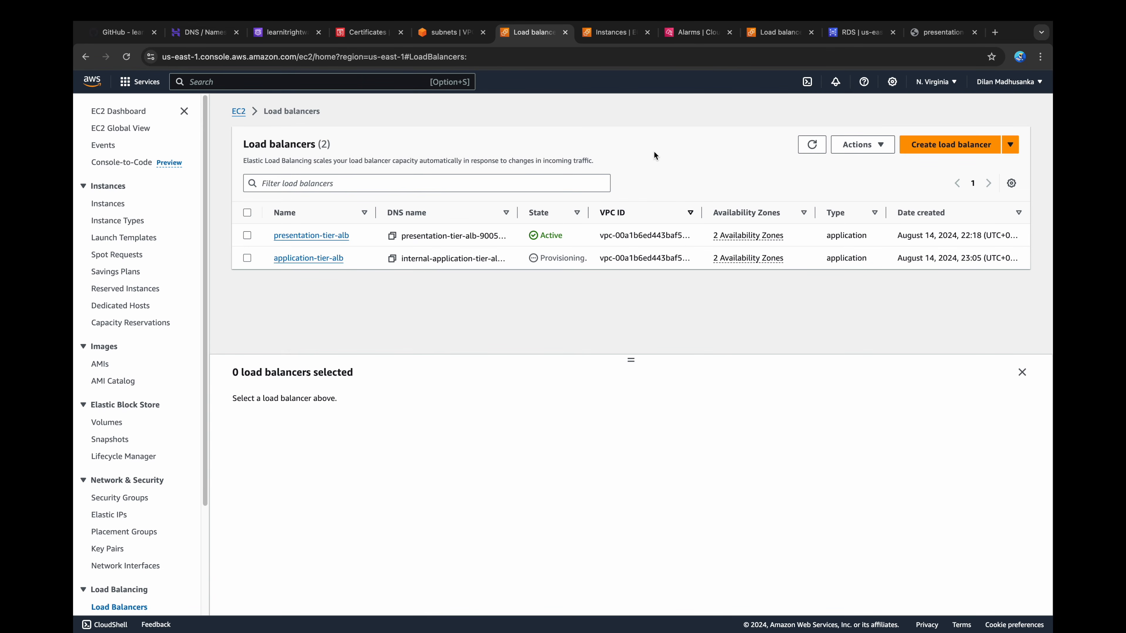
pyautogui.click(813, 146)
pyautogui.click(804, 142)
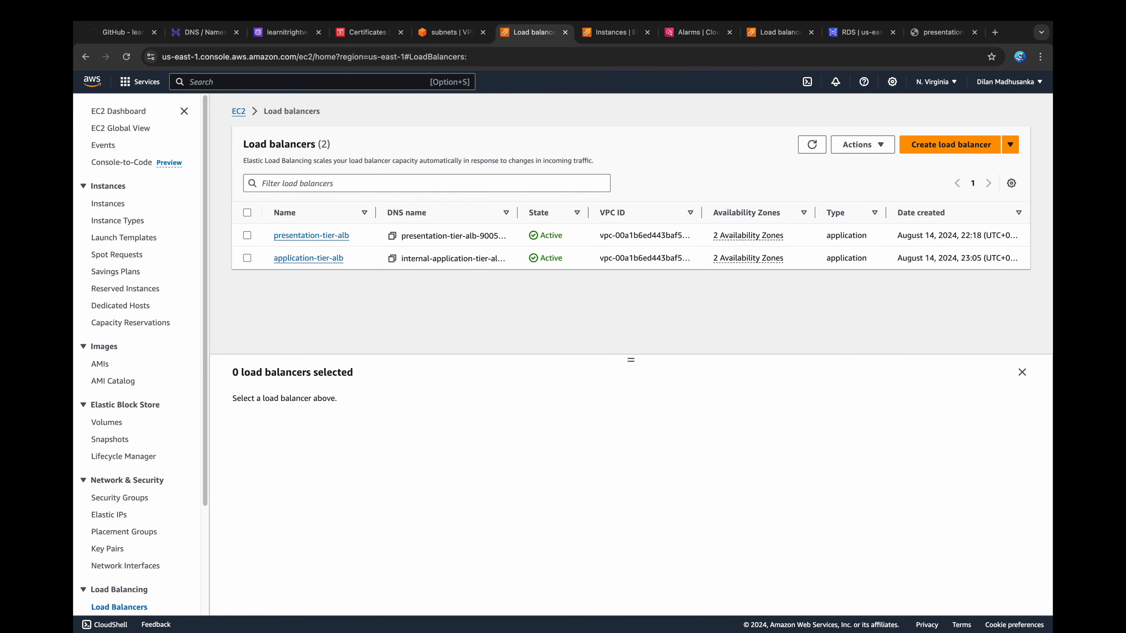
# Step: Start a new Auto Scaling group named application-tier-asg
pyautogui.scroll(-5, 133, 355)
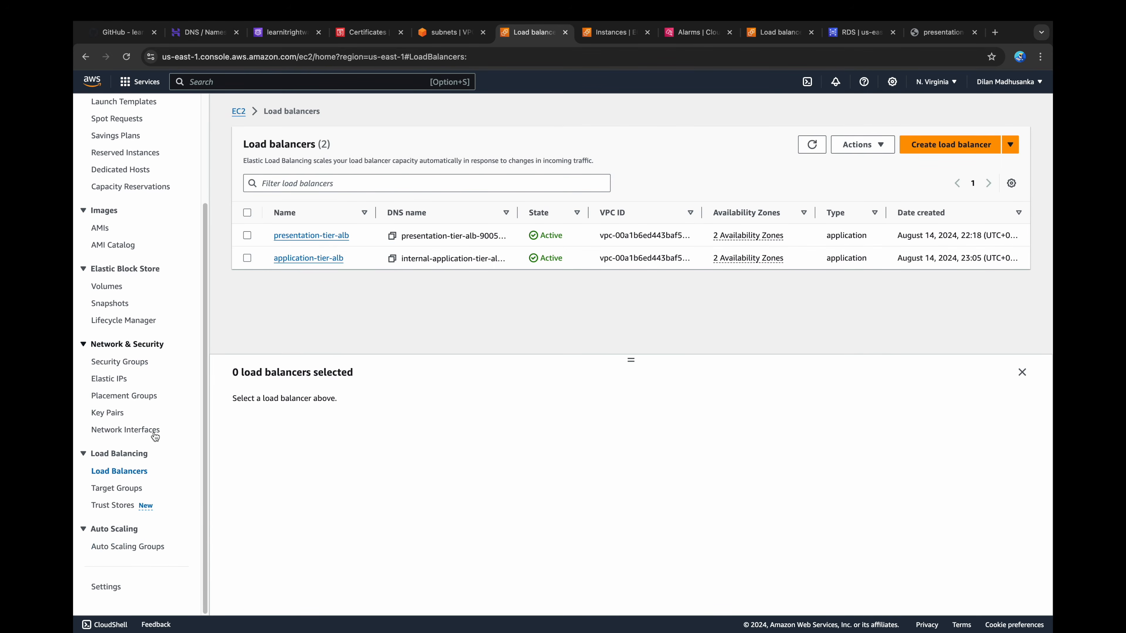
pyautogui.click(129, 547)
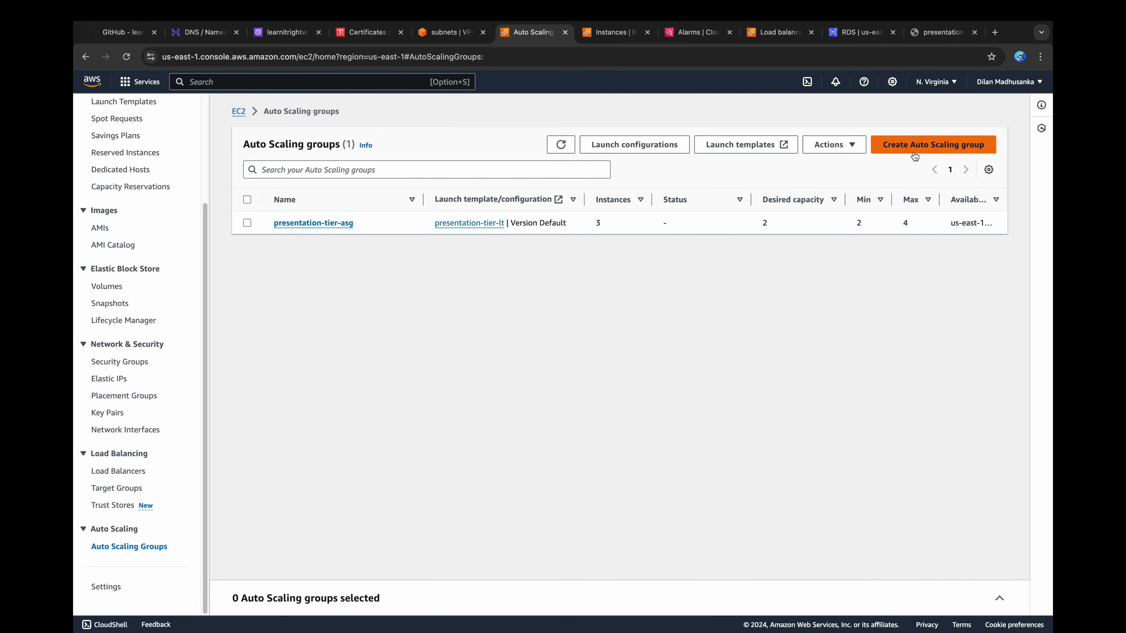
pyautogui.click(933, 144)
pyautogui.click(503, 259)
pyautogui.write('app')
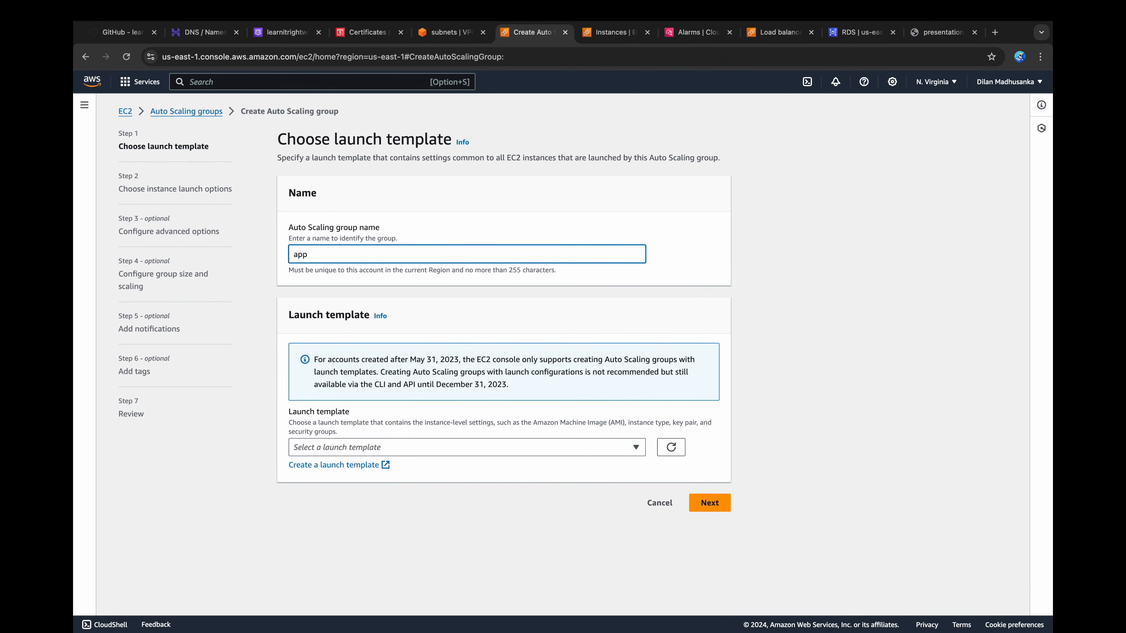
pyautogui.write('lication-tier-asg')
# Step: Select the application-tier-lt launch template with its default version and proceed to the instance launch options
pyautogui.click(492, 442)
pyautogui.click(369, 483)
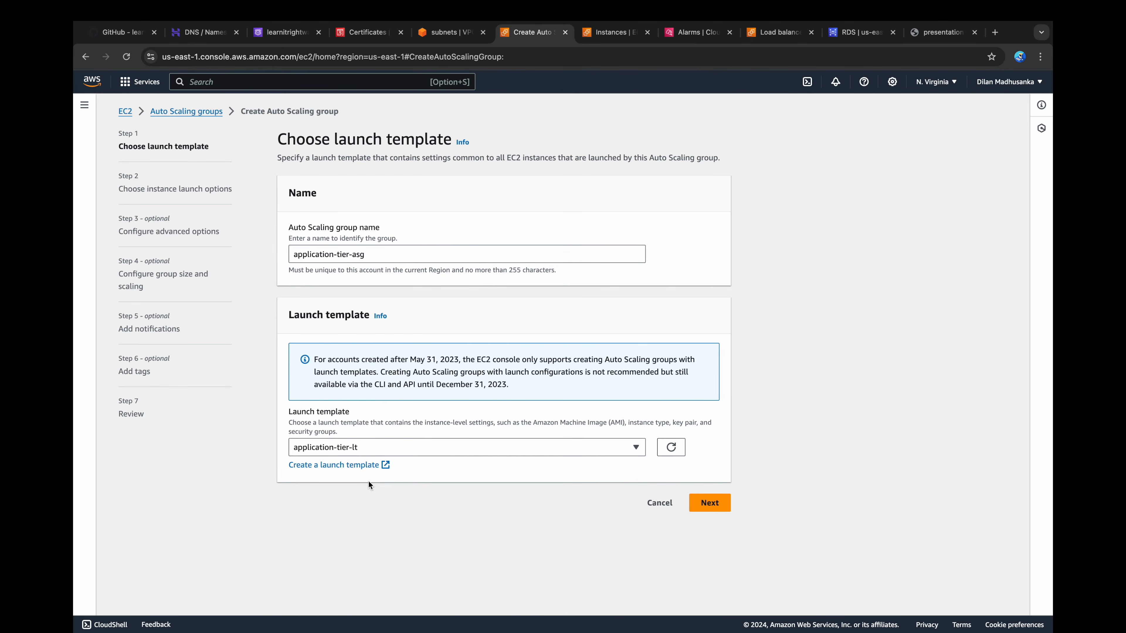
pyautogui.scroll(-4, 368, 482)
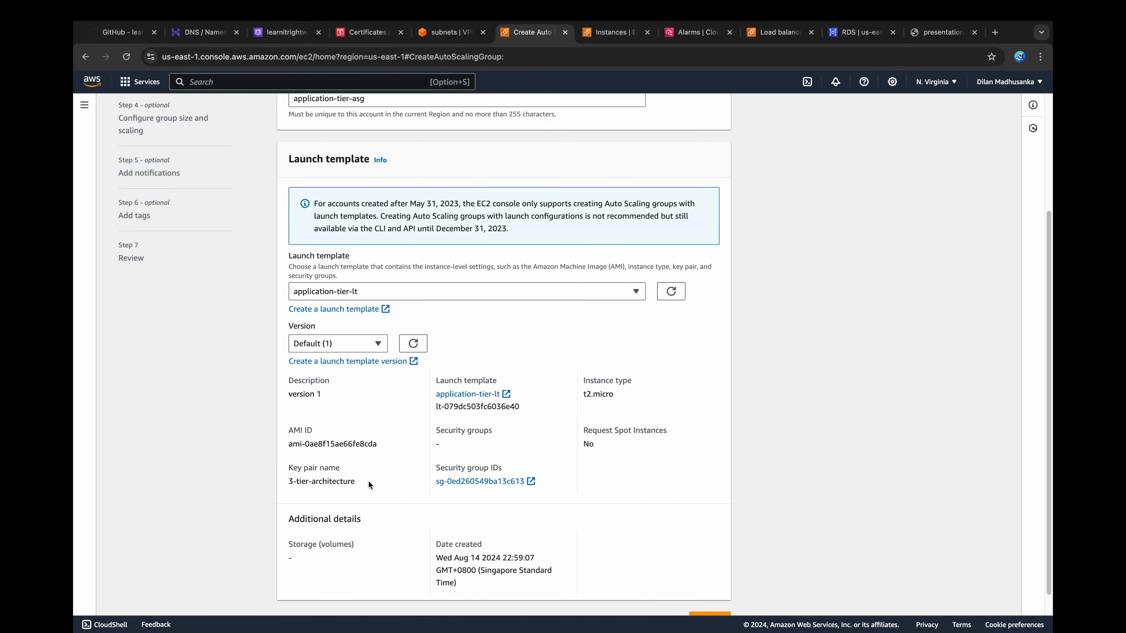
pyautogui.scroll(-1, 368, 482)
pyautogui.click(375, 315)
pyautogui.click(375, 313)
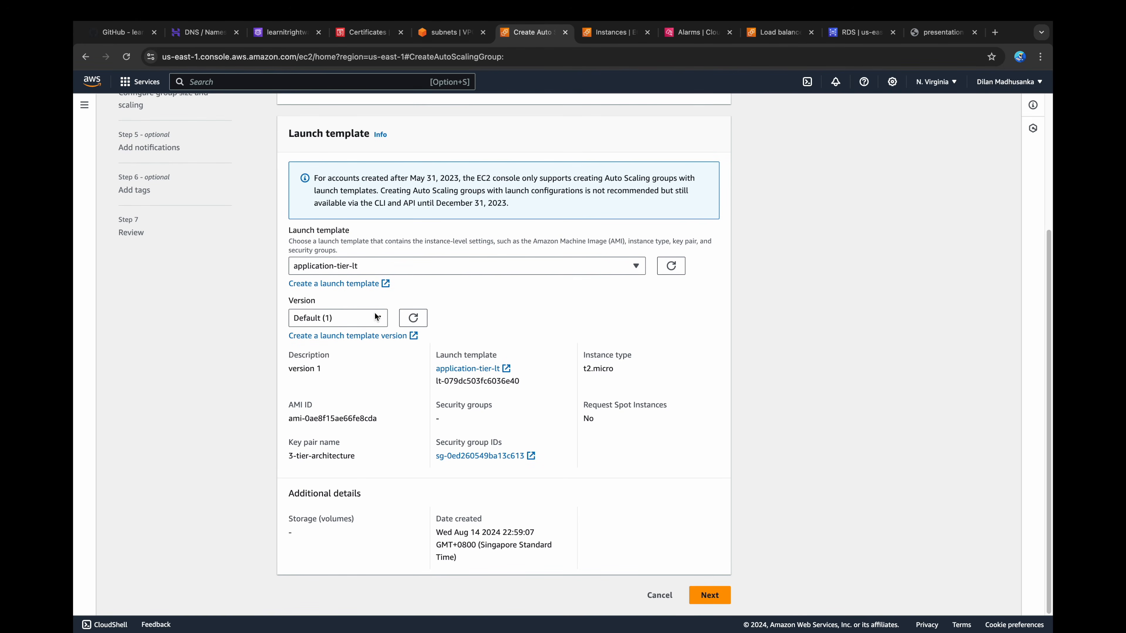
pyautogui.click(718, 597)
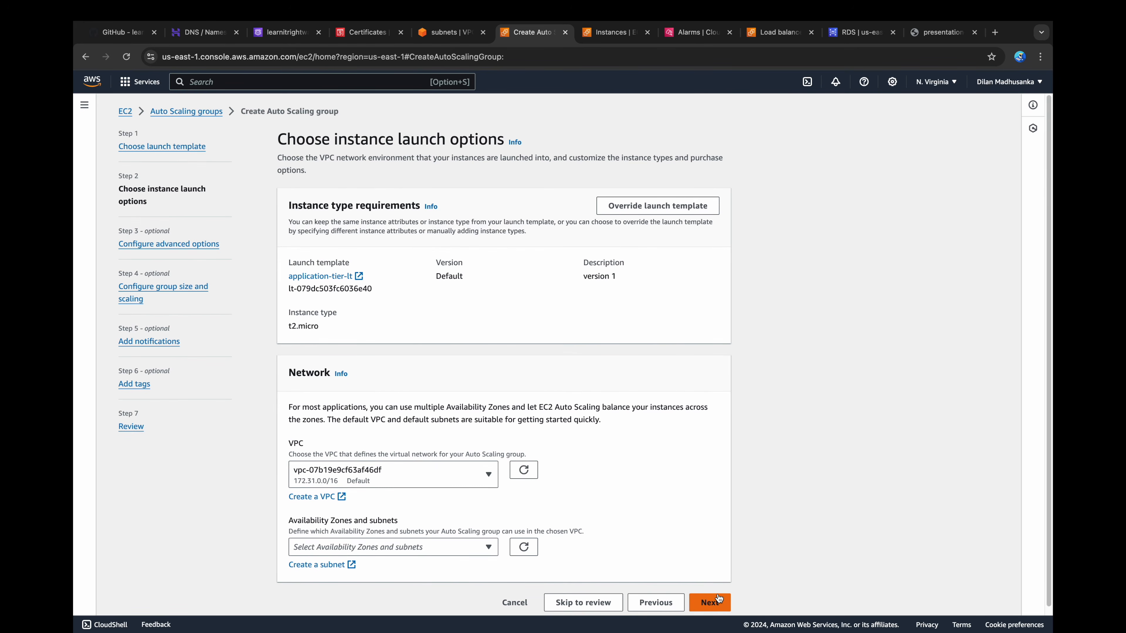
# Step: Place the group in 3-tier-architecture-vpc with subnets private1-us-east-1a and private2-us-east-1b, and proceed to the advanced options
pyautogui.click(454, 475)
pyautogui.click(412, 544)
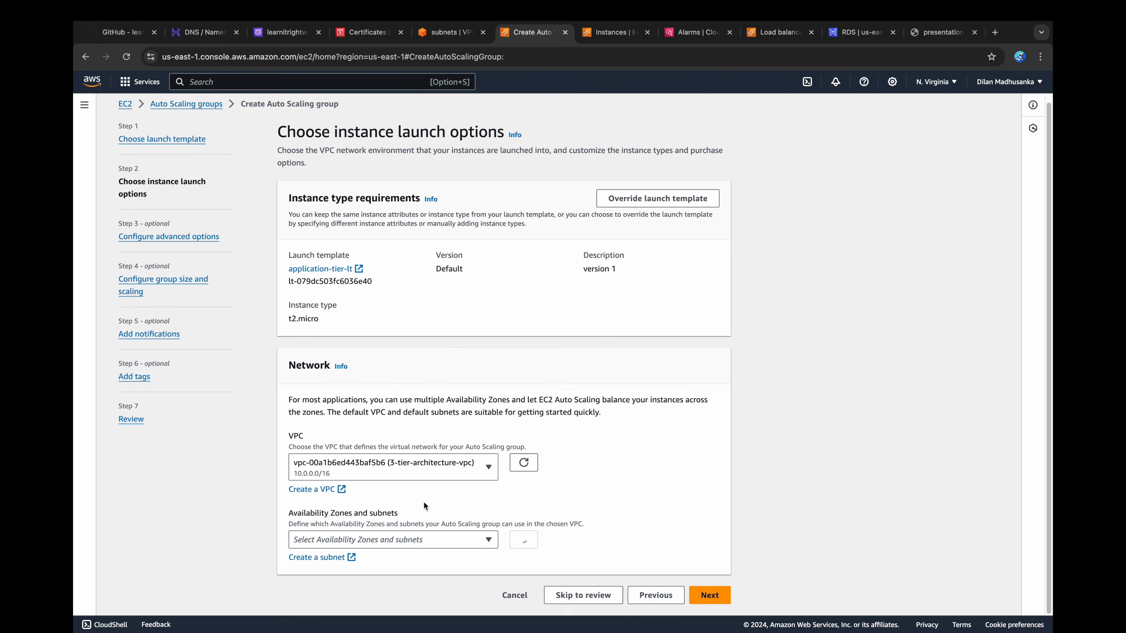
pyautogui.click(471, 540)
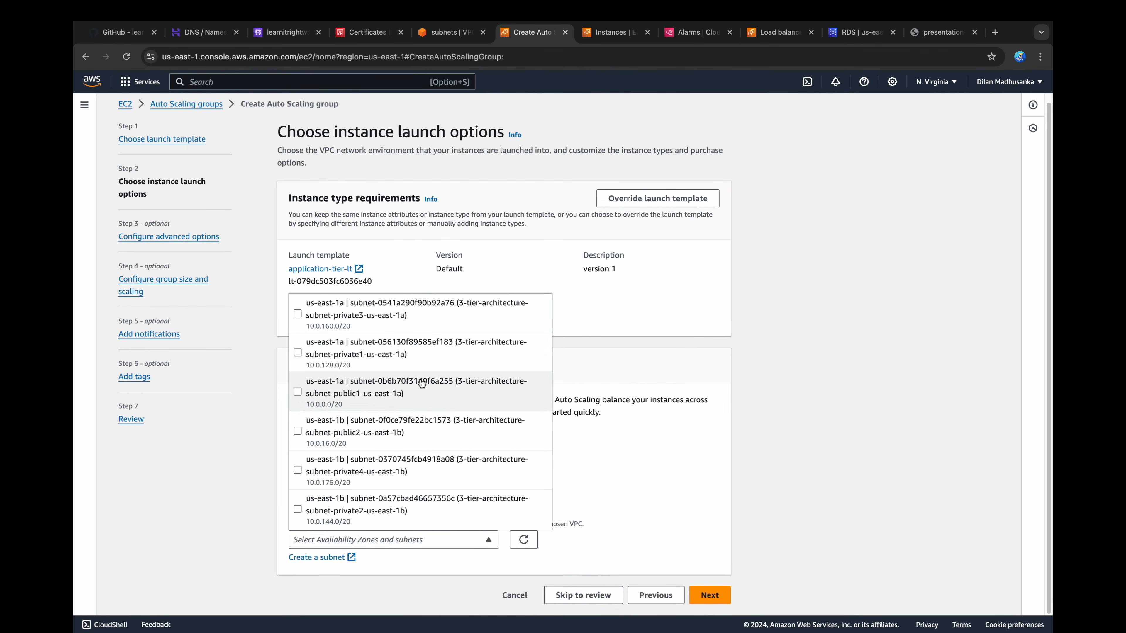
pyautogui.click(410, 358)
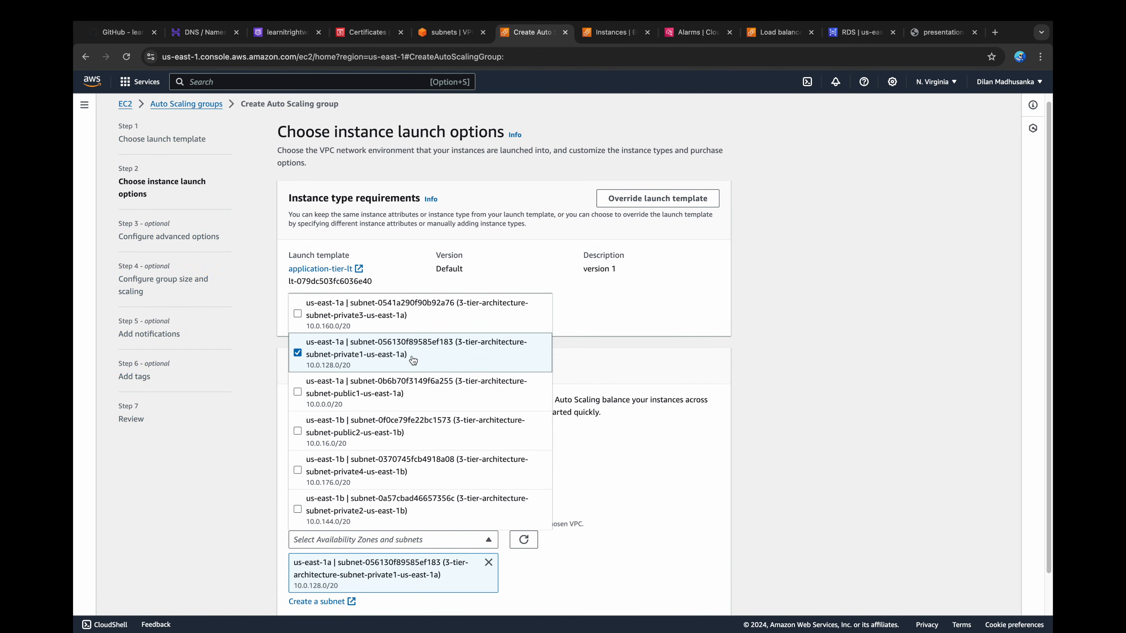
pyautogui.click(377, 509)
pyautogui.click(596, 511)
pyautogui.scroll(-2, 691, 511)
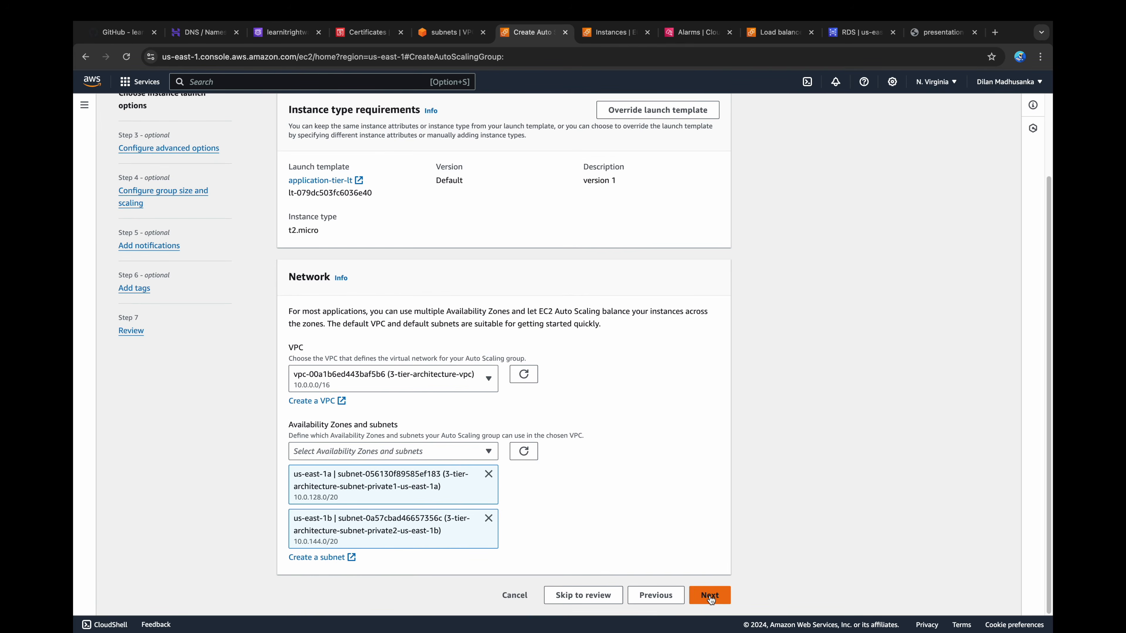
pyautogui.click(710, 595)
# Step: Attach the group to an existing load balancer through the application-tier-tg target group
pyautogui.click(531, 307)
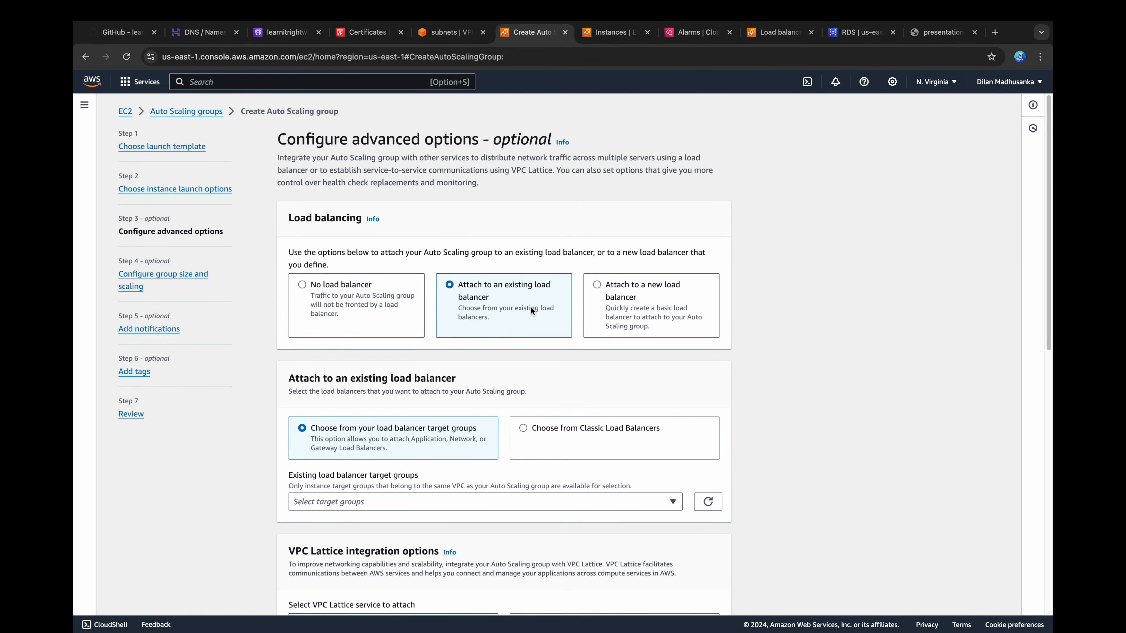
pyautogui.scroll(-3, 530, 306)
pyautogui.click(474, 388)
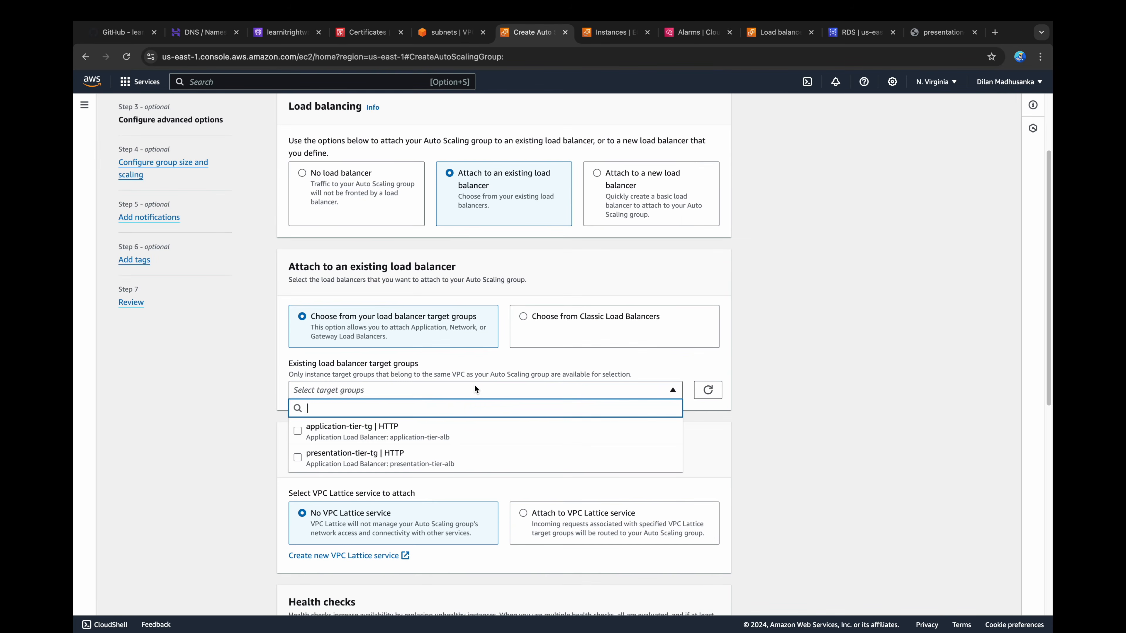
pyautogui.click(348, 434)
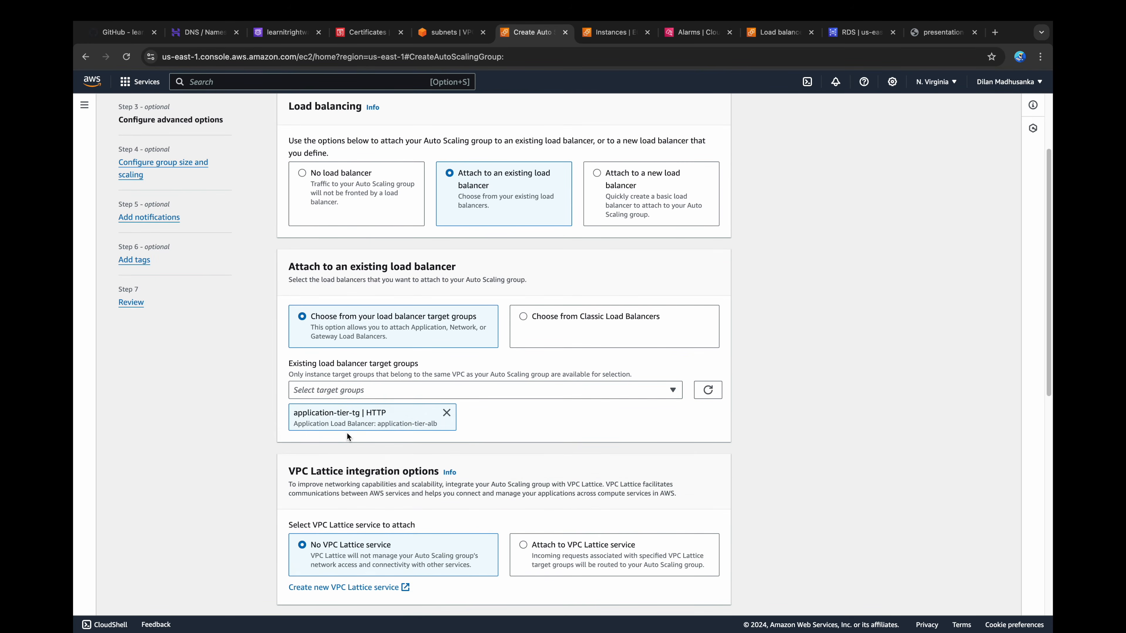
# Step: Turn on Elastic Load Balancing health checks and CloudWatch group metrics collection, and proceed to group size and scaling
pyautogui.scroll(-6, 346, 437)
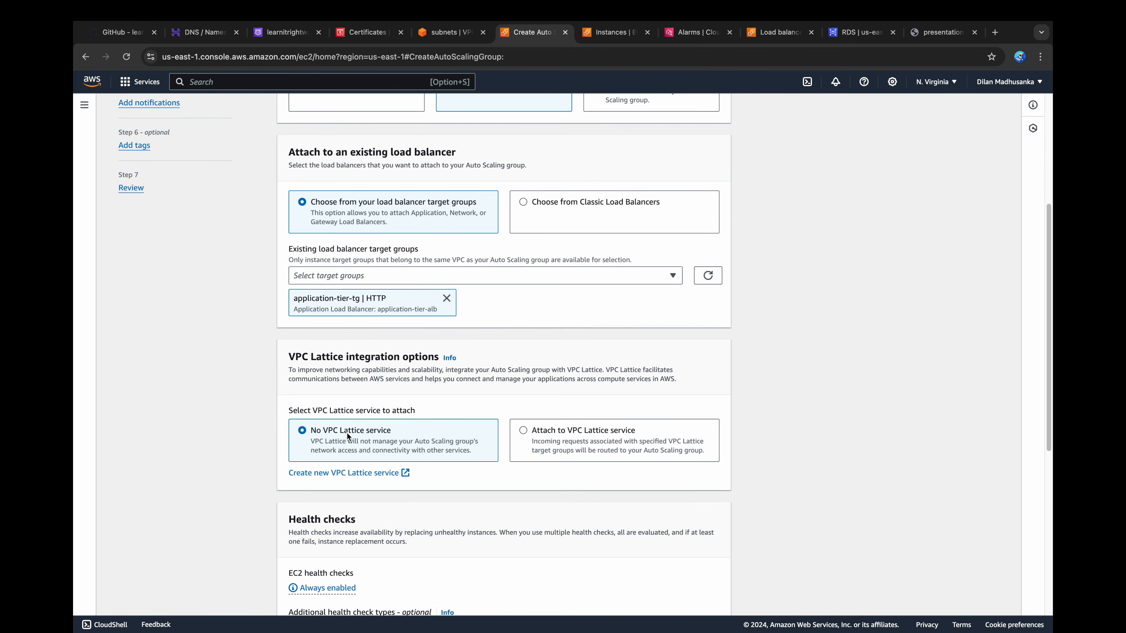
pyautogui.scroll(-2, 347, 431)
pyautogui.click(340, 372)
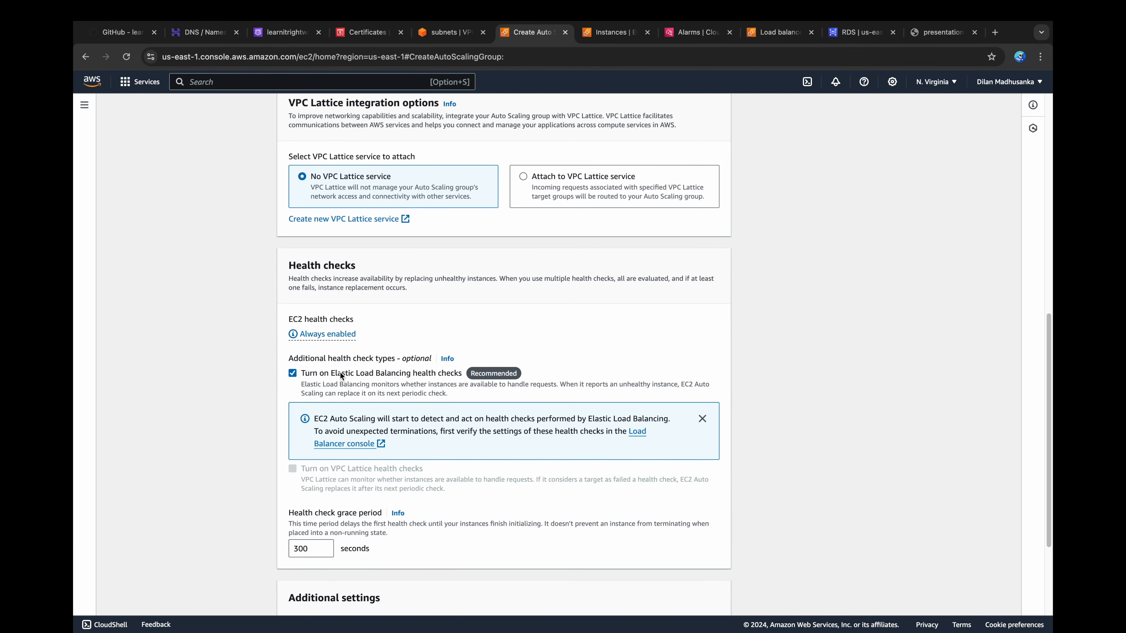
pyautogui.scroll(-3, 340, 372)
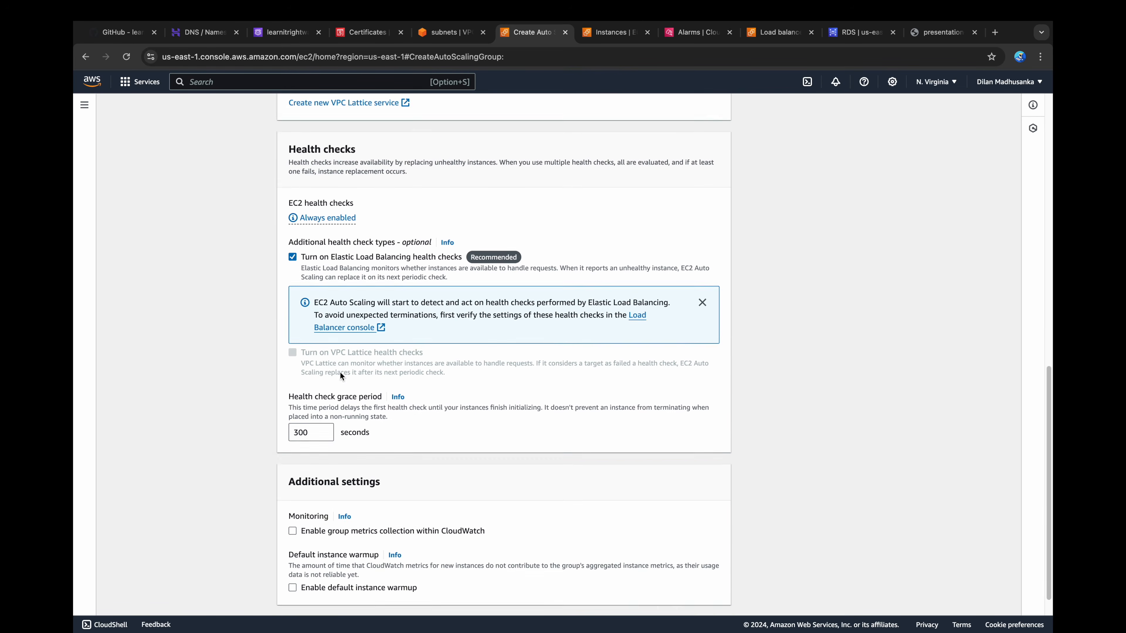
pyautogui.click(347, 502)
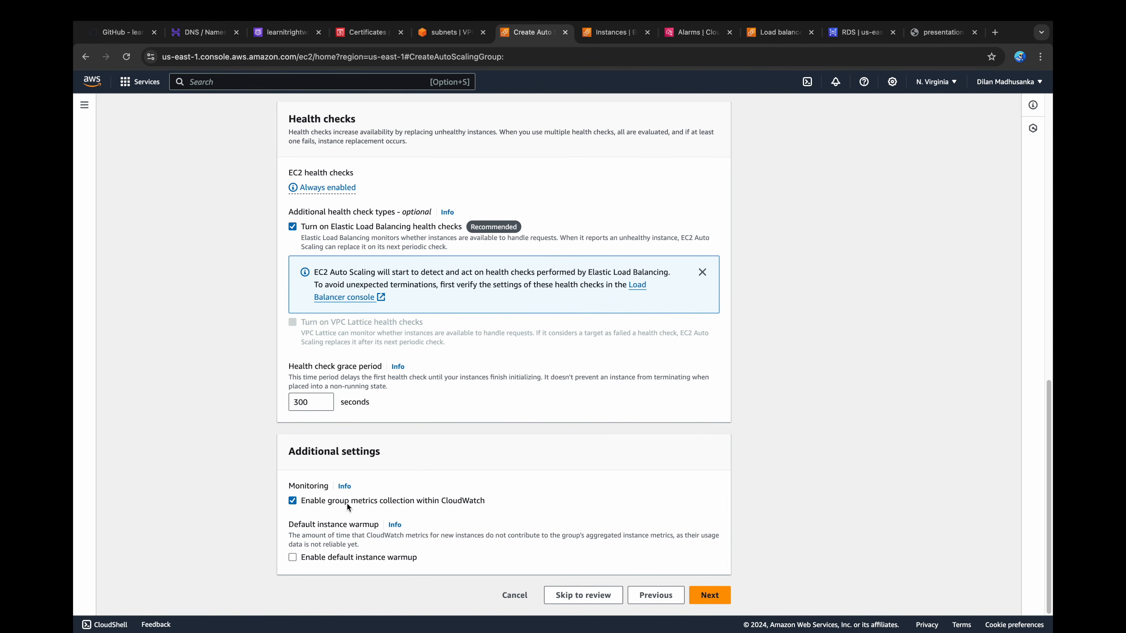
pyautogui.click(709, 595)
# Step: Set the desired capacity to 3, the minimum desired capacity to 2 and the maximum to 4
pyautogui.moveTo(355, 348); pyautogui.dragTo(274, 345)
pyautogui.write('3')
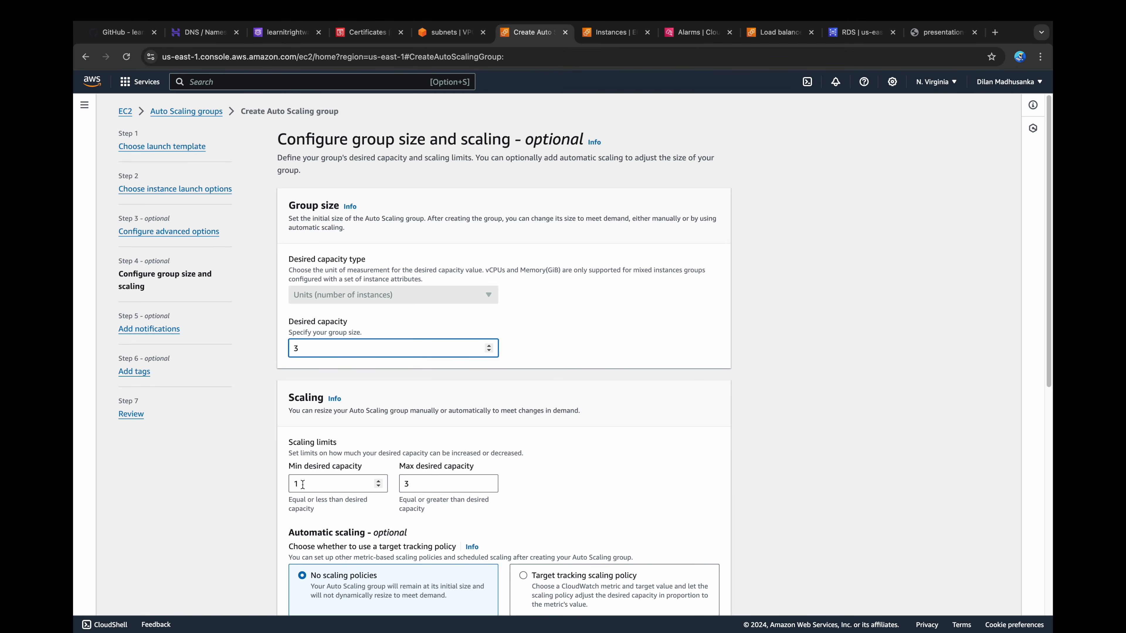
pyautogui.moveTo(304, 484); pyautogui.dragTo(290, 484)
pyautogui.write('2')
pyautogui.doubleClick(401, 484)
pyautogui.write('4')
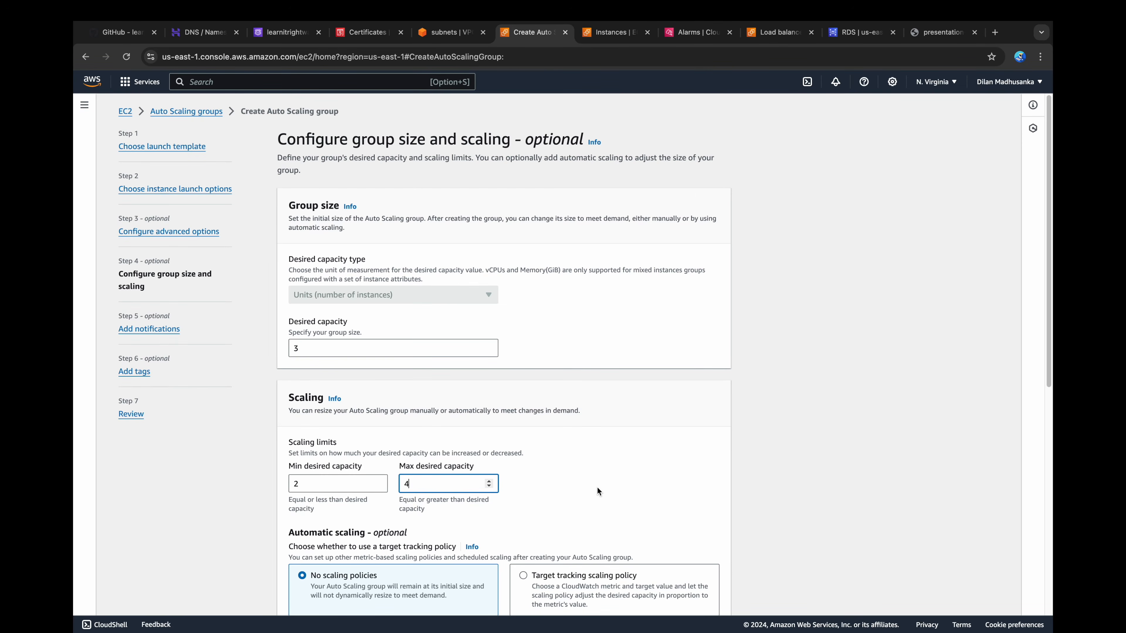
# Step: Enable a target tracking scaling policy on average CPU utilization with target value 50, and proceed to notifications
pyautogui.scroll(-4, 597, 487)
pyautogui.click(577, 429)
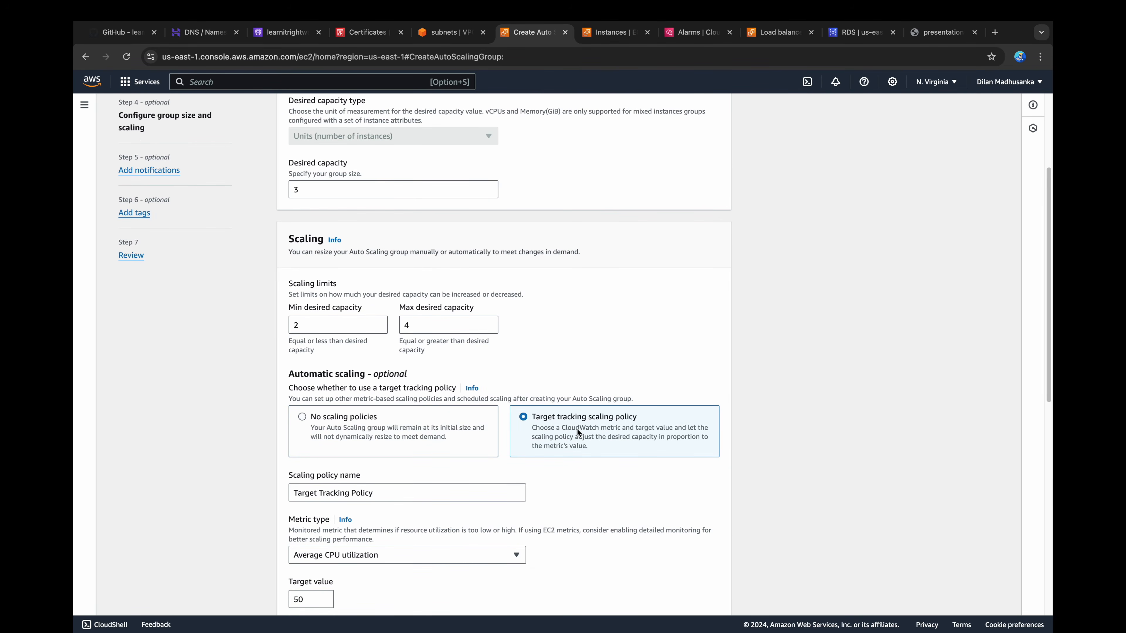
pyautogui.scroll(-4, 577, 431)
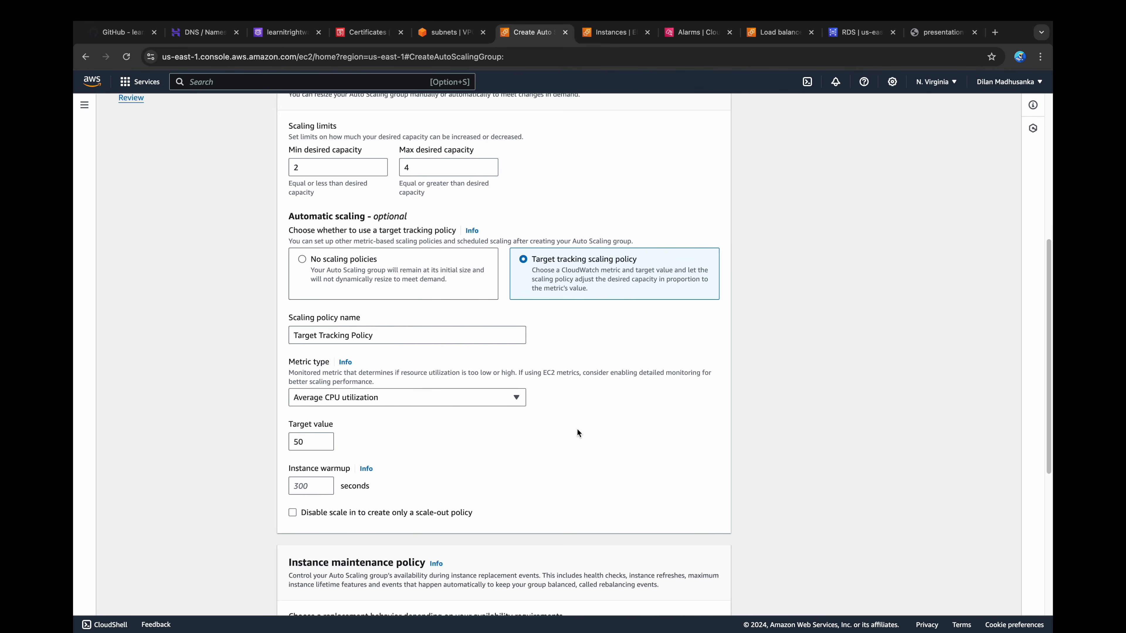
pyautogui.scroll(-7, 577, 429)
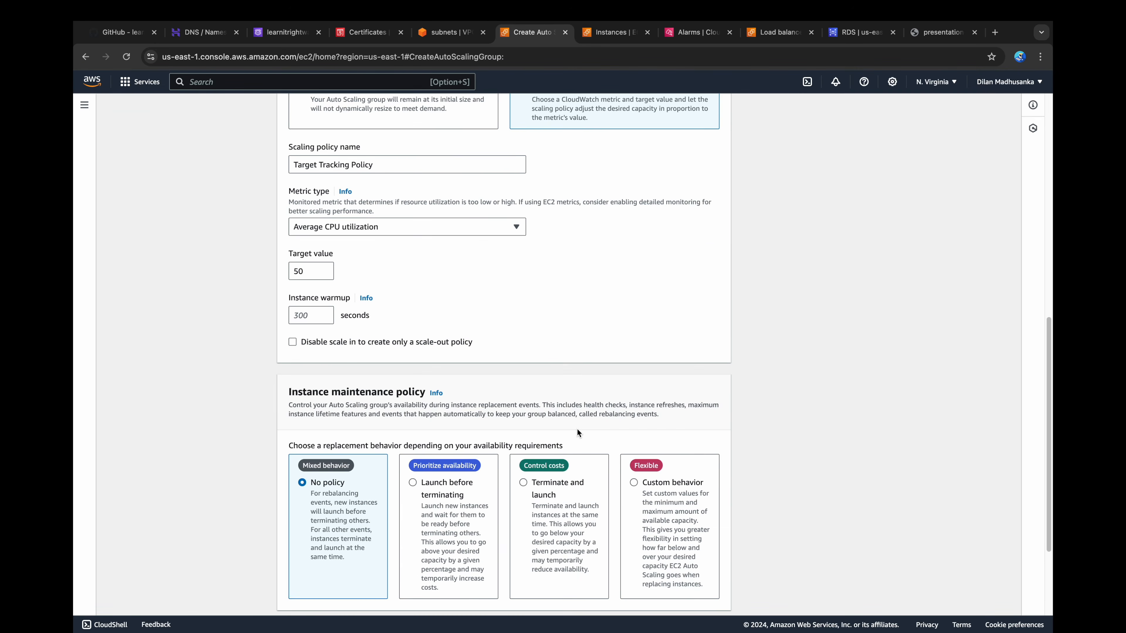
pyautogui.click(709, 595)
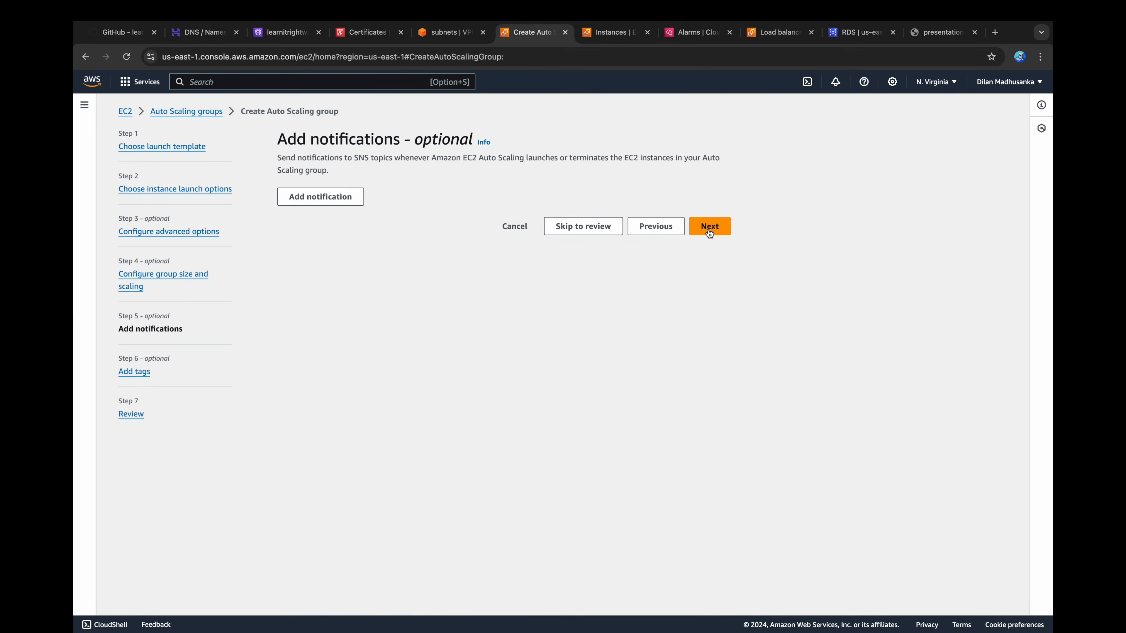
# Step: Leave notifications and tags empty, review the settings and create the Auto Scaling group
pyautogui.click(709, 231)
pyautogui.click(711, 376)
pyautogui.scroll(-12, 477, 270)
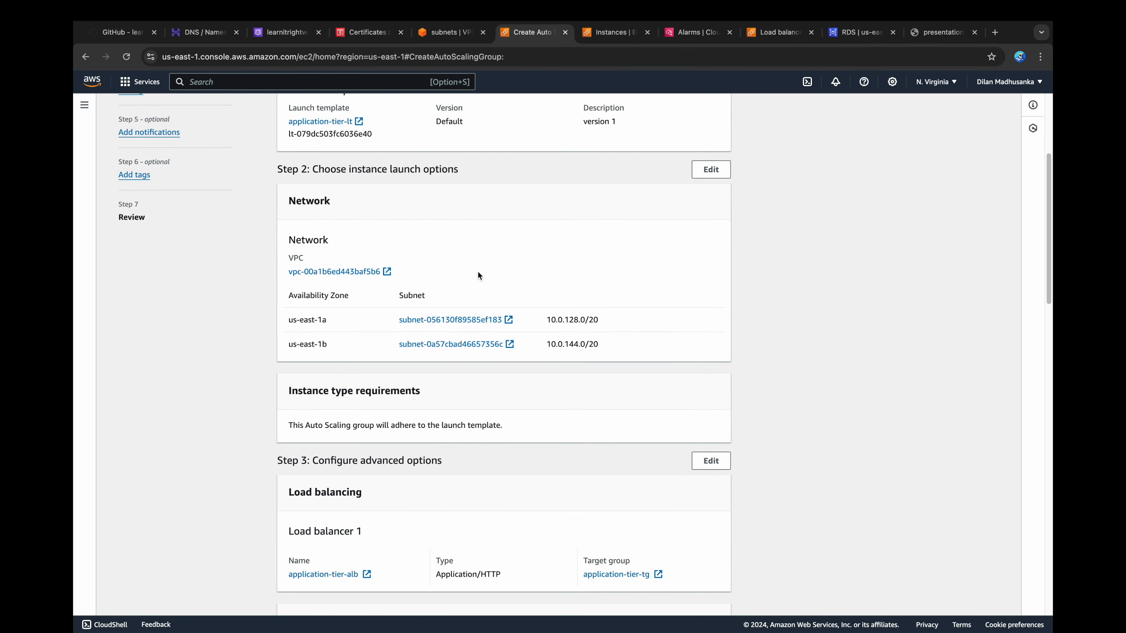
pyautogui.scroll(-12, 478, 272)
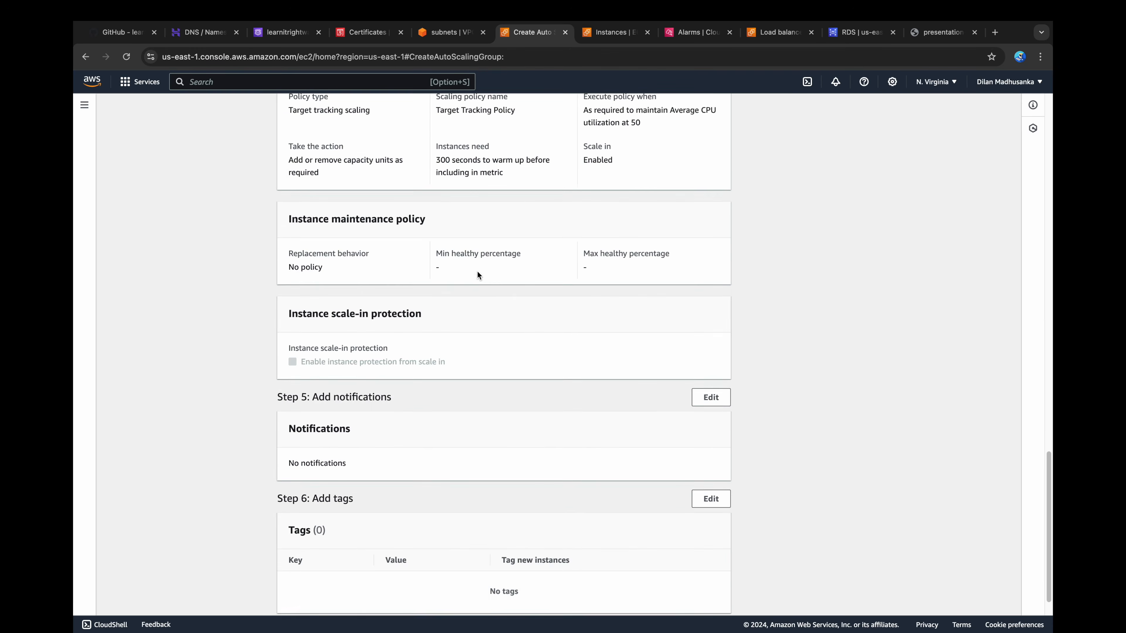
pyautogui.click(656, 595)
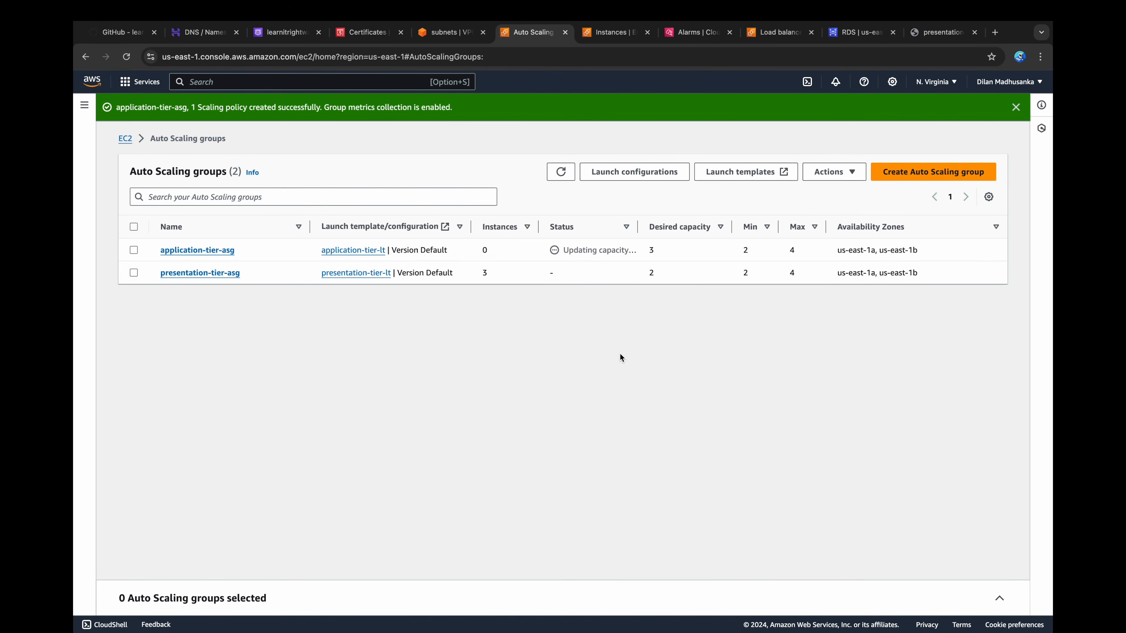
# Step: Refresh the EC2 instance list and select the three newly launched application-tier instances to check them
pyautogui.click(611, 32)
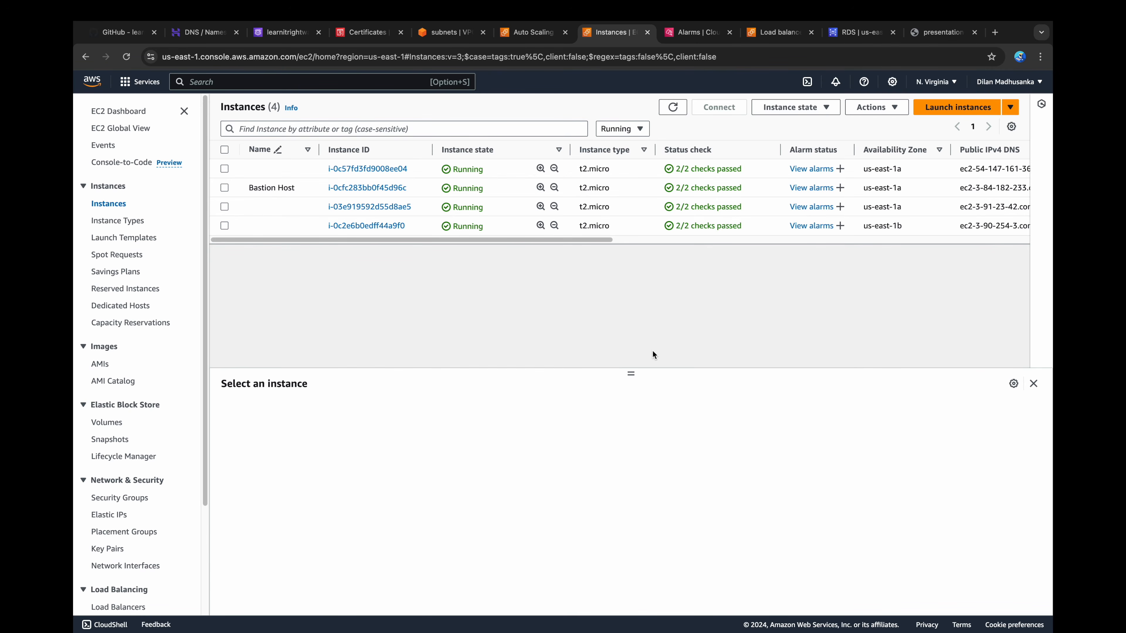
pyautogui.click(672, 107)
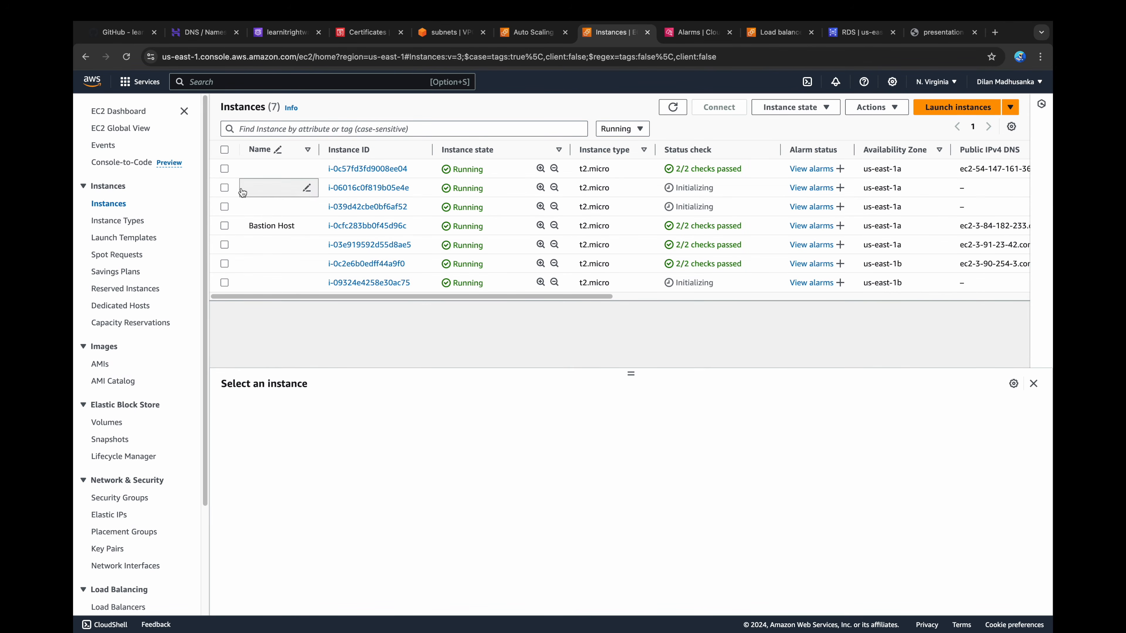
pyautogui.click(224, 188)
pyautogui.click(224, 207)
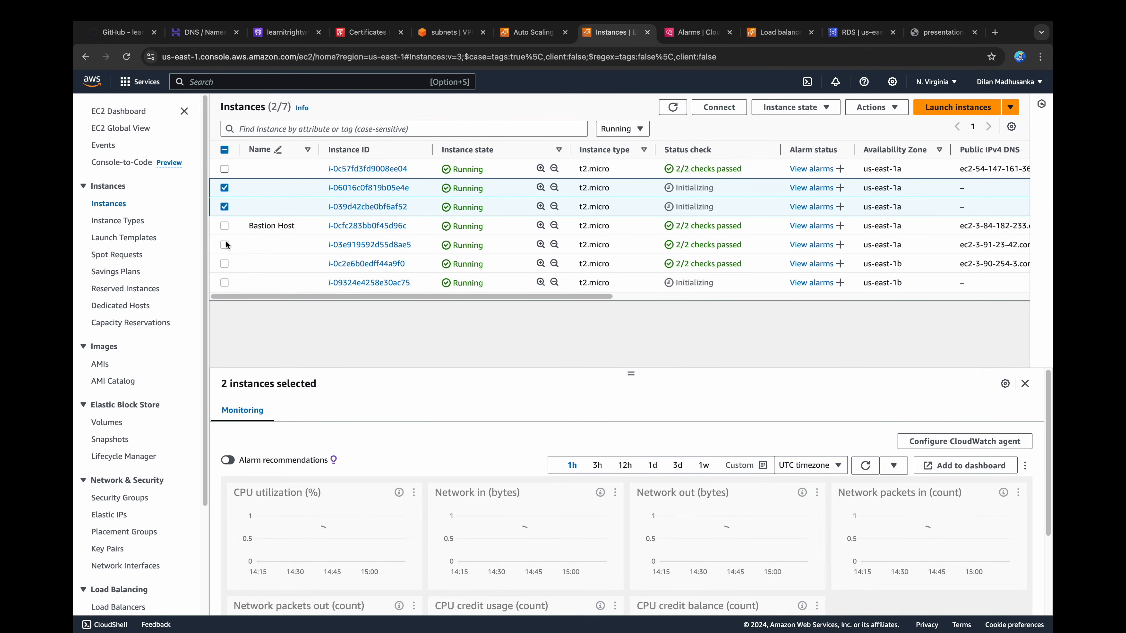
pyautogui.click(224, 283)
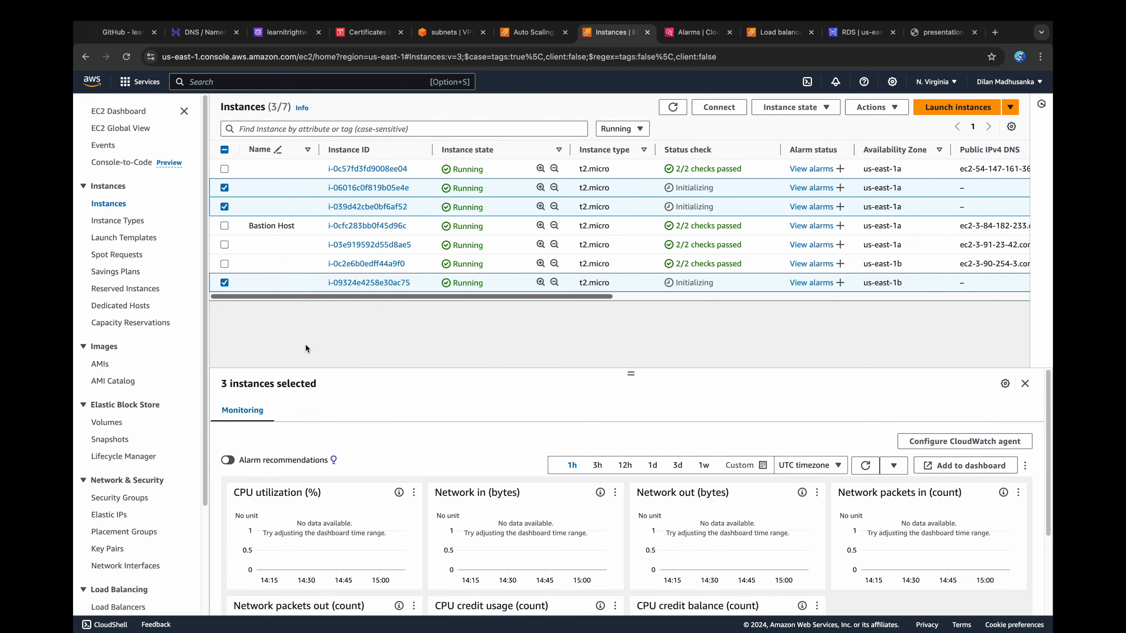
# Step: Keep only the new us-east-1b instance selected, open its connection page and copy its connection details
pyautogui.click(223, 188)
pyautogui.click(223, 206)
pyautogui.click(648, 33)
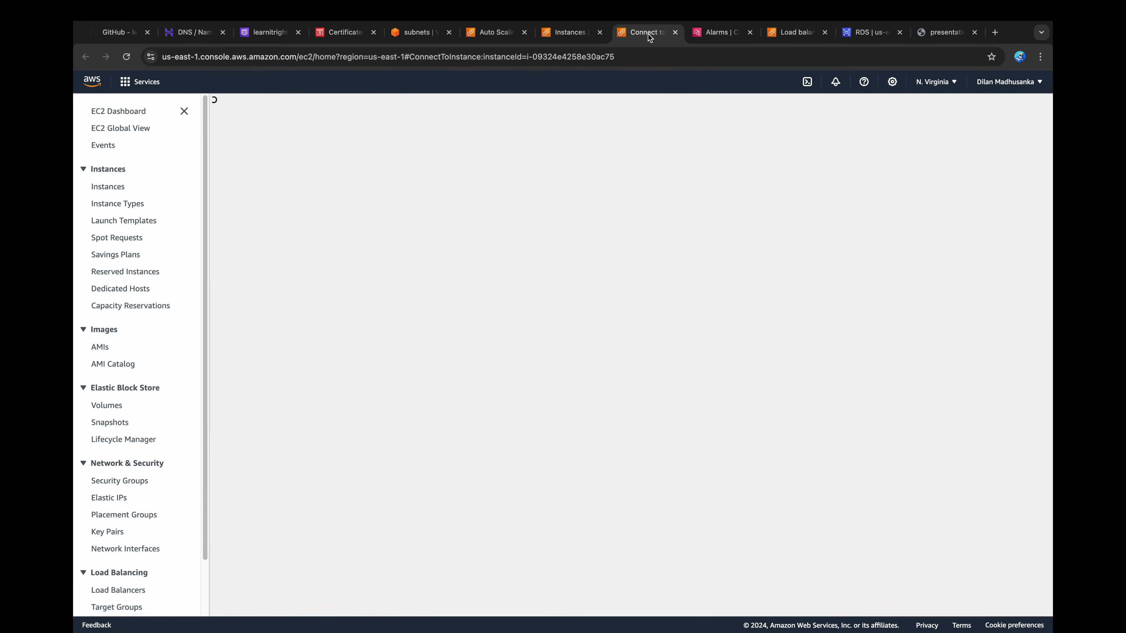
pyautogui.moveTo(259, 377); pyautogui.dragTo(361, 386)
pyautogui.press('super+c')
# Step: Switch to the terminal, connect to the application-tier instance over SSH, accept its host key and display the pm2 logs
pyautogui.press('super+Tab')
pyautogui.write('ssh')
pyautogui.press('super+v')
pyautogui.press('Return')
pyautogui.write('yes')
pyautogui.press('Return')
pyautogui.write('pm2 logs')
pyautogui.press('Return')
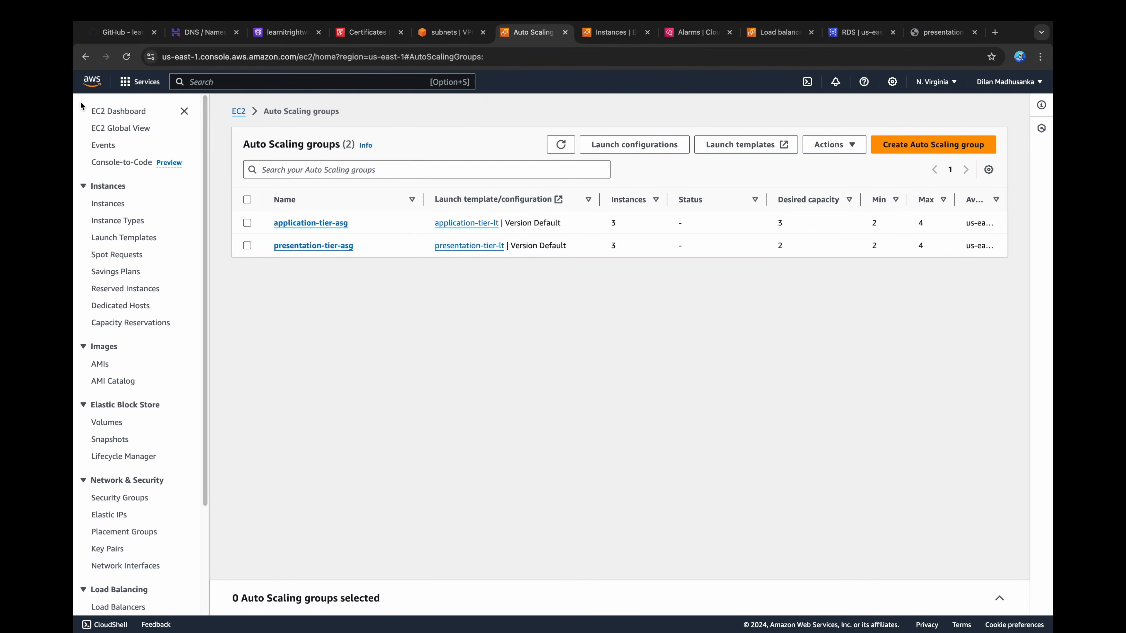
# Step: Start a new version of the presentation-tier-lt launch template with the description "version 2"
pyautogui.click(123, 240)
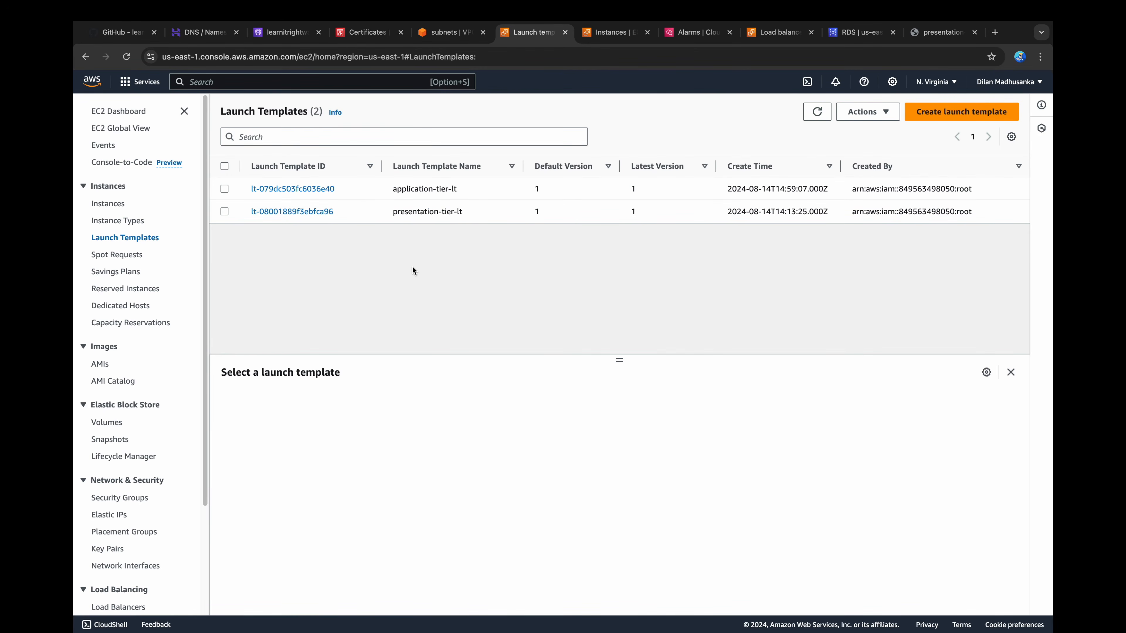
pyautogui.click(417, 217)
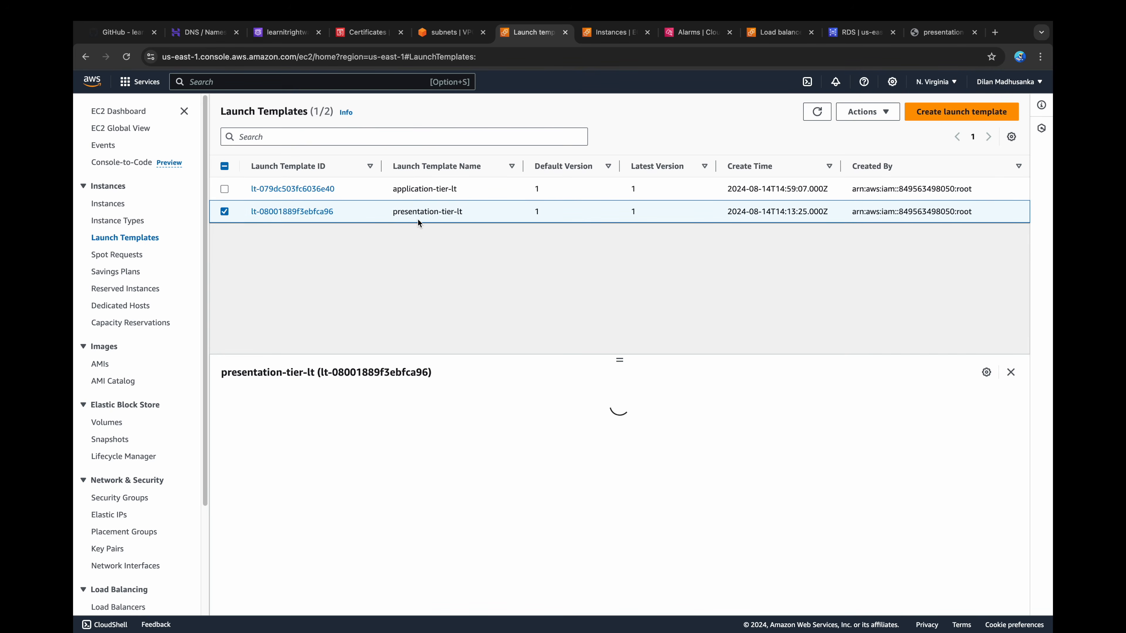
pyautogui.click(867, 111)
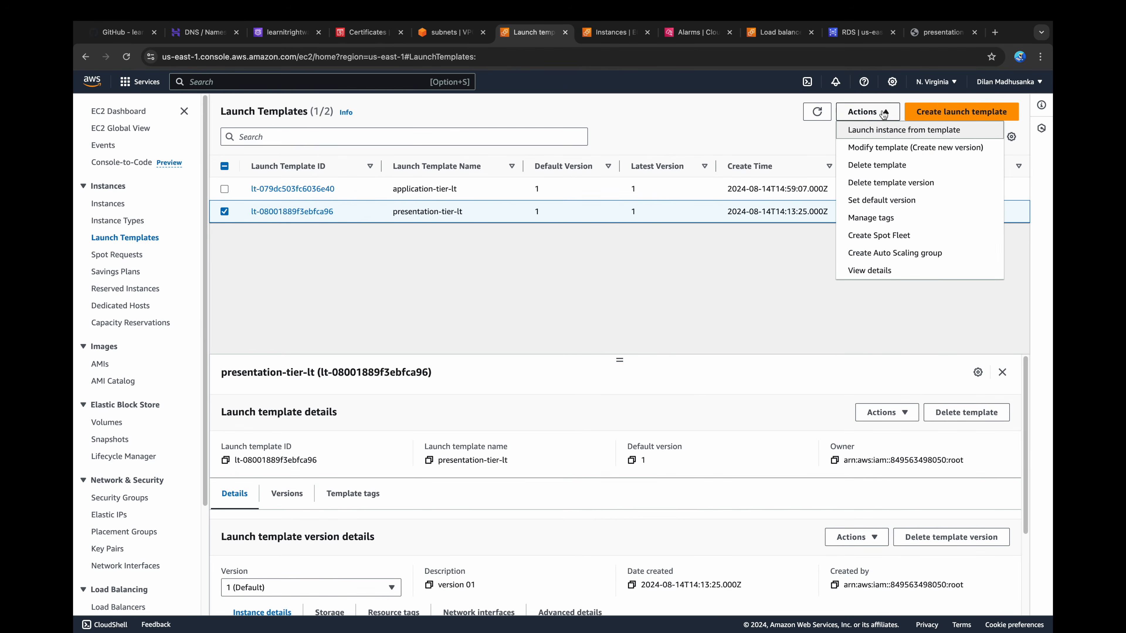
pyautogui.click(879, 149)
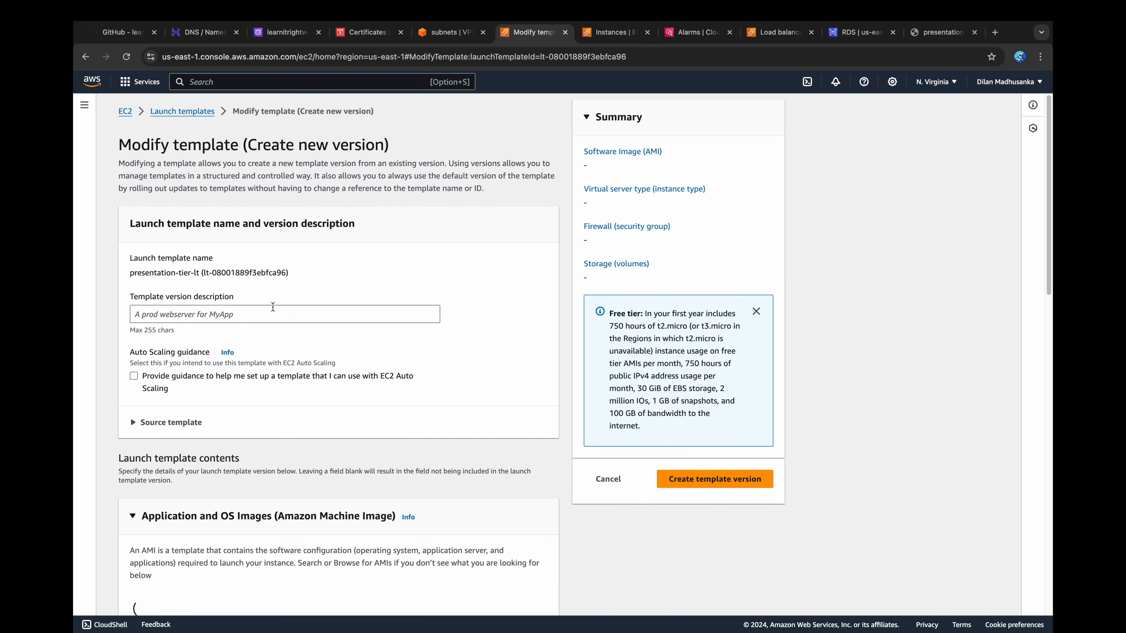
pyautogui.write('version 2')
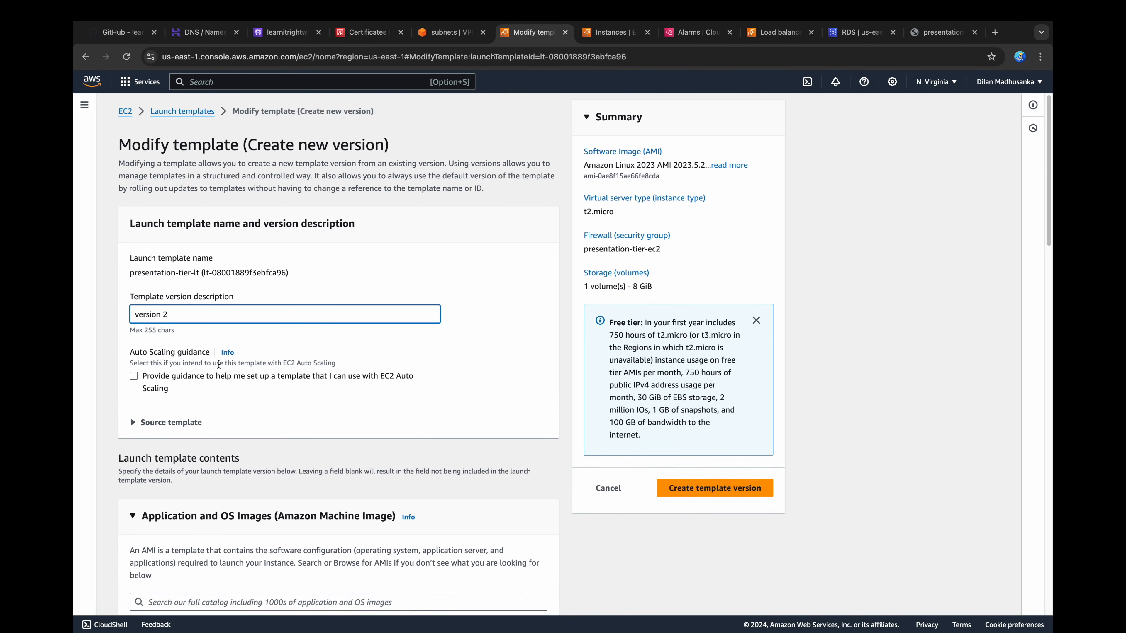
# Step: Go to the template's user data field, then copy the "Configure Presentation Tier" Auto Scaling Group script from the GitHub README
pyautogui.scroll(-15, 218, 363)
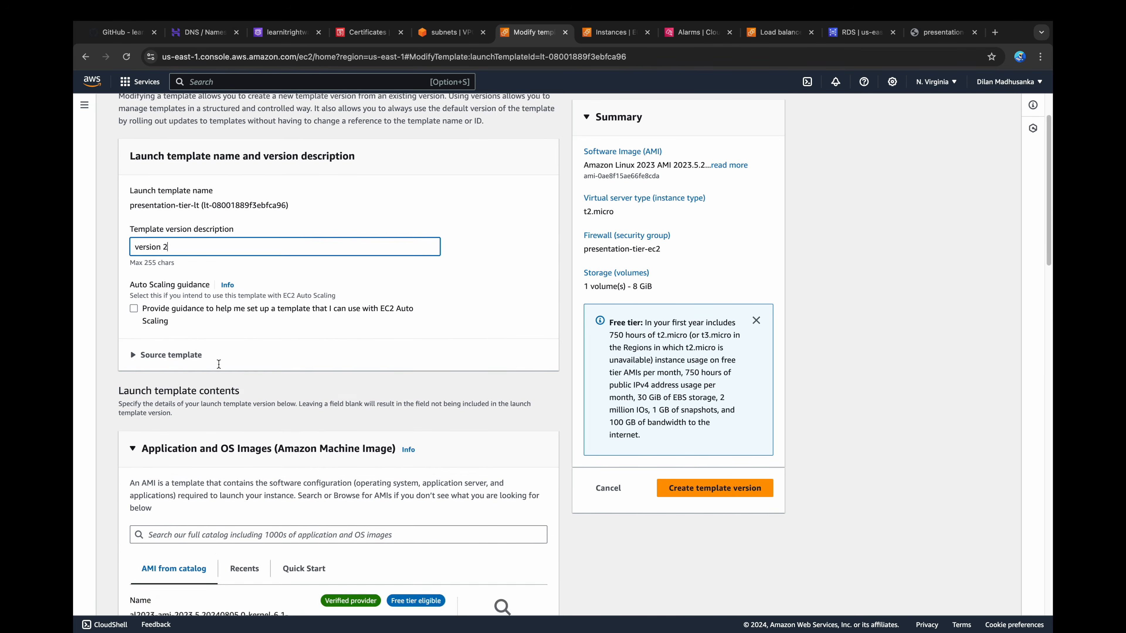
pyautogui.scroll(-20, 217, 363)
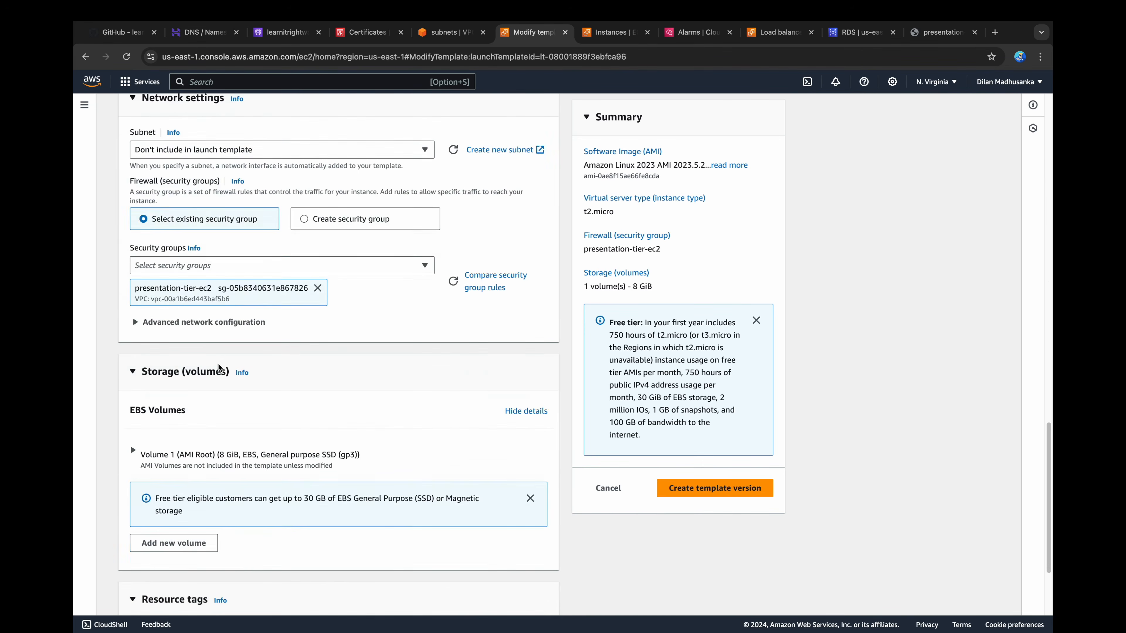
pyautogui.scroll(-10, 275, 534)
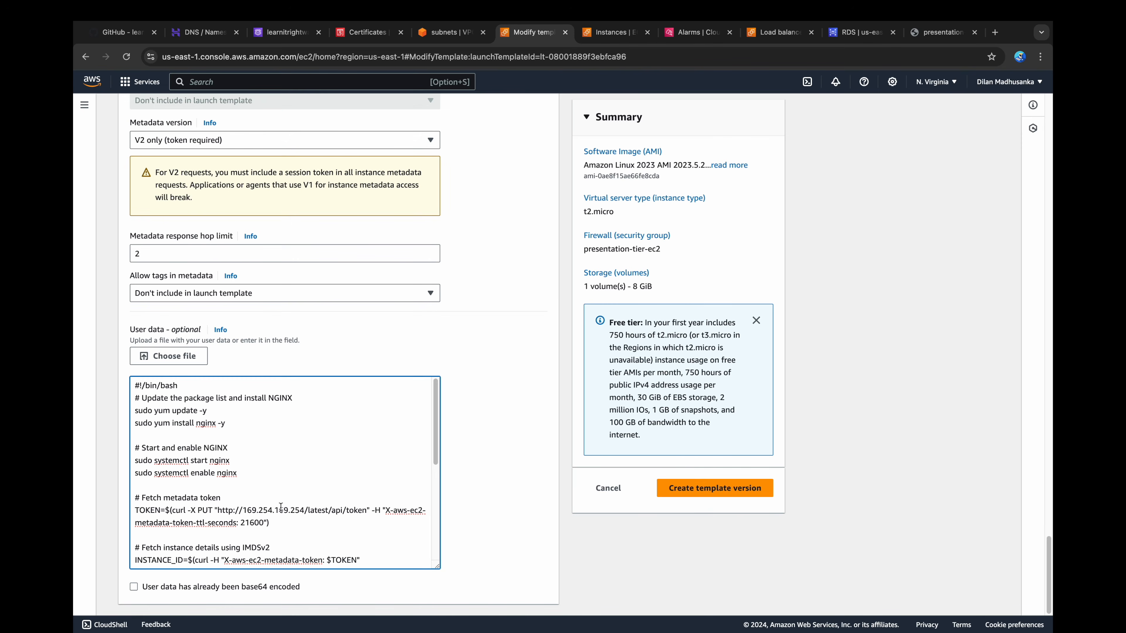
pyautogui.click(119, 32)
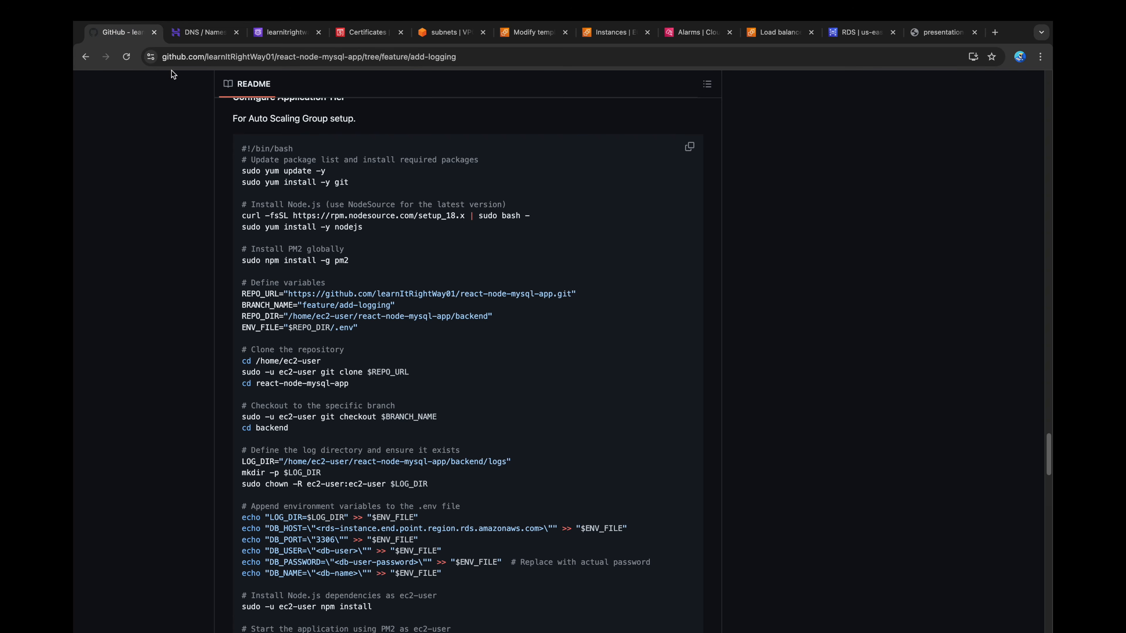
pyautogui.scroll(-8, 402, 353)
pyautogui.scroll(-10, 402, 353)
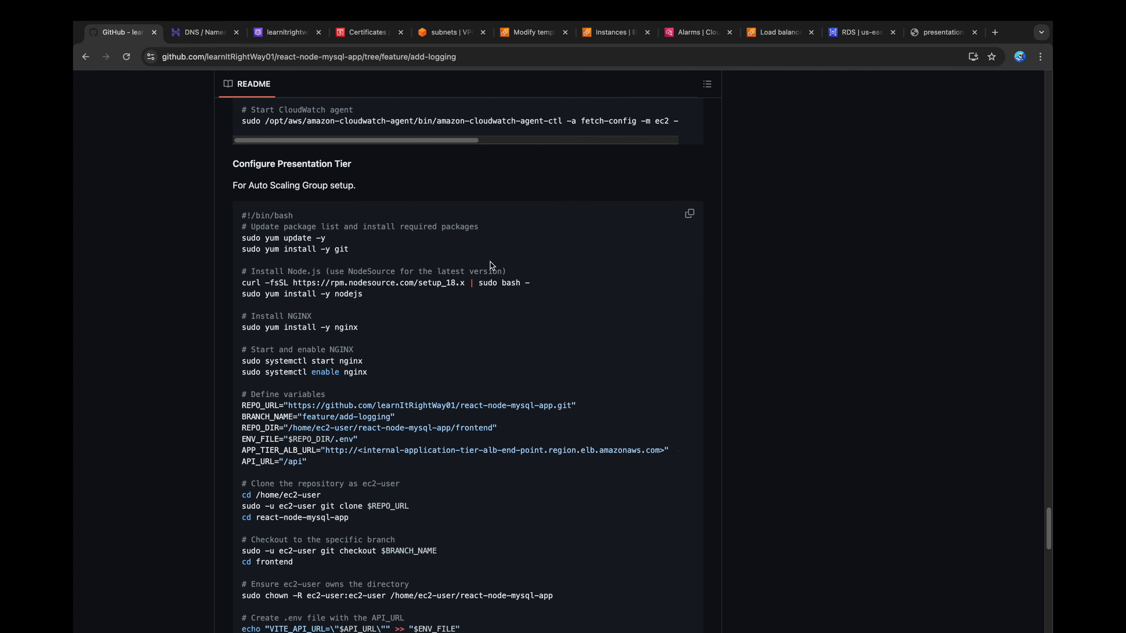
pyautogui.click(689, 213)
# Step: Switch to VS Code and paste the copied presentation-tier script into a new untitled file
pyautogui.press('super+Tab')
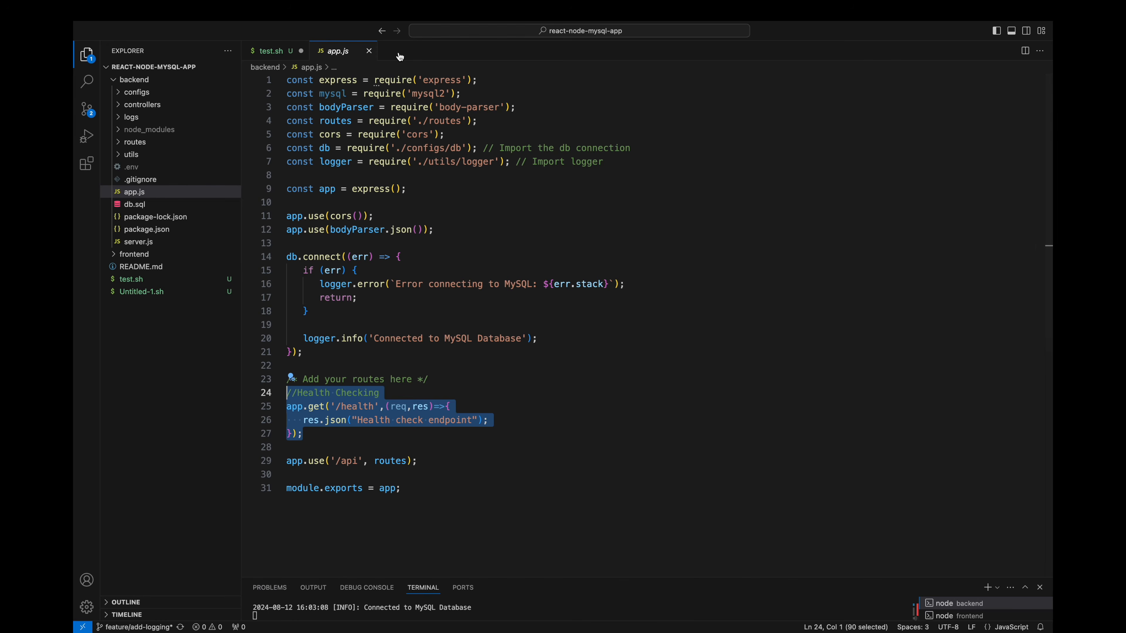
pyautogui.press('super+n')
pyautogui.press('super+v')
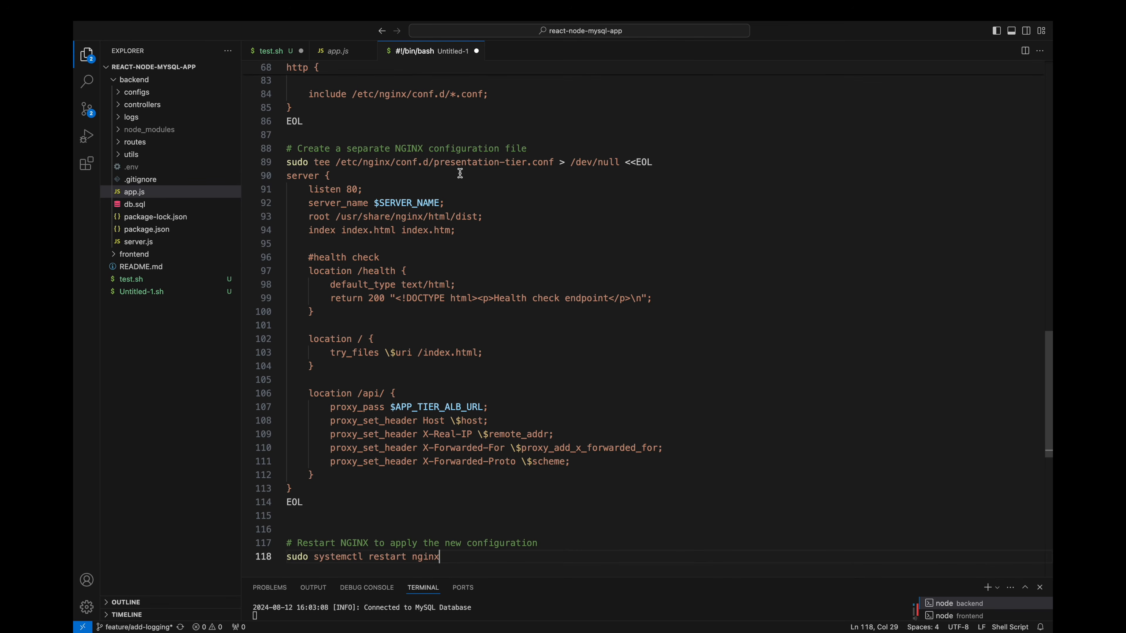
# Step: Review the script's opening section, covering the git, Node.js and NGINX installation and the repository, branch, directory and API variables
pyautogui.scroll(5, 461, 173)
pyautogui.scroll(20, 461, 173)
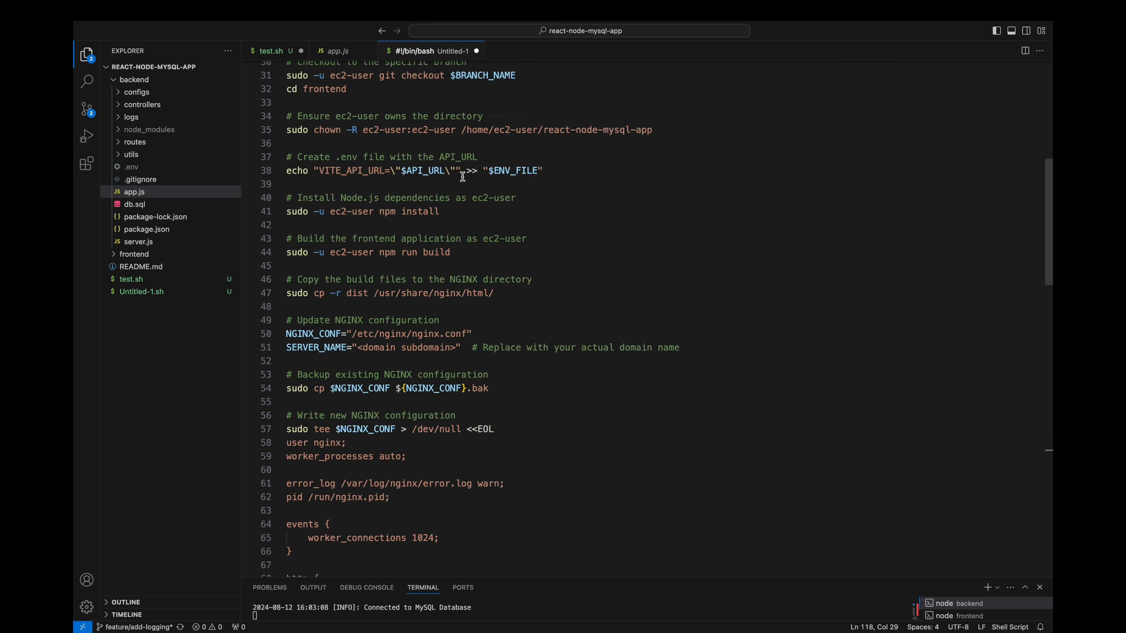
pyautogui.click(441, 107)
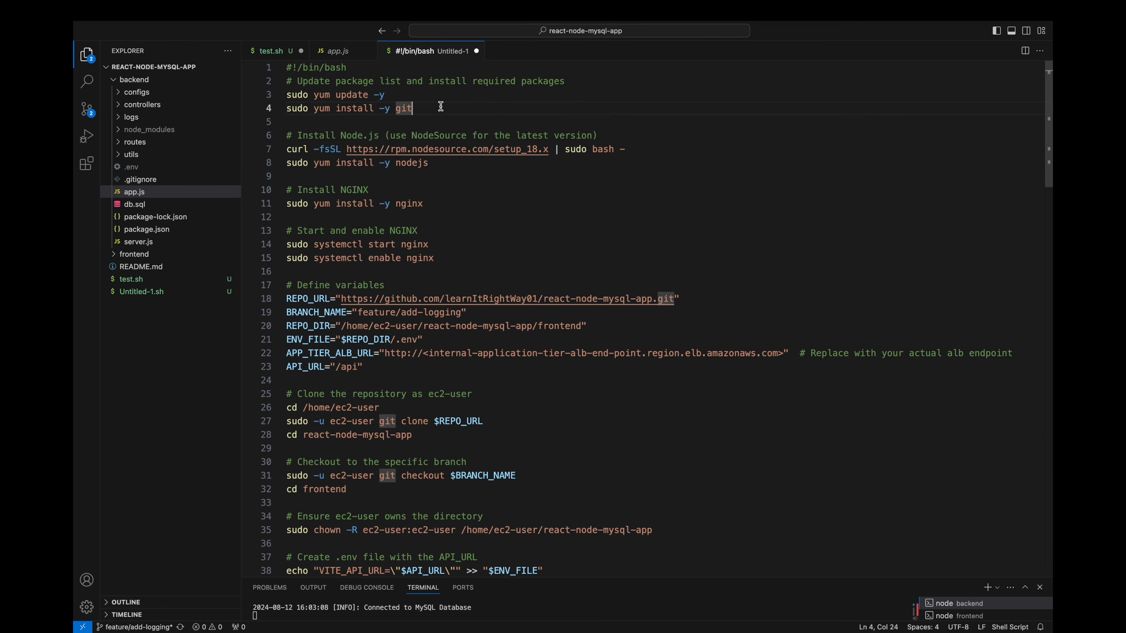
pyautogui.click(453, 163)
pyautogui.click(445, 202)
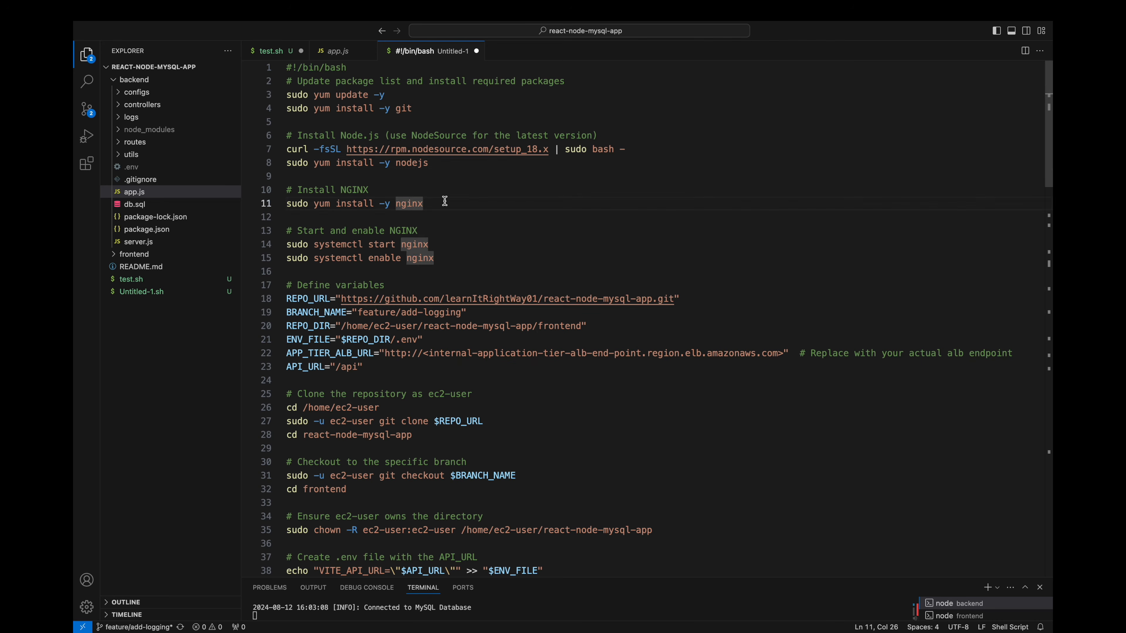
pyautogui.click(446, 257)
pyautogui.click(688, 297)
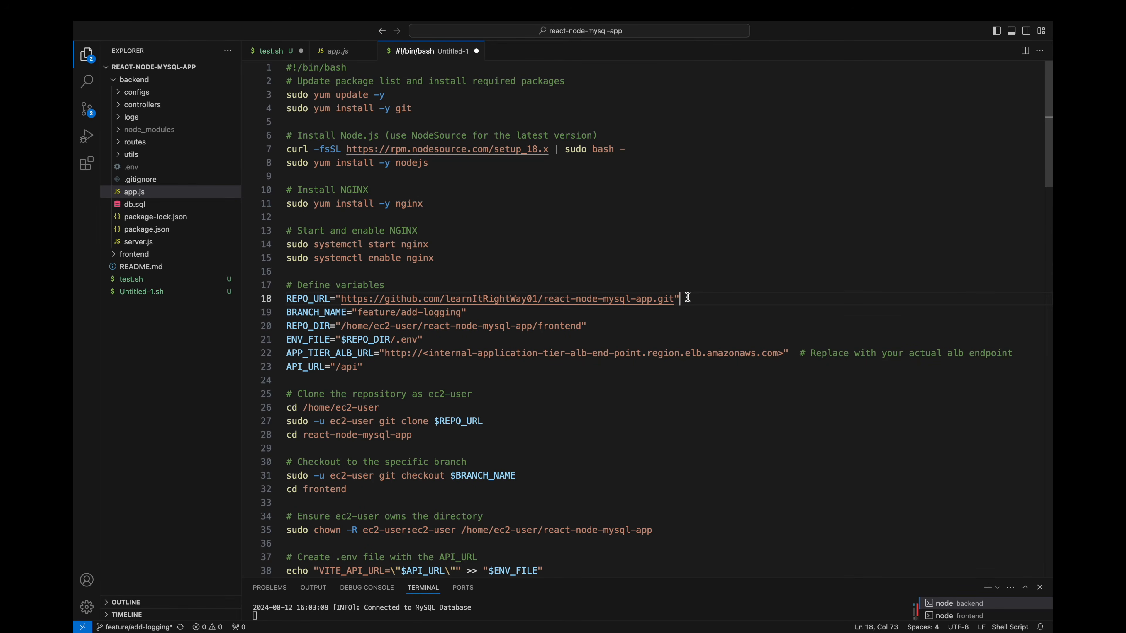
pyautogui.click(508, 313)
pyautogui.click(593, 324)
pyautogui.click(467, 339)
pyautogui.click(442, 361)
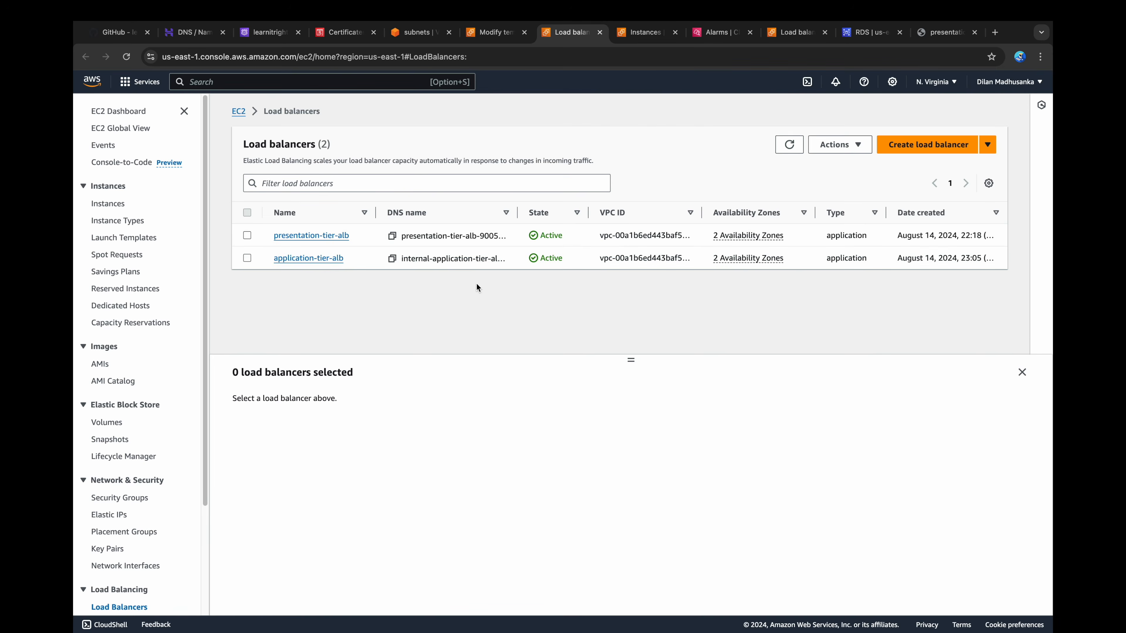
# Step: Copy the application-tier-alb DNS name from the AWS load balancer details and substitute it for the endpoint placeholder in the script's APP_TIER_ALB_URL
pyautogui.click(303, 258)
pyautogui.click(636, 347)
pyautogui.moveTo(424, 352); pyautogui.dragTo(784, 354)
pyautogui.press('cmd+v')
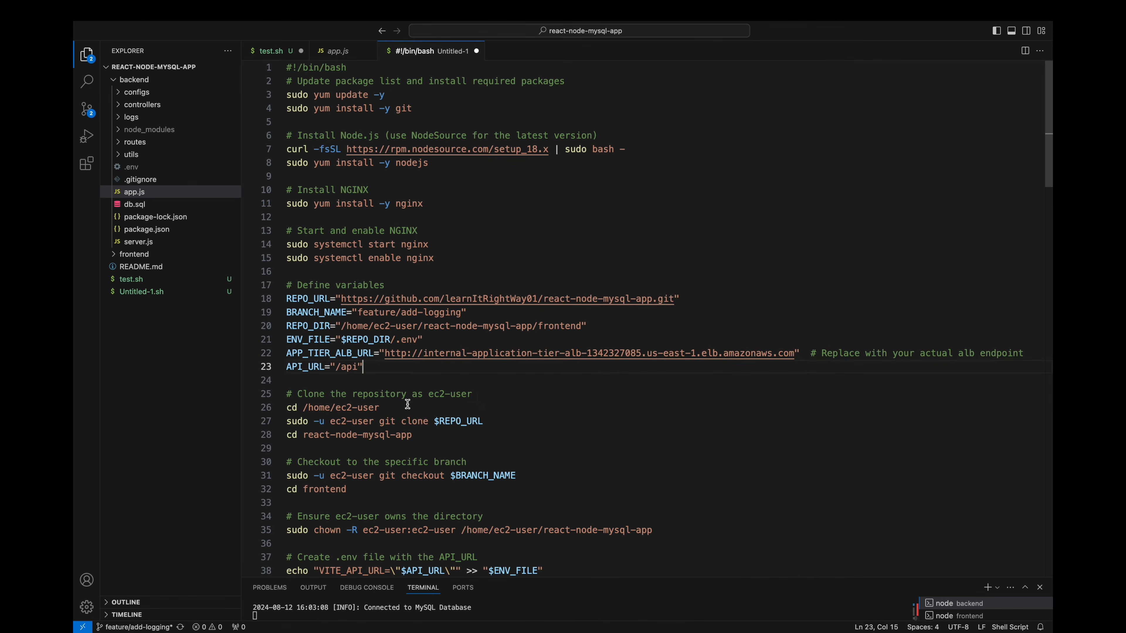
# Step: Review the script's commands for cloning, branch checkout, directory ownership, the .env file, npm install and build, and copying the build files
pyautogui.click(485, 420)
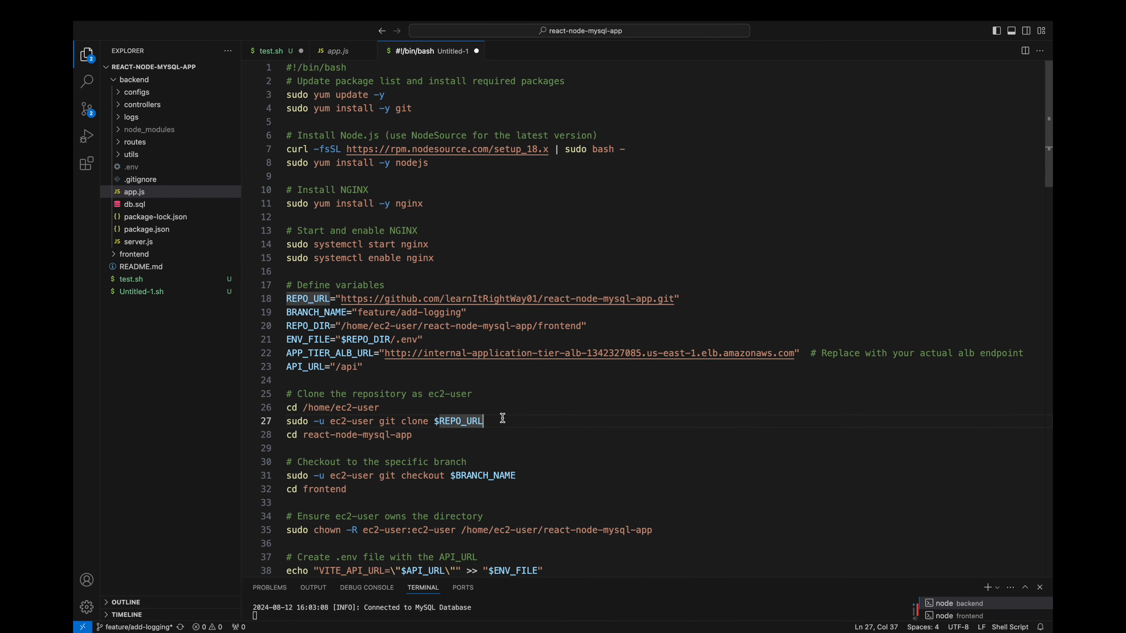
pyautogui.click(474, 430)
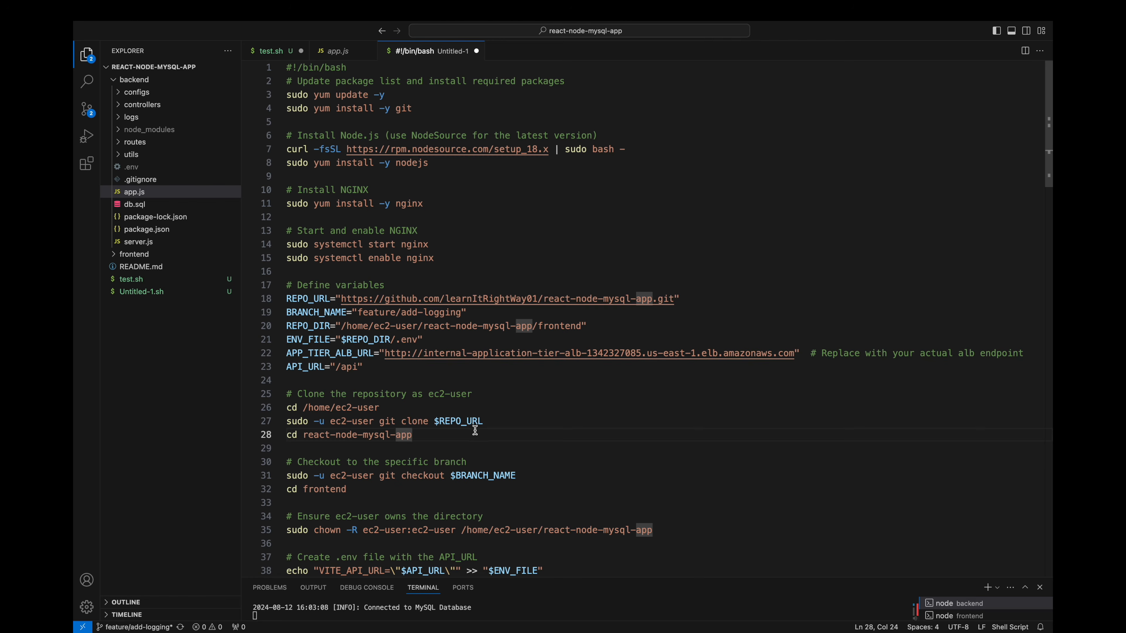
pyautogui.click(531, 473)
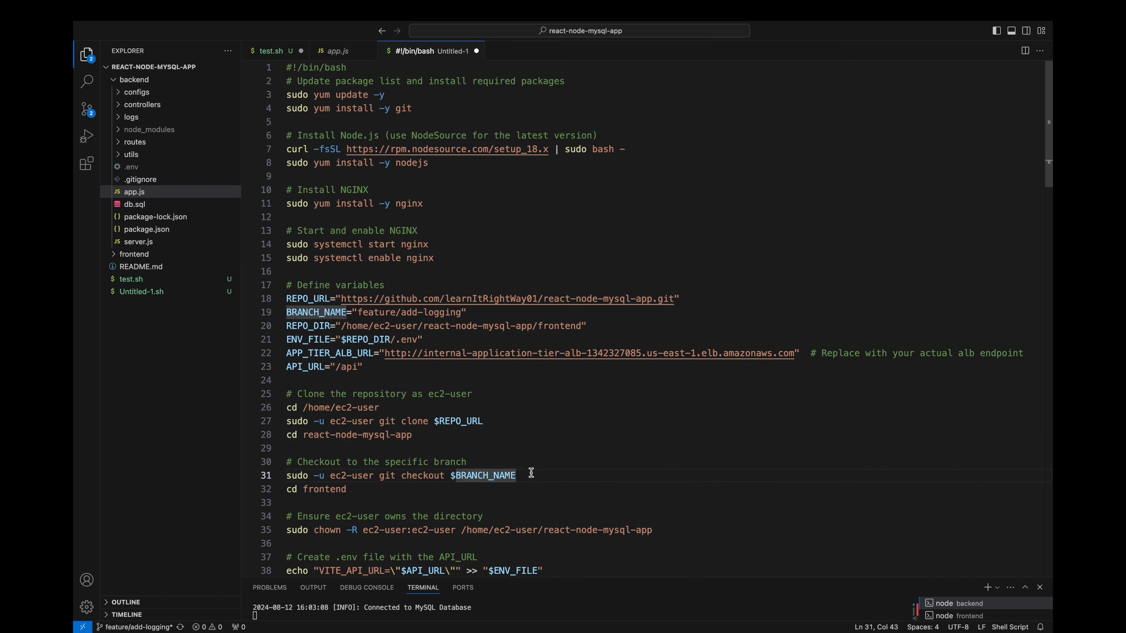
pyautogui.click(369, 485)
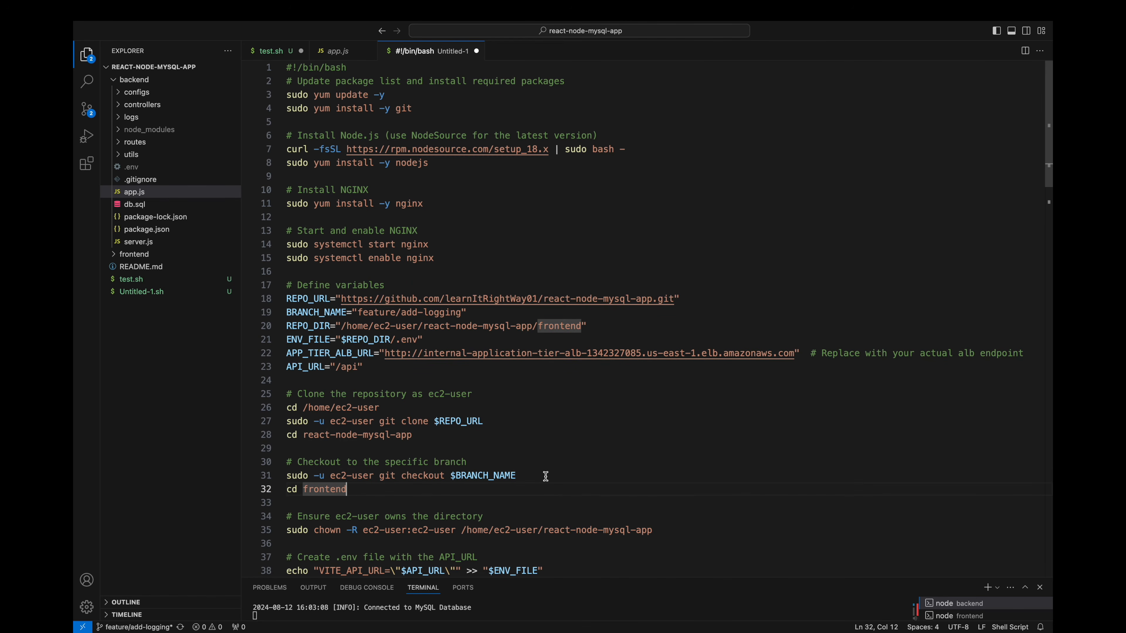
pyautogui.scroll(-7, 650, 479)
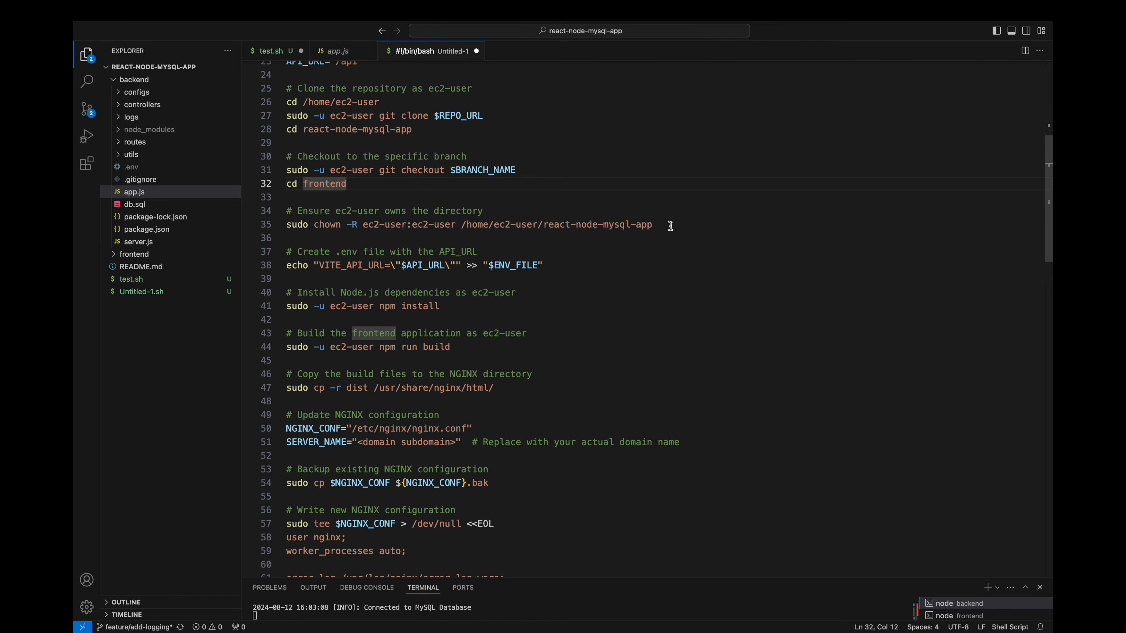
pyautogui.click(670, 225)
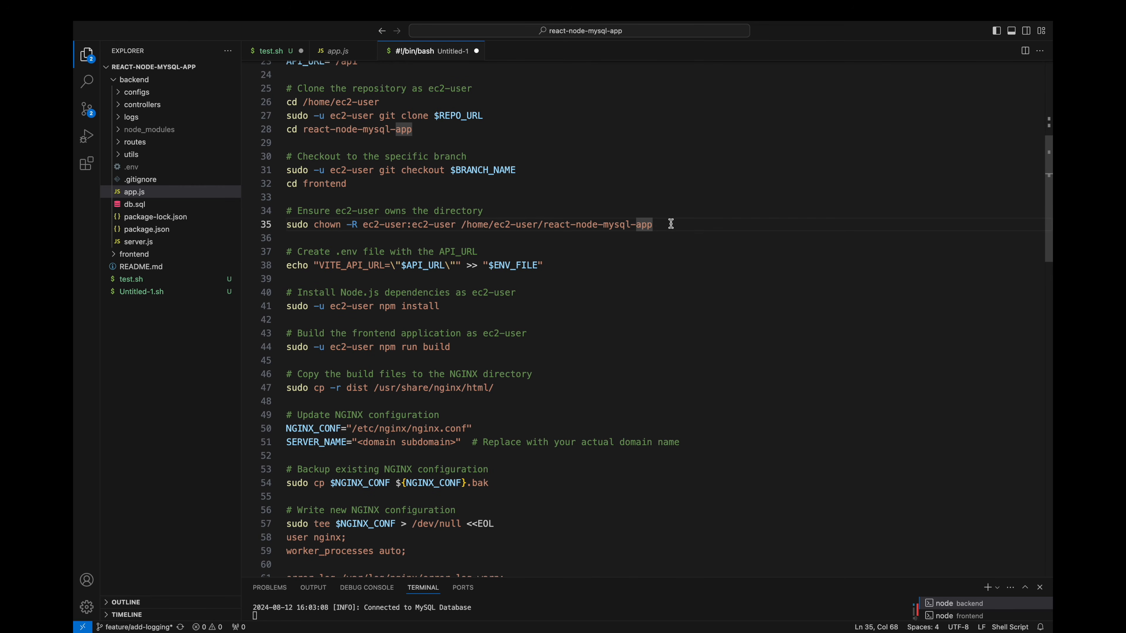
pyautogui.click(558, 266)
pyautogui.doubleClick(486, 304)
pyautogui.click(488, 347)
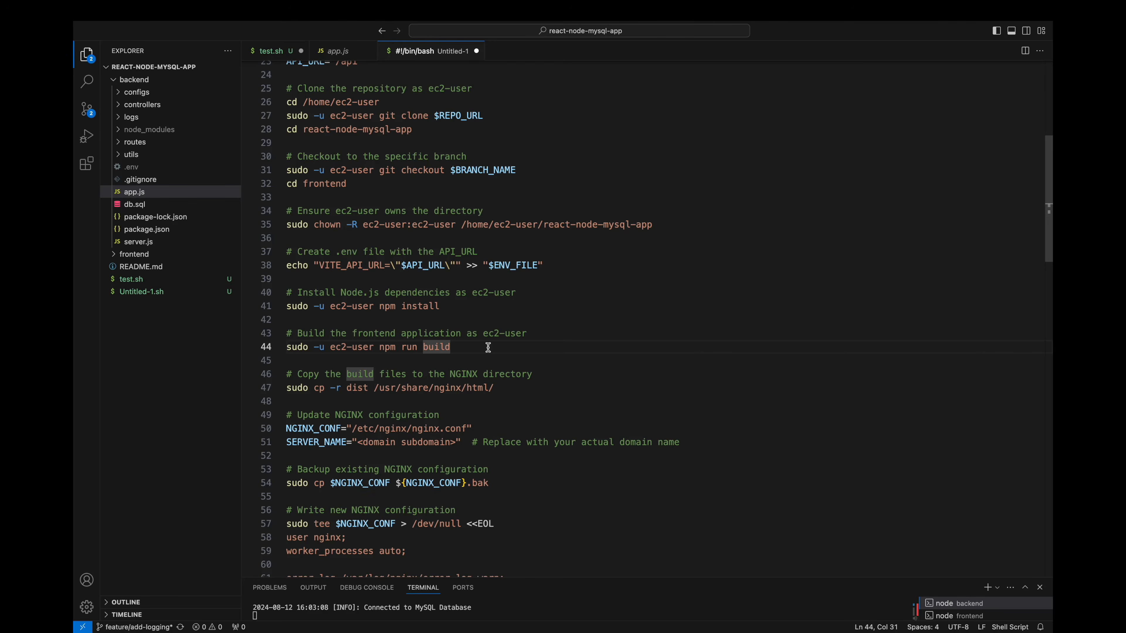
pyautogui.click(518, 382)
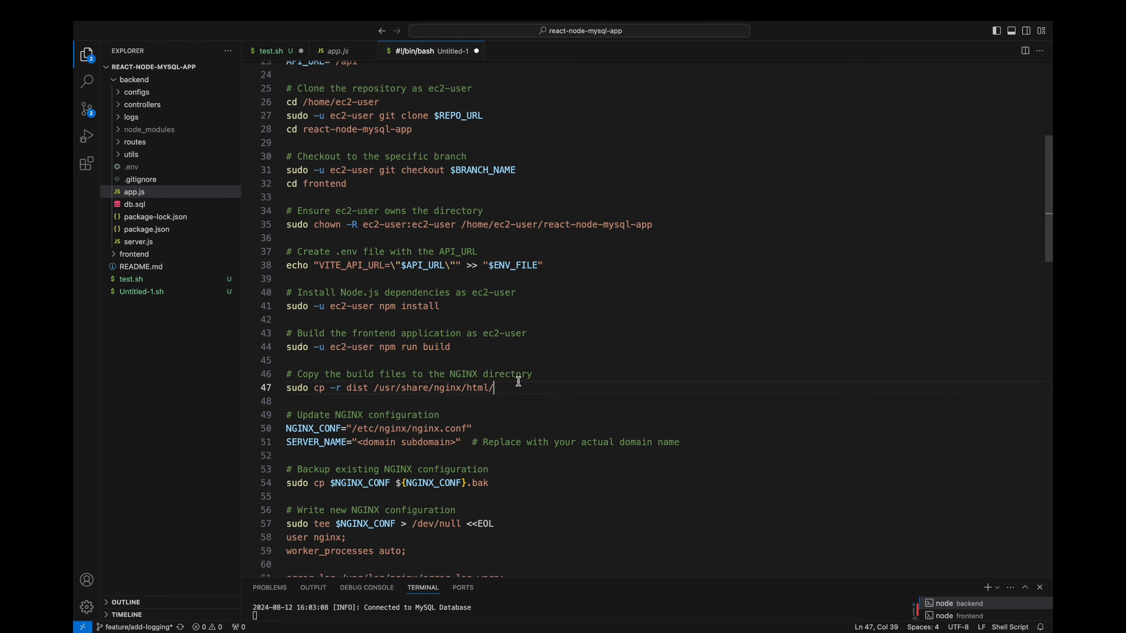
pyautogui.click(507, 428)
pyautogui.click(690, 443)
pyautogui.moveTo(358, 443); pyautogui.dragTo(456, 442)
pyautogui.write('learnitrightway.icu www.l')
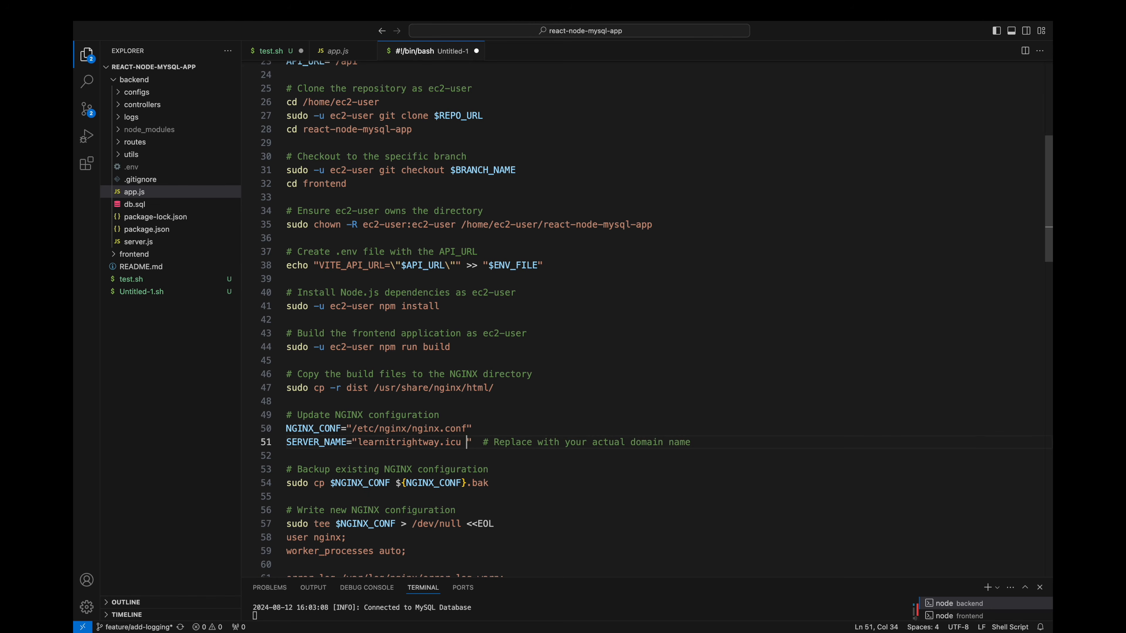
pyautogui.write('earnitrightway.icu')
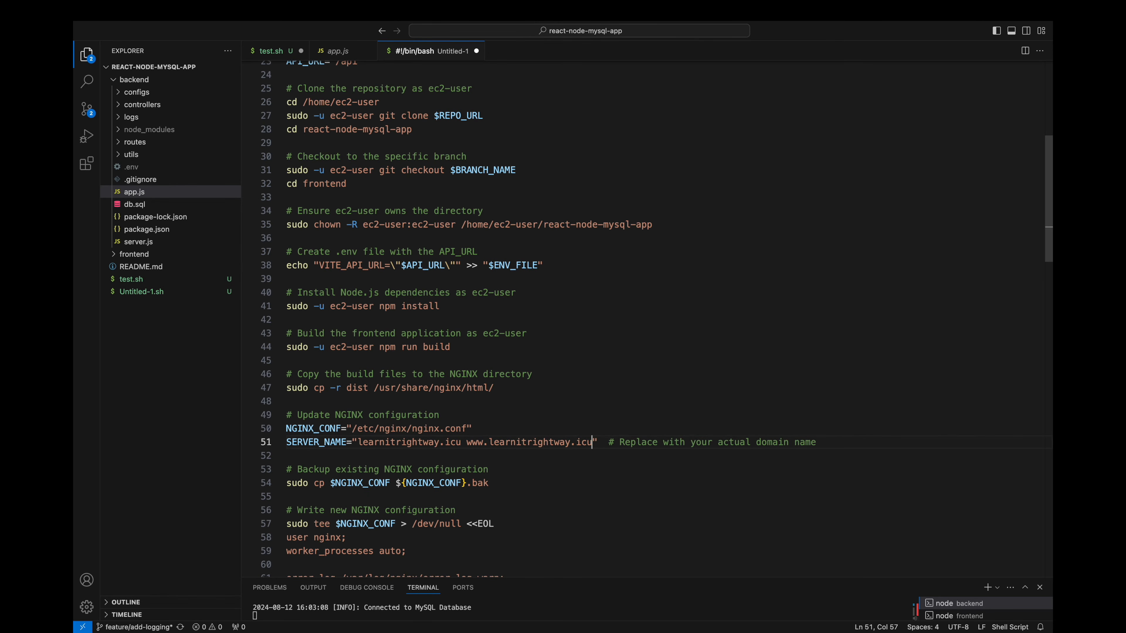
# Step: Review the NGINX backup, main configuration, presentation-tier.conf server block with its /health and /api/ locations, and the restart command
pyautogui.scroll(-1, 572, 460)
pyautogui.scroll(-5, 572, 460)
pyautogui.click(493, 310)
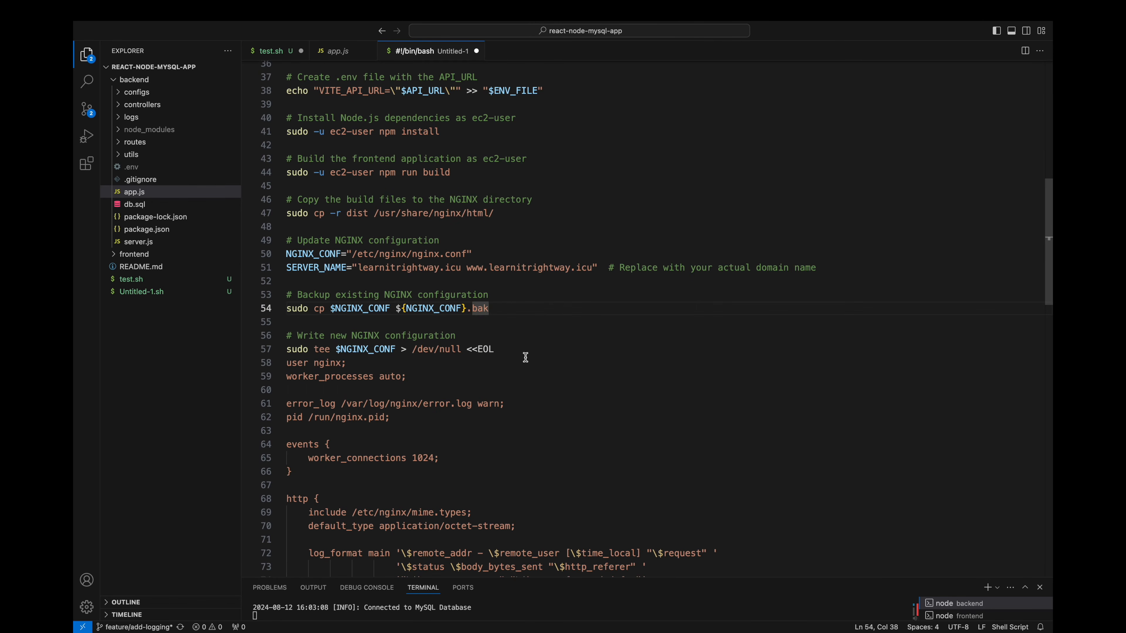
pyautogui.scroll(-2, 527, 353)
pyautogui.scroll(-10, 527, 354)
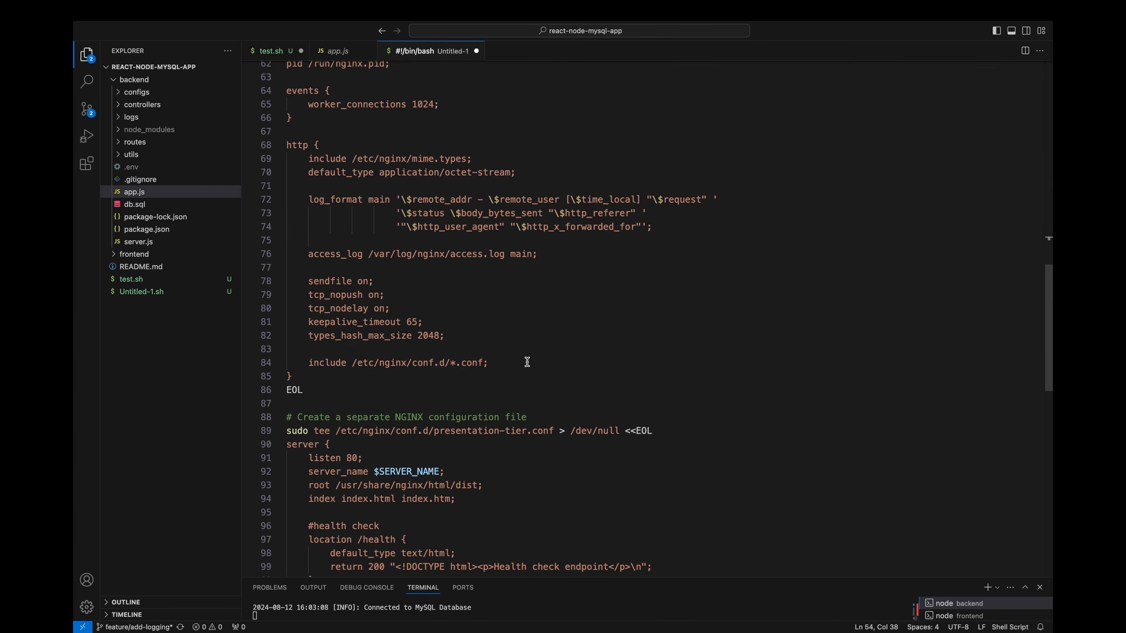
pyautogui.click(502, 314)
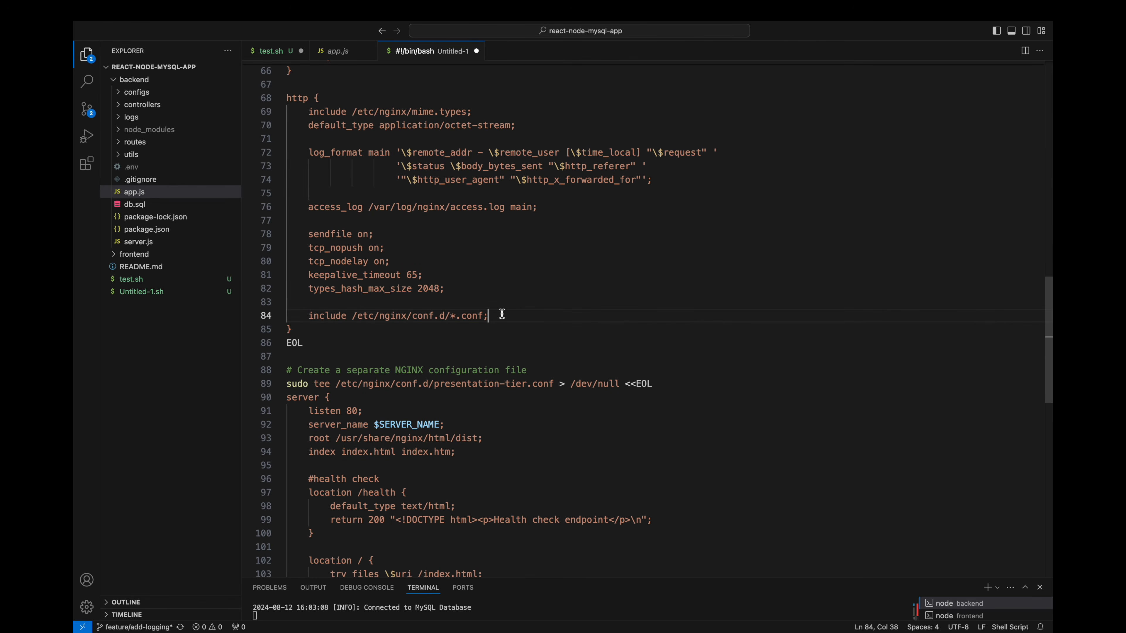
pyautogui.scroll(-5, 502, 314)
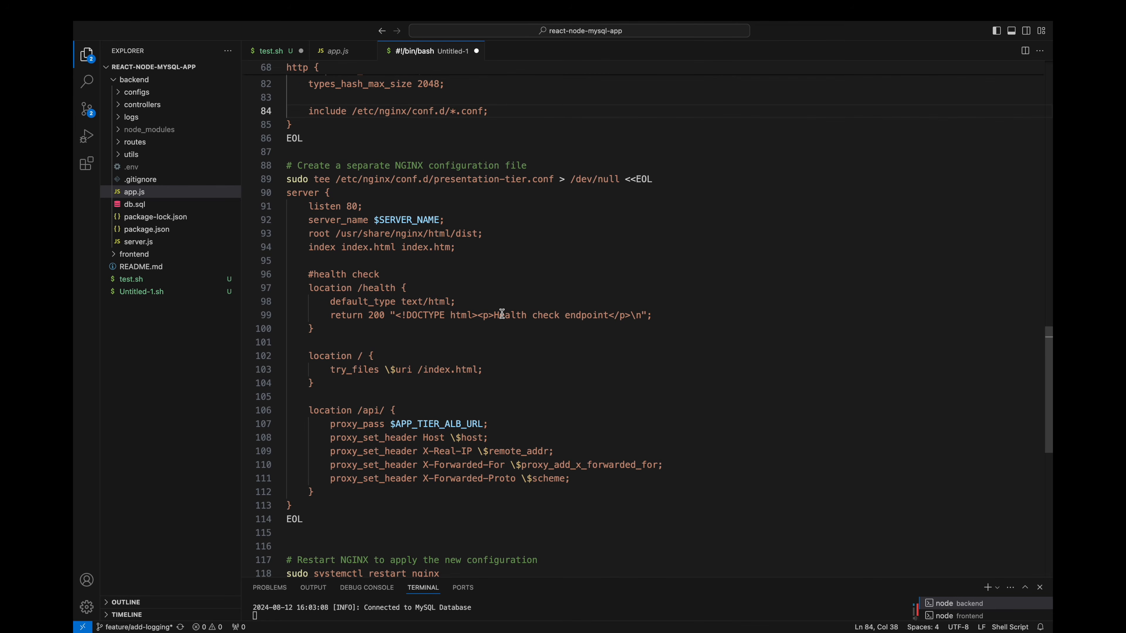
pyautogui.click(461, 221)
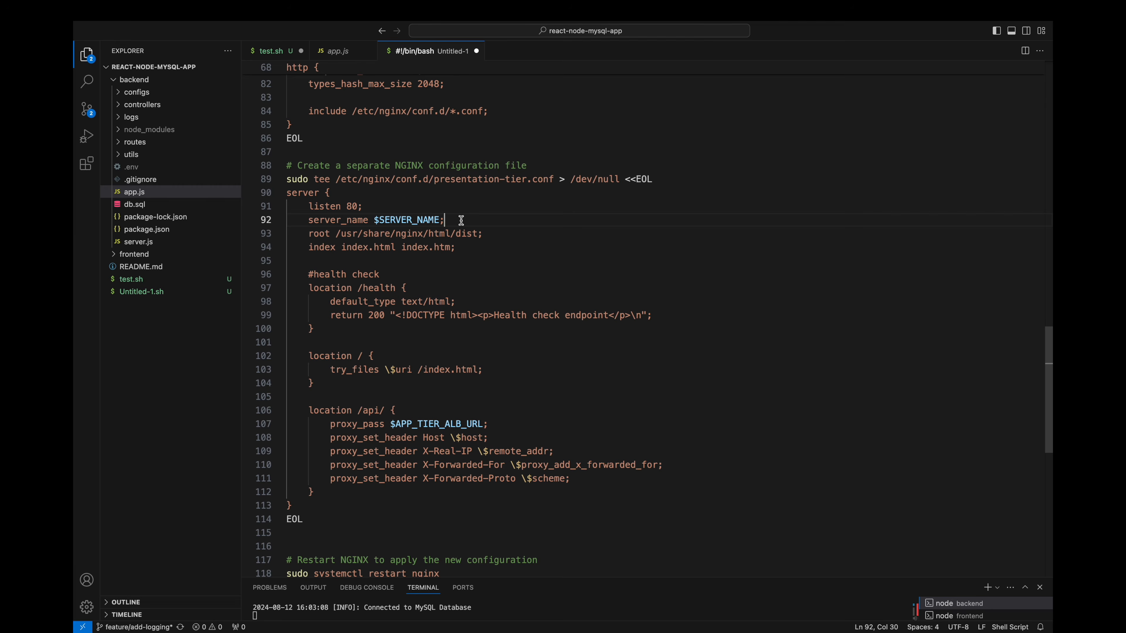
pyautogui.scroll(-3, 461, 220)
pyautogui.moveTo(319, 434); pyautogui.dragTo(386, 356)
pyautogui.click(343, 342)
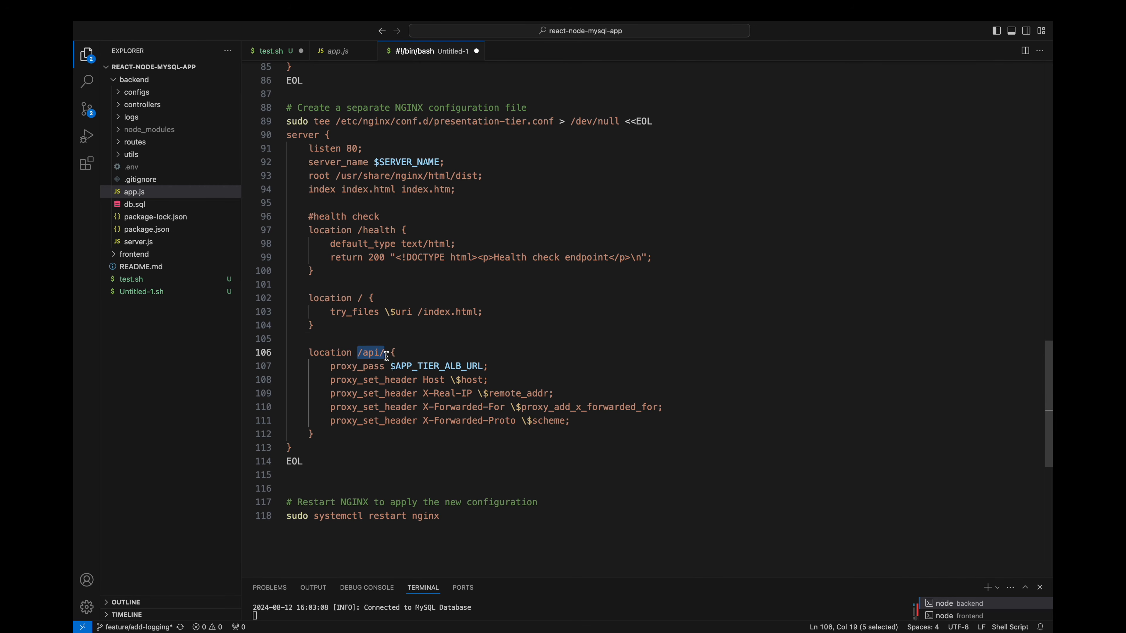
pyautogui.click(327, 438)
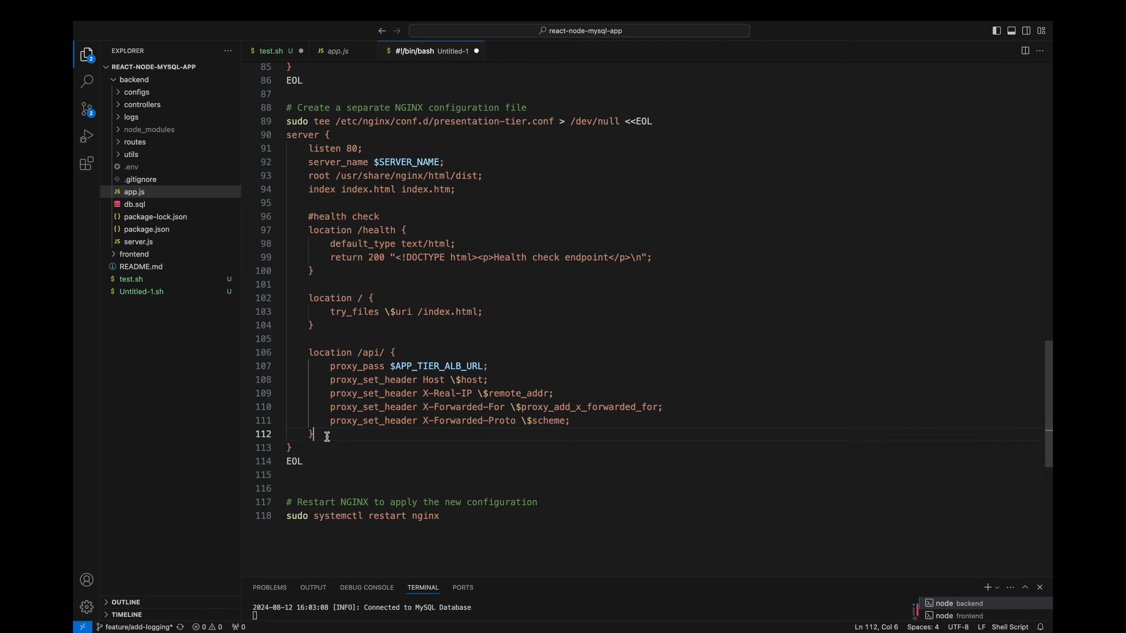
pyautogui.scroll(-3, 327, 438)
pyautogui.click(324, 493)
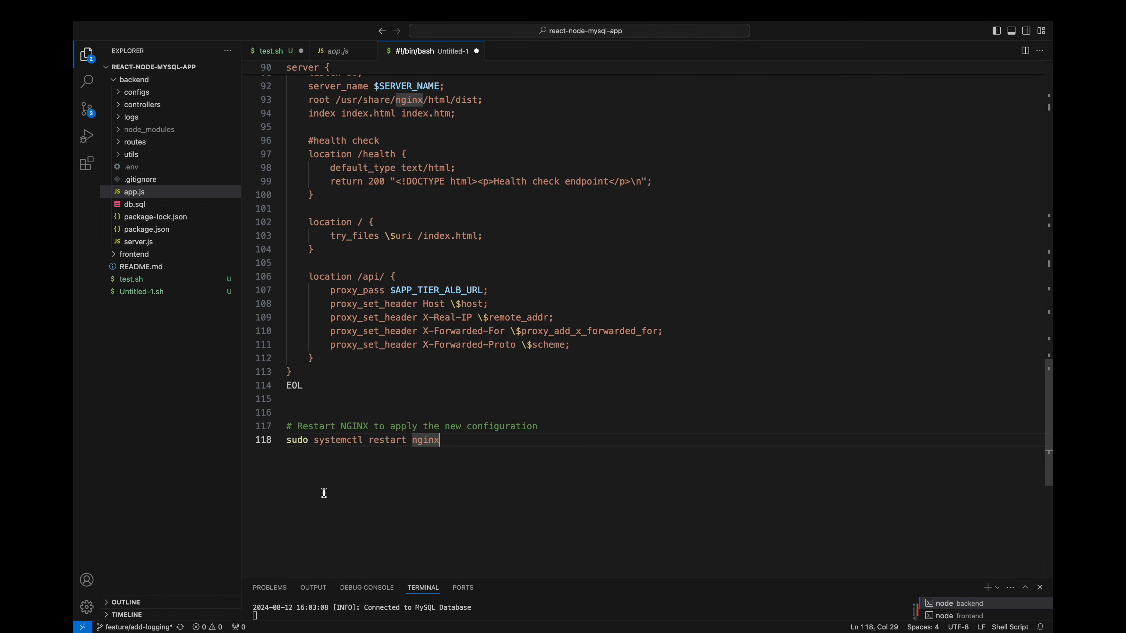
# Step: Copy the whole edited script, replace the launch template's existing user data with it in the AWS console, and check the pasted text
pyautogui.press('super+a')
pyautogui.press('super+c')
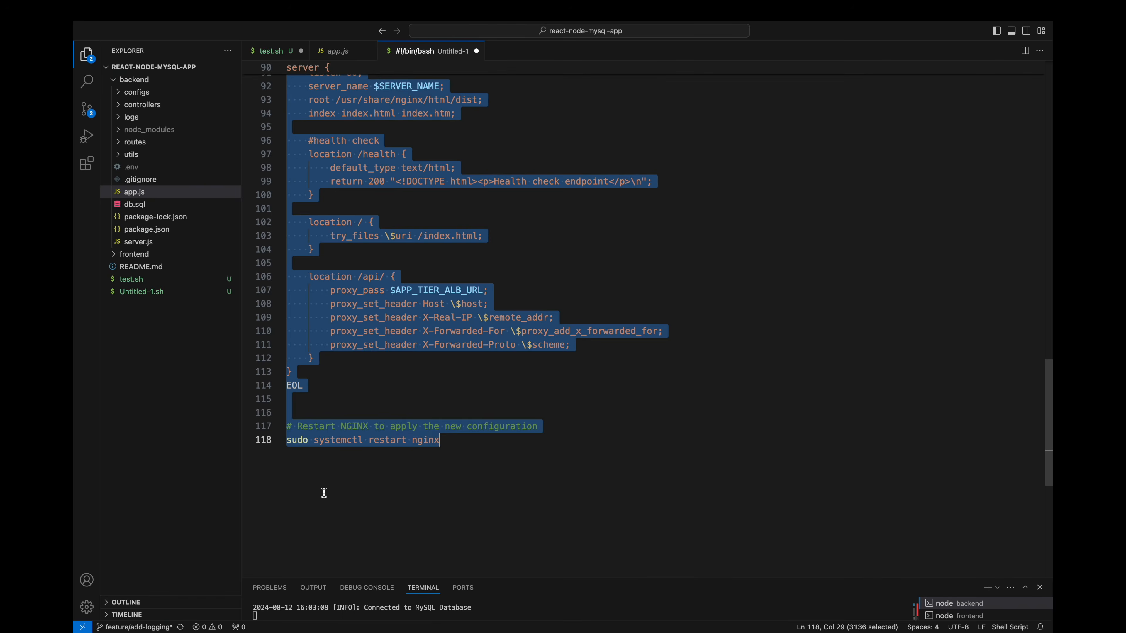
pyautogui.press('super+Tab')
pyautogui.click(534, 387)
pyautogui.press('super+a')
pyautogui.press('BackSpace')
pyautogui.press('super+v')
pyautogui.scroll(15, 534, 388)
pyautogui.scroll(-15, 532, 417)
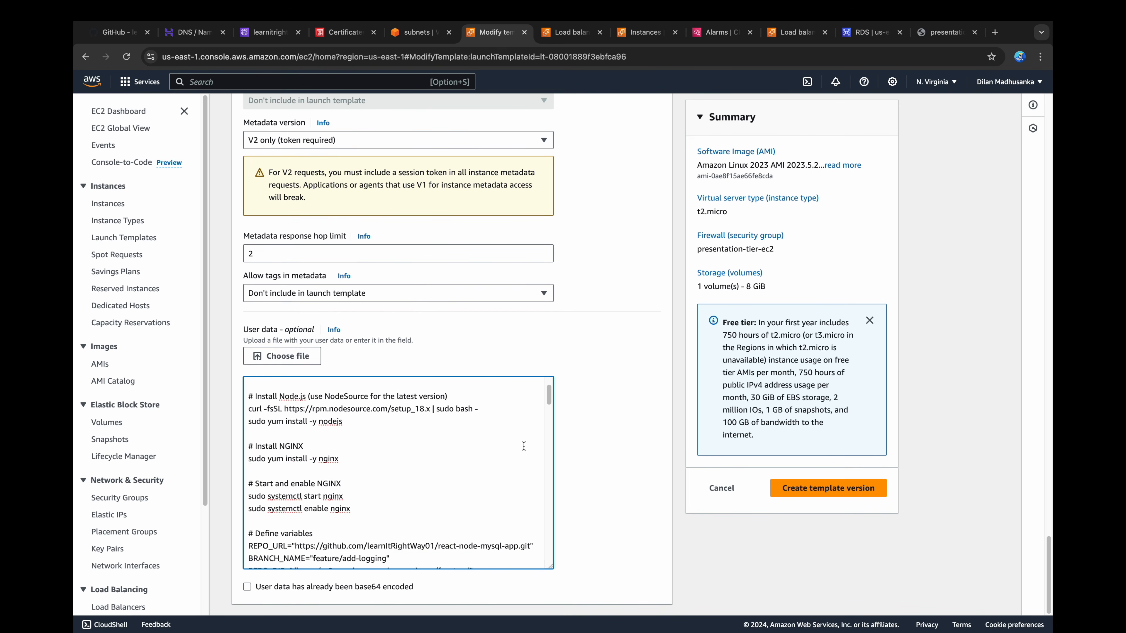
pyautogui.scroll(-15, 523, 446)
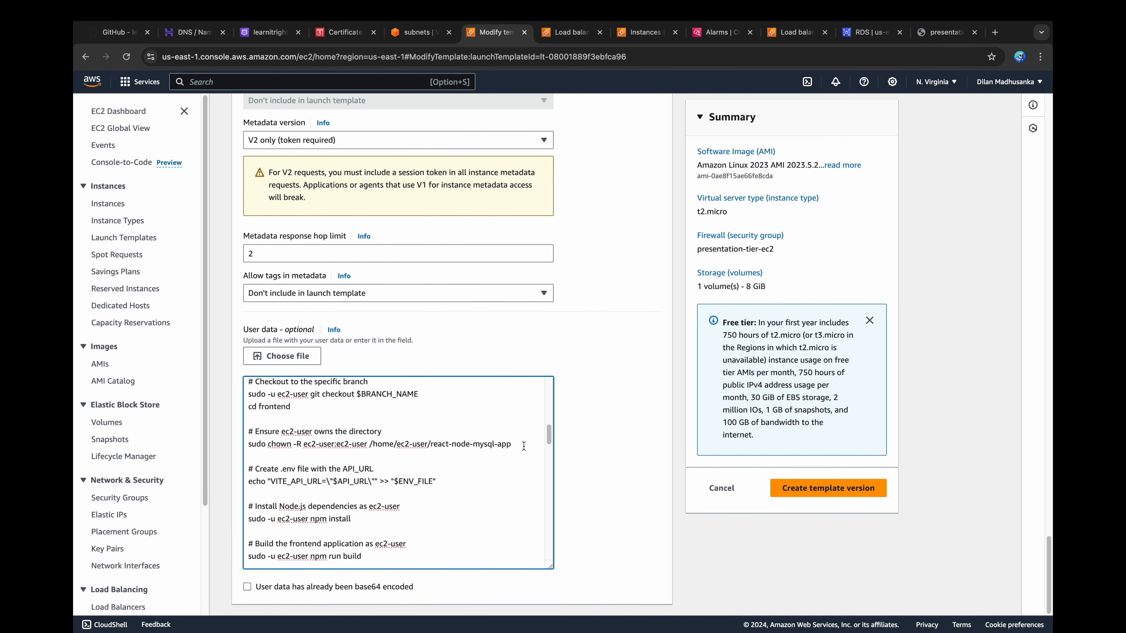
pyautogui.scroll(-15, 523, 446)
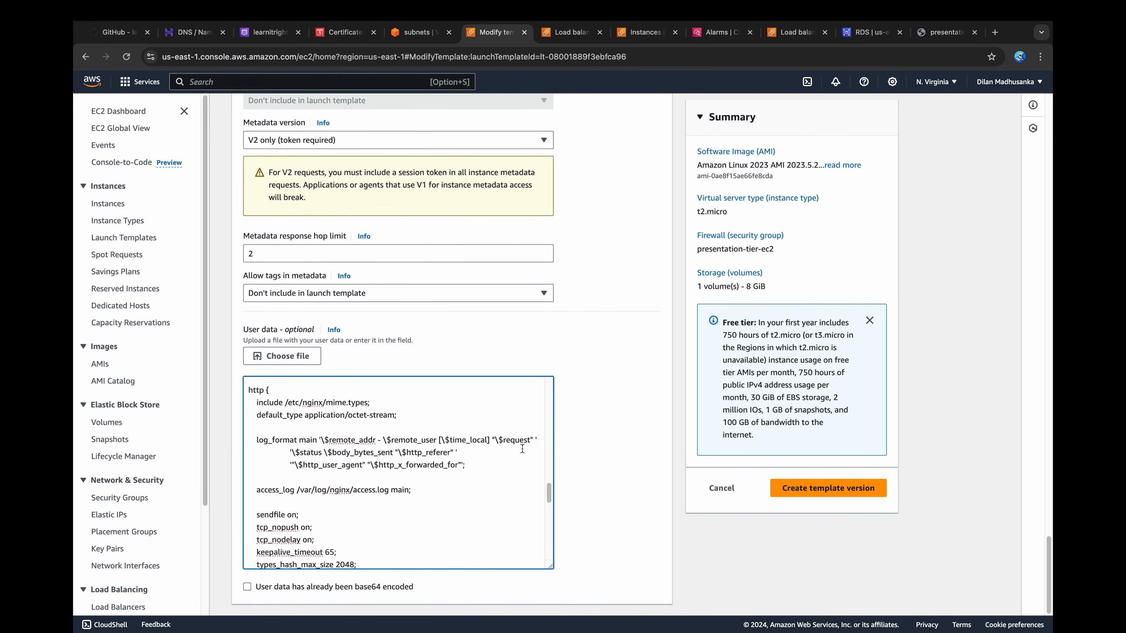
# Step: Create the new launch template version and open the presentation-tier-asg Auto Scaling group for editing
pyautogui.click(790, 491)
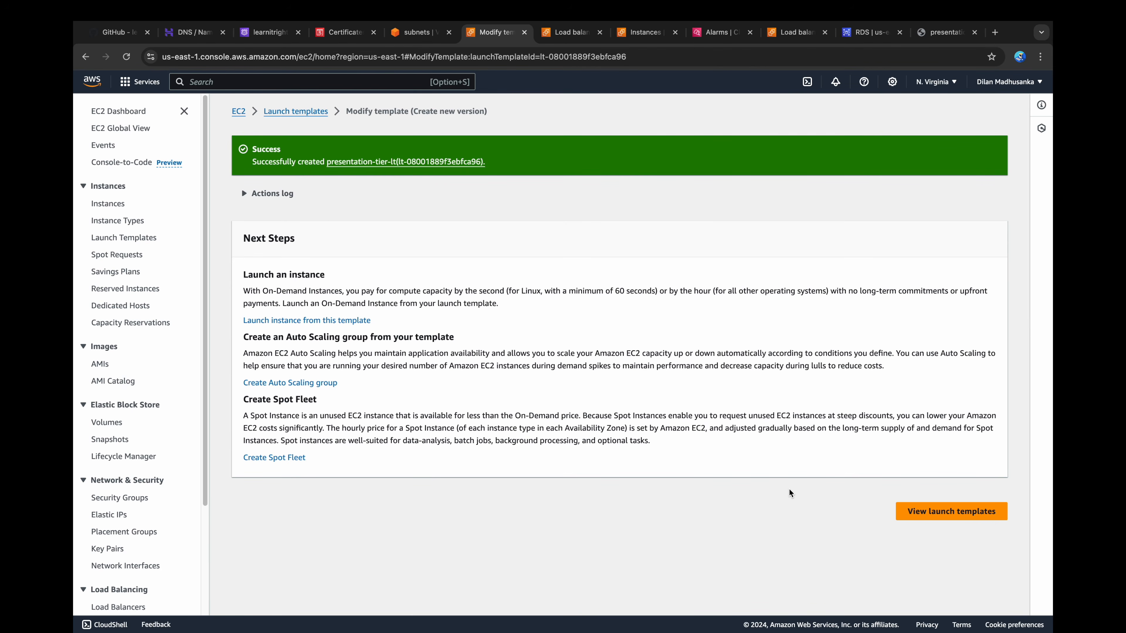
pyautogui.scroll(-3, 146, 448)
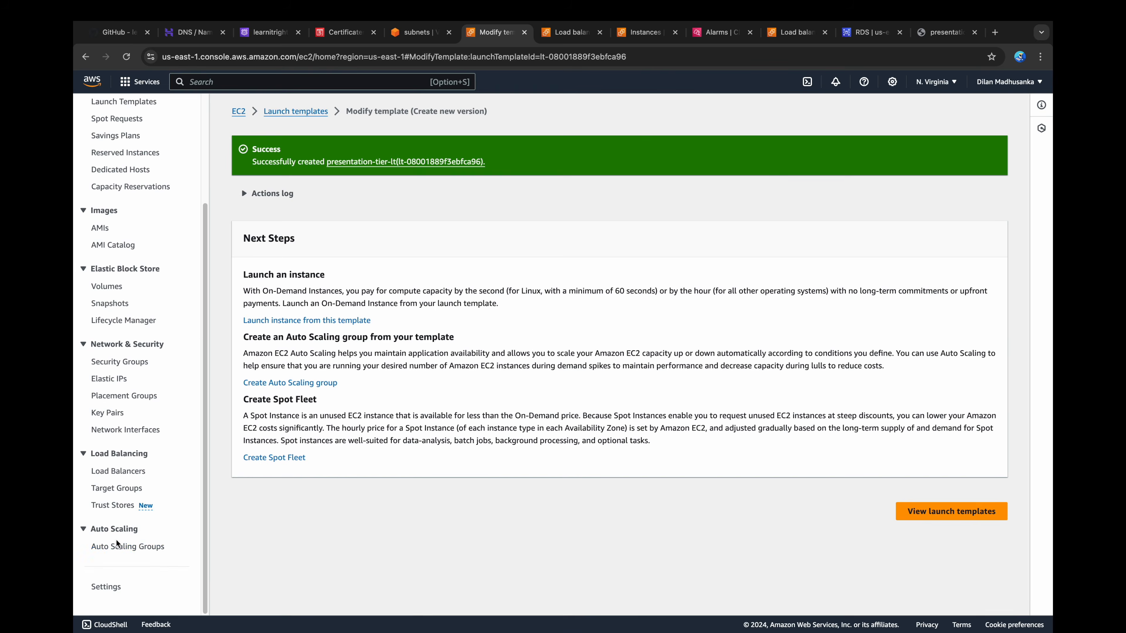
pyautogui.click(128, 547)
pyautogui.click(244, 248)
pyautogui.click(834, 145)
pyautogui.click(840, 160)
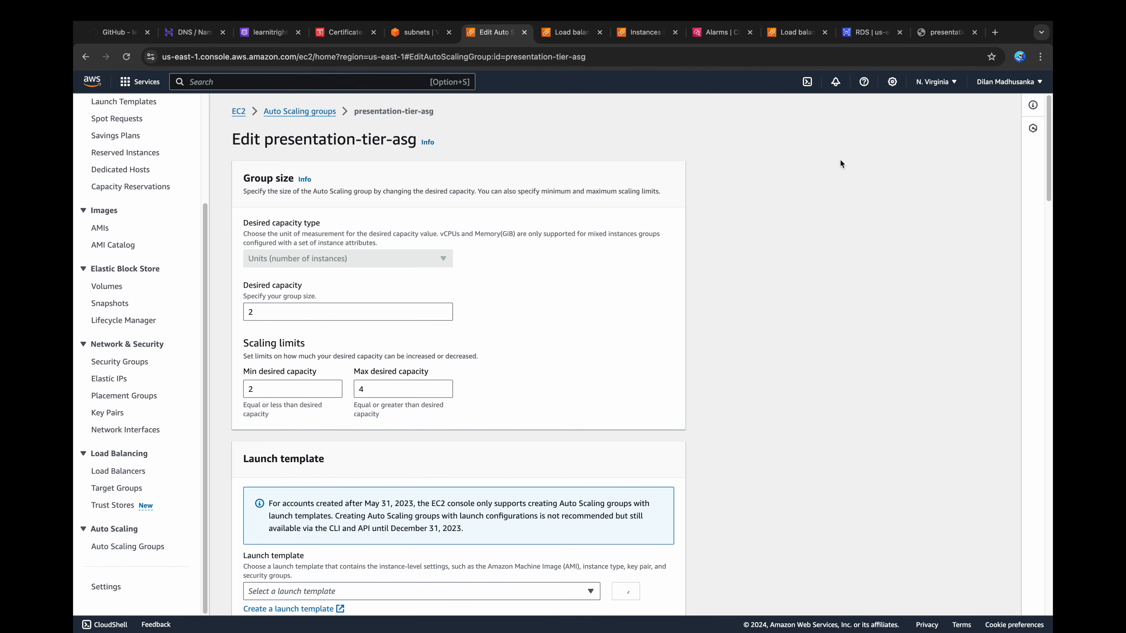
# Step: Set the group's max desired capacity to 2 and its presentation-tier-lt version to 2, and update the group
pyautogui.doubleClick(360, 389)
pyautogui.write('2')
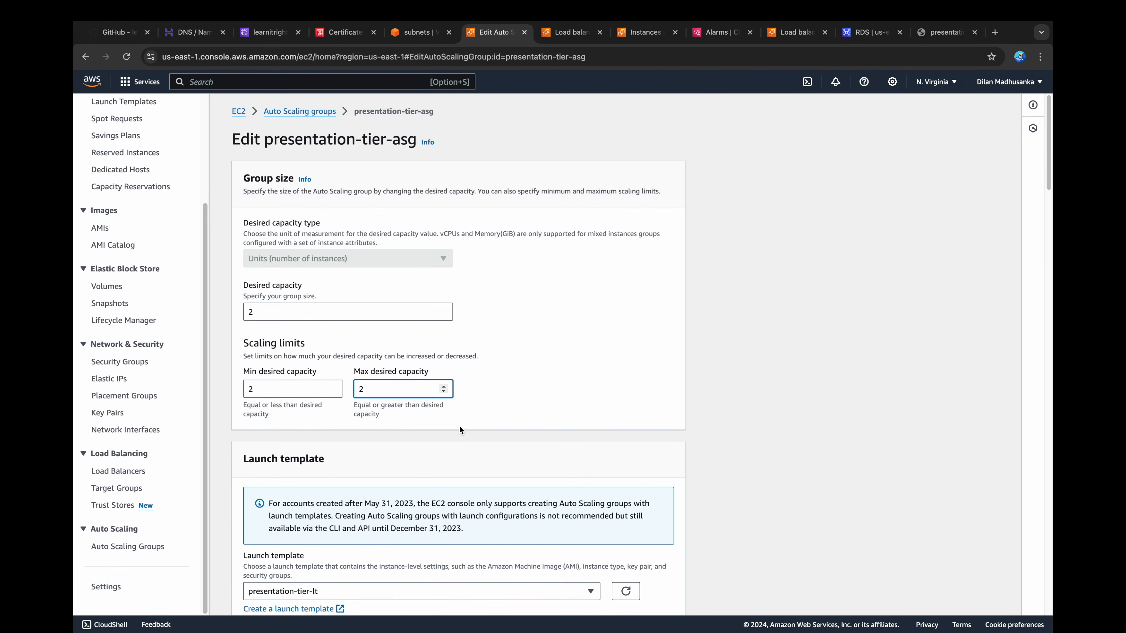
pyautogui.scroll(-6, 459, 427)
pyautogui.click(292, 384)
pyautogui.click(263, 438)
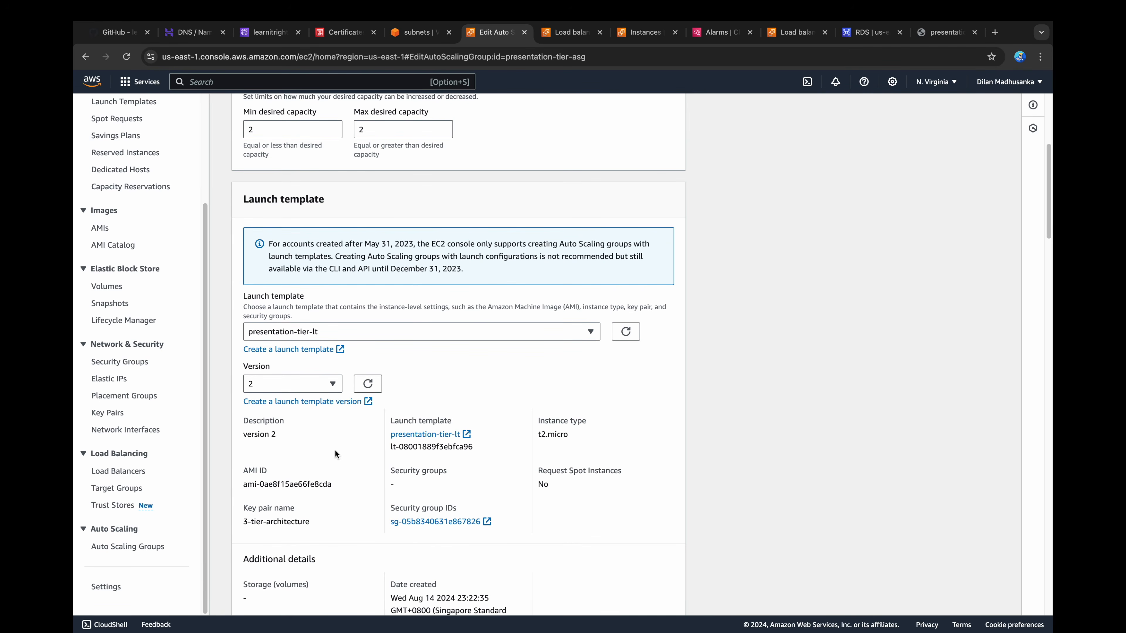
pyautogui.scroll(-10, 335, 451)
pyautogui.scroll(-15, 335, 451)
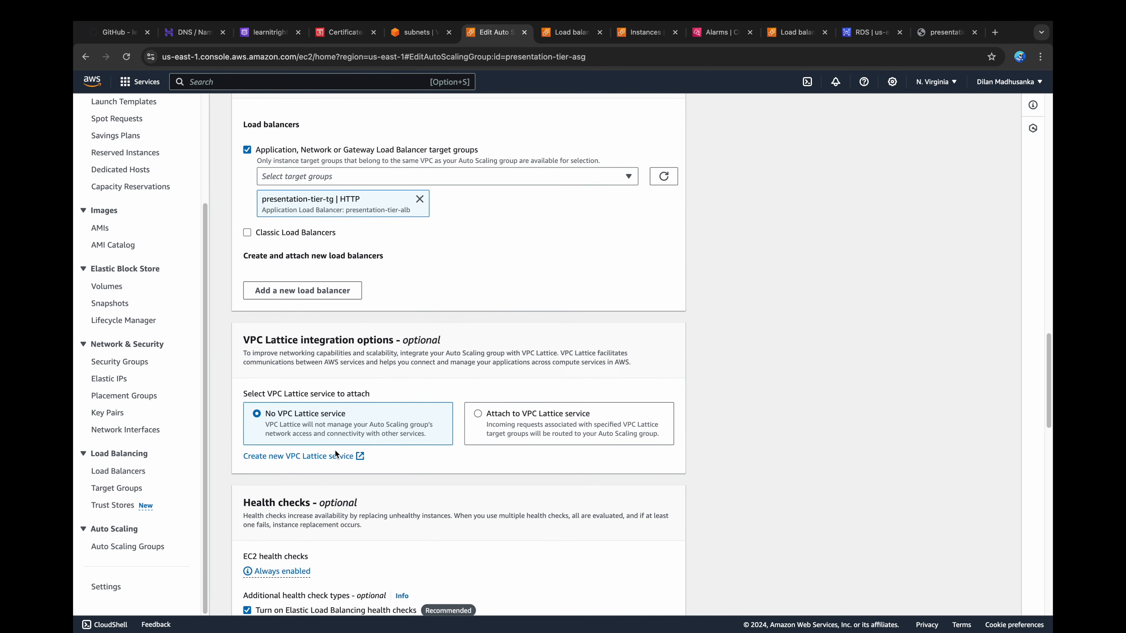
pyautogui.scroll(-15, 335, 450)
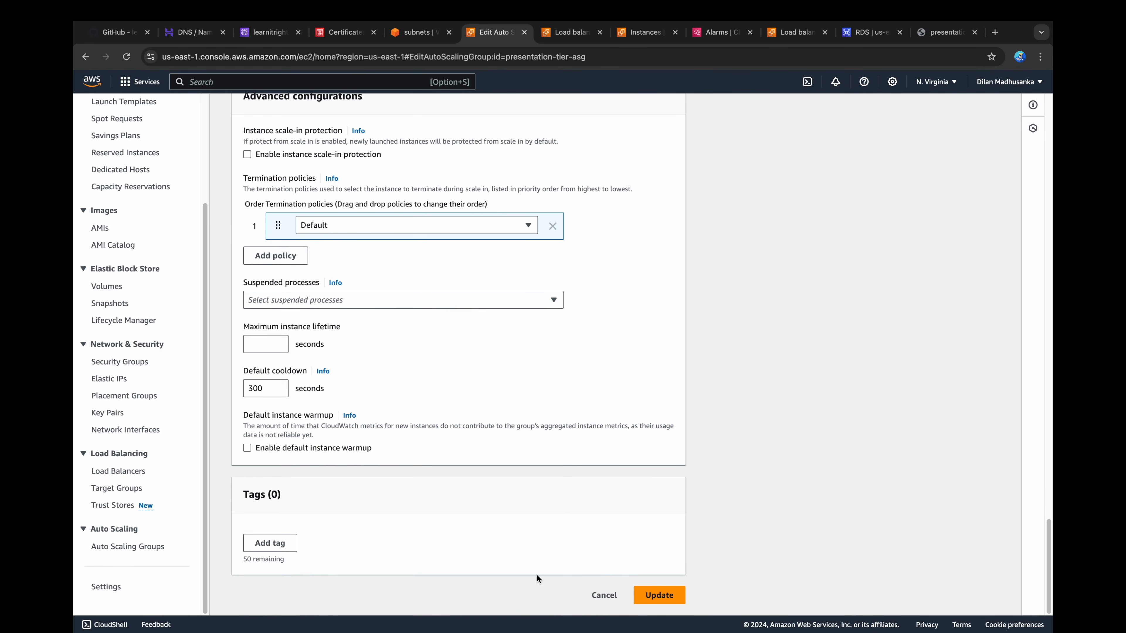
pyautogui.click(653, 594)
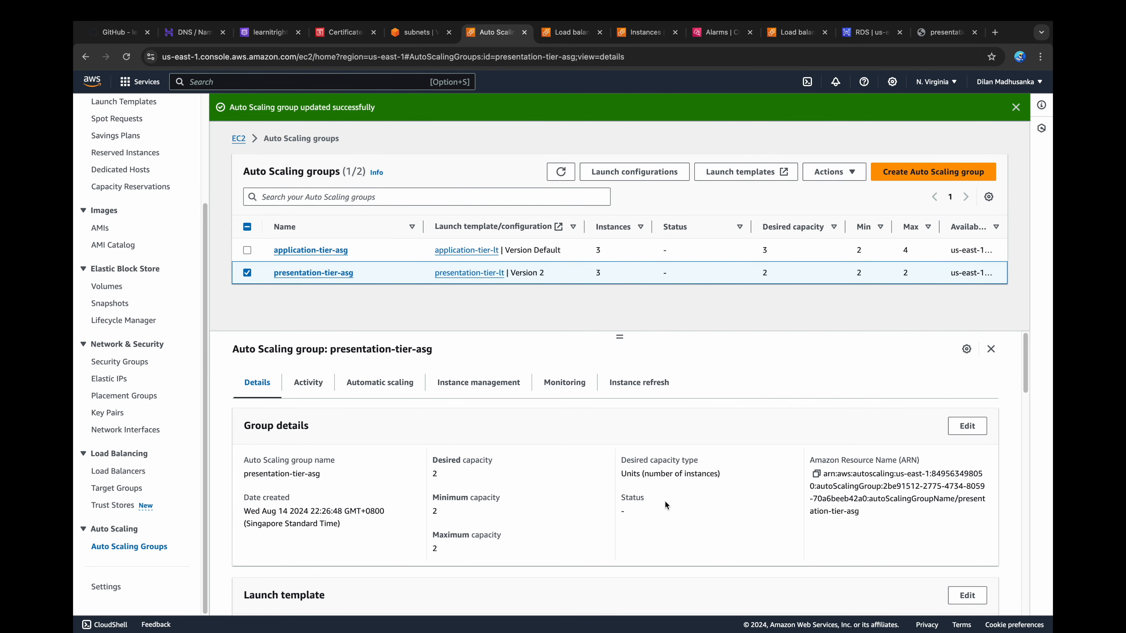
# Step: Terminate the three running presentation-tier instances i-0a91704f27e5addef, i-0c57fd3fd9008ee04 and i-034e1eec0005f6881
pyautogui.click(647, 32)
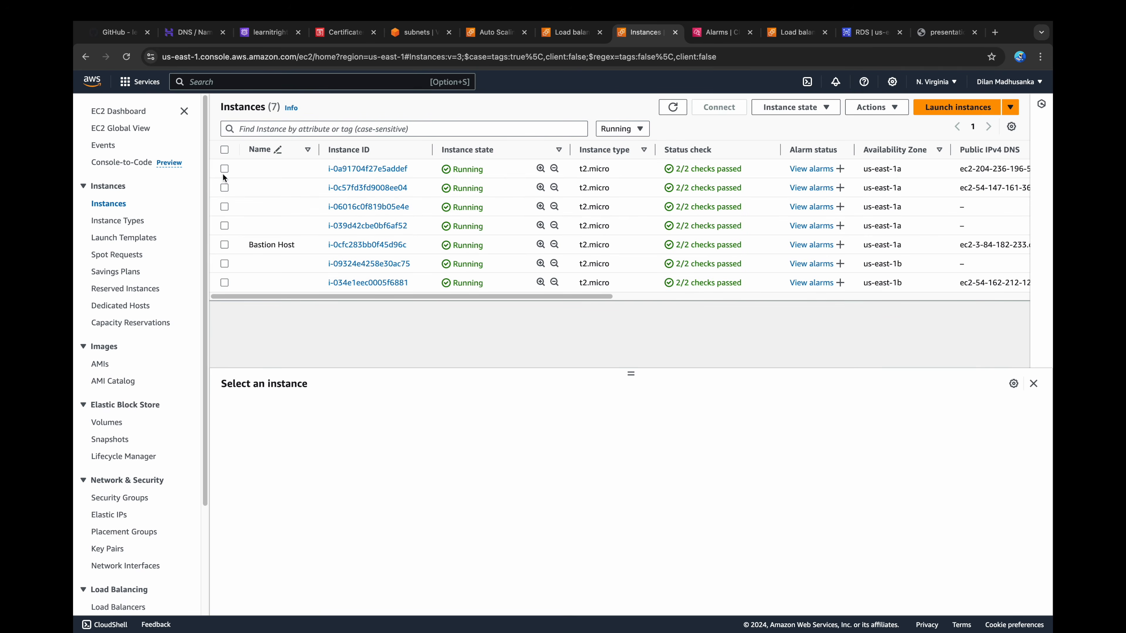
pyautogui.click(225, 169)
pyautogui.click(225, 187)
pyautogui.click(225, 282)
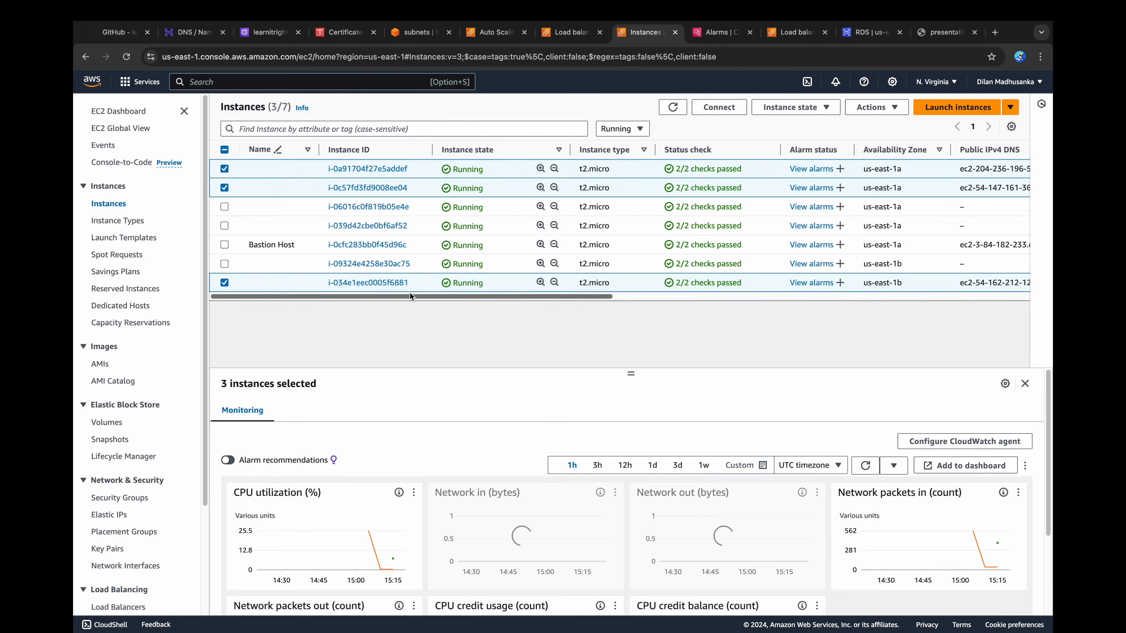
pyautogui.click(794, 107)
pyautogui.click(796, 201)
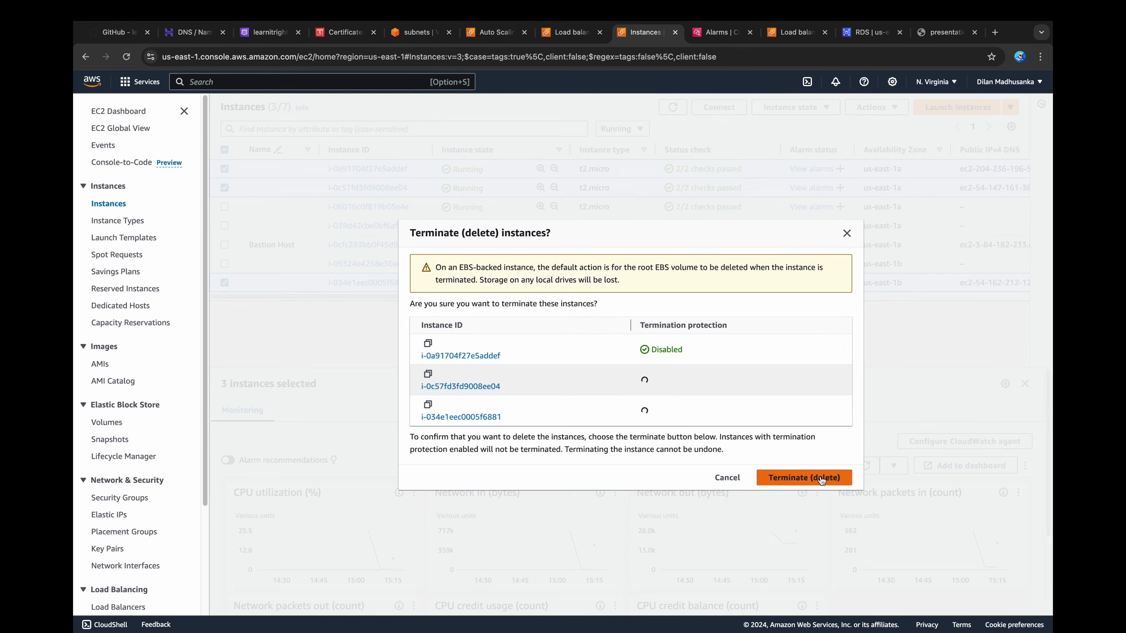
pyautogui.click(820, 479)
pyautogui.click(1016, 106)
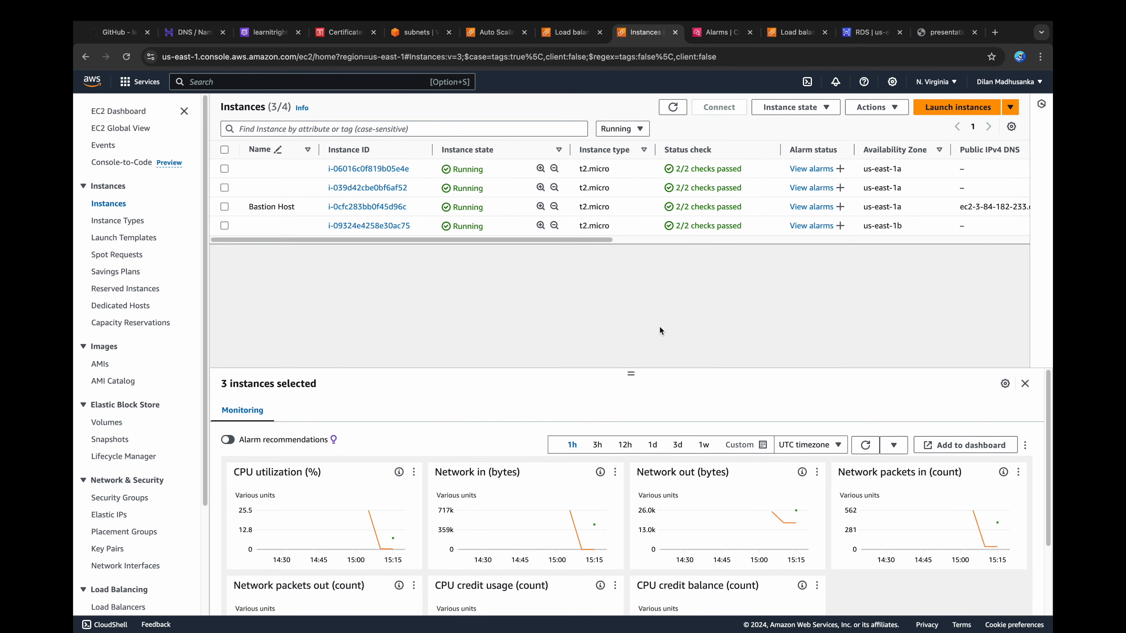
# Step: Refresh the instance list and check the replacement presentation-tier instances and their status checks
pyautogui.click(674, 108)
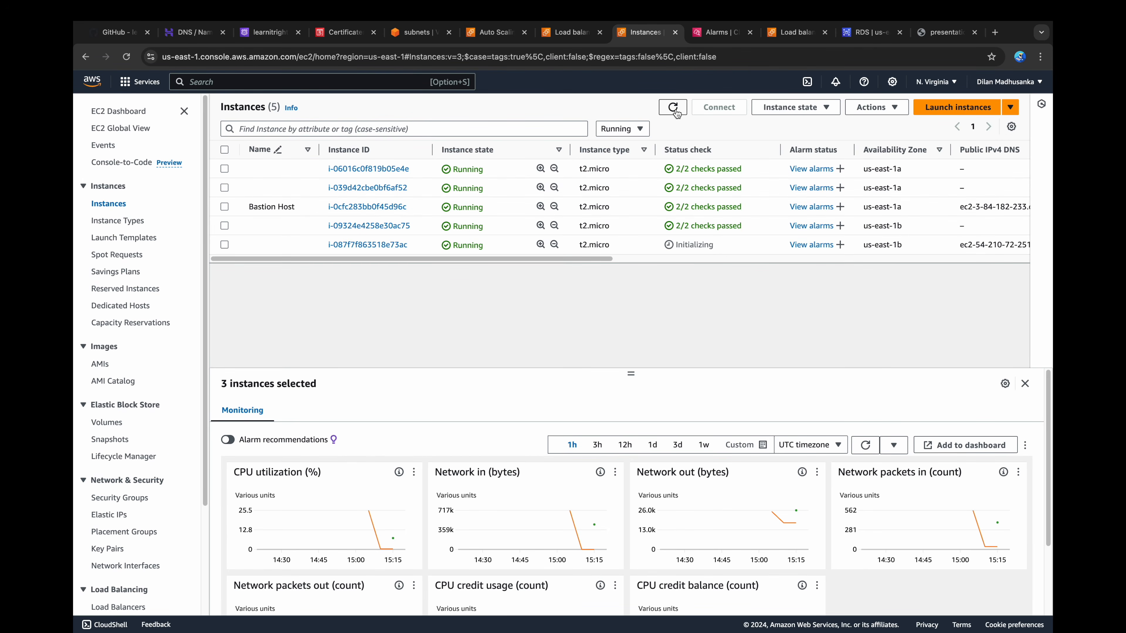
pyautogui.click(224, 245)
pyautogui.click(673, 108)
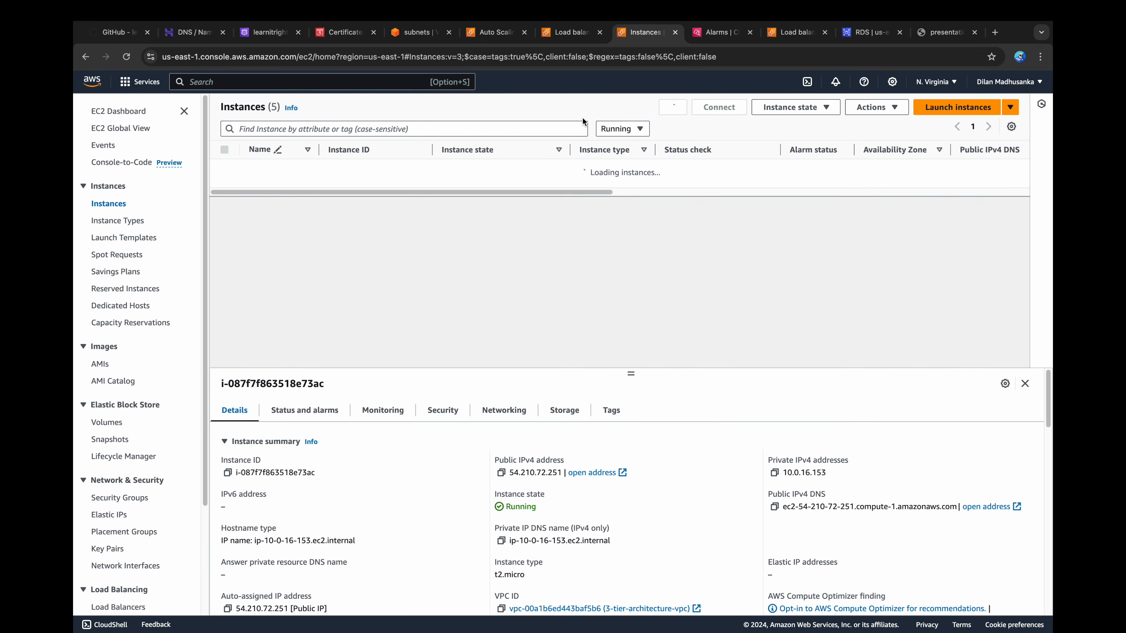
pyautogui.click(224, 207)
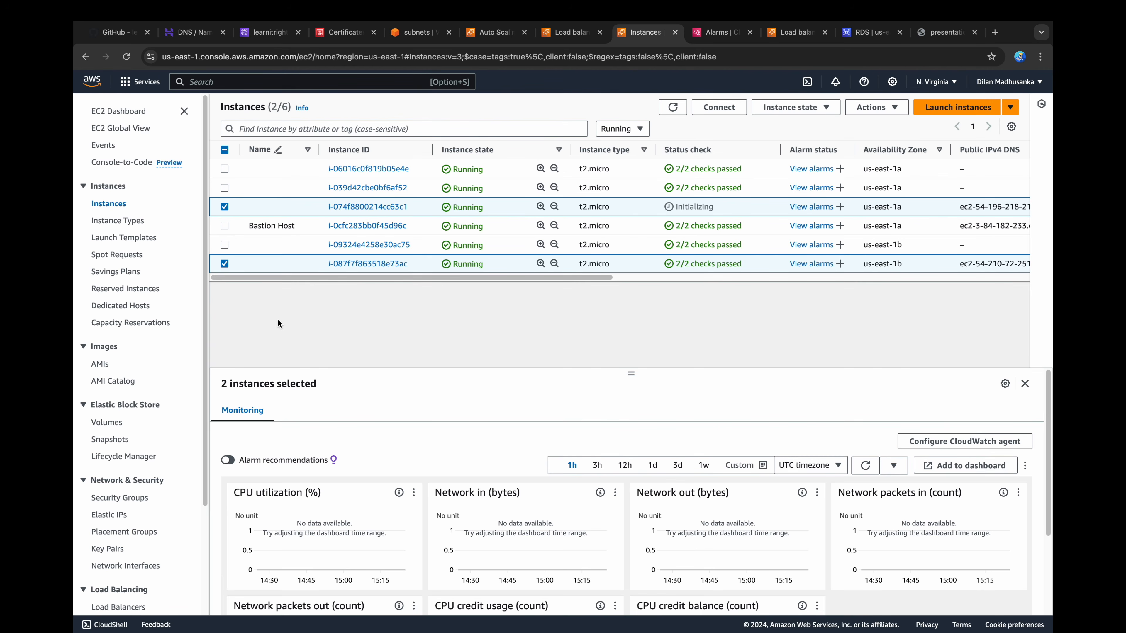
# Step: Reload the presentation-tier load balancer page and view the application's dashboard and book list
pyautogui.click(939, 33)
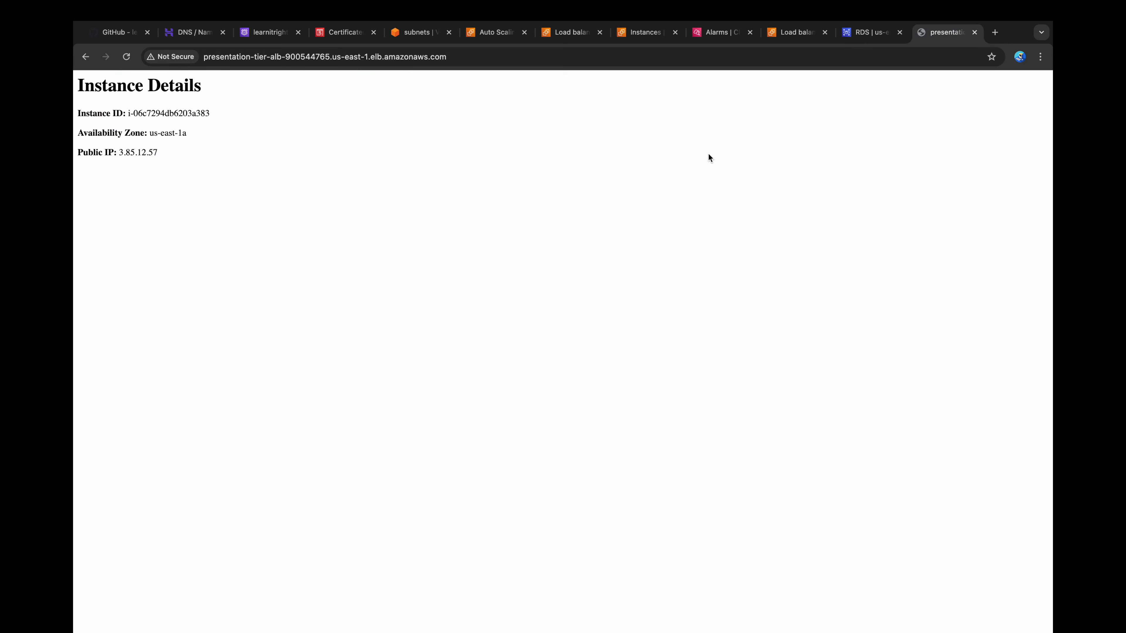
pyautogui.click(126, 57)
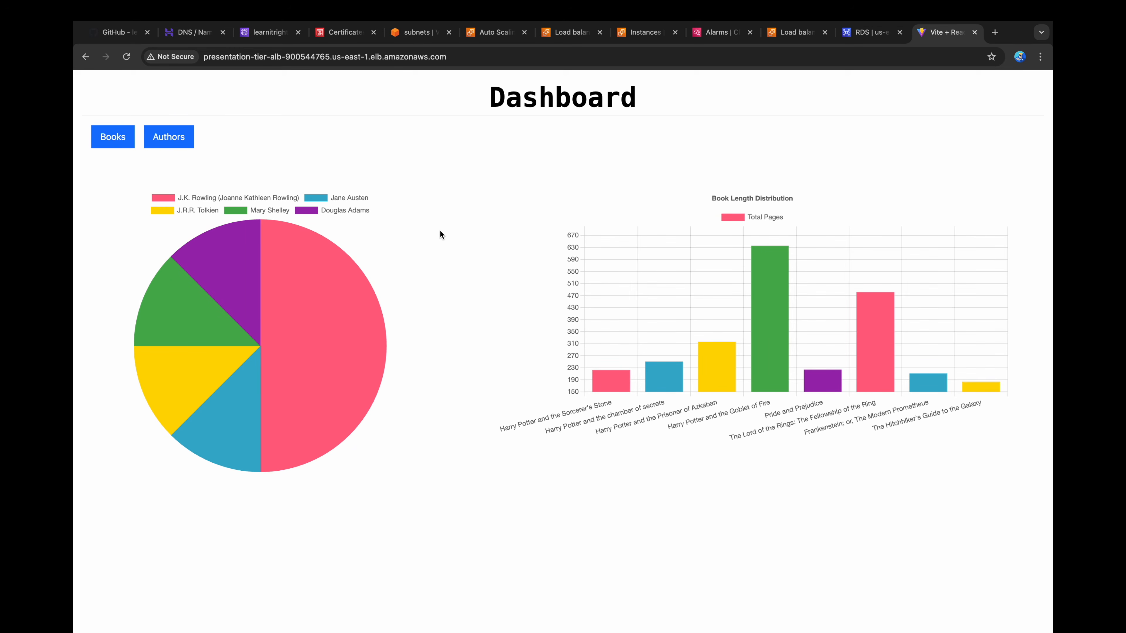
pyautogui.click(123, 138)
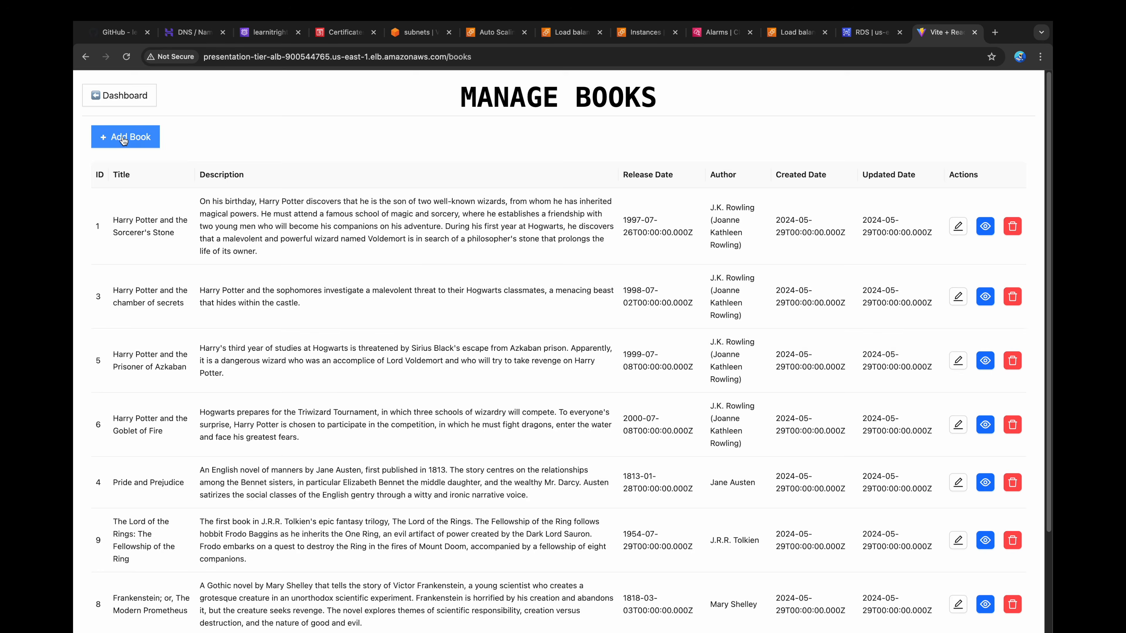
# Step: Add "Test Book" with release date 14/08/2024, description "Test Book Description", 223 pages and author J.K. Rowling
pyautogui.click(124, 137)
pyautogui.write('Test Book')
pyautogui.click(749, 233)
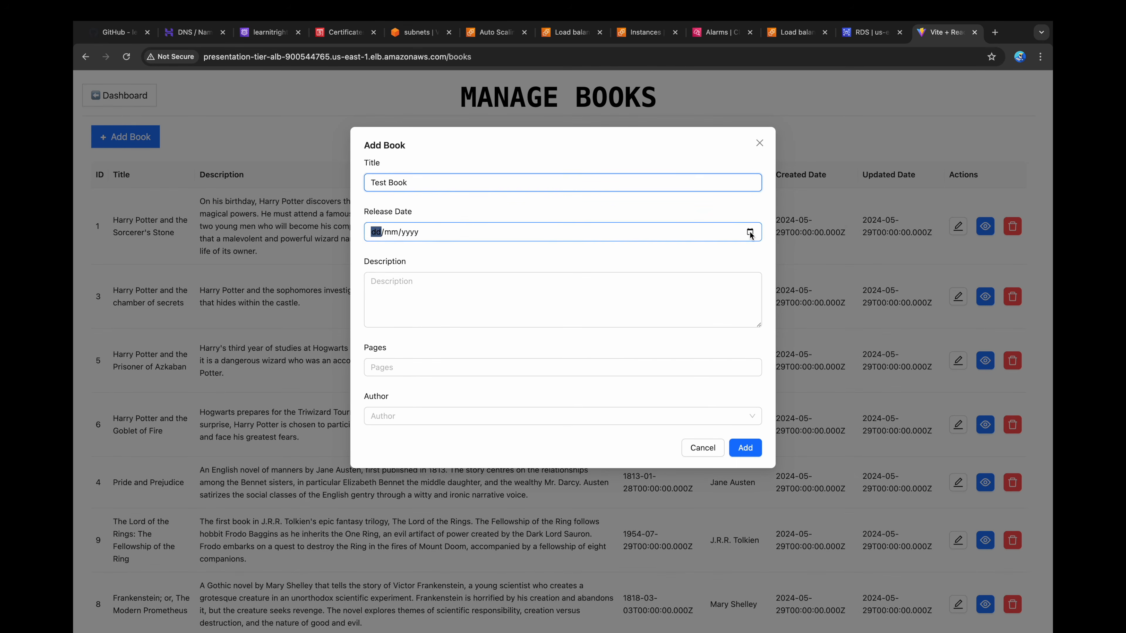
pyautogui.click(427, 322)
pyautogui.click(428, 308)
pyautogui.write('Test Book Description')
pyautogui.press('Tab')
pyautogui.write('223')
pyautogui.click(429, 416)
pyautogui.press('Return')
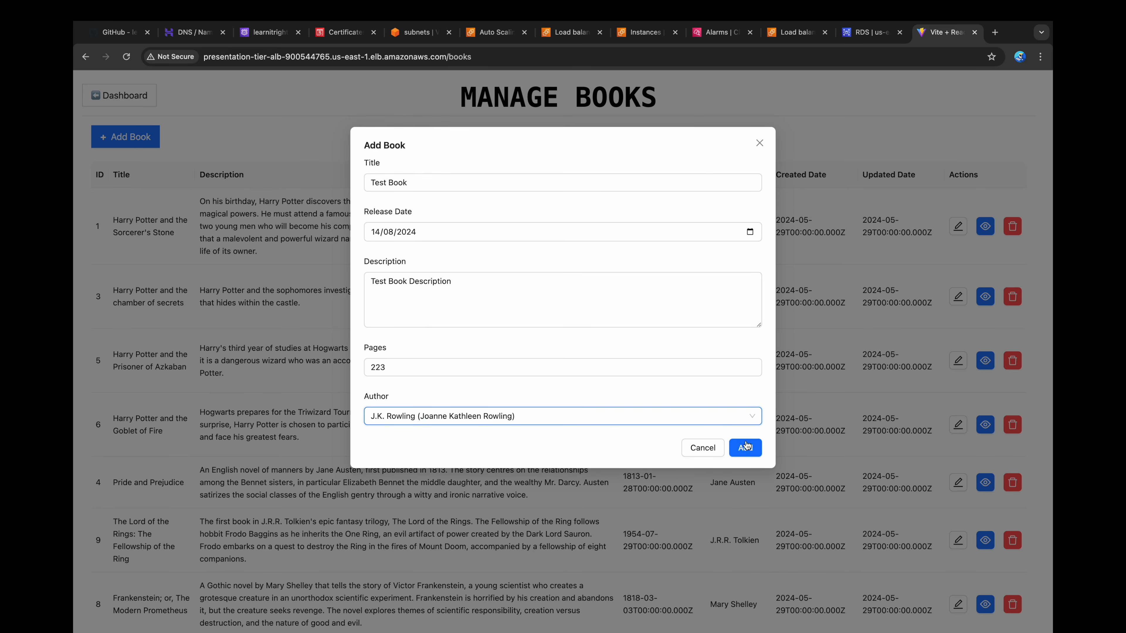
pyautogui.click(747, 447)
# Step: Update the test book to title "Test Book Updated", description "Test Book Description Updated" and release date 14/08/2024
pyautogui.click(958, 489)
pyautogui.click(500, 308)
pyautogui.write('Updated')
pyautogui.click(432, 183)
pyautogui.write('Updated')
pyautogui.click(424, 232)
pyautogui.click(423, 320)
pyautogui.click(745, 448)
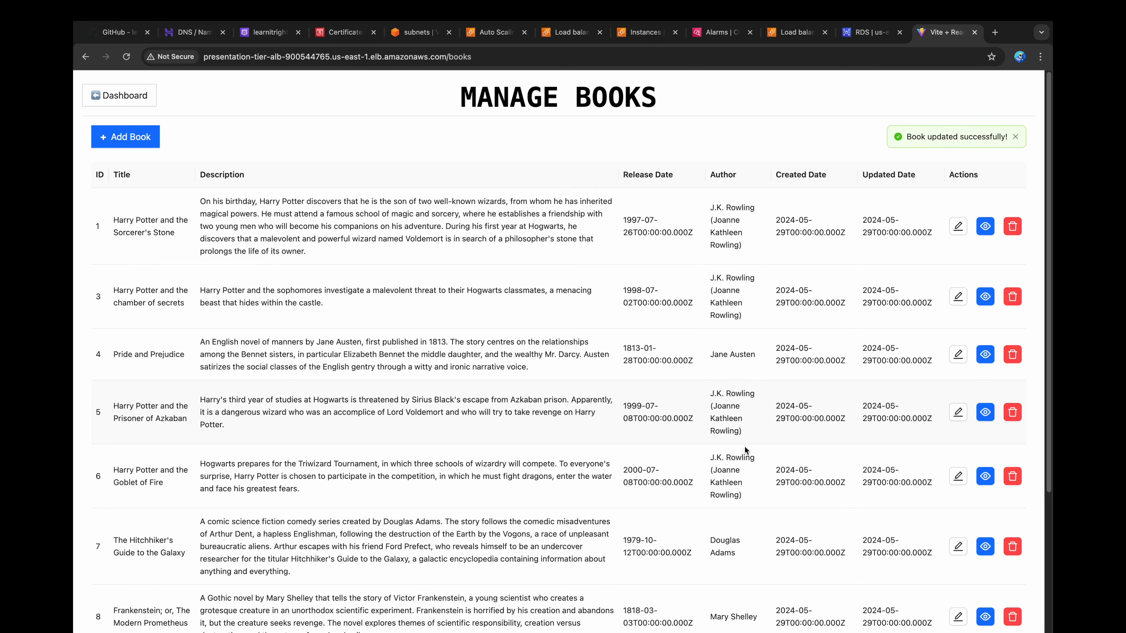
# Step: Delete the book "Test Book Updated" from the book list and confirm the deletion
pyautogui.scroll(-3, 745, 447)
pyautogui.click(1013, 559)
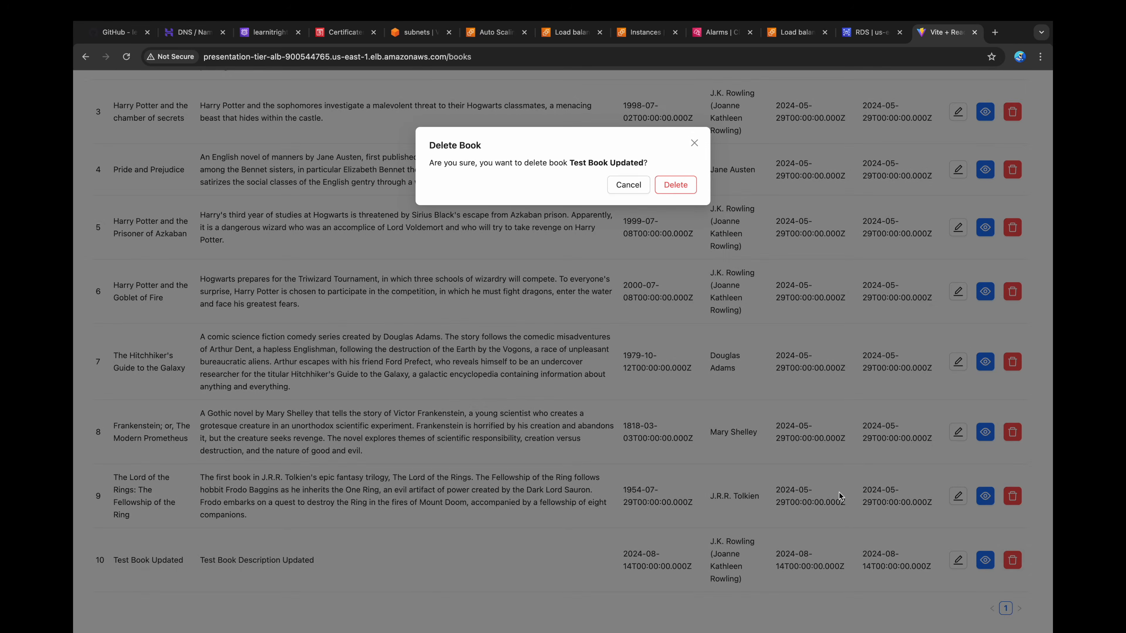
pyautogui.click(675, 183)
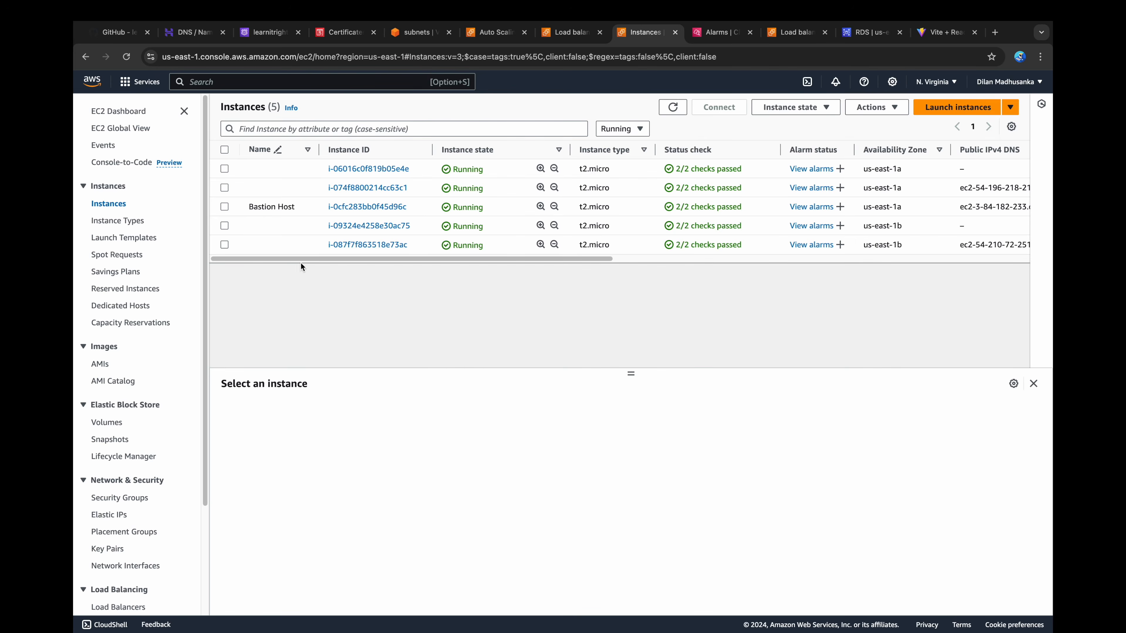
pyautogui.click(224, 225)
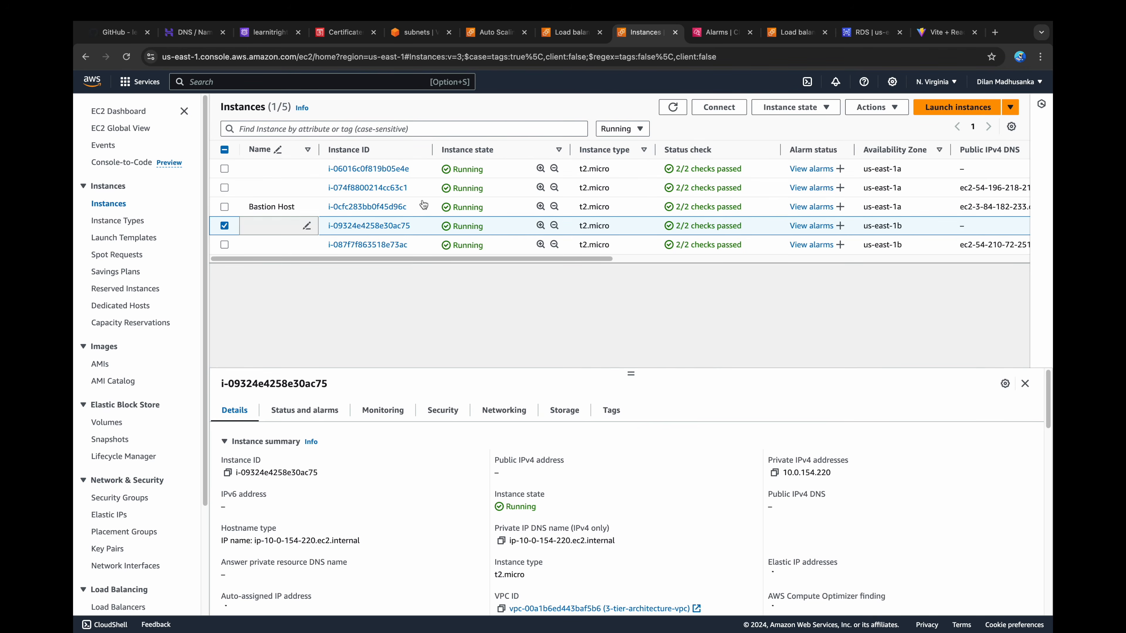
pyautogui.keyDown('super'); pyautogui.click(722, 109); pyautogui.keyUp('super')
pyautogui.click(670, 34)
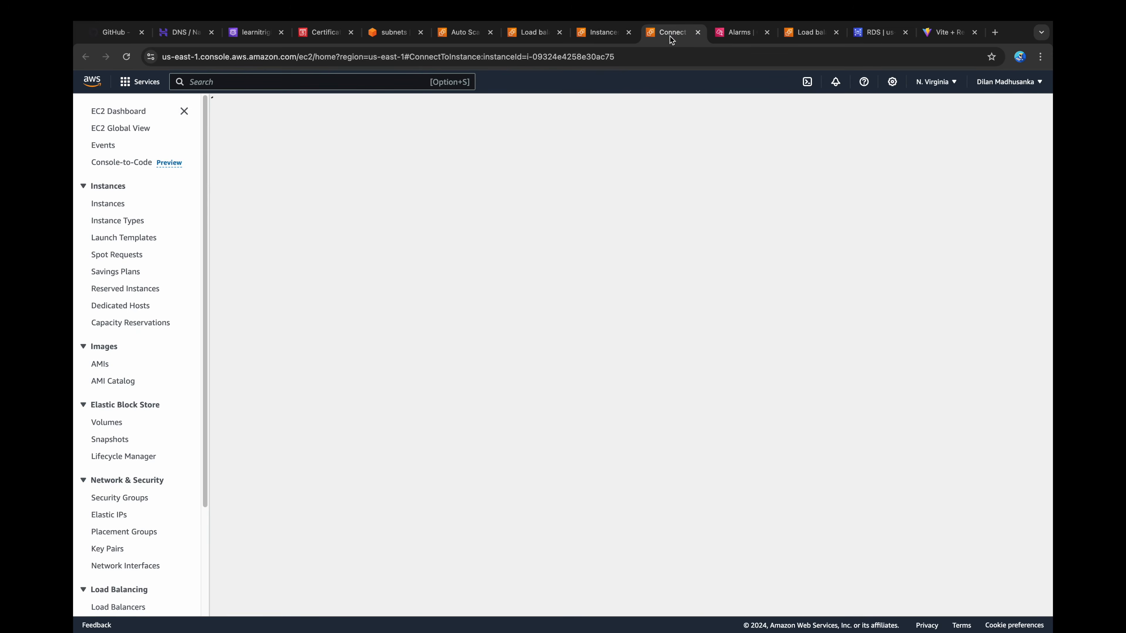
pyautogui.moveTo(258, 376); pyautogui.dragTo(326, 377)
pyautogui.moveTo(326, 377); pyautogui.dragTo(359, 378)
pyautogui.press('super+c')
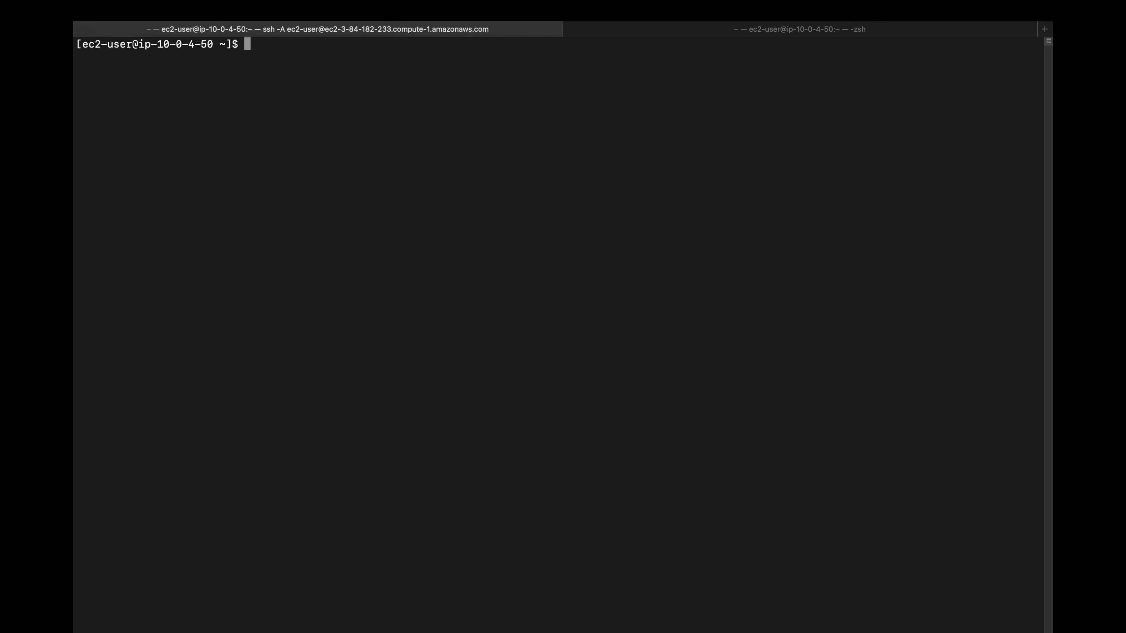
pyautogui.write('ssh')
pyautogui.press('super+v')
pyautogui.press('Return')
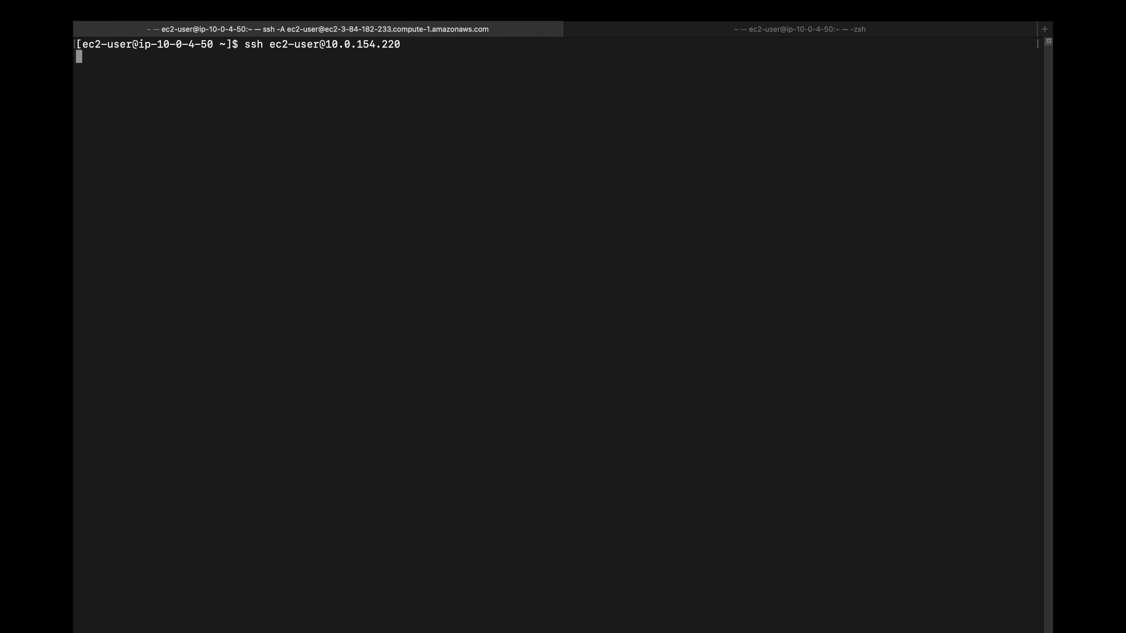
# Step: Change to the react-node-mysql-app/backend/logs directory, listing the contents of each folder along the way
pyautogui.write('ls')
pyautogui.press('Return')
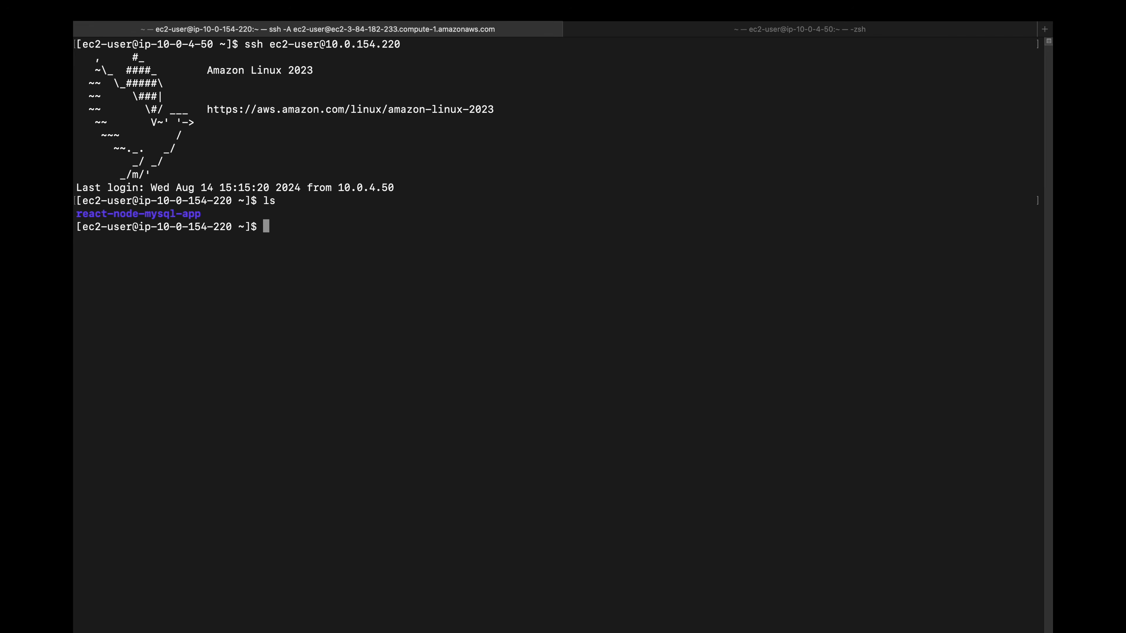
pyautogui.write('cd re')
pyautogui.press('Tab')
pyautogui.write('b')
pyautogui.press('Tab')
pyautogui.press('Return')
pyautogui.write('ls')
pyautogui.press('Return')
pyautogui.write('cd logs/')
pyautogui.press('Return')
pyautogui.write('ls')
pyautogui.press('Return')
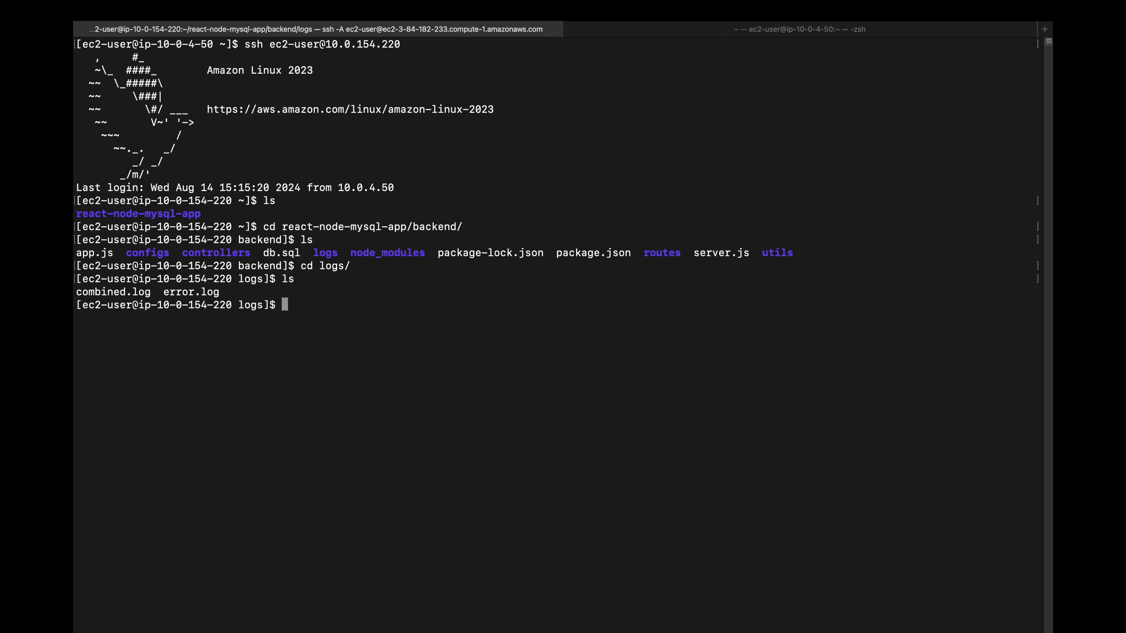
# Step: Open combined.log in vi, review the database connection, author and book operation entries, and quit the editor
pyautogui.write('vi co')
pyautogui.press('Tab')
pyautogui.press('Return')
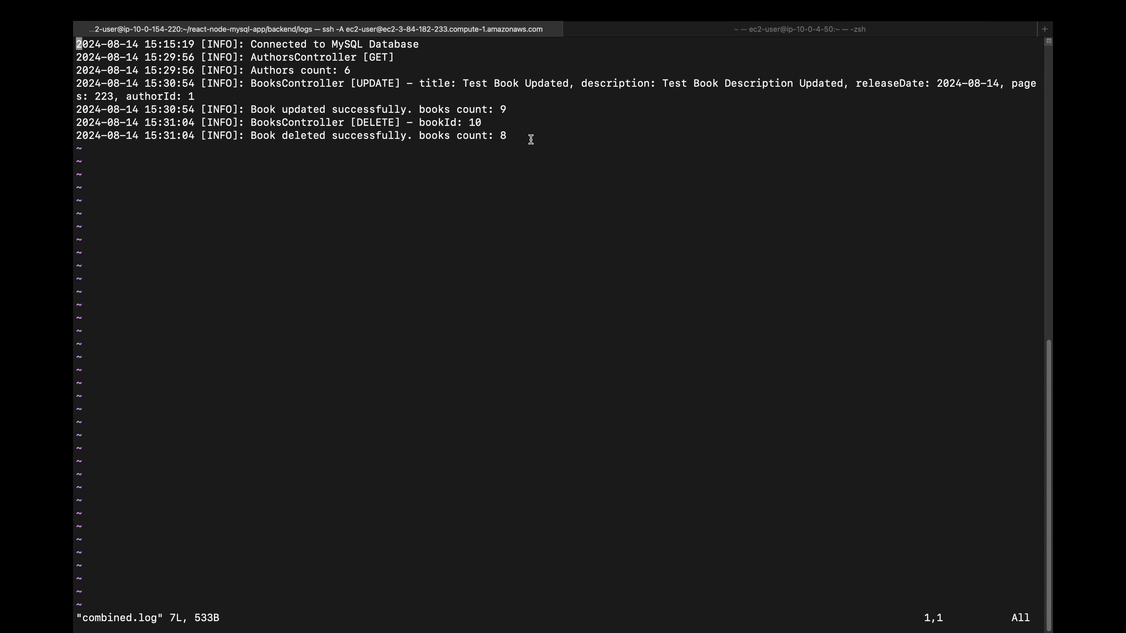
pyautogui.moveTo(530, 138); pyautogui.dragTo(88, 53)
pyautogui.click(259, 206)
pyautogui.write(':q')
pyautogui.press('Return')
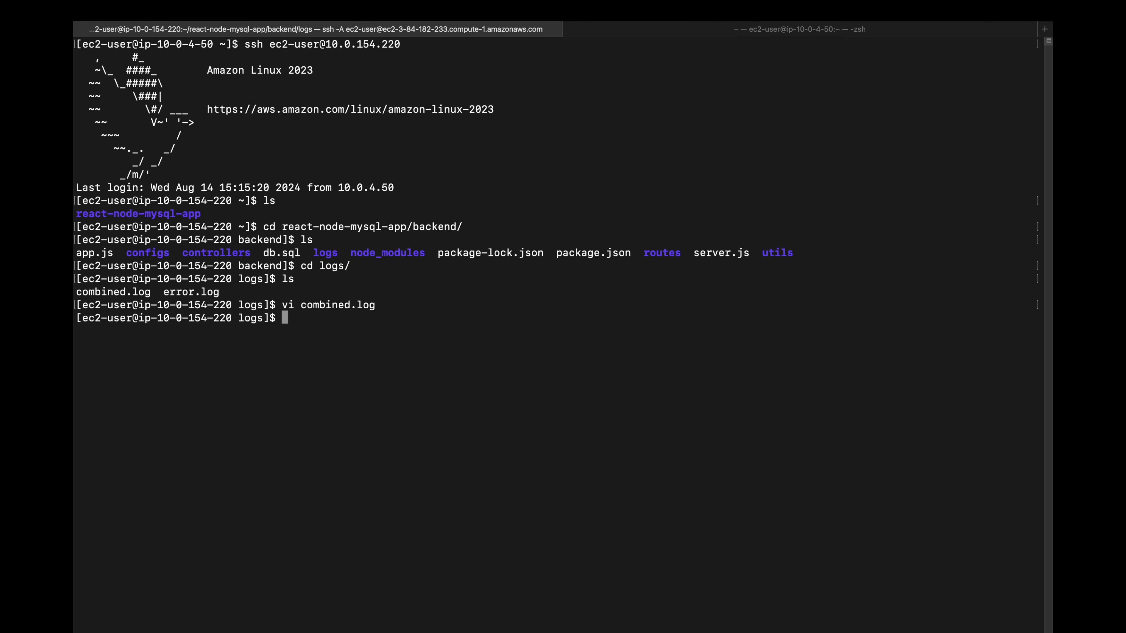
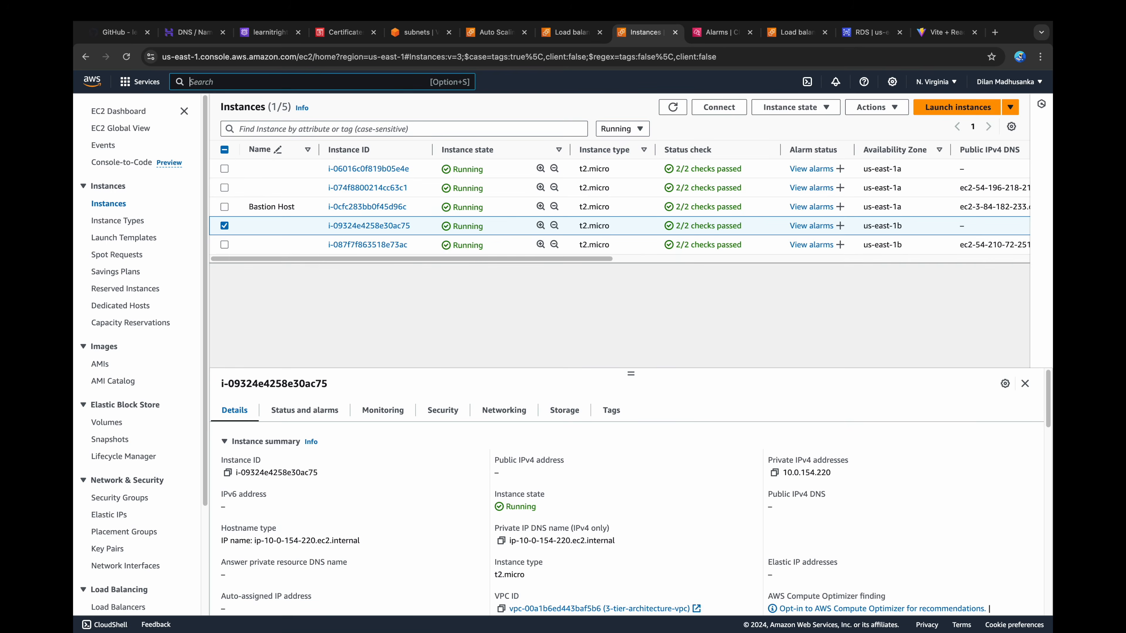
# Step: Start a new IAM role with AWS service as the trusted entity type and EC2 as the use case
pyautogui.write('IAM')
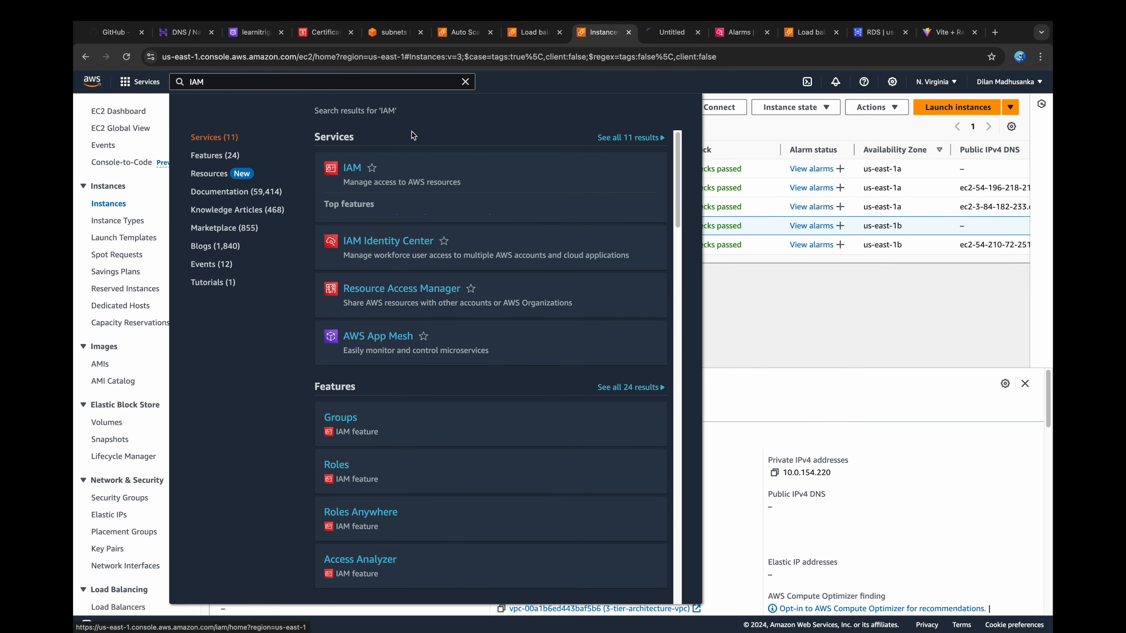
pyautogui.keyDown('super'); pyautogui.click(352, 168); pyautogui.keyUp('super')
pyautogui.click(660, 34)
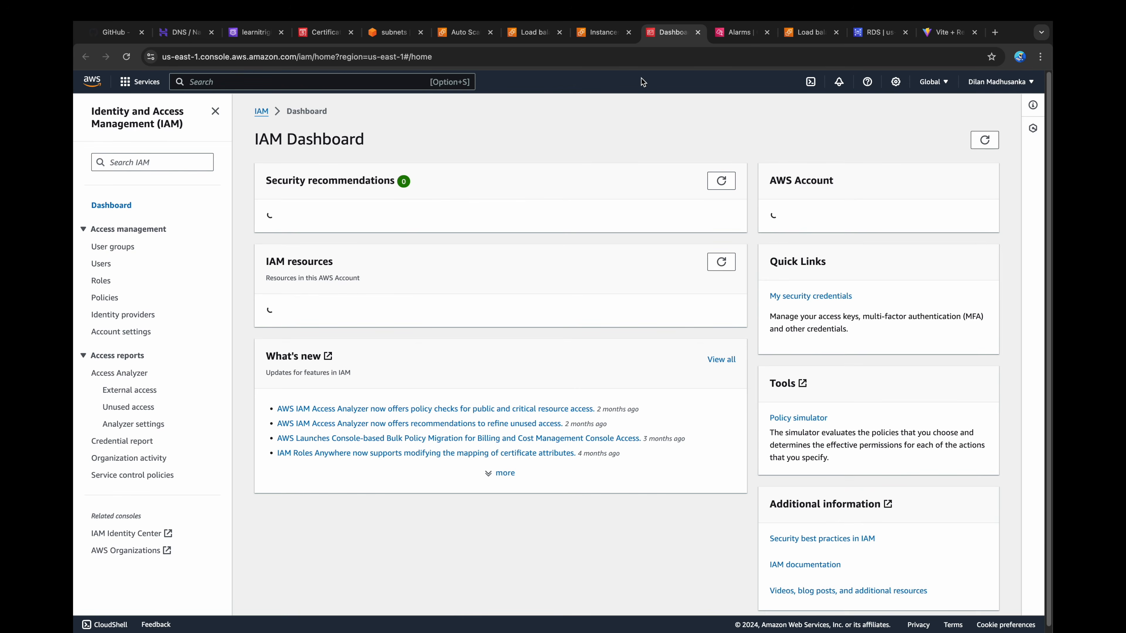
pyautogui.click(100, 281)
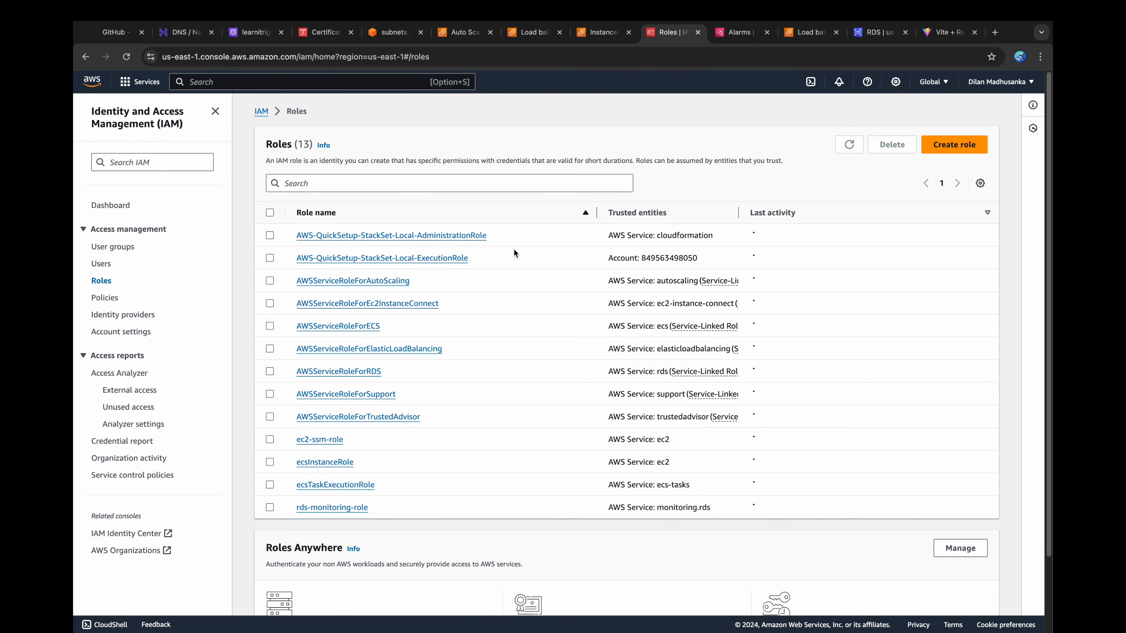
pyautogui.click(931, 153)
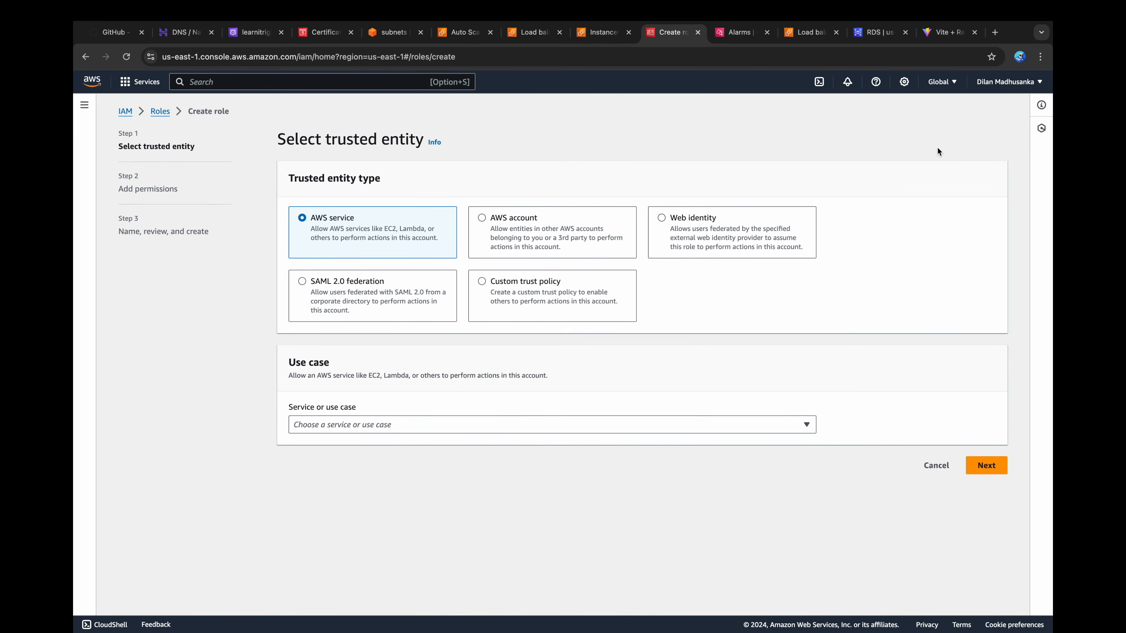
pyautogui.click(381, 424)
pyautogui.click(337, 139)
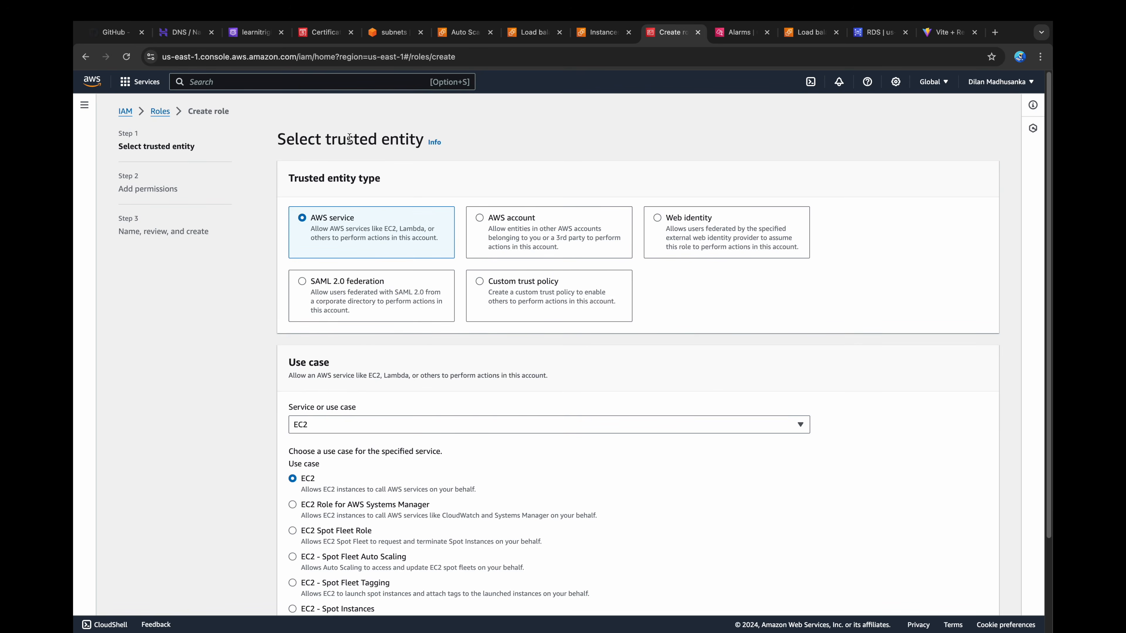
pyautogui.scroll(-3, 251, 437)
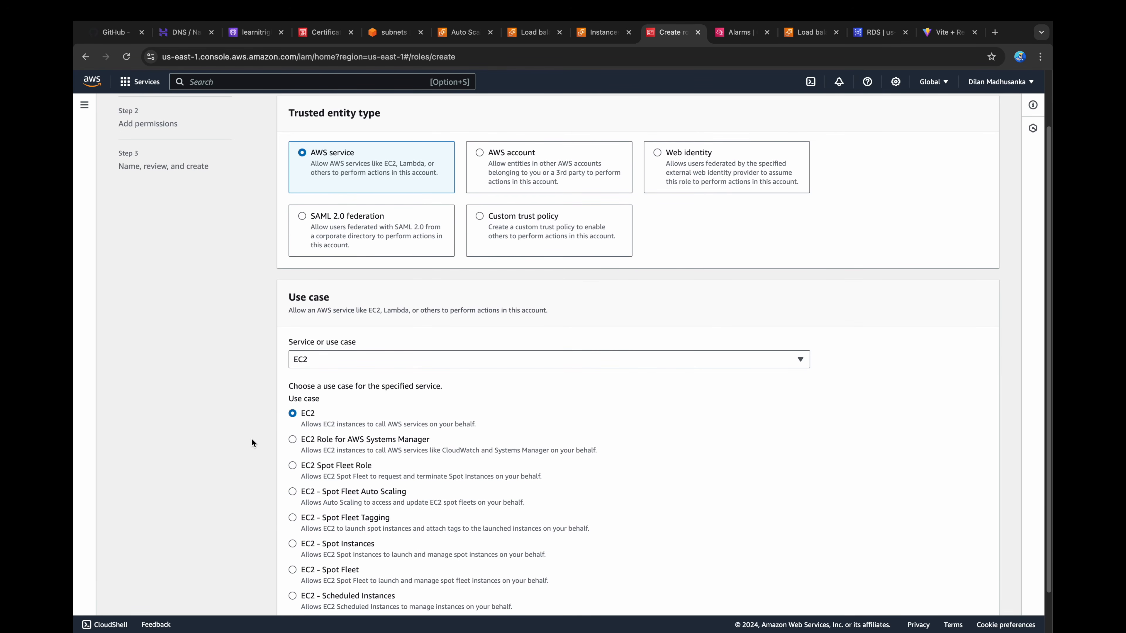
pyautogui.scroll(-3, 251, 437)
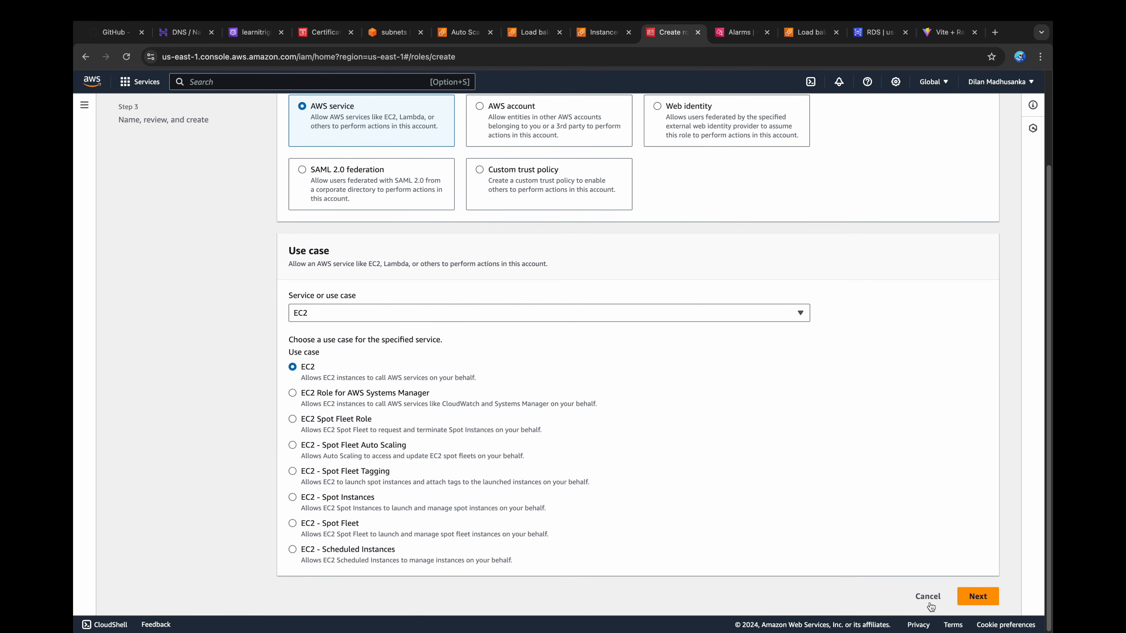
pyautogui.click(978, 599)
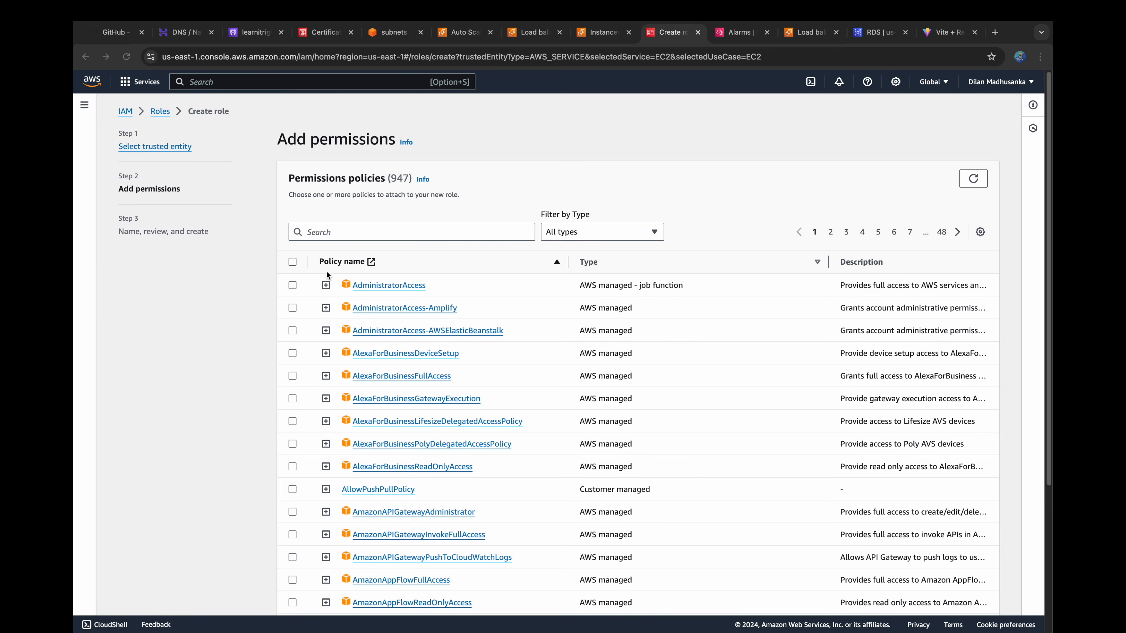
# Step: Select the CloudWatchLogsFullAccess and CloudWatchAgentServerPolicy permissions policies for the new role
pyautogui.click(338, 232)
pyautogui.write('CloudWatchLogsFullAccess')
pyautogui.click(293, 285)
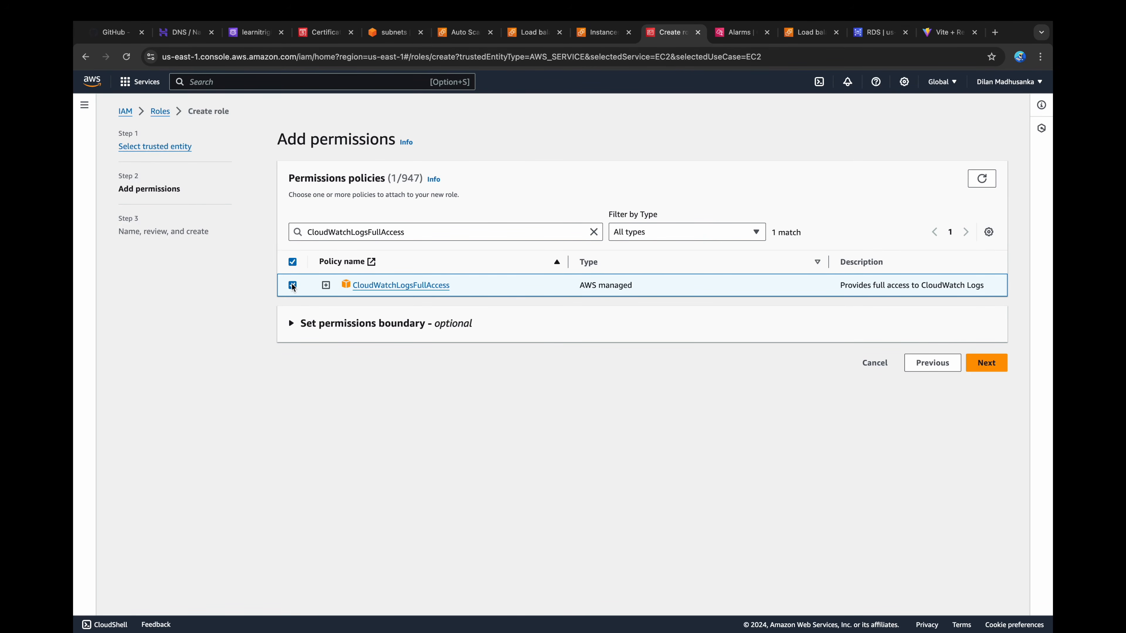
pyautogui.click(594, 232)
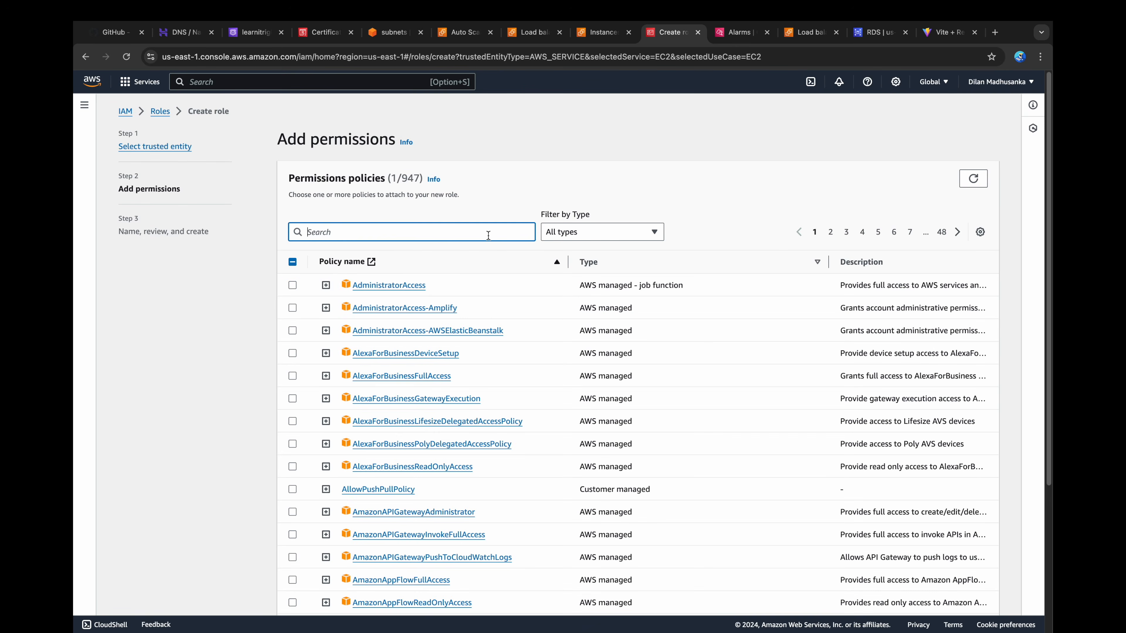
pyautogui.write('CloudWatchAgentServerPolicy')
pyautogui.click(293, 286)
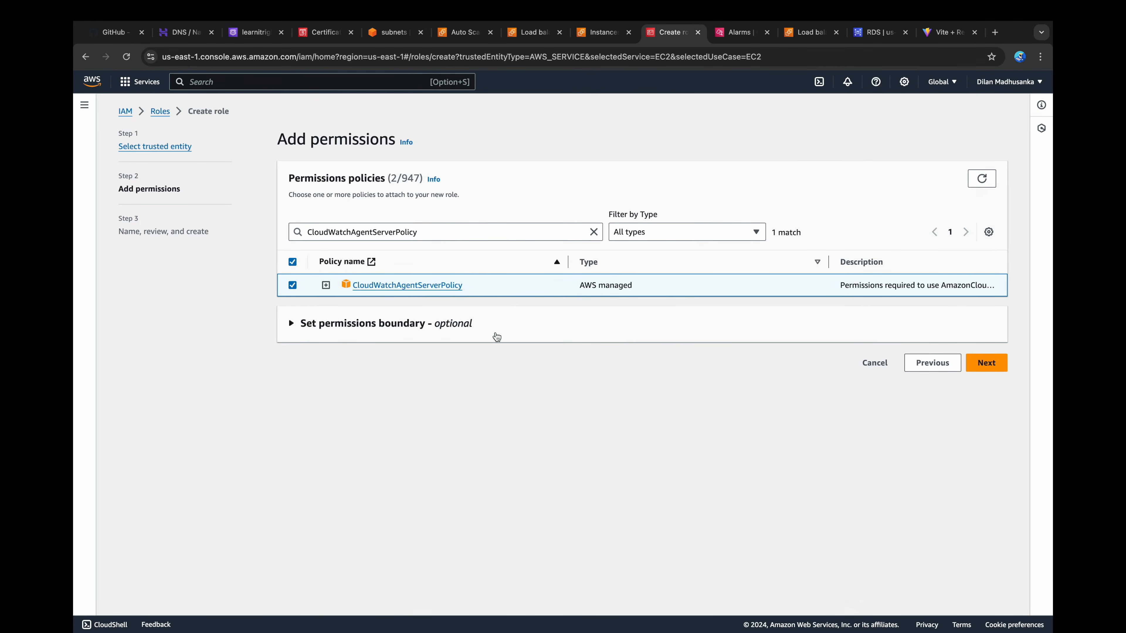
# Step: Name the role EC2InstanceRole, create it, and select it in the roles list
pyautogui.click(985, 364)
pyautogui.click(307, 241)
pyautogui.write('EC2InstanceRole')
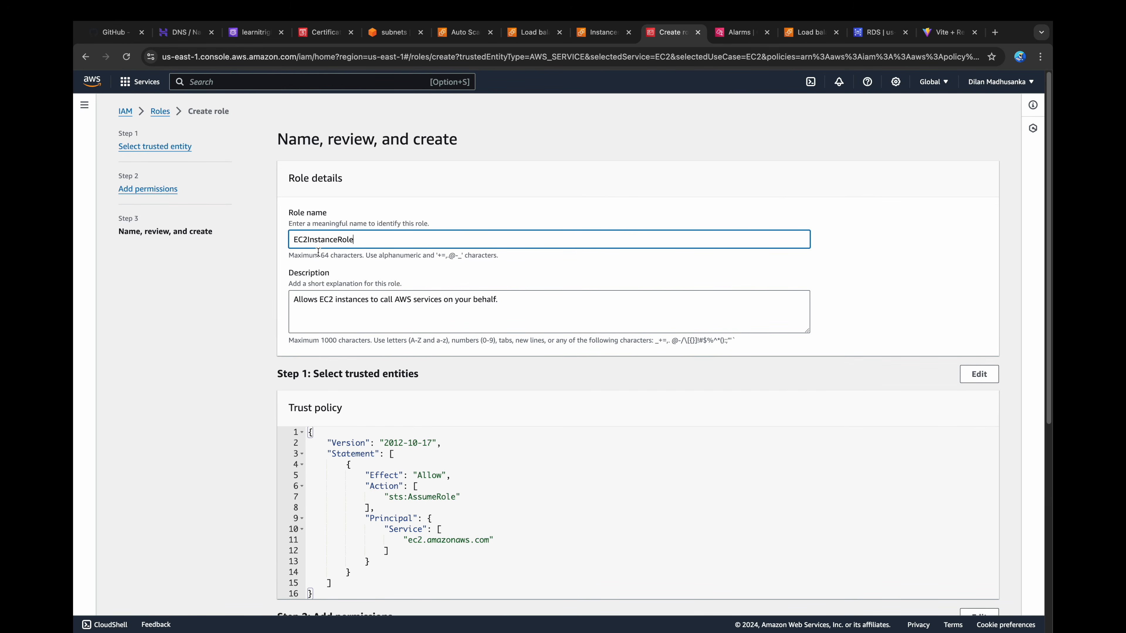
pyautogui.scroll(-6, 368, 318)
pyautogui.scroll(-1, 368, 318)
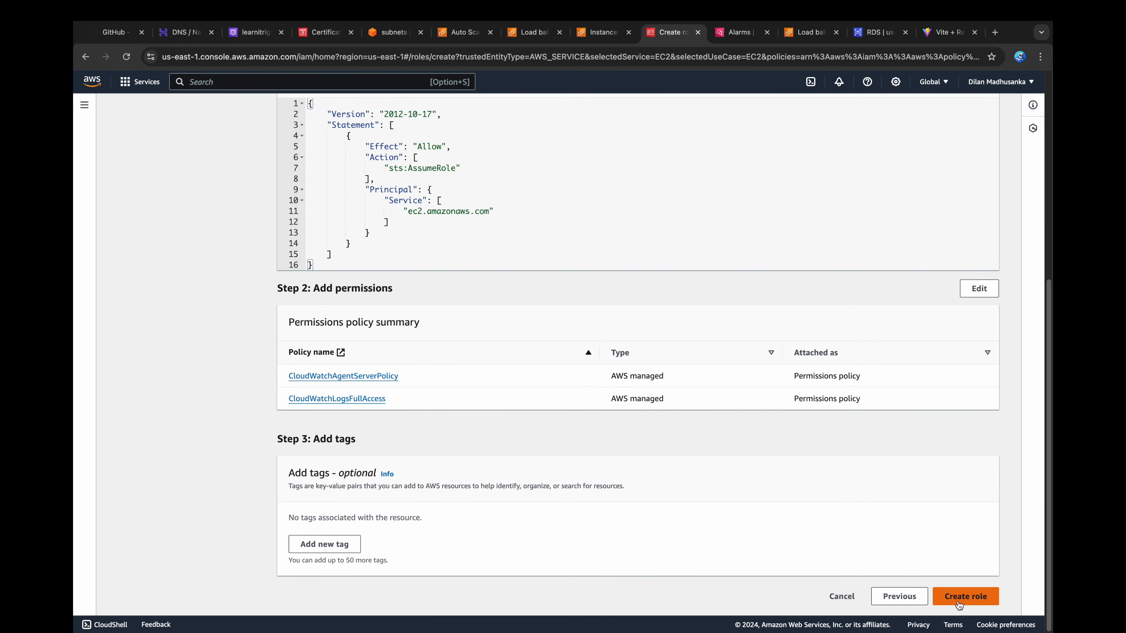
pyautogui.click(949, 593)
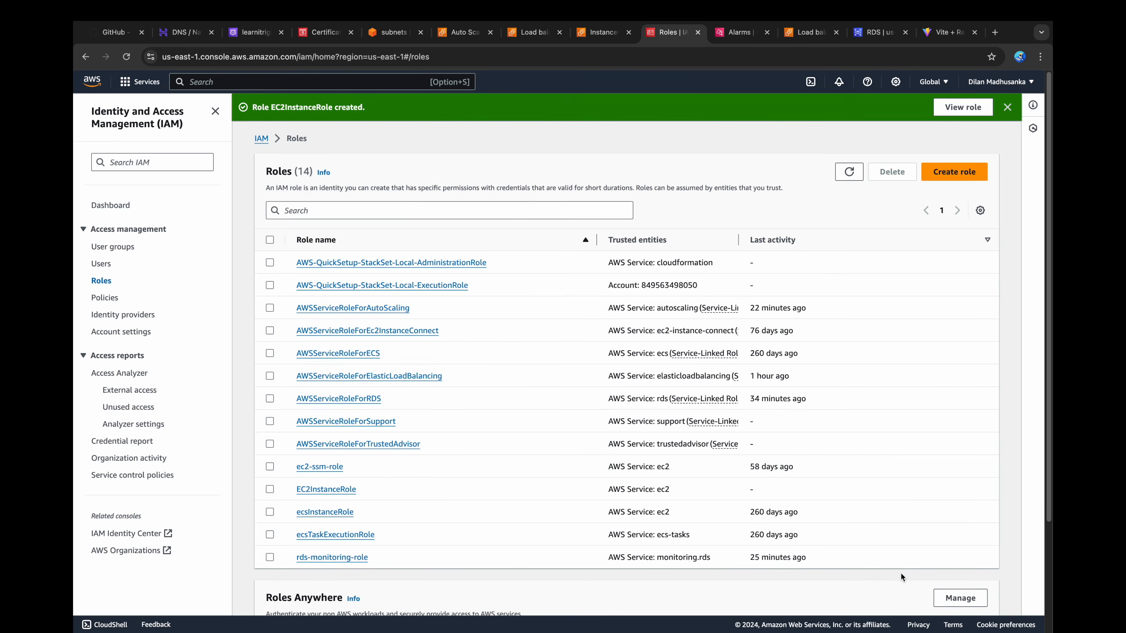
pyautogui.click(269, 489)
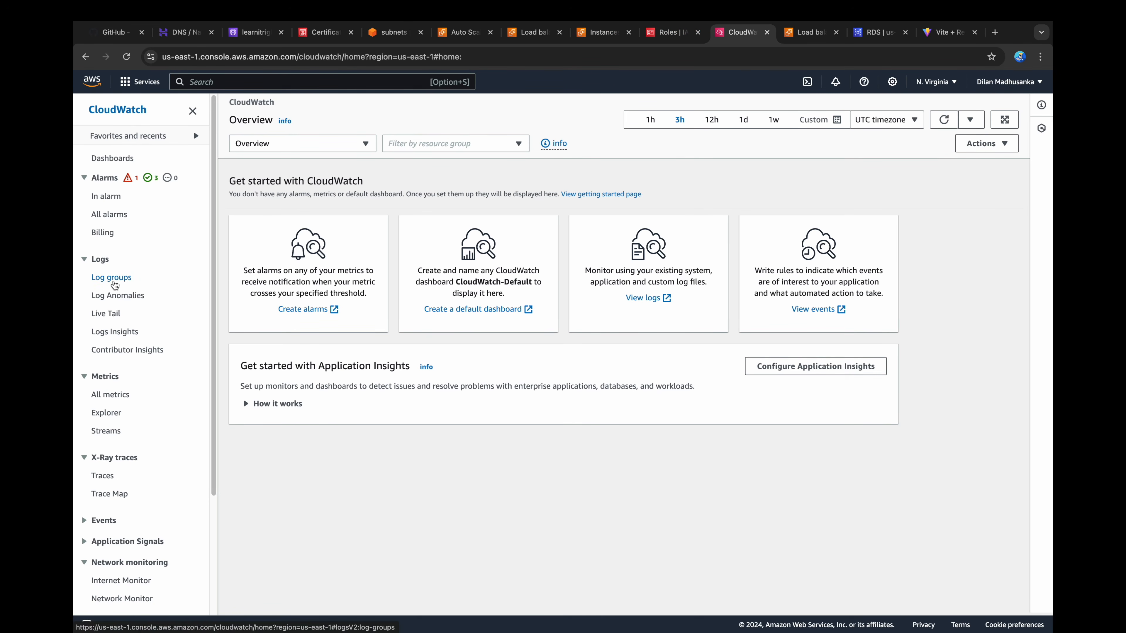
# Step: Create a CloudWatch log group named backend-node-app-logs, keeping the Never expire retention and Standard log class
pyautogui.click(112, 278)
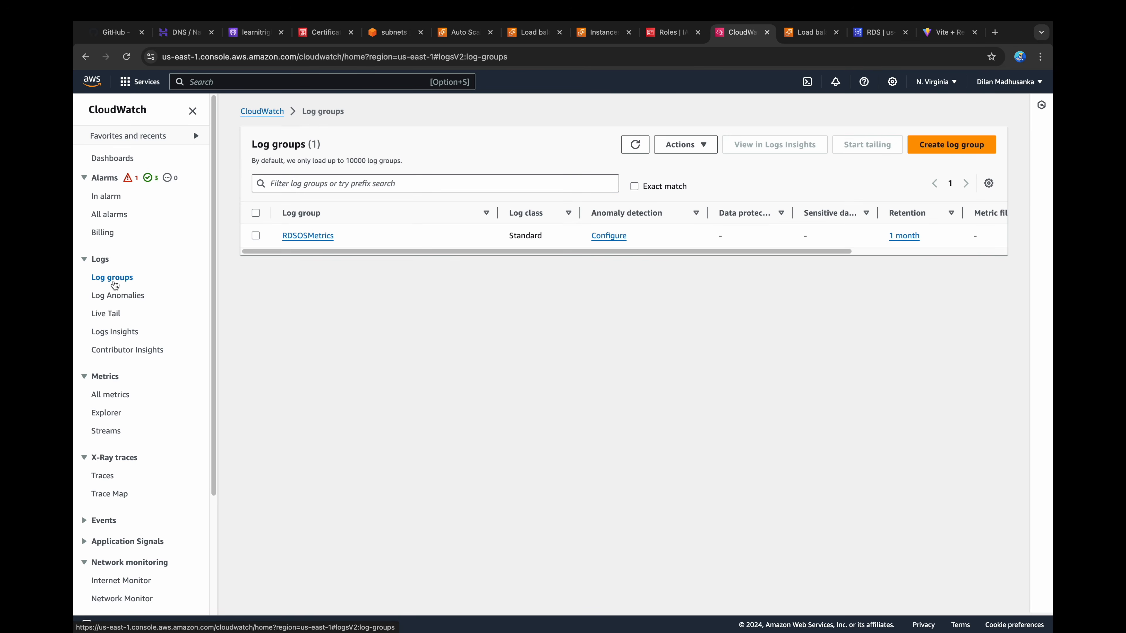
pyautogui.click(930, 145)
pyautogui.click(470, 286)
pyautogui.write('backend-node-app-logs')
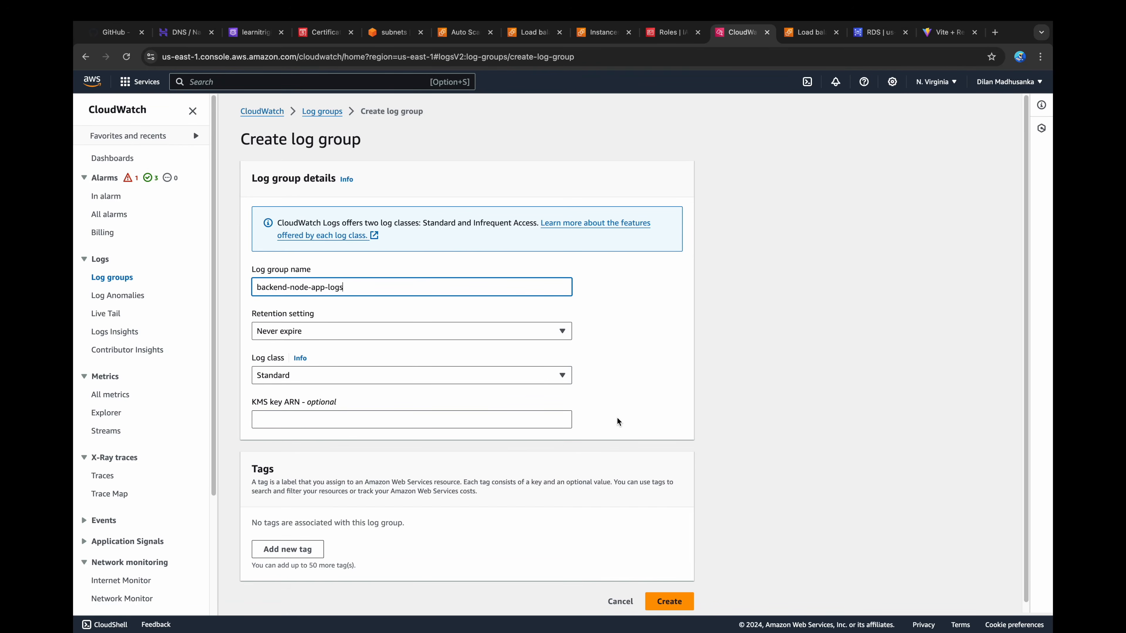
pyautogui.scroll(-1, 616, 418)
pyautogui.click(668, 592)
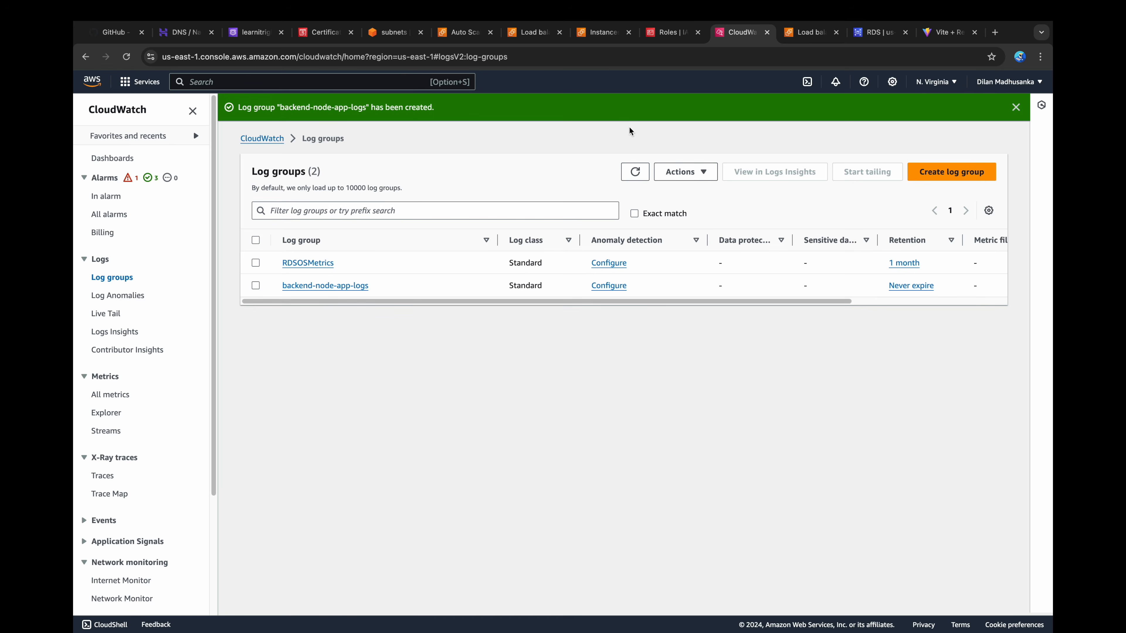
# Step: Start a new version of the application-tier-lt launch template with the description "version 2"
pyautogui.click(539, 42)
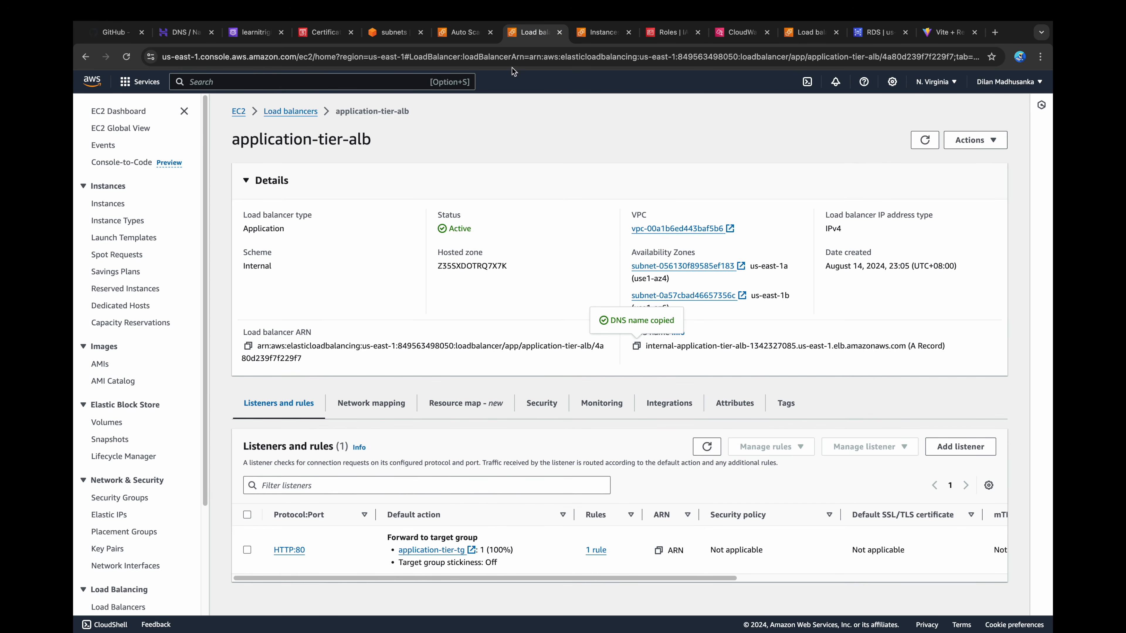
pyautogui.click(114, 239)
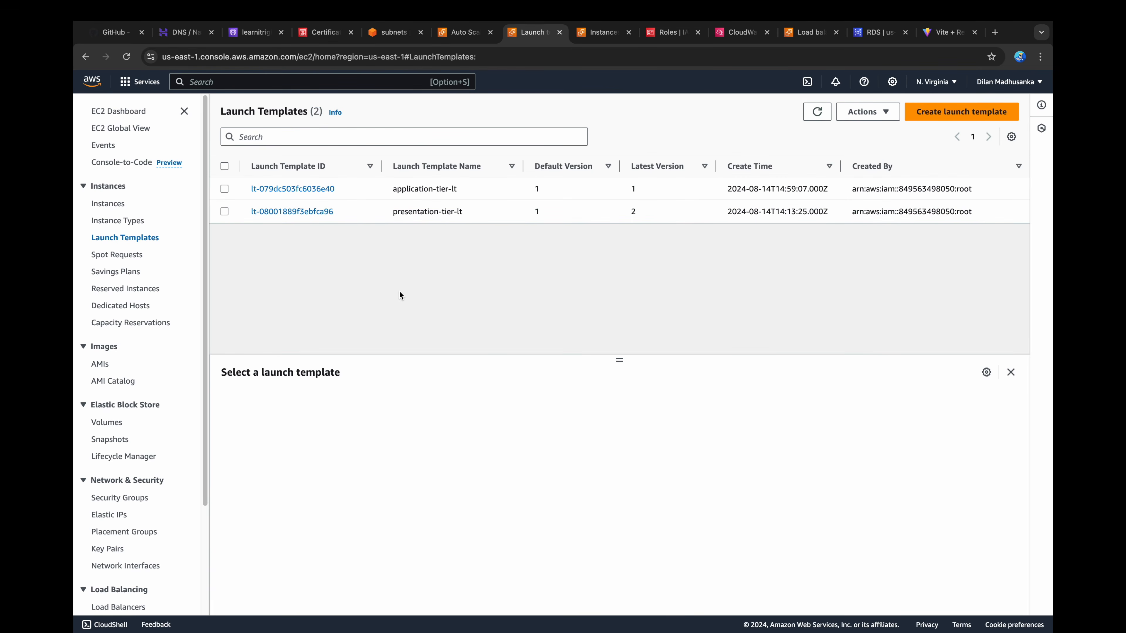
pyautogui.click(230, 190)
pyautogui.click(867, 113)
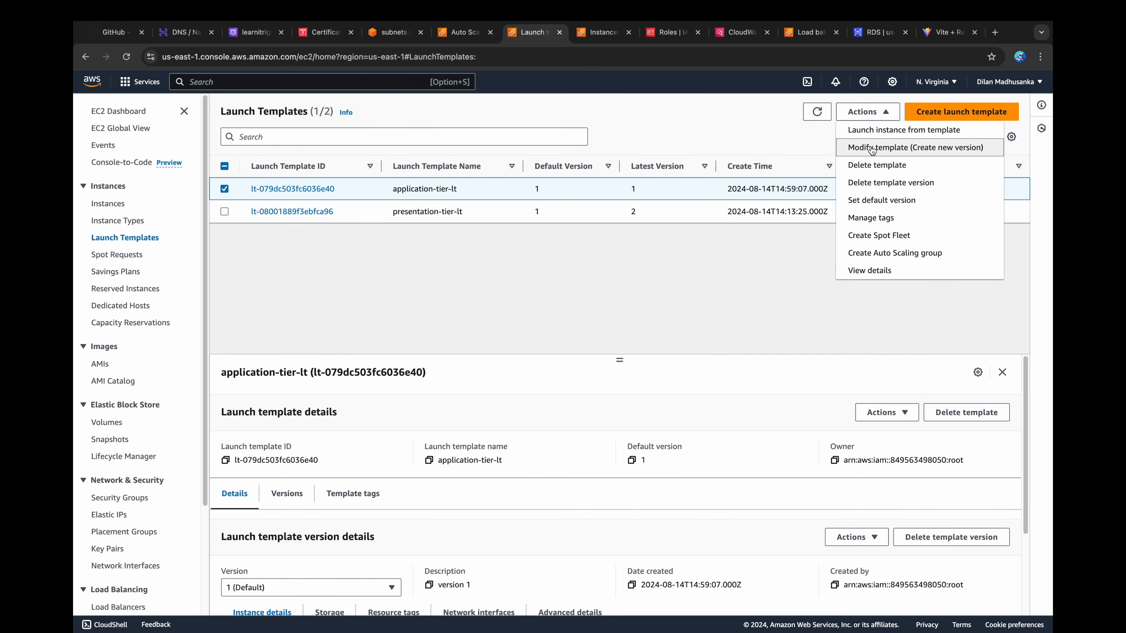
pyautogui.click(871, 148)
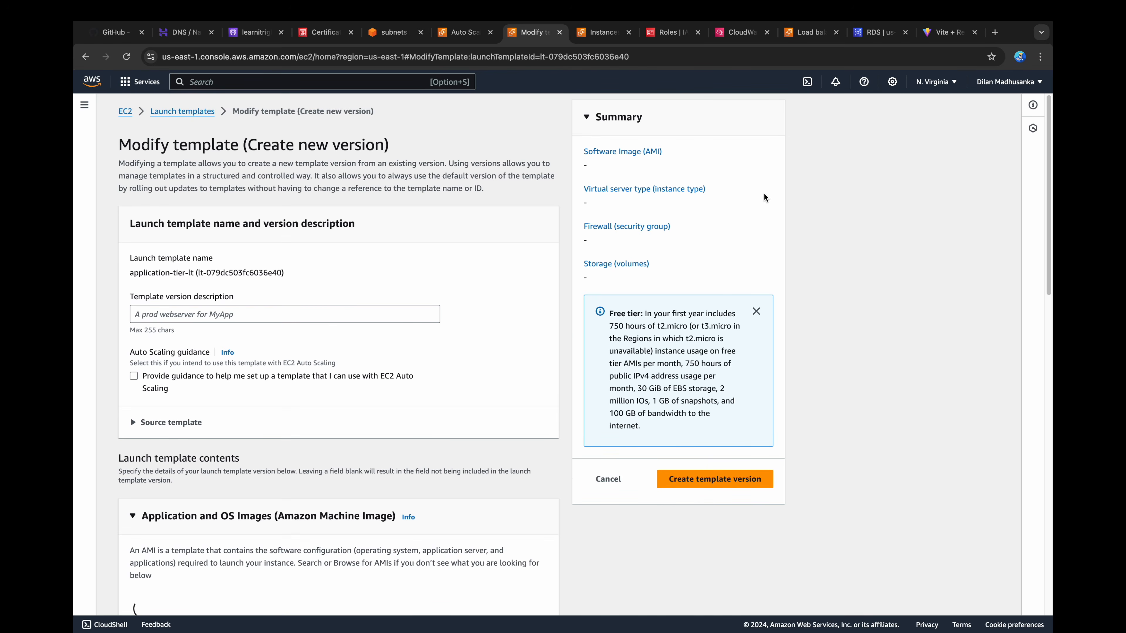
pyautogui.click(432, 314)
pyautogui.write('ve')
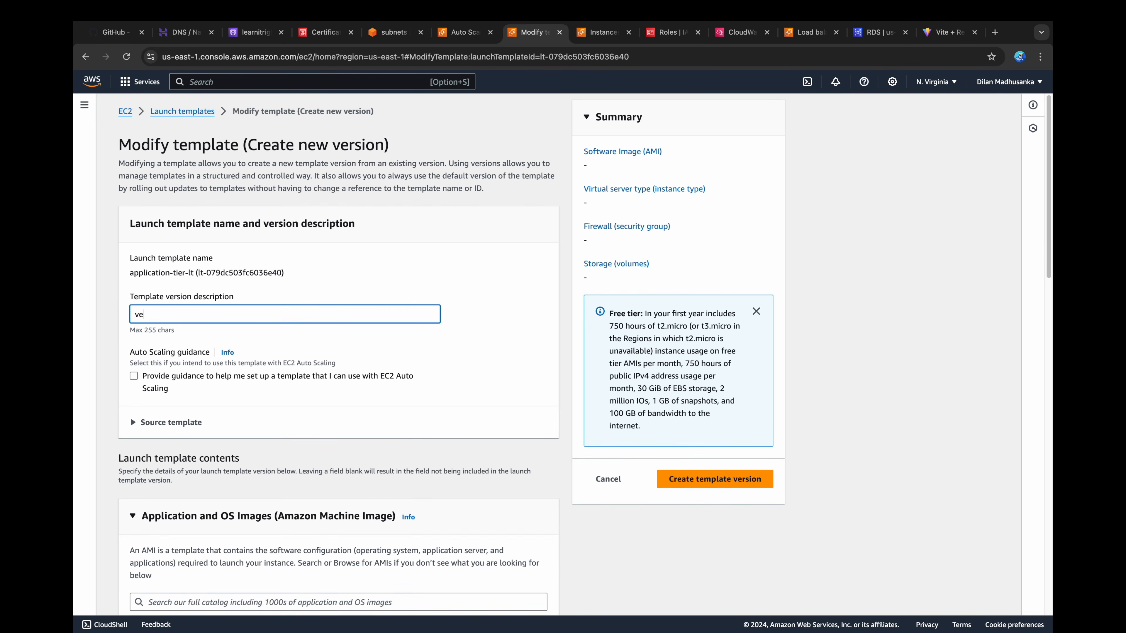
pyautogui.write('rsion 2')
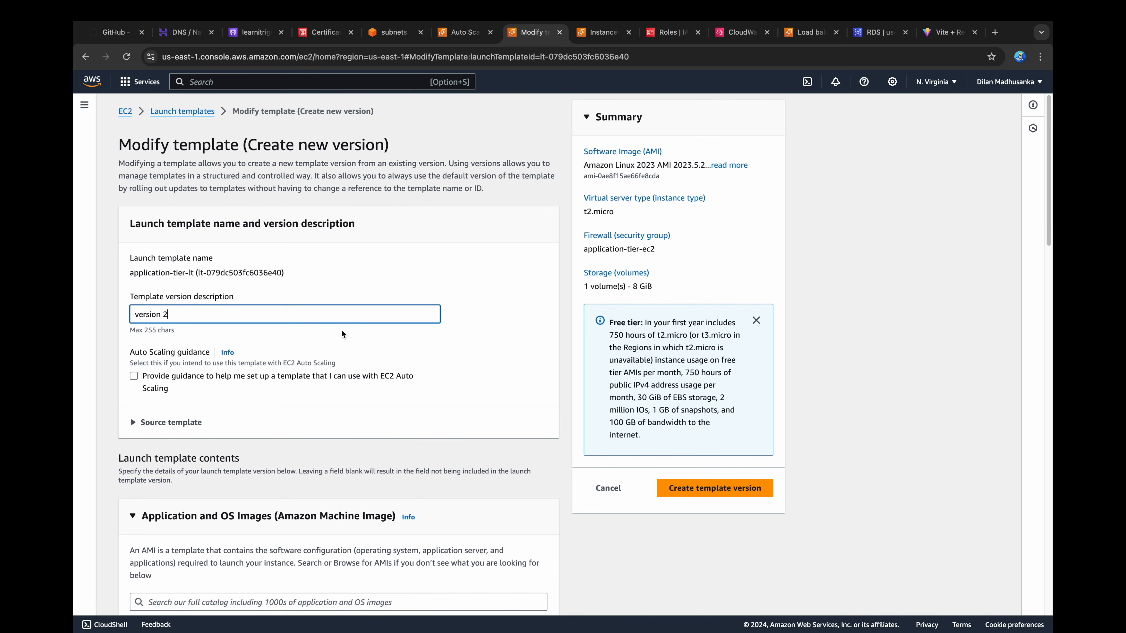
# Step: Set the IAM instance profile to EC2InstanceRole in the template's advanced details
pyautogui.scroll(-12, 341, 330)
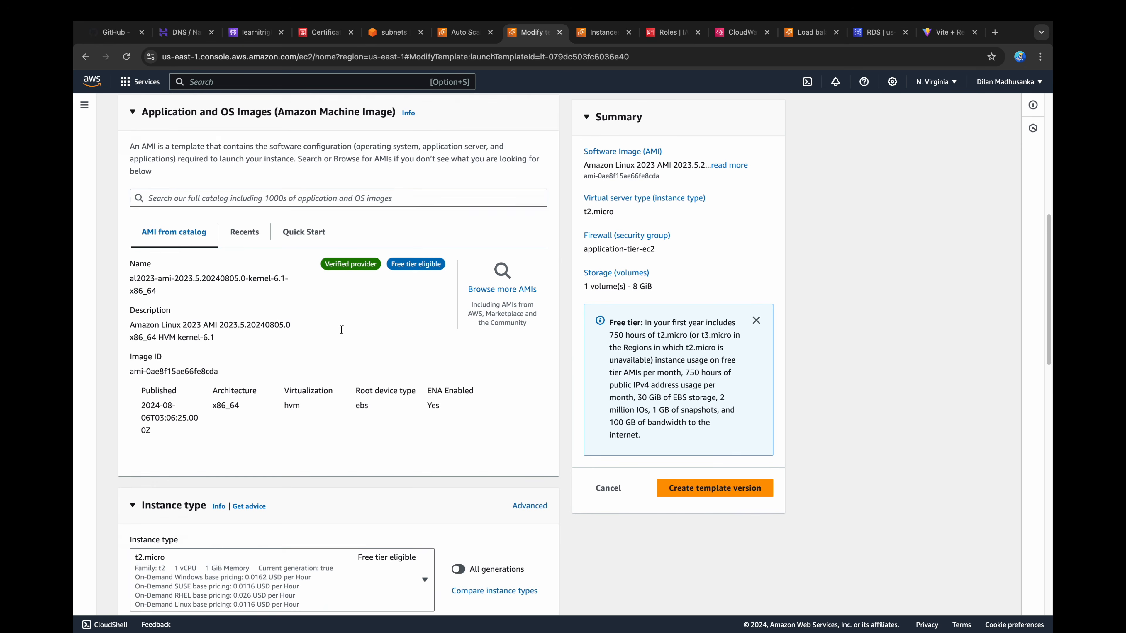
pyautogui.scroll(-15, 341, 331)
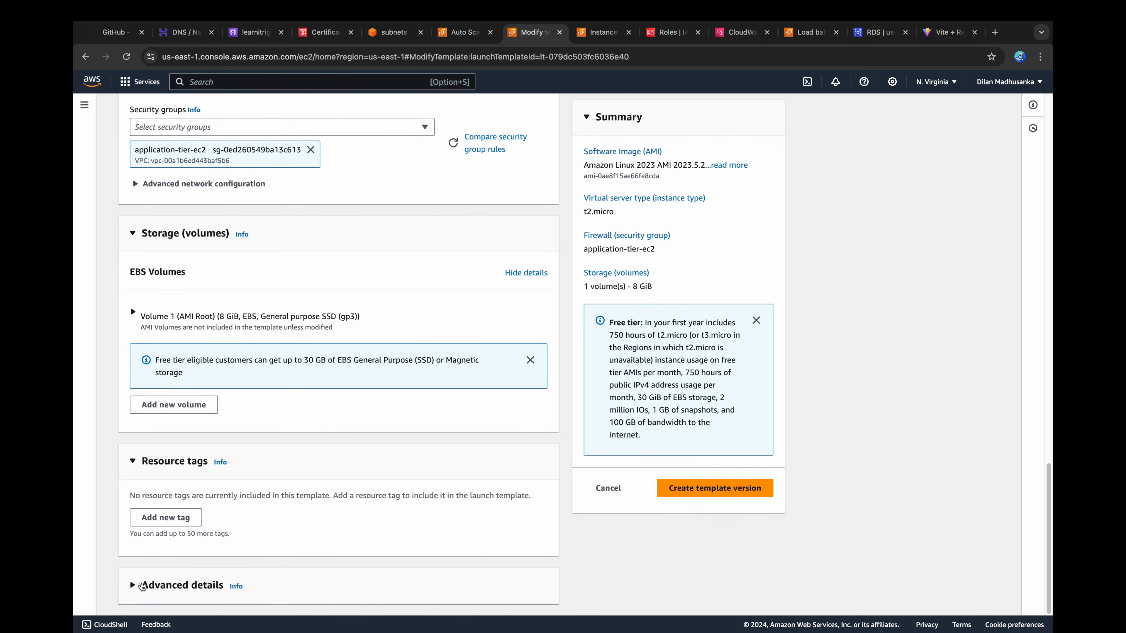
pyautogui.click(142, 585)
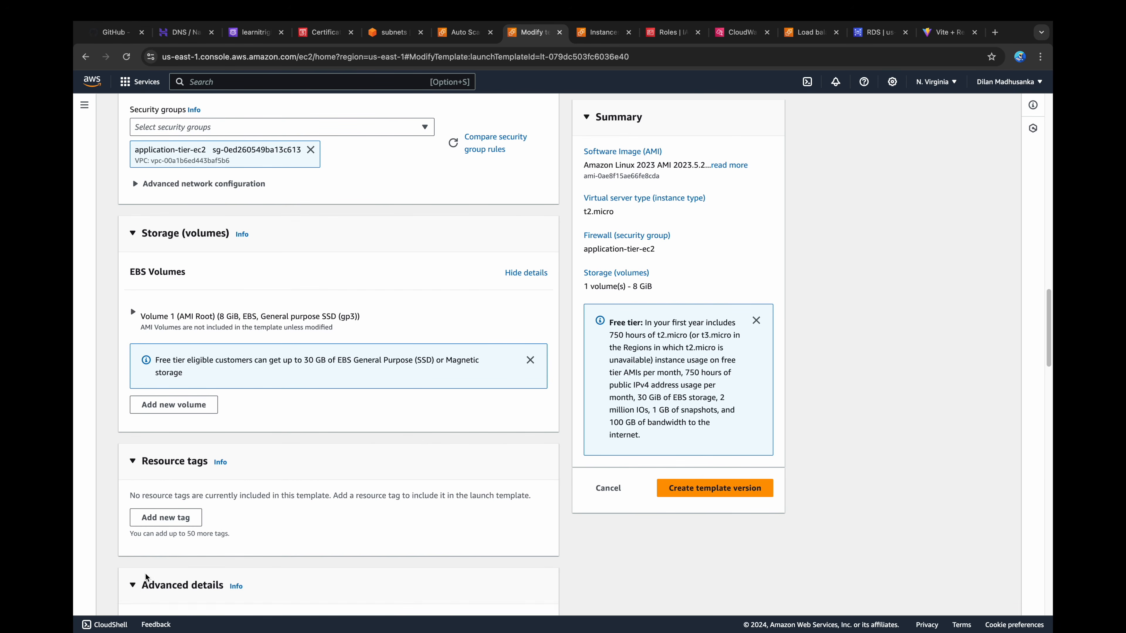
pyautogui.scroll(-7, 159, 510)
pyautogui.click(167, 302)
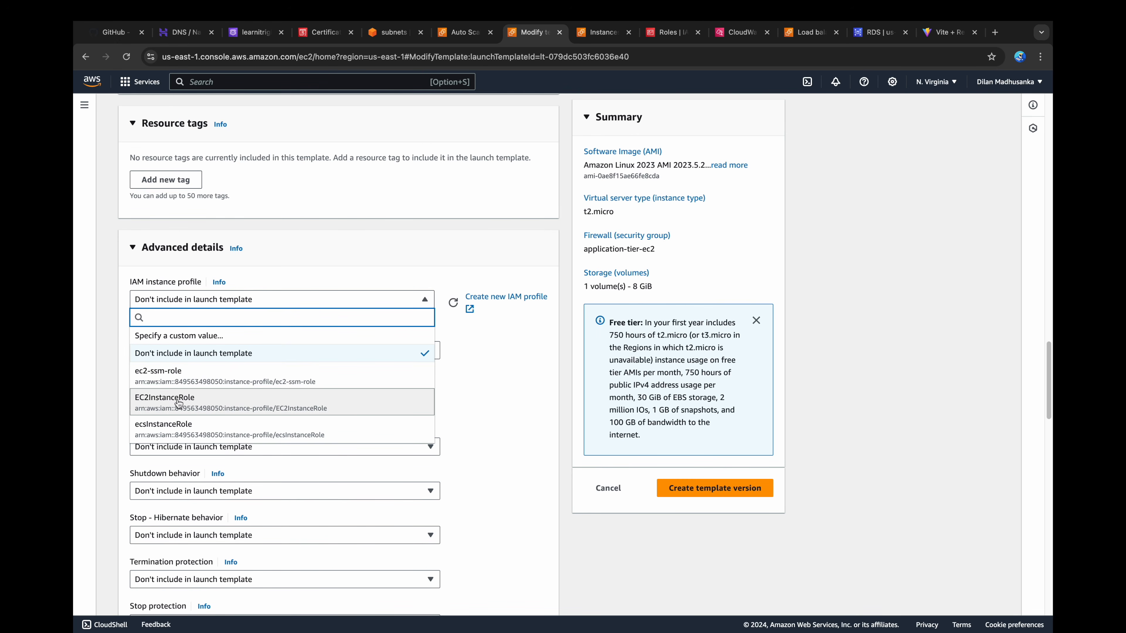
pyautogui.click(179, 402)
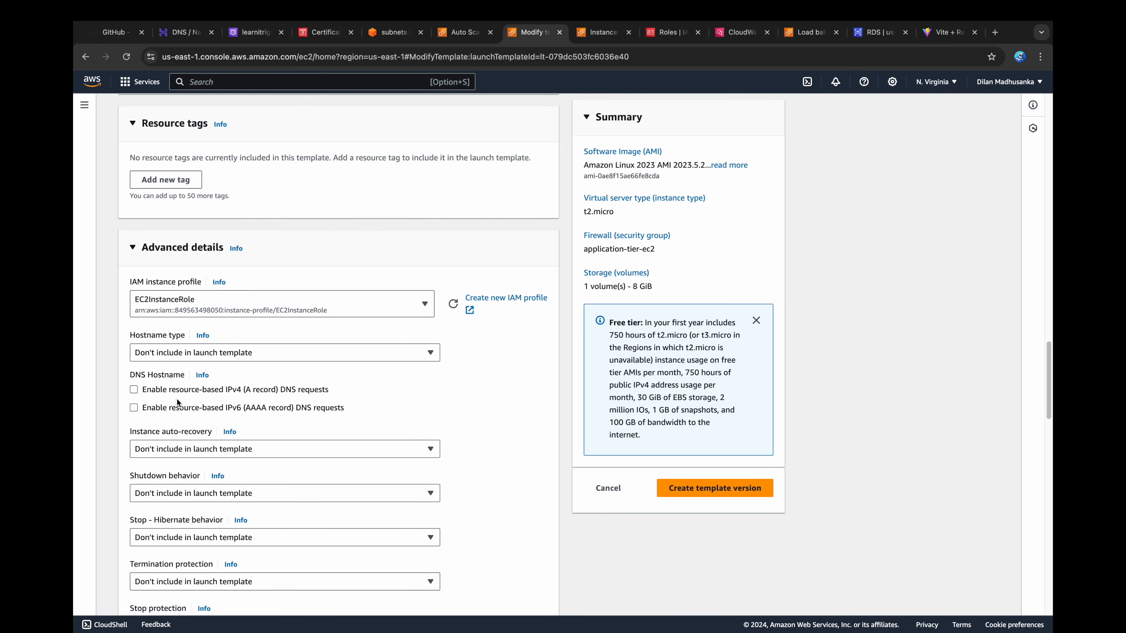
# Step: Enable detailed CloudWatch monitoring in the launch template version
pyautogui.scroll(-6, 176, 400)
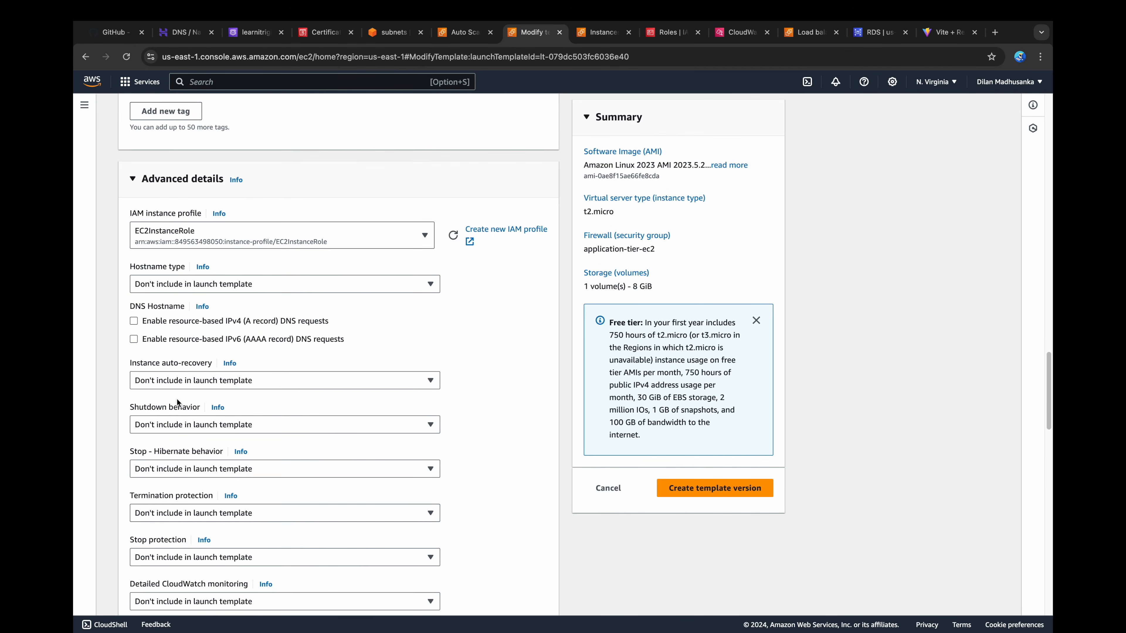
pyautogui.click(177, 405)
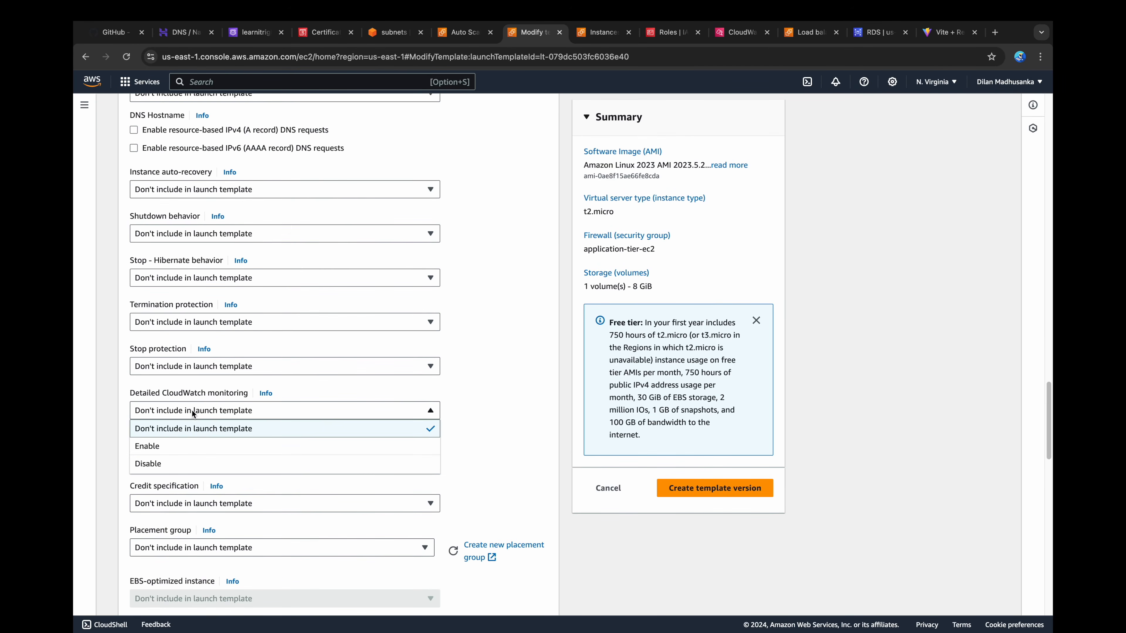
pyautogui.click(165, 448)
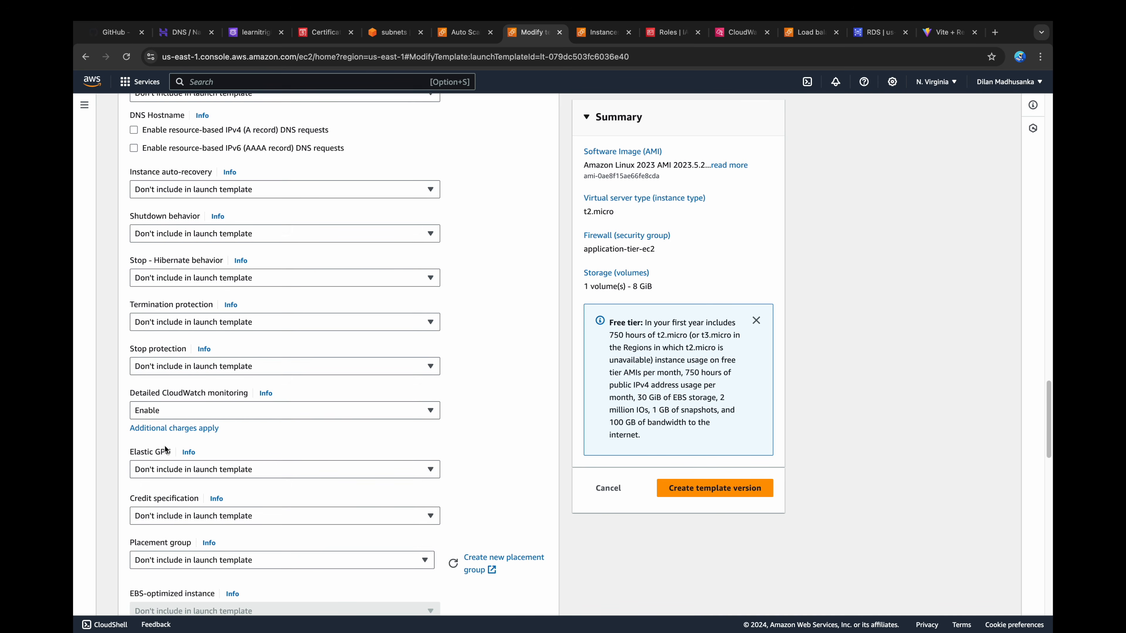
# Step: Copy the README's CloudWatch agent script for the application tier and append it to test.sh in VS Code
pyautogui.scroll(-8, 164, 450)
pyautogui.scroll(-5, 165, 447)
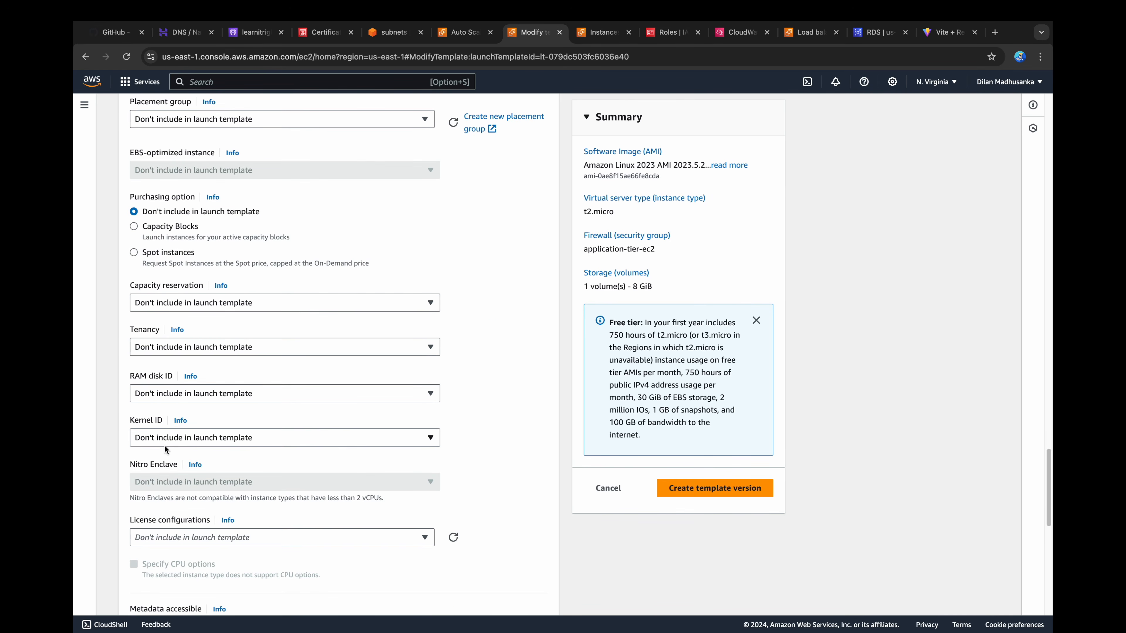
pyautogui.scroll(-10, 164, 446)
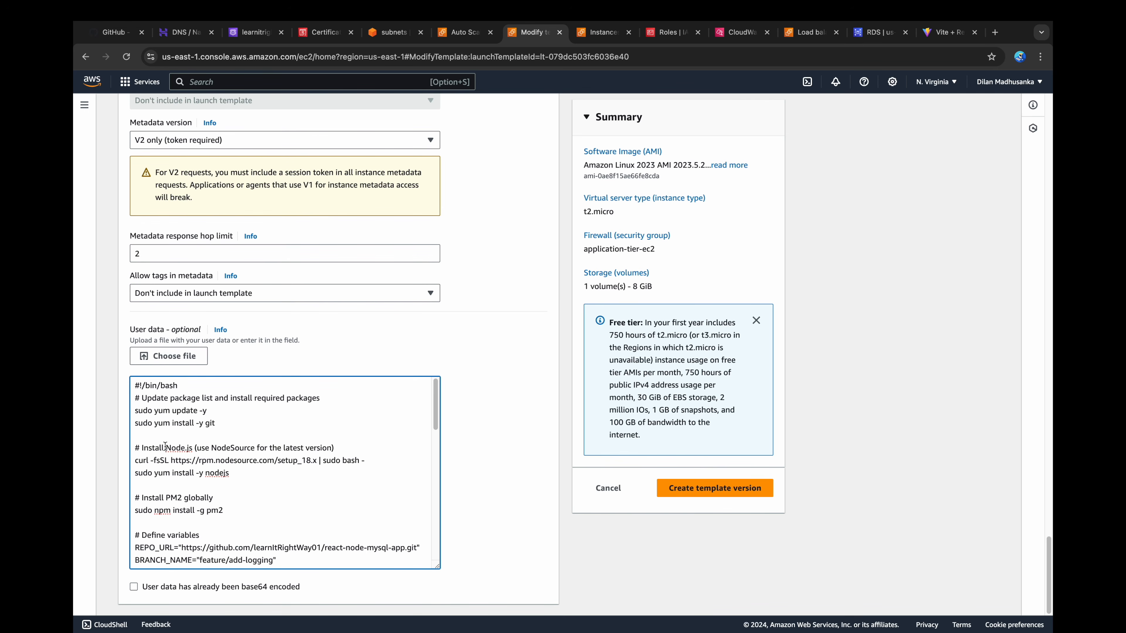
pyautogui.press('super+1')
pyautogui.scroll(6, 198, 348)
pyautogui.scroll(1, 197, 345)
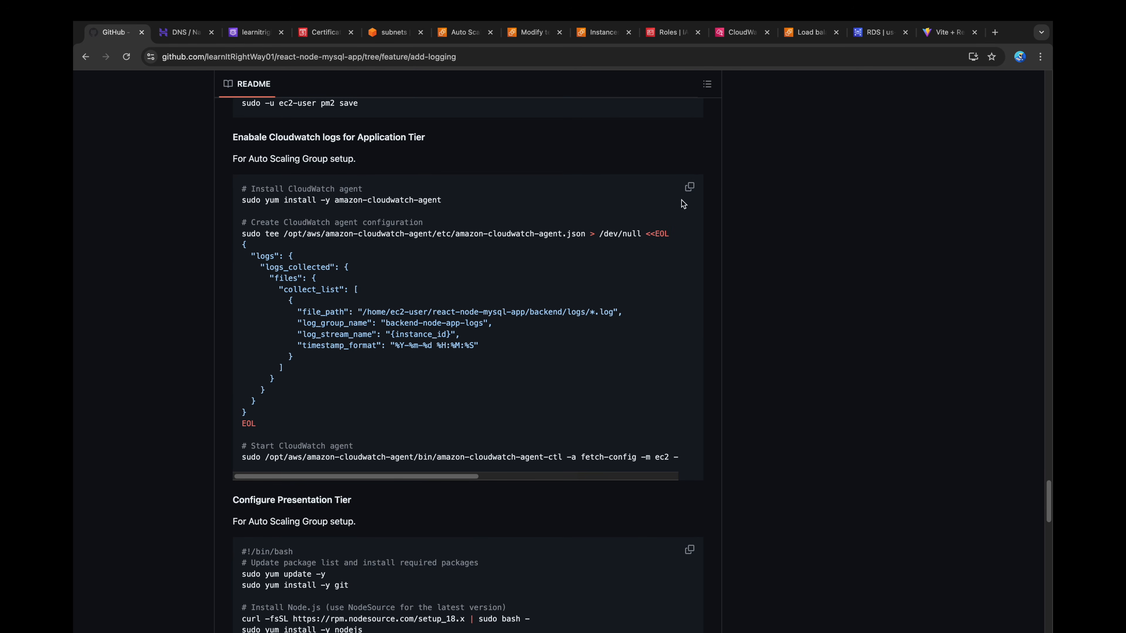
pyautogui.click(690, 188)
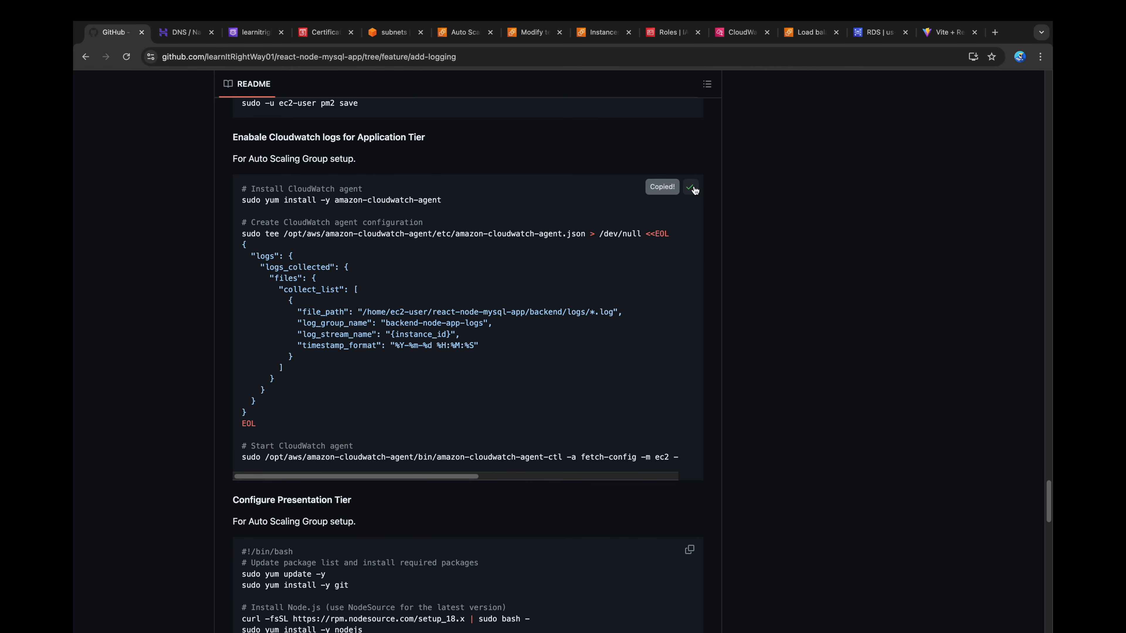
pyautogui.press('super+Tab')
pyautogui.press('super+v')
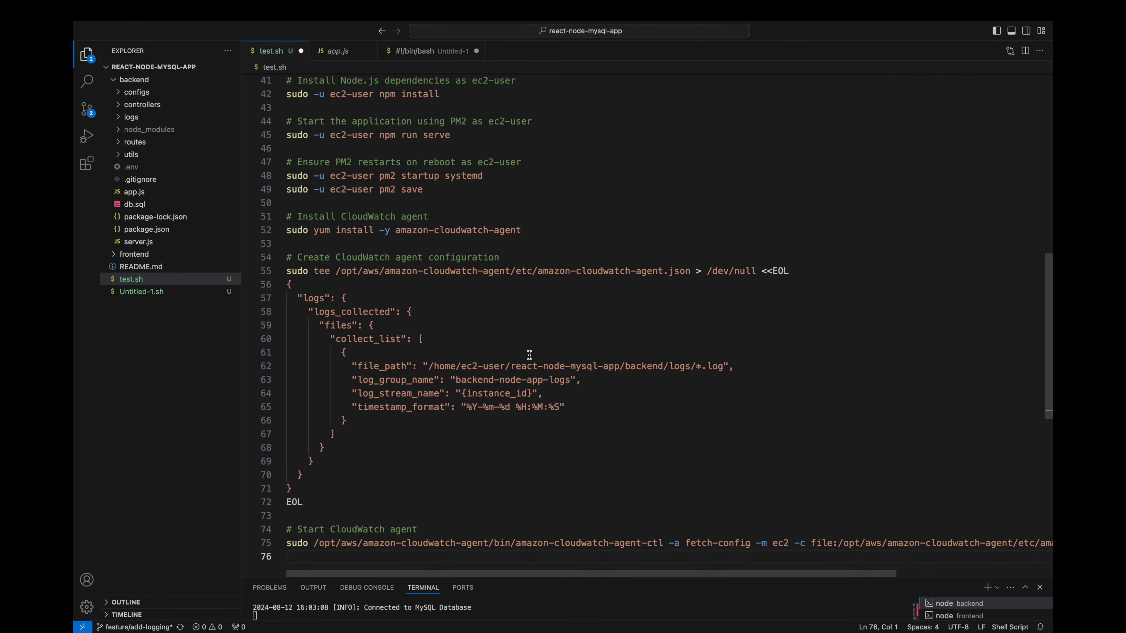
# Step: Review the CloudWatch agent install command, configuration file path, log file path, log group, stream name and timestamp format in test.sh
pyautogui.scroll(1, 547, 258)
pyautogui.click(547, 258)
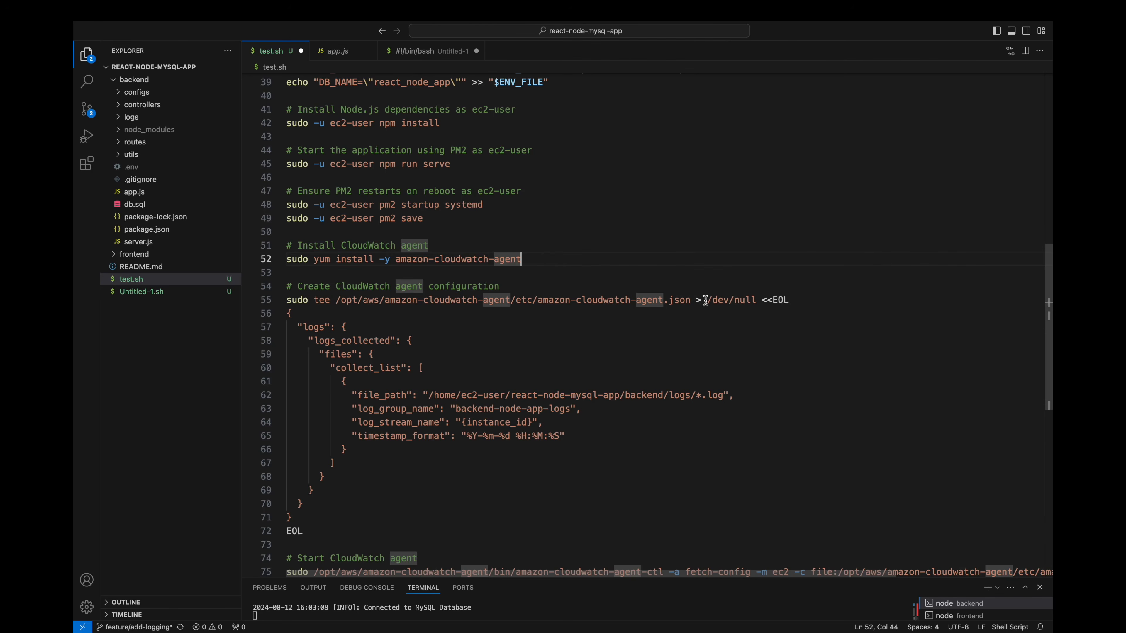
pyautogui.click(811, 304)
pyautogui.scroll(-1, 812, 304)
pyautogui.scroll(-3, 811, 304)
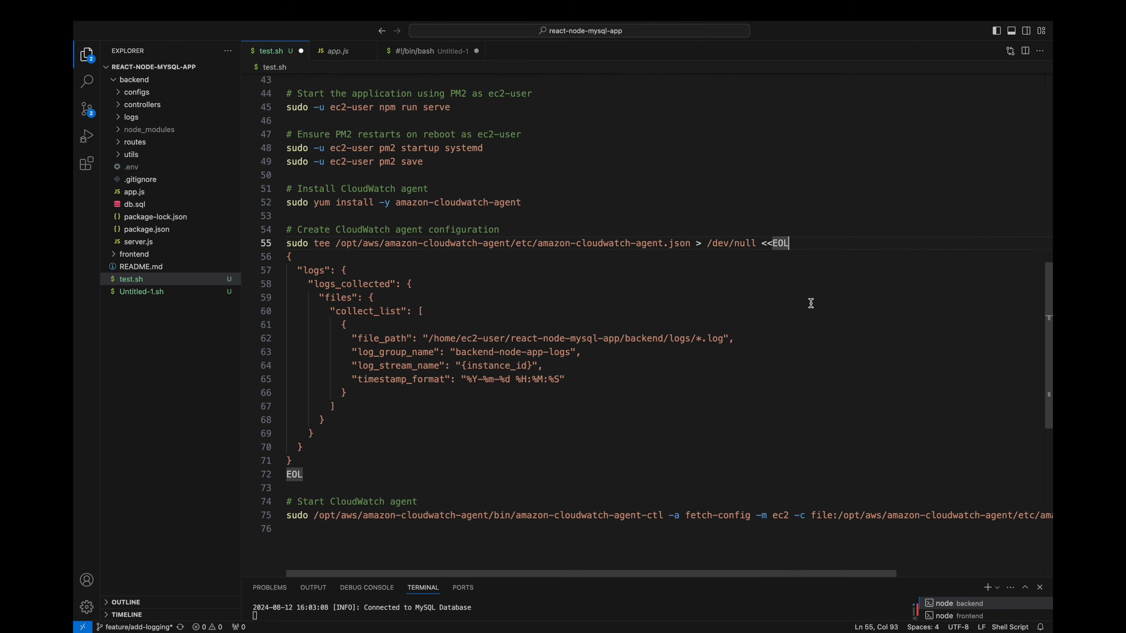
pyautogui.click(760, 342)
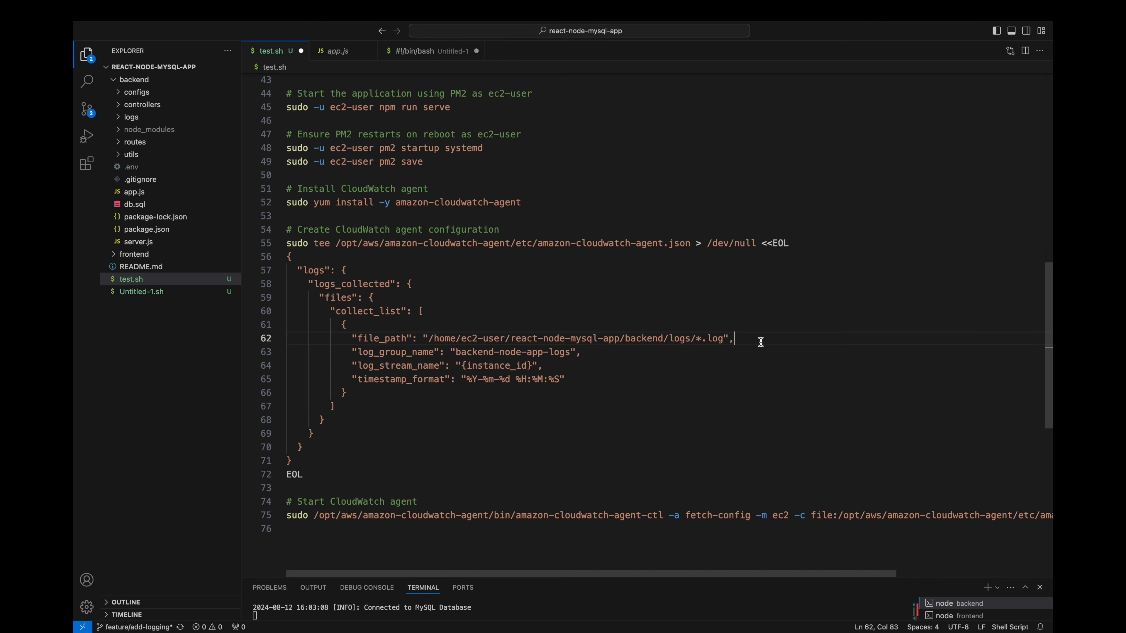
pyautogui.click(594, 354)
pyautogui.click(548, 366)
pyautogui.click(586, 380)
# Step: Replace the user data in the browser's launch template form with the complete test.sh script, including the CloudWatch agent setup
pyautogui.press('super+a')
pyautogui.press('super+Tab')
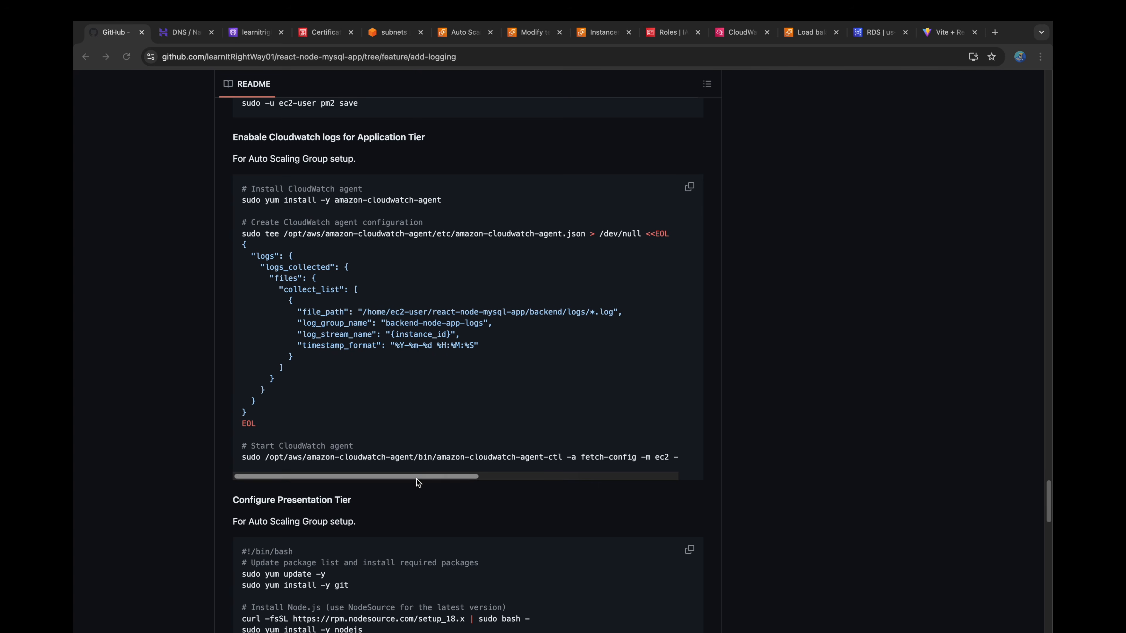
pyautogui.click(534, 32)
pyautogui.click(402, 393)
pyautogui.press('super+a')
pyautogui.press('BackSpace')
pyautogui.press('super+v')
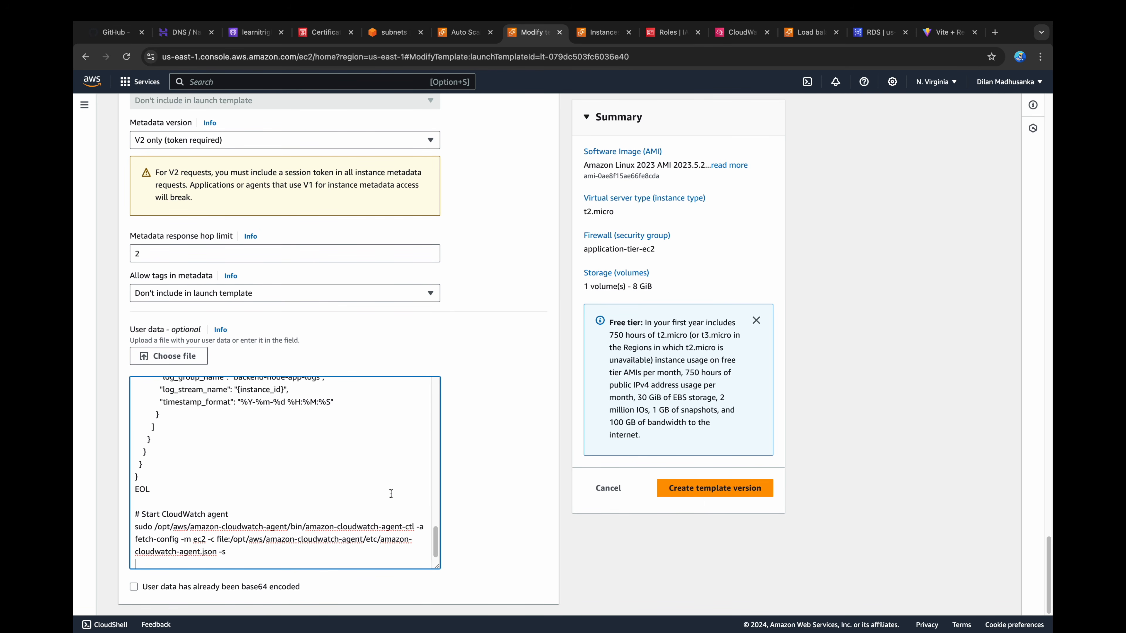
# Step: Create the new application-tier-lt template version and return to the list of launch templates
pyautogui.scroll(5, 393, 493)
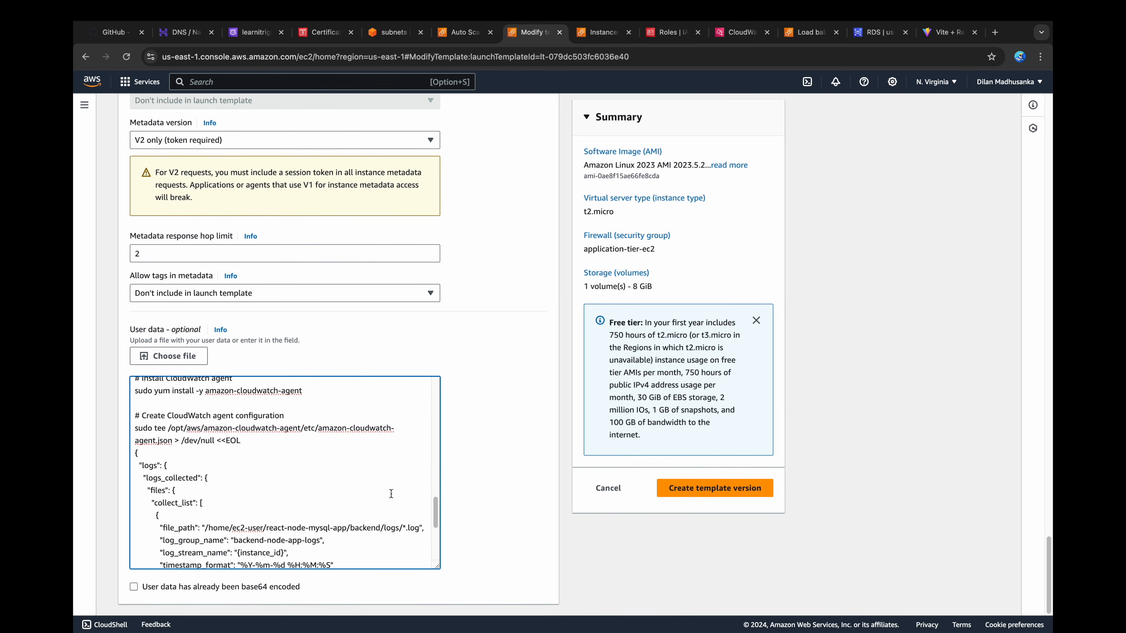
pyautogui.scroll(2, 391, 494)
pyautogui.click(721, 492)
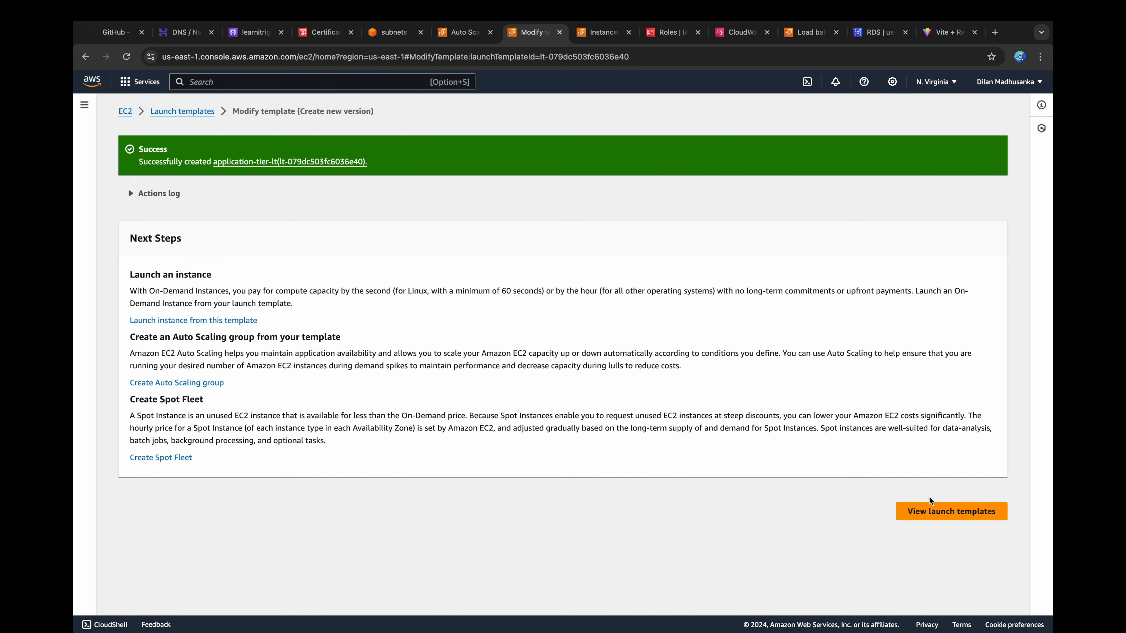
pyautogui.click(927, 510)
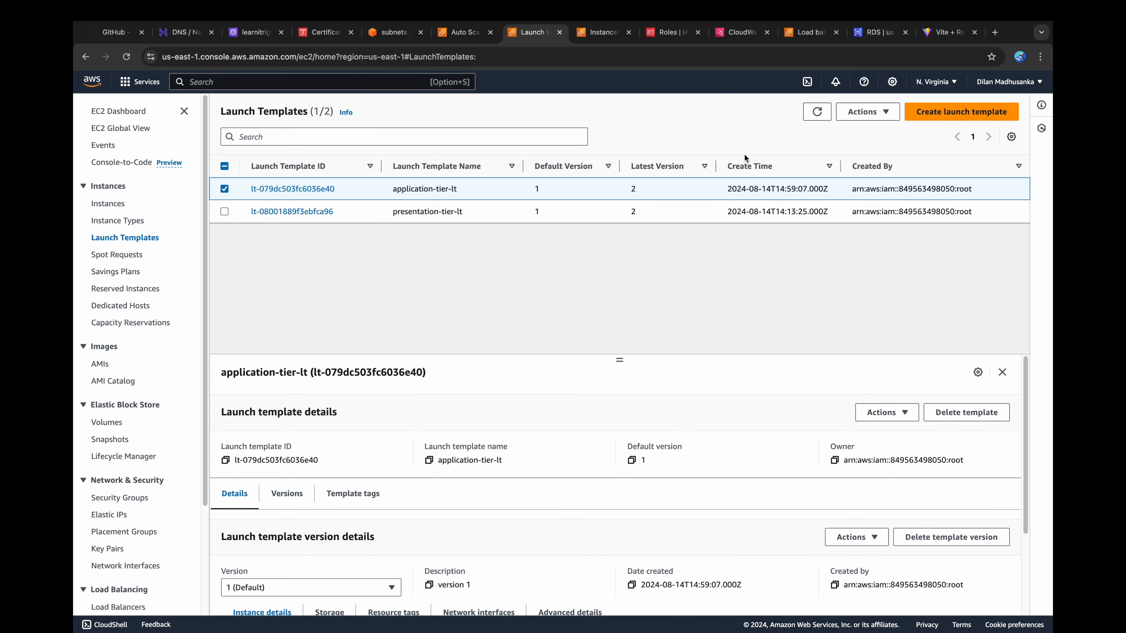
# Step: Update the application-tier-asg Auto Scaling group to use version 2 of the application-tier-lt launch template
pyautogui.hotkey('ctrl', 'shift', 'Tab')
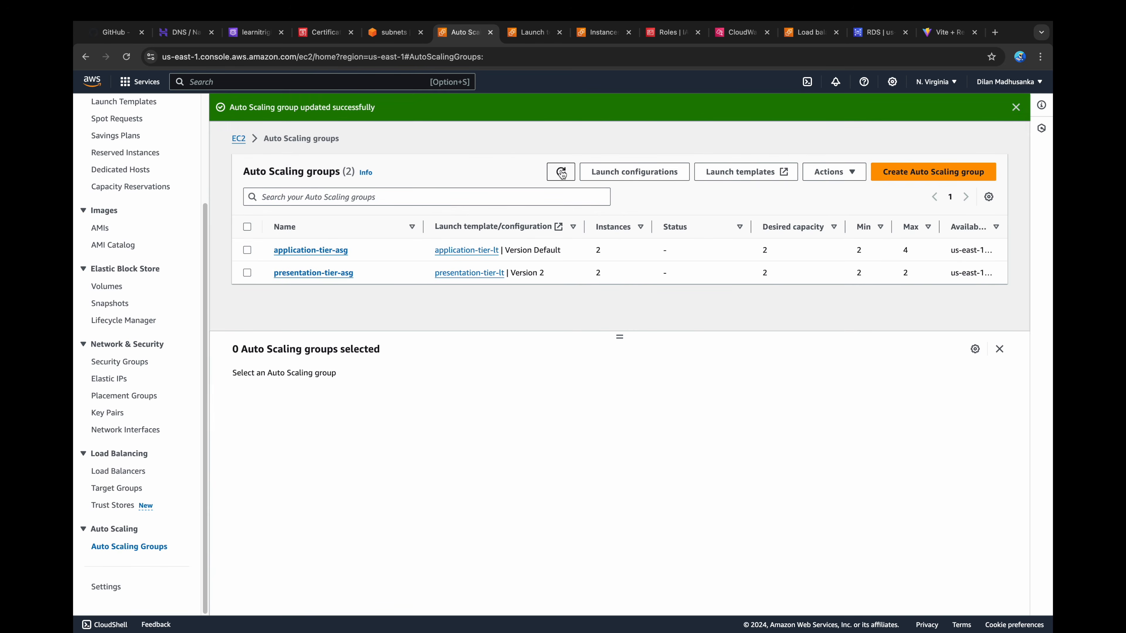
pyautogui.click(247, 250)
pyautogui.click(828, 172)
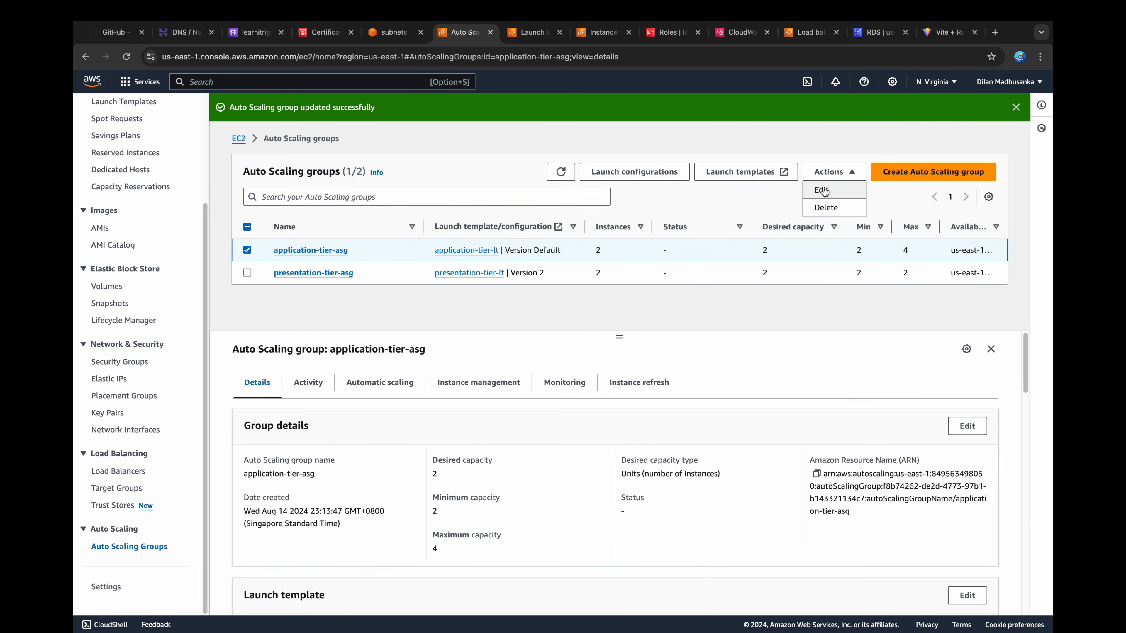
pyautogui.click(822, 191)
pyautogui.scroll(-5, 348, 332)
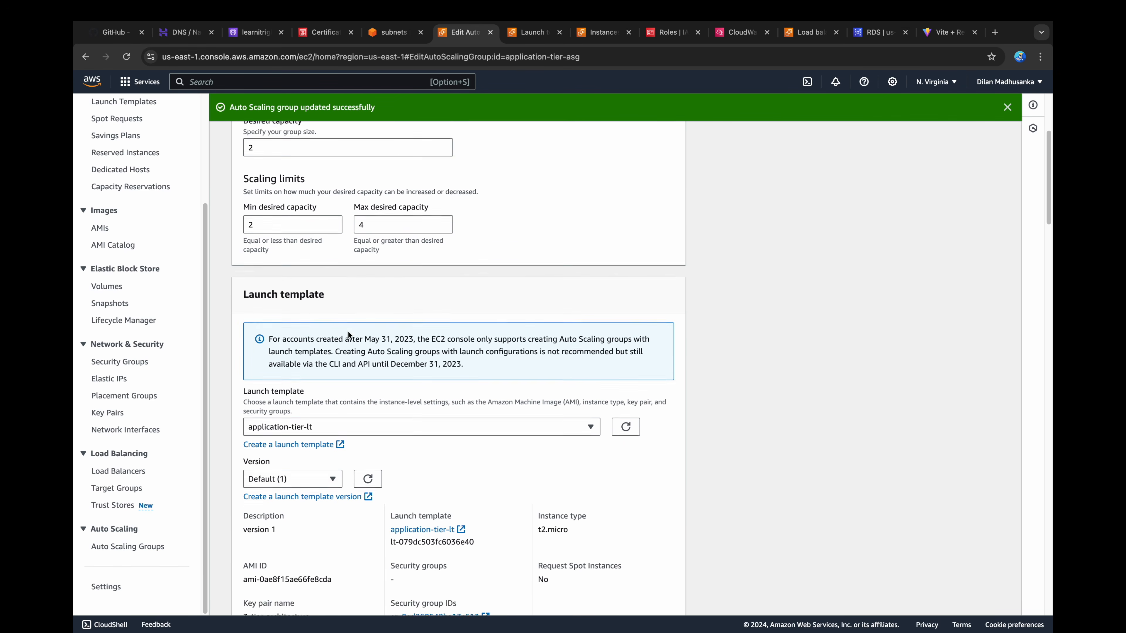
pyautogui.scroll(-1, 348, 332)
pyautogui.click(290, 446)
pyautogui.click(269, 502)
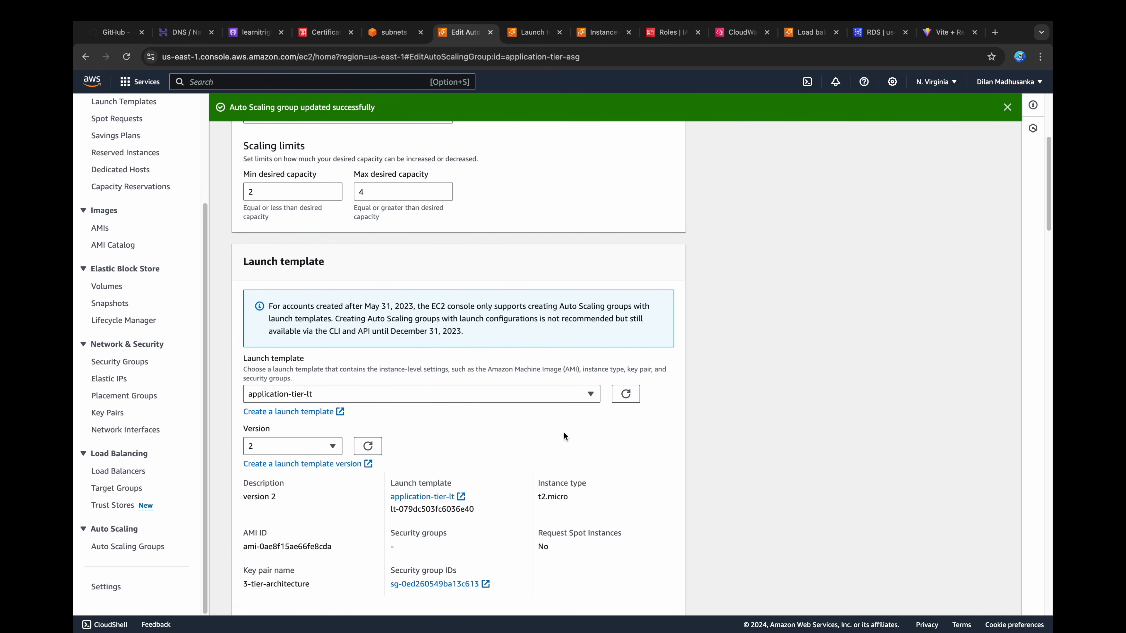
pyautogui.scroll(-10, 564, 435)
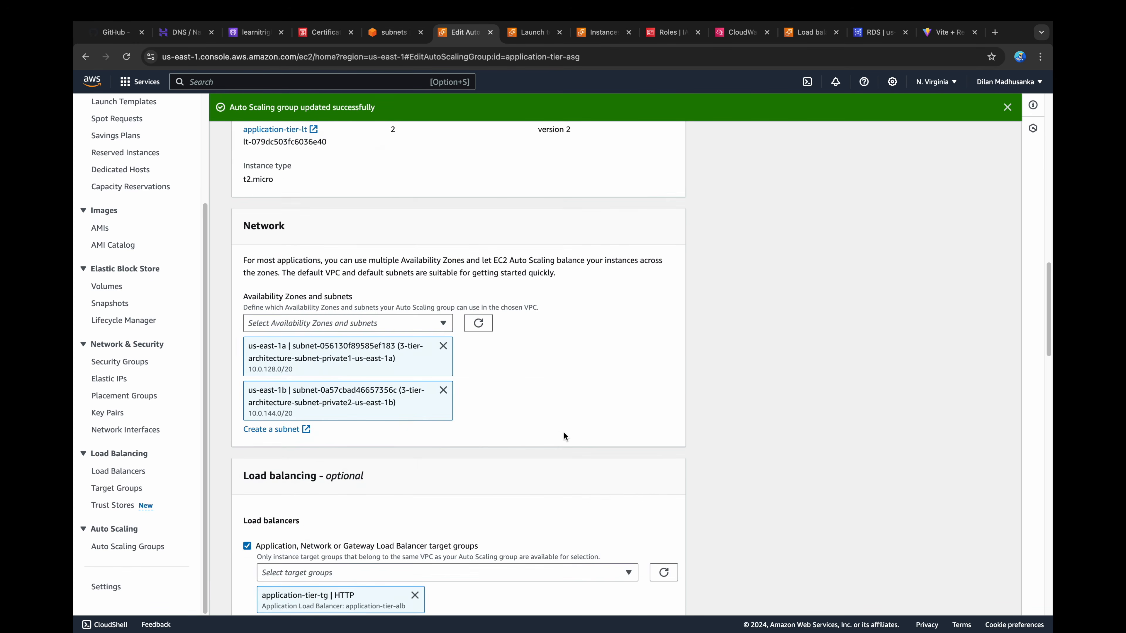
pyautogui.scroll(-20, 564, 432)
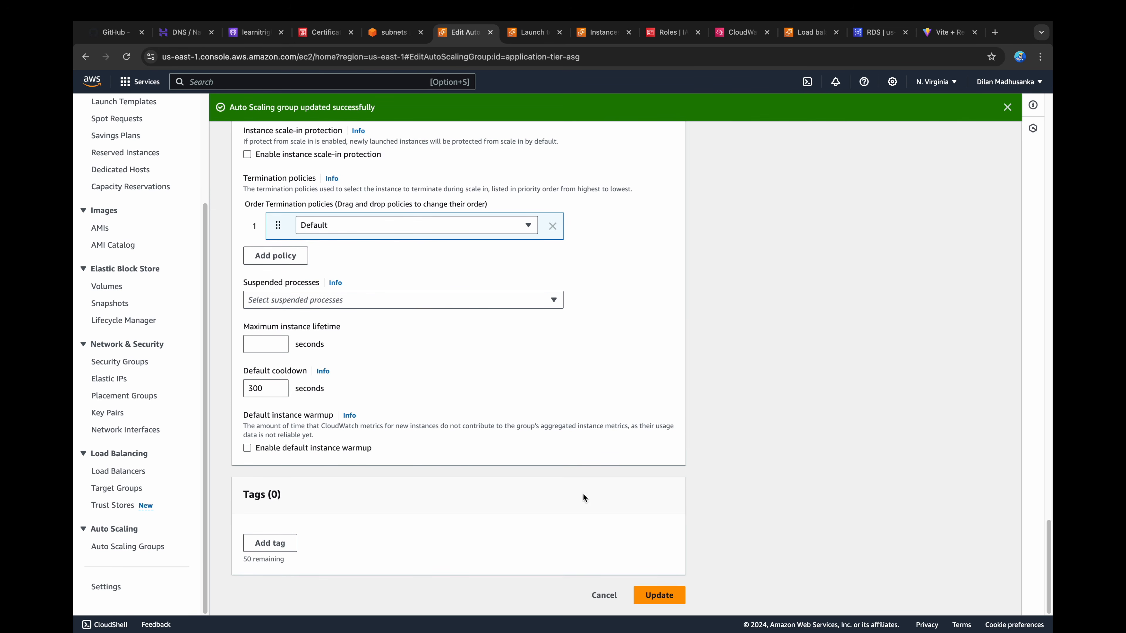
pyautogui.click(660, 595)
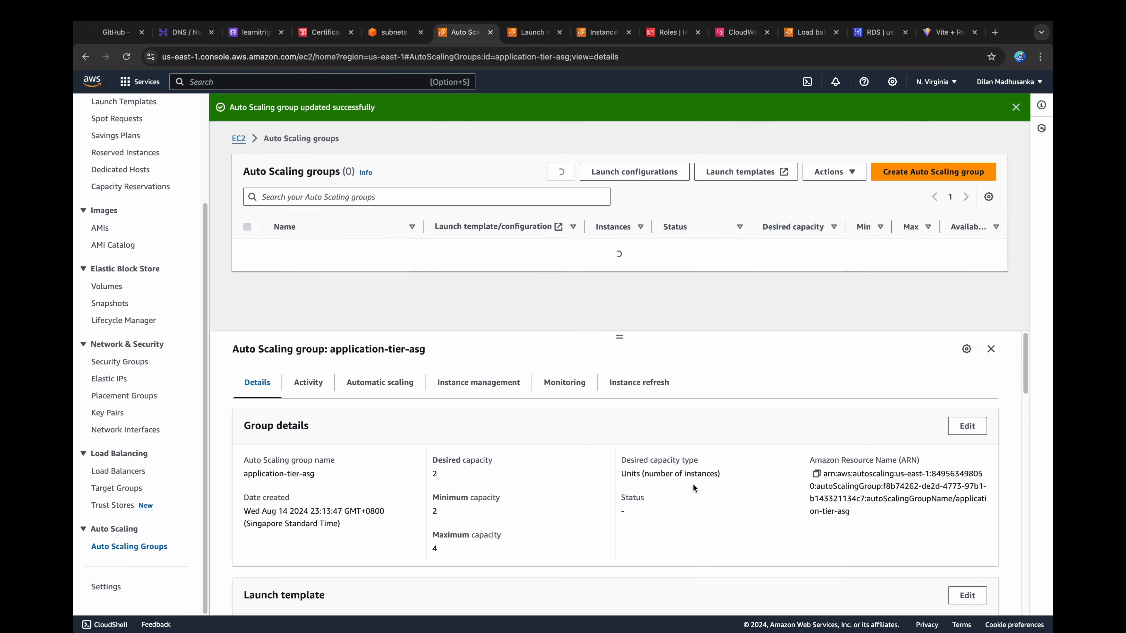
# Step: Terminate the two application-tier instances without public DNS, one in us-east-1a and one in us-east-1b
pyautogui.click(605, 35)
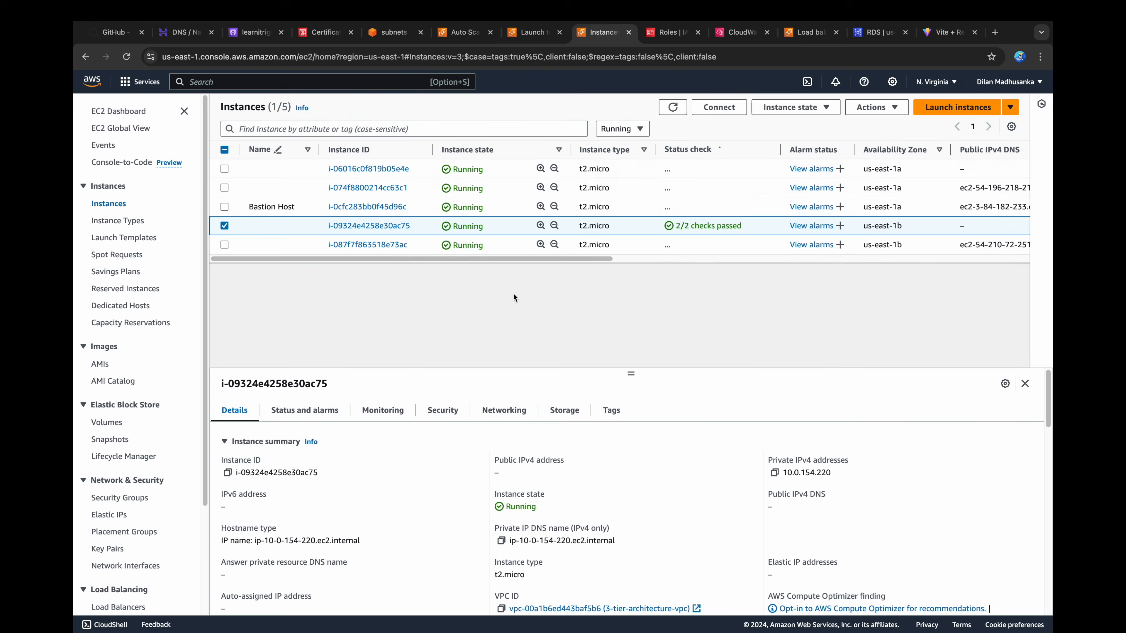
pyautogui.click(224, 225)
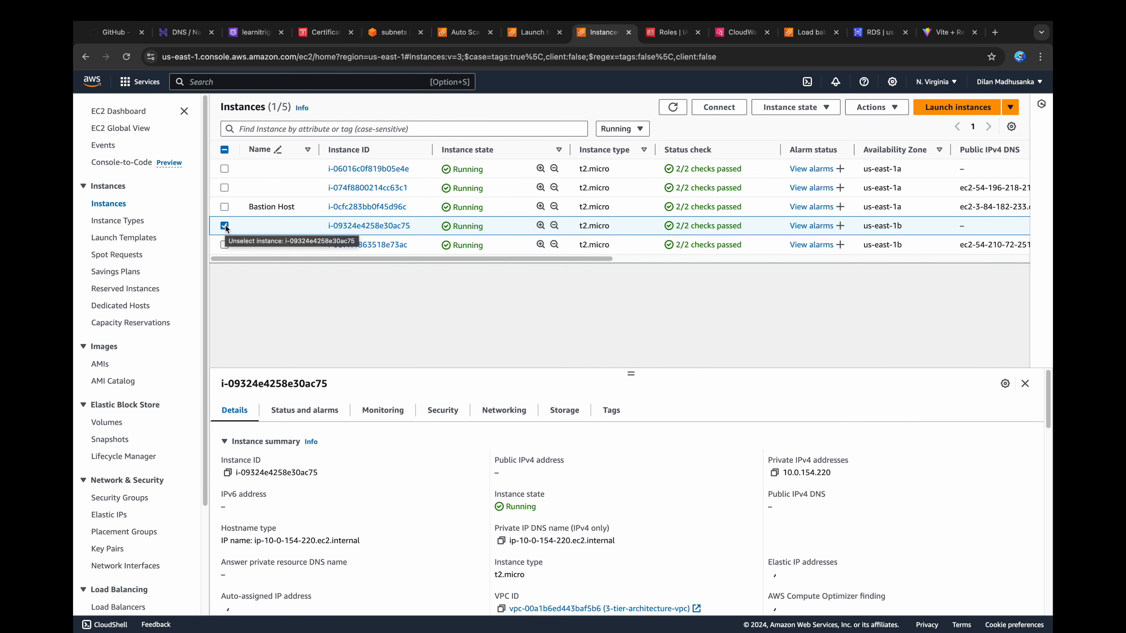
pyautogui.click(225, 169)
pyautogui.click(794, 107)
pyautogui.click(798, 194)
pyautogui.click(803, 462)
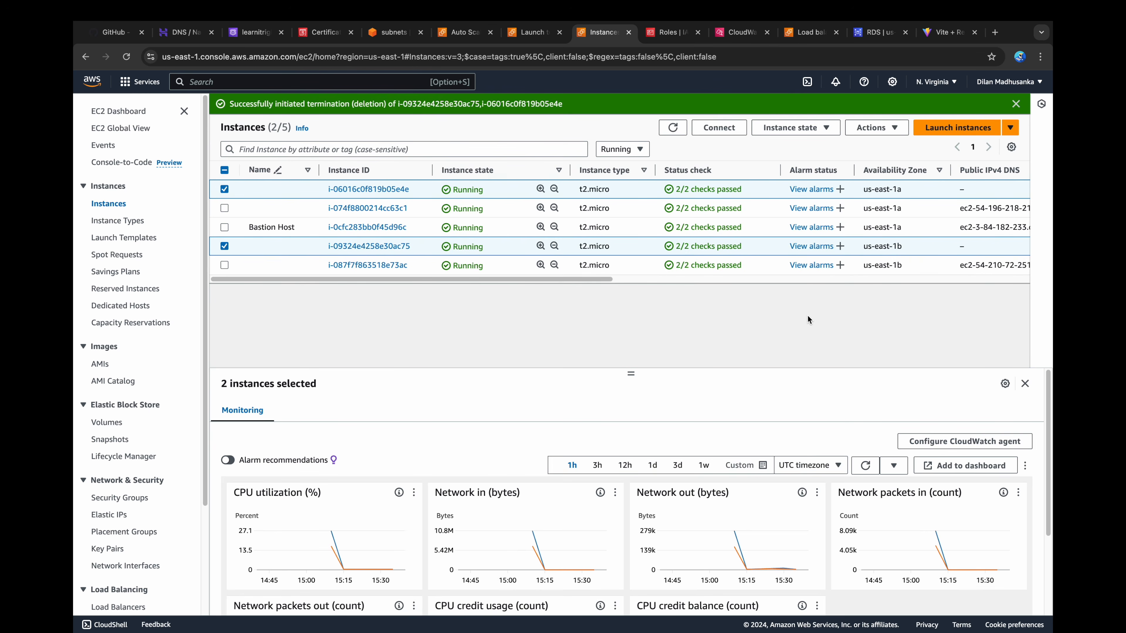
# Step: Refresh the list of running instances and select the two replacement application-tier instances
pyautogui.click(673, 128)
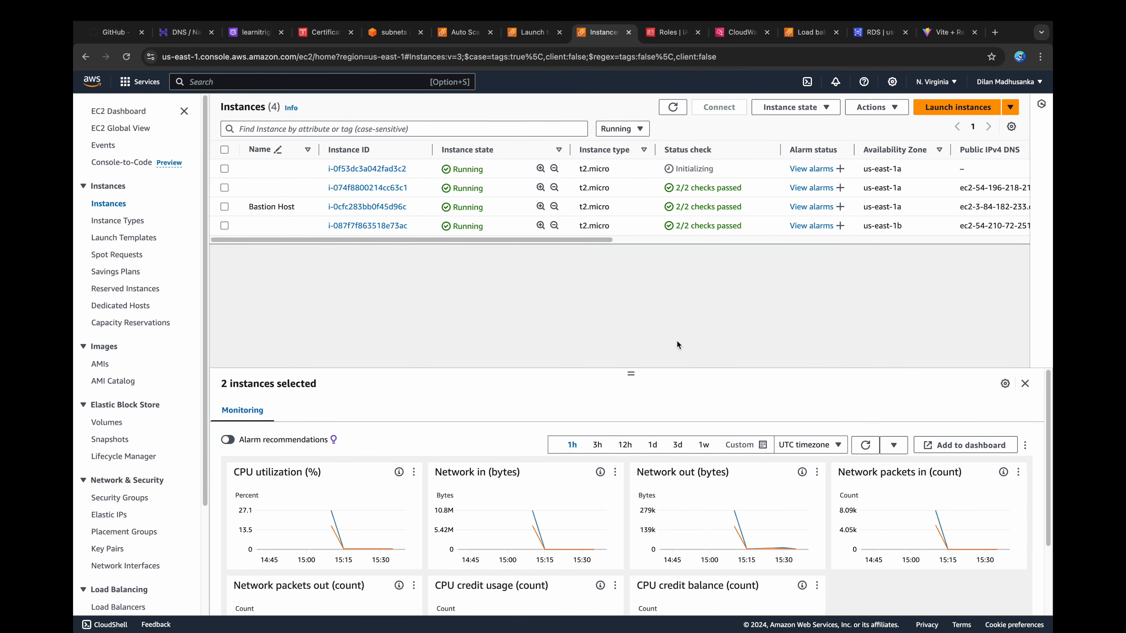
pyautogui.click(673, 107)
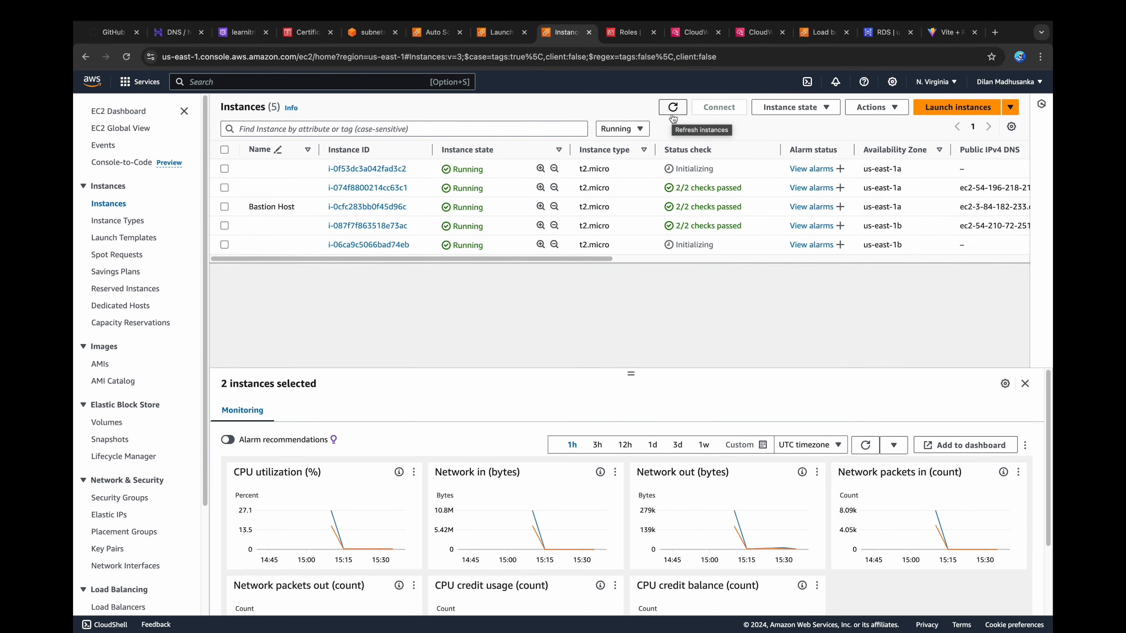
pyautogui.click(224, 169)
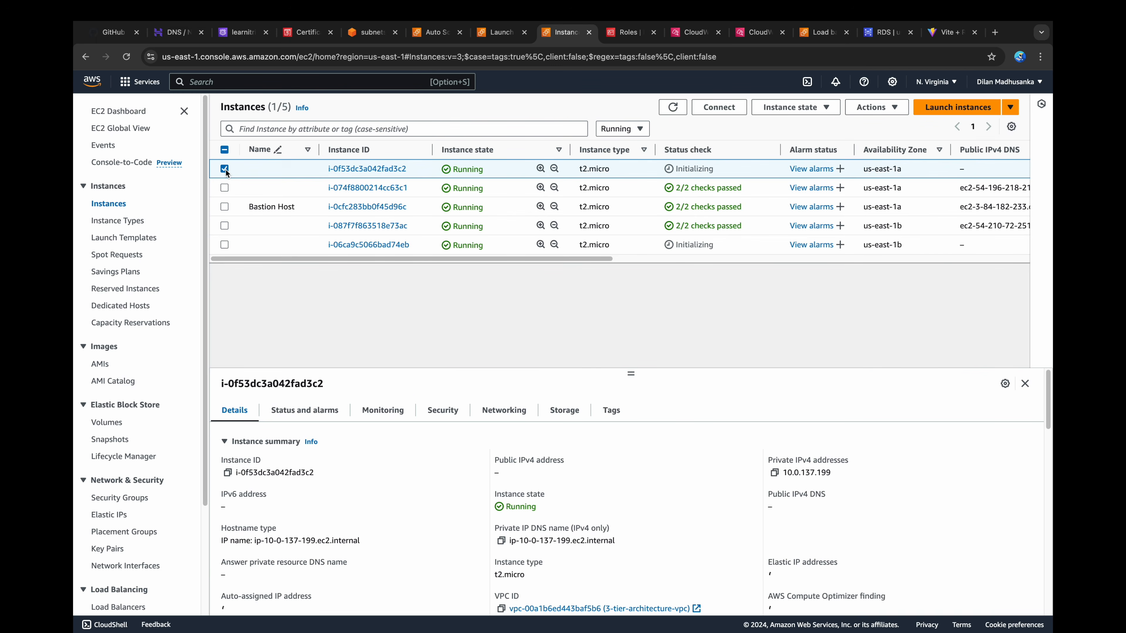
pyautogui.click(224, 245)
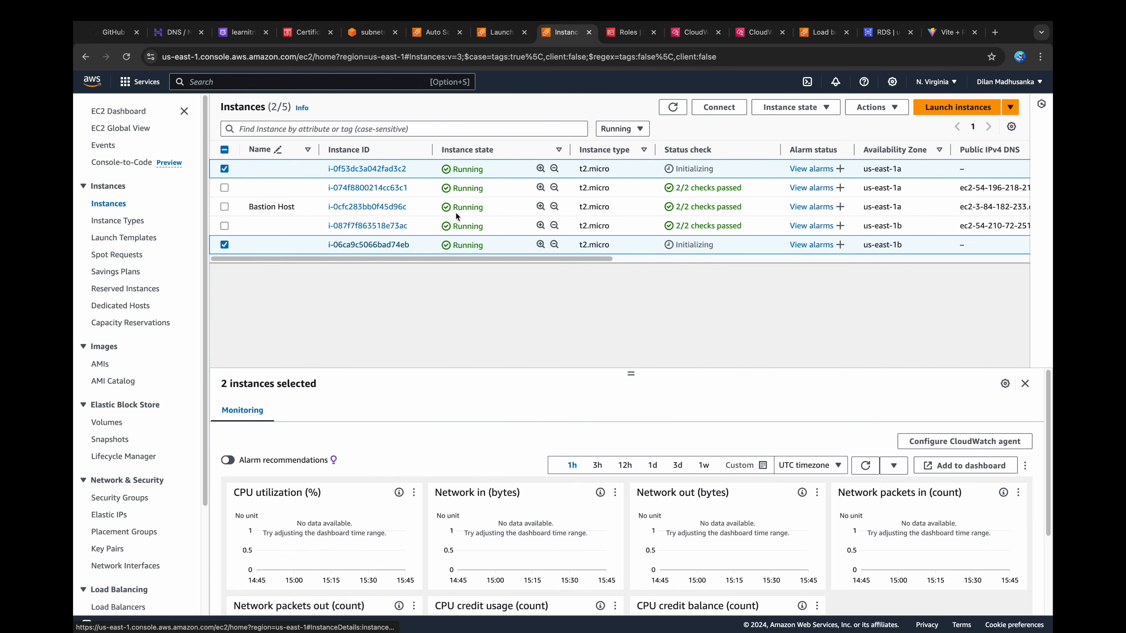
# Step: Reload the deployed application's Manage Books page to check that the backend responds
pyautogui.click(947, 35)
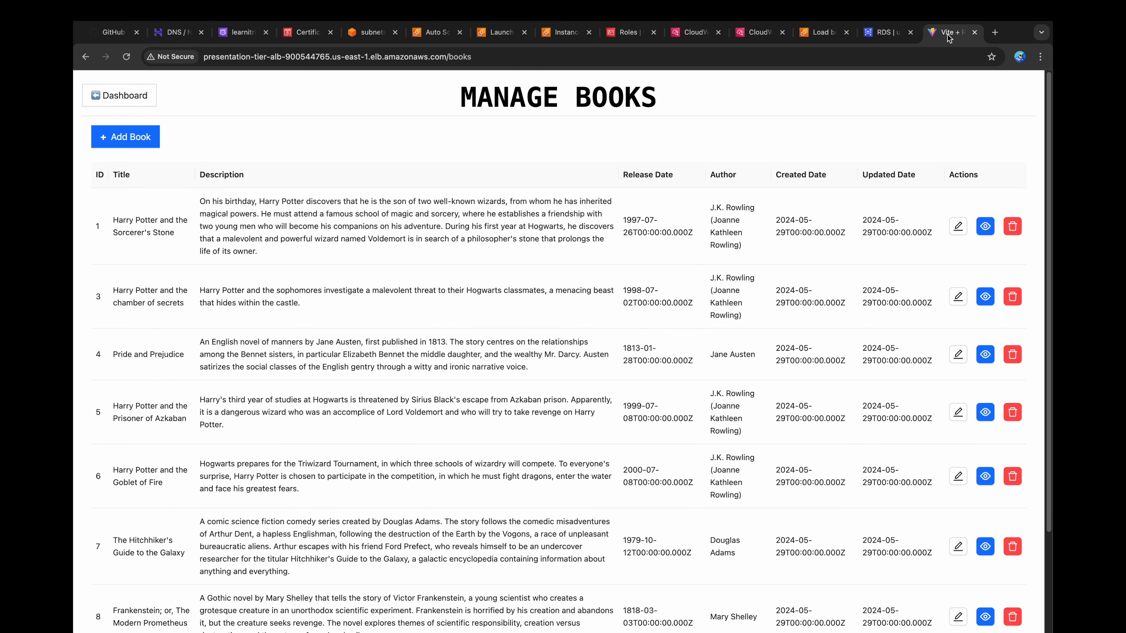
pyautogui.click(126, 57)
pyautogui.click(126, 57)
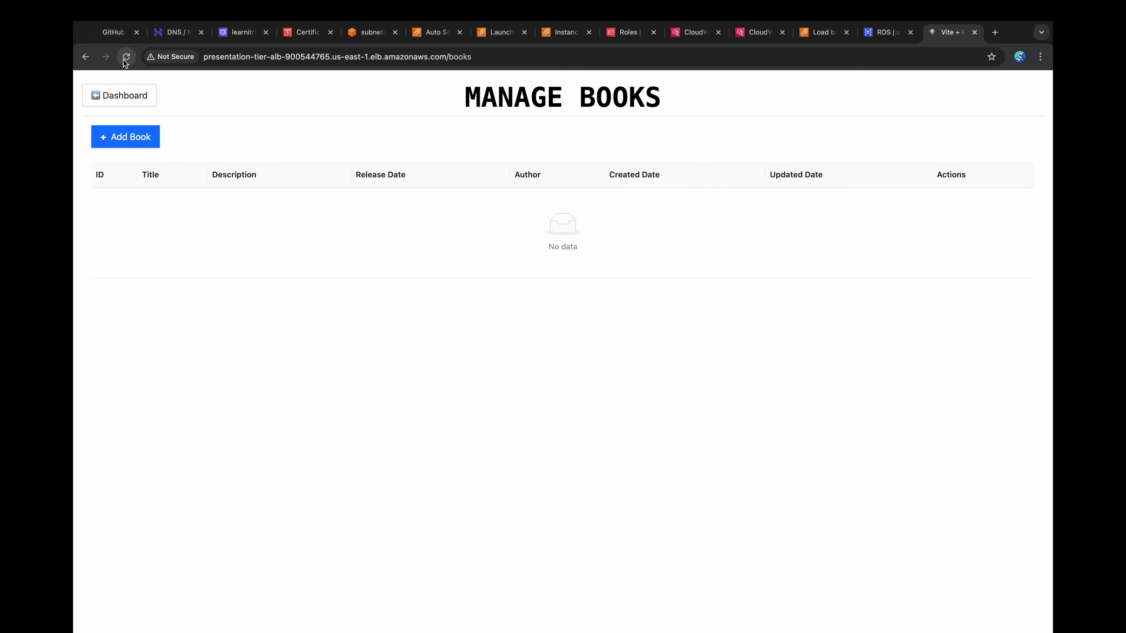
# Step: Start a new book entry titled "Test Book" with the release date 14/08/2024
pyautogui.click(147, 137)
pyautogui.click(438, 182)
pyautogui.write('T')
pyautogui.write('Book')
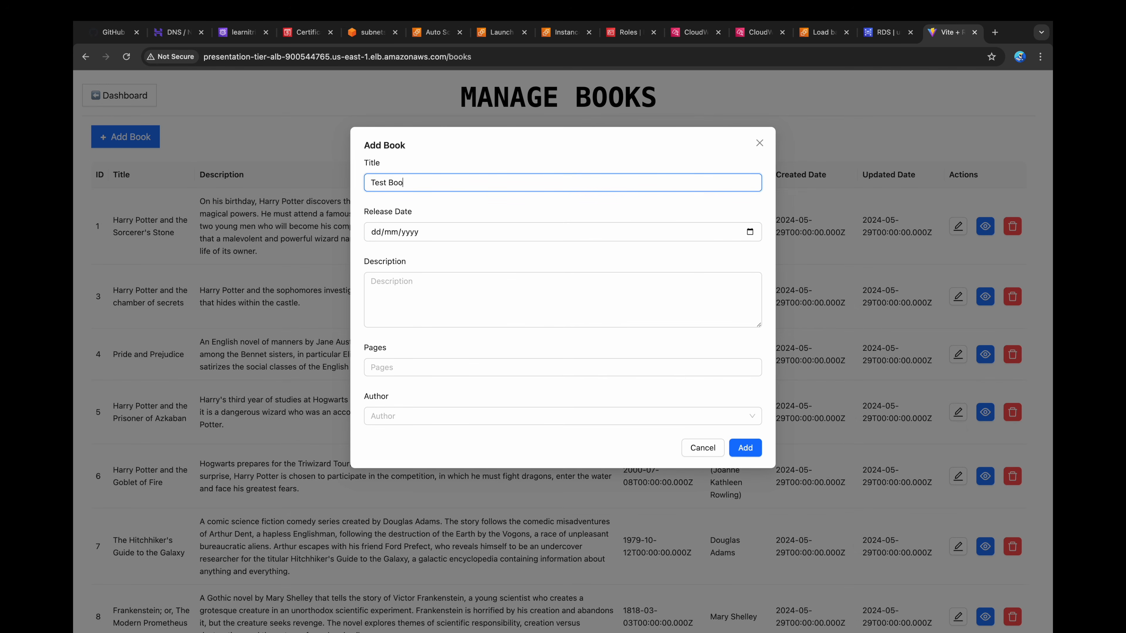
pyautogui.click(477, 236)
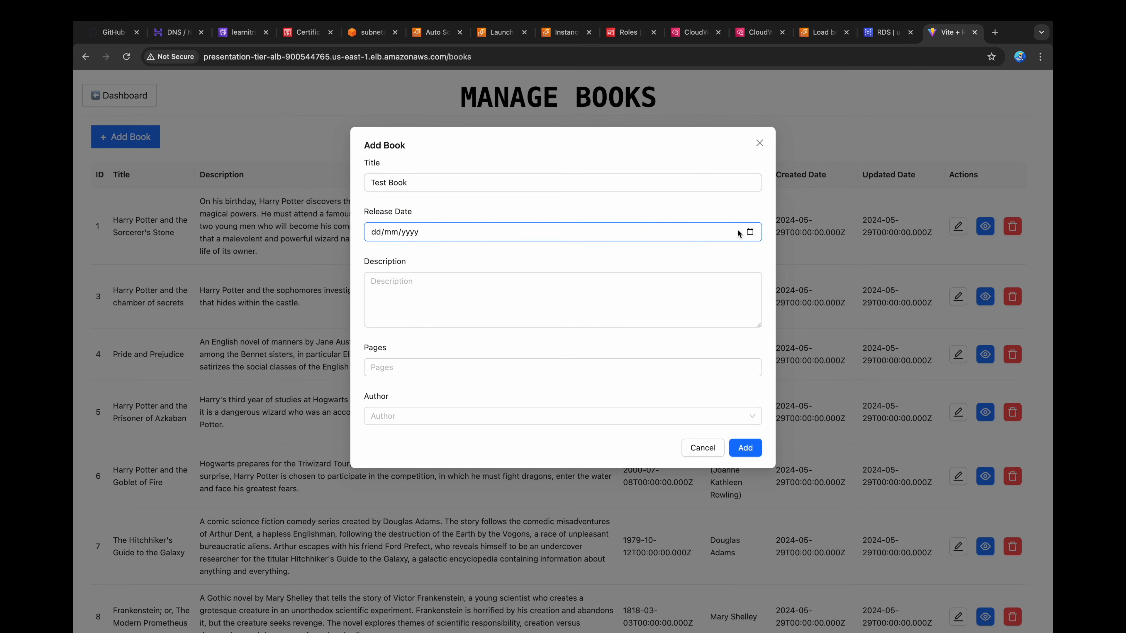
pyautogui.click(749, 231)
pyautogui.click(435, 323)
# Step: Complete the book with description "Test Book", 234 pages and author J.K. Rowling (Joanne Kathleen Rowling), and add it
pyautogui.click(423, 301)
pyautogui.write('Test Book')
pyautogui.click(414, 362)
pyautogui.write('234')
pyautogui.click(417, 416)
pyautogui.click(417, 438)
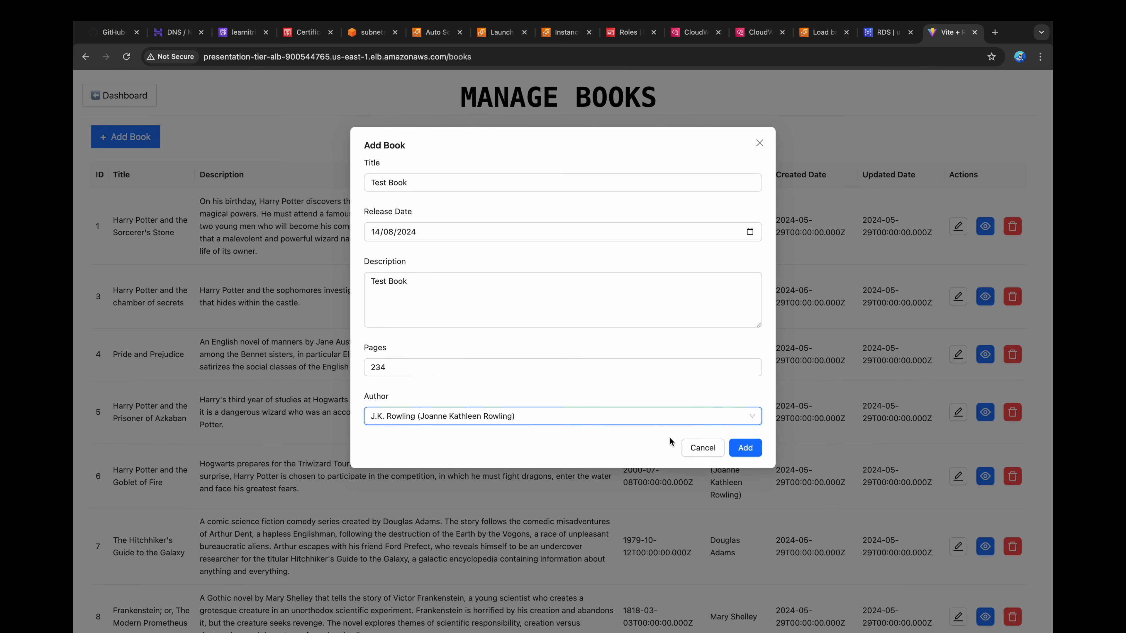
pyautogui.click(743, 448)
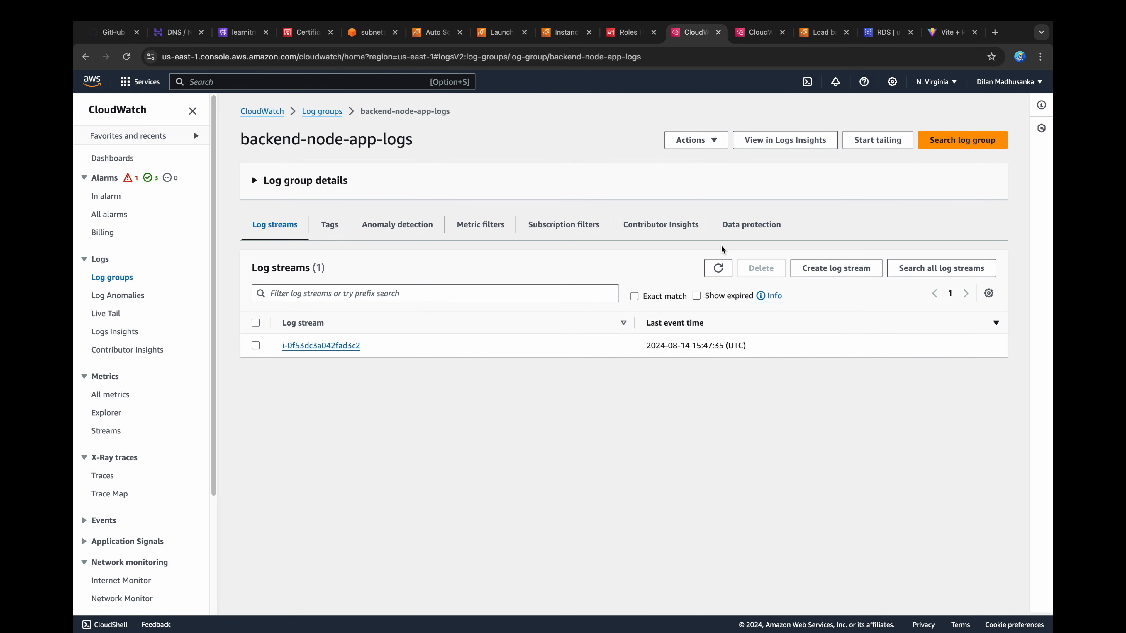
# Step: Refresh the log streams of the backend-node-app-logs group in CloudWatch and open the i-06ca9c5066bad74eb stream in a new tab
pyautogui.click(718, 268)
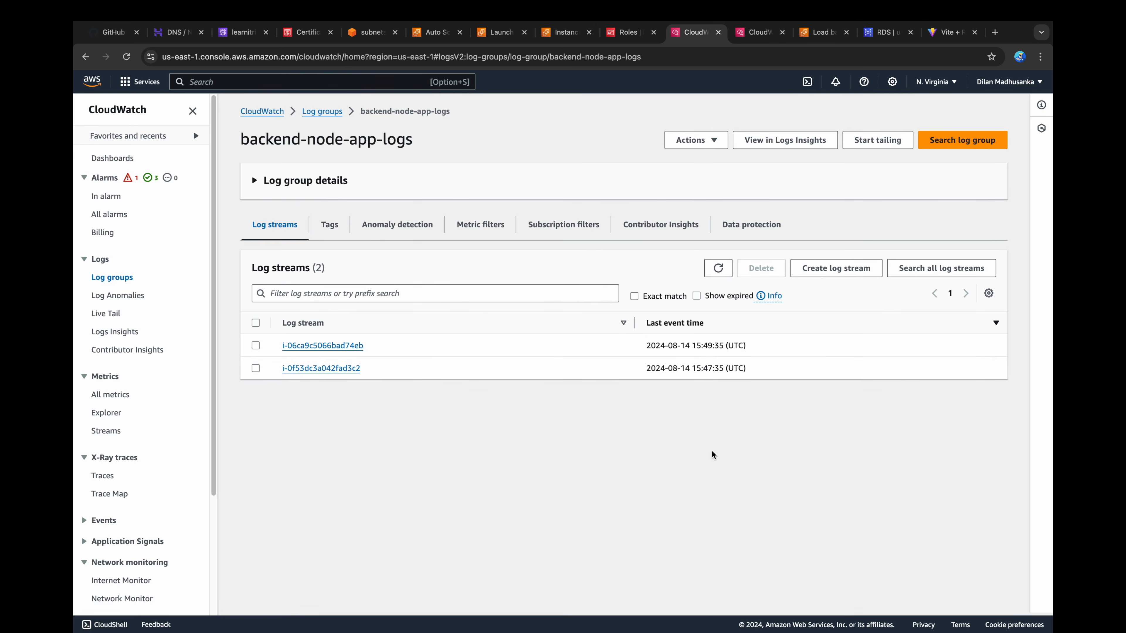
pyautogui.keyDown('super'); pyautogui.click(292, 345); pyautogui.keyUp('super')
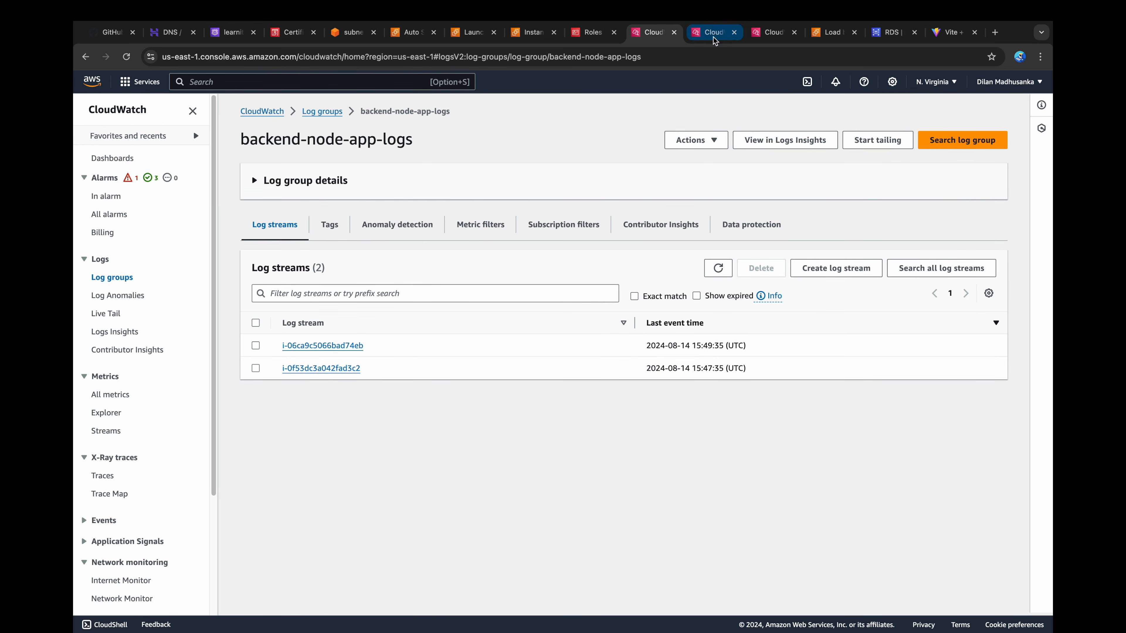
# Step: In the deployed application, change the Test Book's title to "Test Book Updated" and its description to "Test Book Description Updated", and save it
pyautogui.click(713, 35)
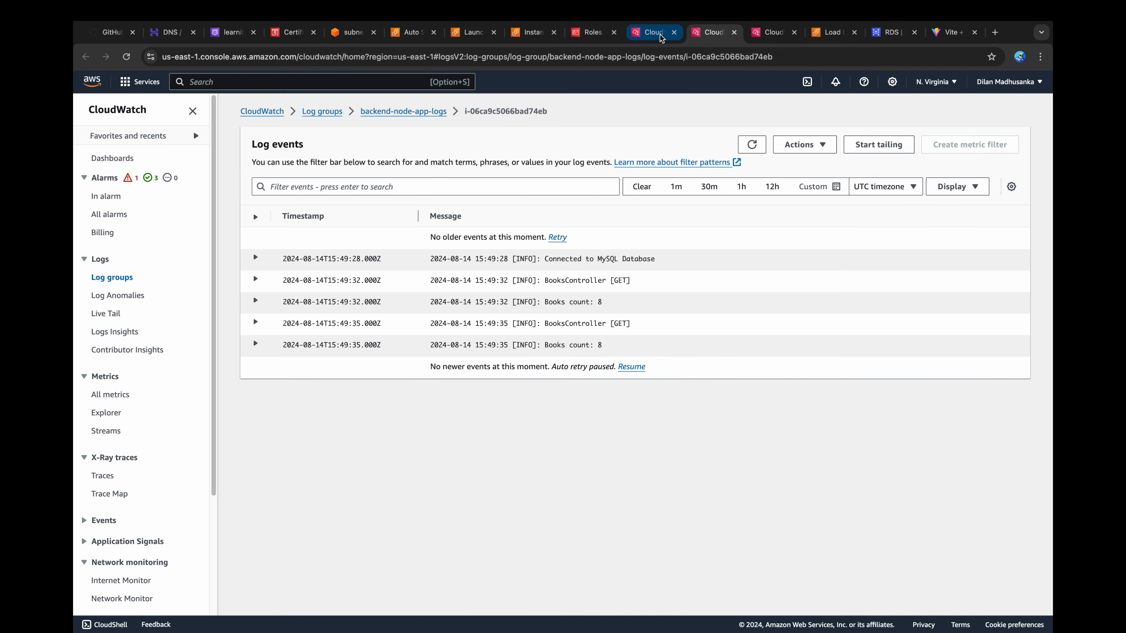
pyautogui.click(949, 32)
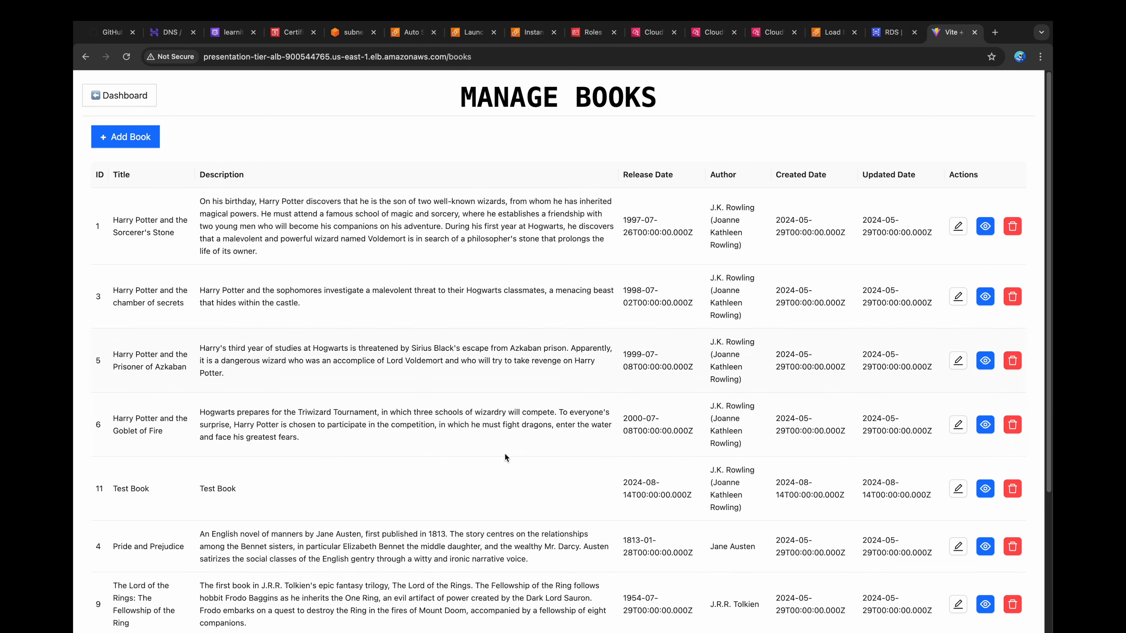
pyautogui.click(958, 488)
pyautogui.click(442, 182)
pyautogui.write('Updated')
pyautogui.click(431, 286)
pyautogui.write('Des')
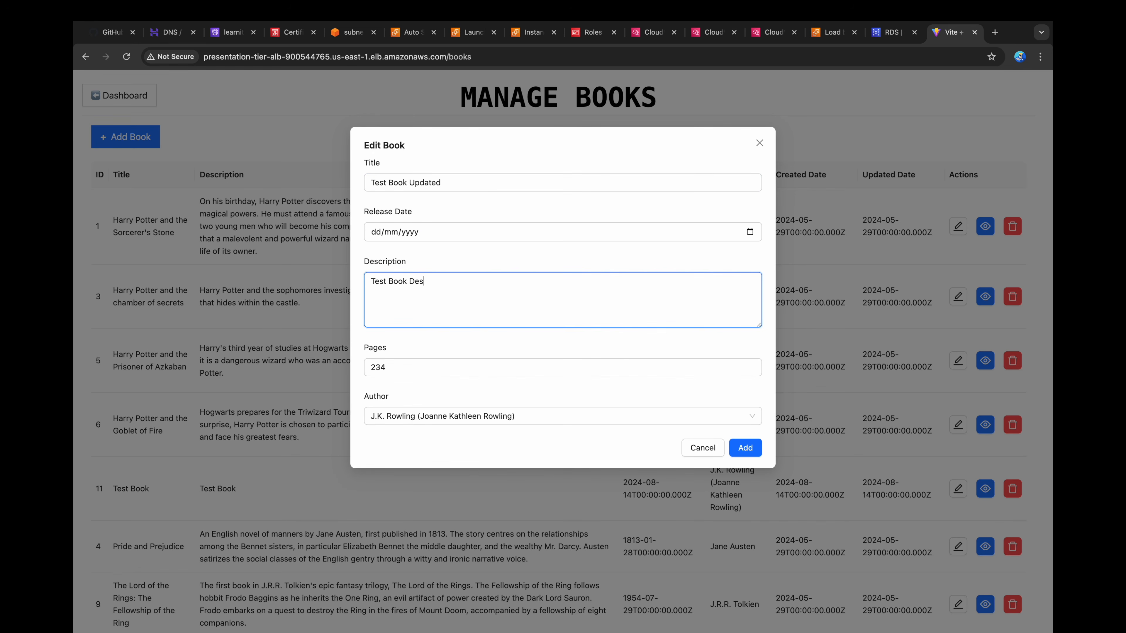
pyautogui.write('cription Updated')
pyautogui.click(738, 448)
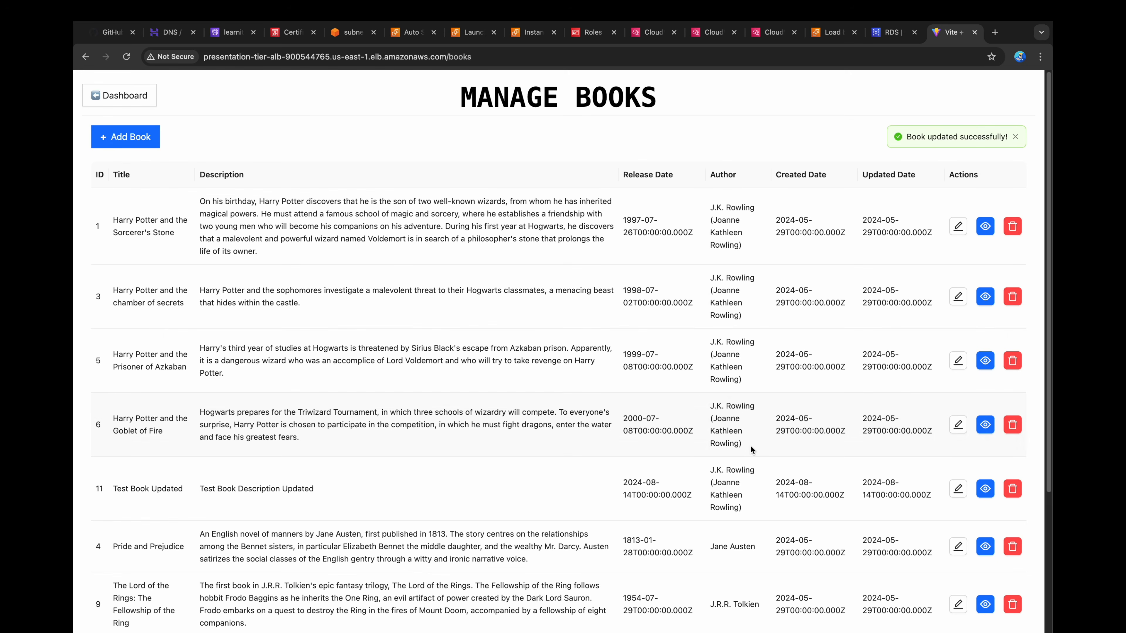
# Step: Refresh the log events of both backend streams in CloudWatch and expand the BooksController [UPDATE] event of stream i-0f53dc3a042fad3c2
pyautogui.click(767, 36)
pyautogui.click(751, 145)
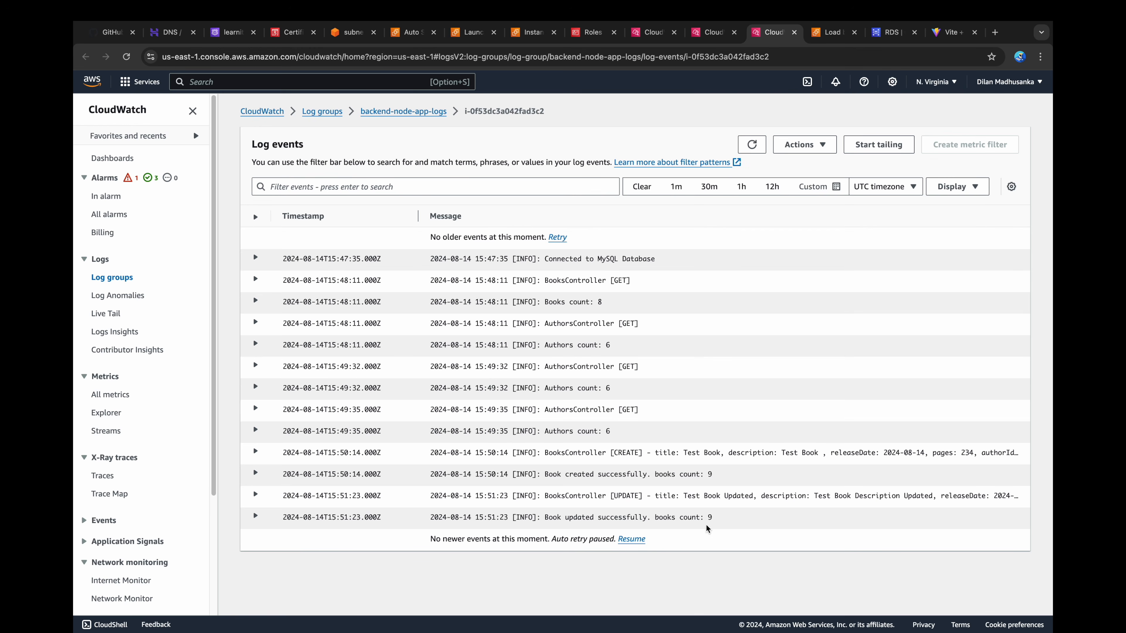
pyautogui.click(634, 498)
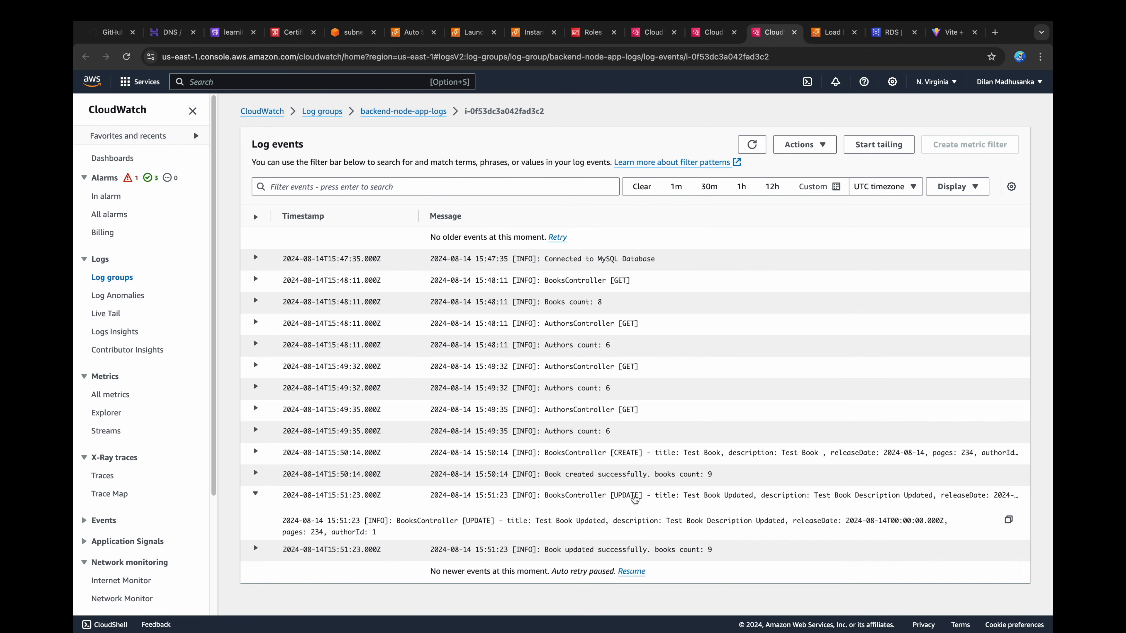
pyautogui.click(713, 32)
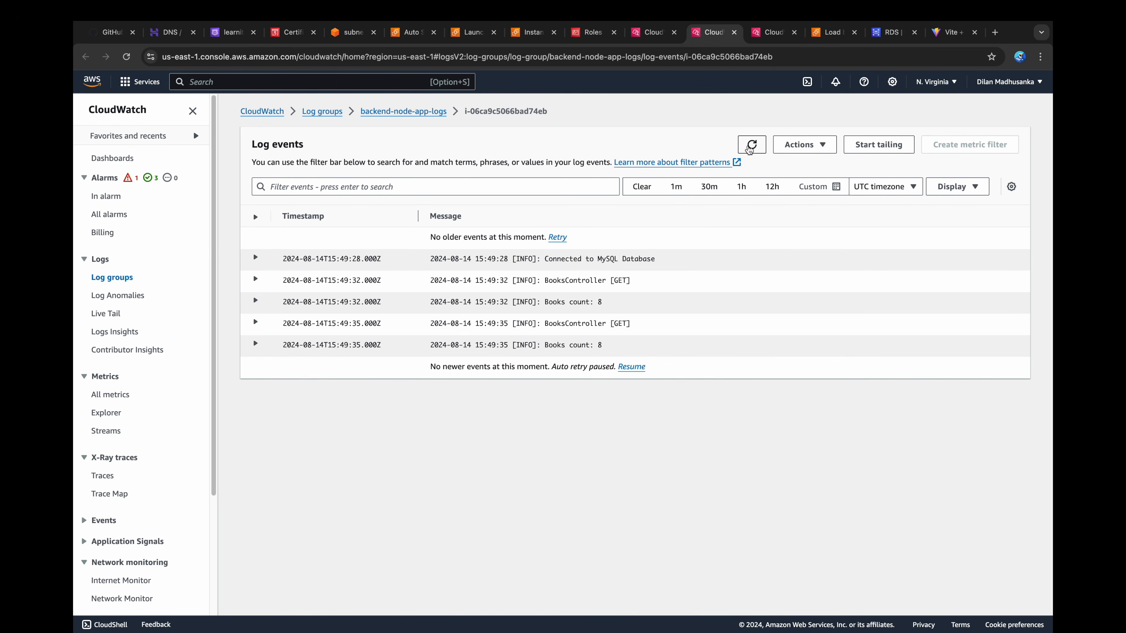
pyautogui.click(751, 146)
# Step: Delete the "Test Book Updated" entry in the book application and refresh the i-0f53dc3a042fad3c2 log events in CloudWatch
pyautogui.click(948, 32)
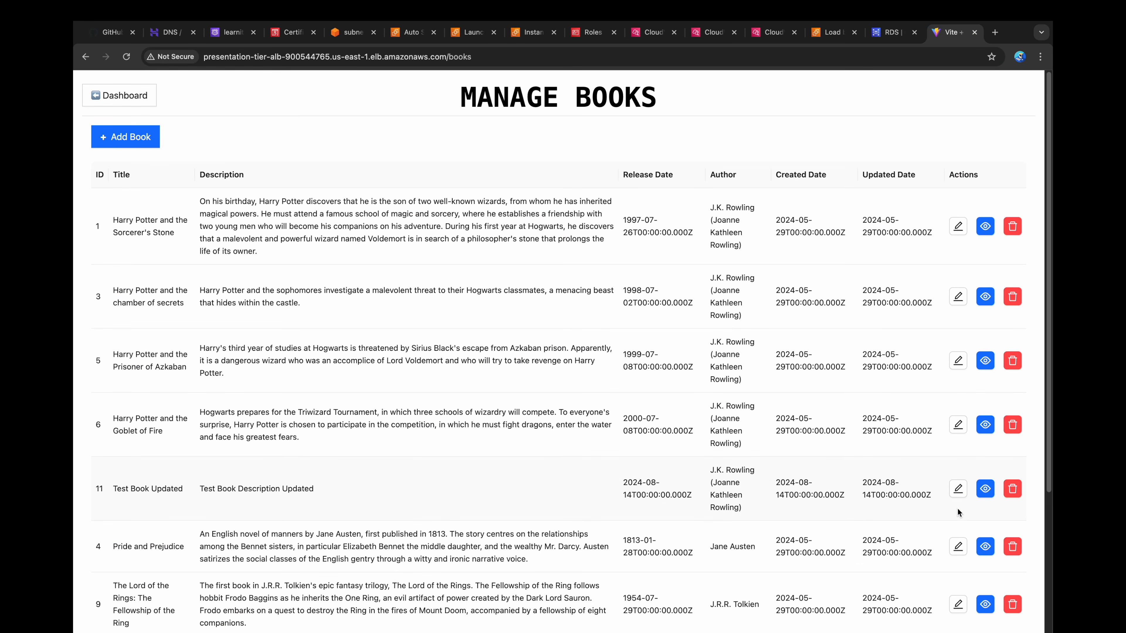
pyautogui.click(1012, 489)
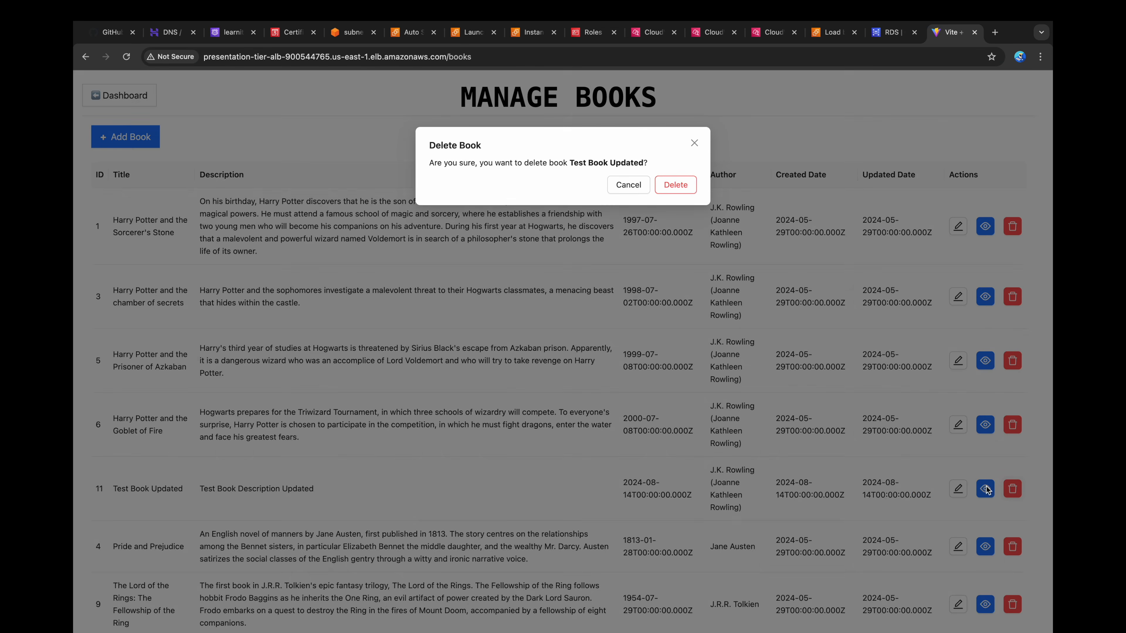
pyautogui.click(675, 185)
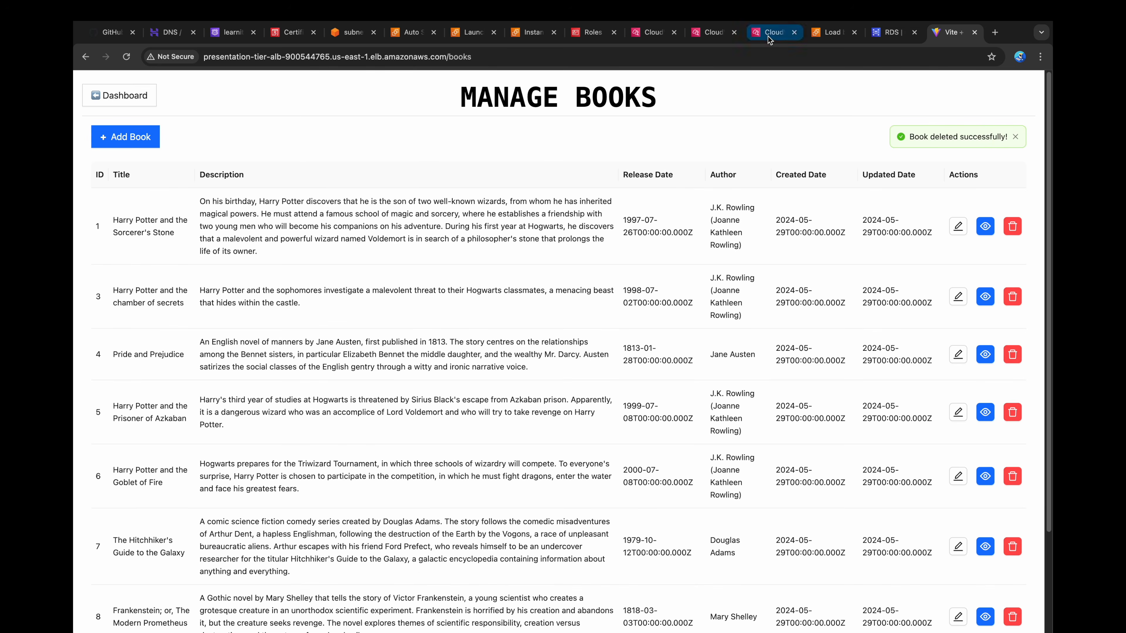
pyautogui.click(767, 32)
pyautogui.click(752, 145)
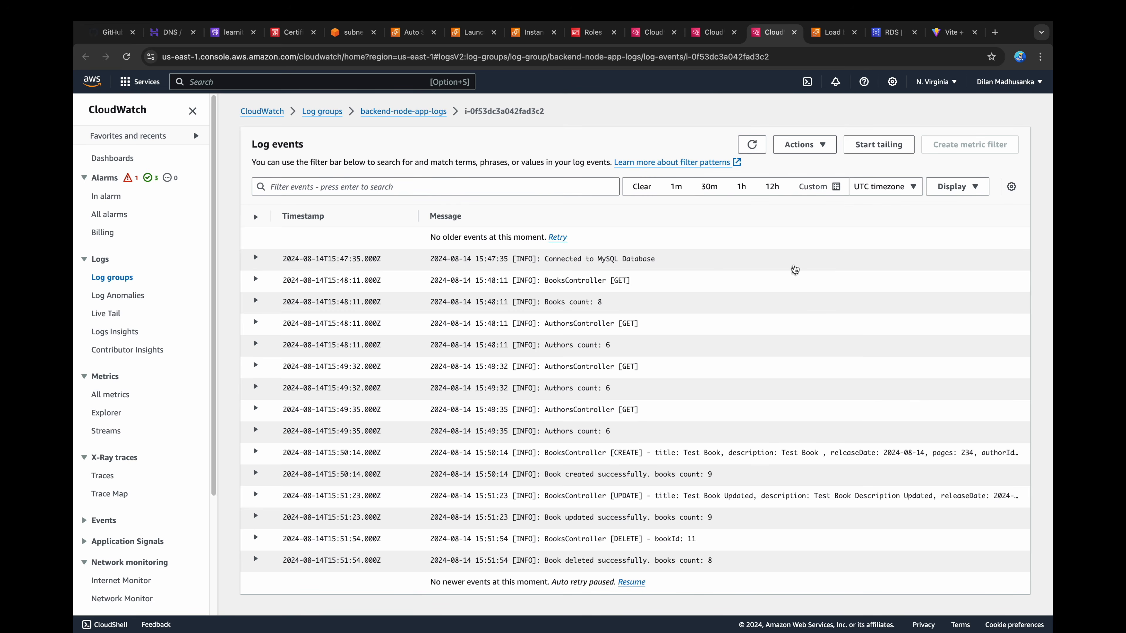
# Step: Start a new book in the application titled "Book 02" with the release date 14/08/2024
pyautogui.click(950, 32)
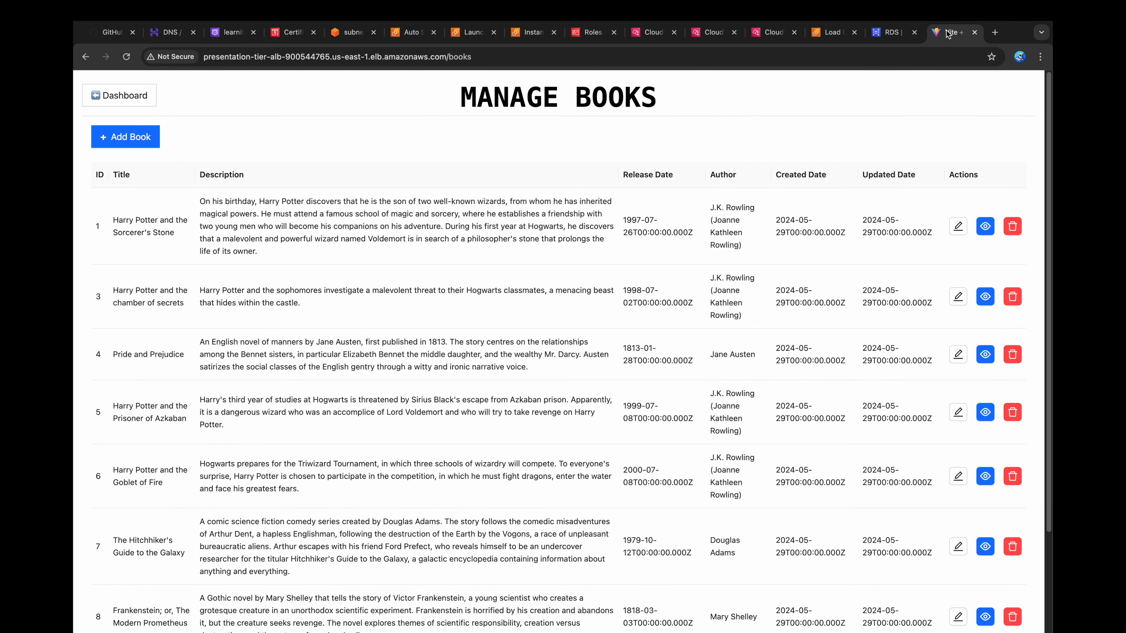
pyautogui.click(128, 144)
pyautogui.click(448, 183)
pyautogui.write('Book 02')
pyautogui.click(749, 232)
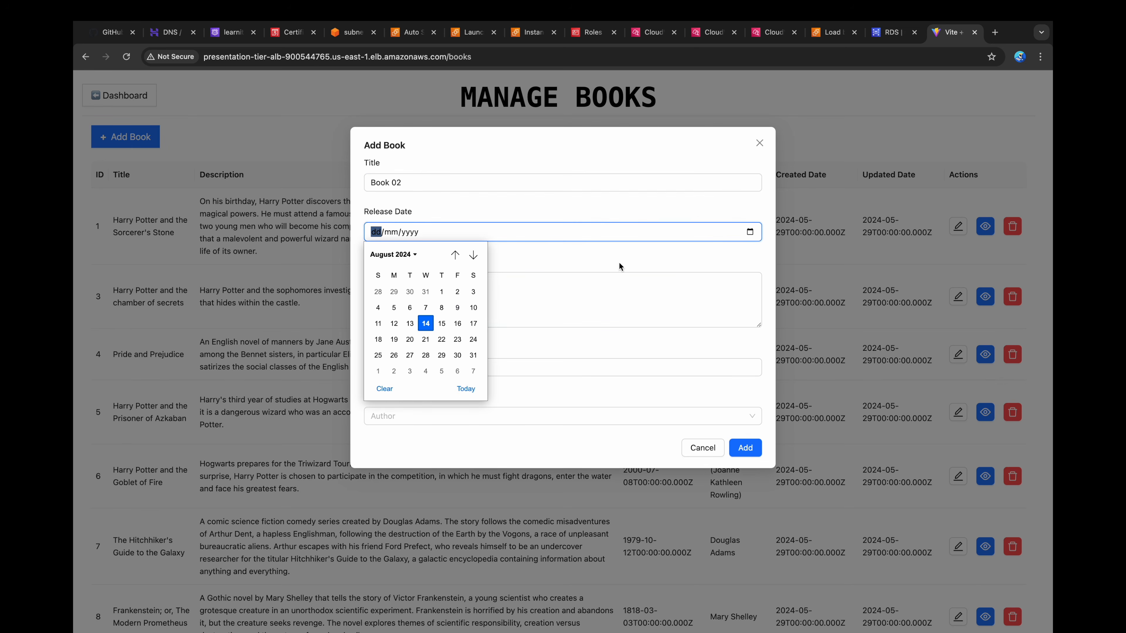
pyautogui.click(426, 323)
# Step: Fill in the description "Book 02 Description", 456 pages and author Jane Austen, and add the book
pyautogui.click(413, 301)
pyautogui.write('Book 02 Description')
pyautogui.click(407, 367)
pyautogui.write('456')
pyautogui.click(415, 416)
pyautogui.click(432, 440)
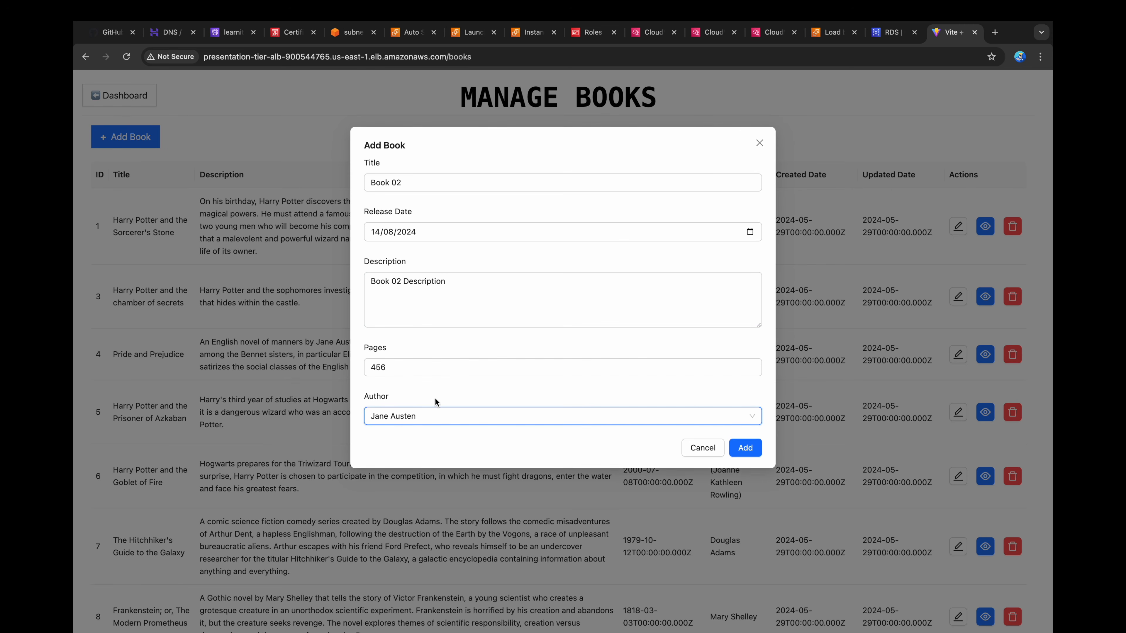
pyautogui.click(745, 448)
# Step: Refresh the i-06ca9c5066bad74eb log events in CloudWatch to check for the book creation request
pyautogui.click(713, 32)
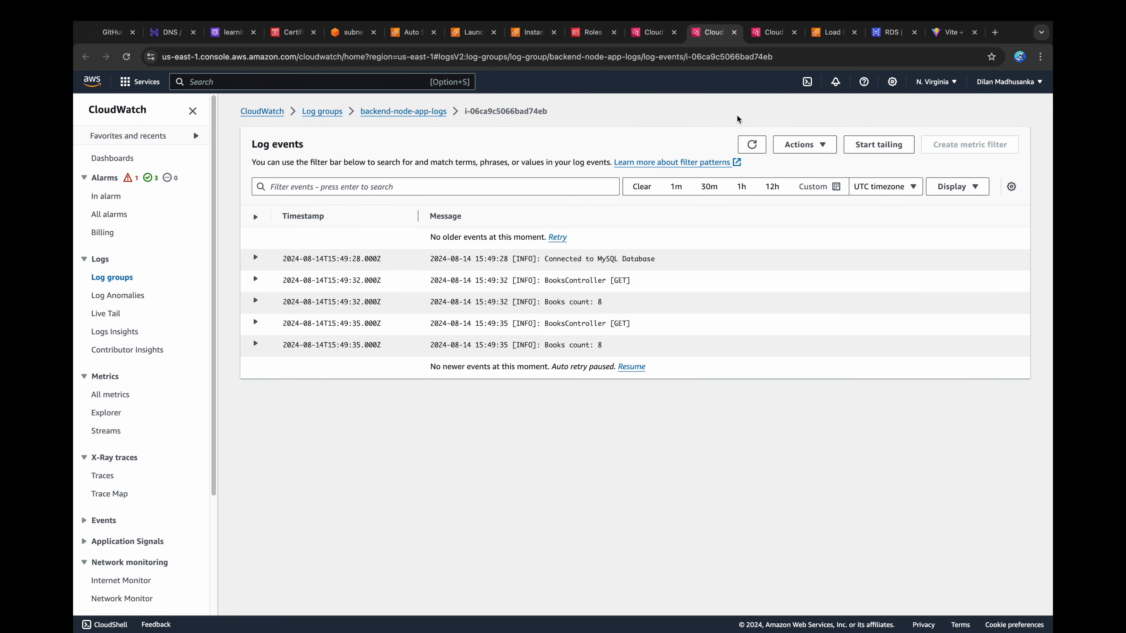
pyautogui.click(752, 145)
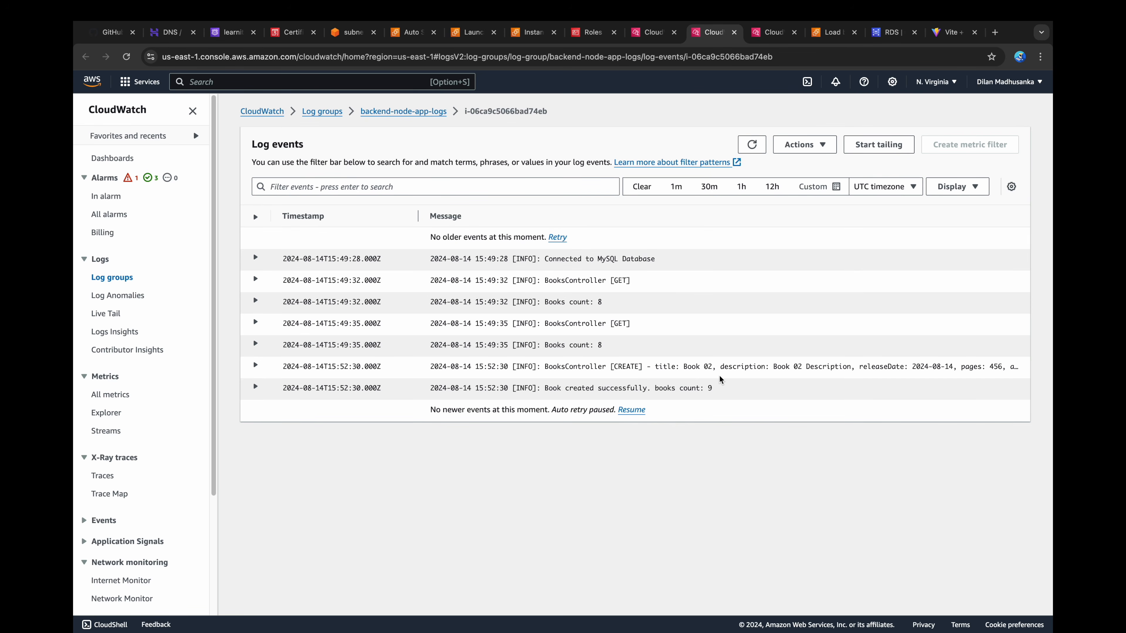
pyautogui.hotkey('ctrl', 'Tab')
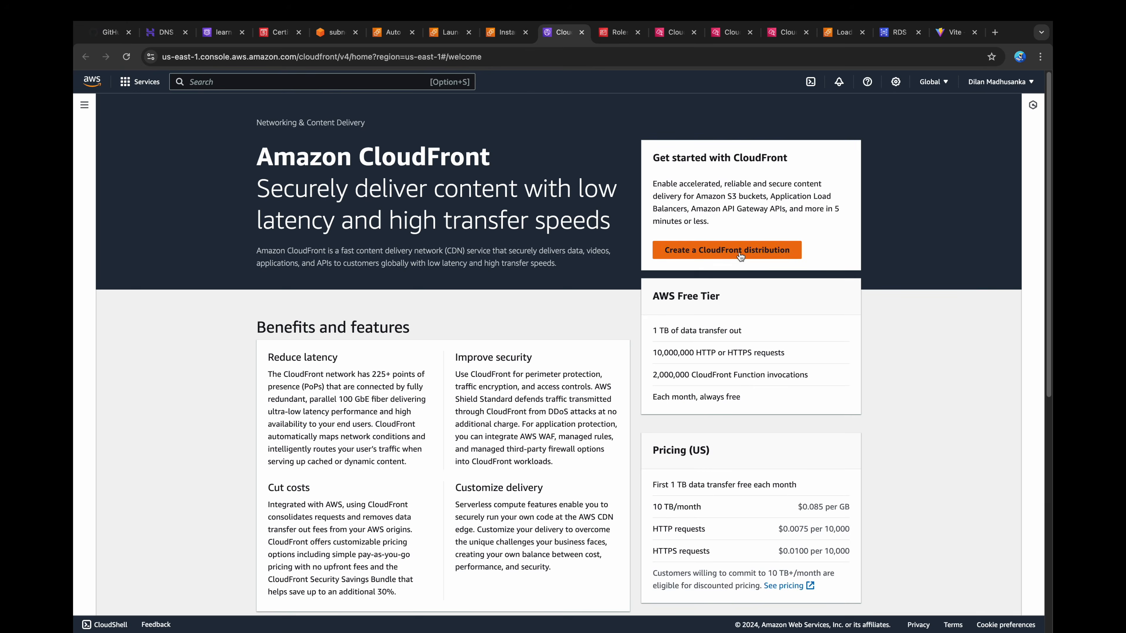
# Step: Start a new CloudFront distribution with the presentation-tier-alb load balancer as origin and the HTTP only protocol
pyautogui.click(743, 250)
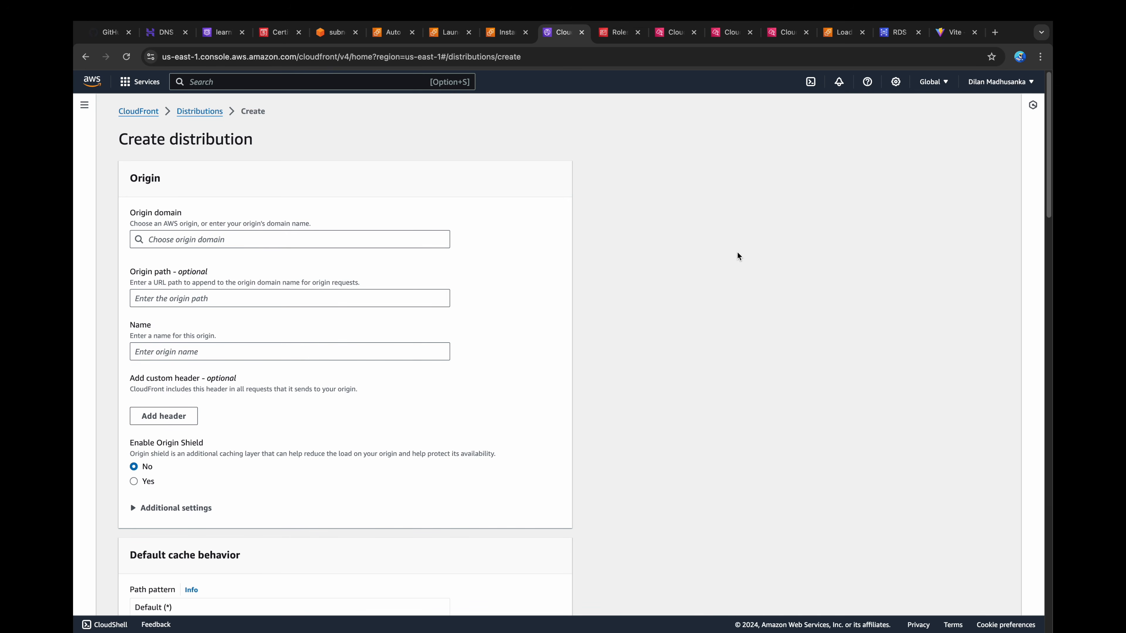
pyautogui.click(263, 241)
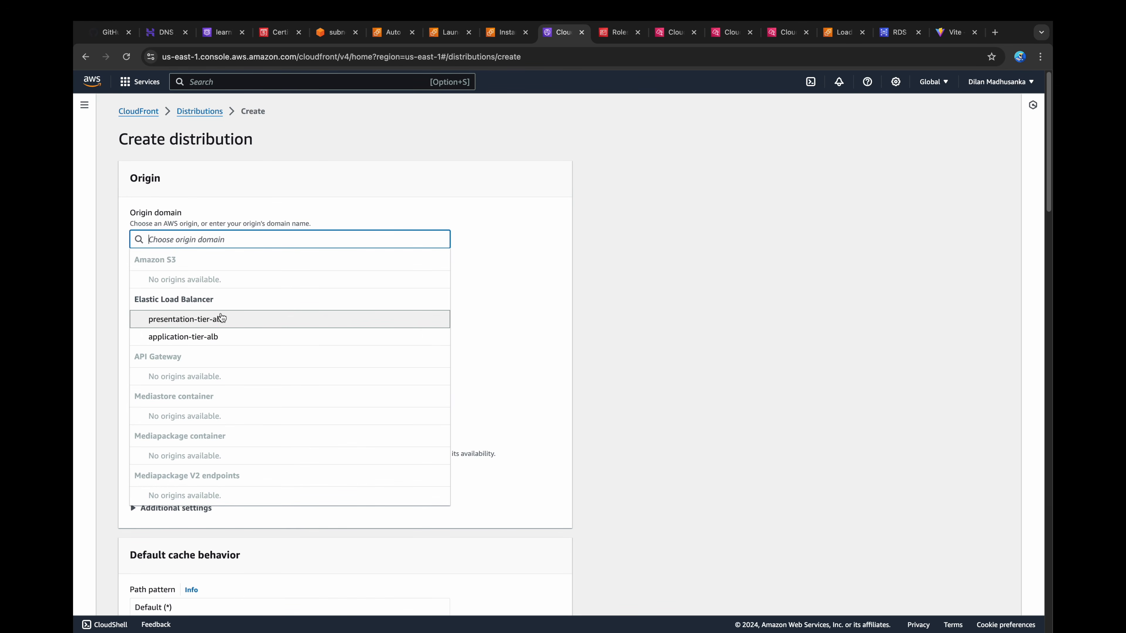
pyautogui.click(222, 318)
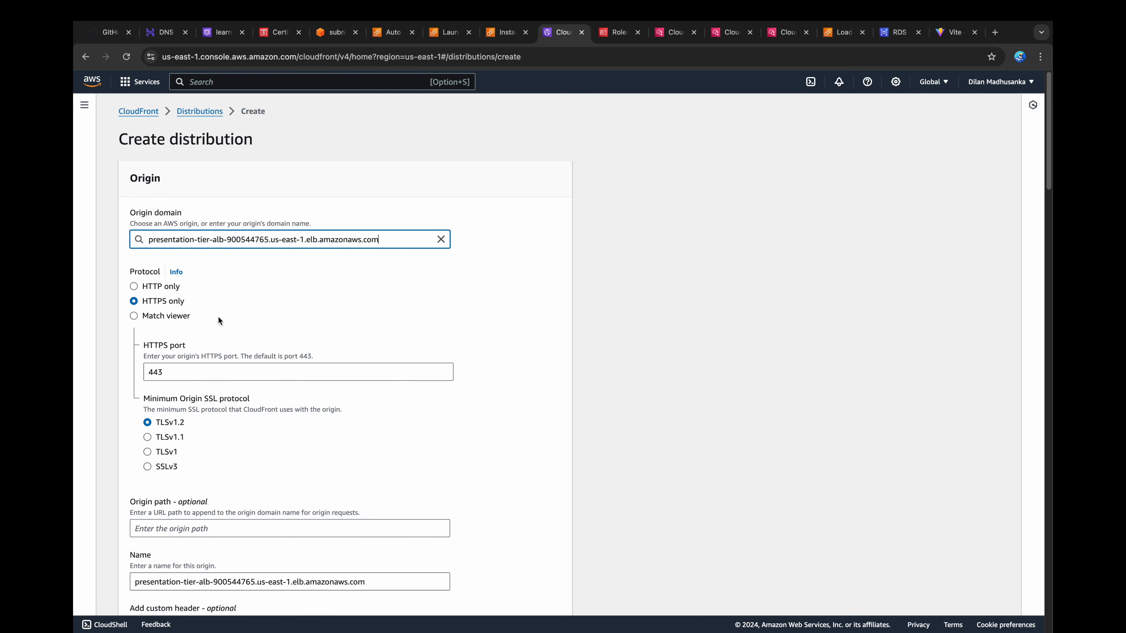
pyautogui.click(134, 287)
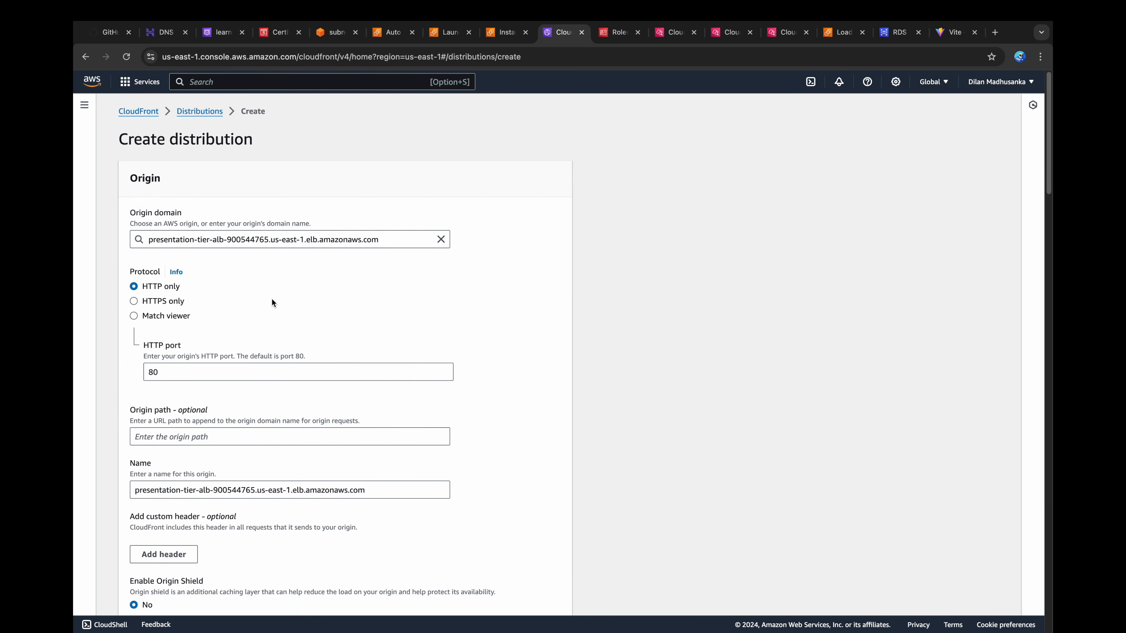
# Step: Set the default cache behavior to redirect HTTP to HTTPS and allow GET, HEAD, OPTIONS, PUT, POST, PATCH and DELETE methods
pyautogui.scroll(-4, 272, 300)
pyautogui.scroll(-7, 272, 304)
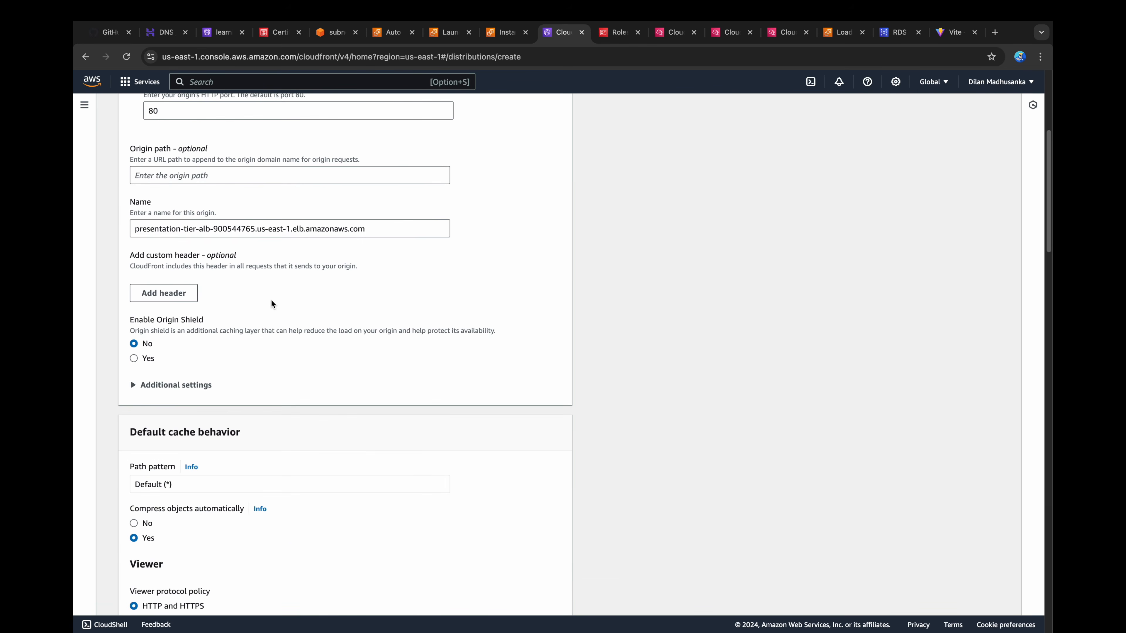
pyautogui.click(206, 423)
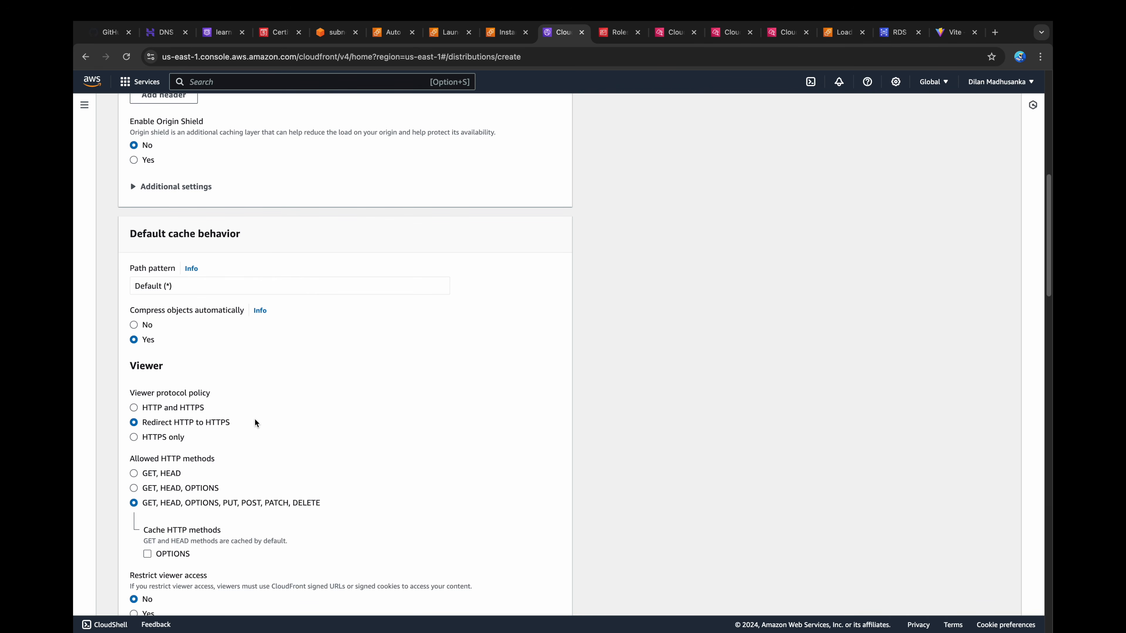
# Step: Leave WAF security protections disabled and set the price class to North America and Europe only
pyautogui.scroll(-5, 256, 423)
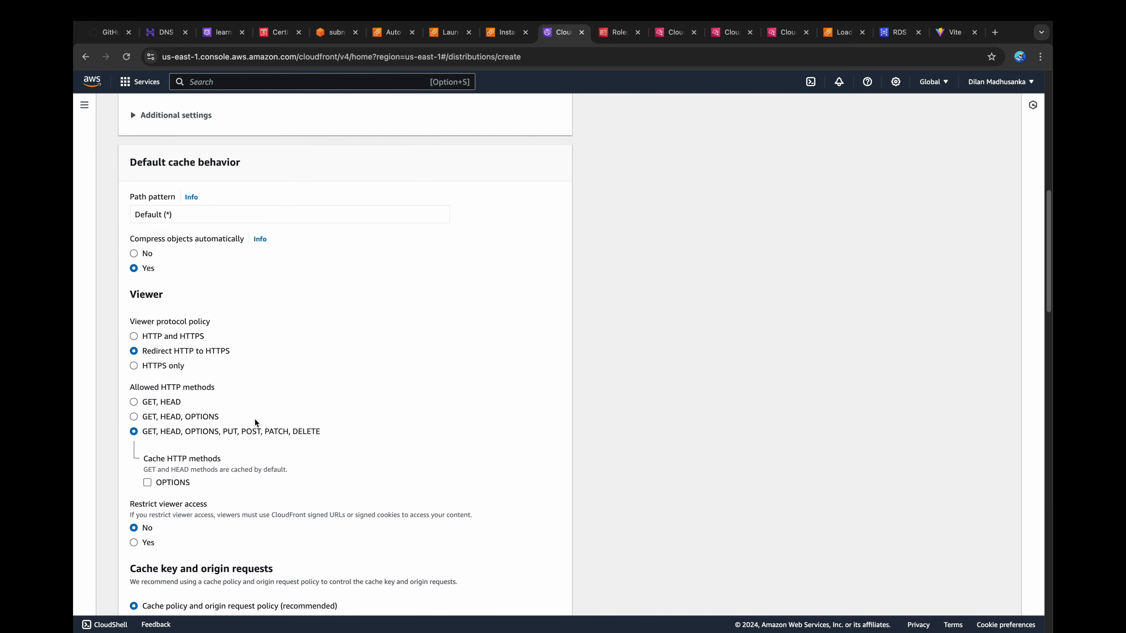
pyautogui.scroll(-8, 255, 423)
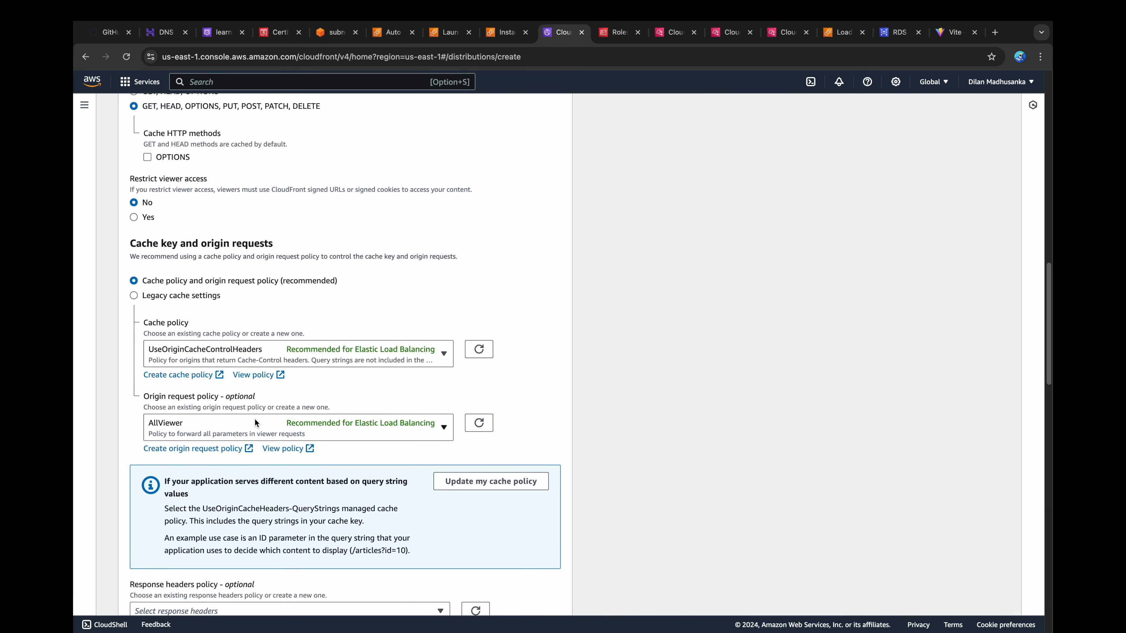
pyautogui.scroll(-8, 240, 430)
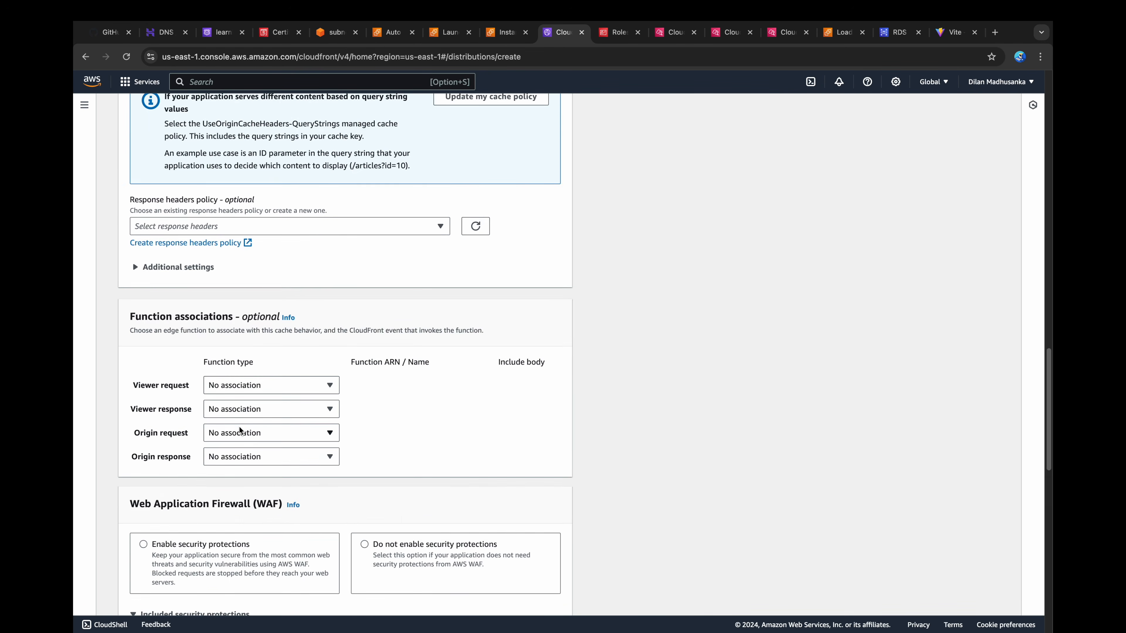
pyautogui.click(379, 428)
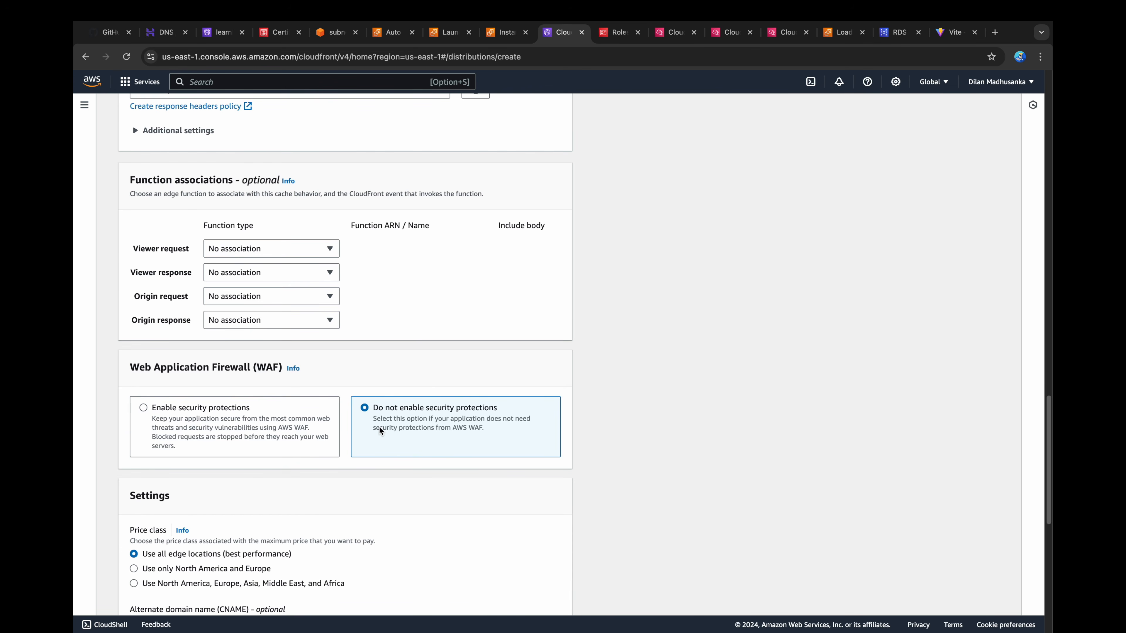
pyautogui.scroll(-3, 379, 426)
pyautogui.click(247, 422)
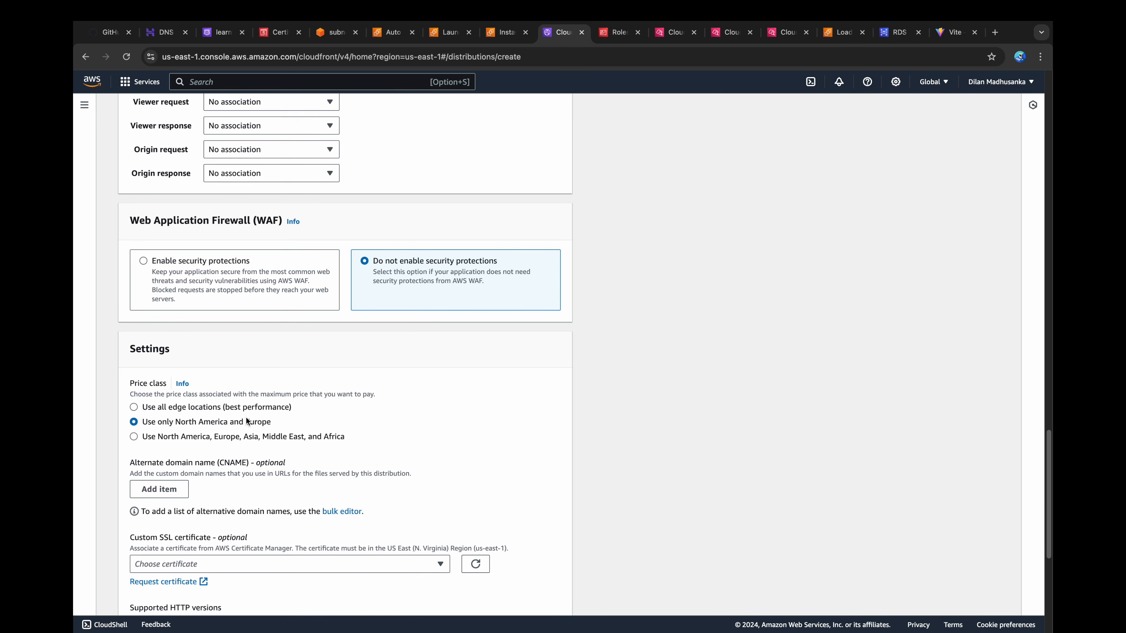
pyautogui.scroll(-2, 246, 418)
pyautogui.click(184, 382)
pyautogui.write('learnitrightway.icu')
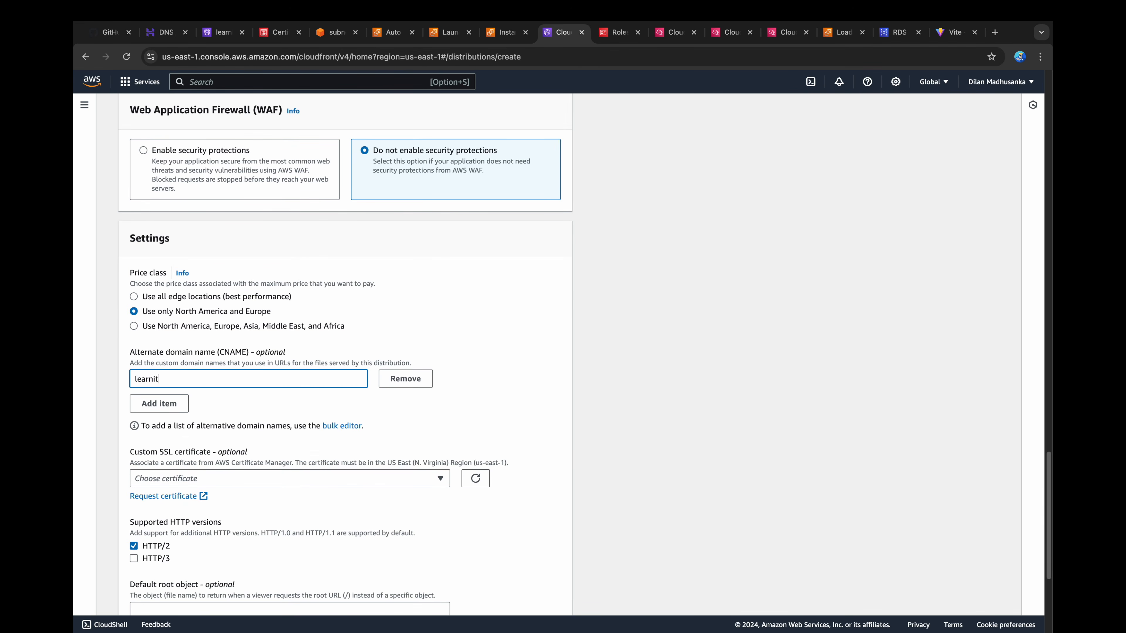
pyautogui.press('super+a')
pyautogui.press('super+c')
pyautogui.click(177, 402)
pyautogui.write('www.')
pyautogui.press('super+v')
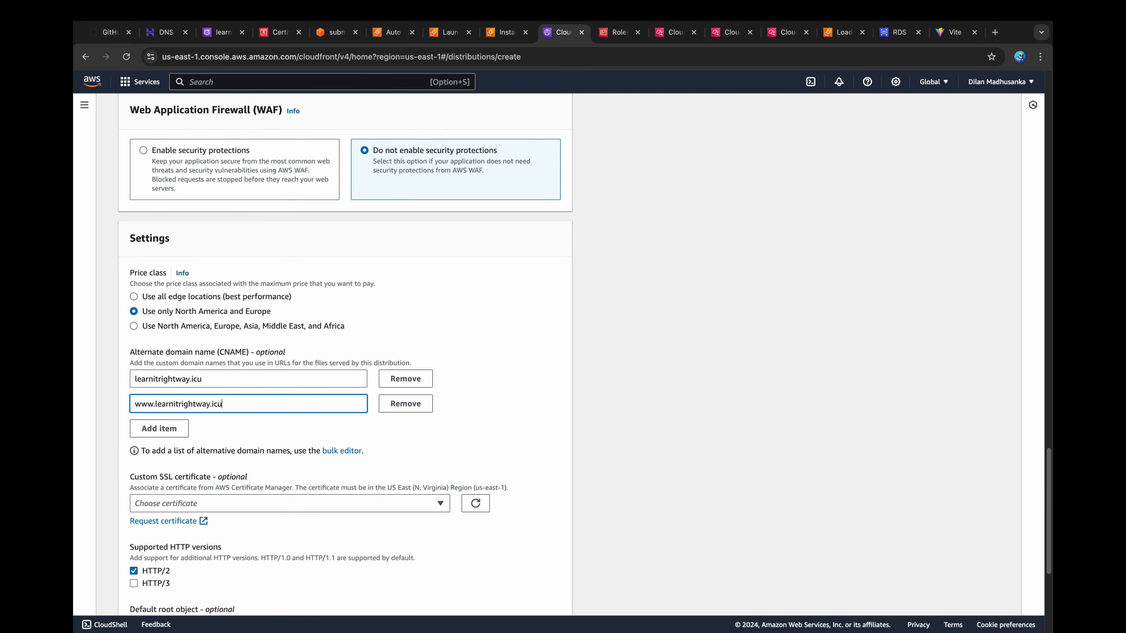
# Step: Attach the learnitrightway.icu custom SSL certificate and create the distribution
pyautogui.scroll(-1, 212, 425)
pyautogui.click(216, 456)
pyautogui.click(199, 530)
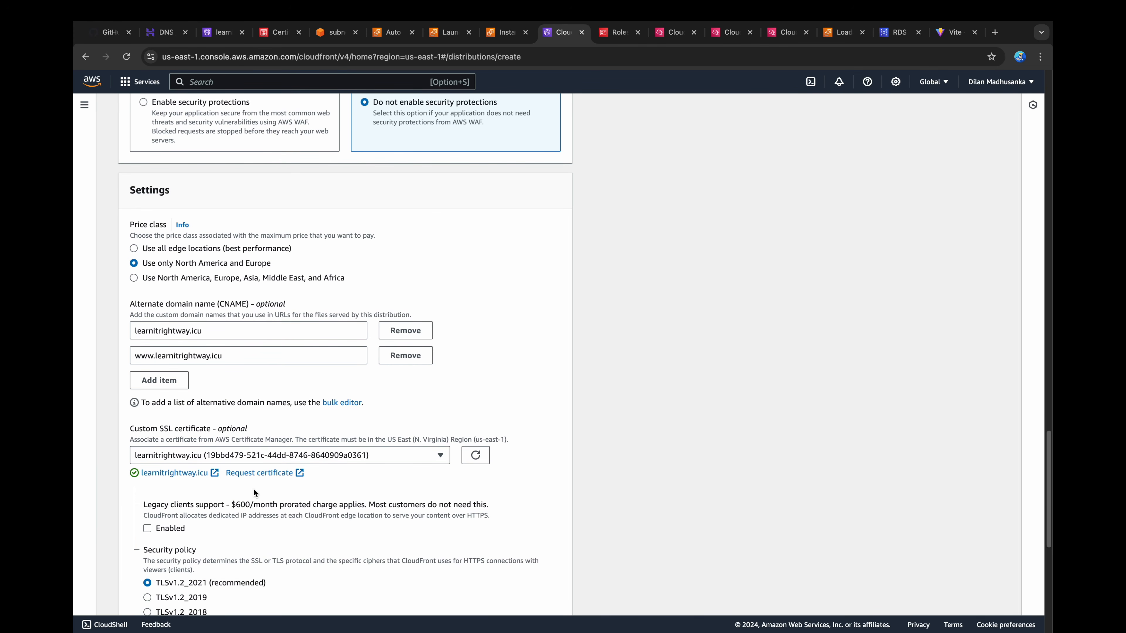
pyautogui.scroll(-9, 253, 489)
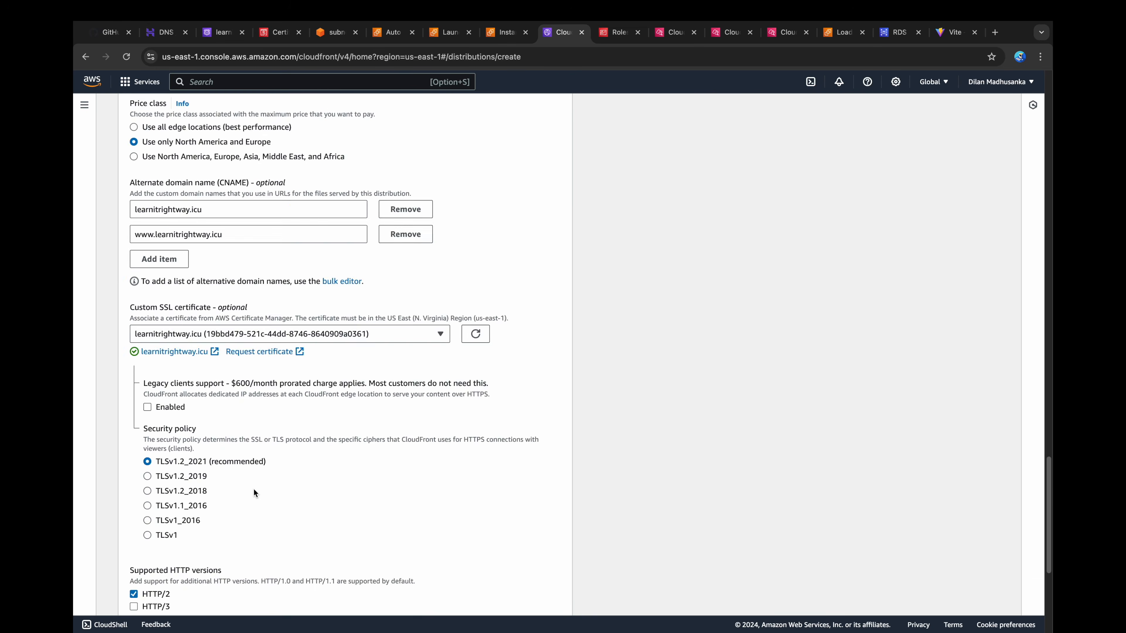
pyautogui.click(517, 595)
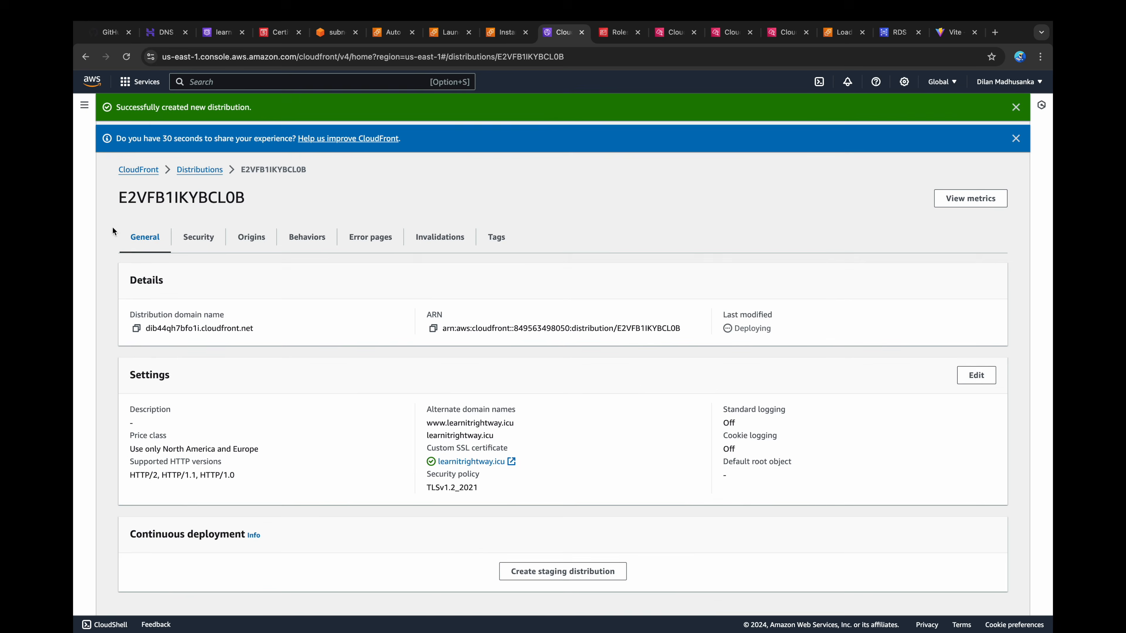
# Step: Open the list of CloudFront distributions and refresh it to check the deployment status
pyautogui.click(199, 170)
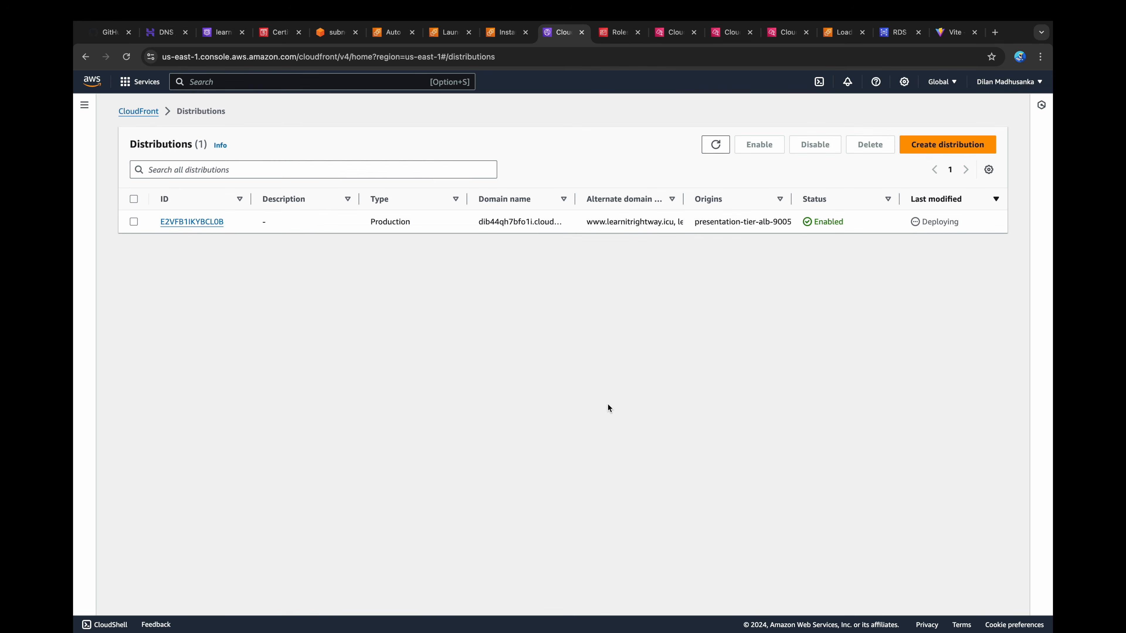
pyautogui.click(717, 145)
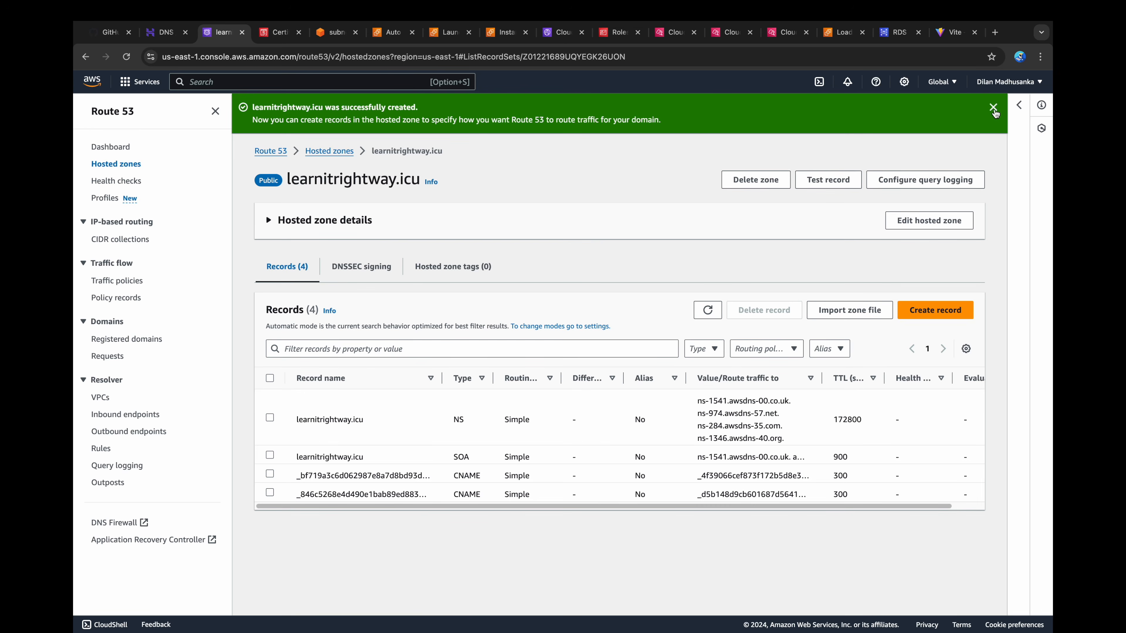
# Step: Create a root-domain A alias record in the learnitrightway.icu hosted zone that routes traffic to the CloudFront distribution
pyautogui.click(994, 108)
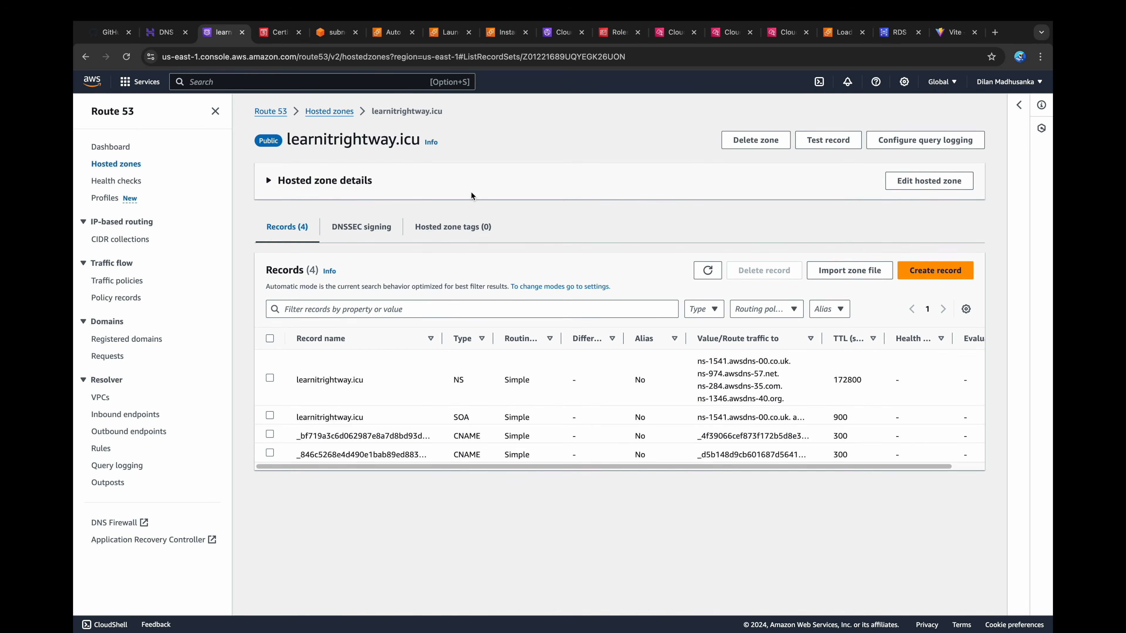
pyautogui.click(932, 270)
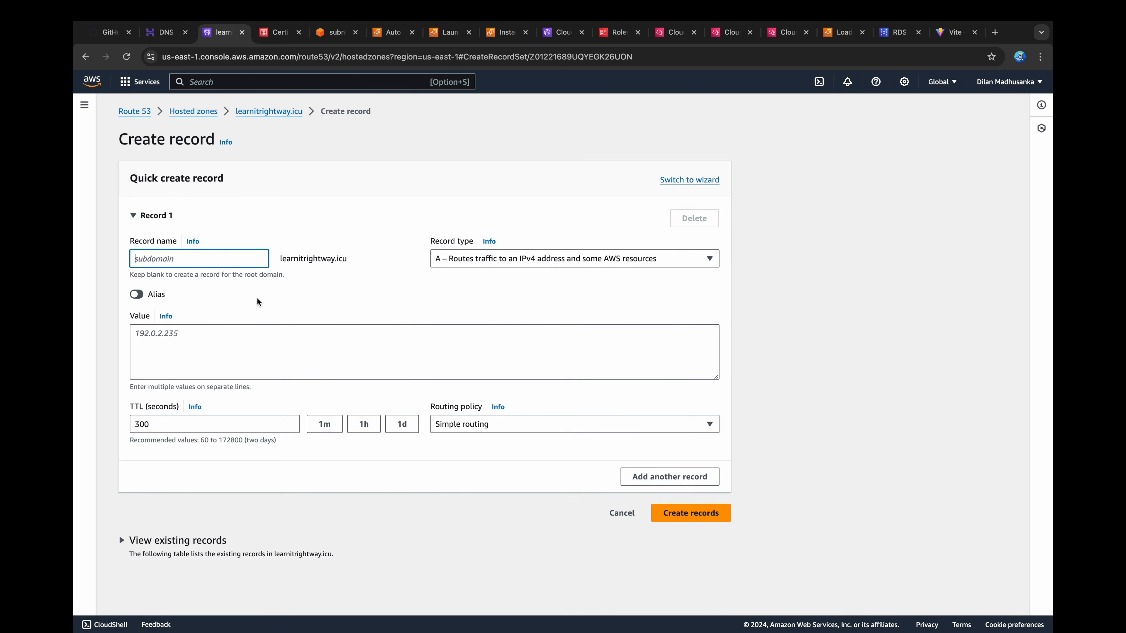
pyautogui.click(138, 295)
pyautogui.click(163, 333)
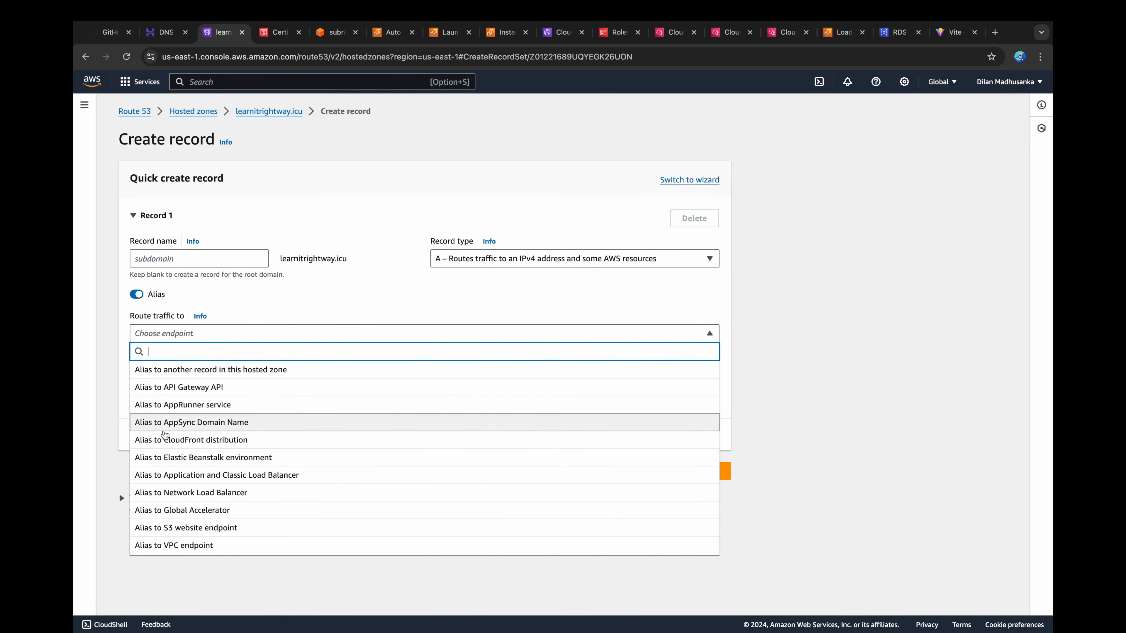
pyautogui.click(166, 438)
pyautogui.click(177, 383)
pyautogui.click(210, 401)
pyautogui.click(691, 501)
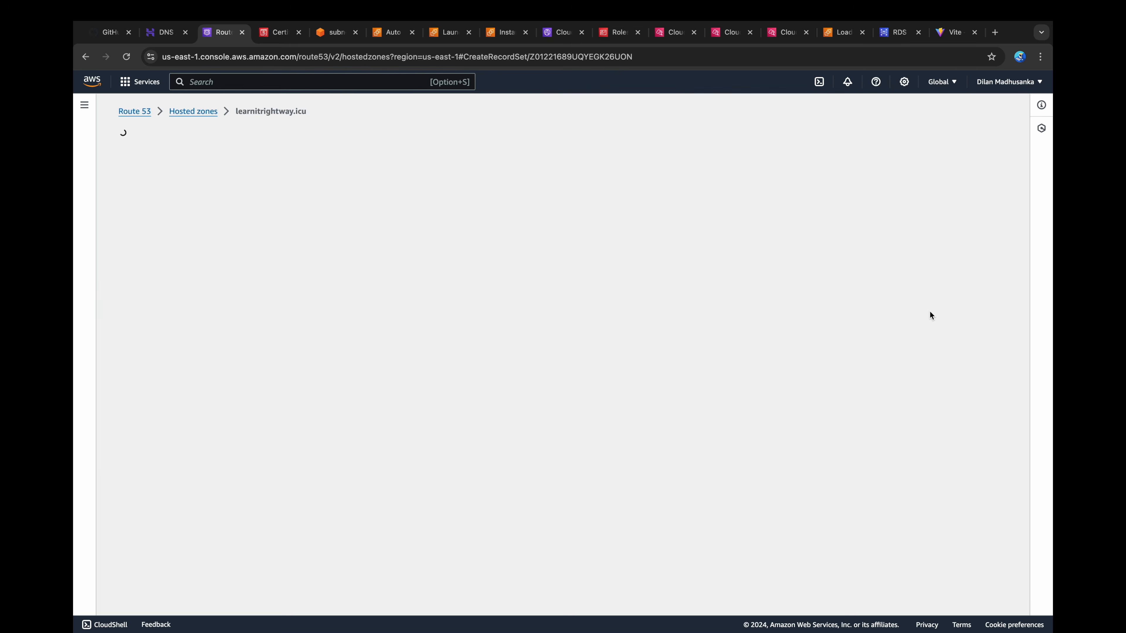
# Step: Create an A alias record for the www subdomain that routes traffic to the same CloudFront distribution
pyautogui.click(217, 258)
pyautogui.write('www')
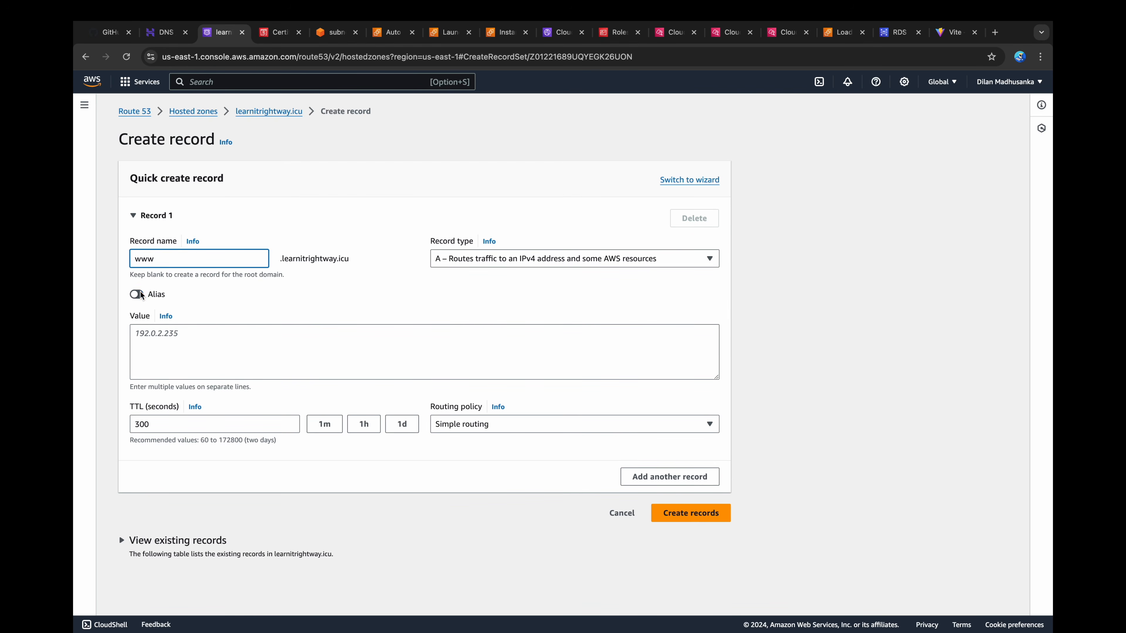
pyautogui.click(141, 294)
pyautogui.click(165, 333)
pyautogui.click(191, 440)
pyautogui.click(176, 380)
pyautogui.click(179, 399)
pyautogui.click(692, 501)
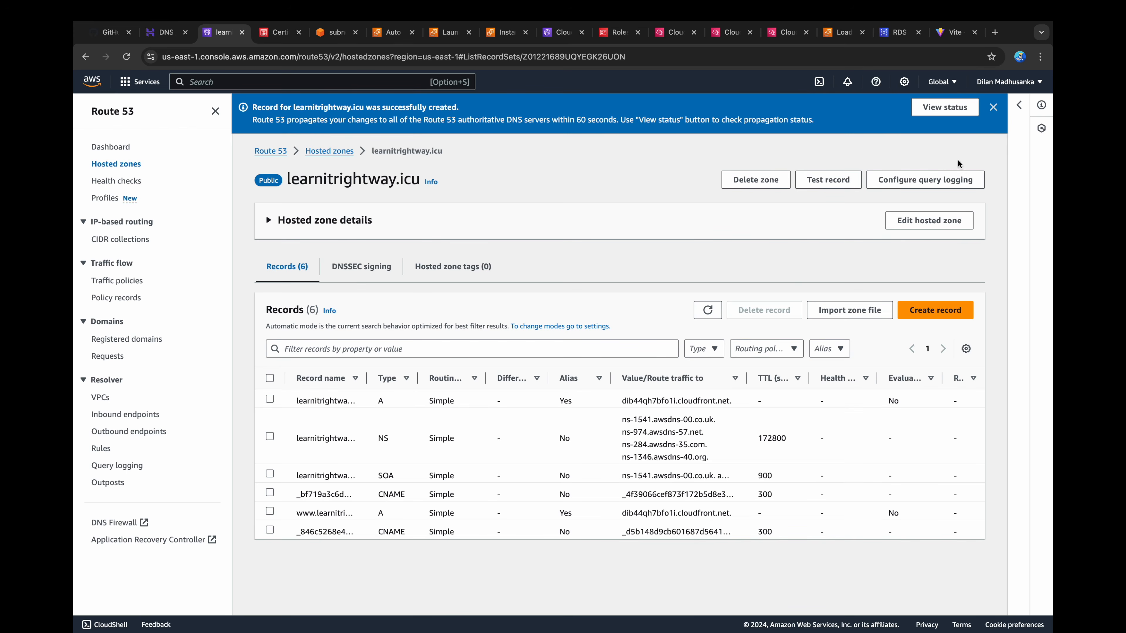
pyautogui.click(992, 107)
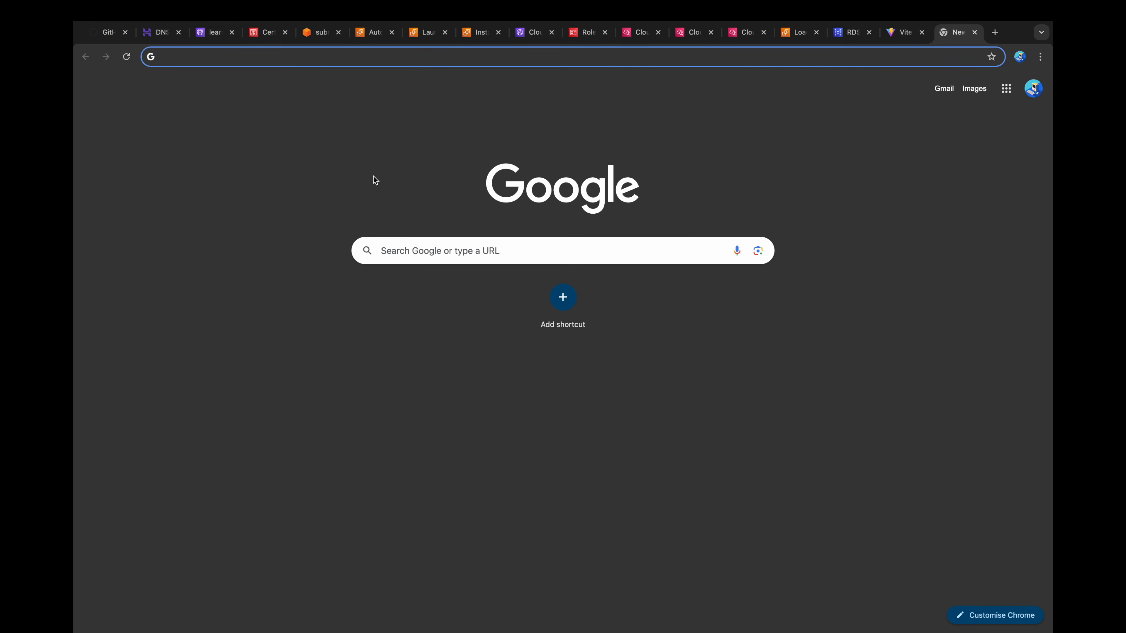
# Step: Open the book management page on learnitrightway.icu and start a new book titled Test Book 03
pyautogui.press('Return')
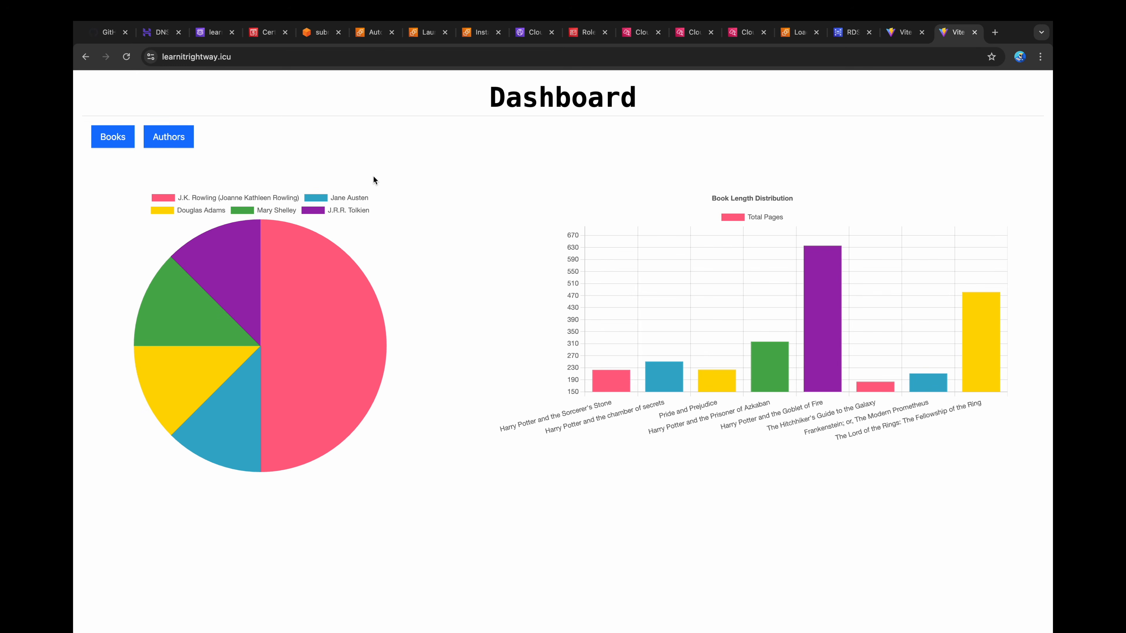
pyautogui.click(124, 146)
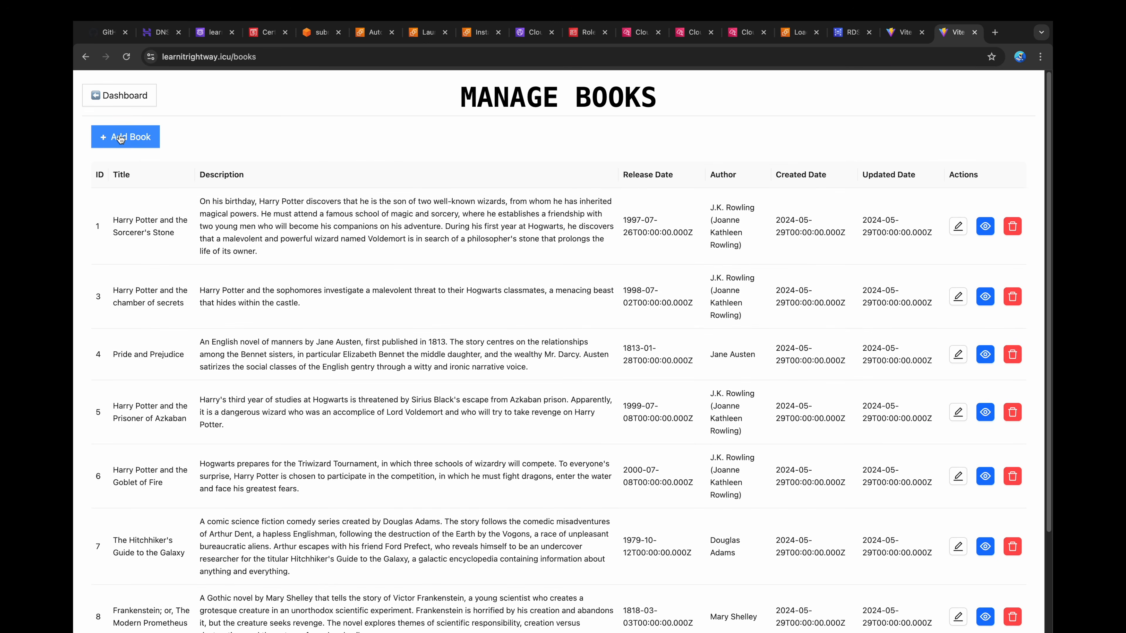
pyautogui.click(126, 137)
pyautogui.click(385, 182)
pyautogui.write('Test Book 03')
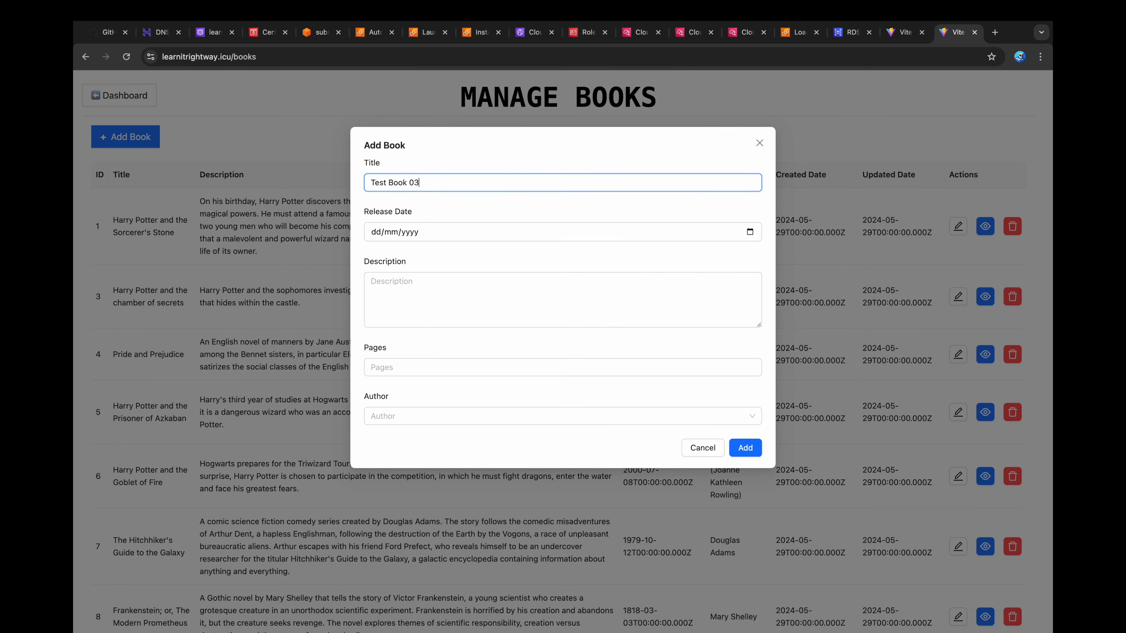
# Step: Set the new book's release date to 15/08/2024 and its description to Test Book 03 Description
pyautogui.click(749, 232)
pyautogui.click(442, 323)
pyautogui.click(452, 307)
pyautogui.write('Test Book 03 Descriptio')
# Step: Set the page count to 666, choose J.K. Rowling as the author and add the book
pyautogui.click(434, 368)
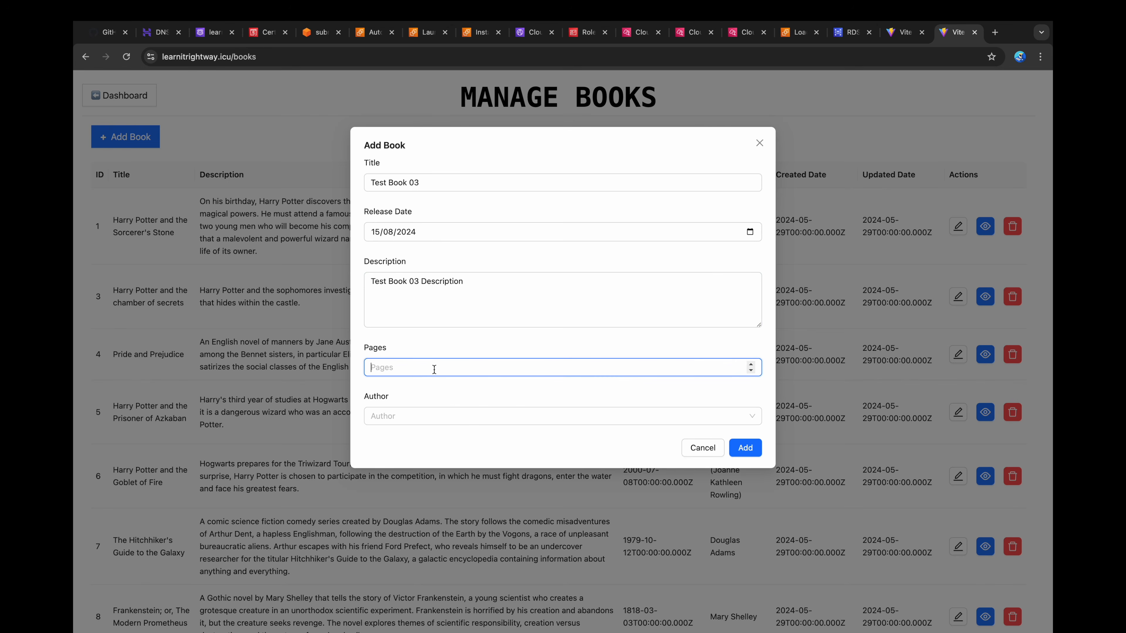
pyautogui.write('300')
pyautogui.click(432, 416)
pyautogui.click(443, 440)
pyautogui.click(745, 448)
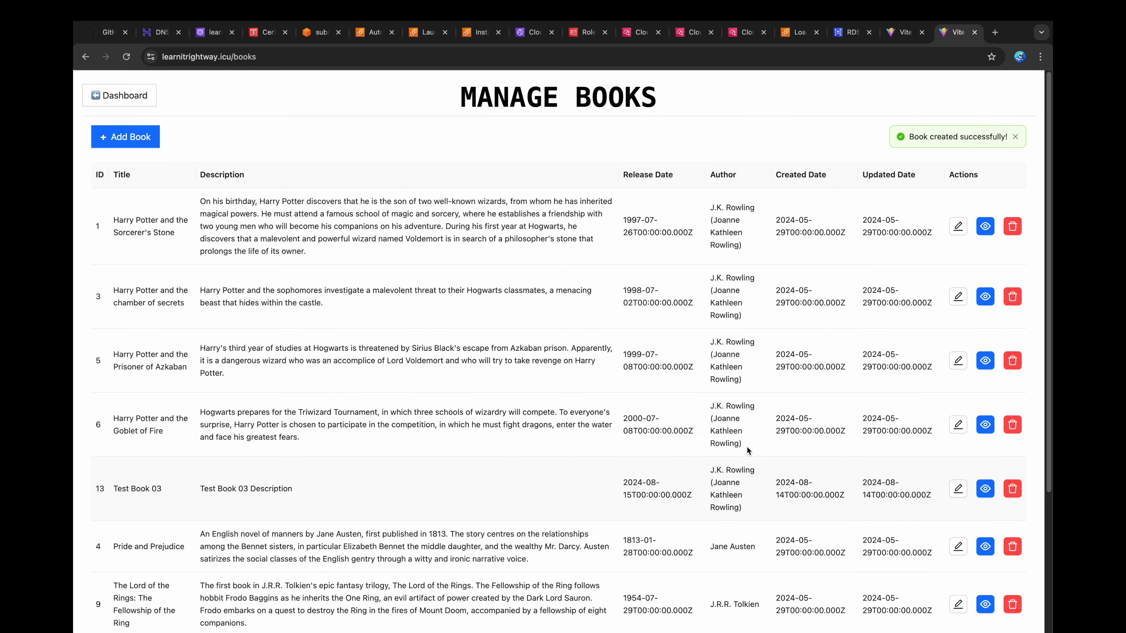
# Step: Refresh the backend log stream i-0f53dc3a042fad3c2 in CloudWatch and check its newest events for the book creation
pyautogui.click(748, 32)
pyautogui.click(744, 145)
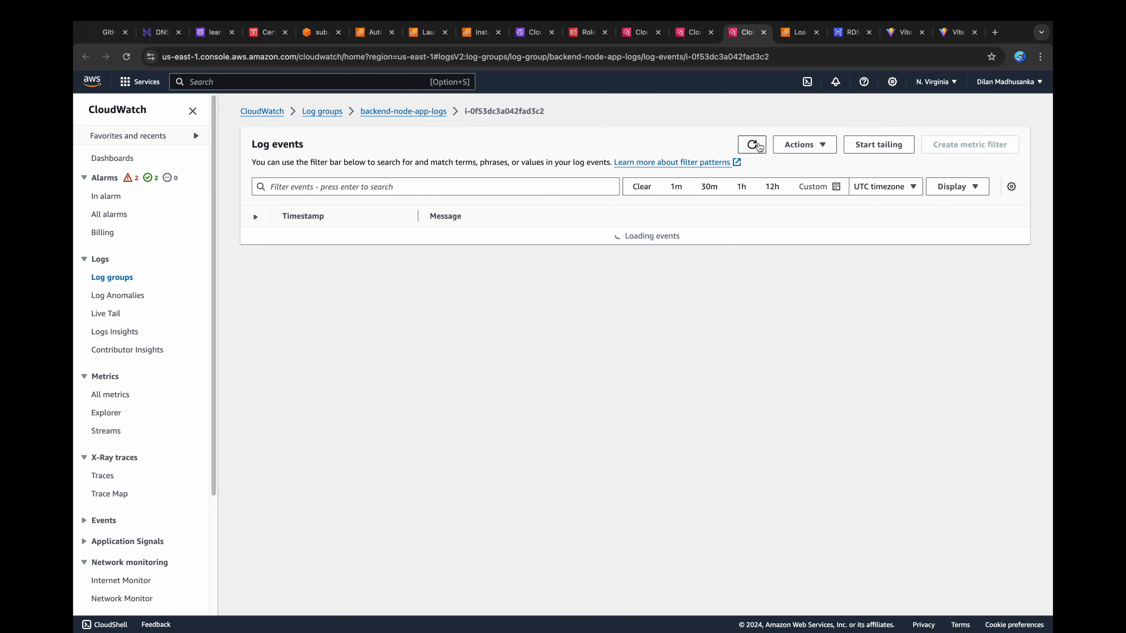
pyautogui.scroll(-2, 745, 361)
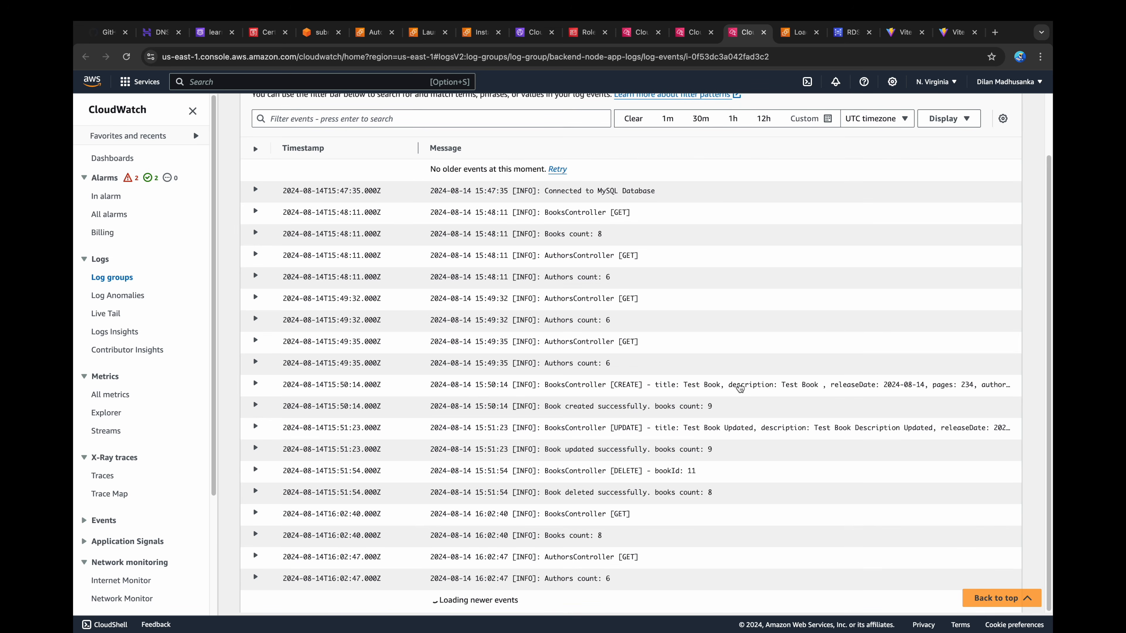
# Step: Refresh the backend log stream i-06ca9c5066bad74eb, expand the Test Book 03 CREATE event and highlight its title
pyautogui.click(691, 32)
pyautogui.click(752, 145)
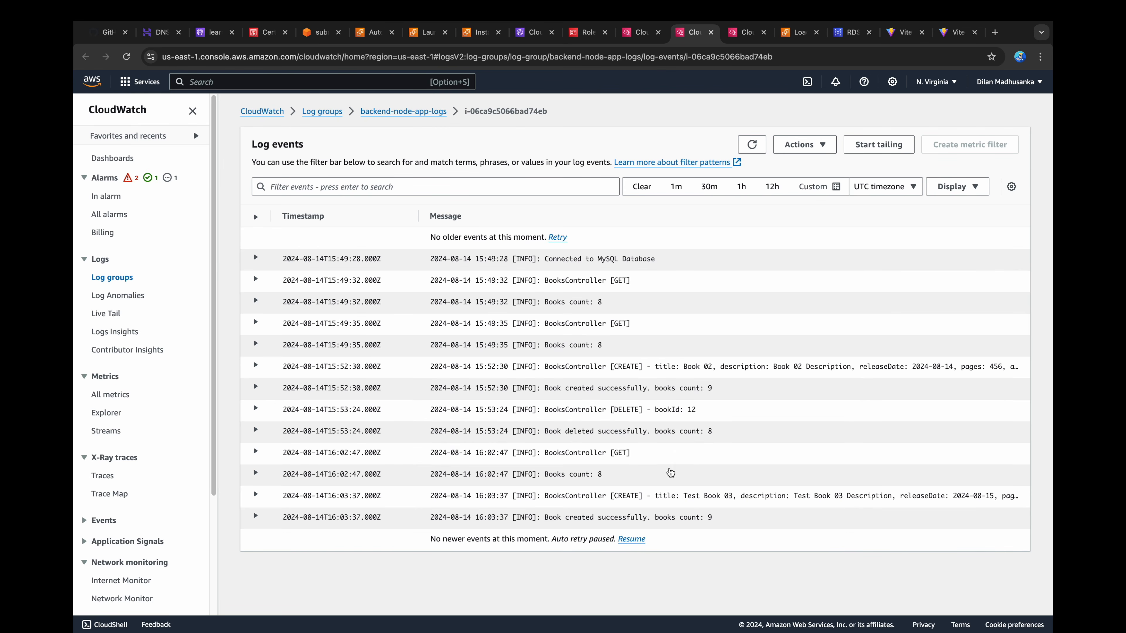
pyautogui.click(534, 501)
pyautogui.moveTo(534, 521); pyautogui.dragTo(590, 523)
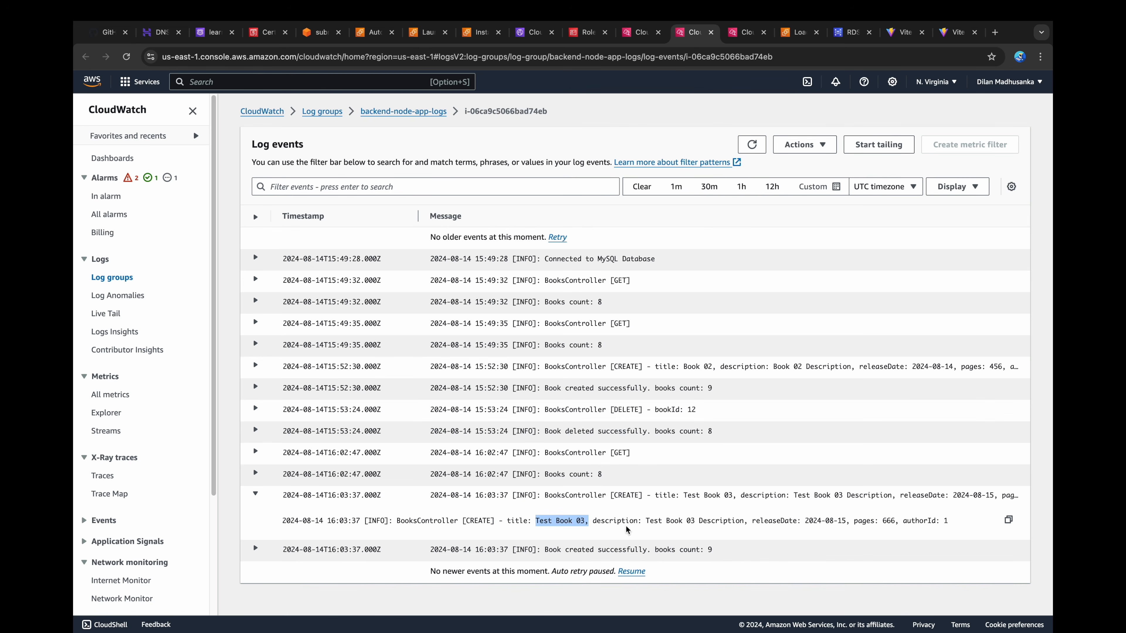
# Step: Return to the book application and open its dashboard to view the charts
pyautogui.click(957, 32)
pyautogui.click(132, 92)
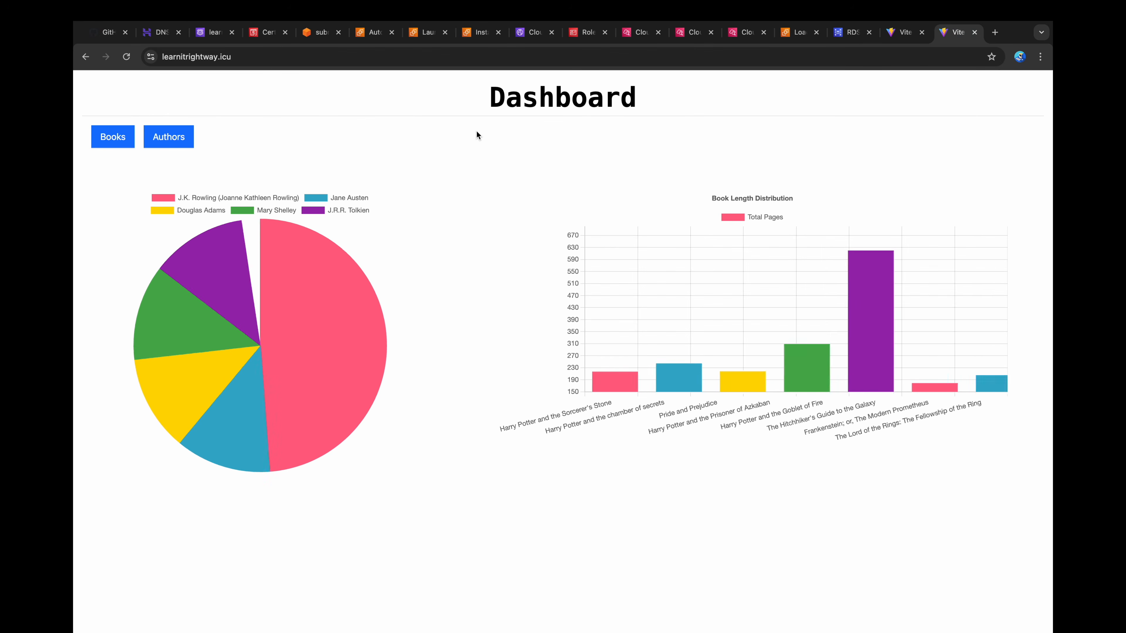